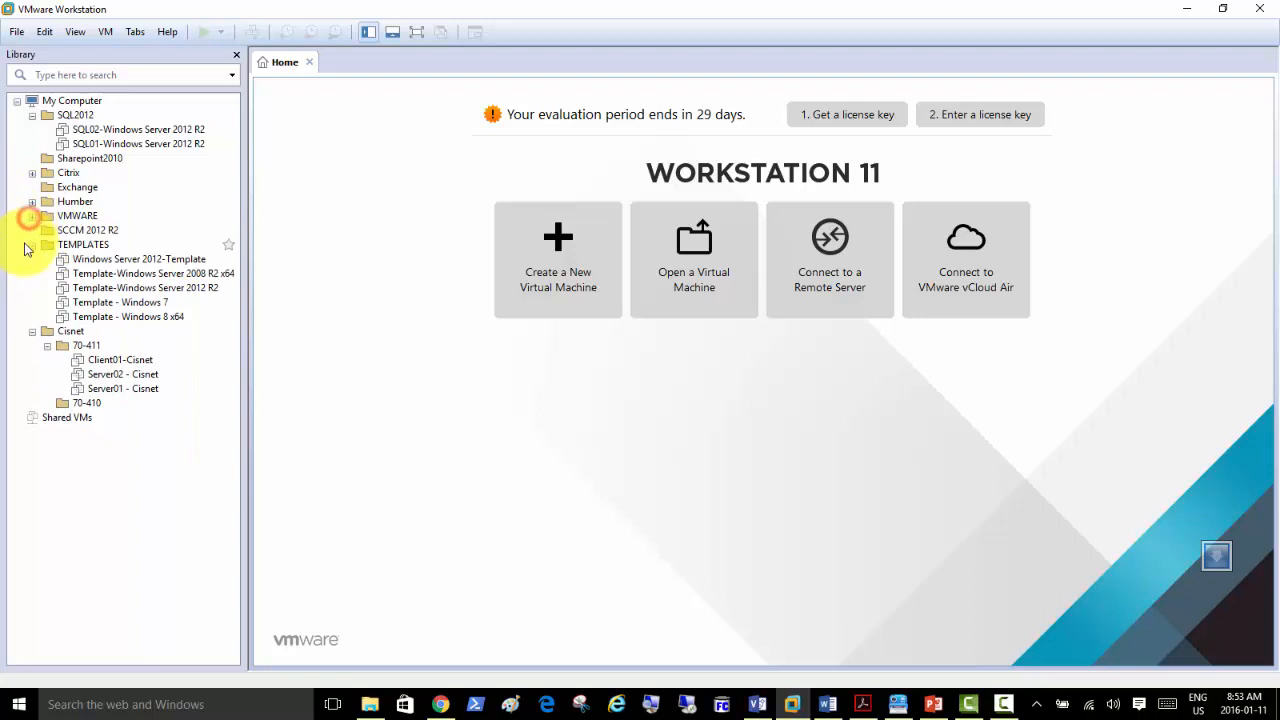
Collapse the TEMPLATES and Cisnet folders in the Library and open SQL2012 in its own tab.
click(32, 244)
click(32, 259)
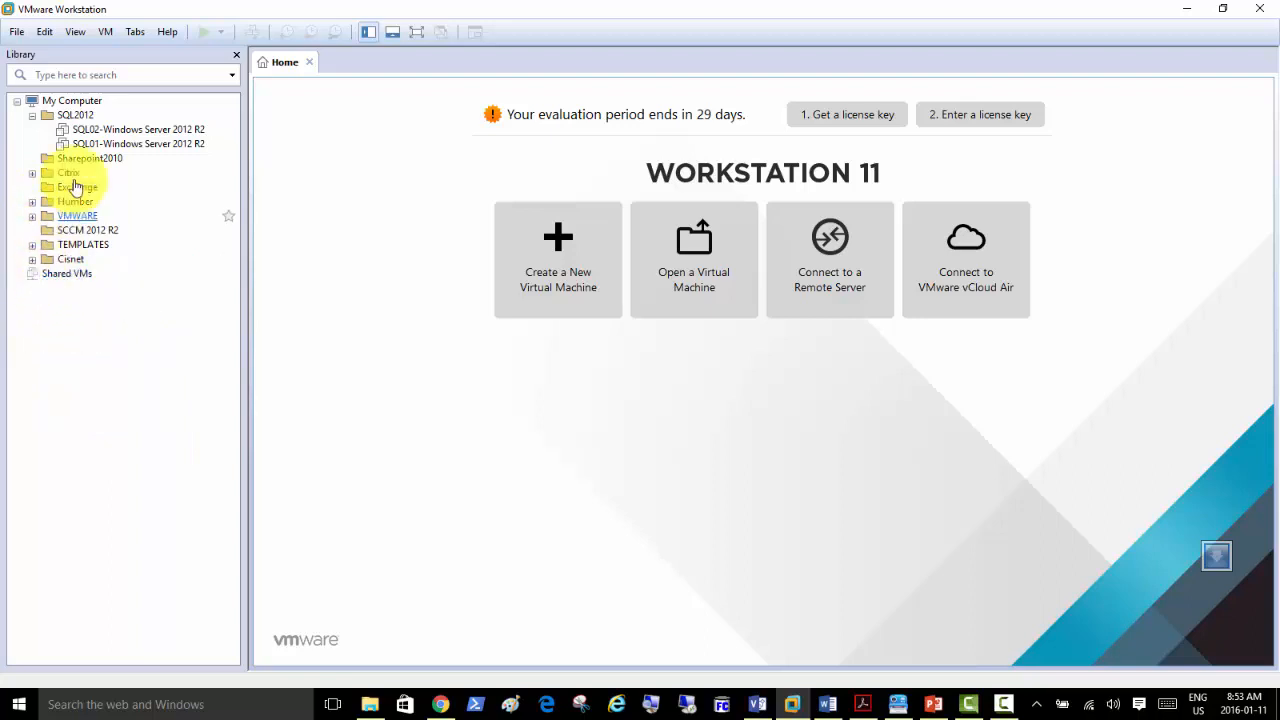
click(68, 116)
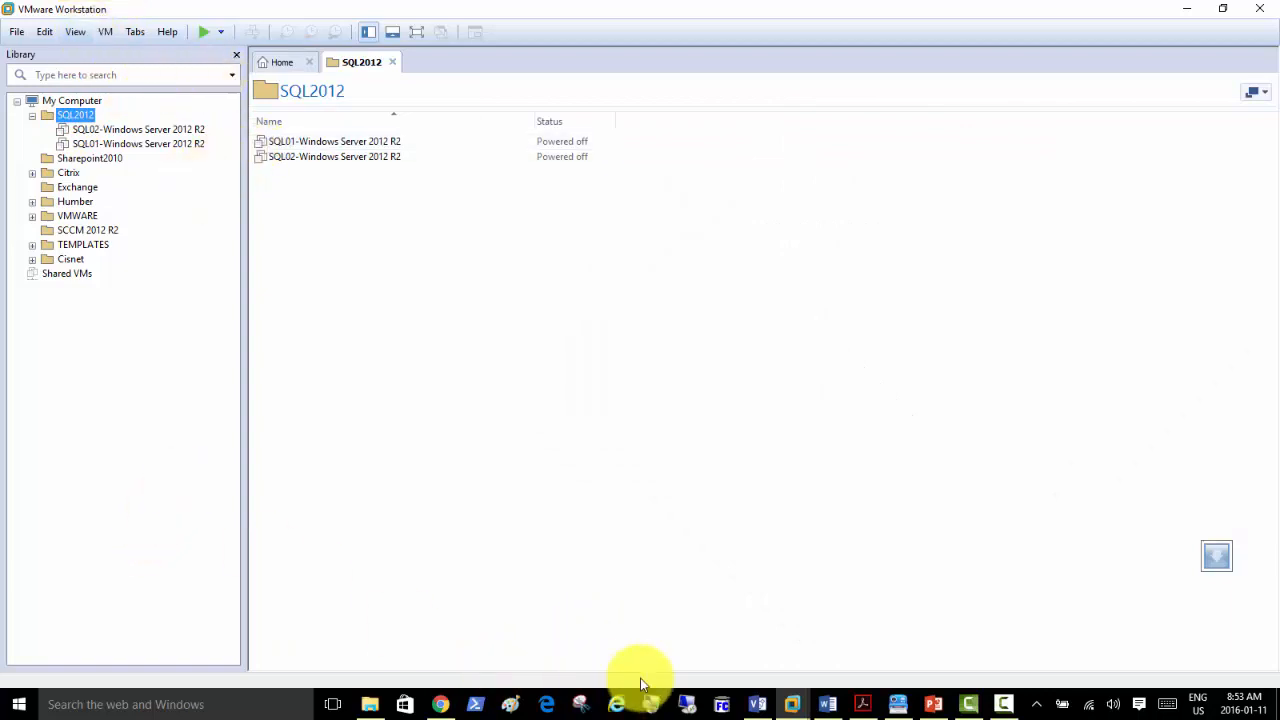
Magnify the screen to 200% and move the magnifier controls out of the way.
click(651, 704)
click(658, 598)
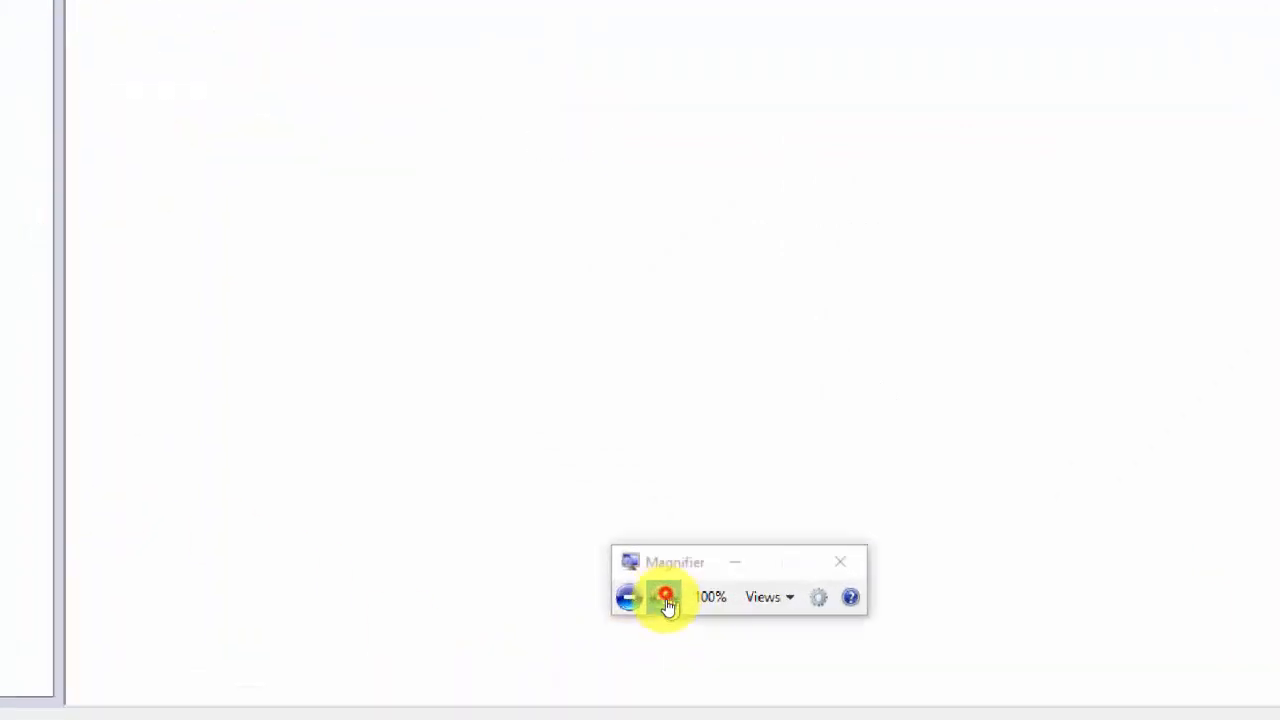
click(741, 550)
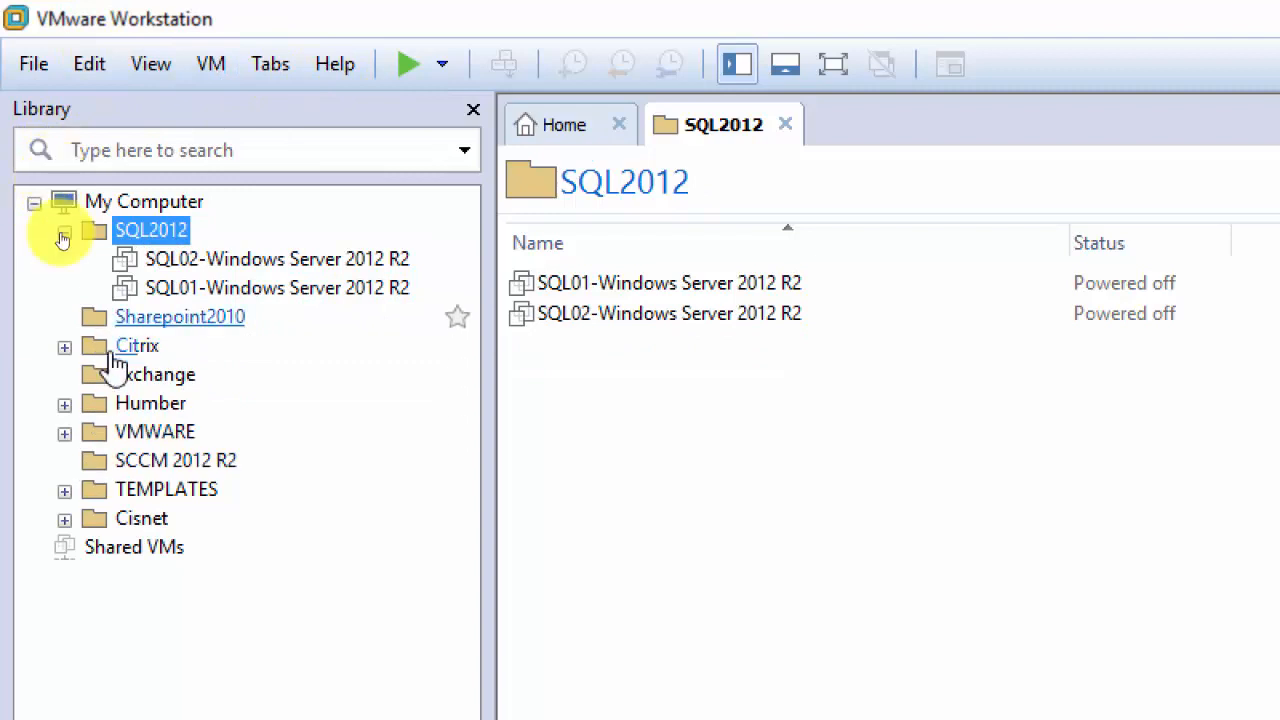
Bring up the My Computer context menu and dismiss it without choosing an action.
right_click(145, 207)
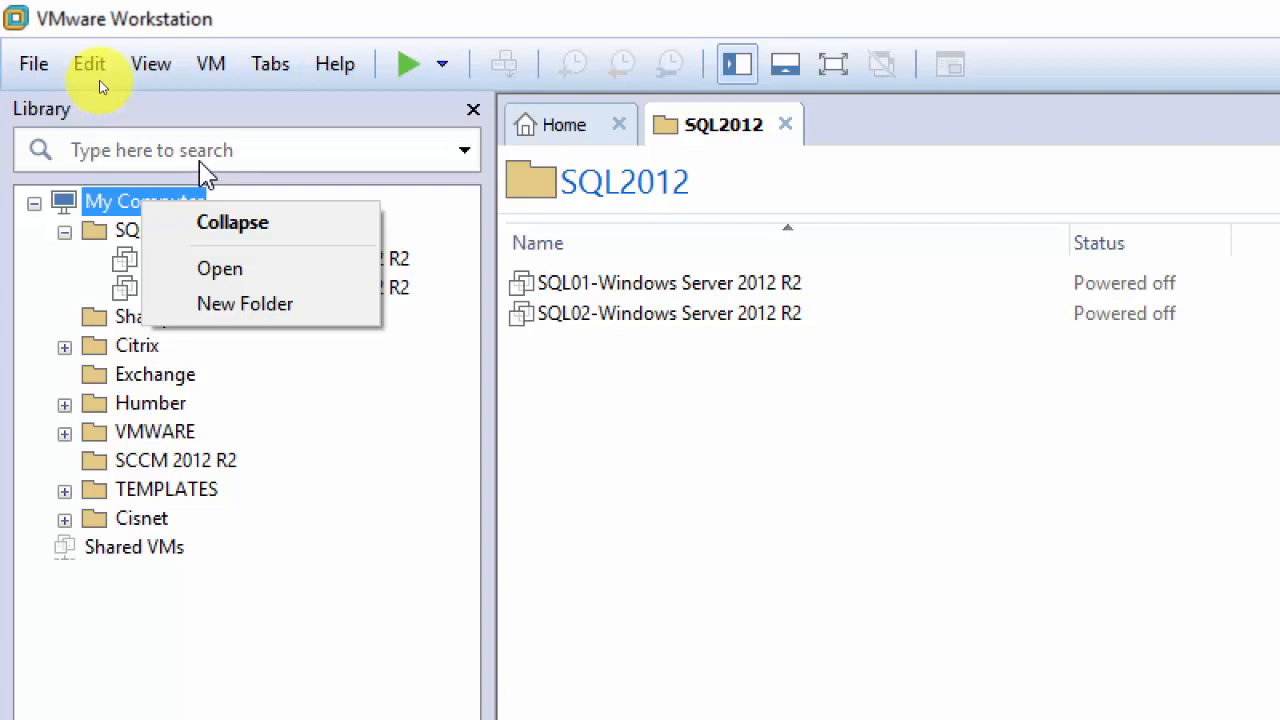
right_click(107, 199)
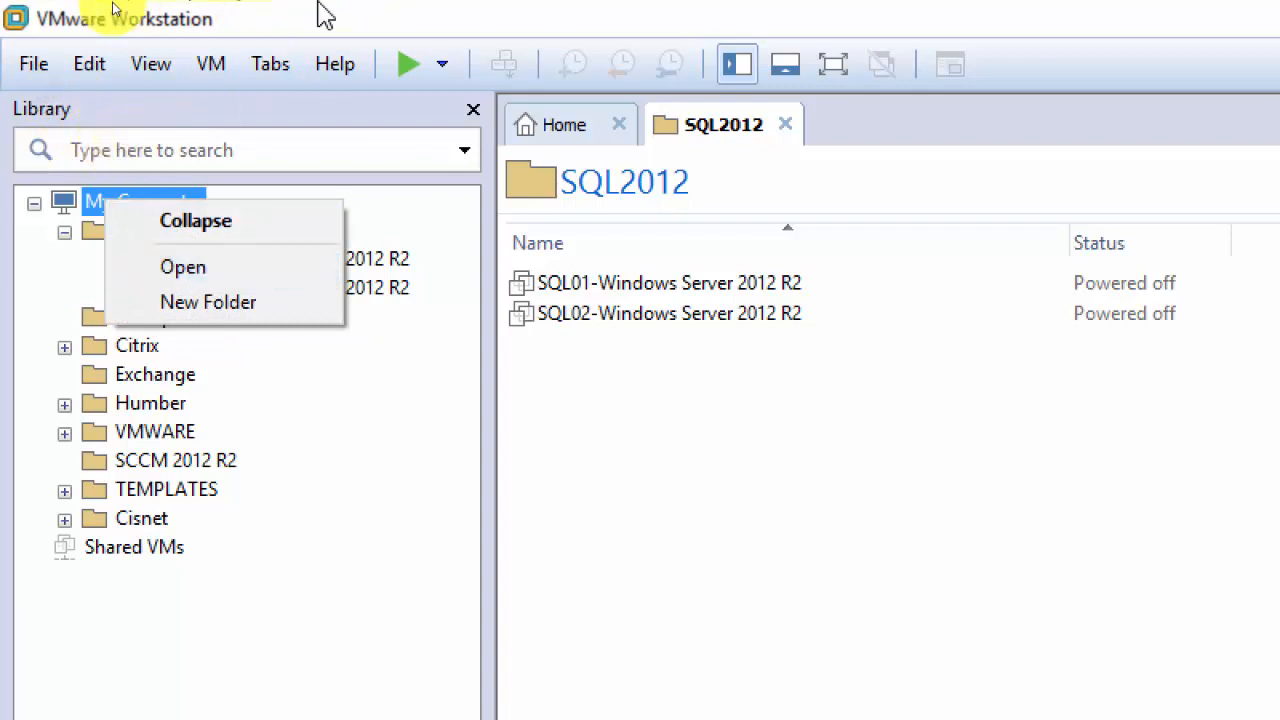
click(378, 427)
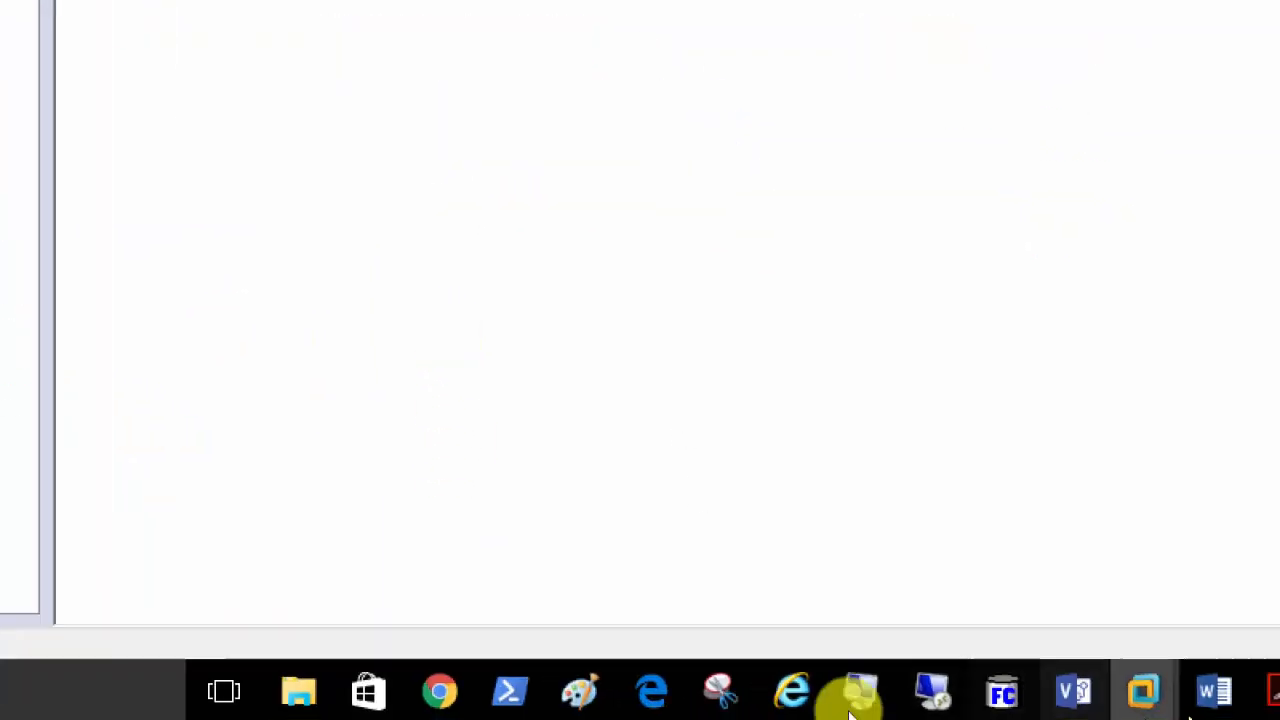
Hide the screen recorder controls and return to the Home page.
click(1006, 688)
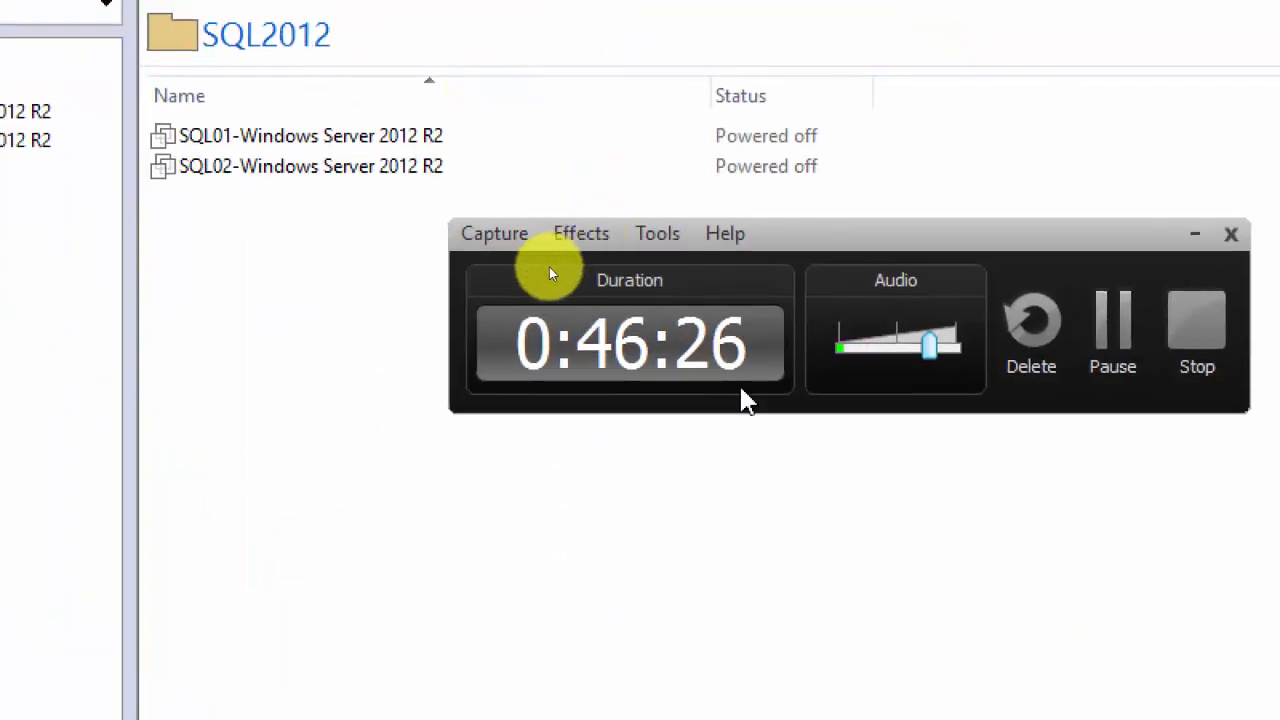
click(1194, 233)
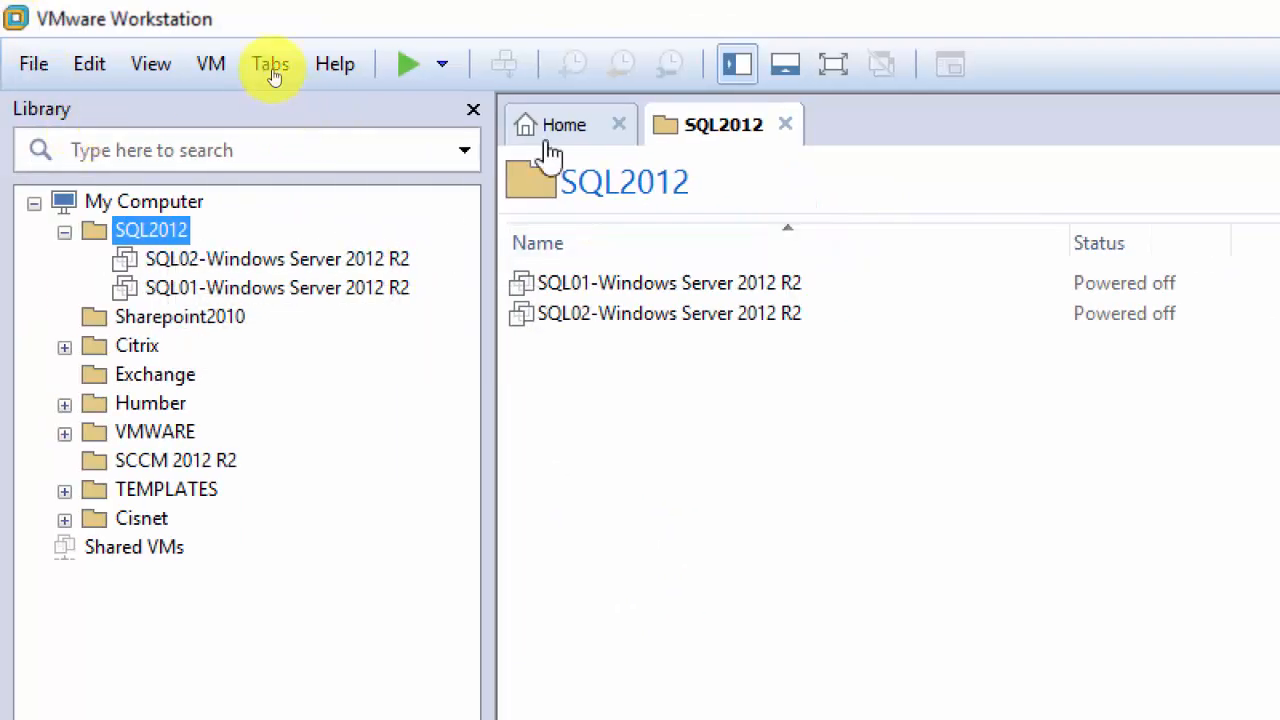
click(583, 132)
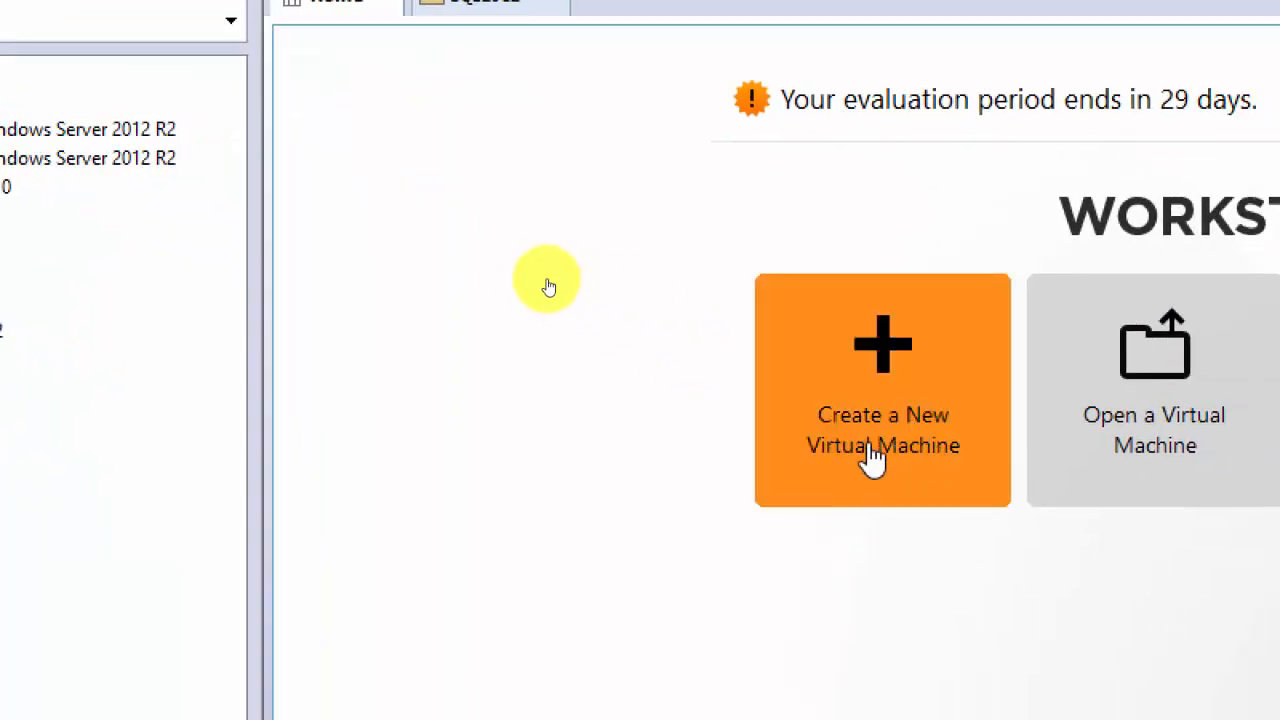
Start a Typical new virtual machine that installs from an installer disc image (ISO) and browse for it.
click(857, 434)
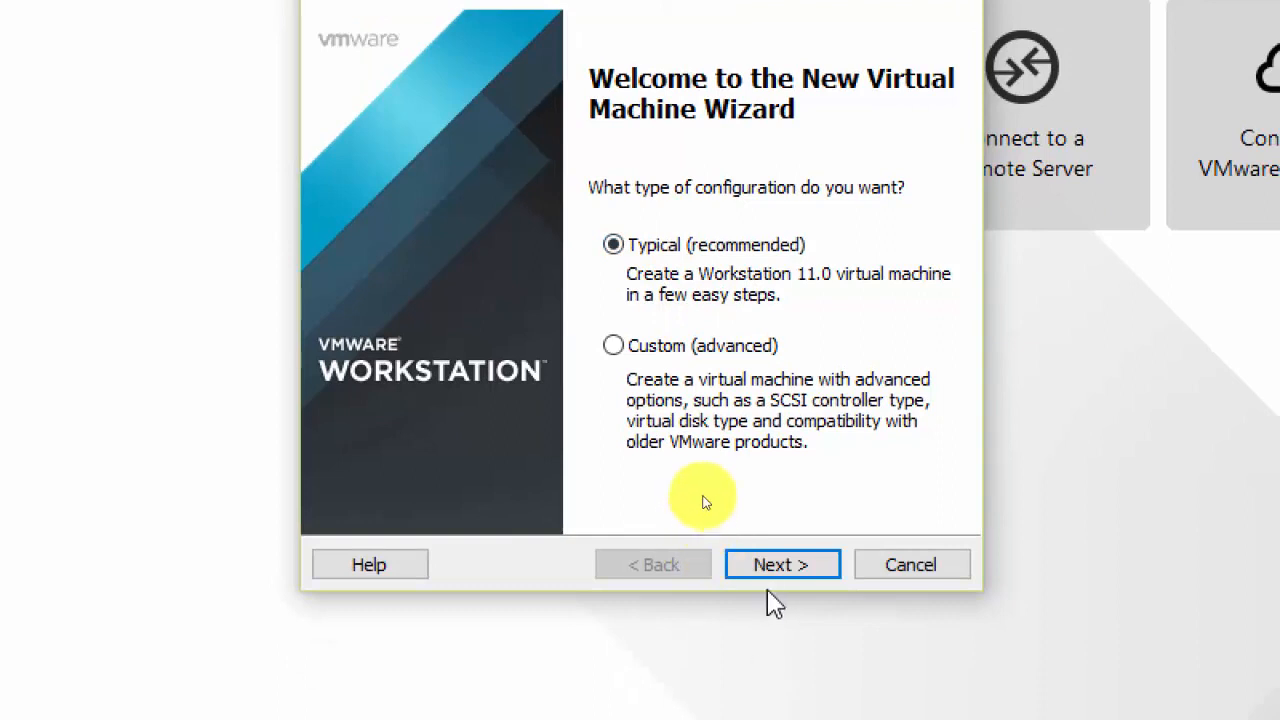
click(778, 566)
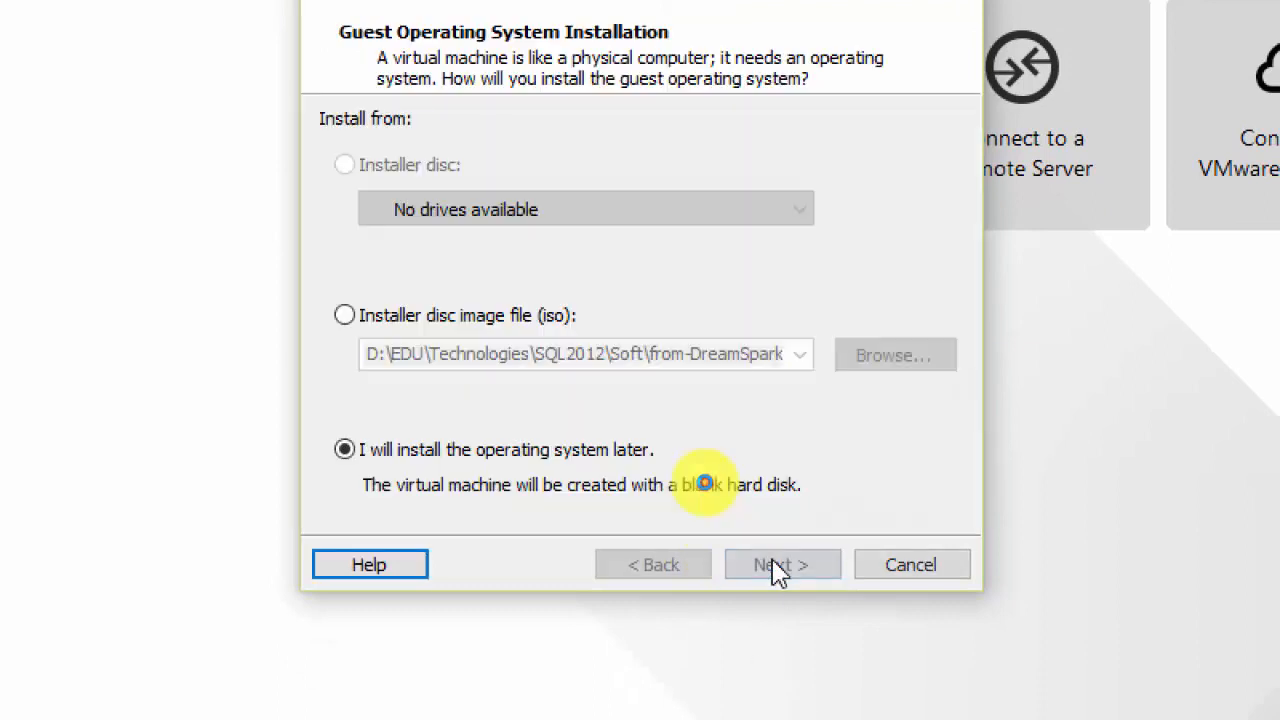
click(345, 316)
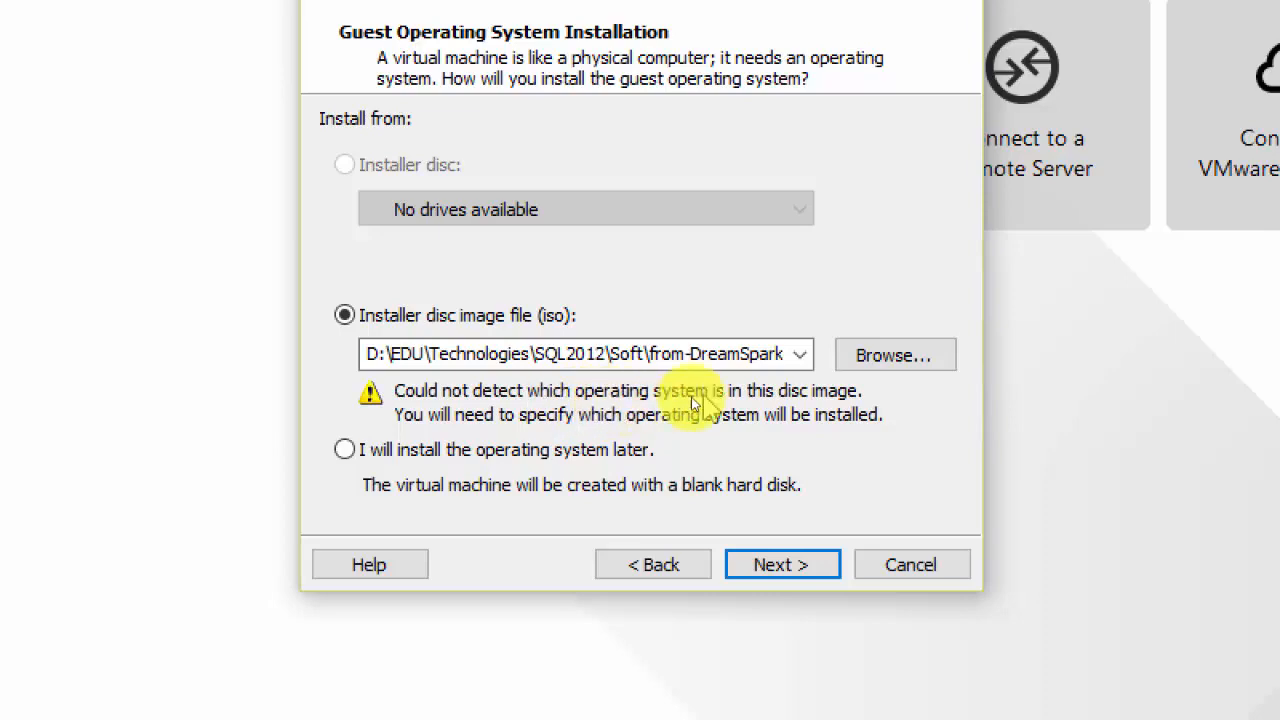
click(862, 355)
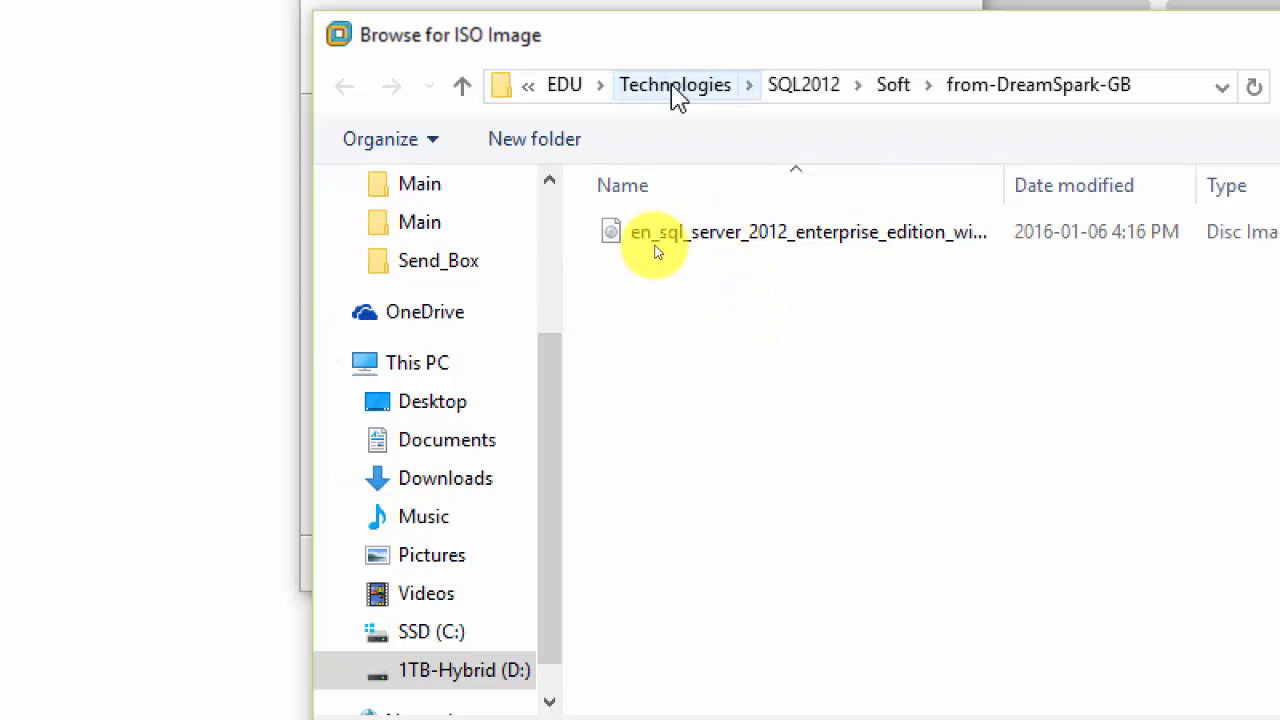
From D:\EDU\Central_Soft\ISO\OS, use the 9600 WINBLUE_RTM server evaluation ISO instead of the 9200 one.
click(563, 86)
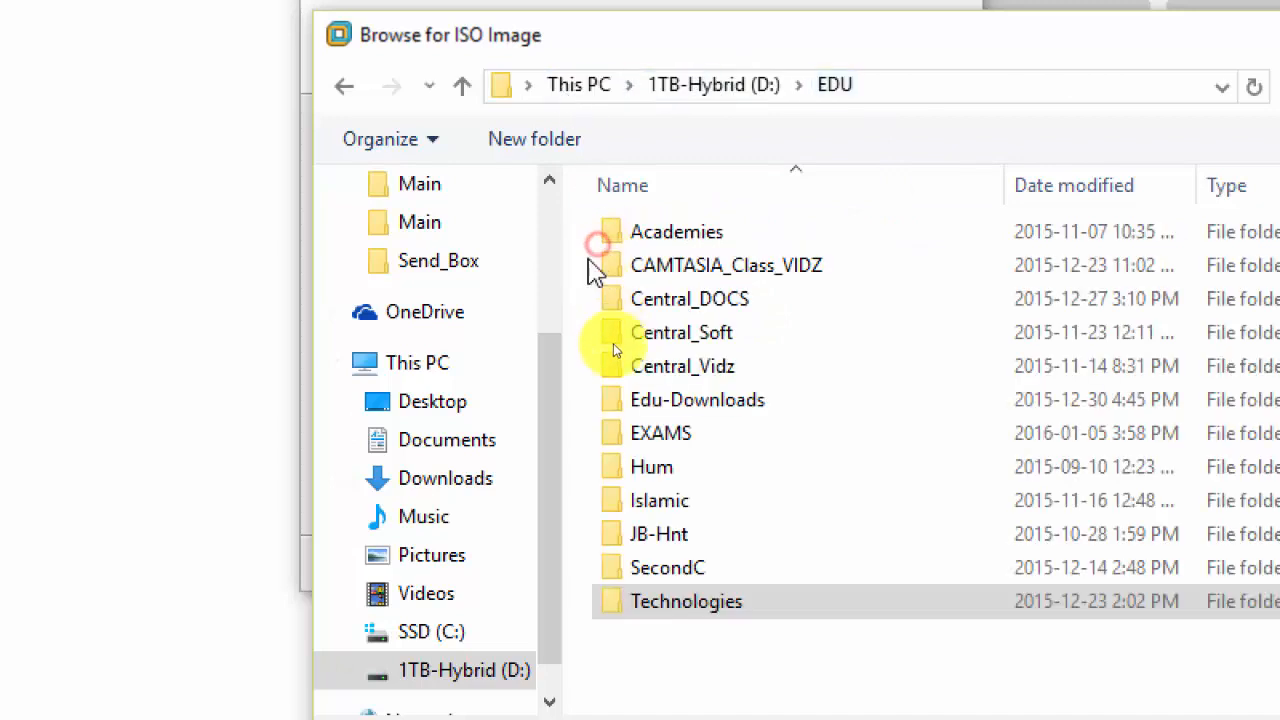
double_click(714, 334)
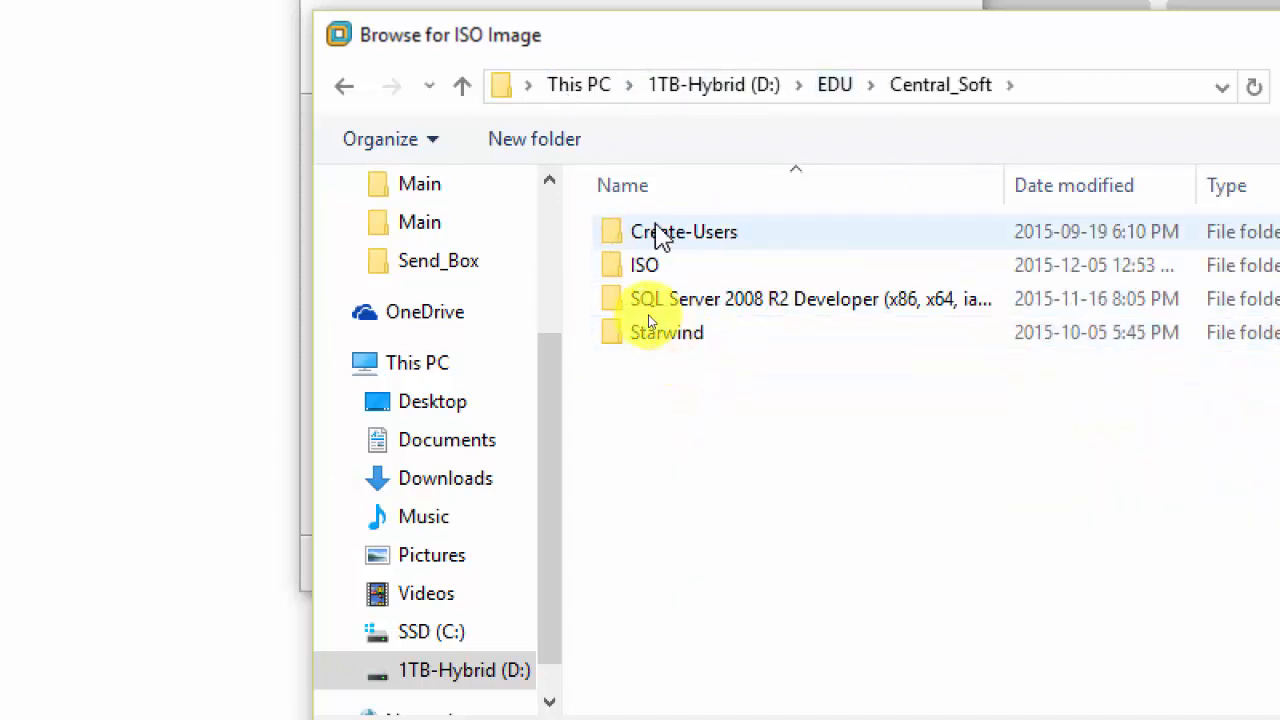
double_click(662, 272)
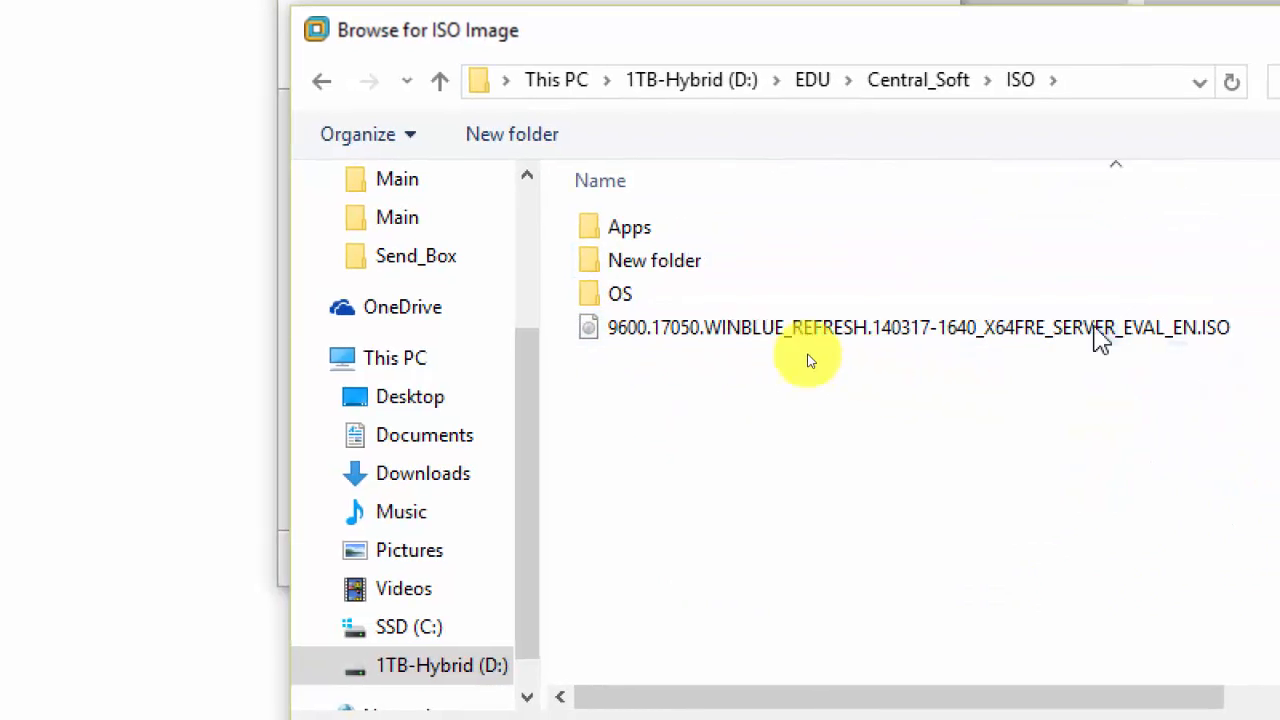
double_click(618, 292)
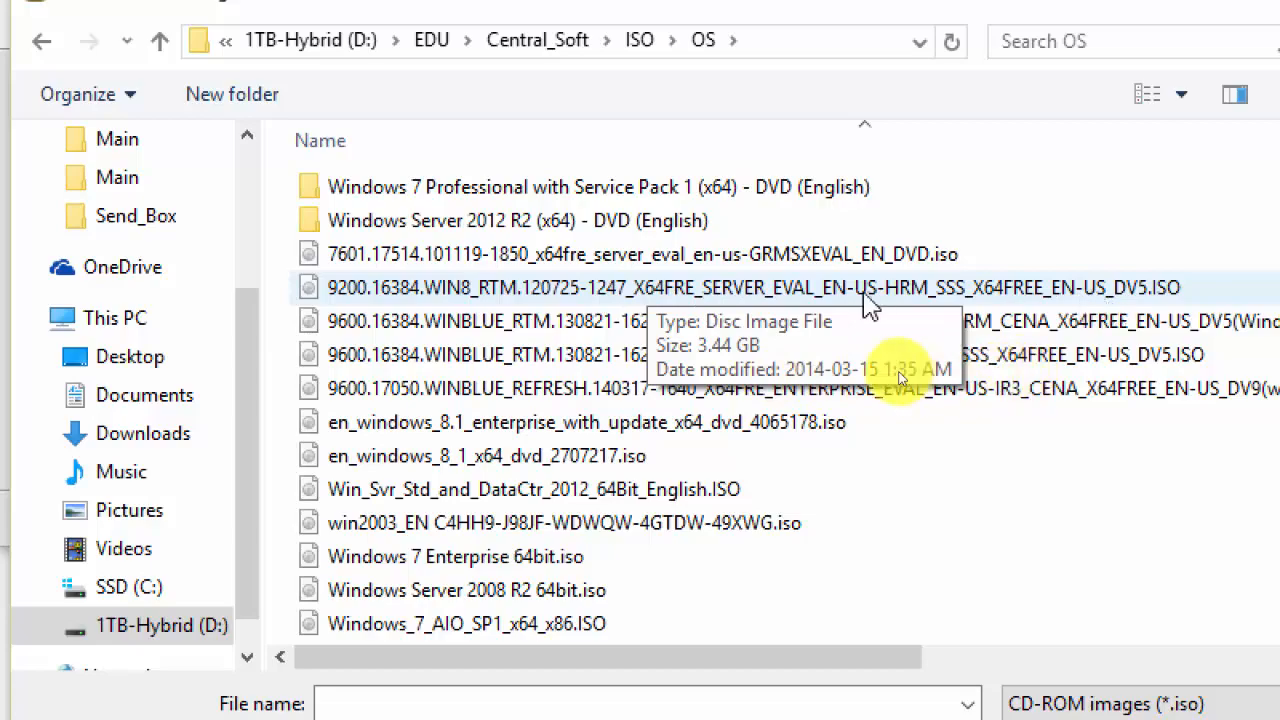
double_click(826, 290)
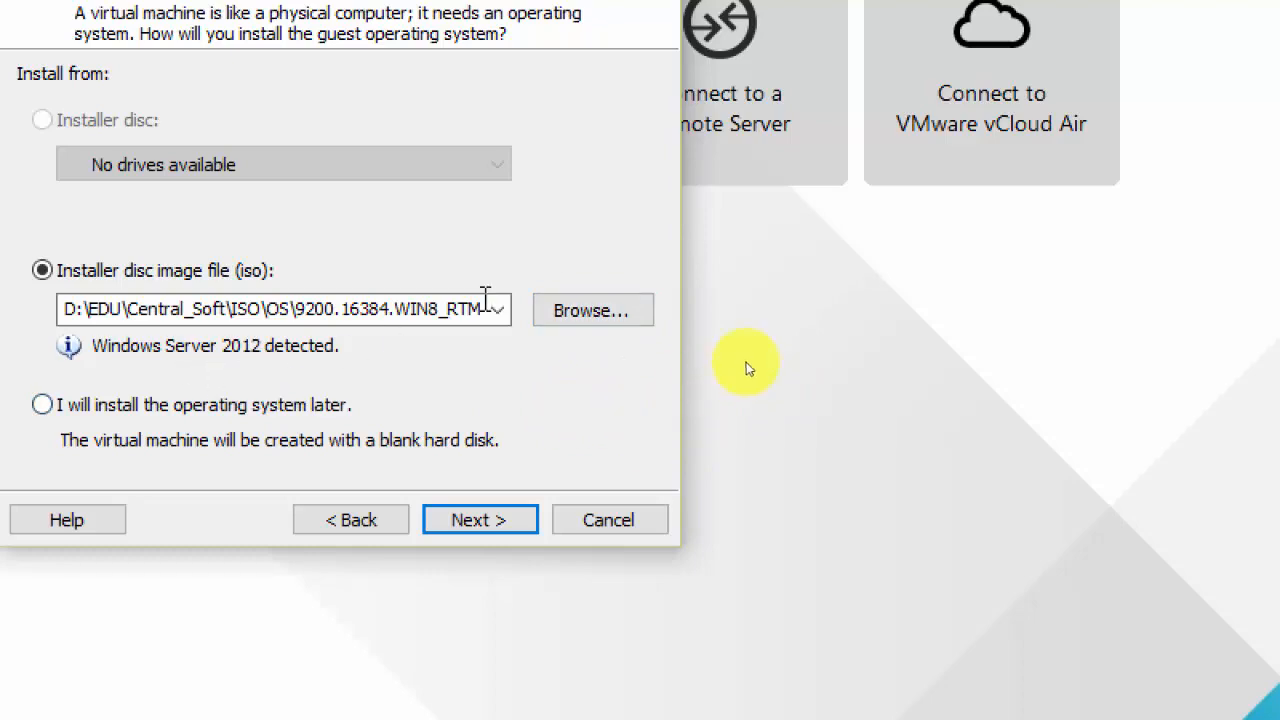
click(573, 314)
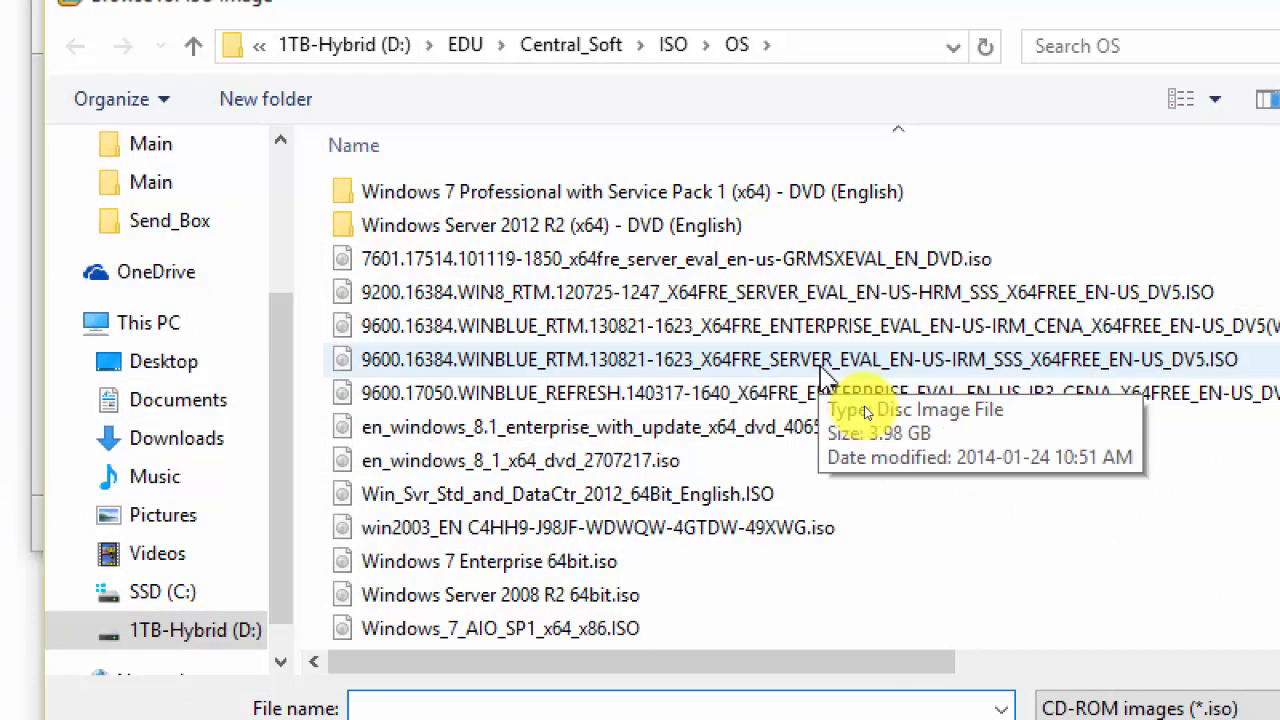
double_click(823, 366)
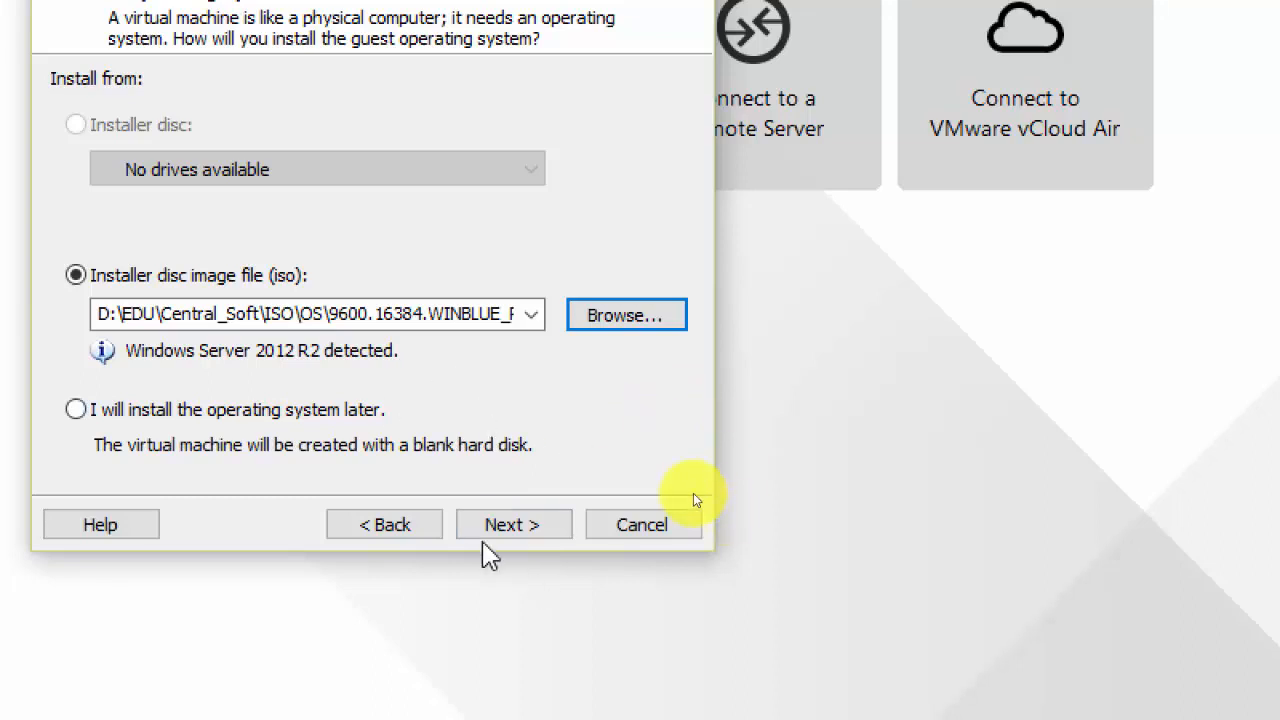
Name the VM 'Template-Windows Server 2012-70-412' and check its storage location path.
click(503, 527)
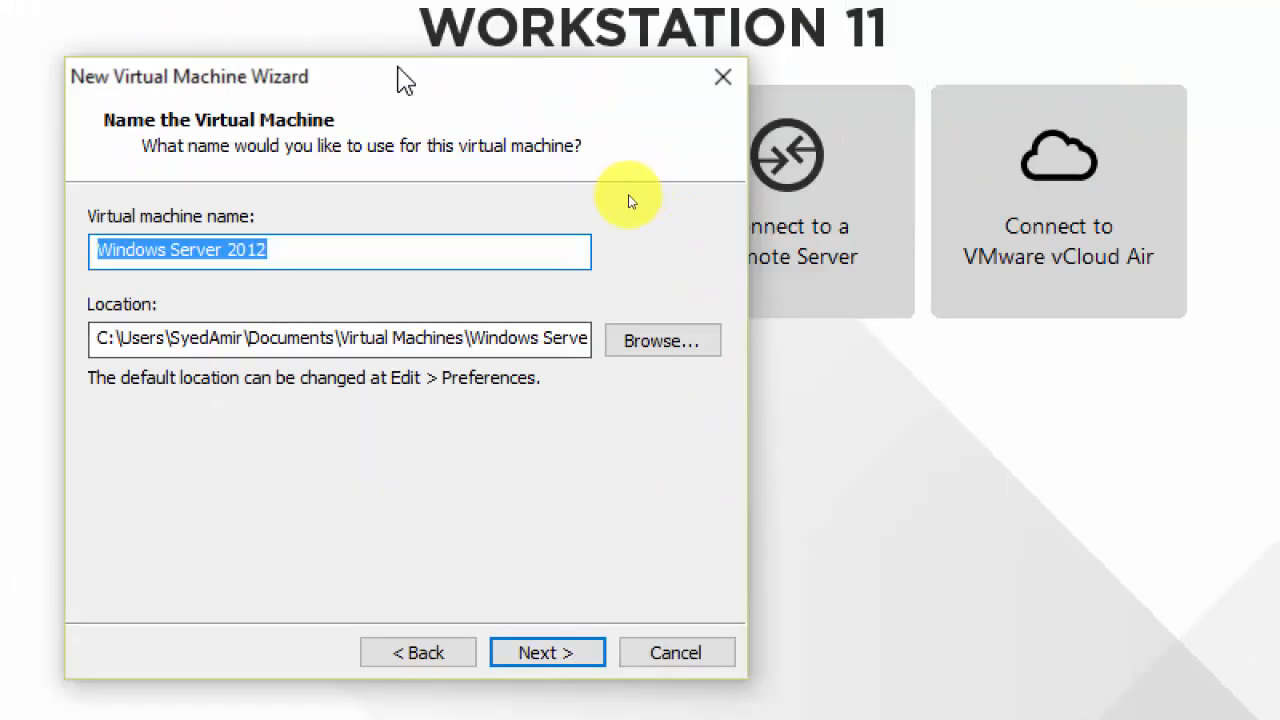
click(112, 248)
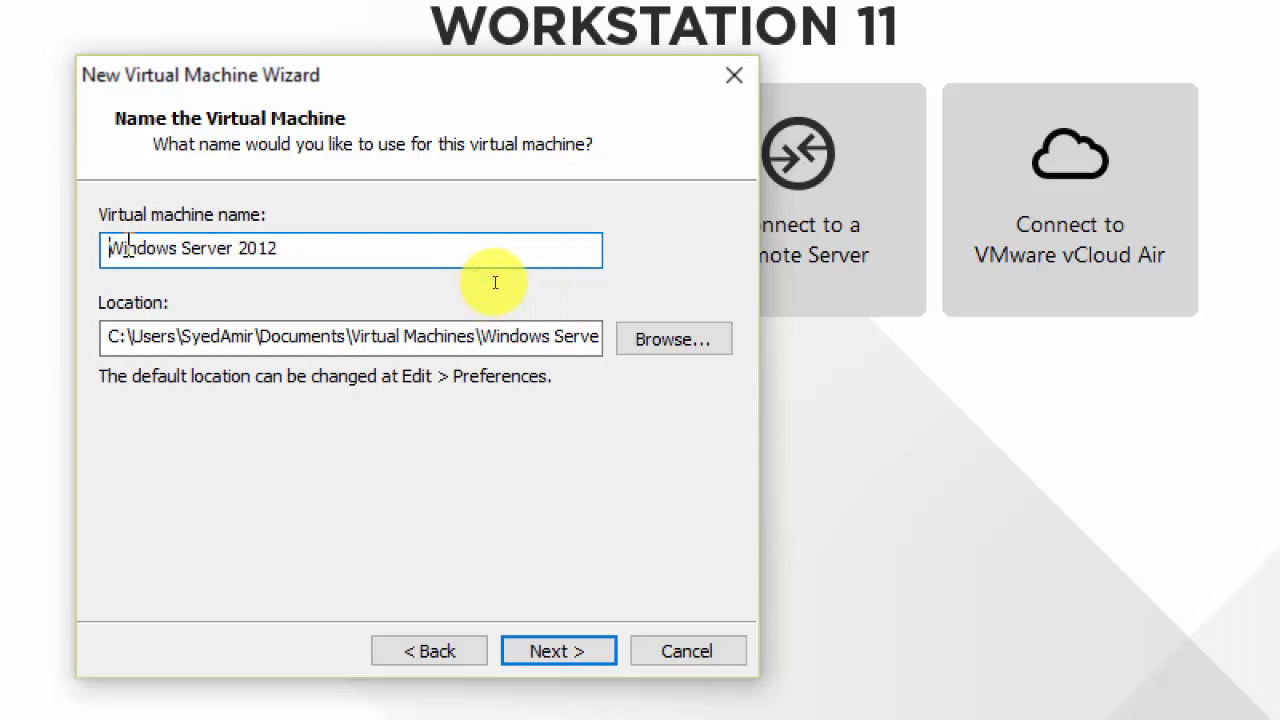
text(Template)
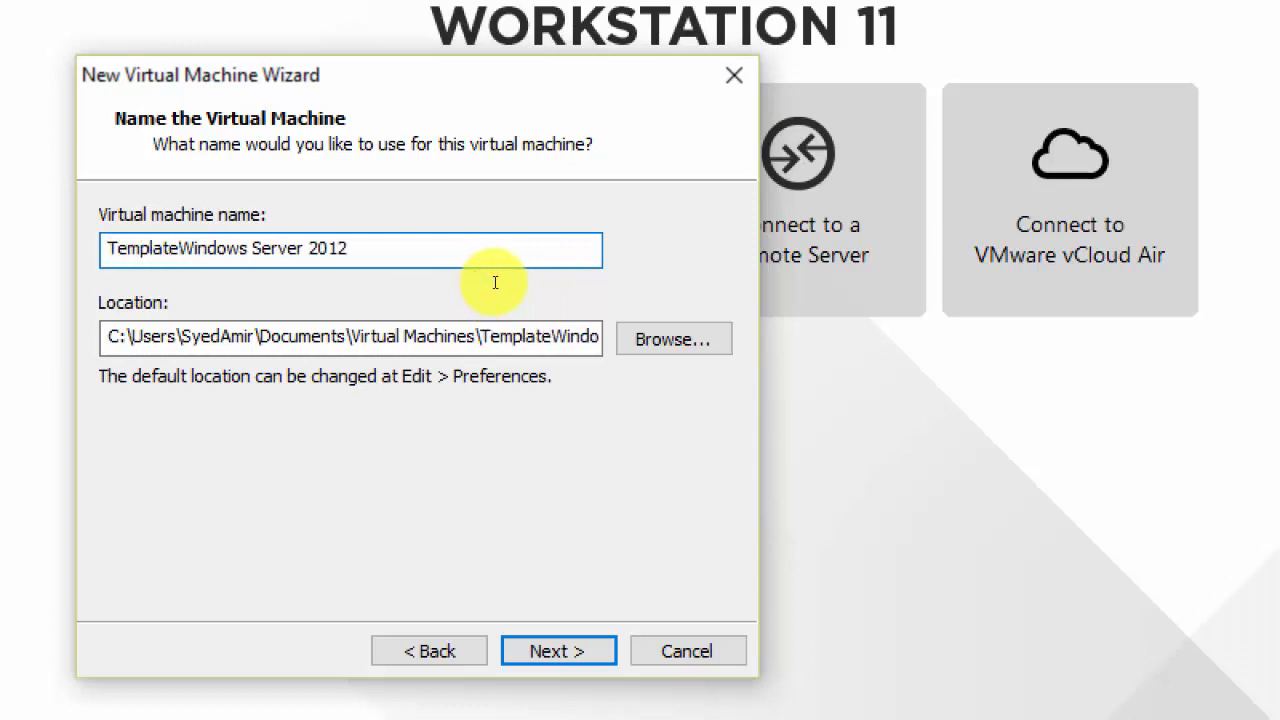
text(-)
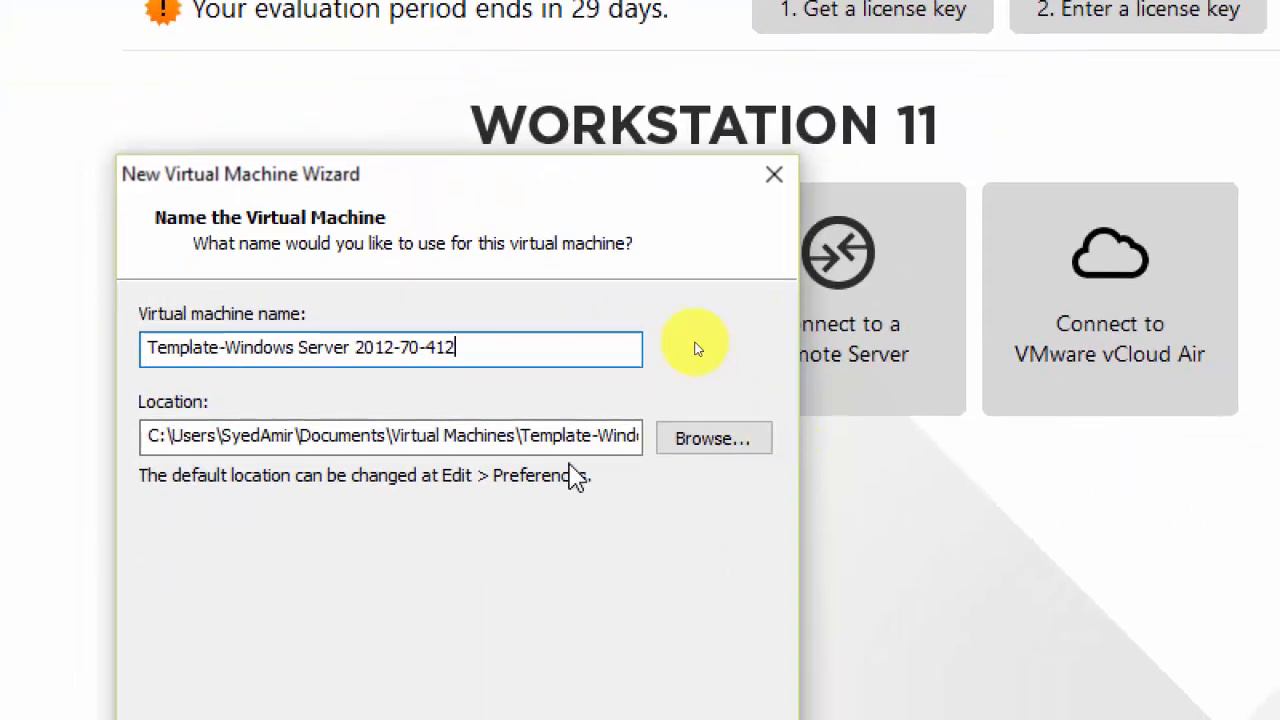
click(541, 437)
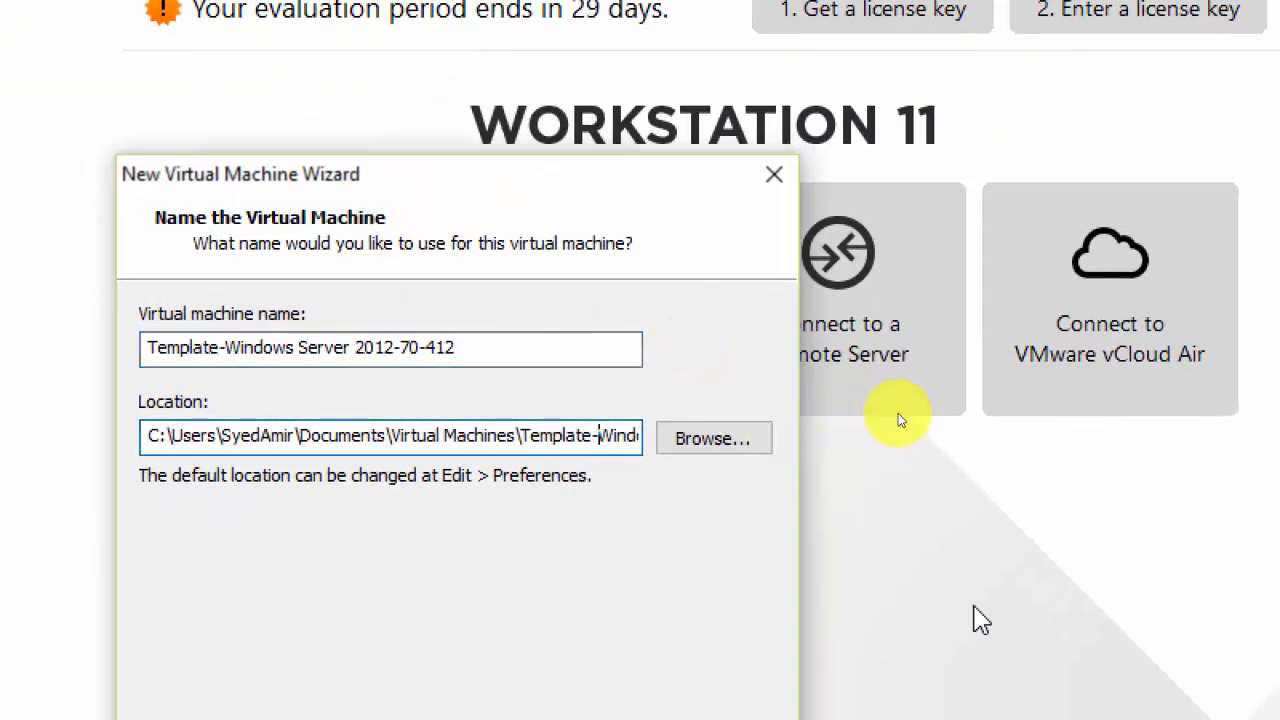
key(End)
key(Home)
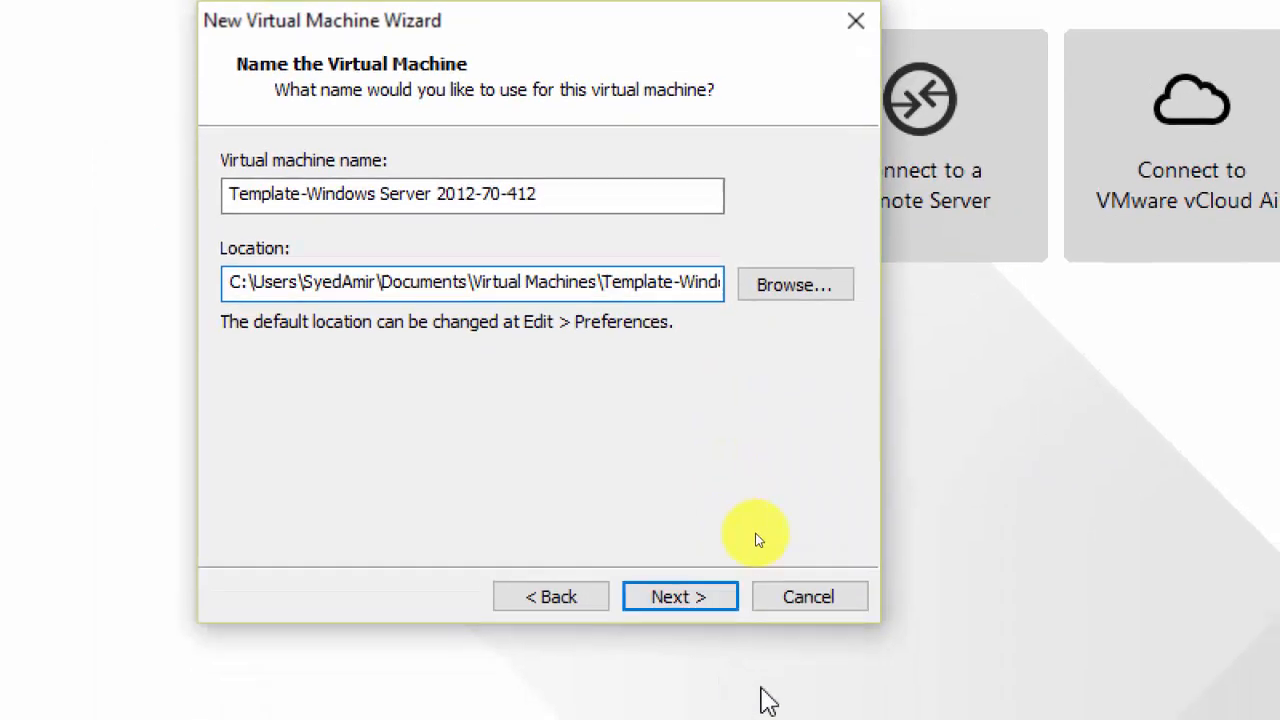
click(663, 587)
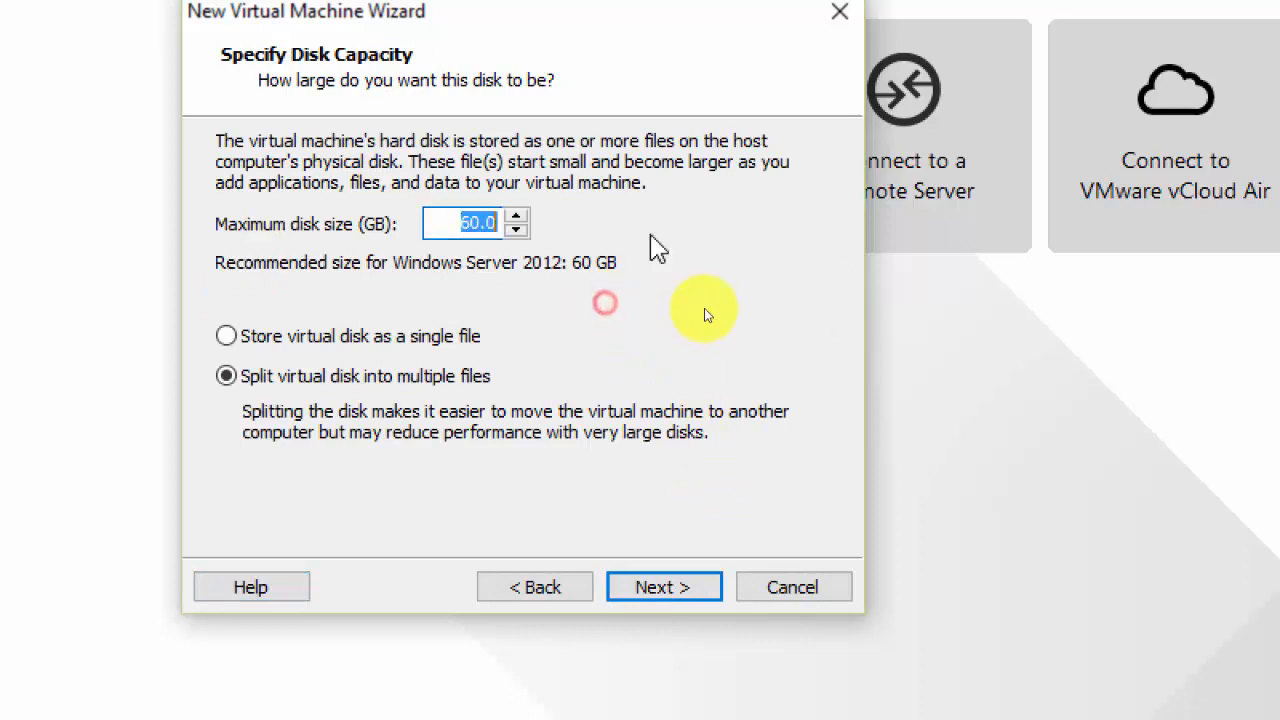
Set the maximum disk size to 100 GB, split into multiple files.
text(1)
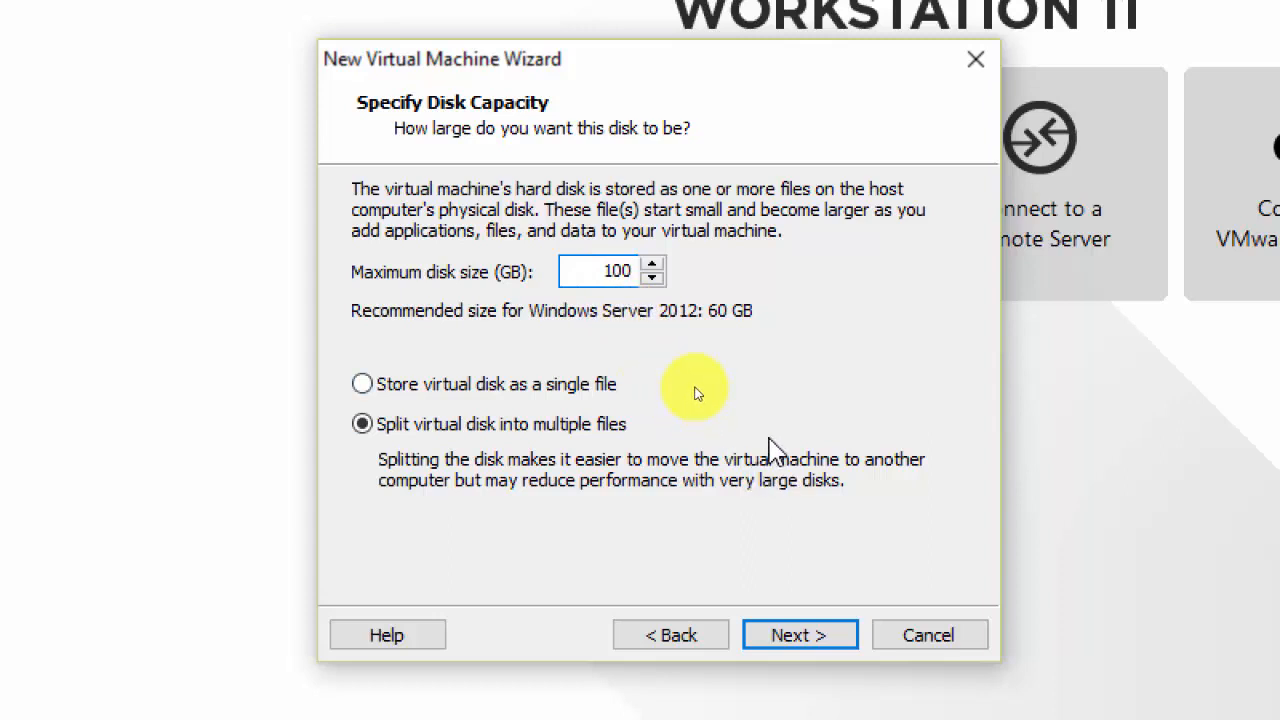
click(800, 652)
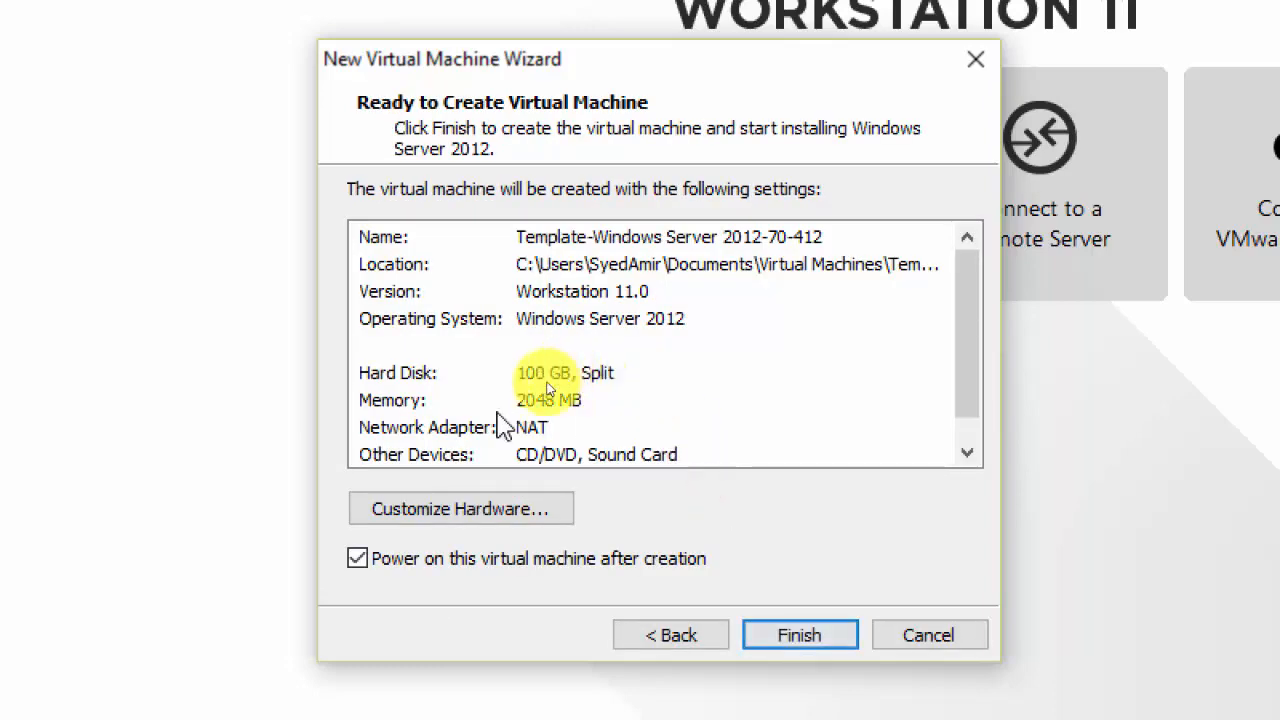
Open Customize Hardware from the Ready to Create summary page.
click(490, 524)
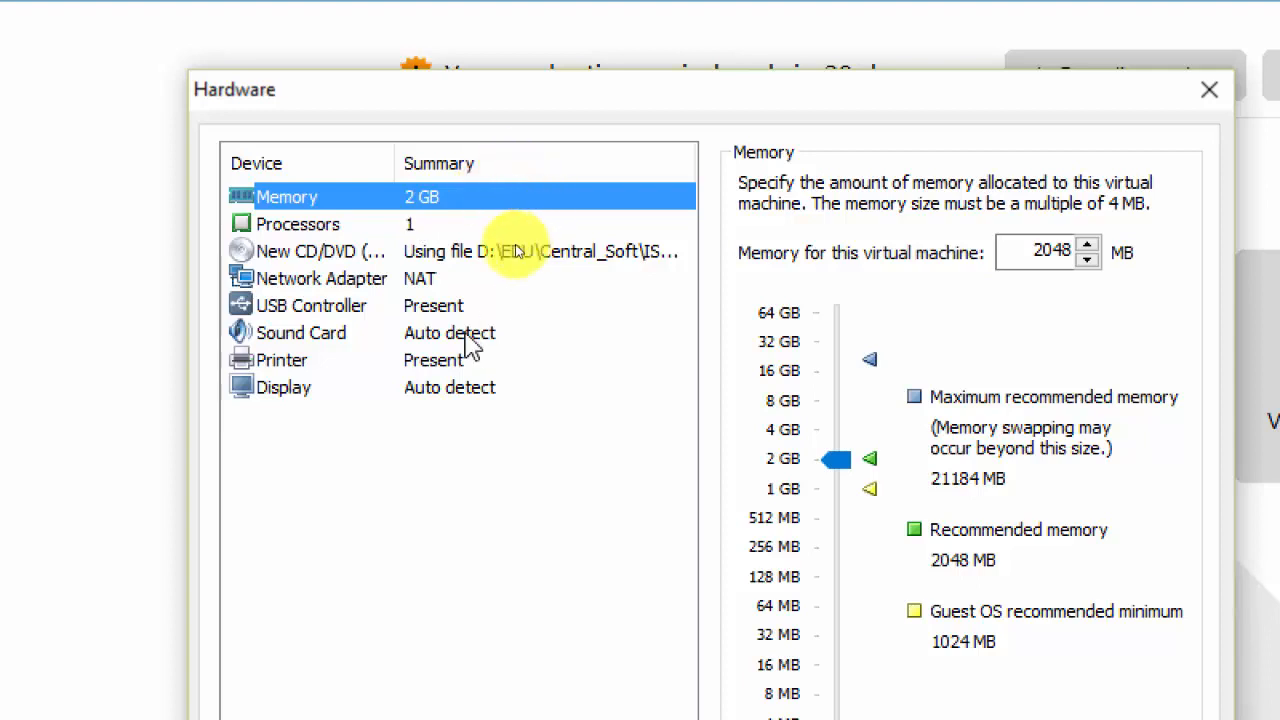
Check the processor settings, then try the network adapter modes before settling on Custom: Specific virtual network.
click(350, 232)
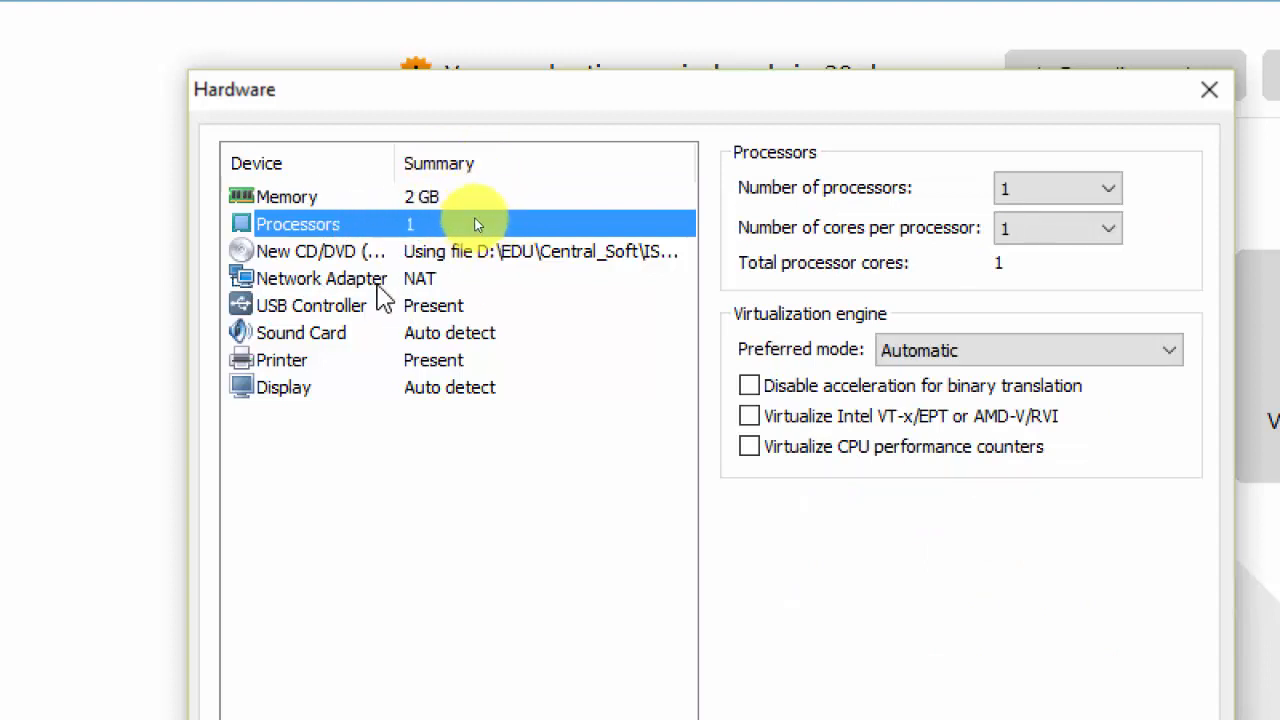
click(382, 280)
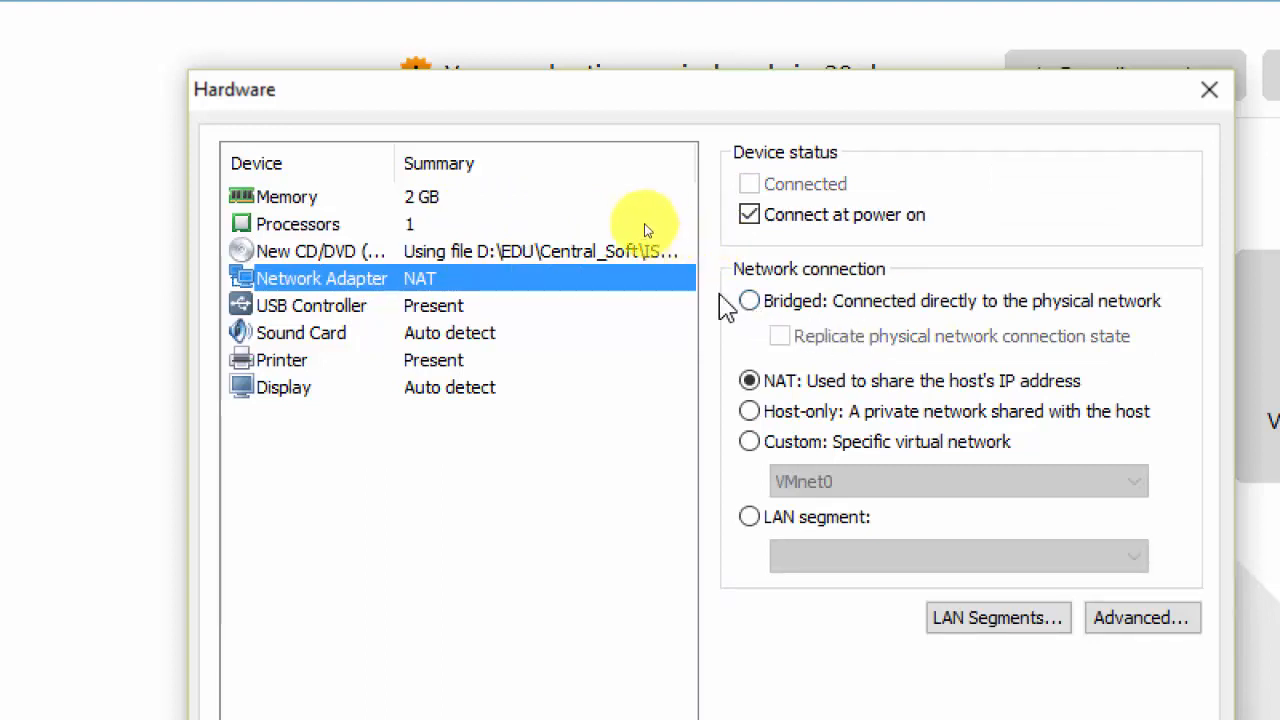
click(748, 301)
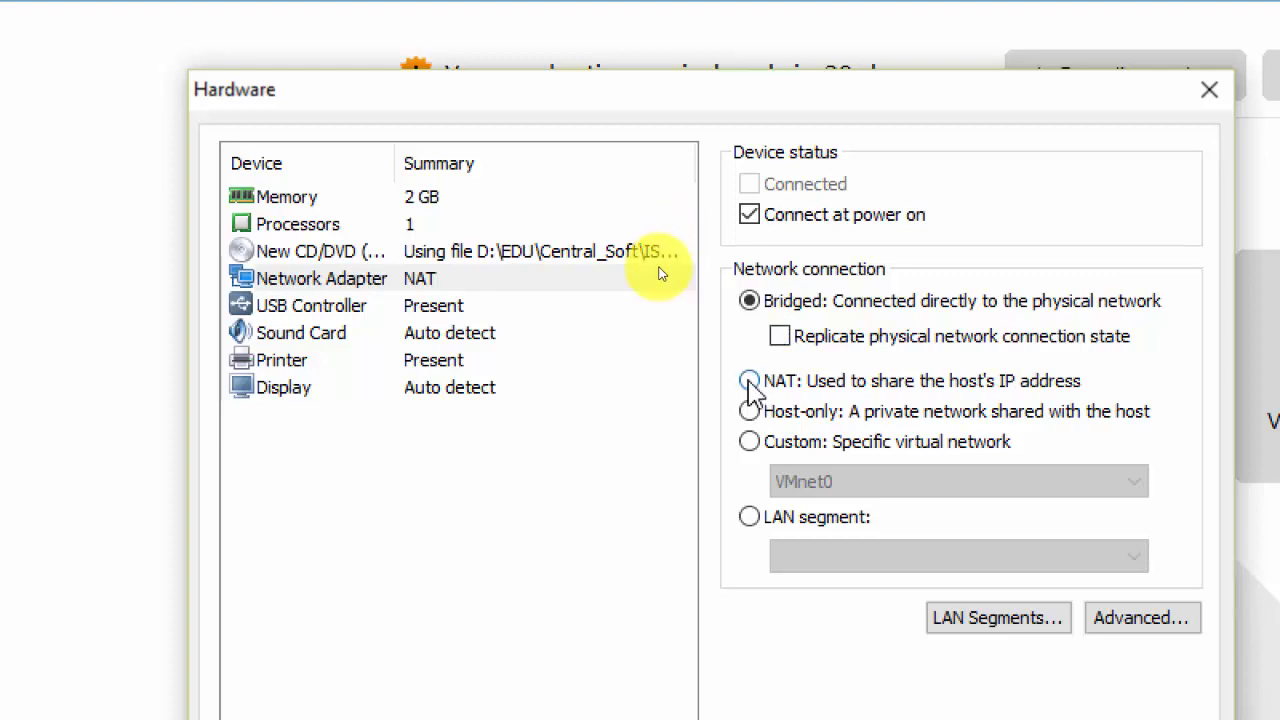
click(750, 384)
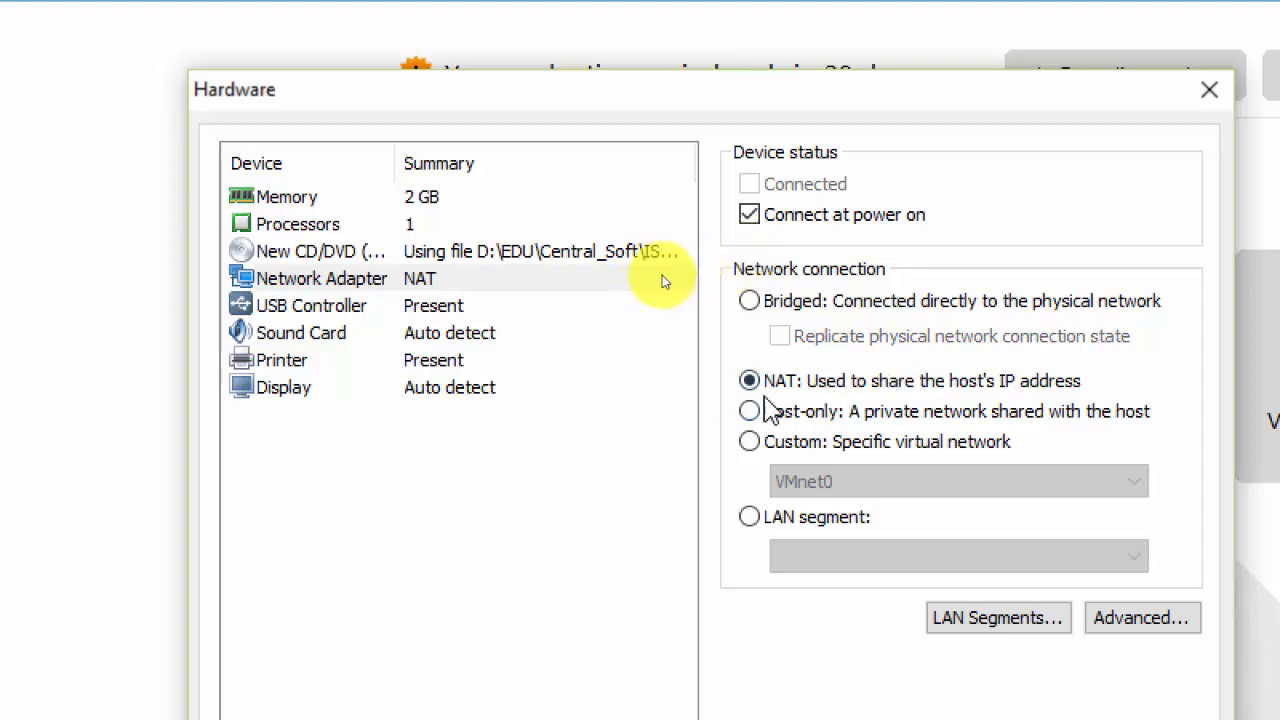
click(749, 411)
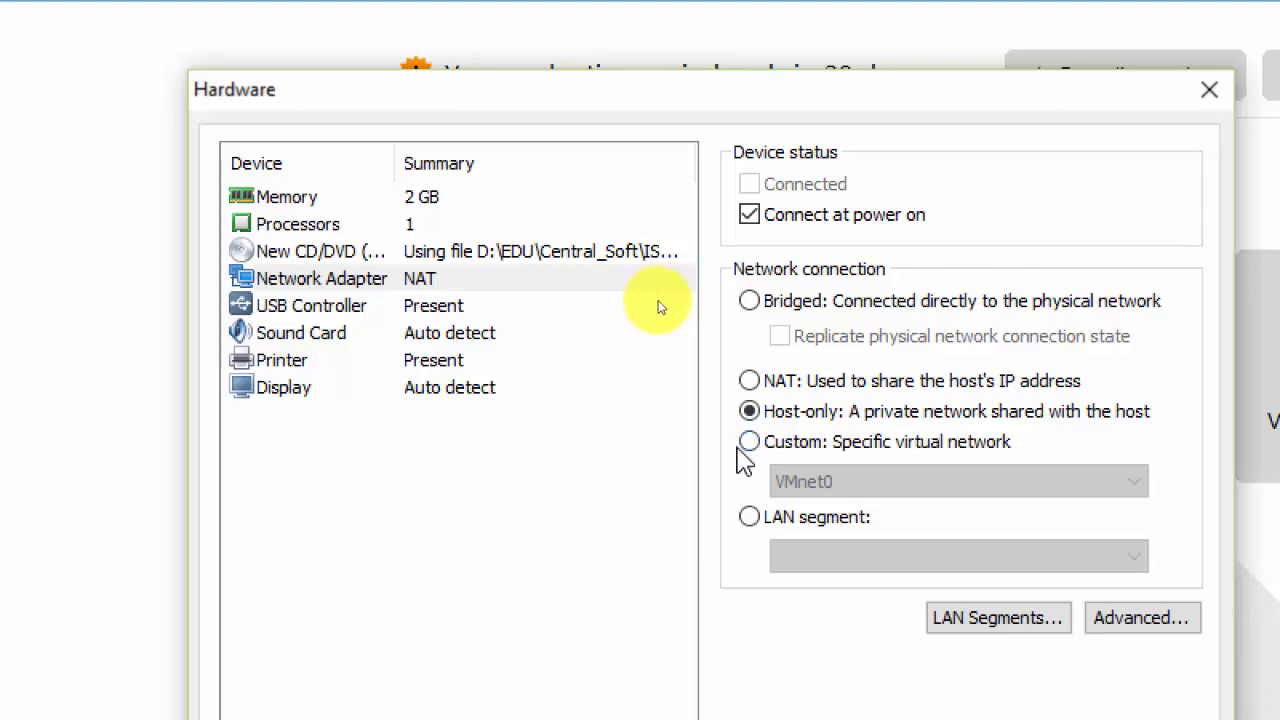
click(748, 446)
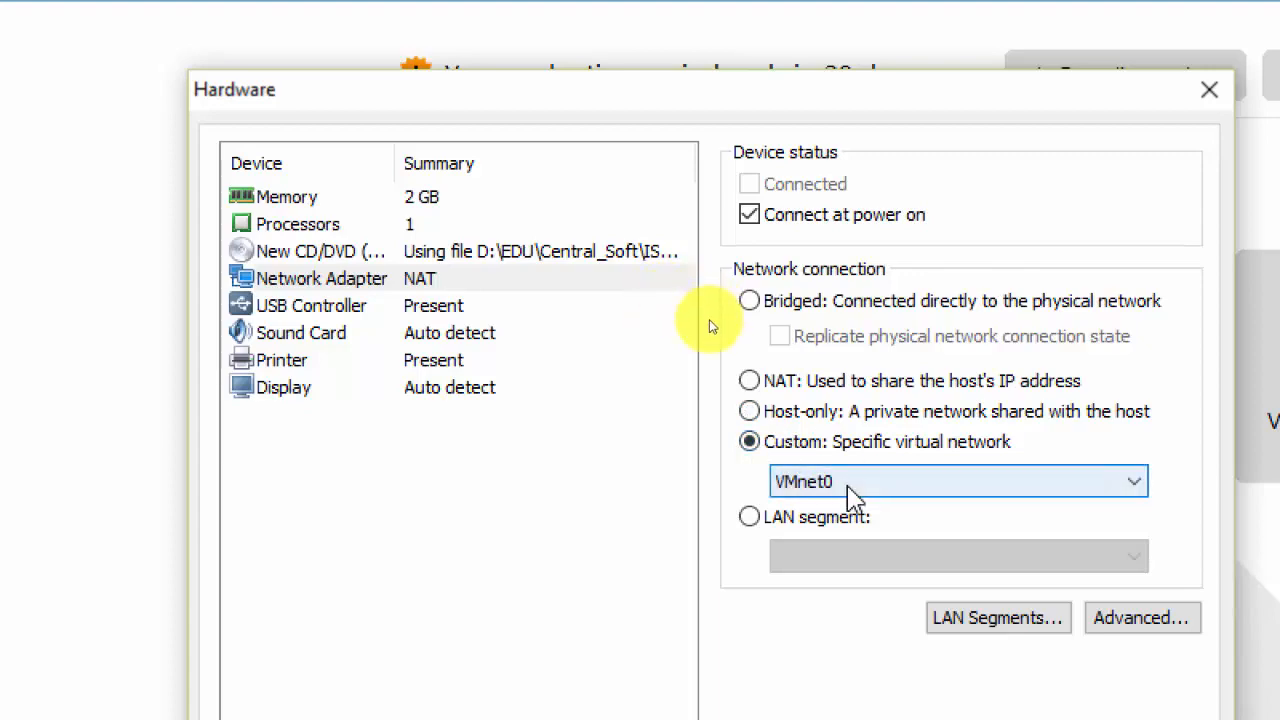
Select VMnet11 as the adapter's virtual network and confirm it stays selected.
click(852, 490)
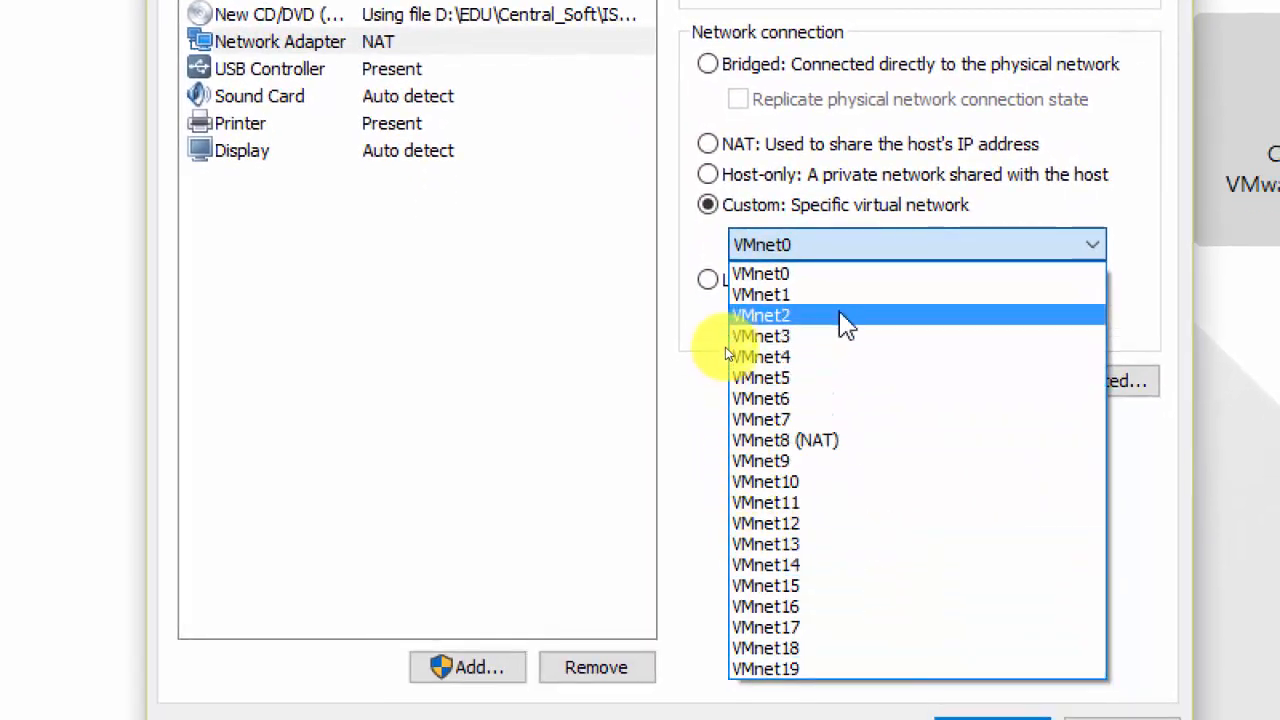
click(816, 506)
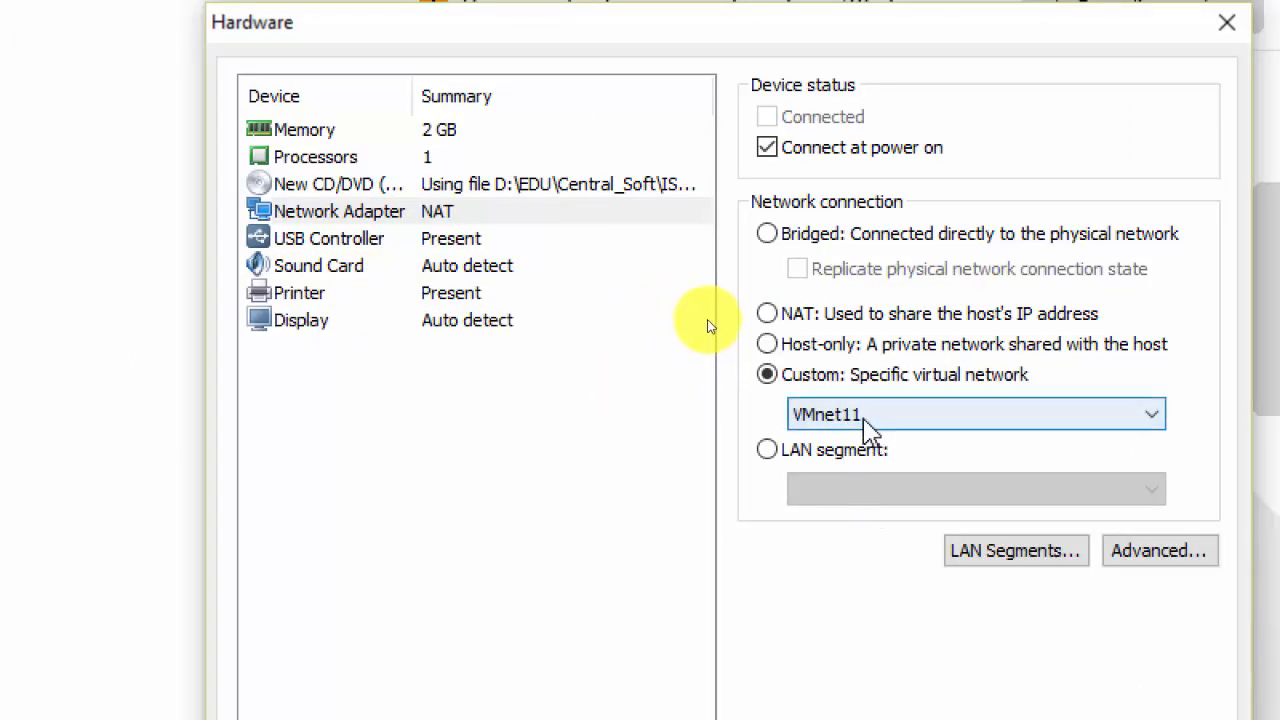
click(866, 422)
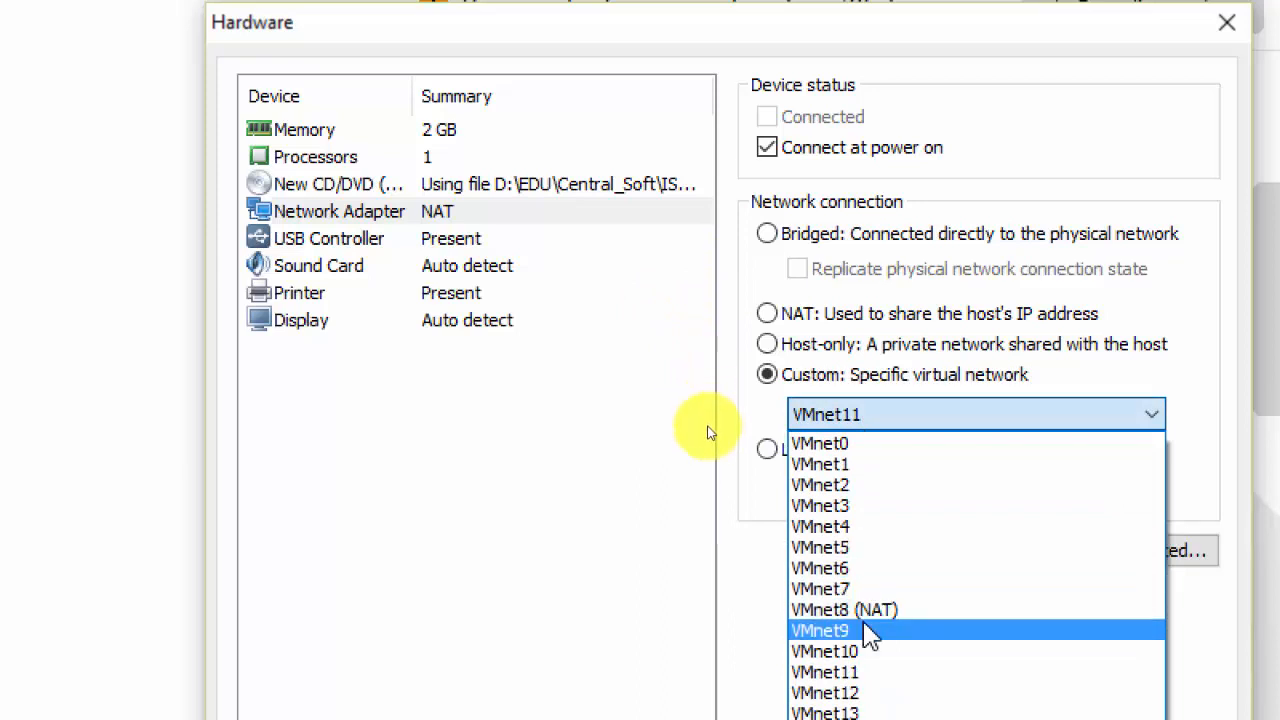
click(870, 672)
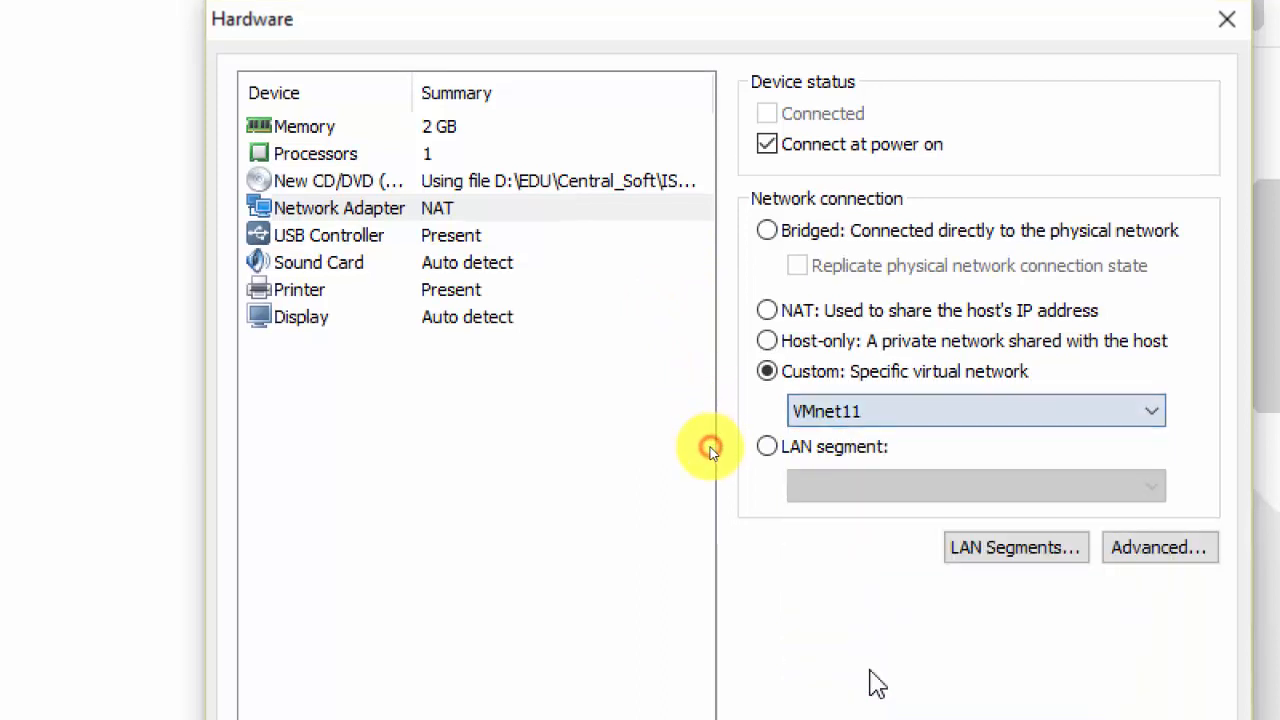
click(860, 410)
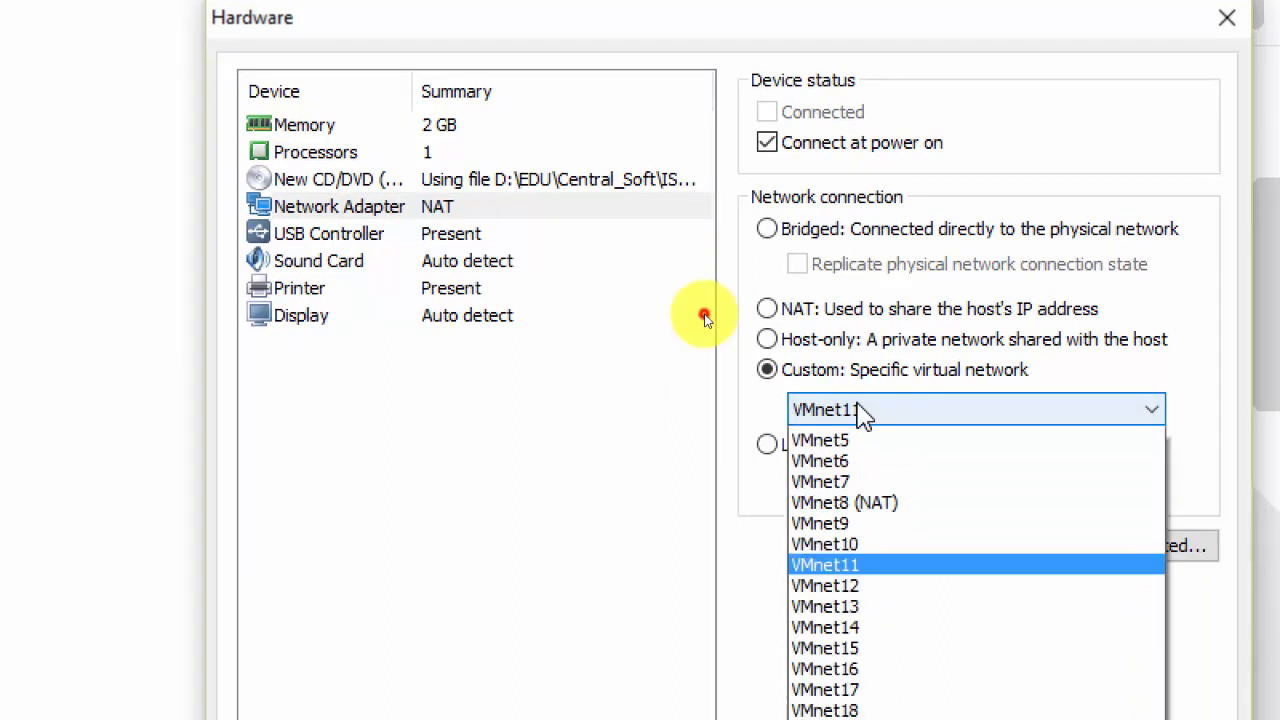
scroll(880, 520, up, 2)
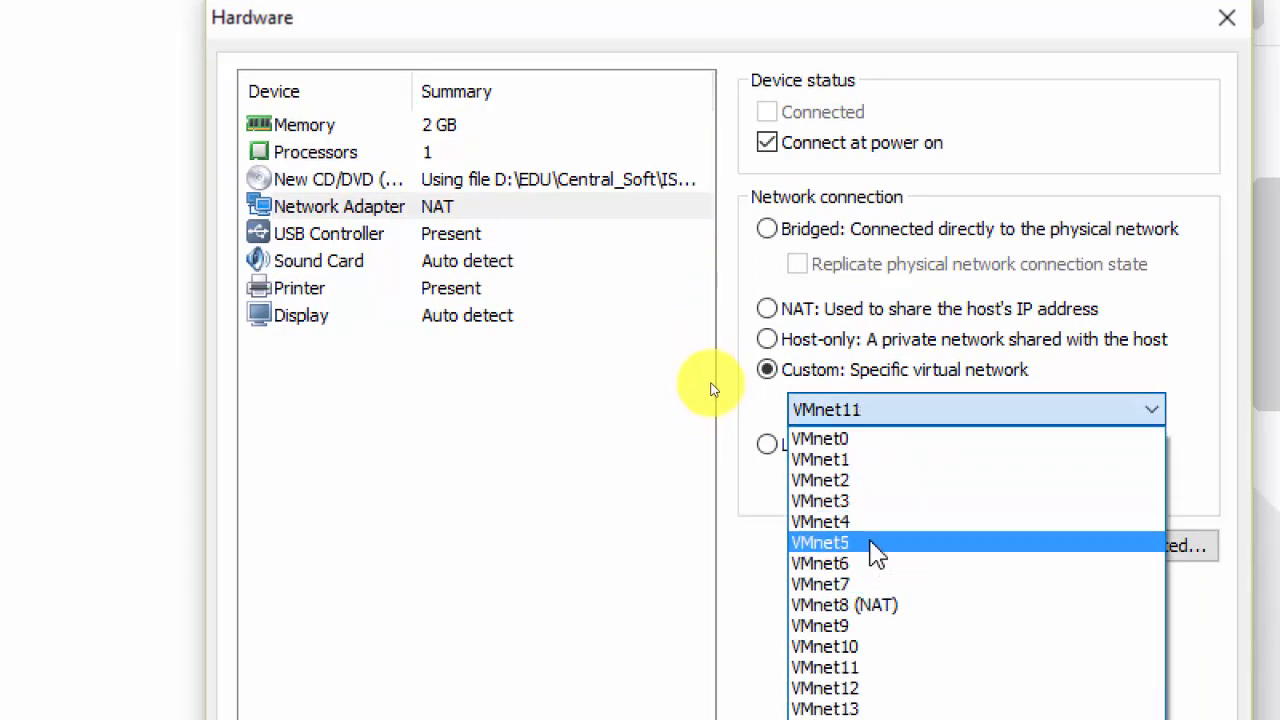
click(876, 673)
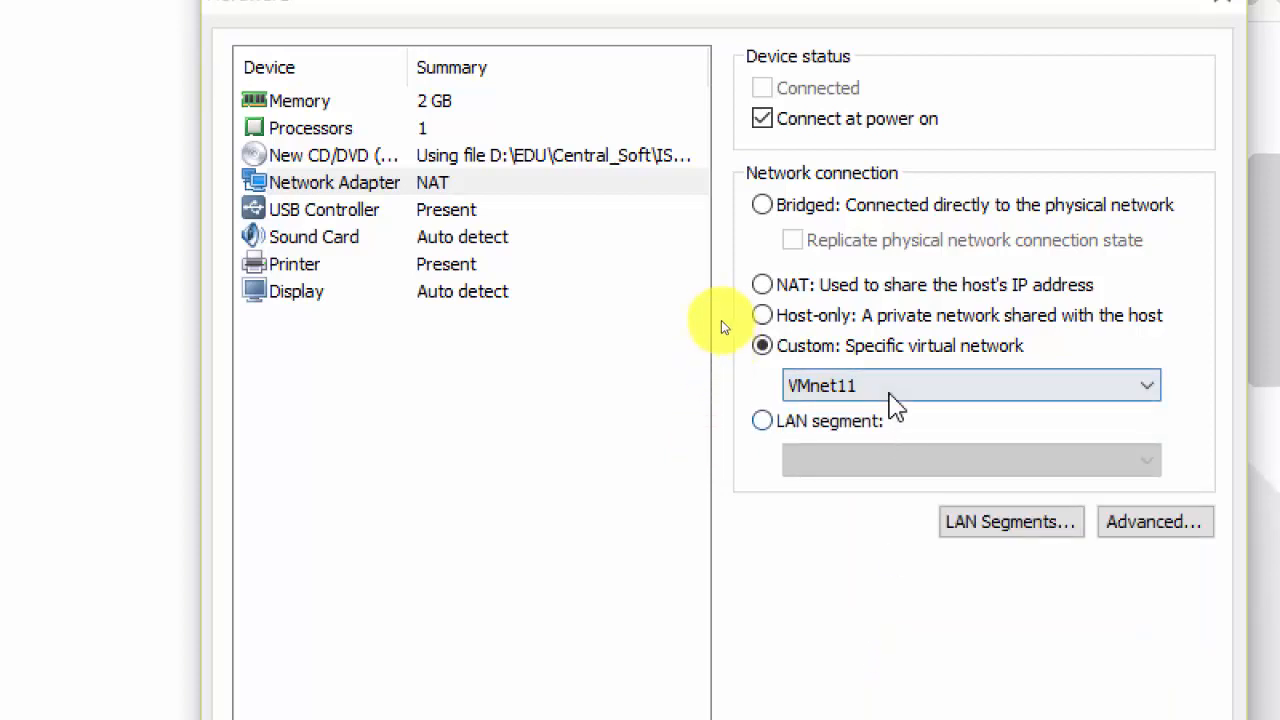
click(891, 394)
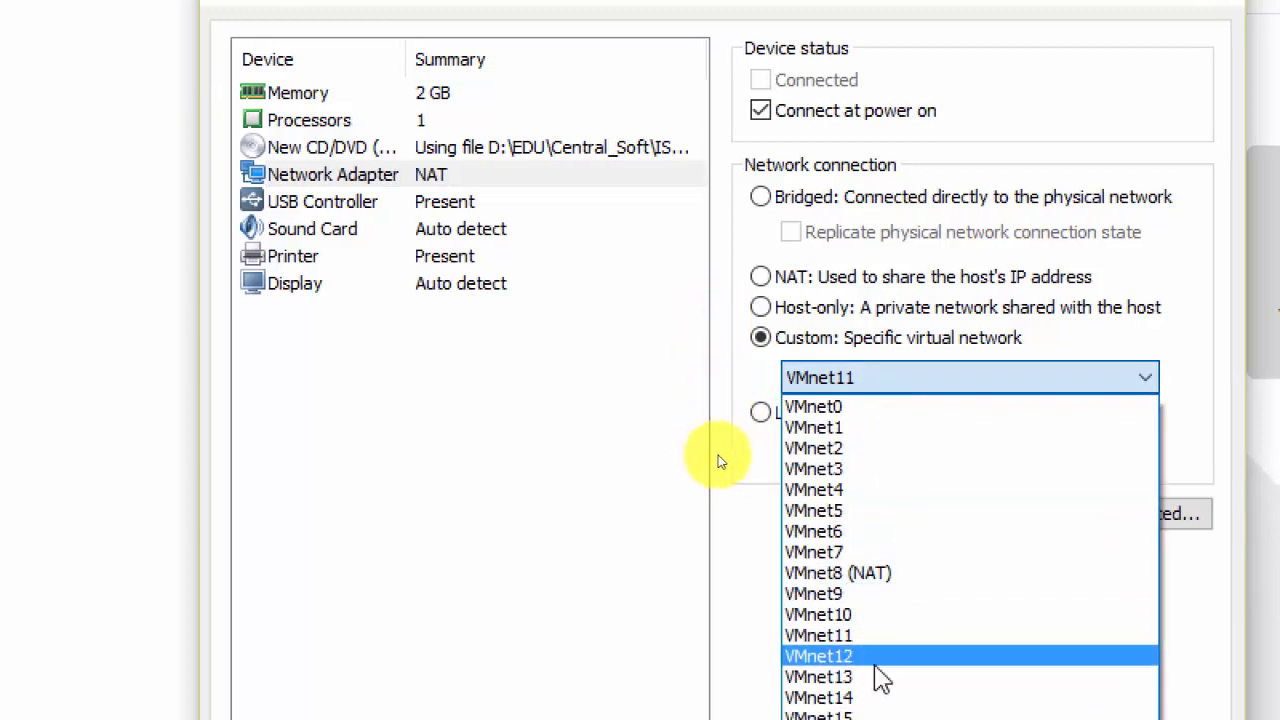
click(848, 384)
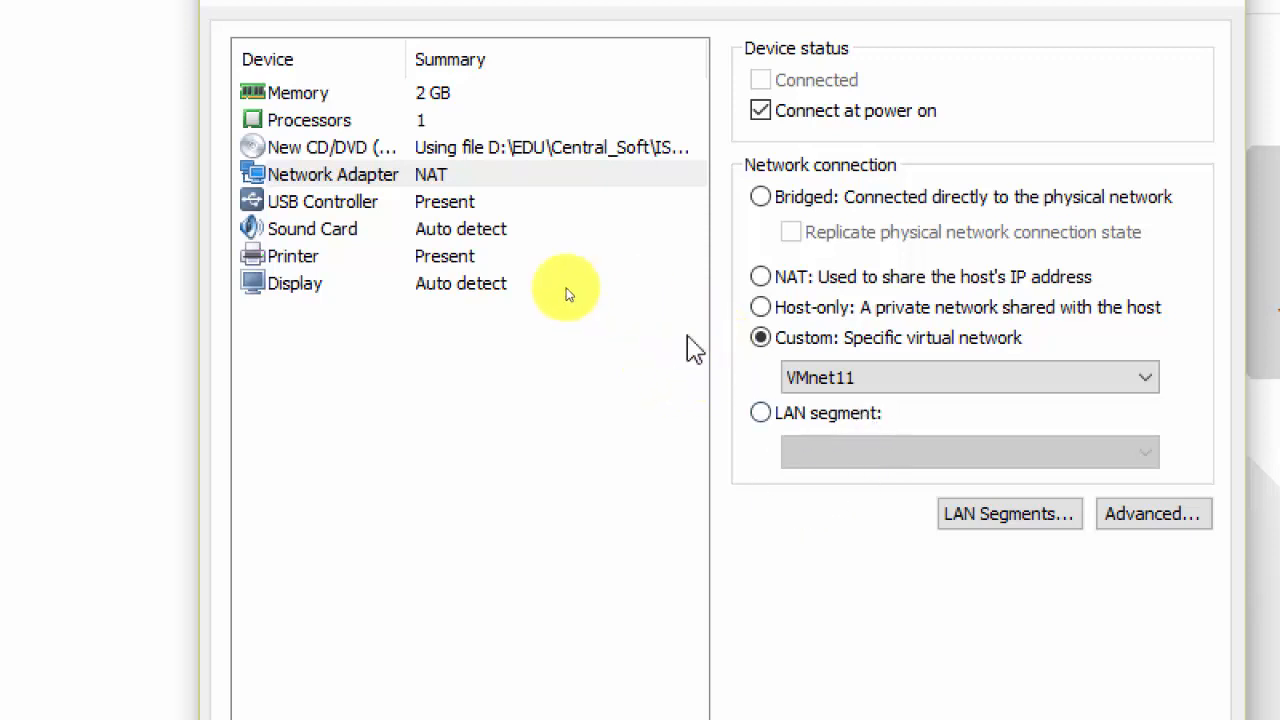
Review the USB controller, sound card, printer and display settings, then close the Hardware dialog.
click(309, 205)
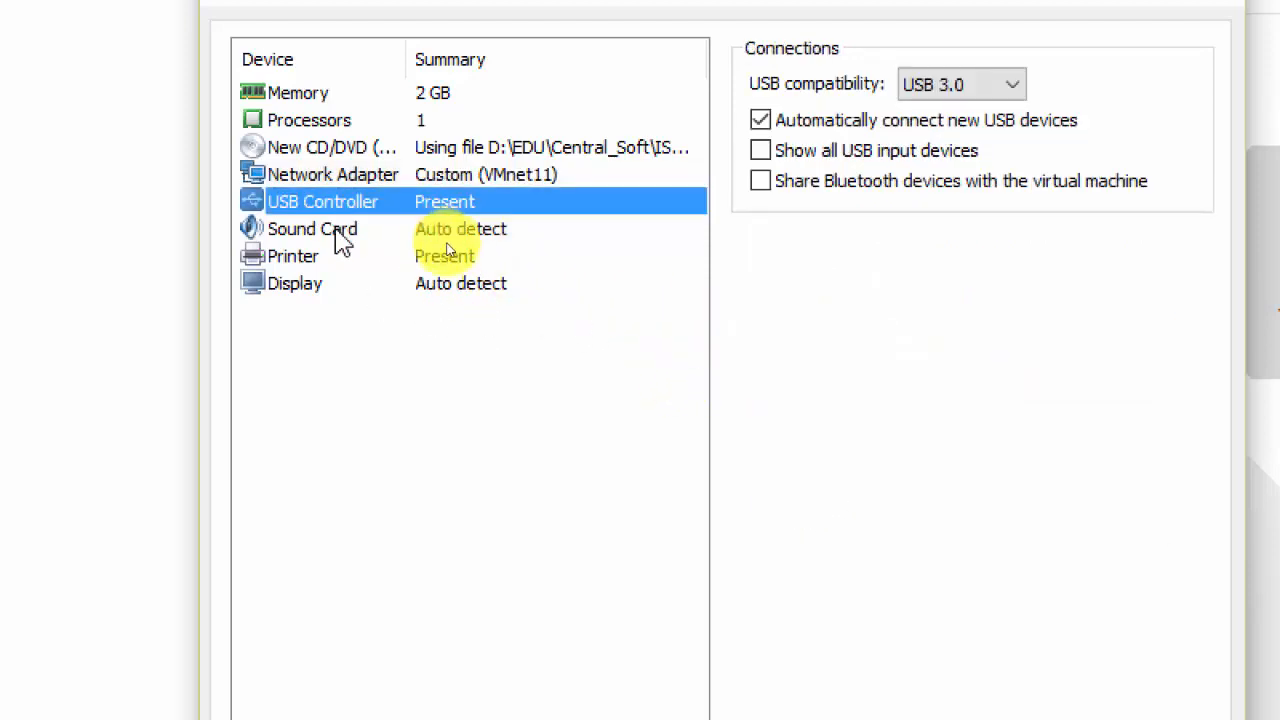
click(340, 235)
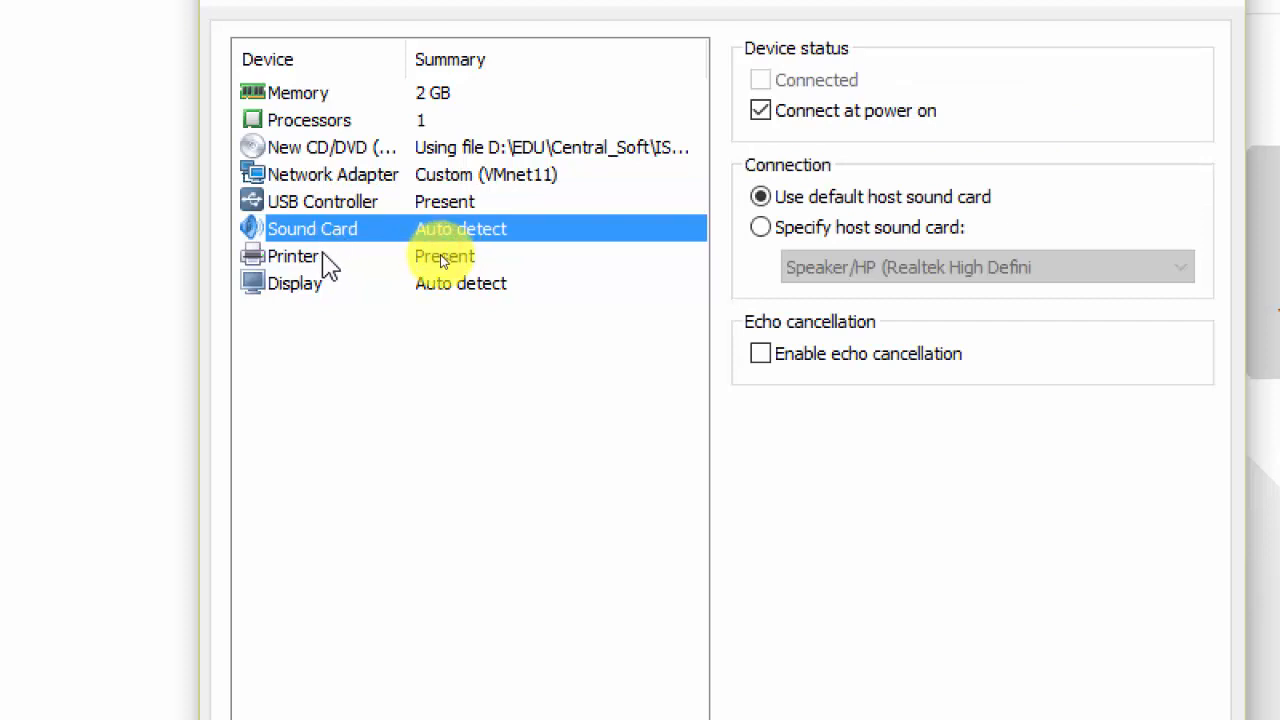
click(330, 262)
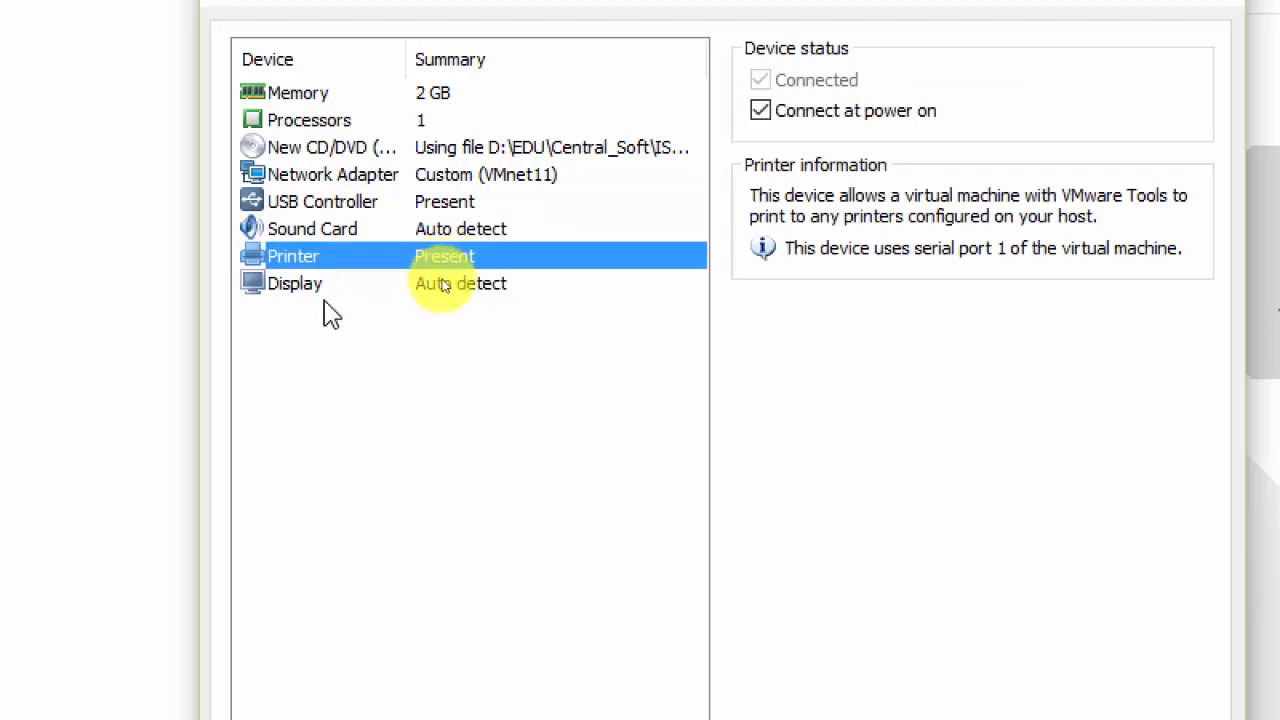
click(445, 283)
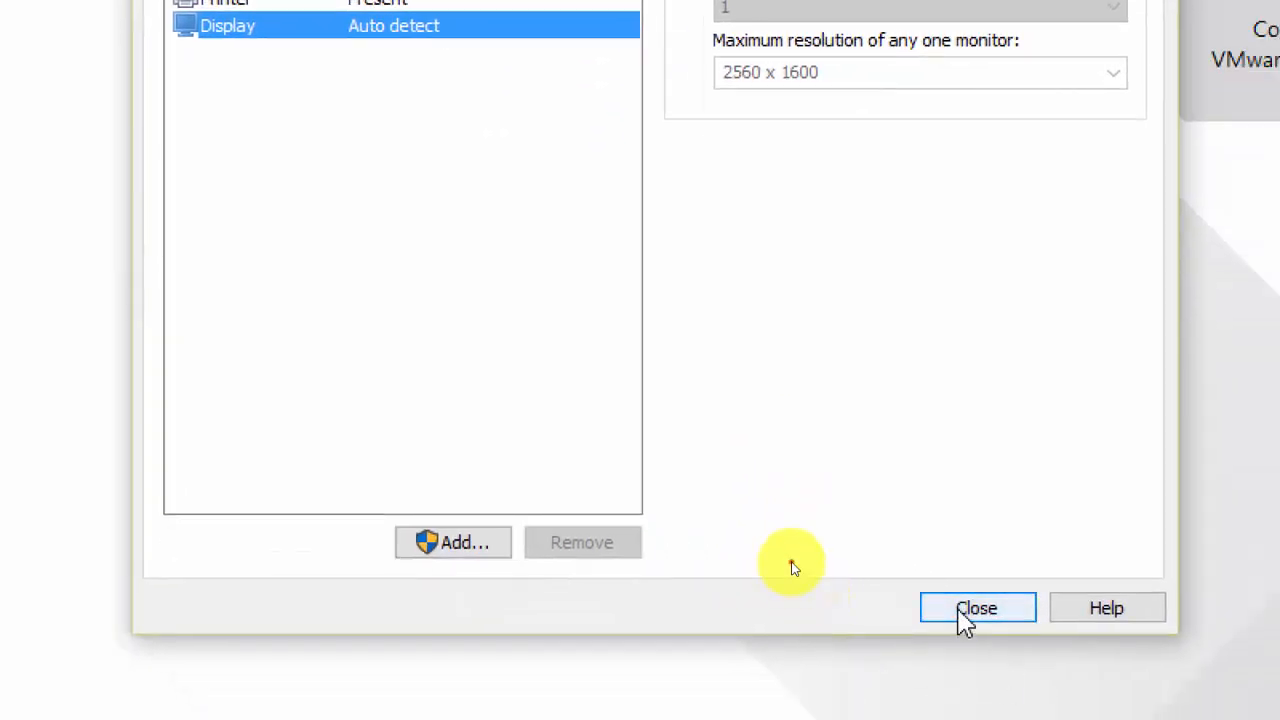
click(975, 608)
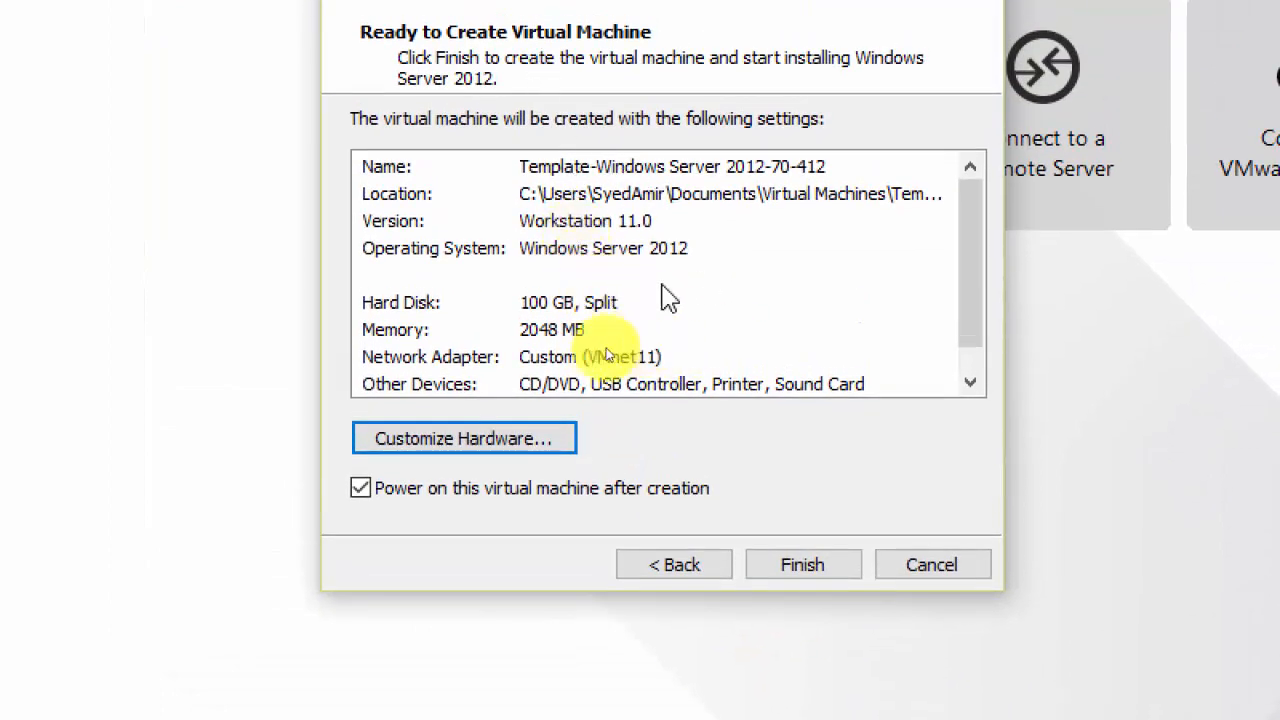
Confirm the 100 GB split disk and VMnet11 adapter in the summary, then finish and power on.
click(596, 306)
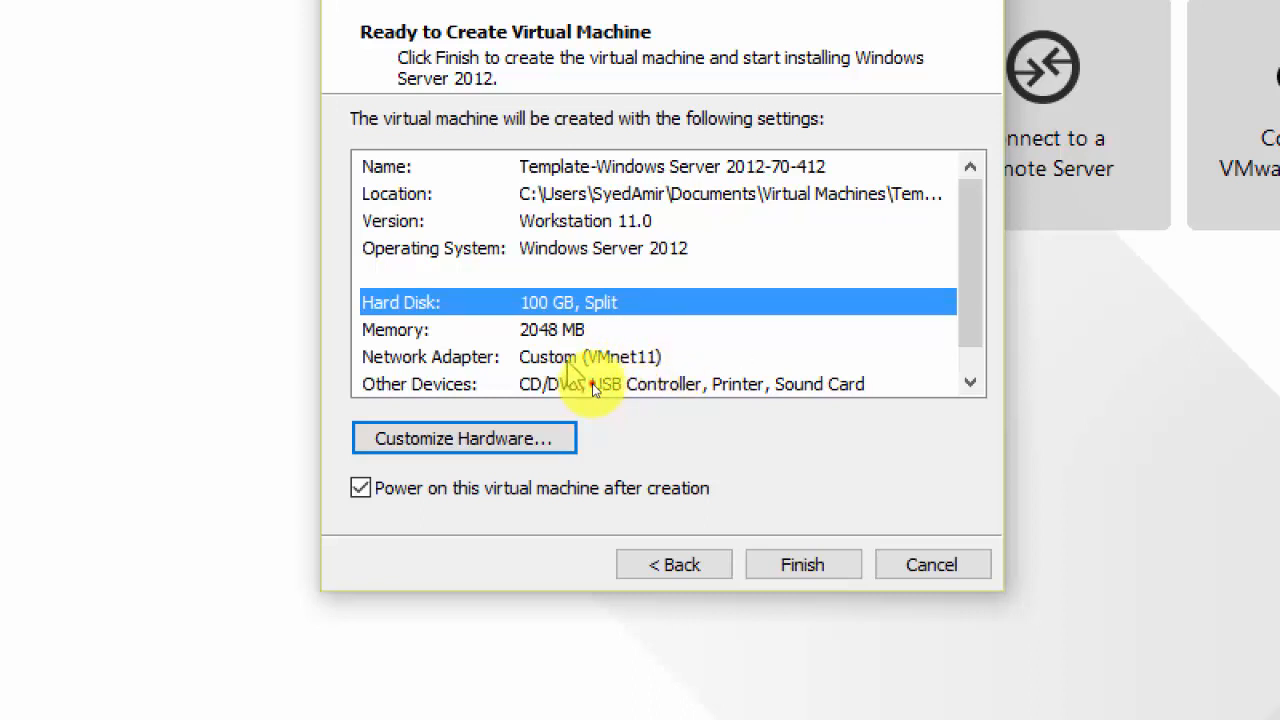
click(585, 365)
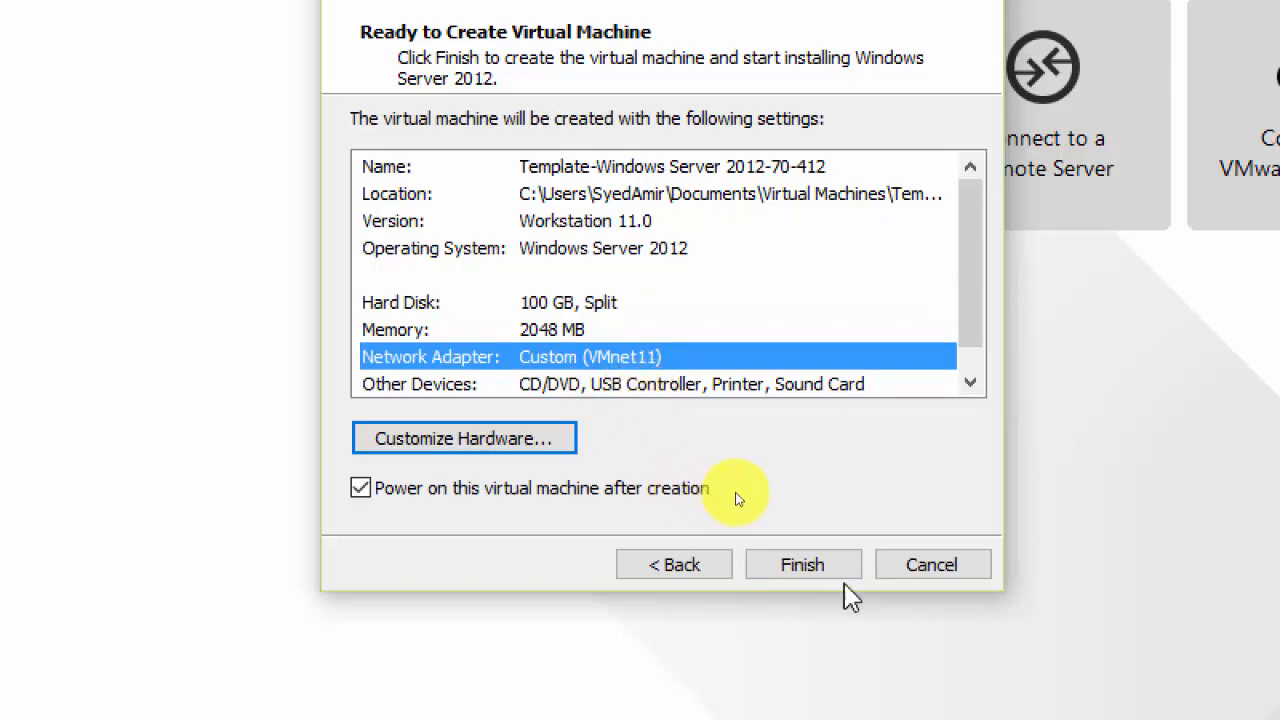
click(805, 565)
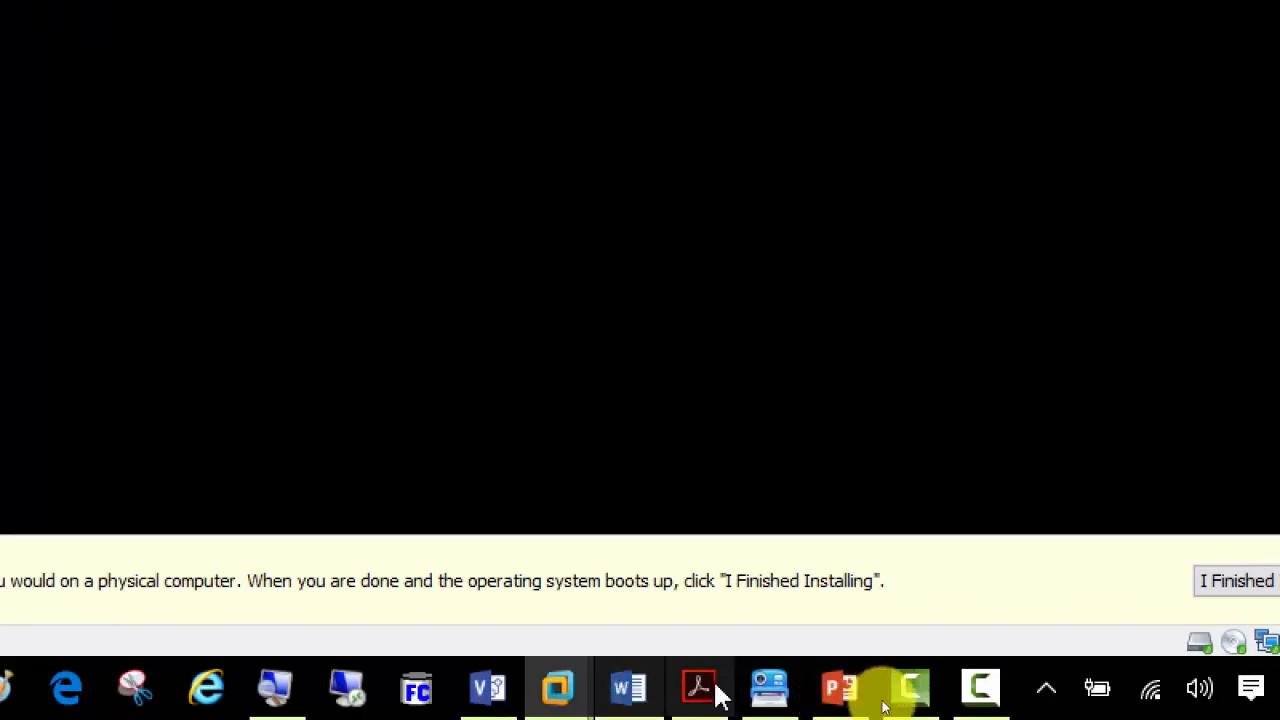
With magnification reset to 100%, dismiss the hint bar and start Setup using the default language settings.
click(277, 688)
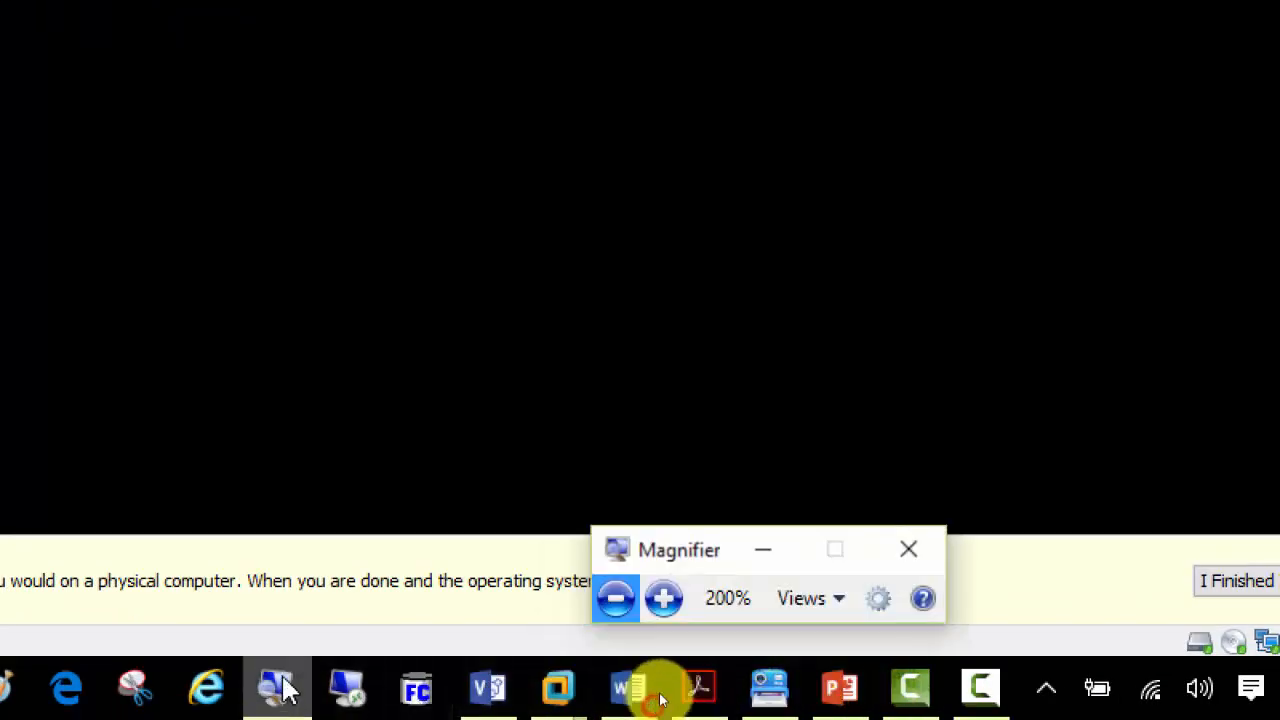
click(617, 607)
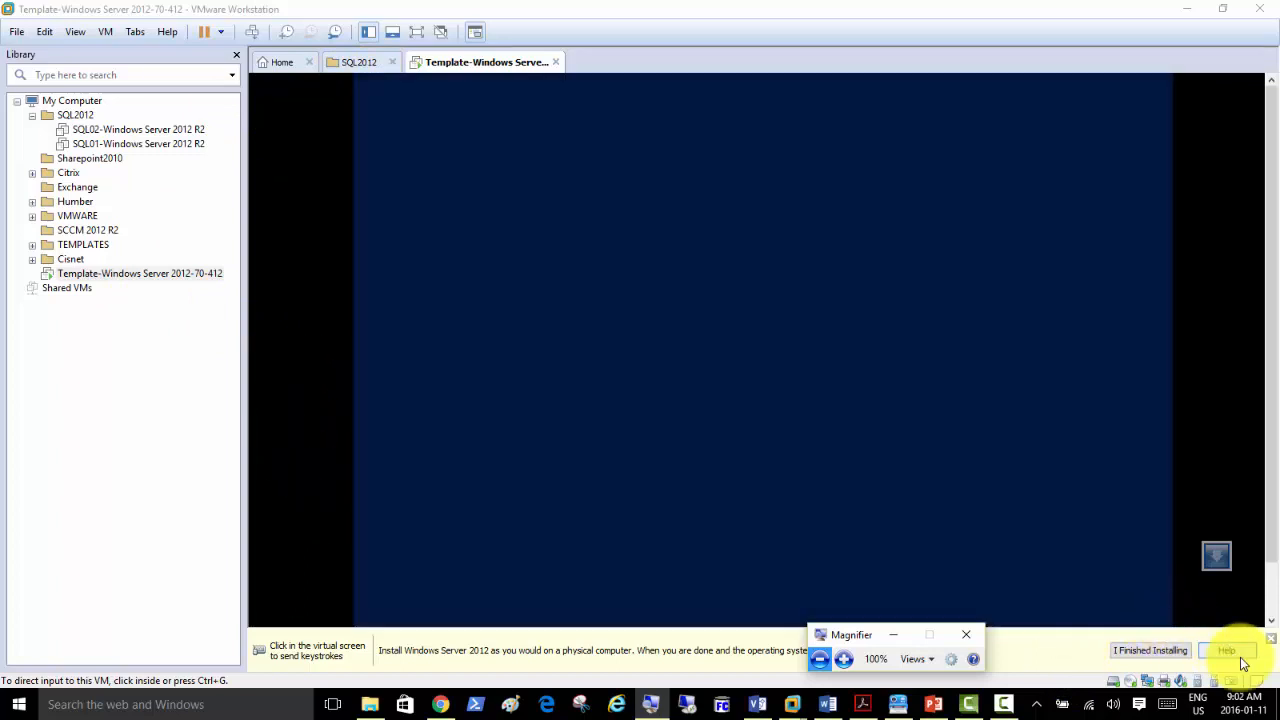
click(1271, 638)
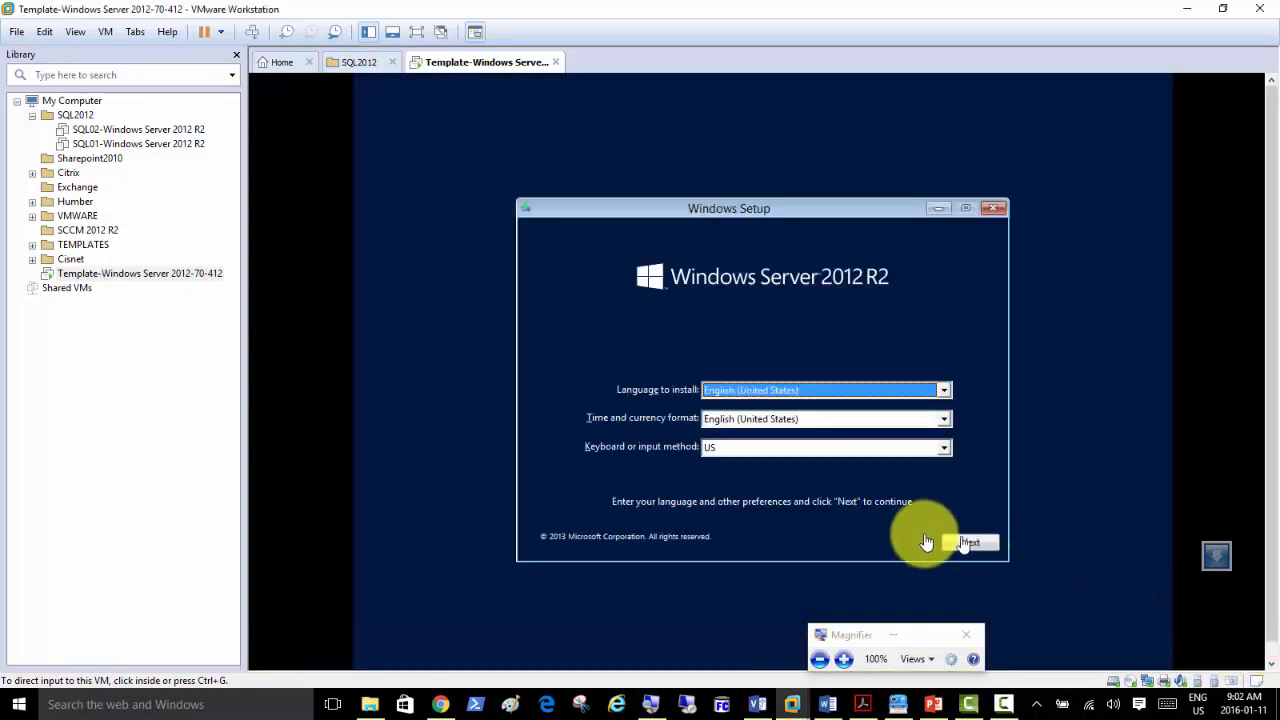
click(971, 542)
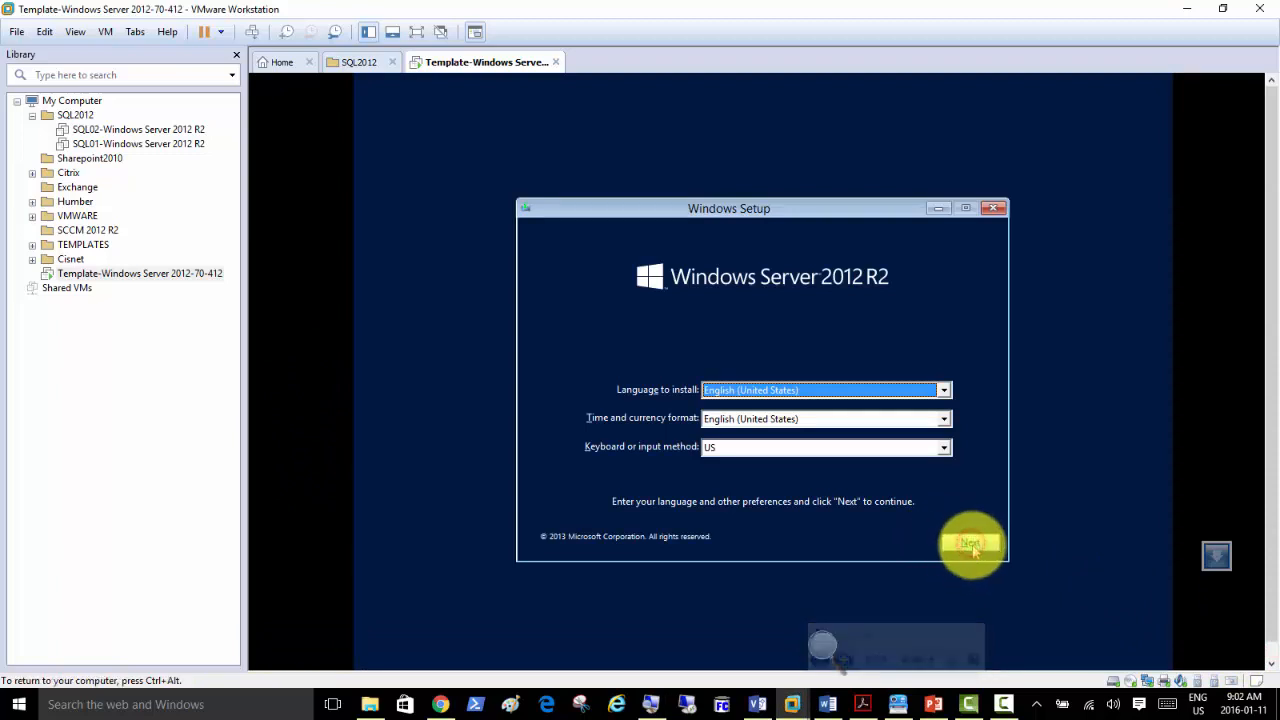
click(742, 383)
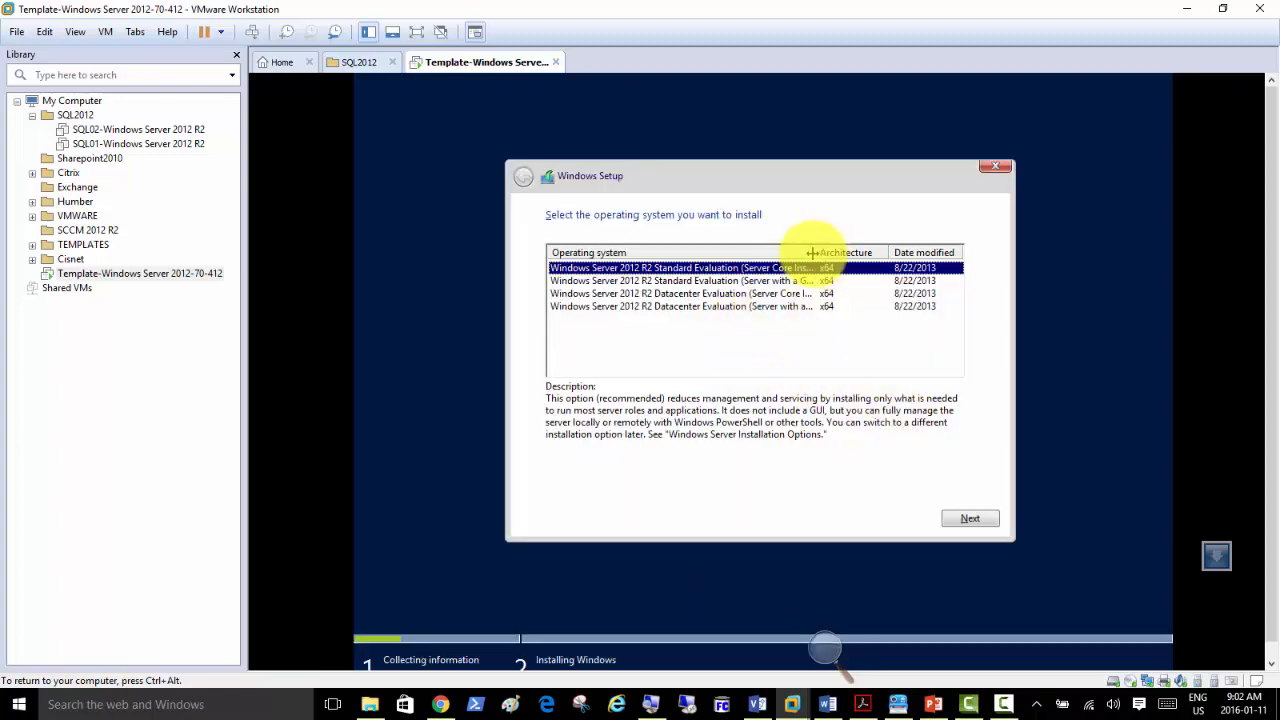
Widen the Operating system column and choose Windows Server 2012 R2 Datacenter Evaluation (Server with a GUI).
drag(812, 253, 855, 253)
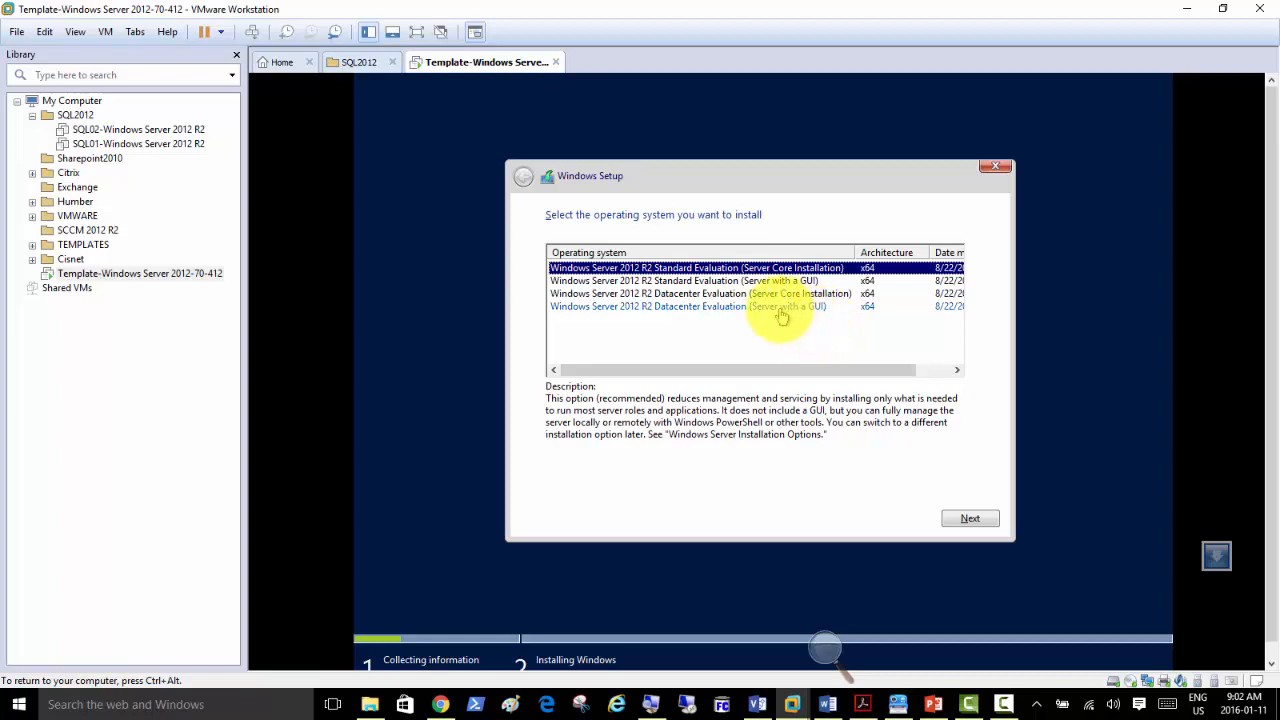
click(655, 705)
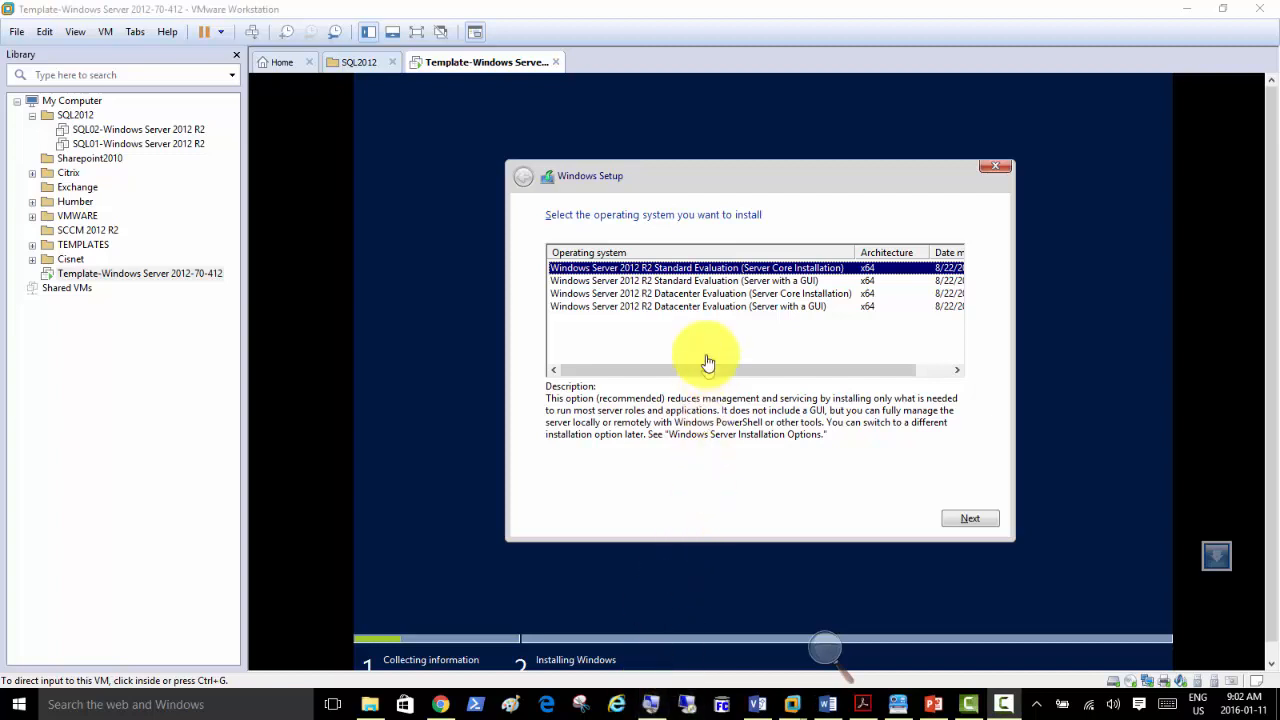
click(677, 311)
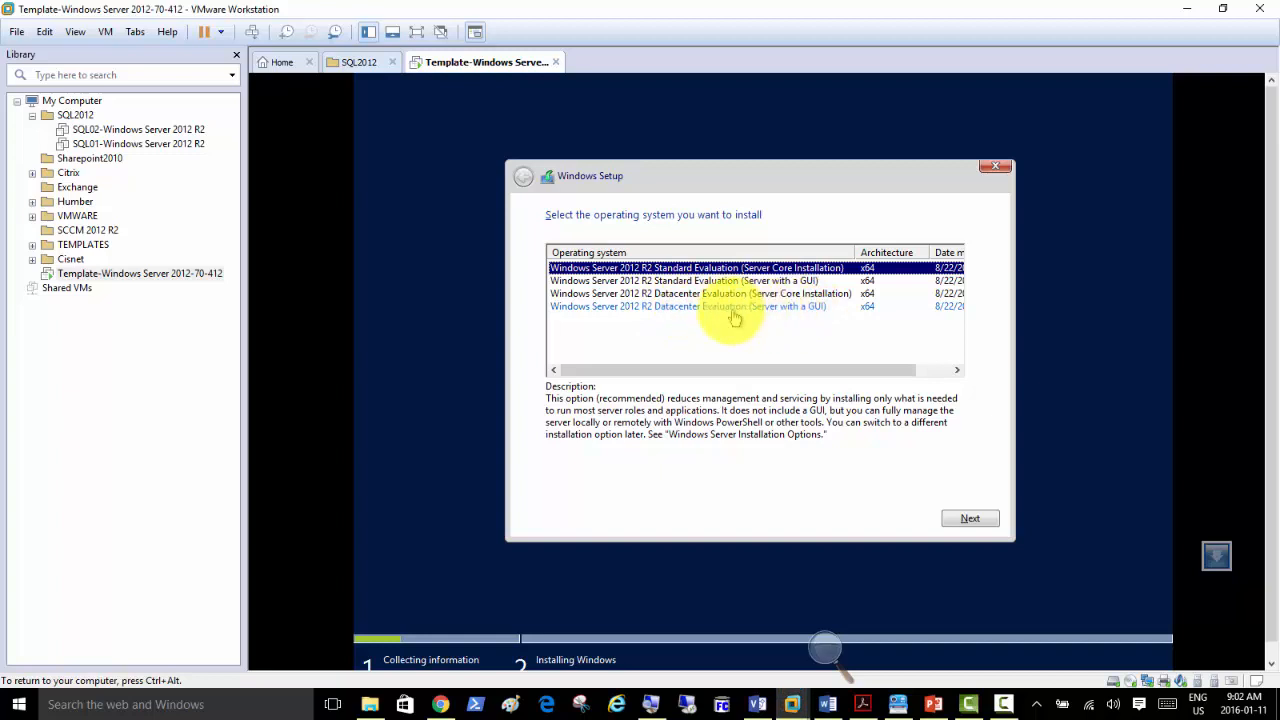
click(705, 310)
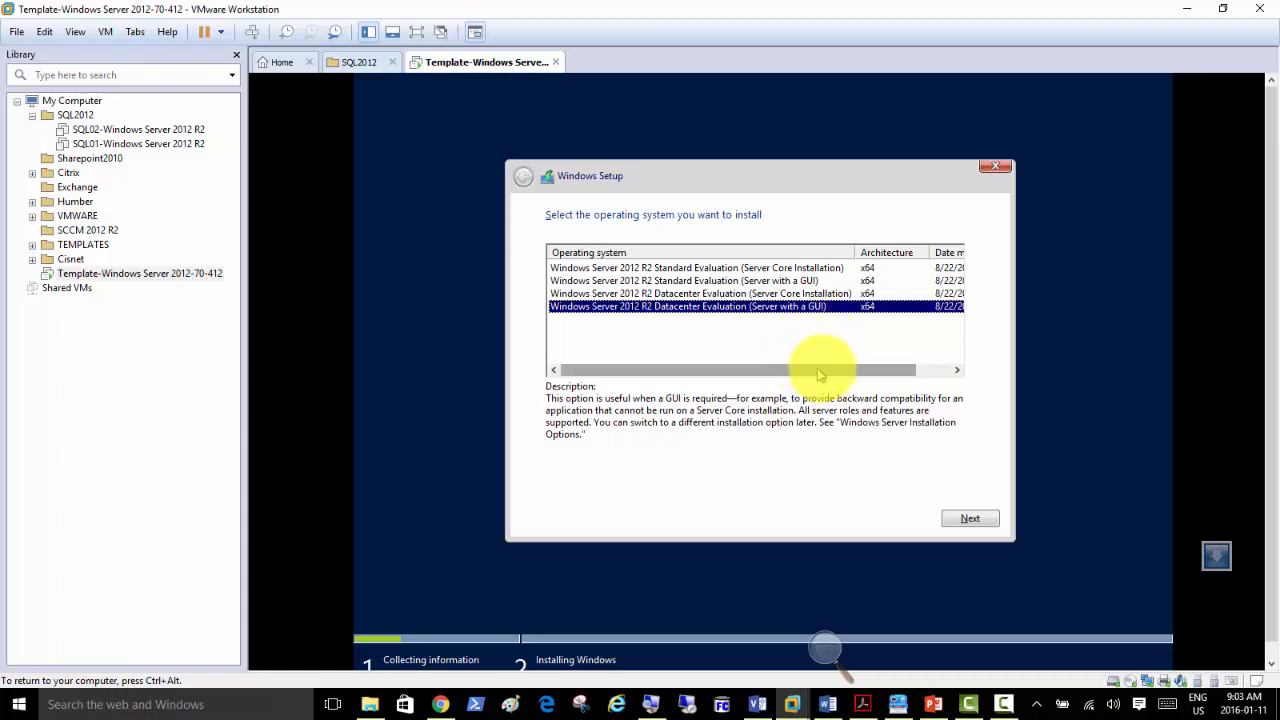
click(966, 524)
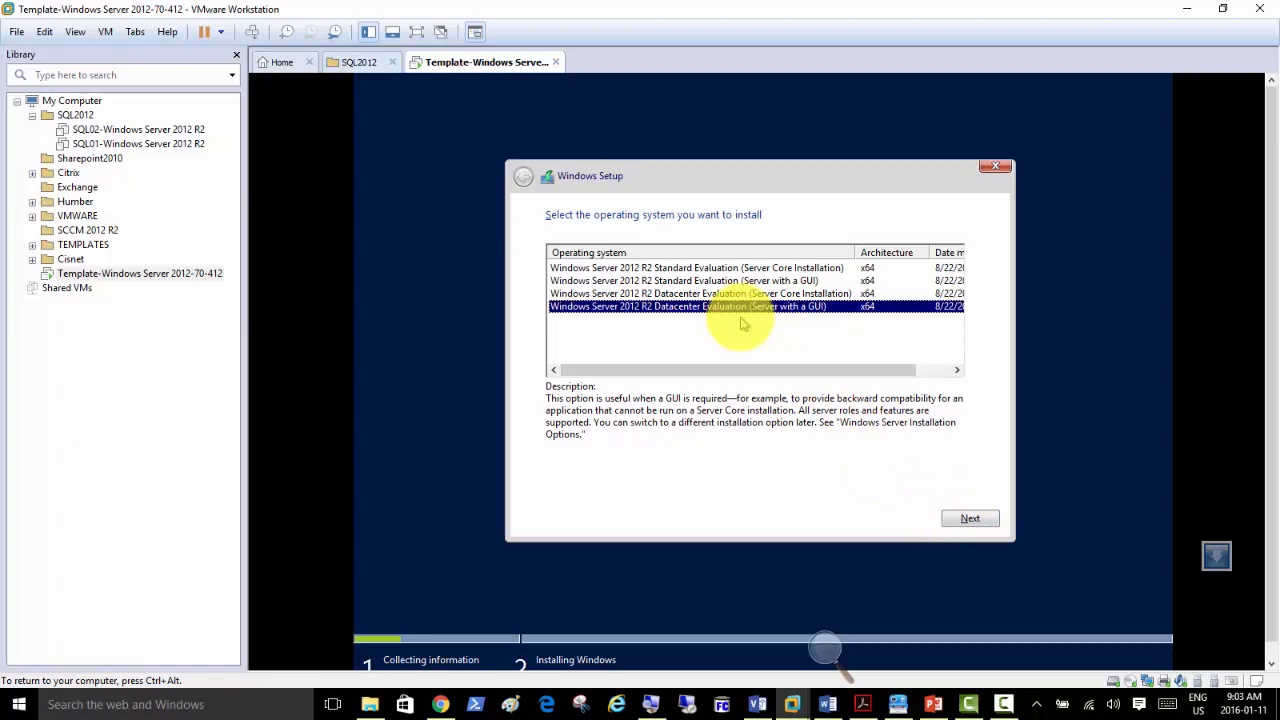
click(956, 516)
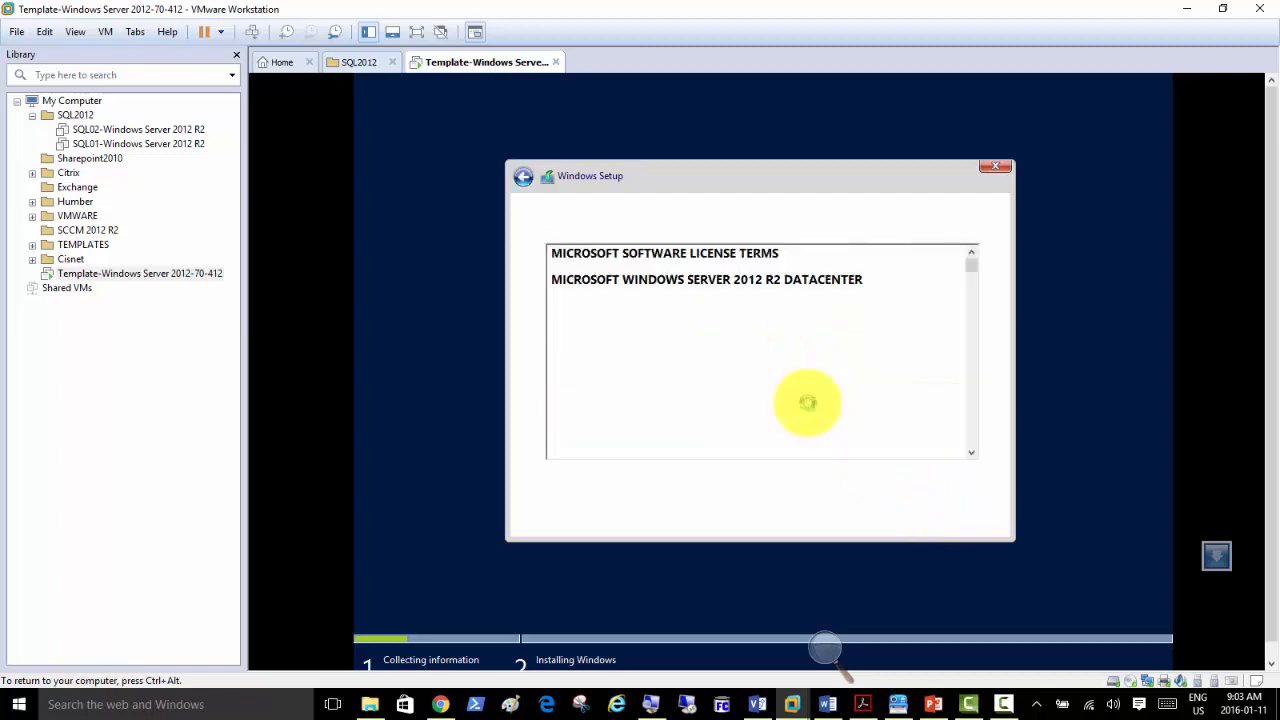
Accept the license, install Windows (Custom) onto Drive 0 Unallocated Space, then switch to PowerPoint.
click(652, 484)
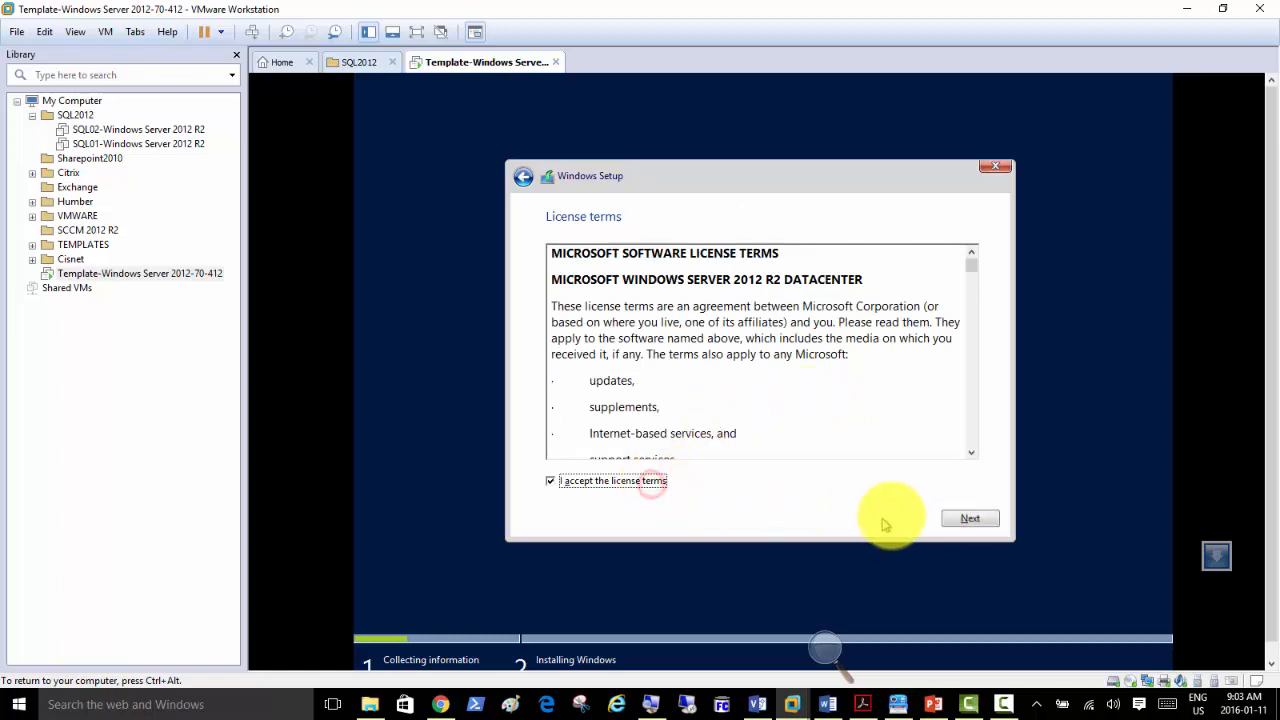
click(960, 519)
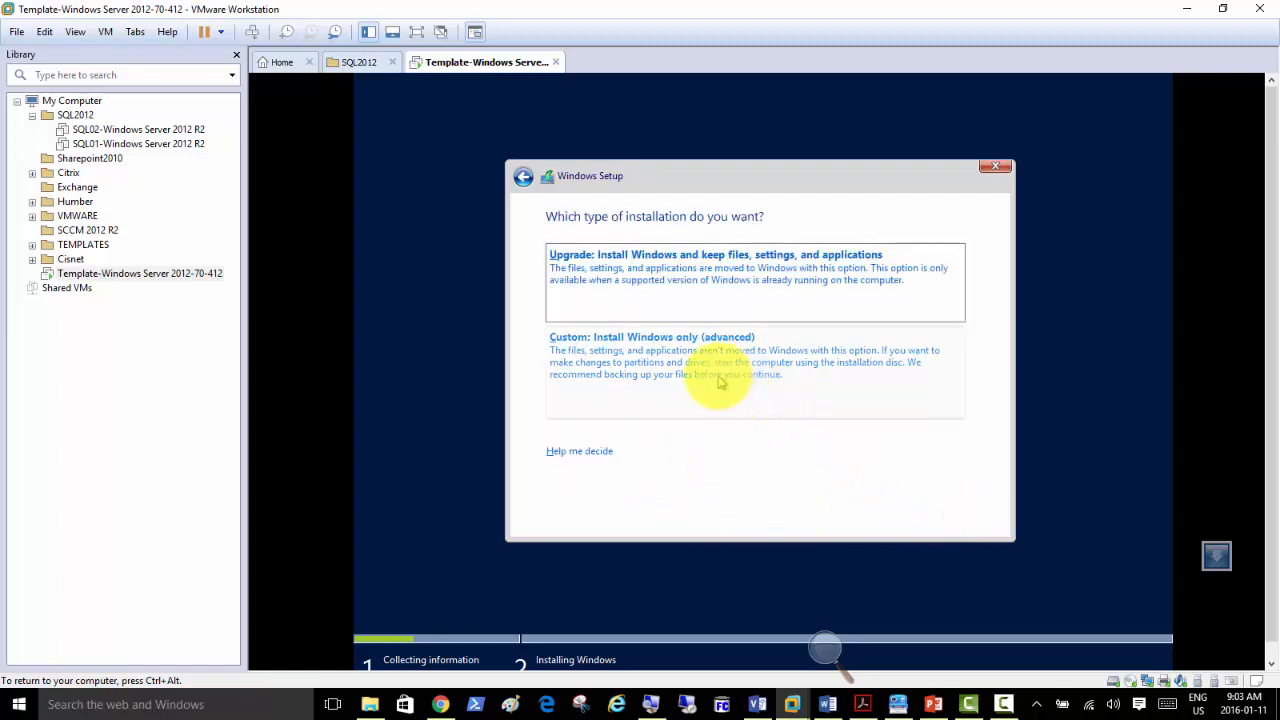
click(719, 381)
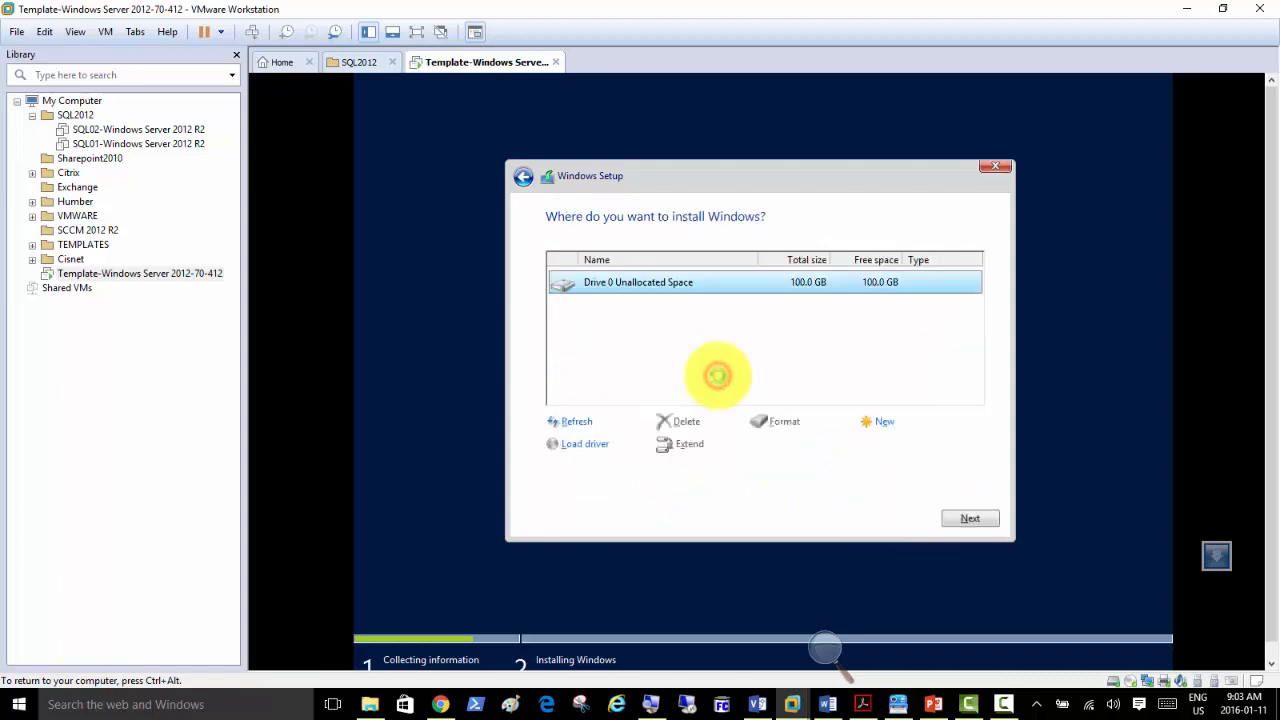
click(960, 518)
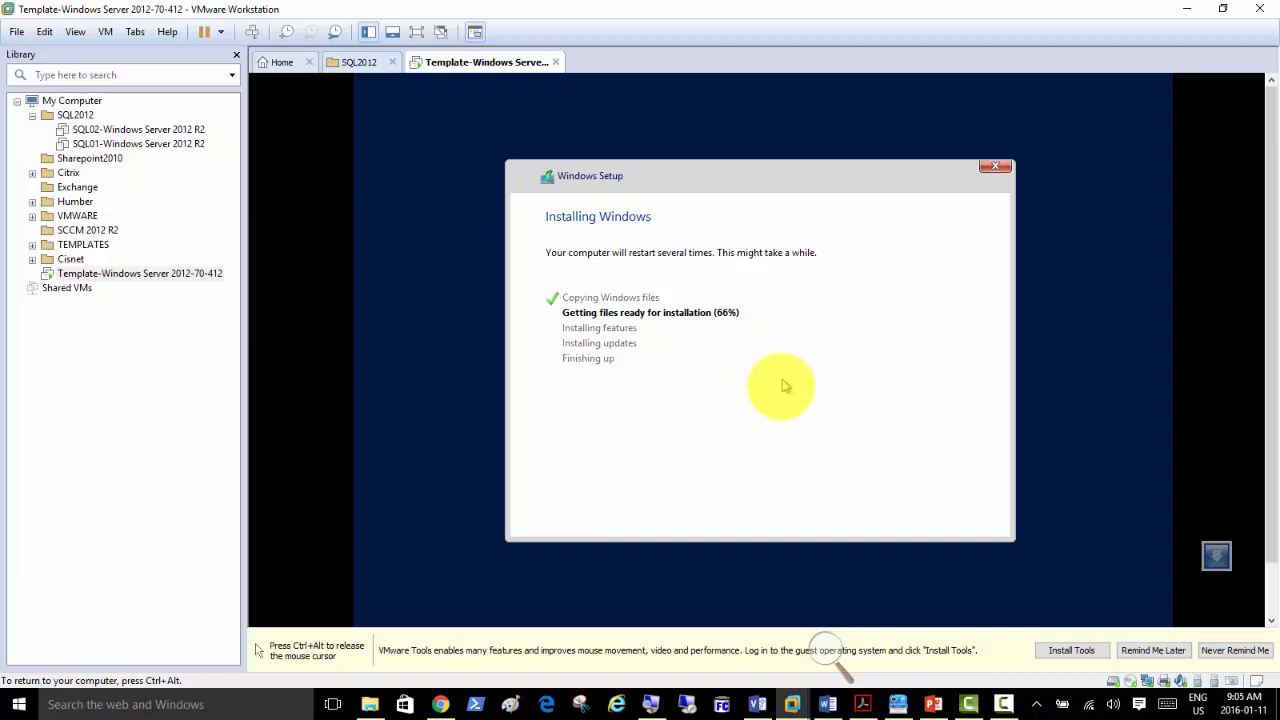
key(ctrl+alt)
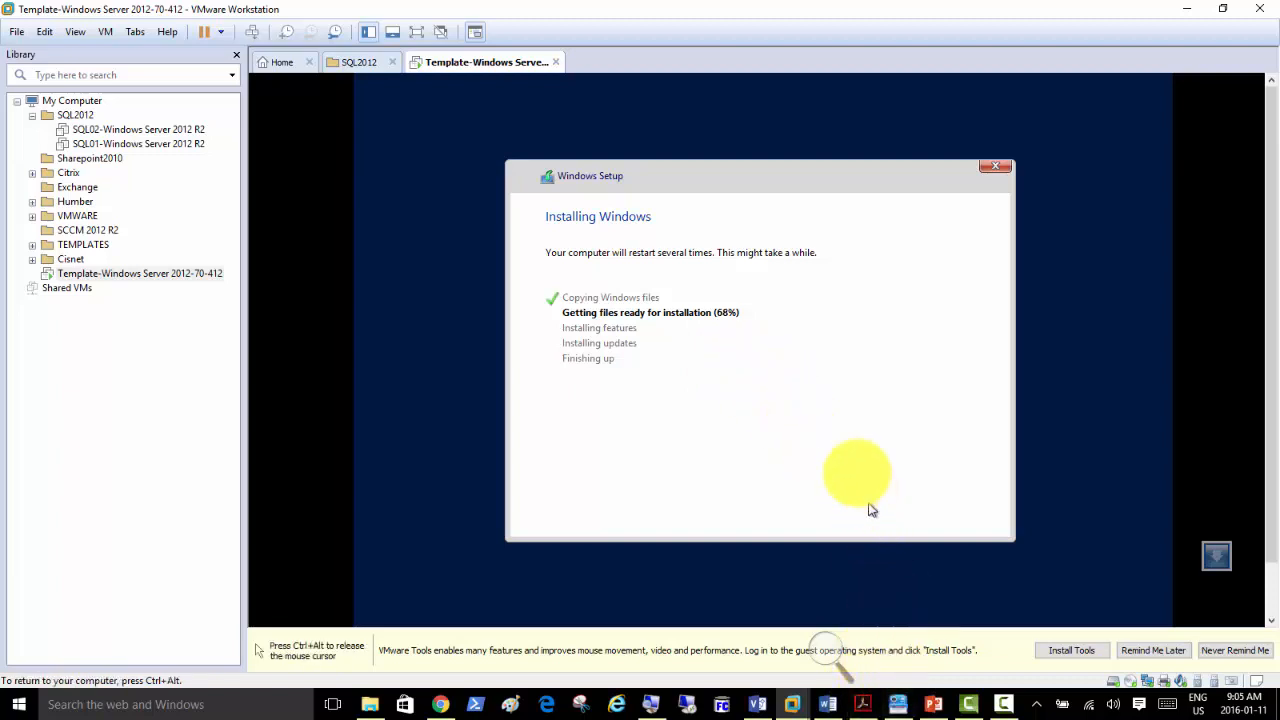
click(933, 705)
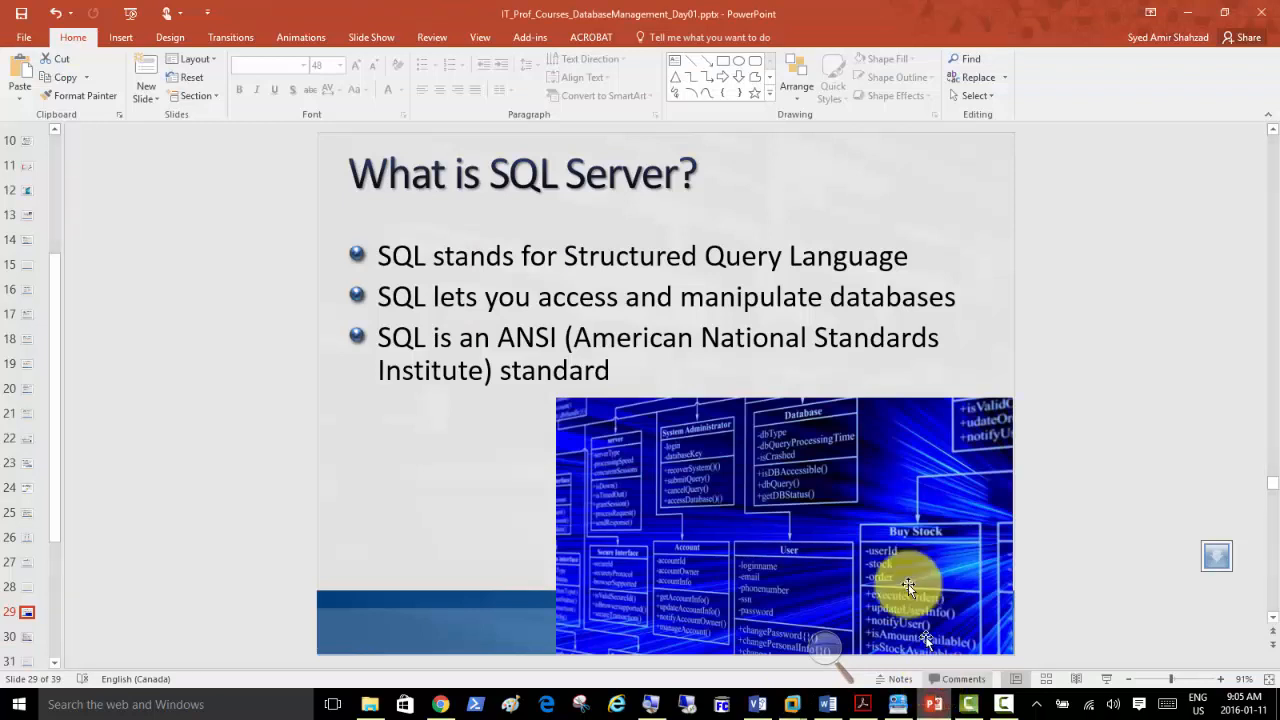
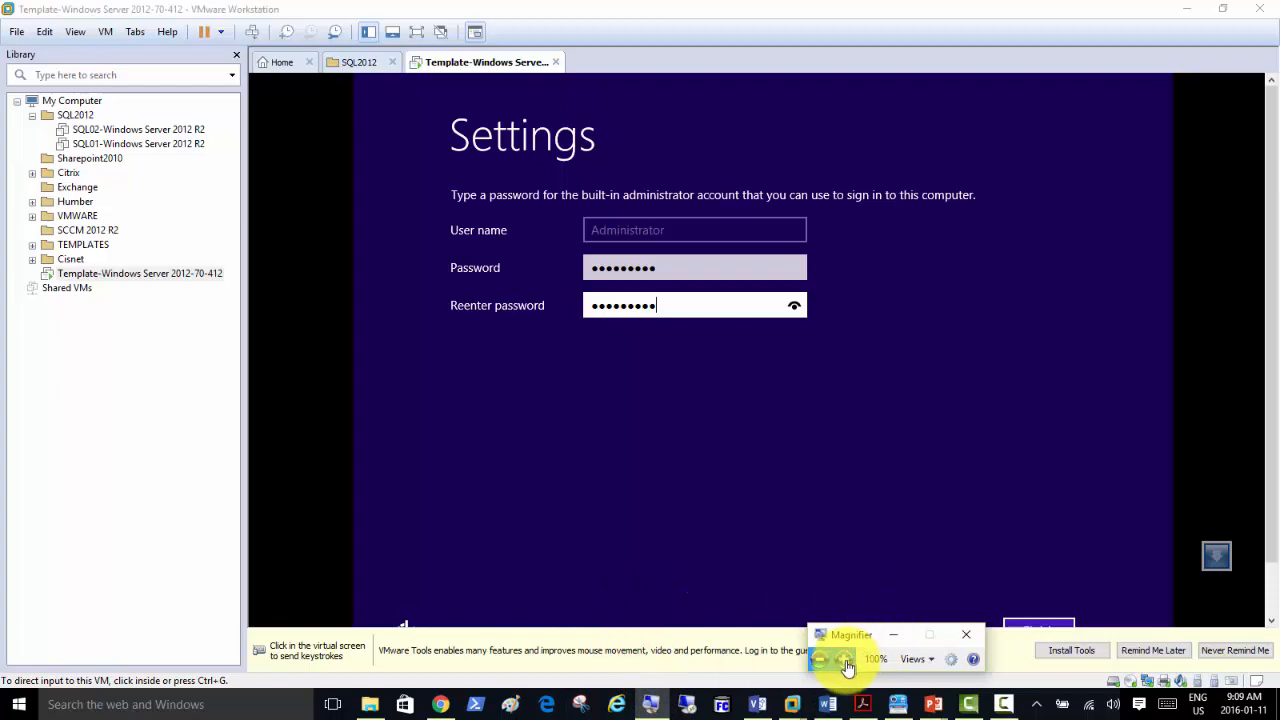
Magnify to 200%, minimize the password notes window, and click Finish to complete Windows setup.
click(845, 663)
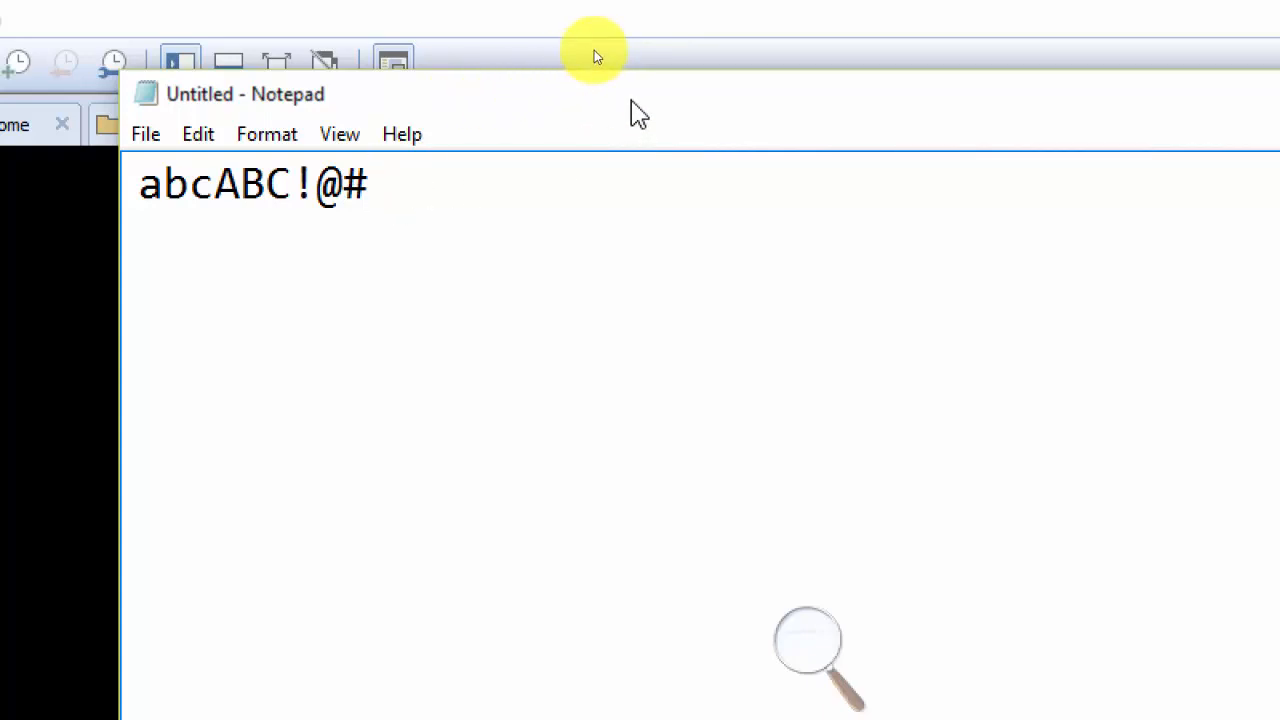
drag(1031, 103, 1117, 155)
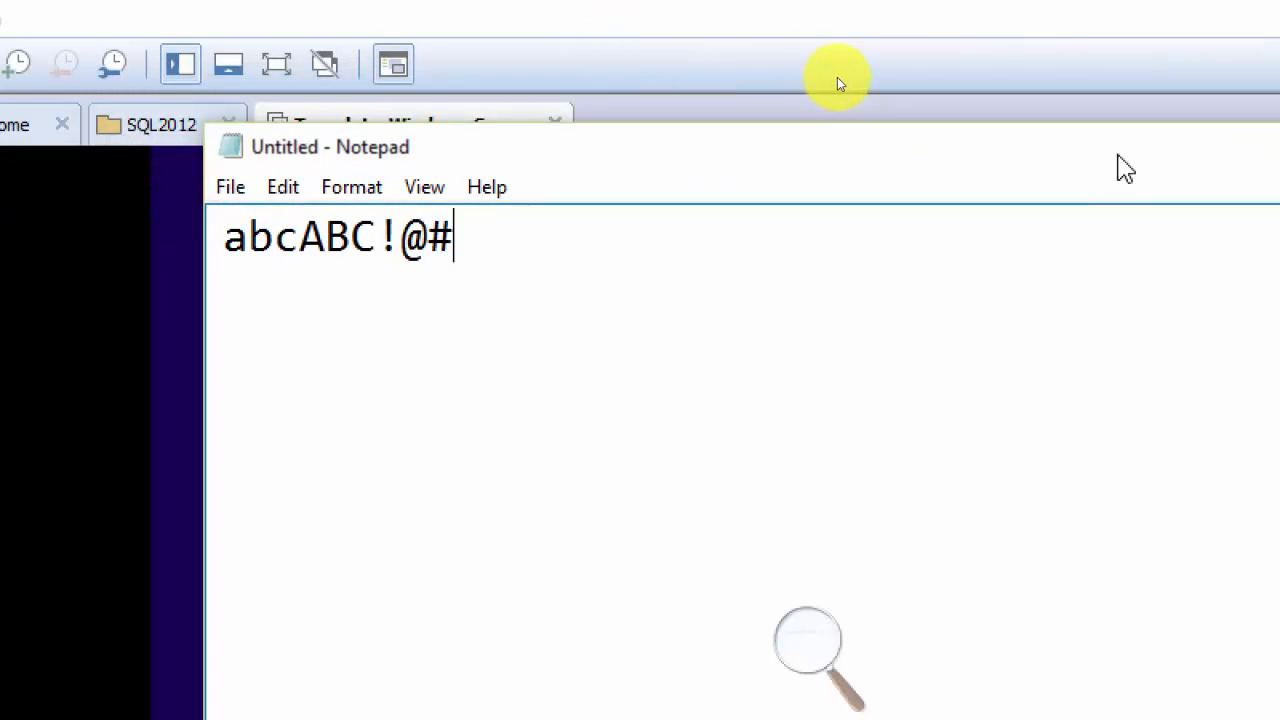
drag(1124, 170, 926, 317)
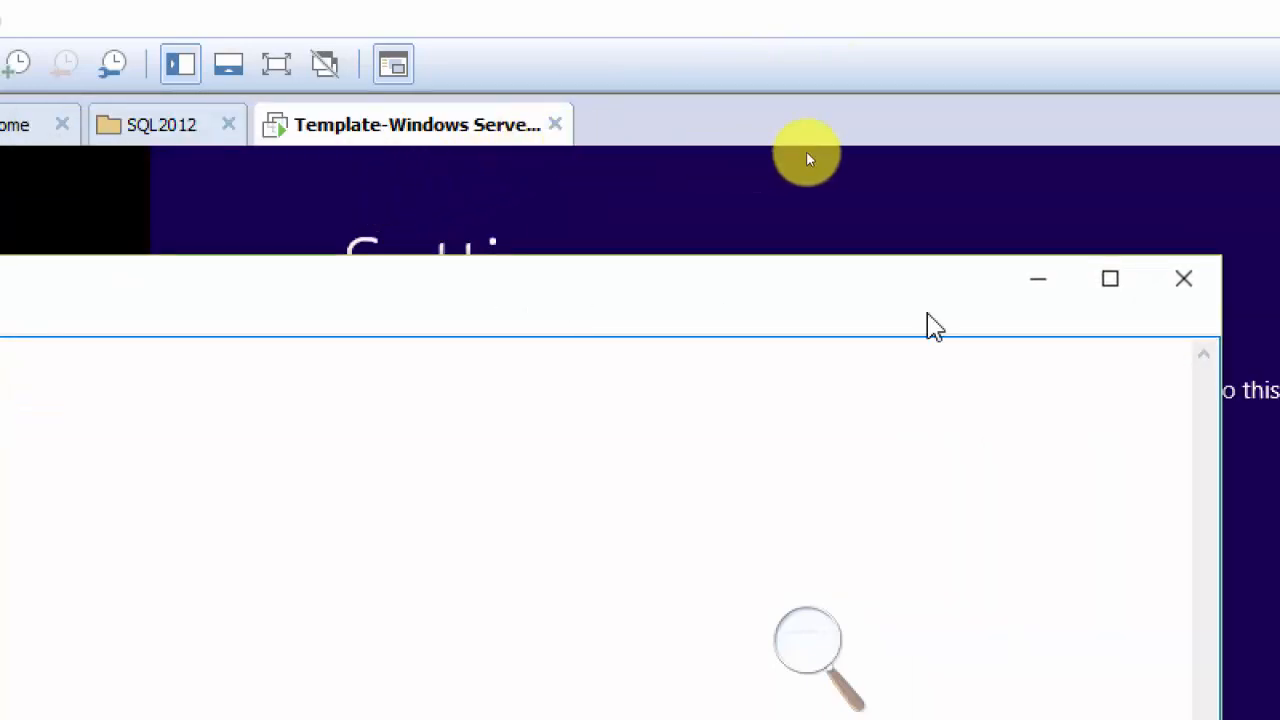
click(1038, 279)
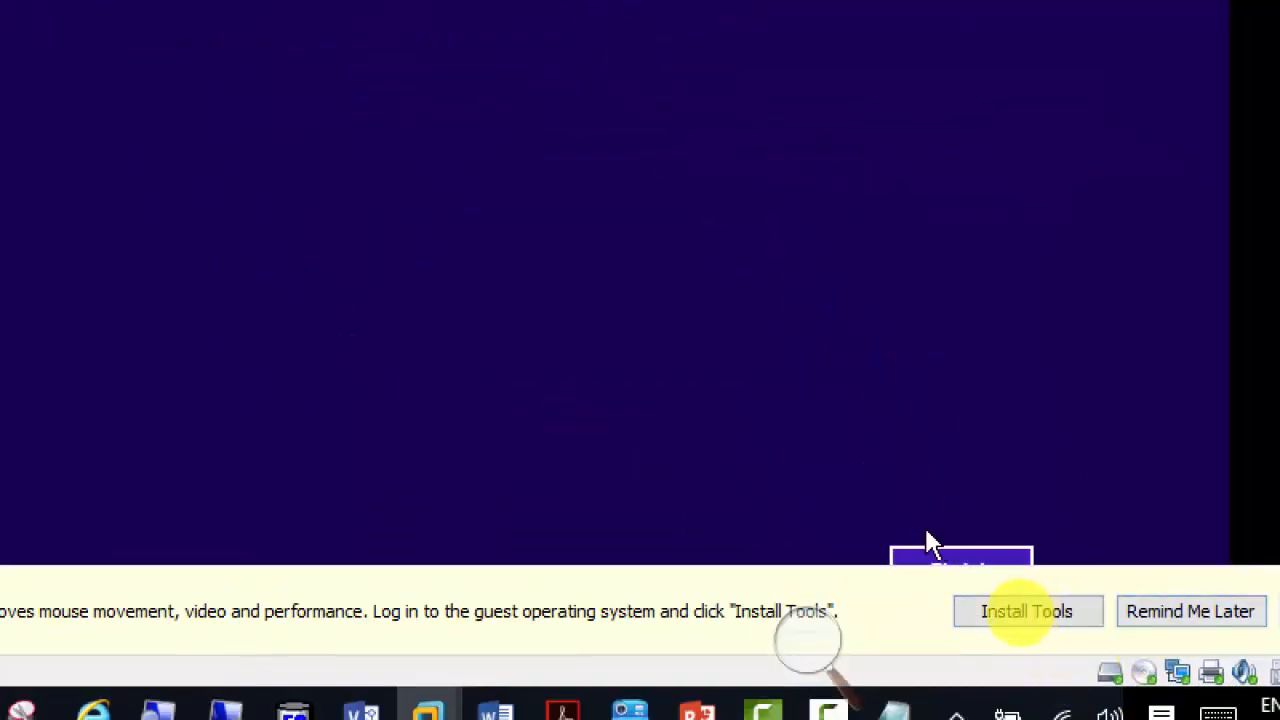
click(1020, 620)
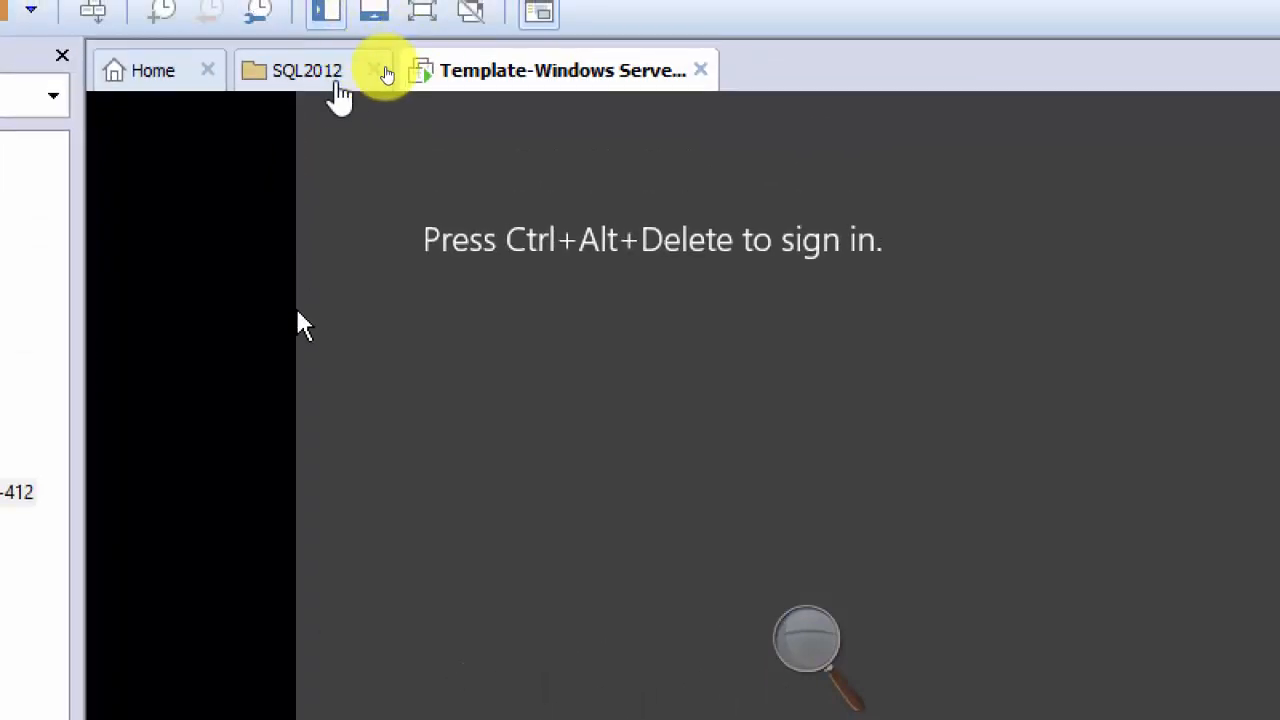
Sign in to the template VM as Administrator using Ctrl+Alt+Del and the account password.
click(121, 54)
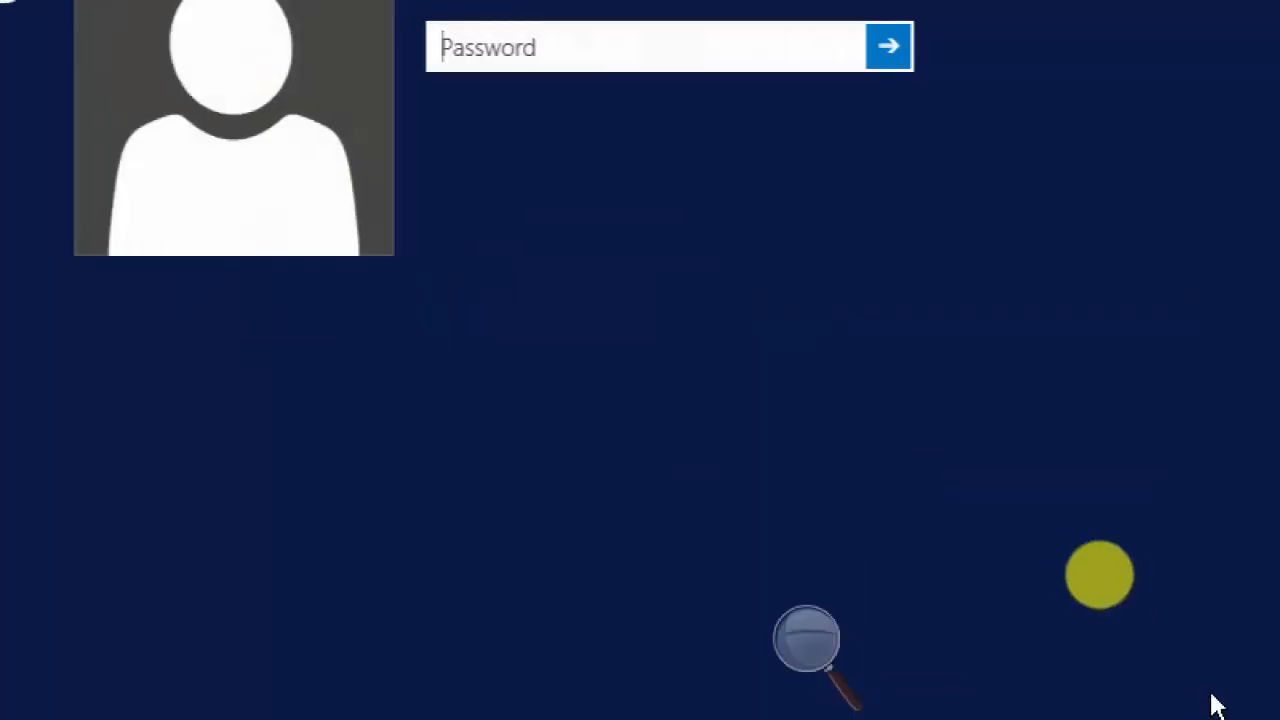
click(687, 192)
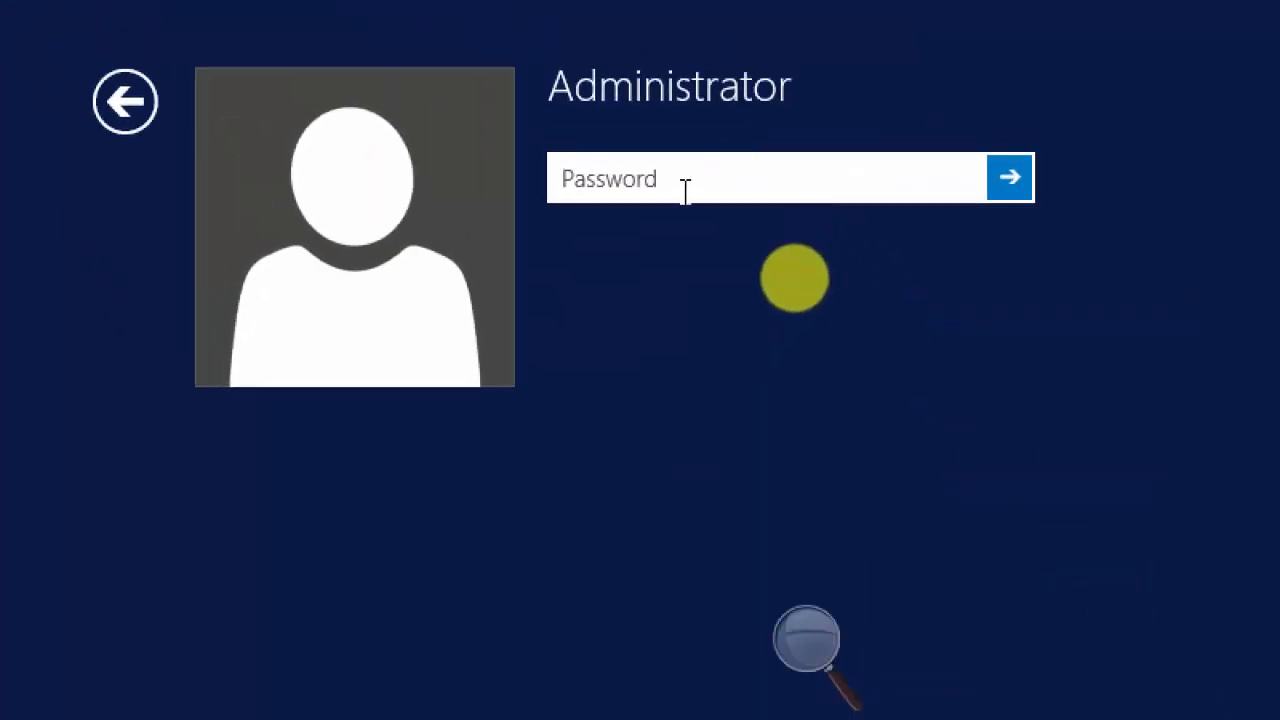
text(•••)
key(Return)
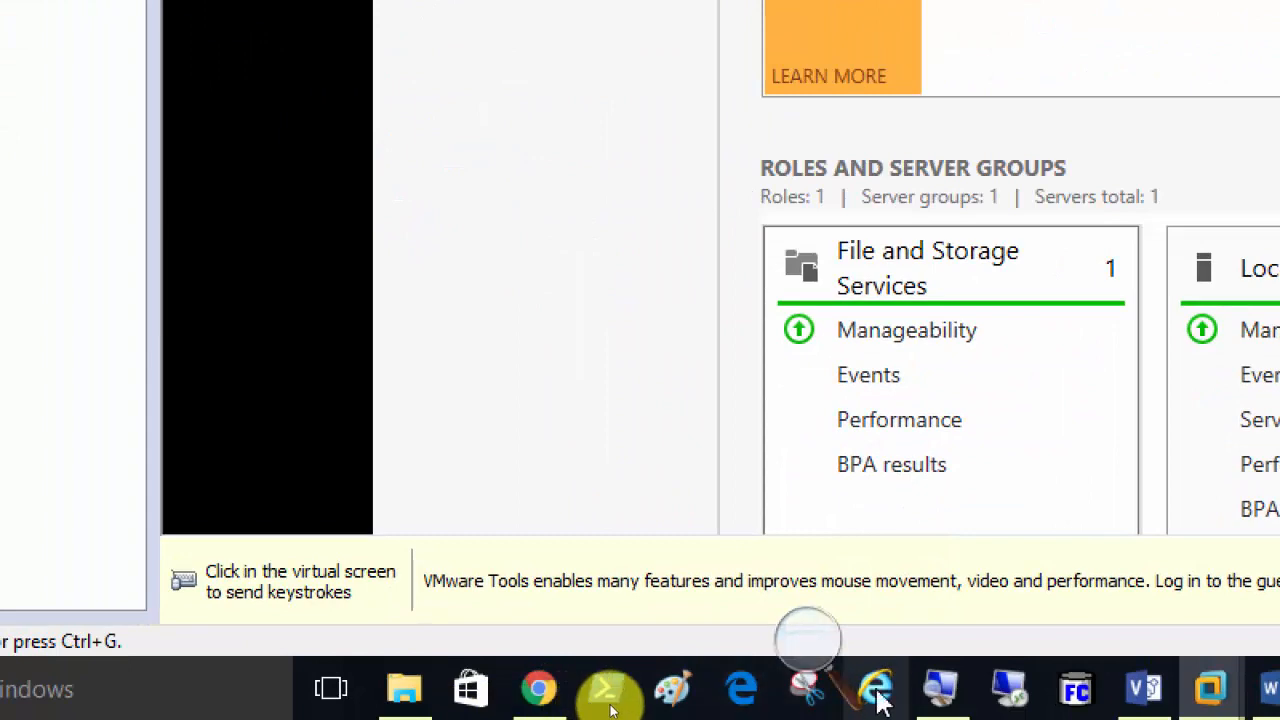
Reset screen magnification to 100%.
mouse_move(930, 698)
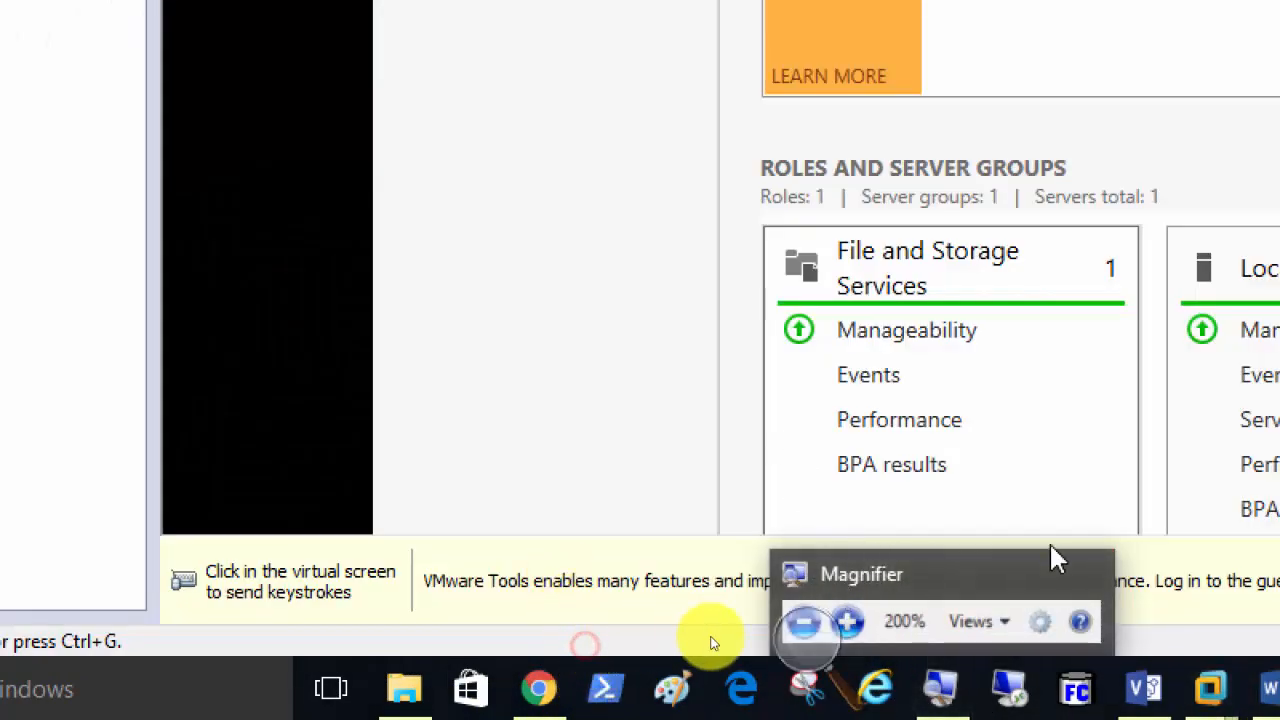
click(808, 636)
click(797, 662)
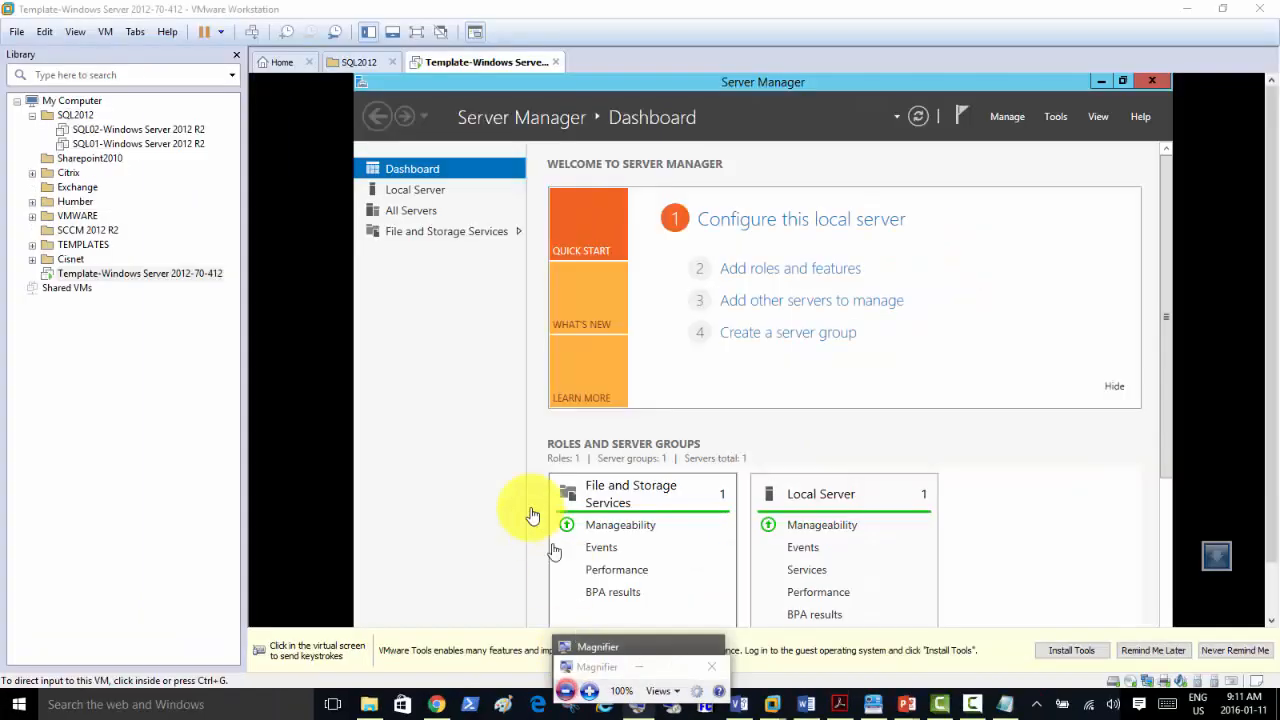
In a new Chrome tab, open the IT Professional Courses forum and its How to Prepare Your Lab board.
mouse_move(437, 704)
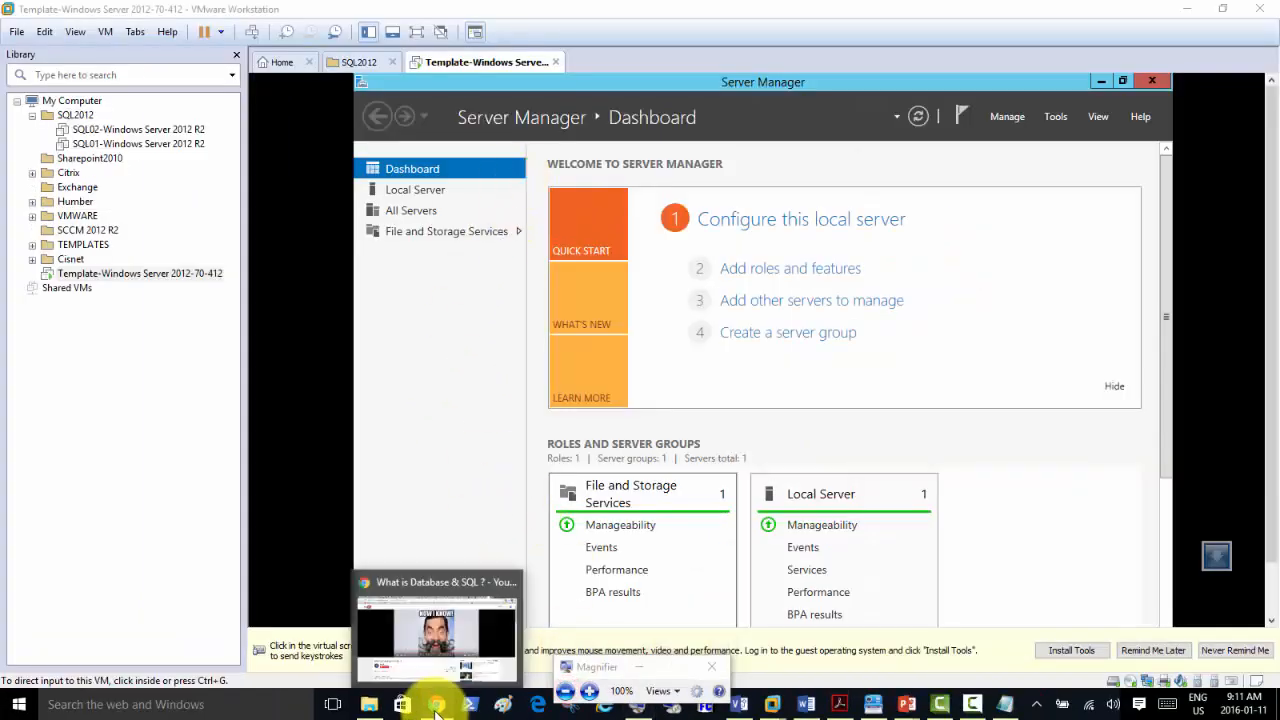
click(430, 582)
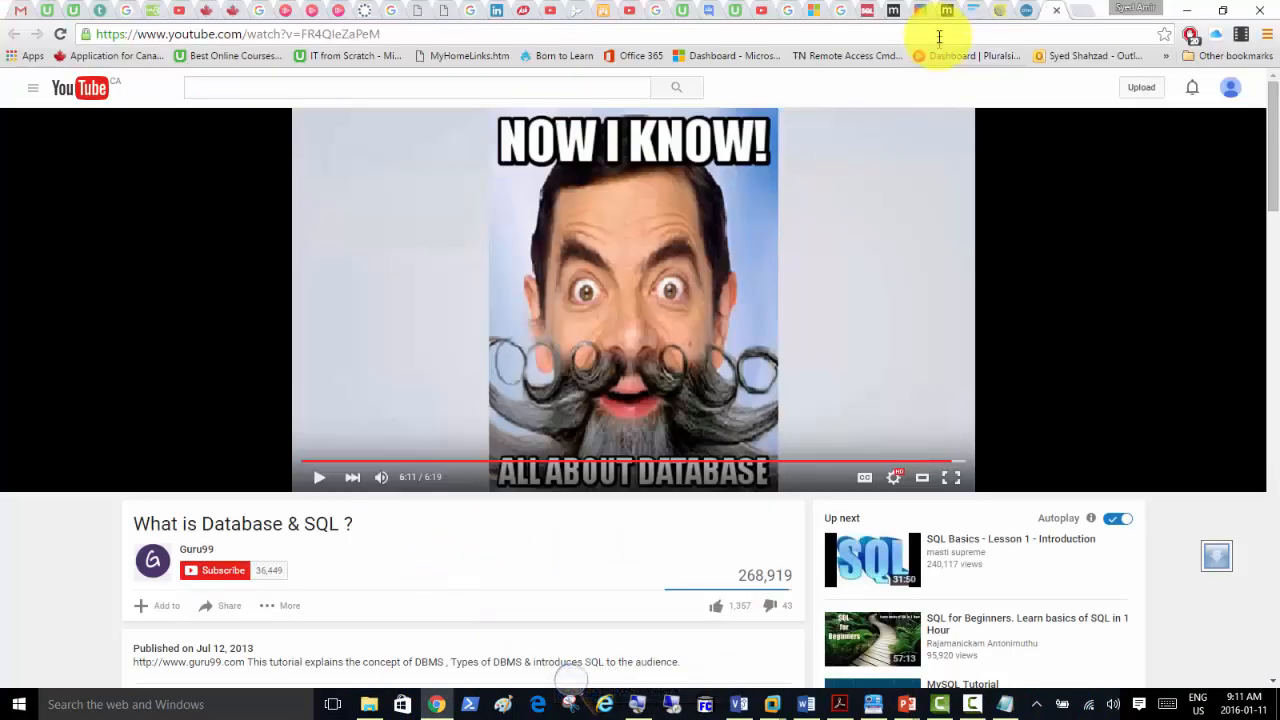
click(1086, 20)
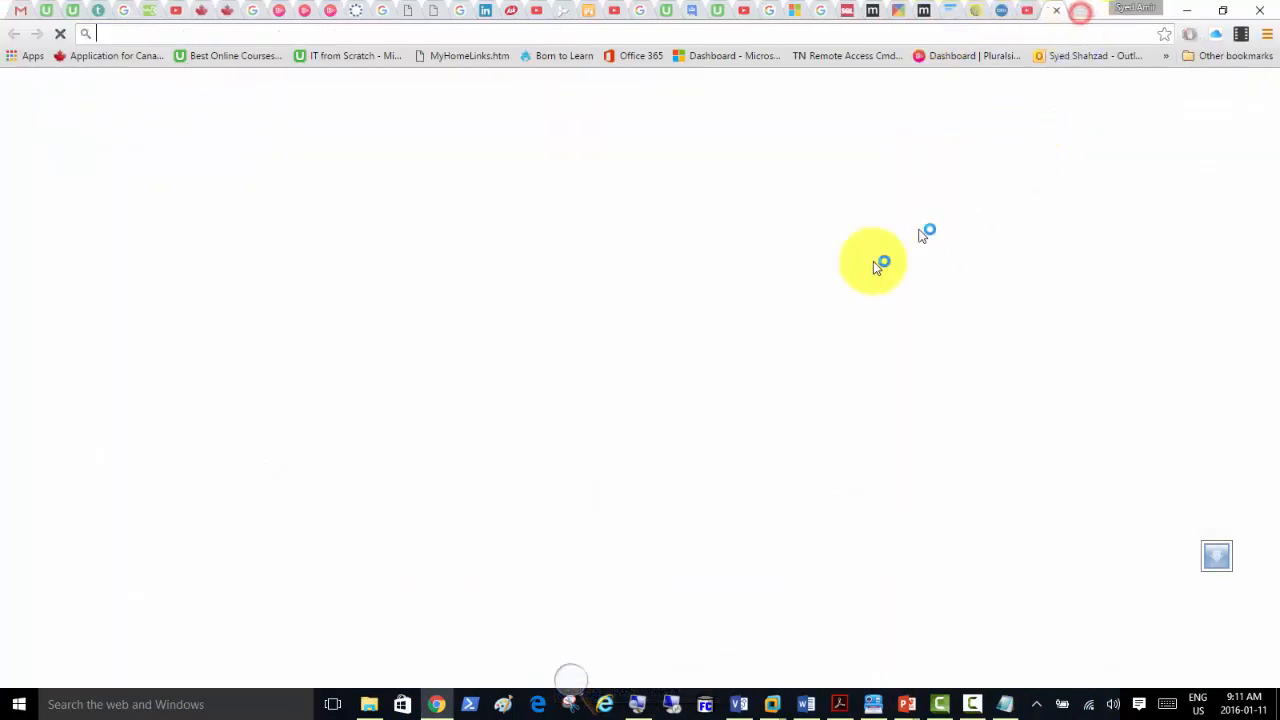
click(558, 446)
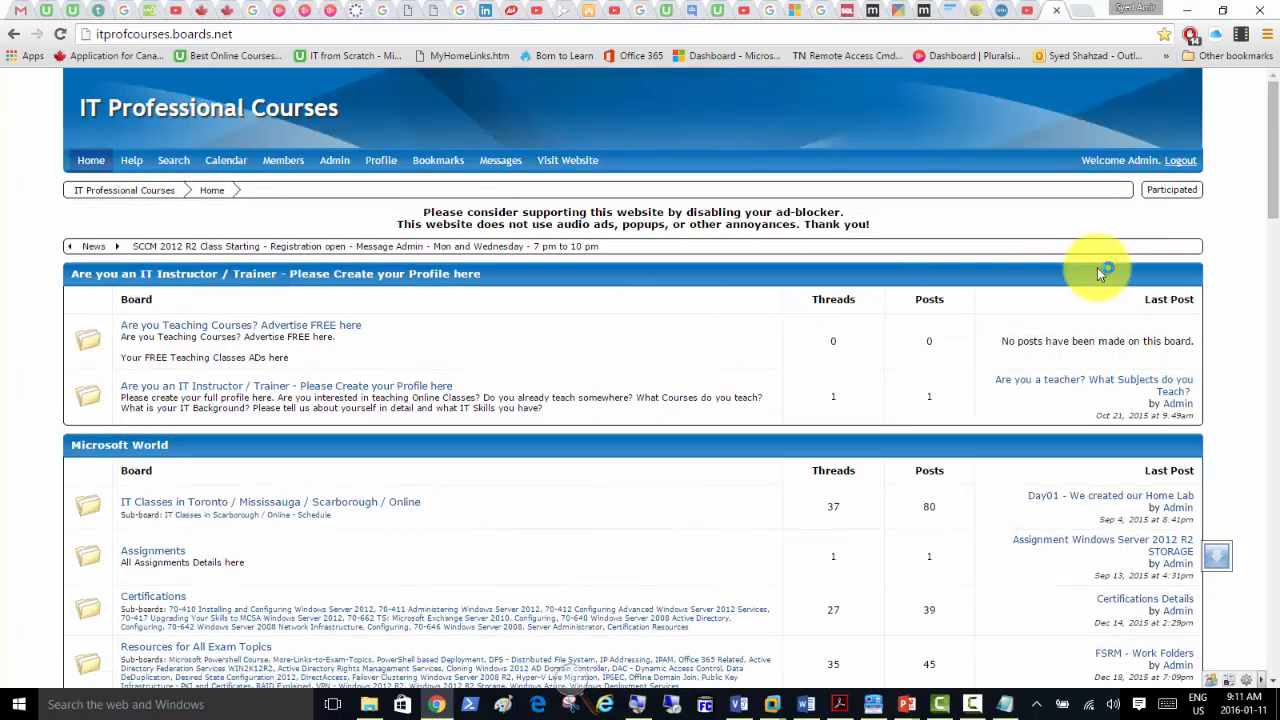
scroll(20, 408, down, 10)
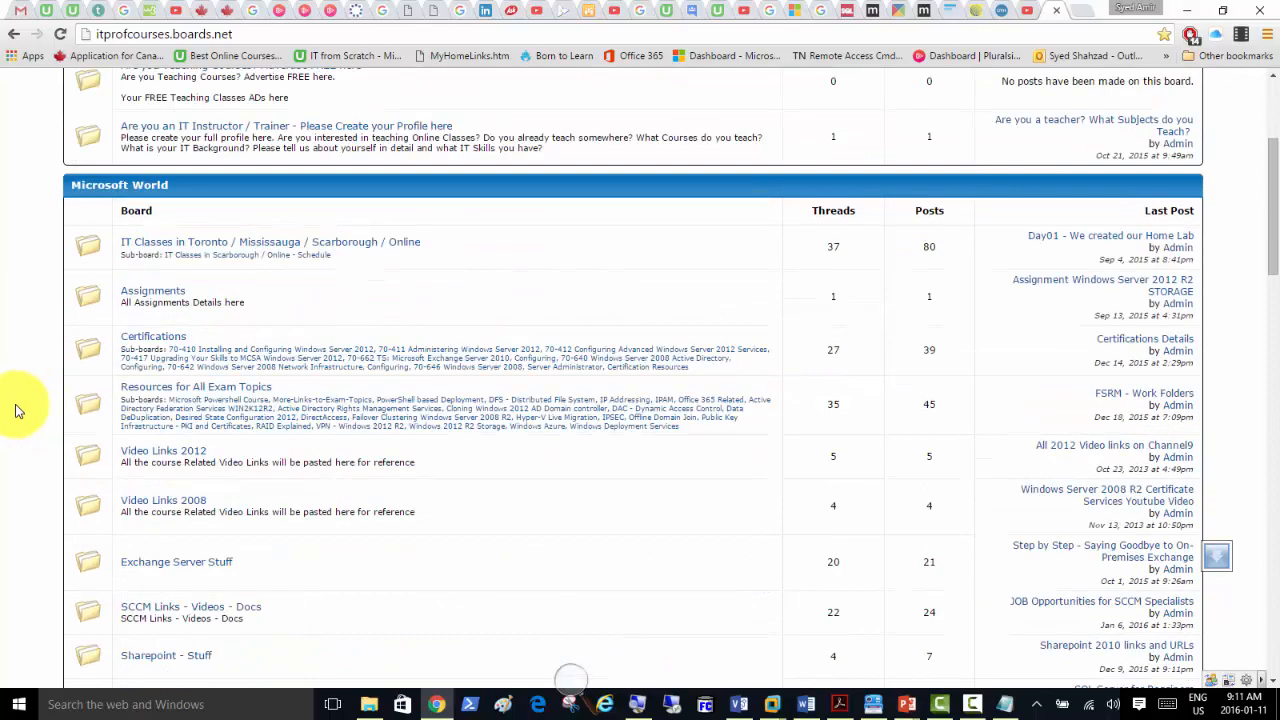
scroll(15, 410, down, 4)
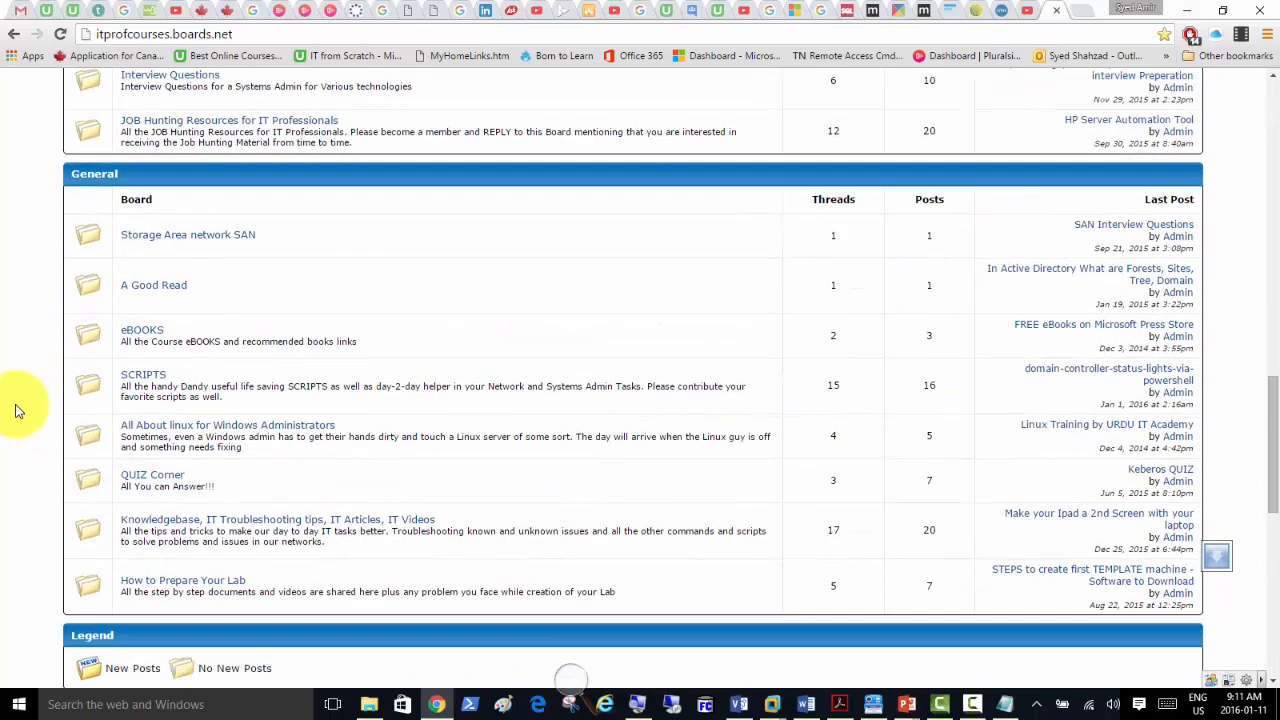
scroll(15, 410, down, 5)
scroll(87, 203, up, 1)
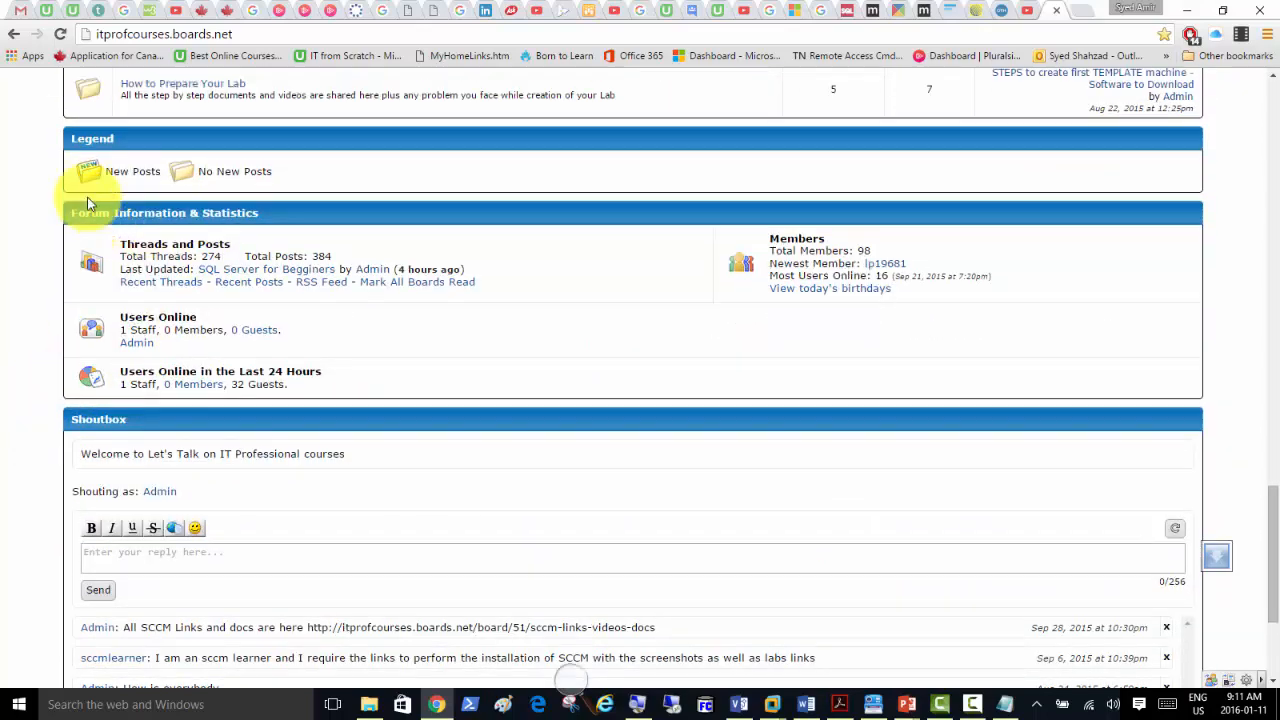
scroll(87, 203, up, 4)
click(170, 437)
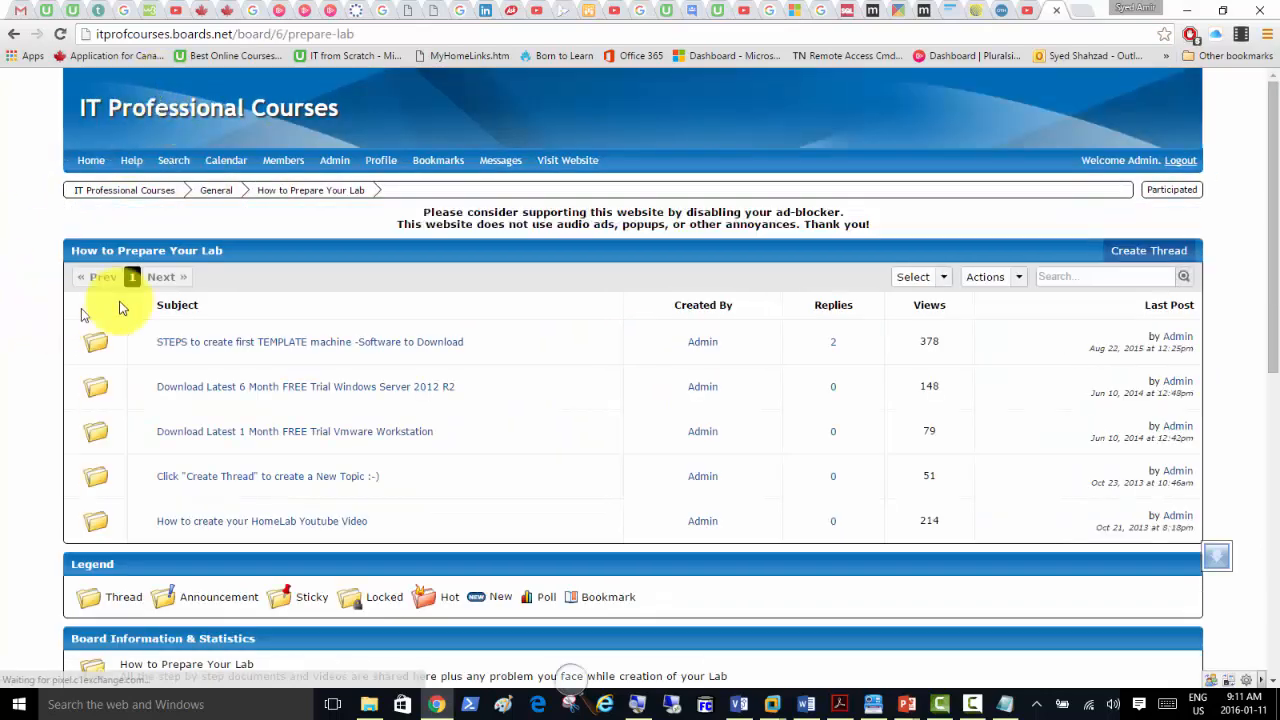
Read through the STEPS to create first TEMPLATE machine thread, then reset magnification to 100%.
click(300, 343)
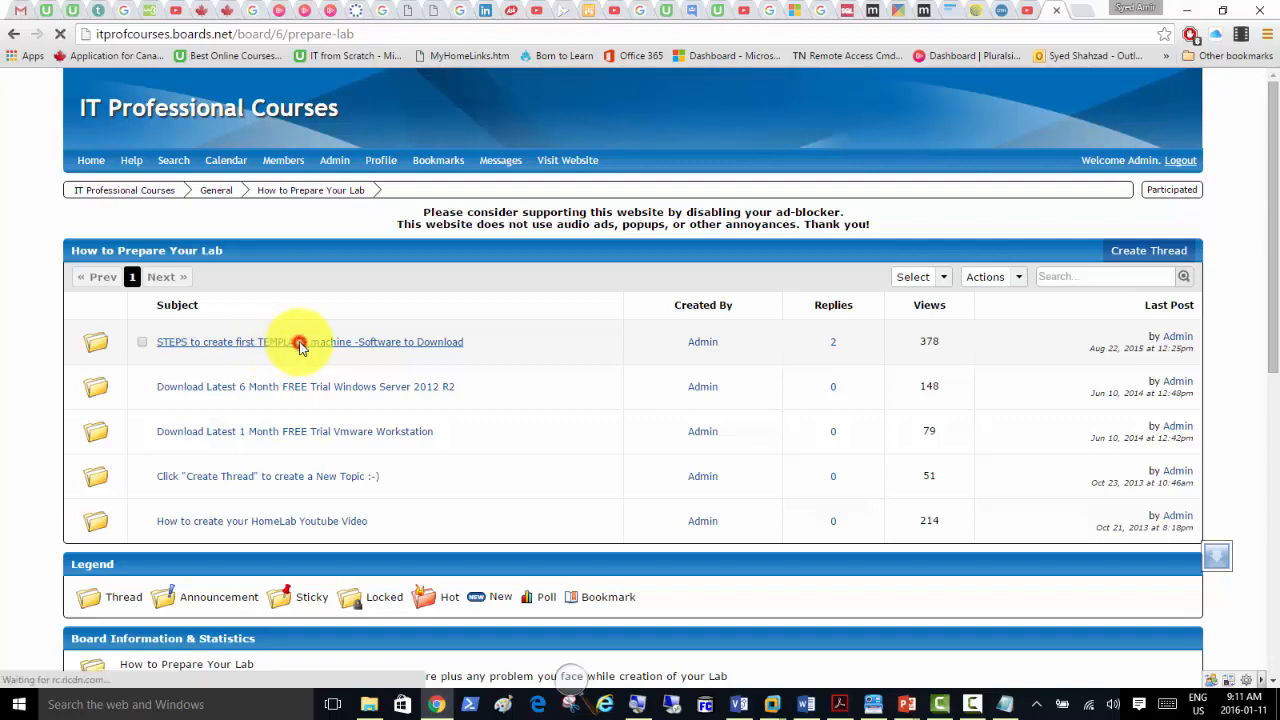
scroll(350, 368, down, 2)
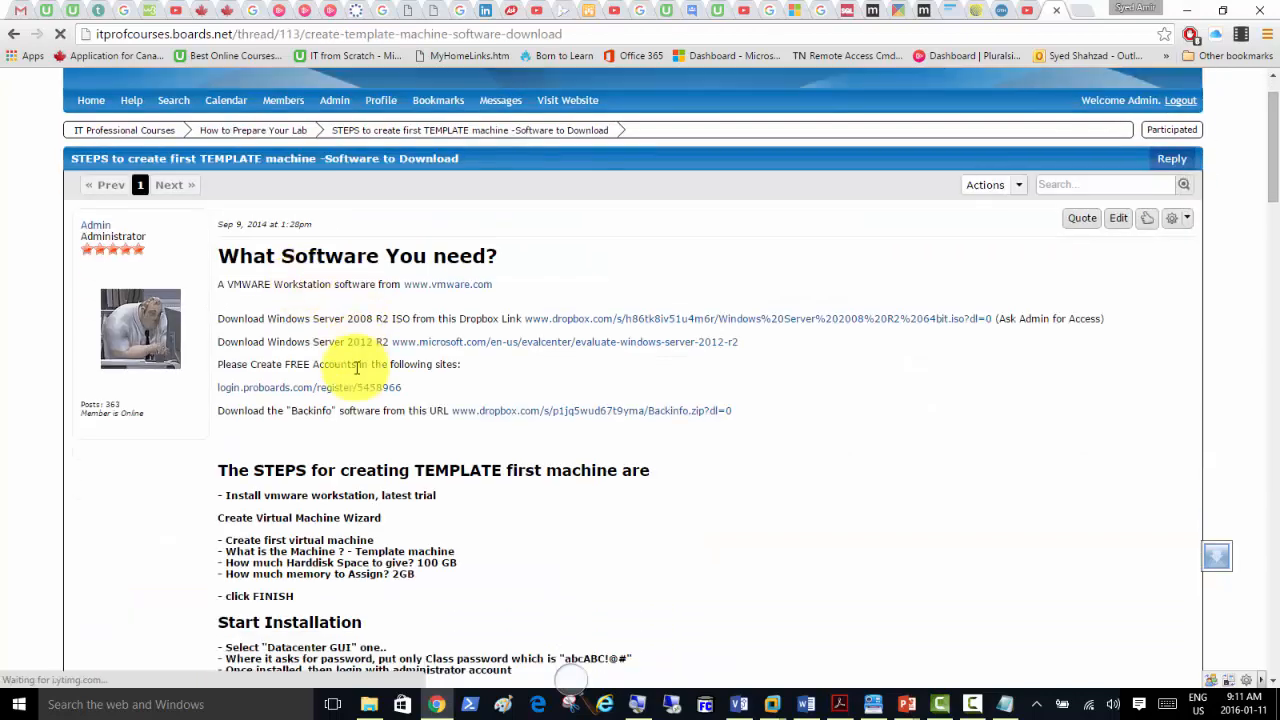
scroll(357, 345, down, 2)
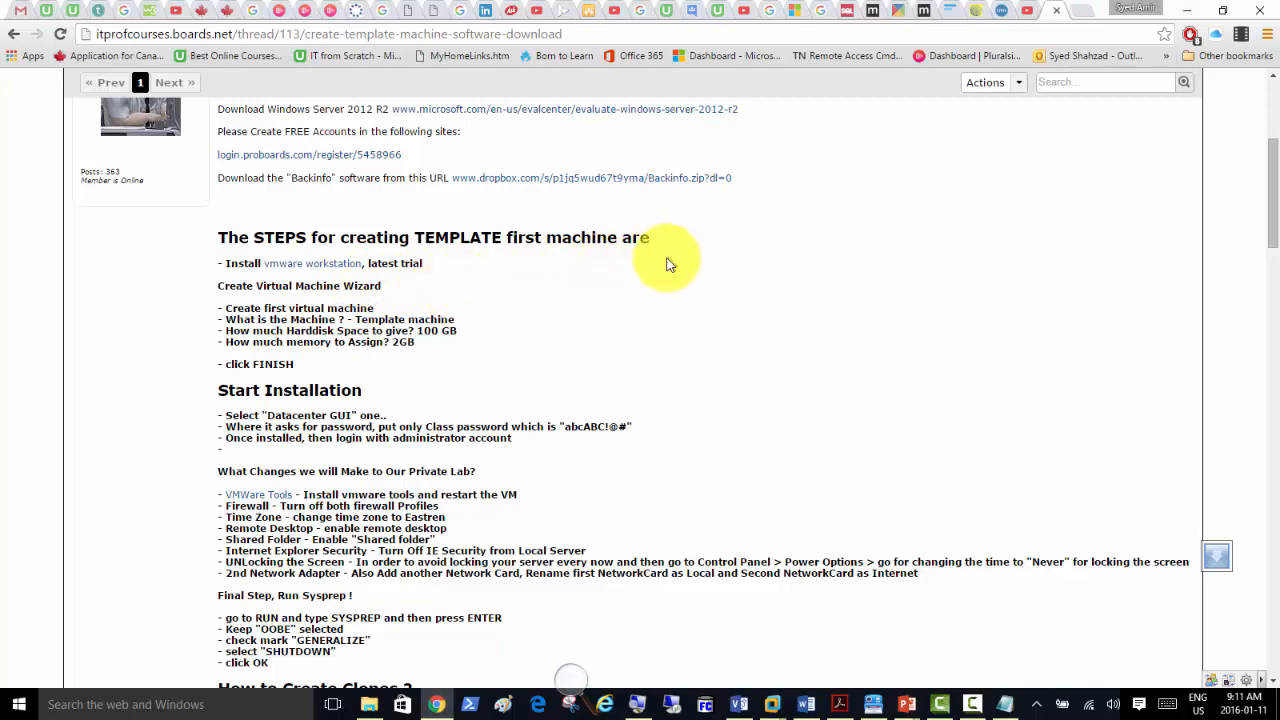
scroll(343, 337, down, 3)
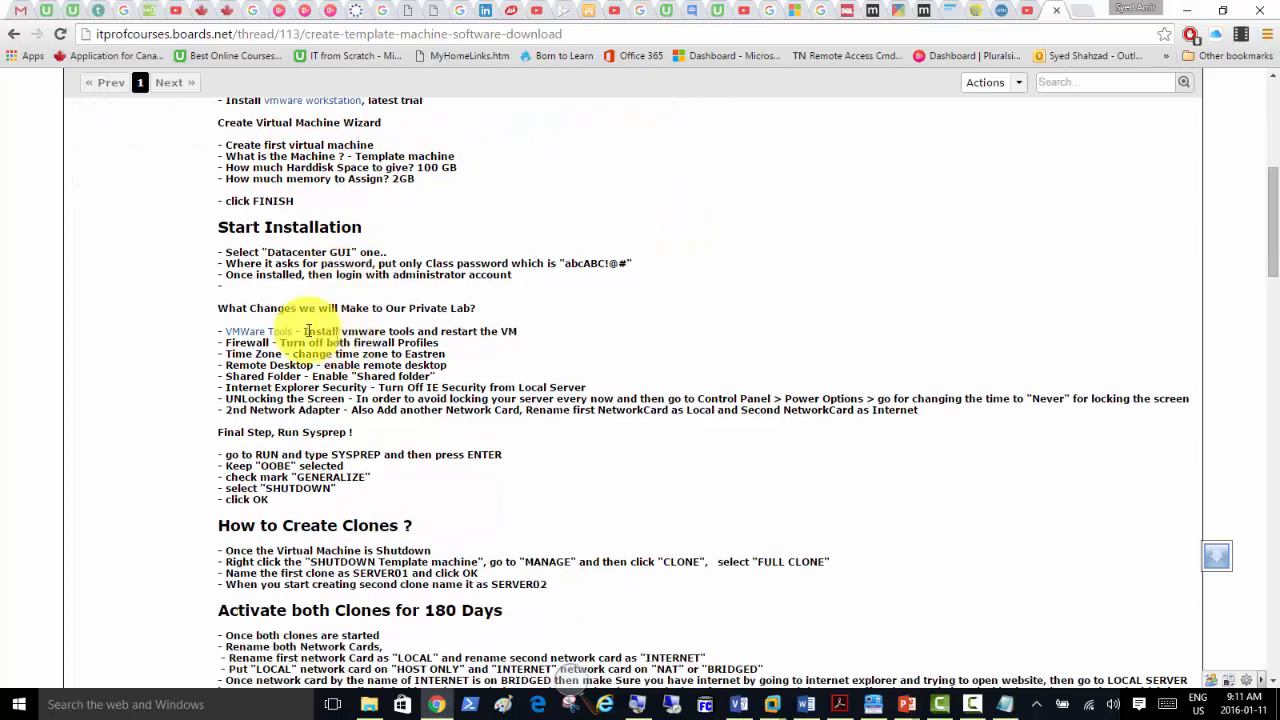
scroll(335, 263, down, 3)
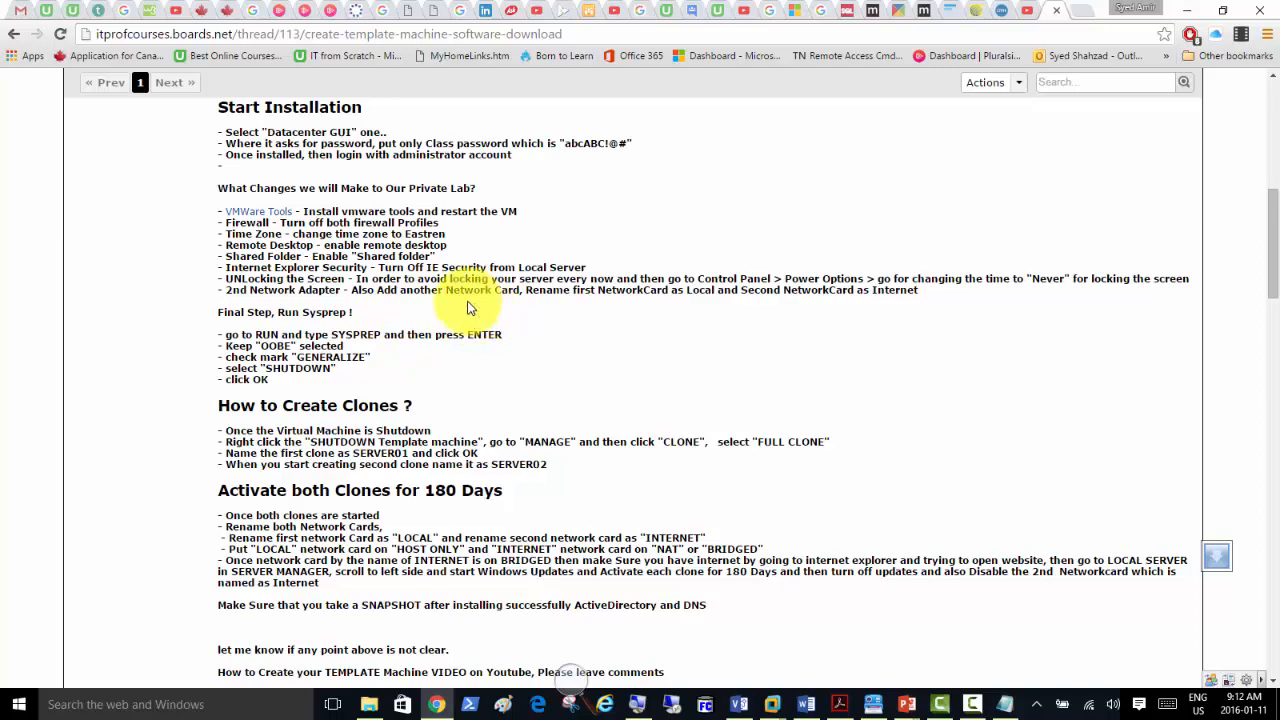
click(640, 706)
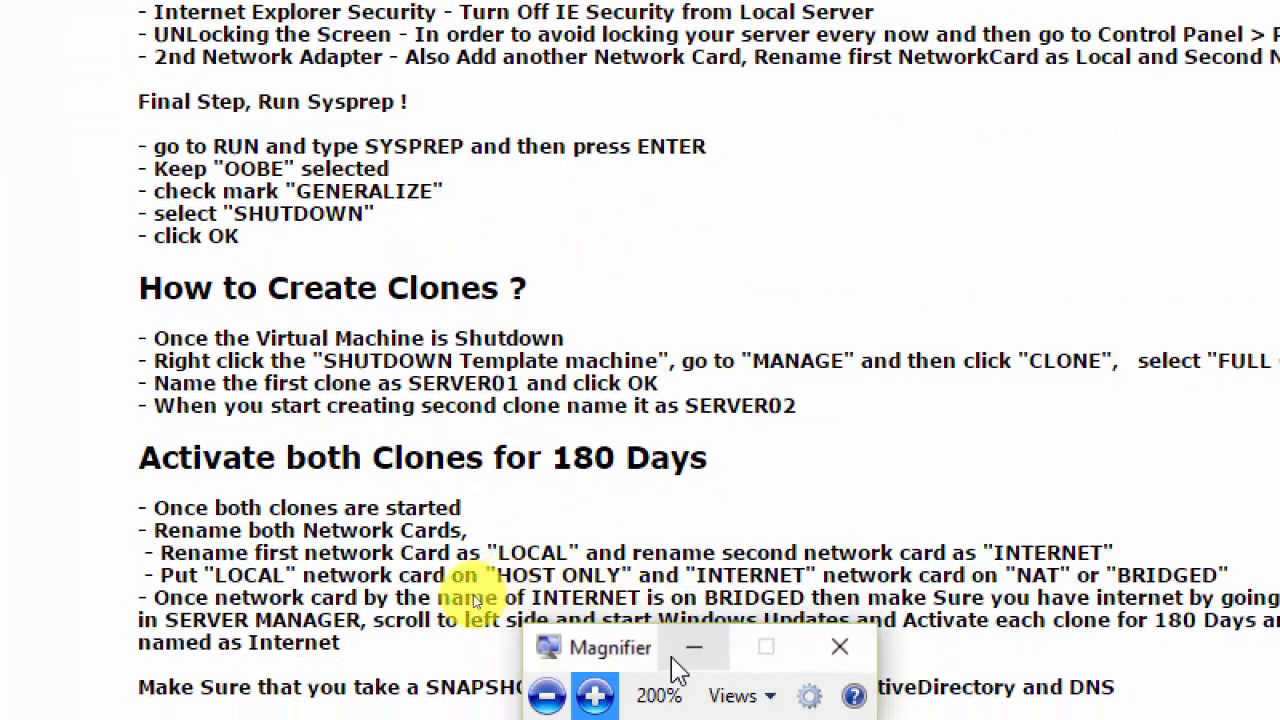
click(547, 695)
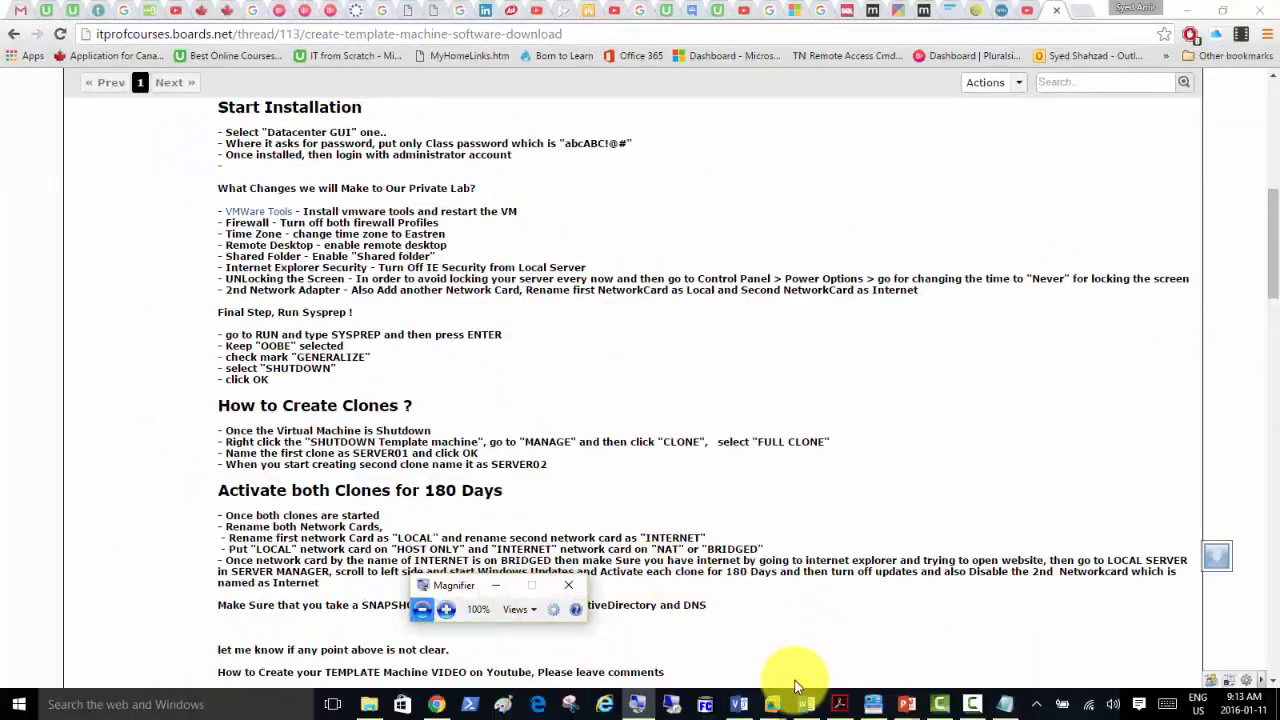
Start the VMware Tools installation and run its setup program from the mounted disc.
mouse_move(772, 700)
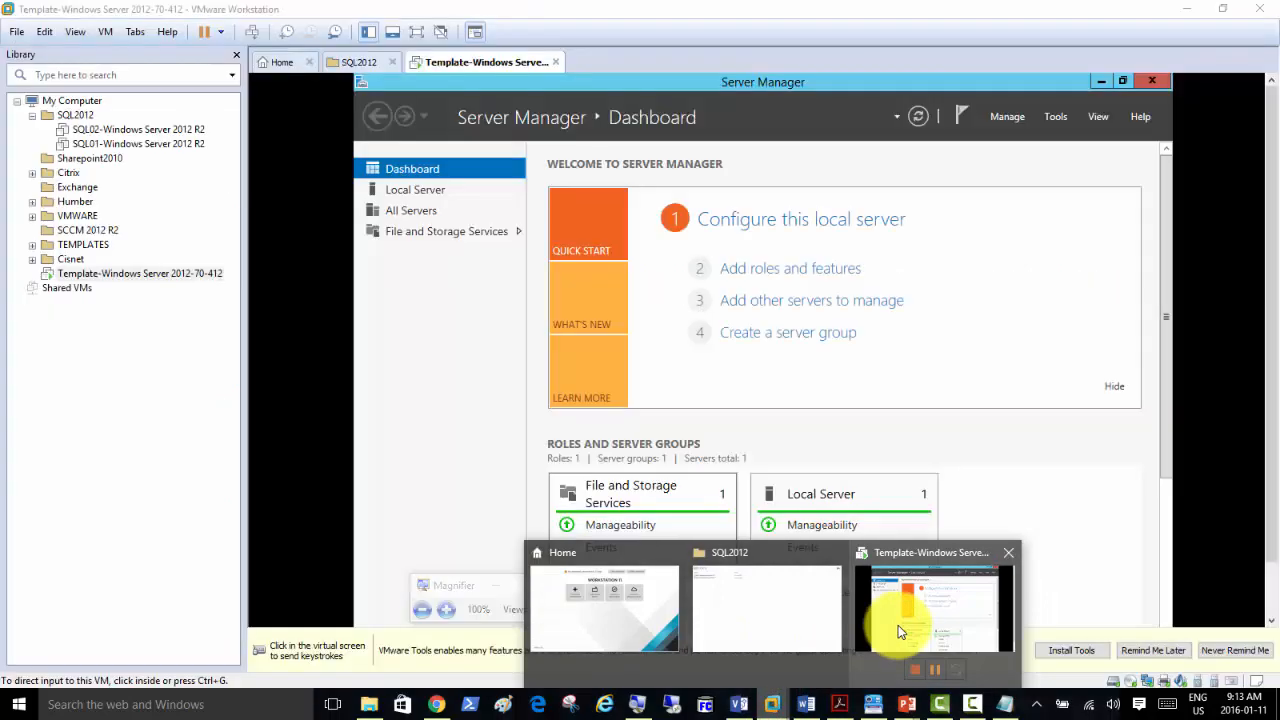
click(898, 625)
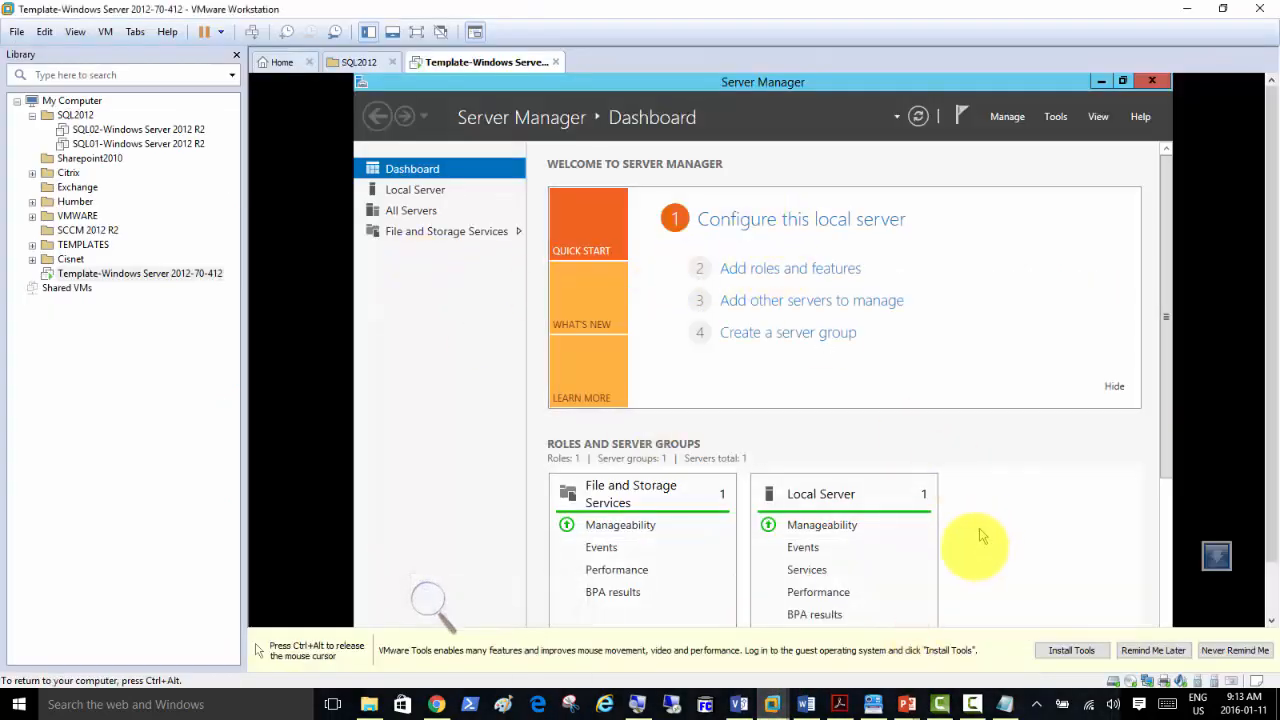
click(1074, 651)
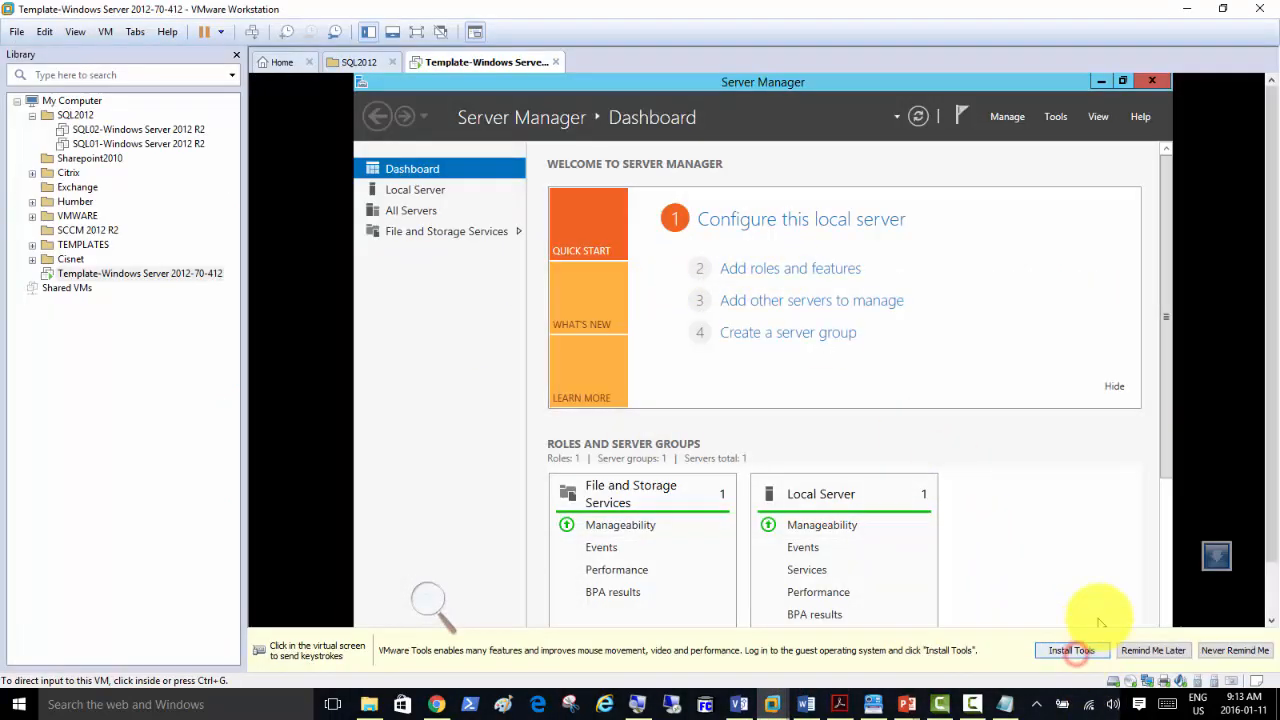
click(1069, 562)
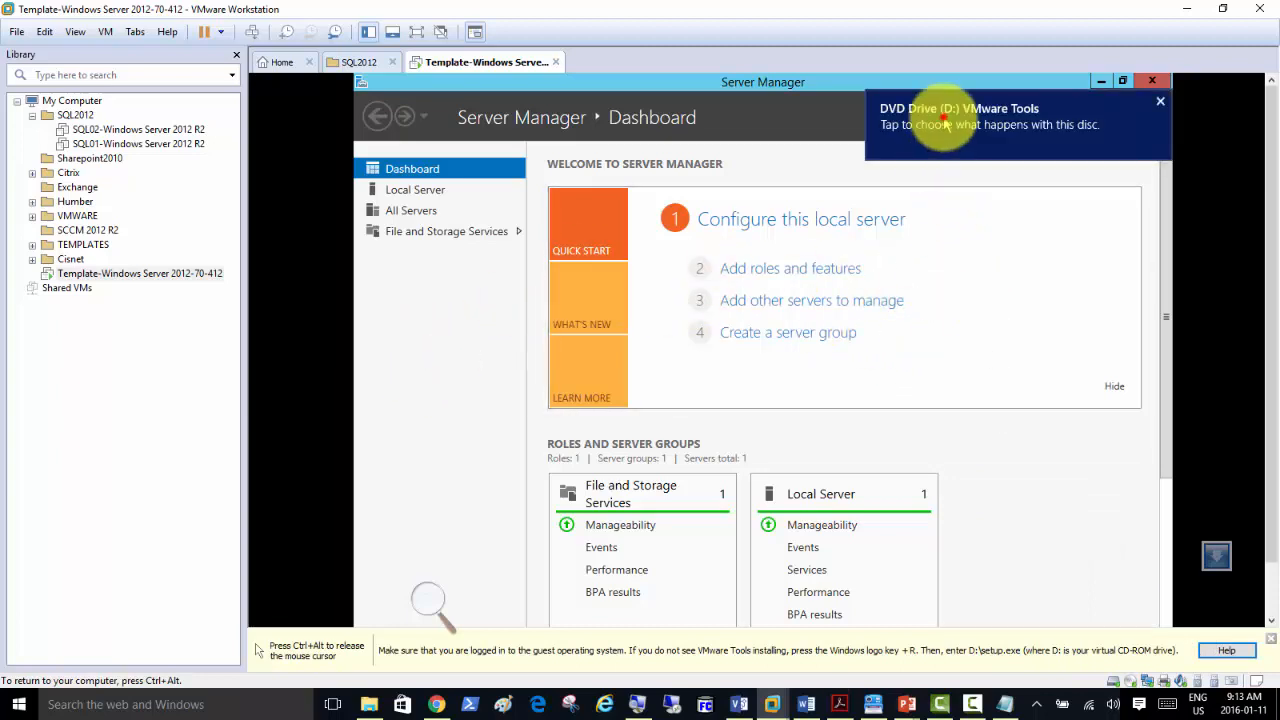
click(943, 117)
click(948, 215)
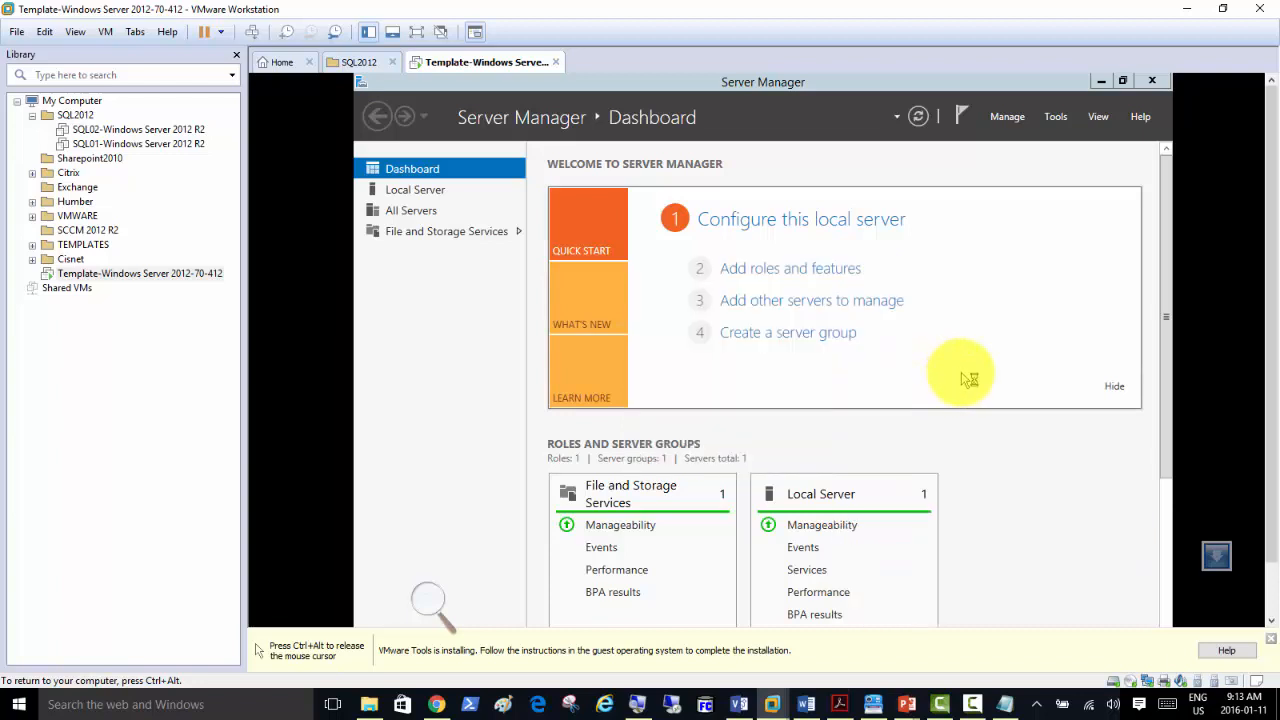
key(ctrl+alt)
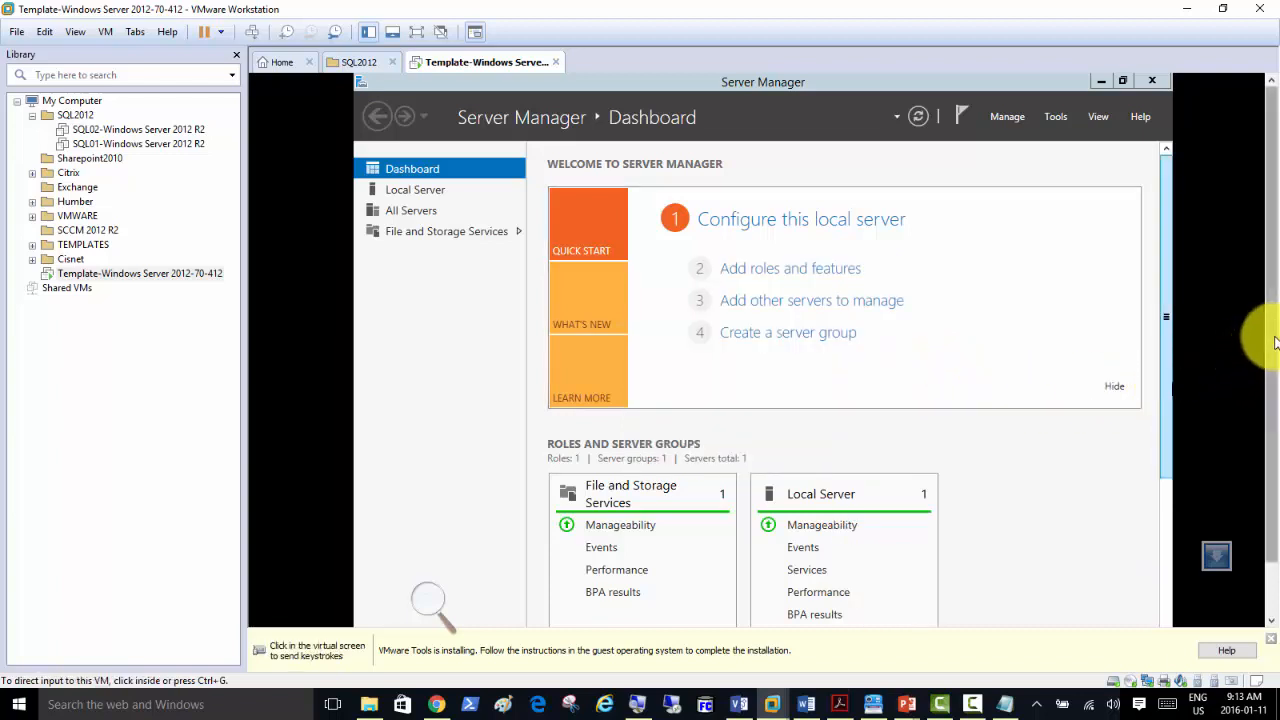
drag(1273, 341, 1262, 400)
click(923, 323)
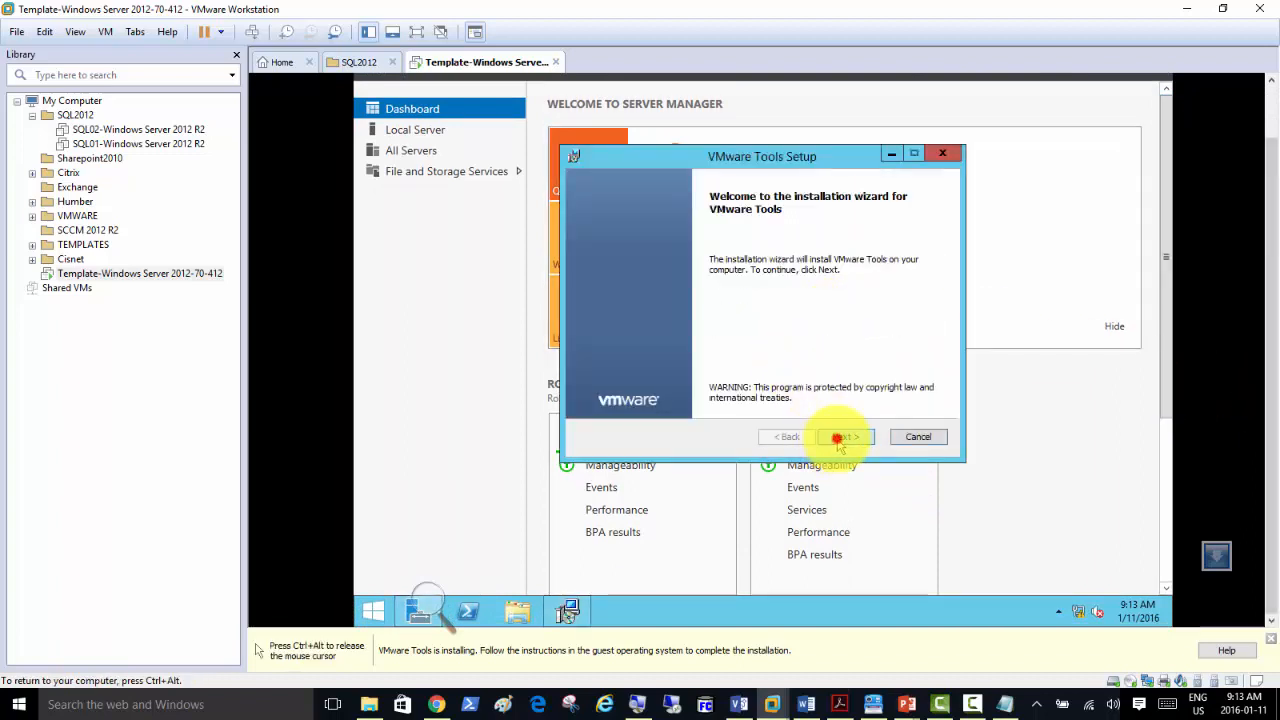
Install VMware Tools with the Complete setup type, then view Server Manager's Local Server properties.
click(838, 436)
click(625, 310)
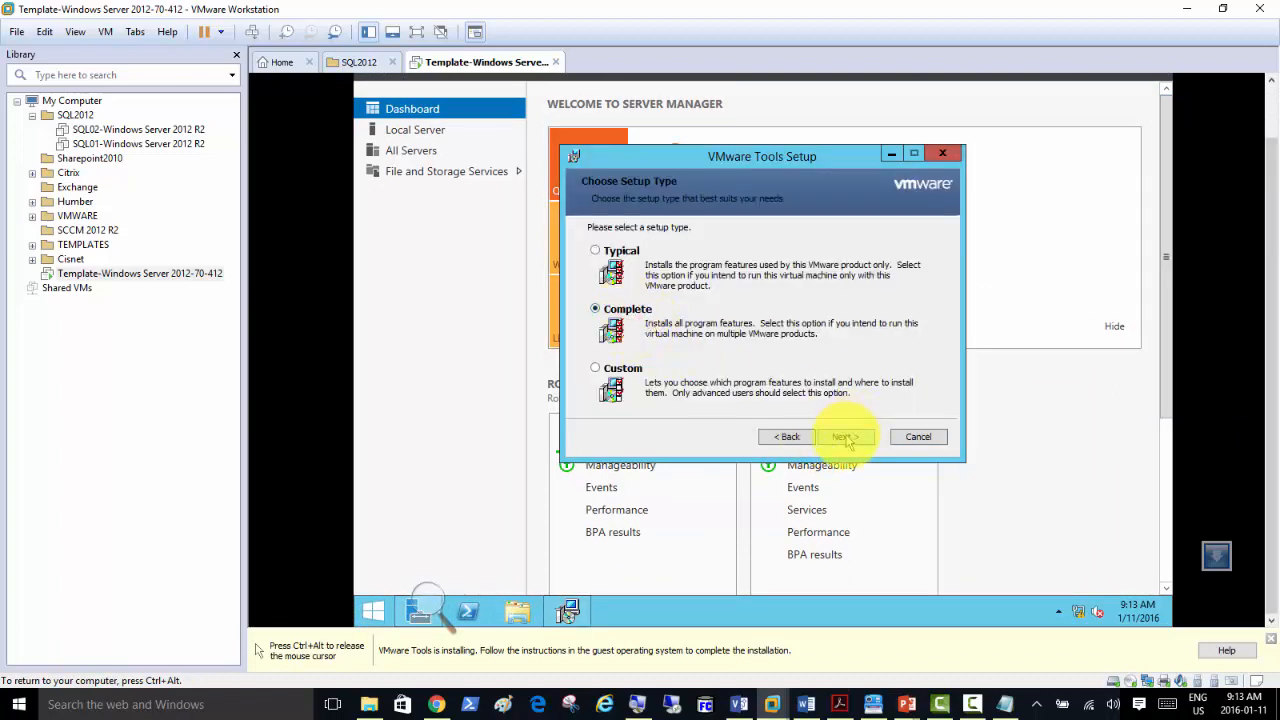
click(845, 436)
click(845, 436)
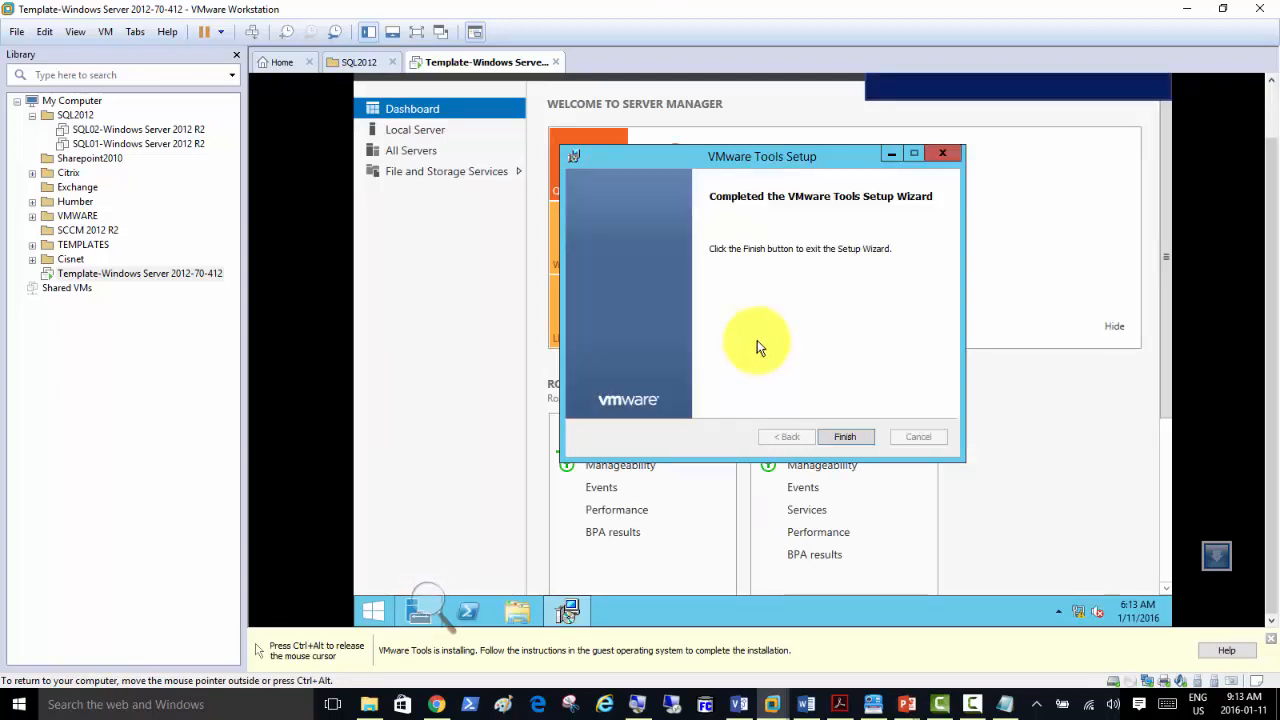
click(846, 437)
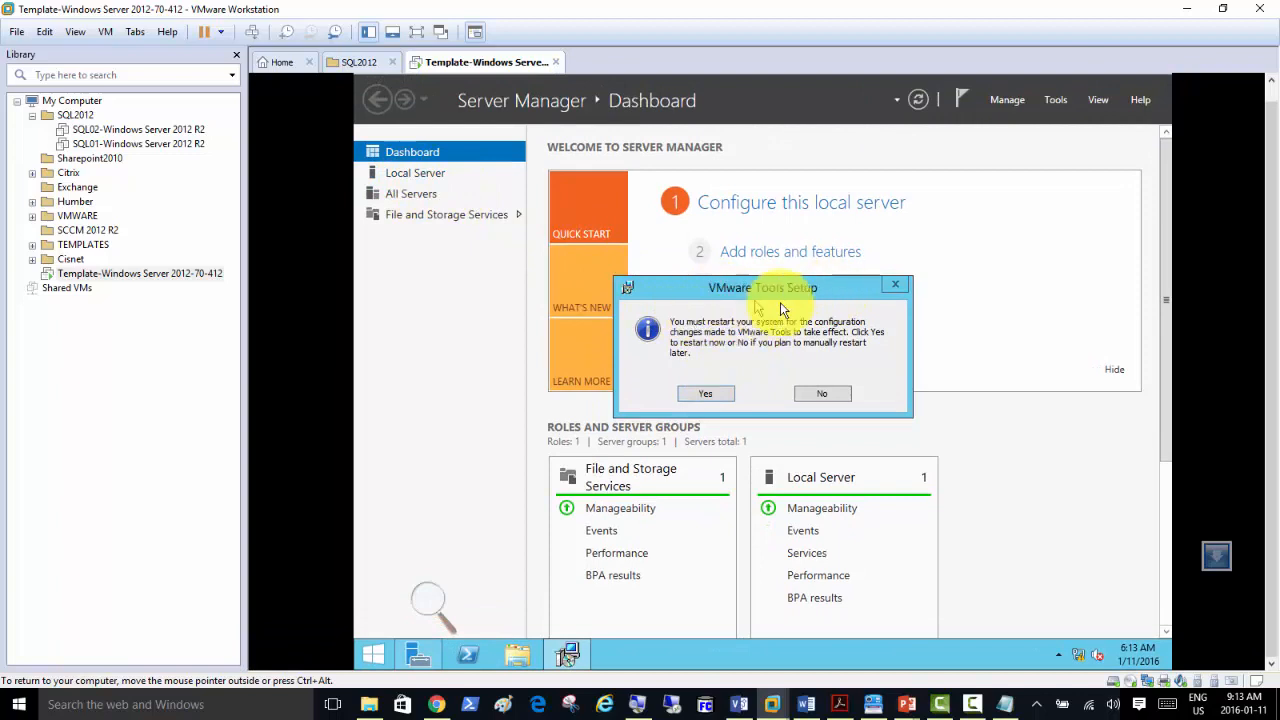
click(415, 172)
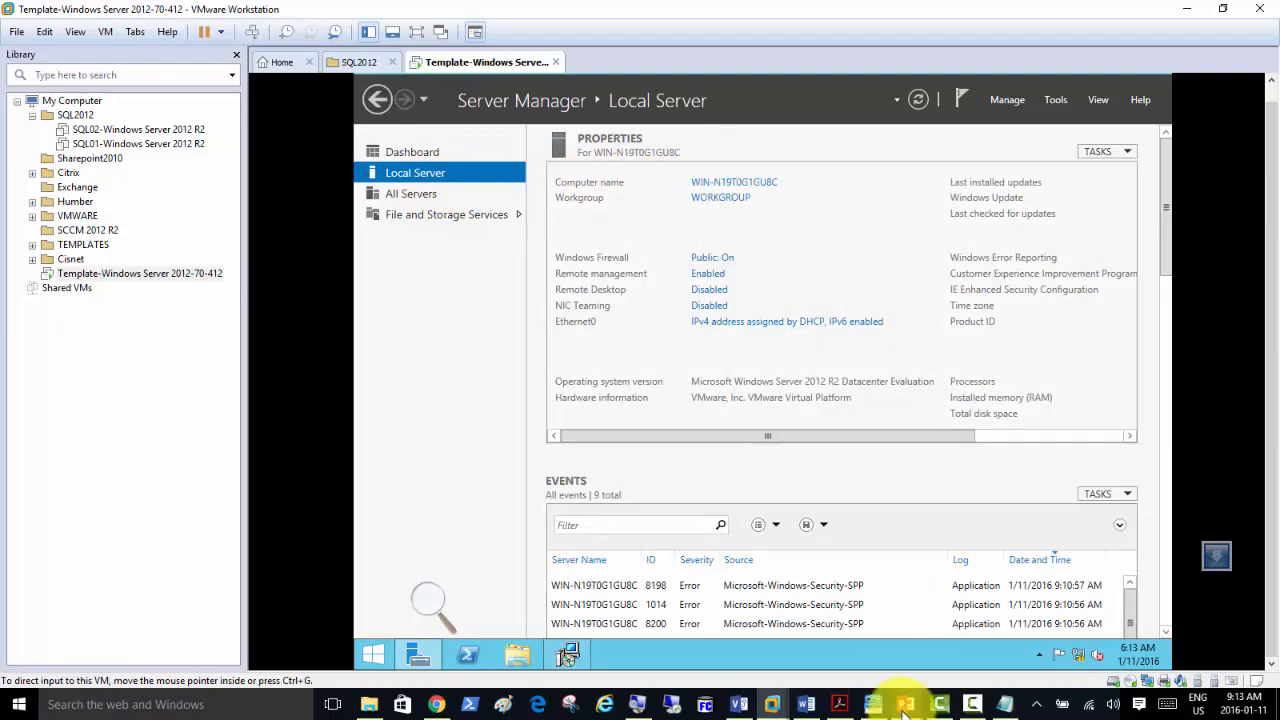
Find the Naming and IP Address slide (SQLDC 192.168.200.1, SQLMem01 192.168.200.2), then end the show.
mouse_move(906, 704)
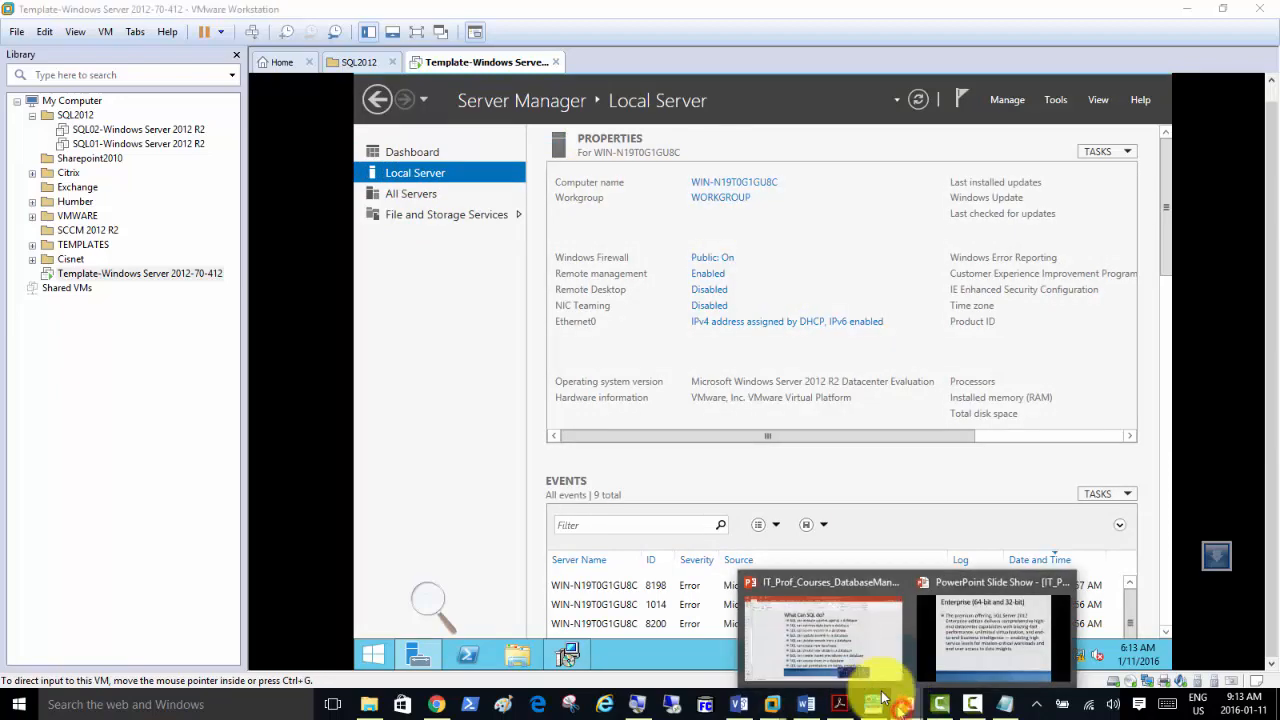
click(977, 640)
scroll(535, 431, up, 11)
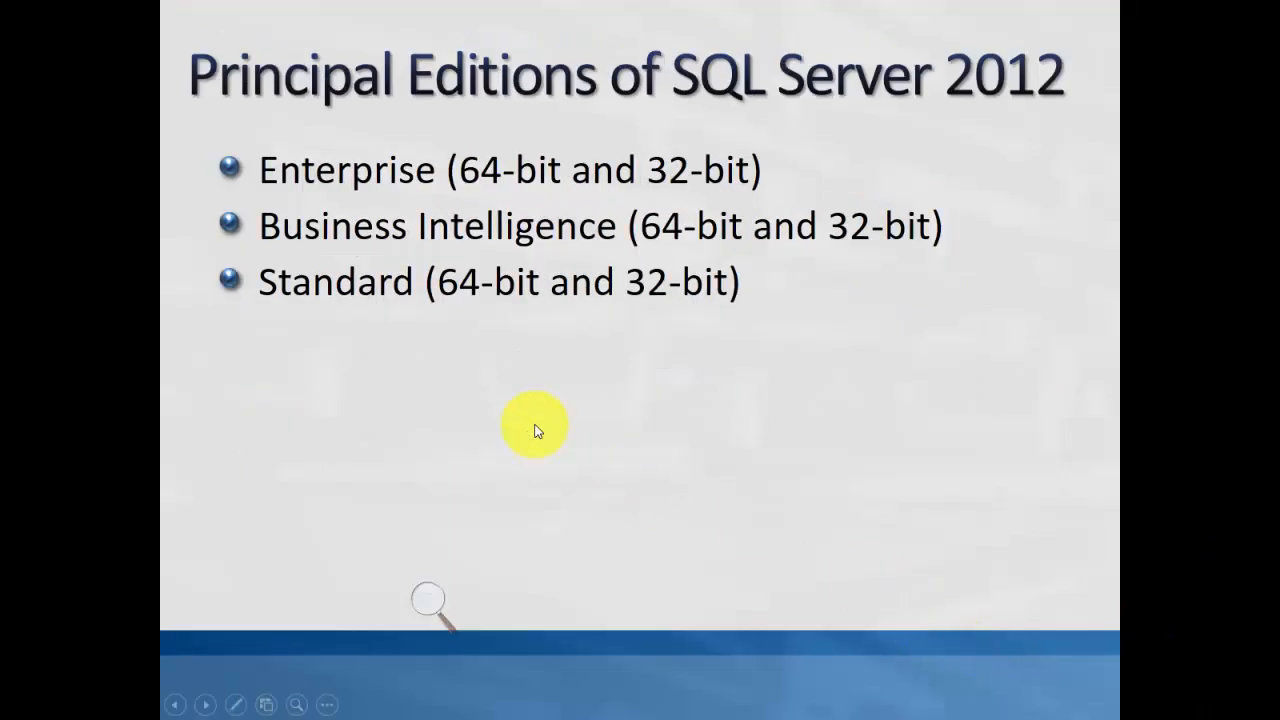
scroll(535, 431, up, 6)
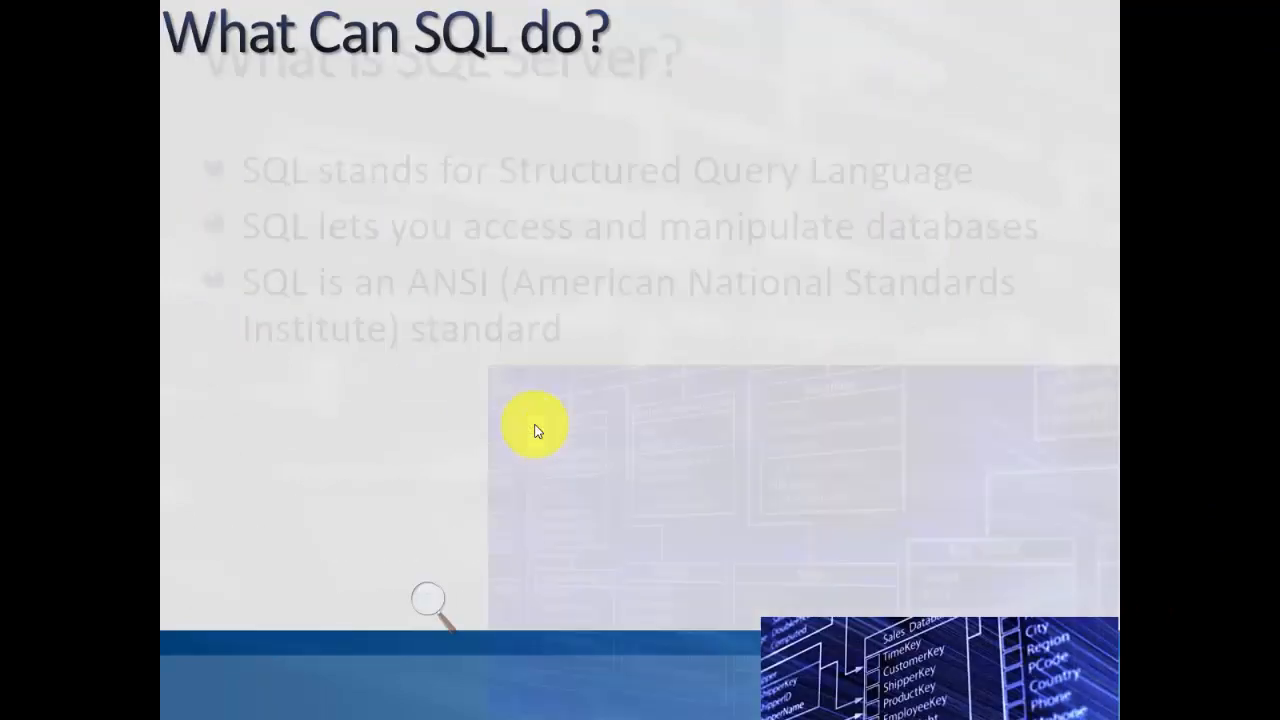
scroll(535, 431, down, 1)
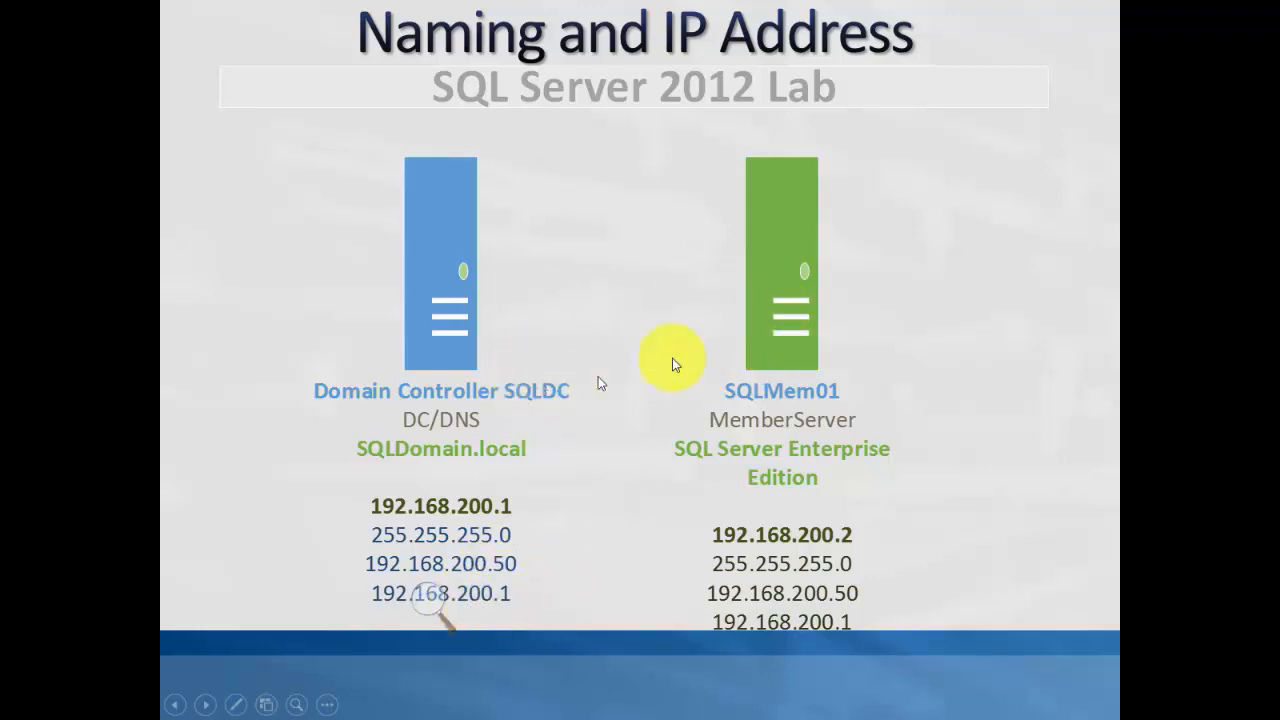
key(Escape)
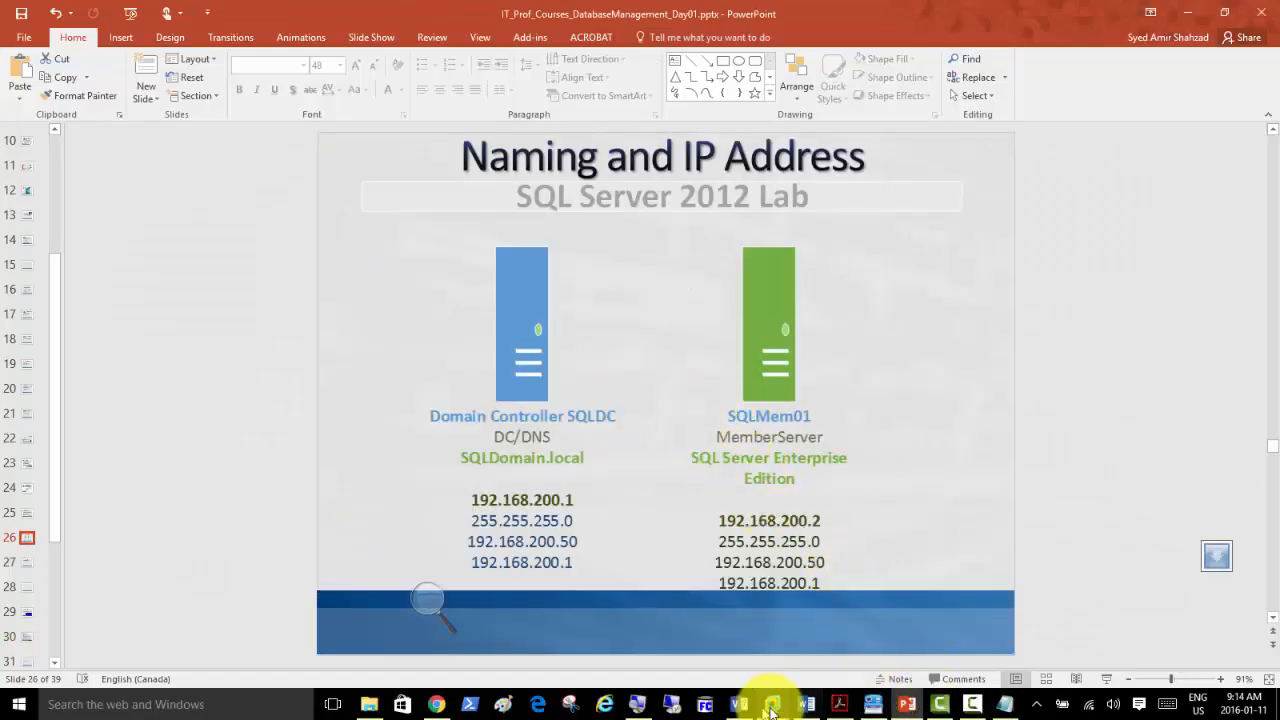
Change the computer name to SQLDC, acknowledge the restart notice, and move the restart prompt aside.
mouse_move(771, 698)
click(882, 622)
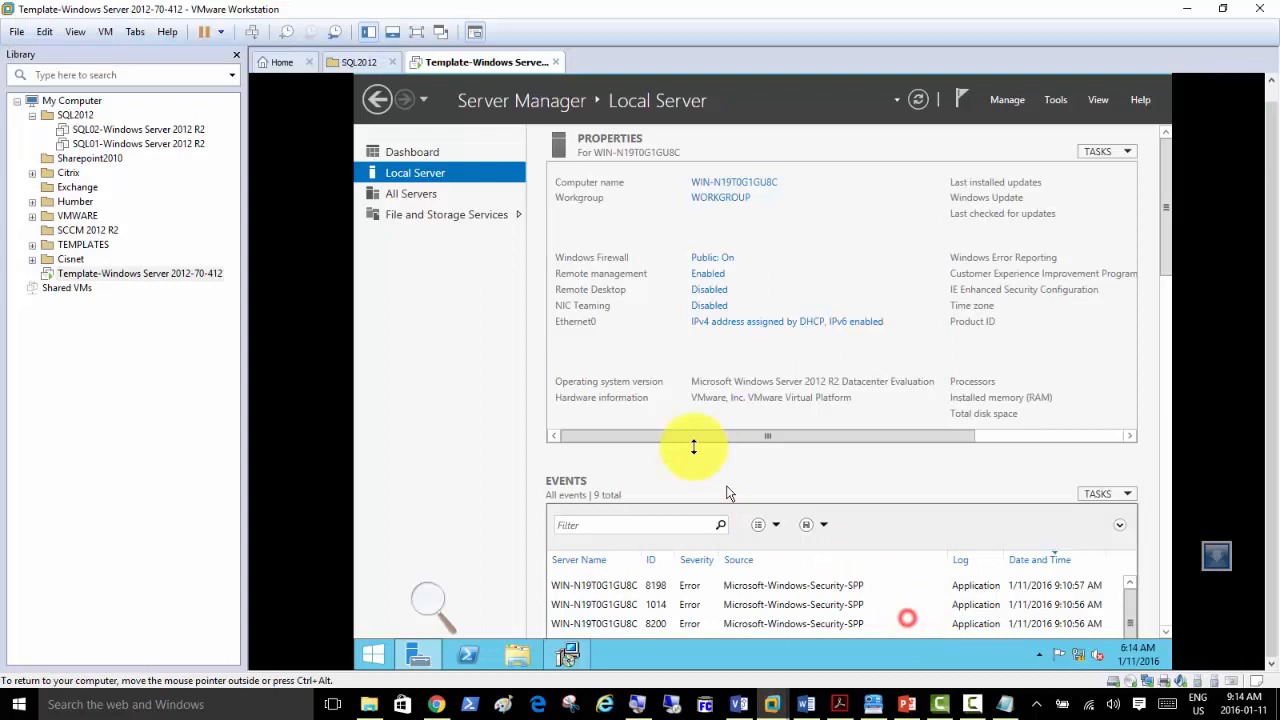
click(728, 188)
click(645, 293)
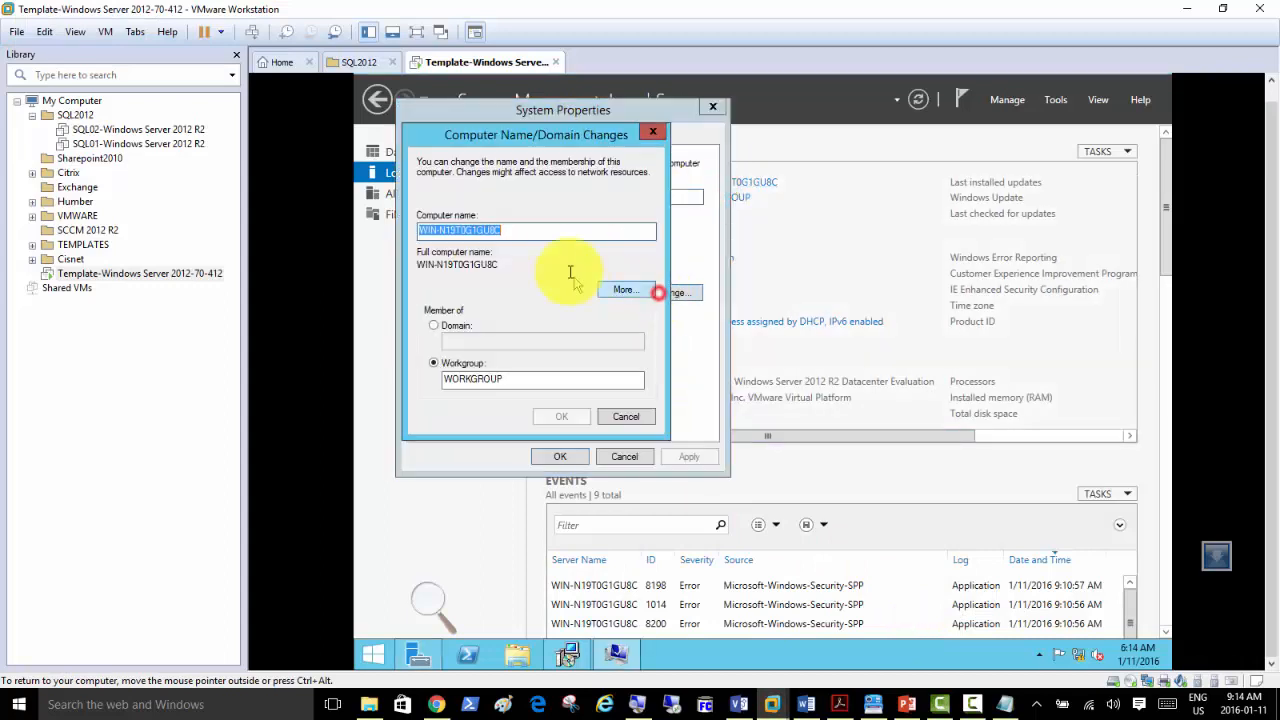
text(SQLDC)
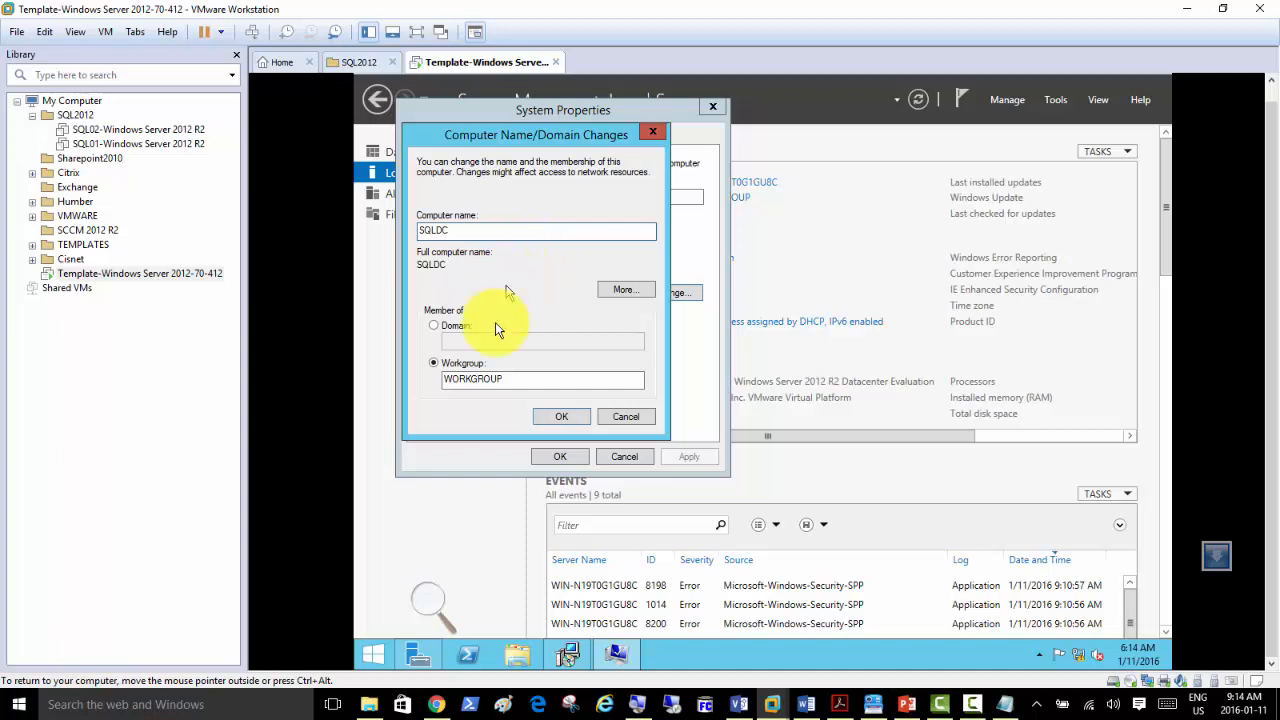
click(558, 416)
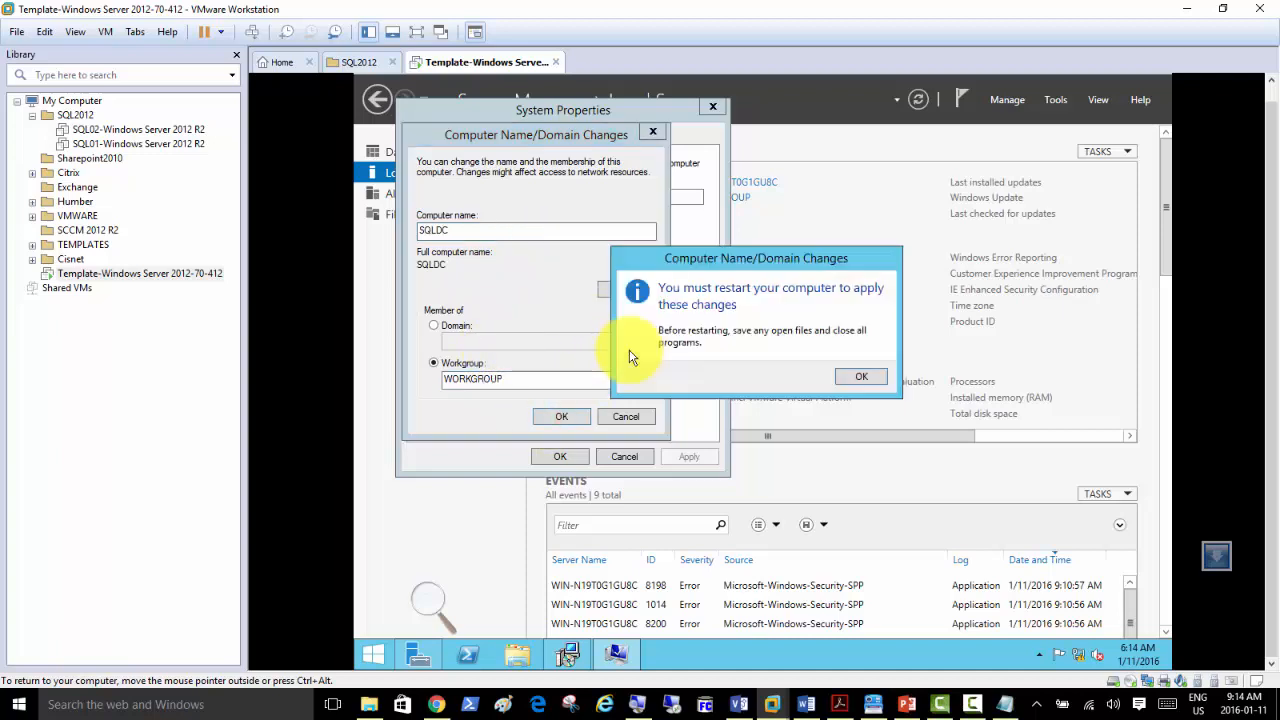
click(849, 377)
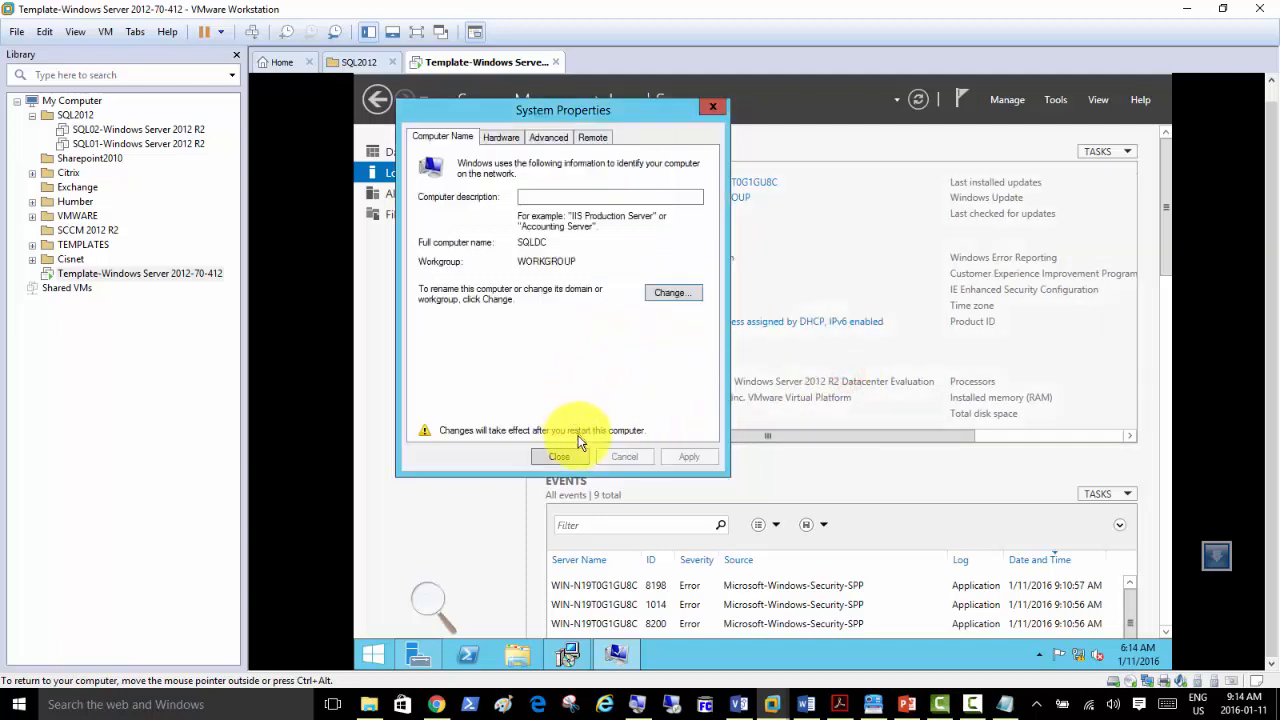
click(559, 456)
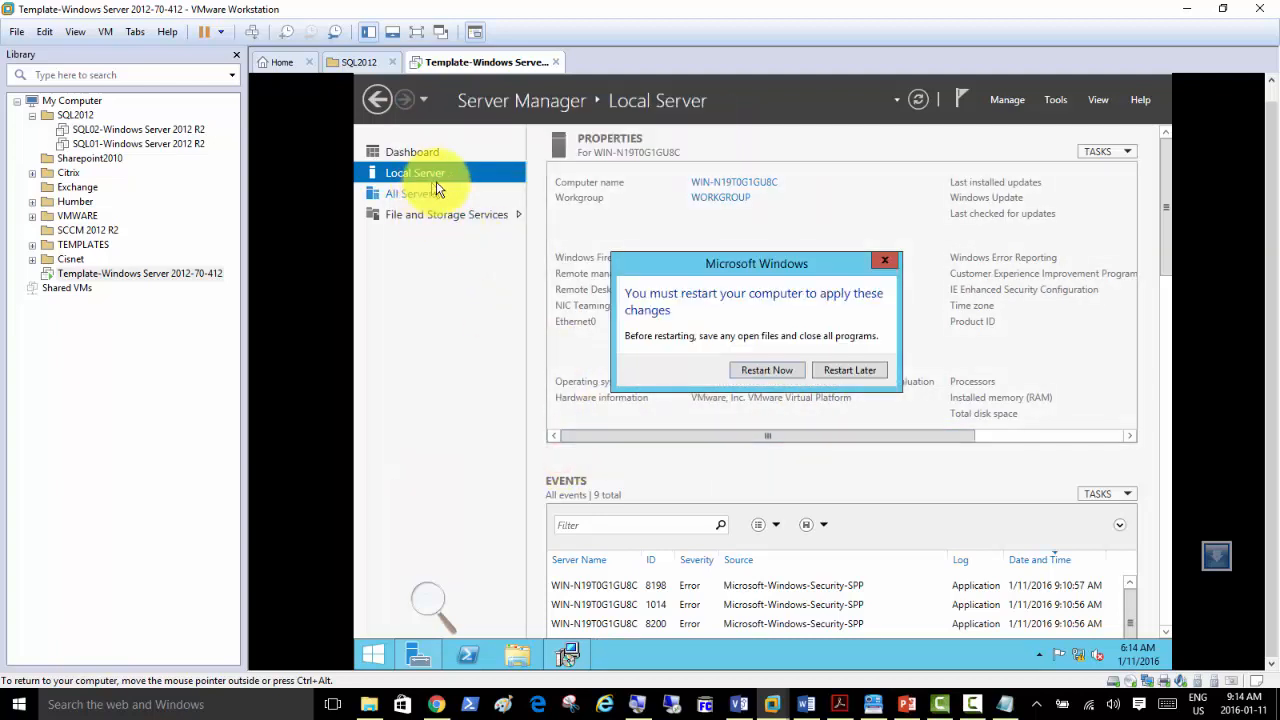
drag(745, 264, 928, 314)
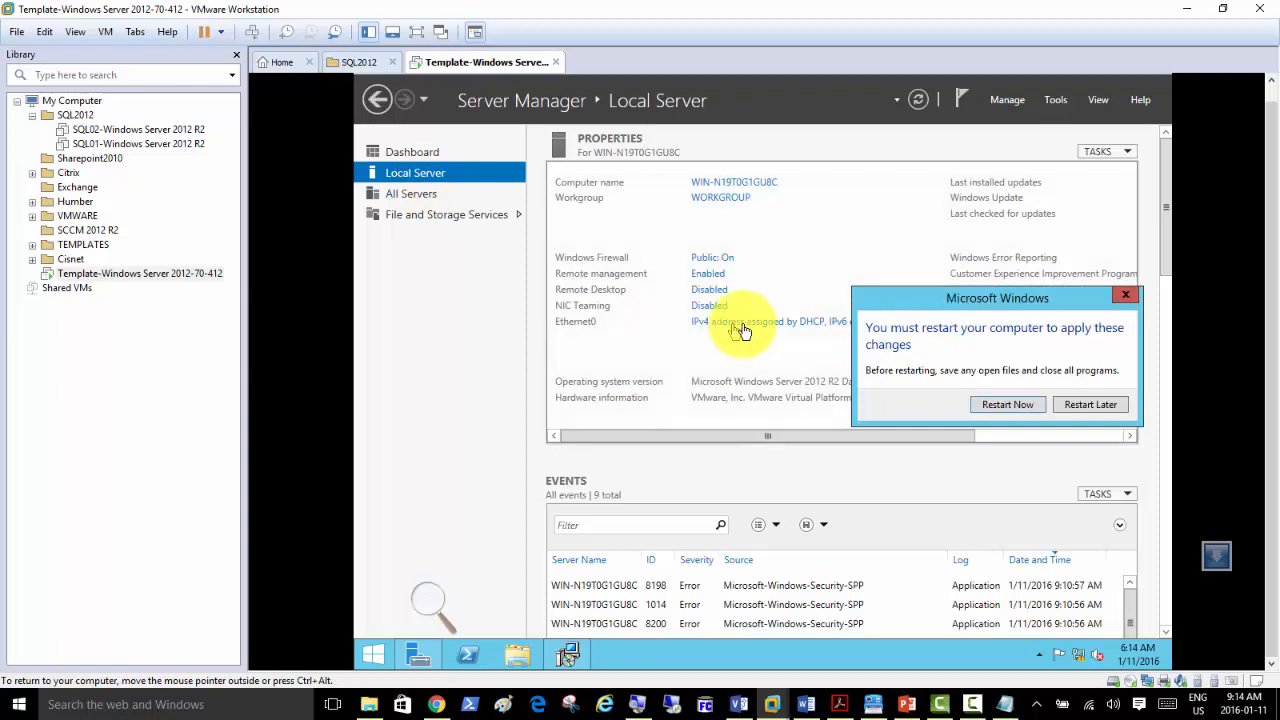
Select Turn off Windows Firewall for Private and Public networks, confirm, and minimize the firewall window.
click(724, 260)
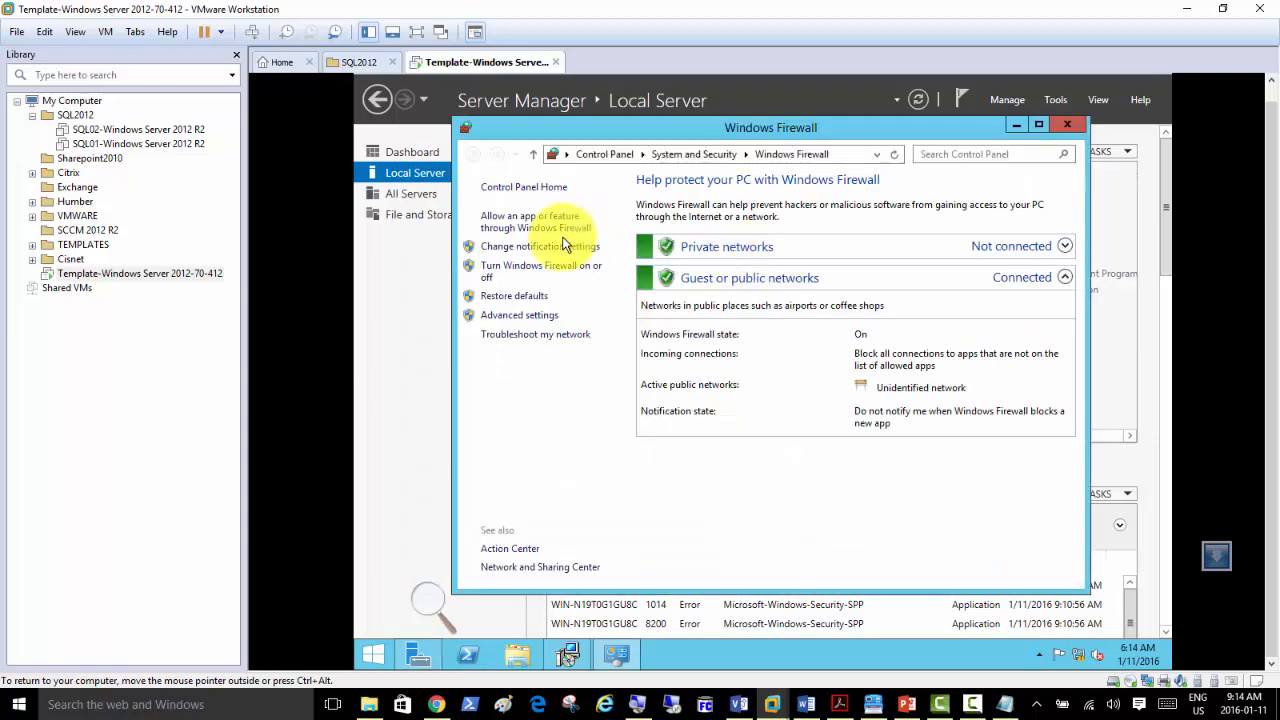
click(541, 247)
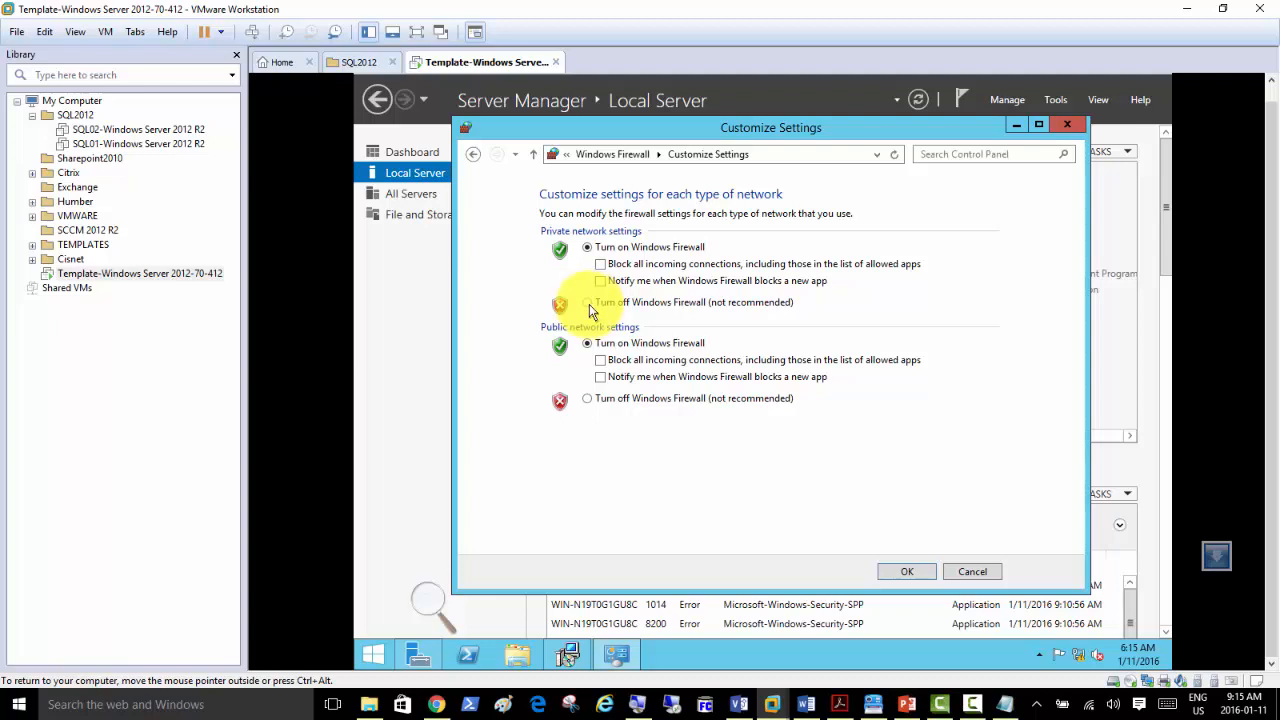
click(588, 303)
click(588, 399)
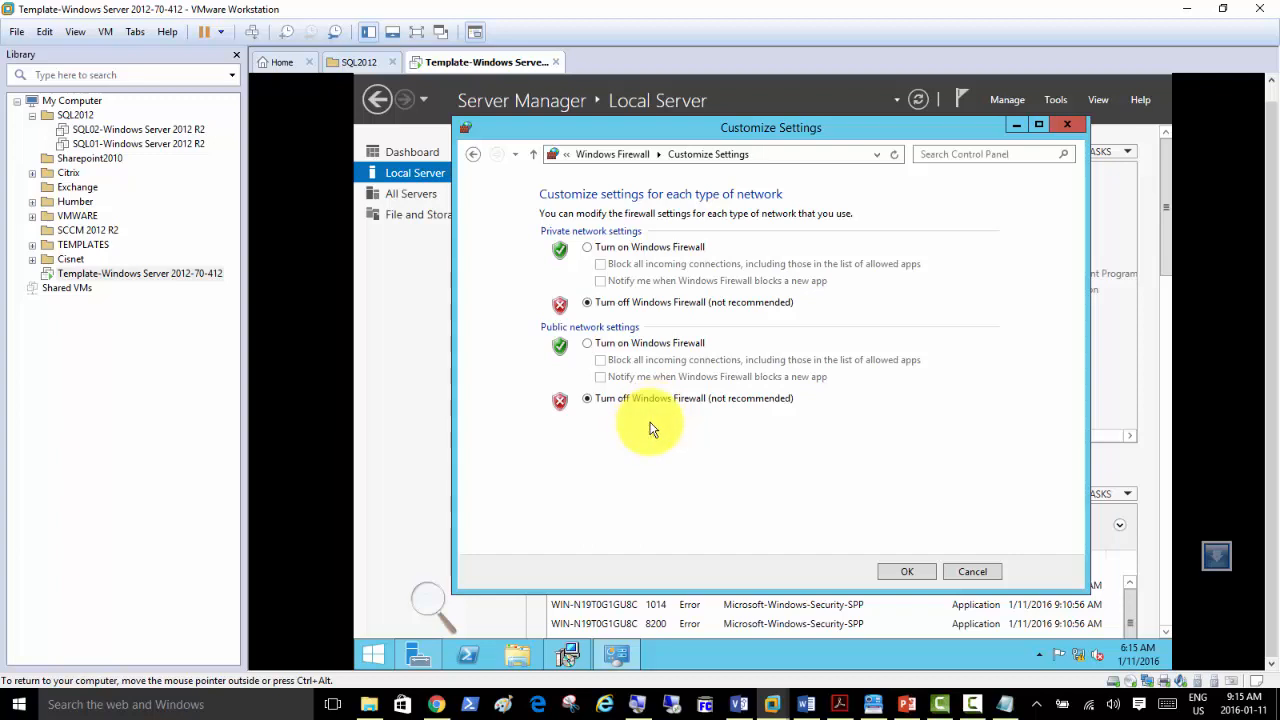
click(902, 573)
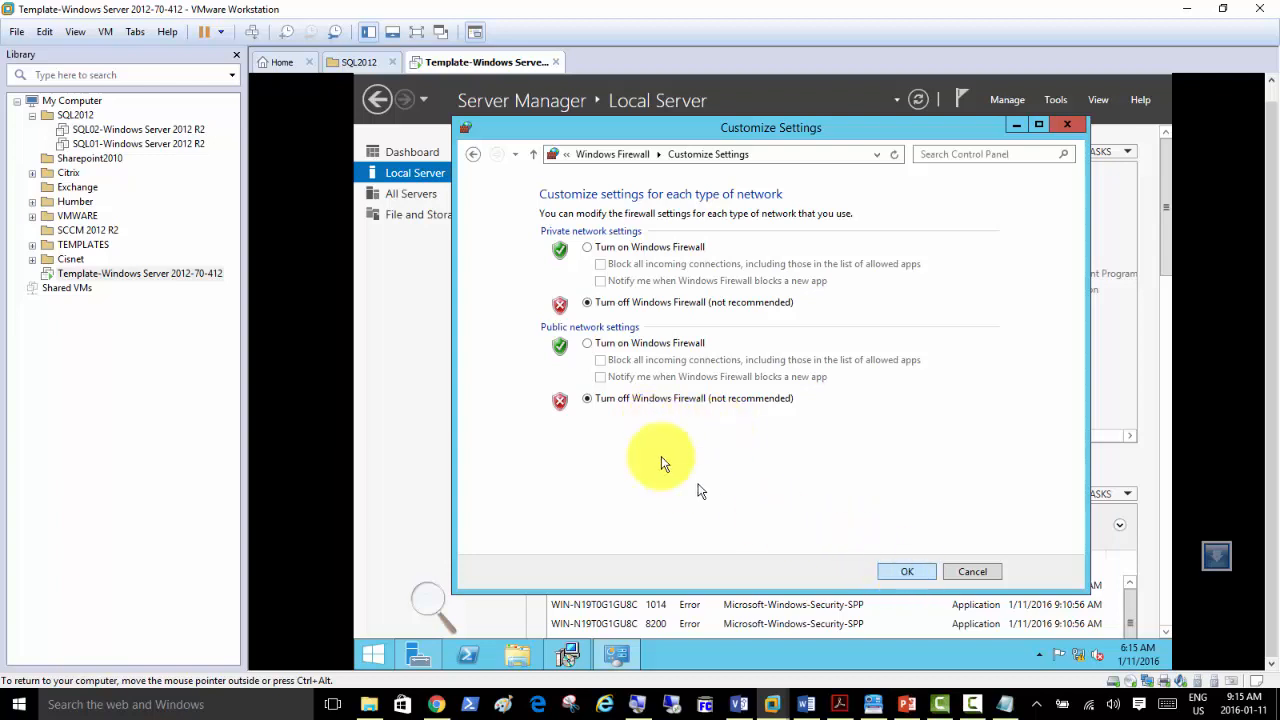
click(898, 572)
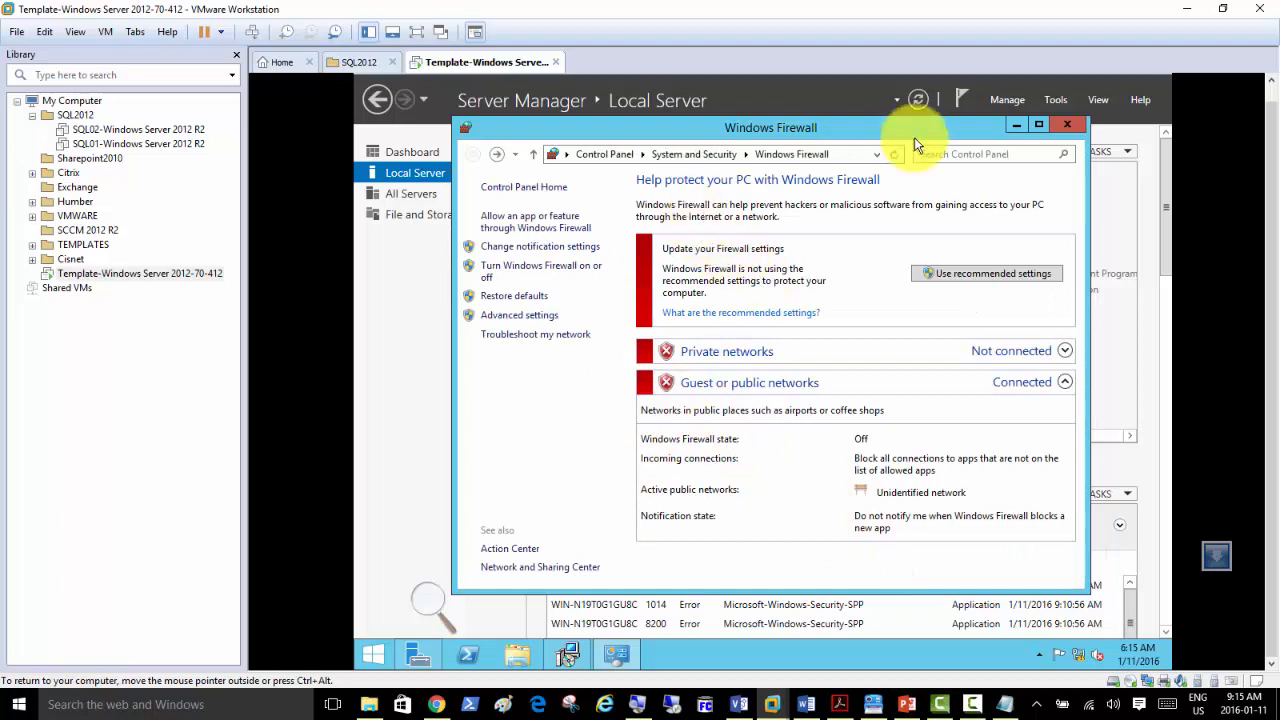
click(1015, 127)
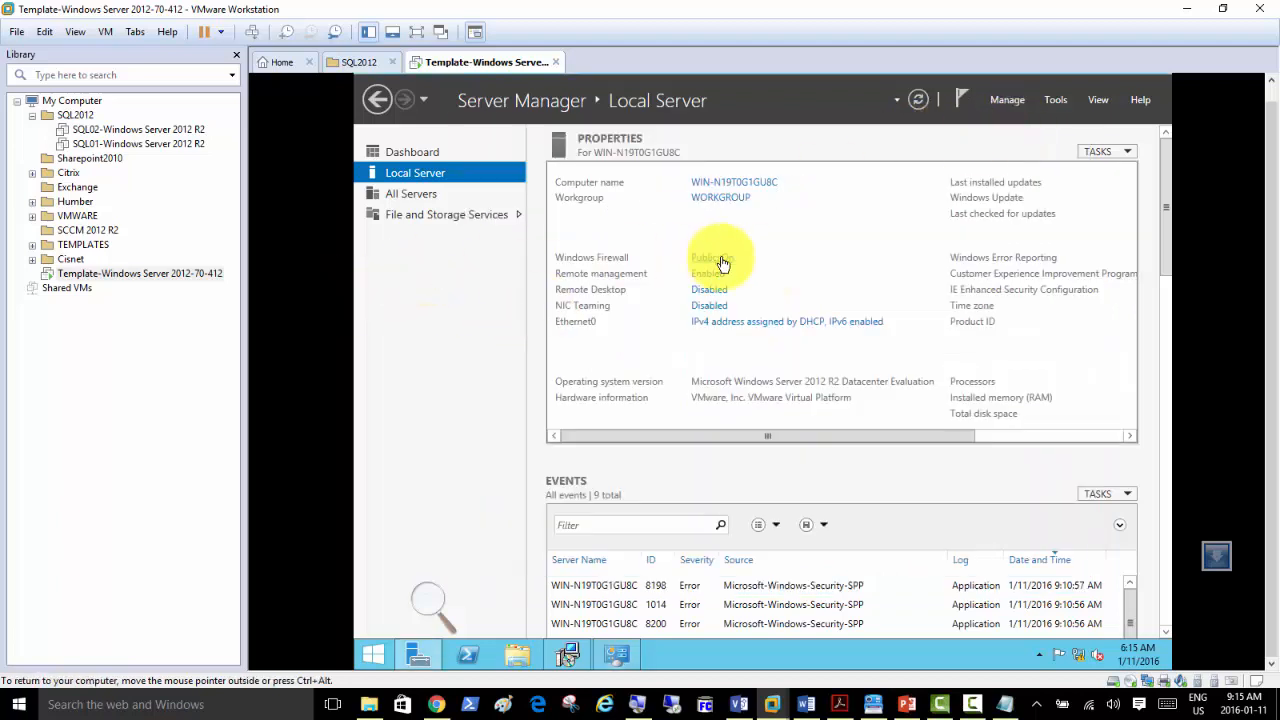
Set the server's time zone to Eastern Time (US & Canada).
click(986, 436)
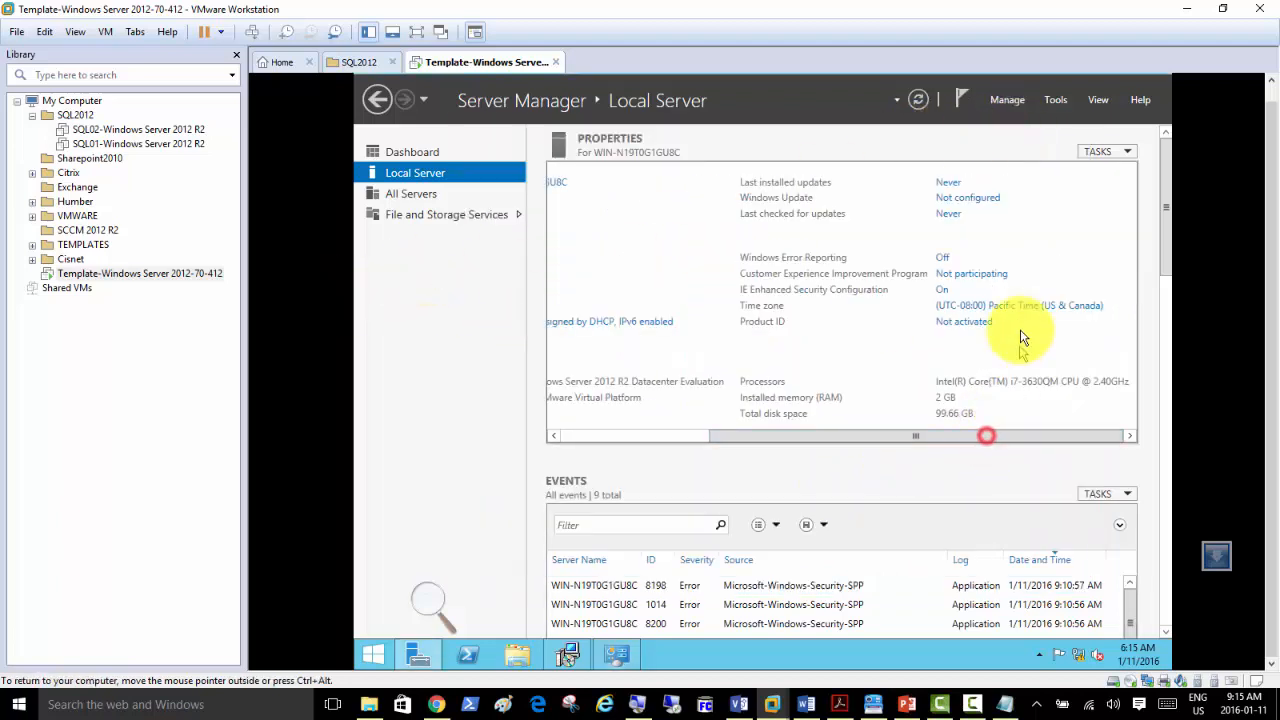
click(967, 307)
click(713, 371)
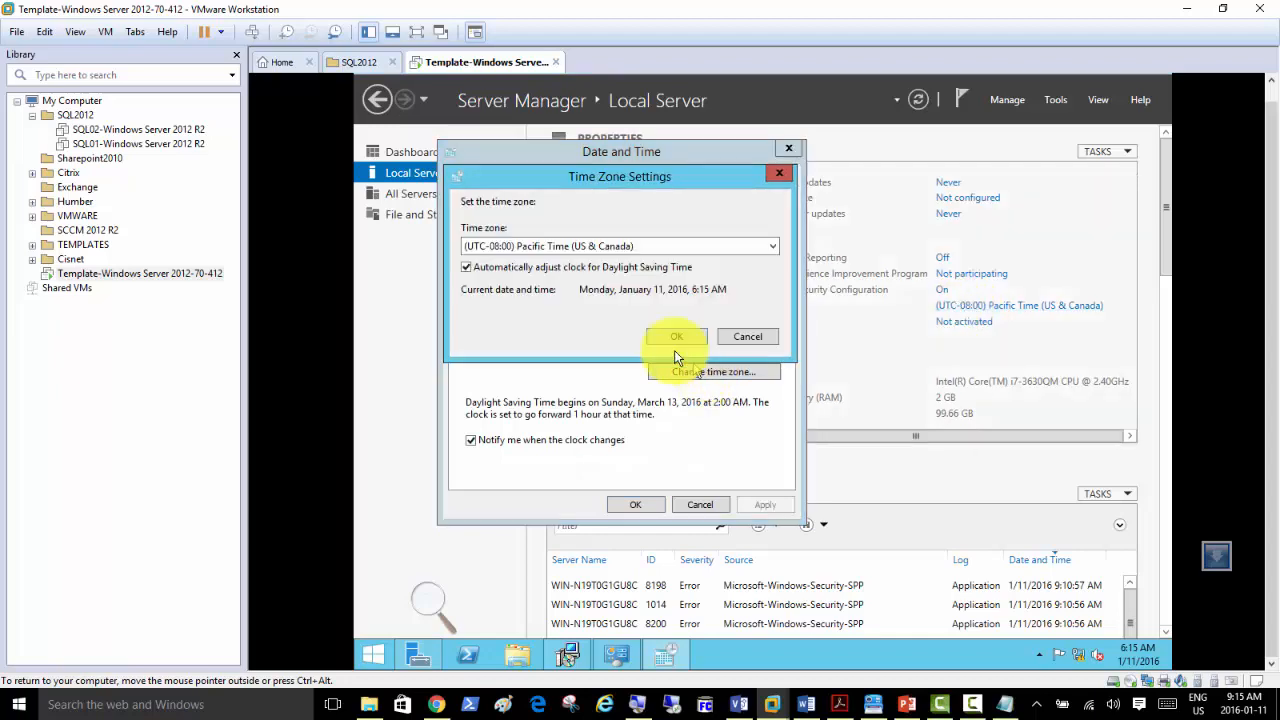
click(557, 247)
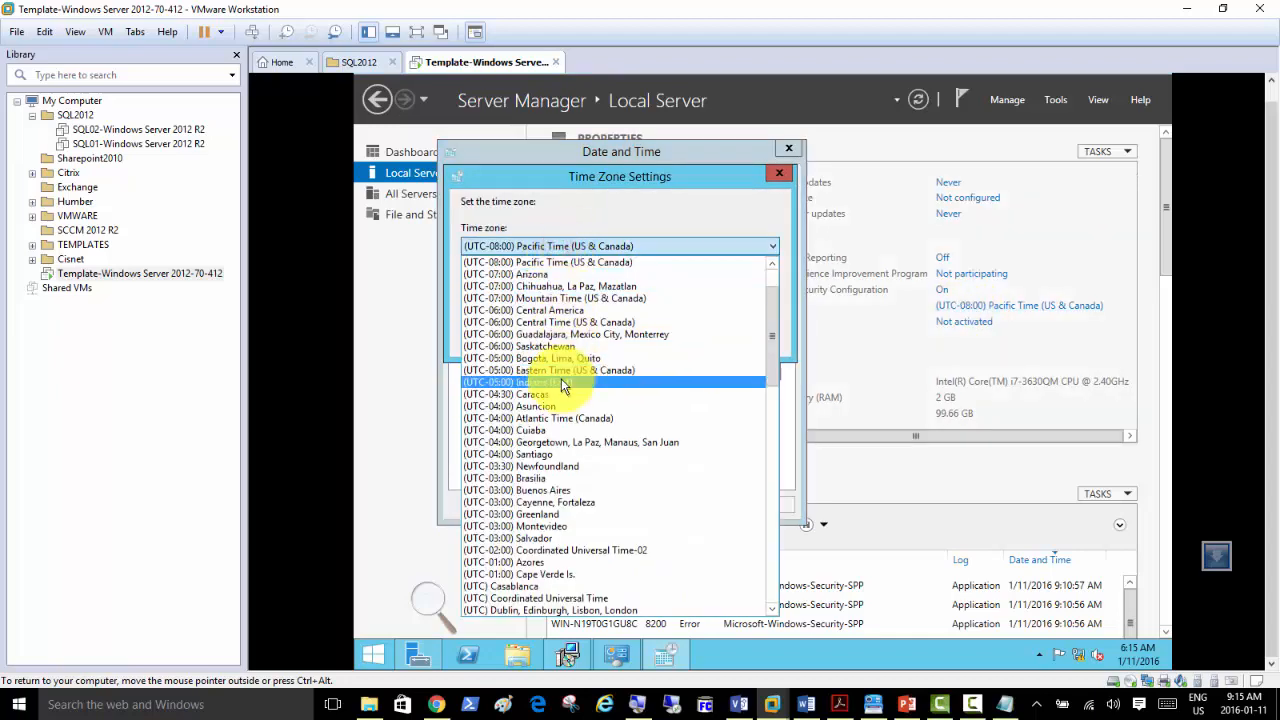
click(560, 371)
click(664, 341)
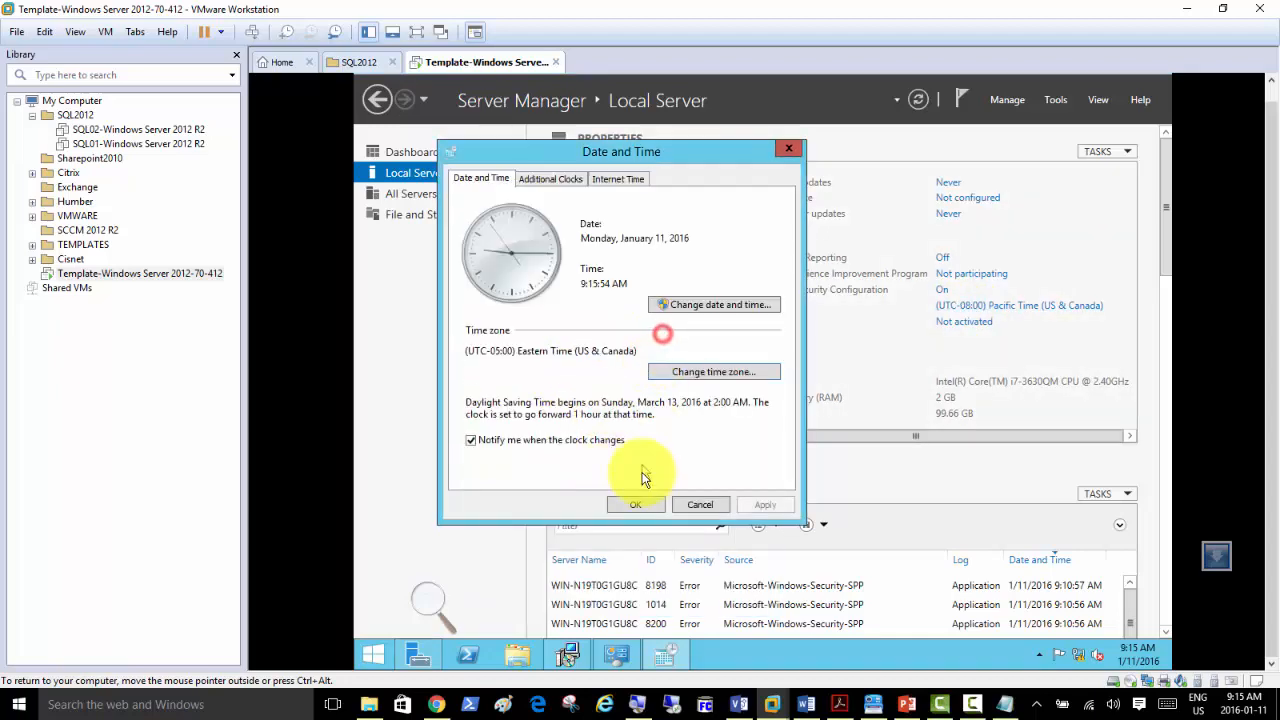
click(632, 506)
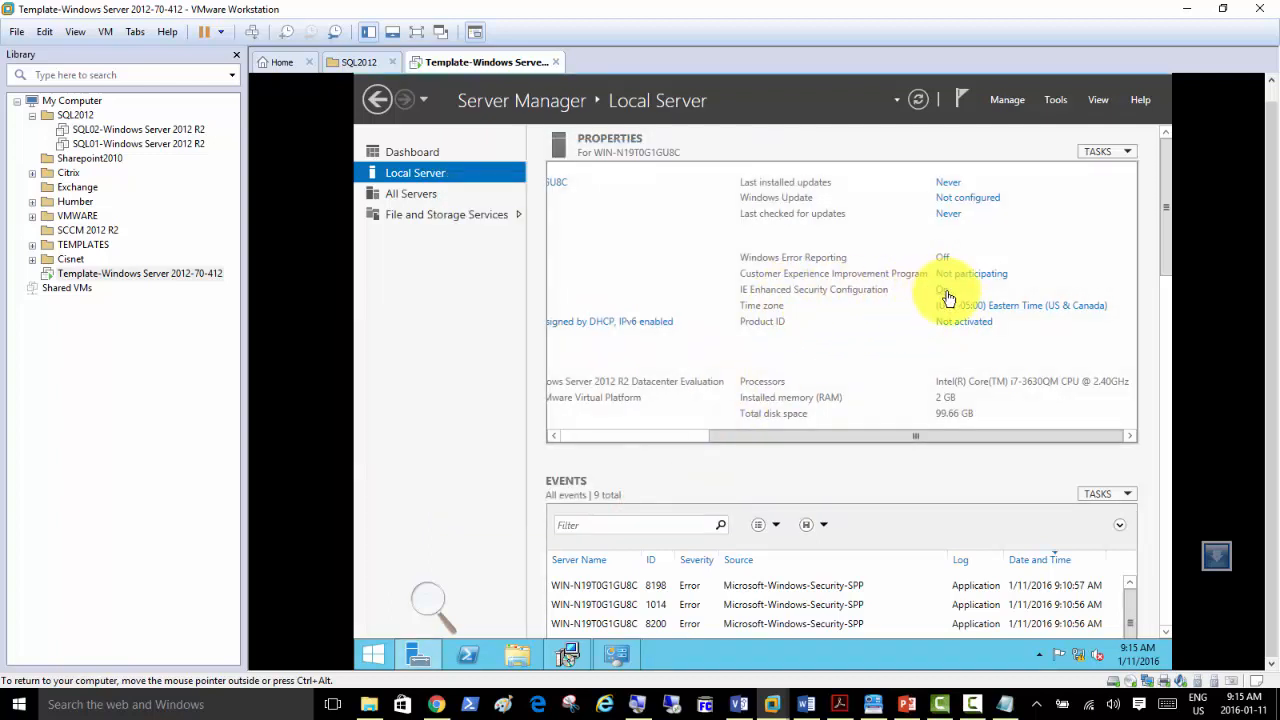
Turn IE Enhanced Security Configuration off for both Administrators and Users.
click(940, 291)
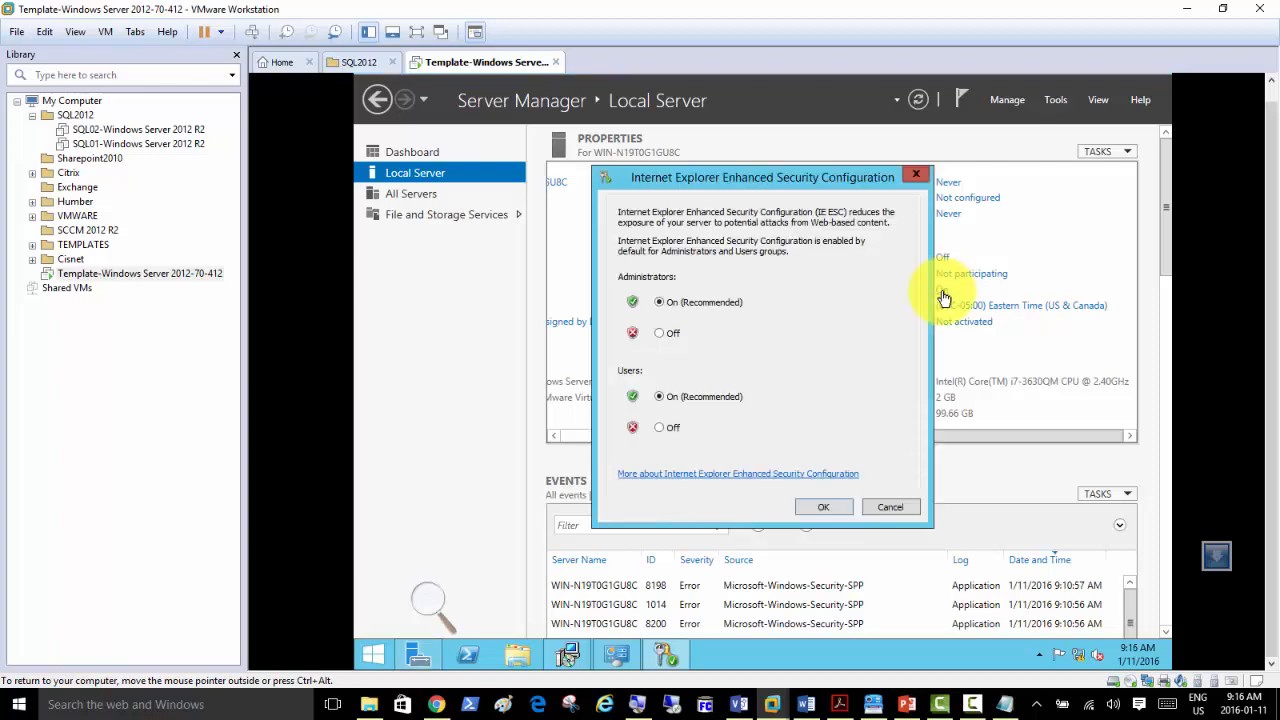
click(672, 336)
click(672, 428)
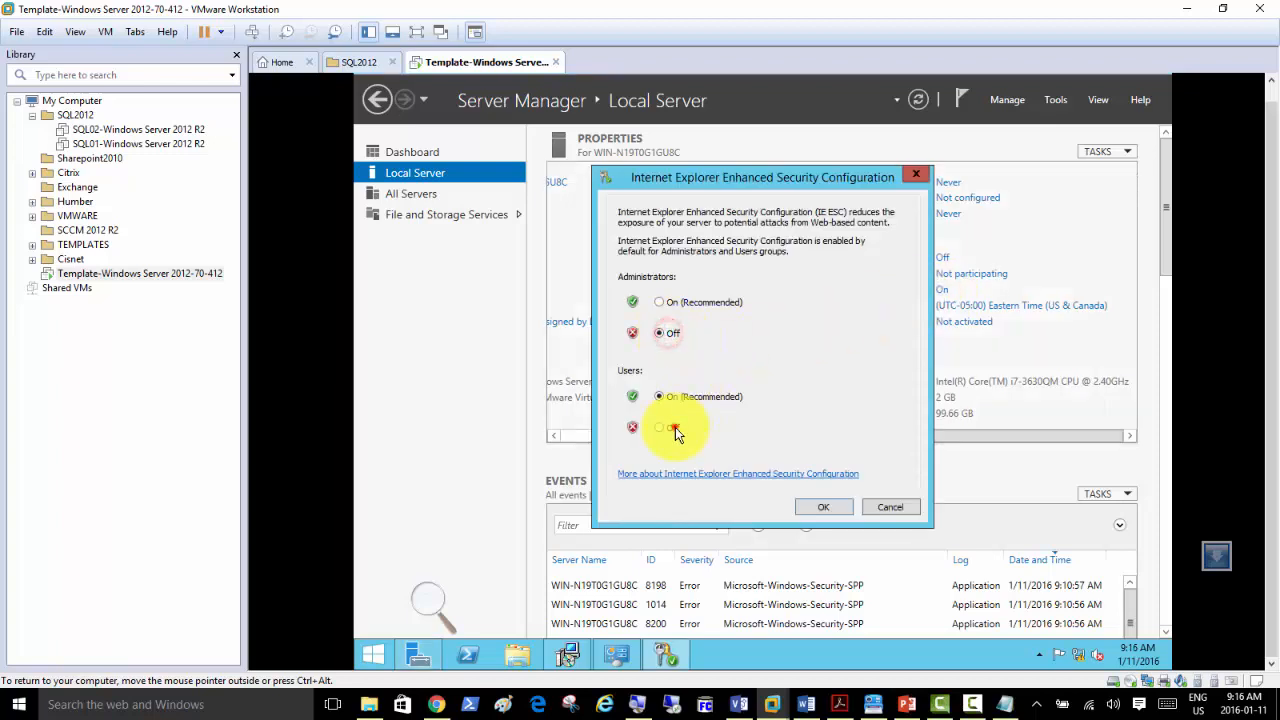
click(820, 508)
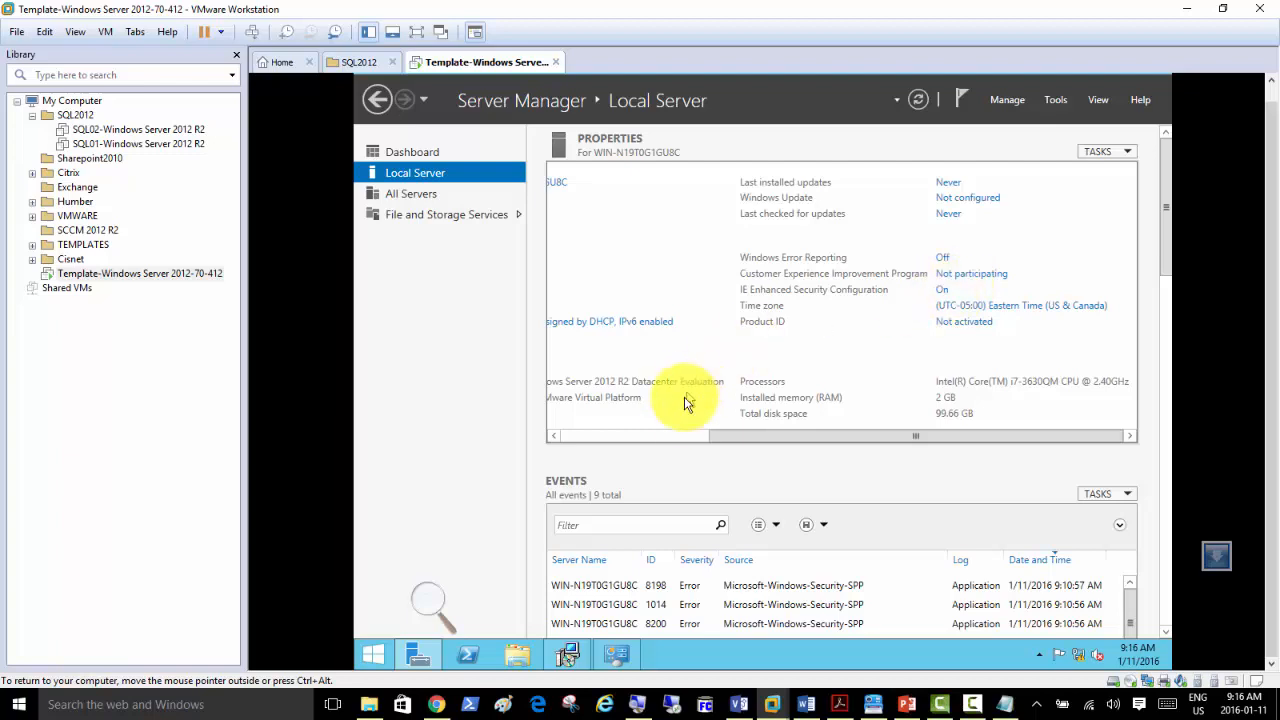
click(690, 438)
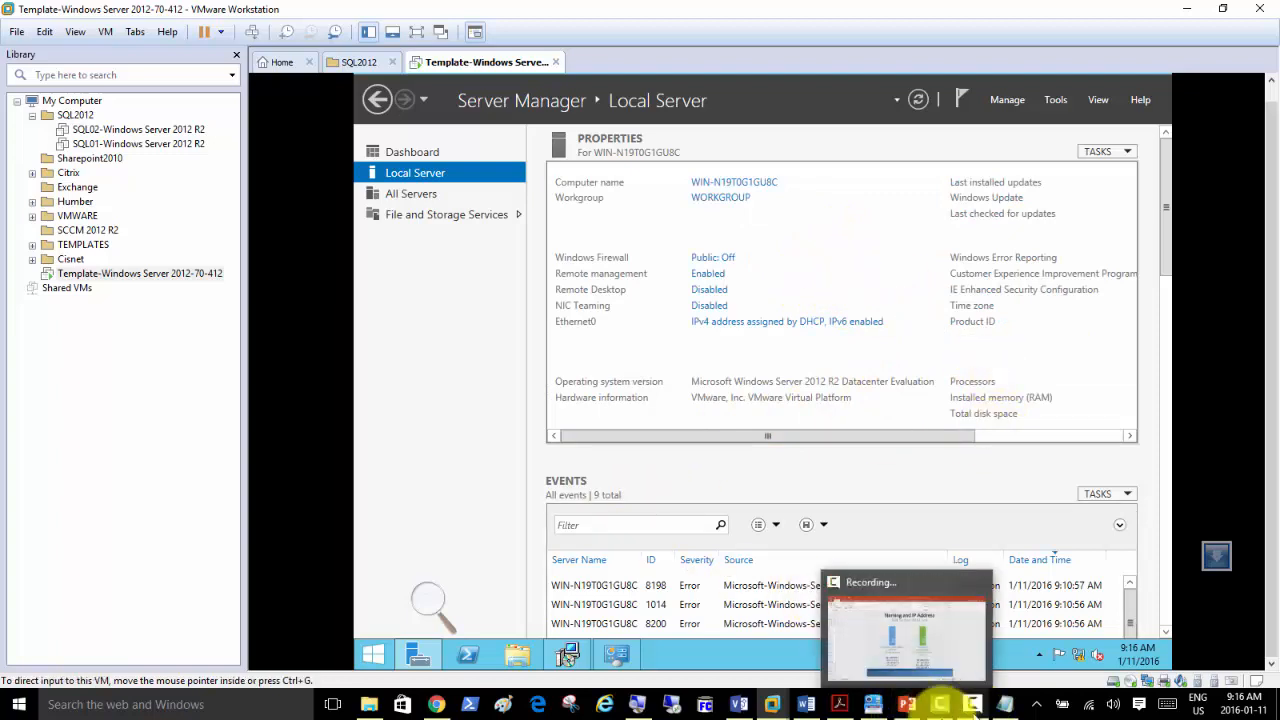
click(432, 702)
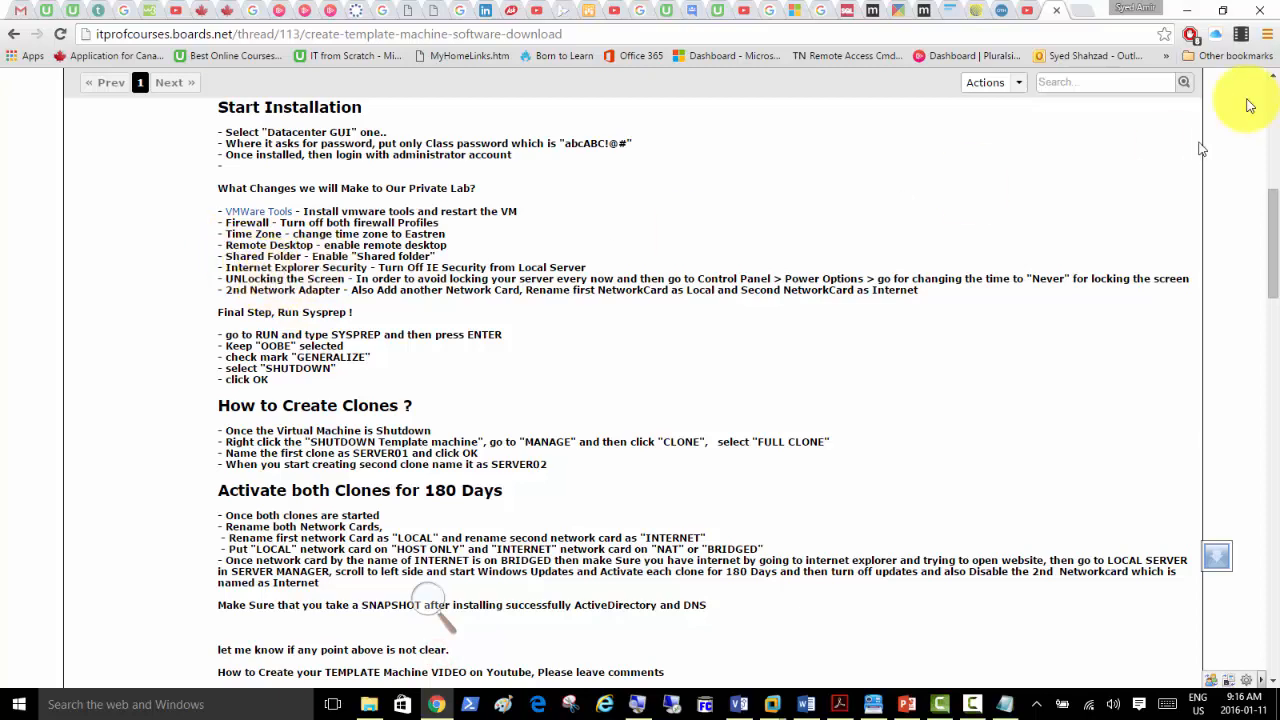
click(1186, 11)
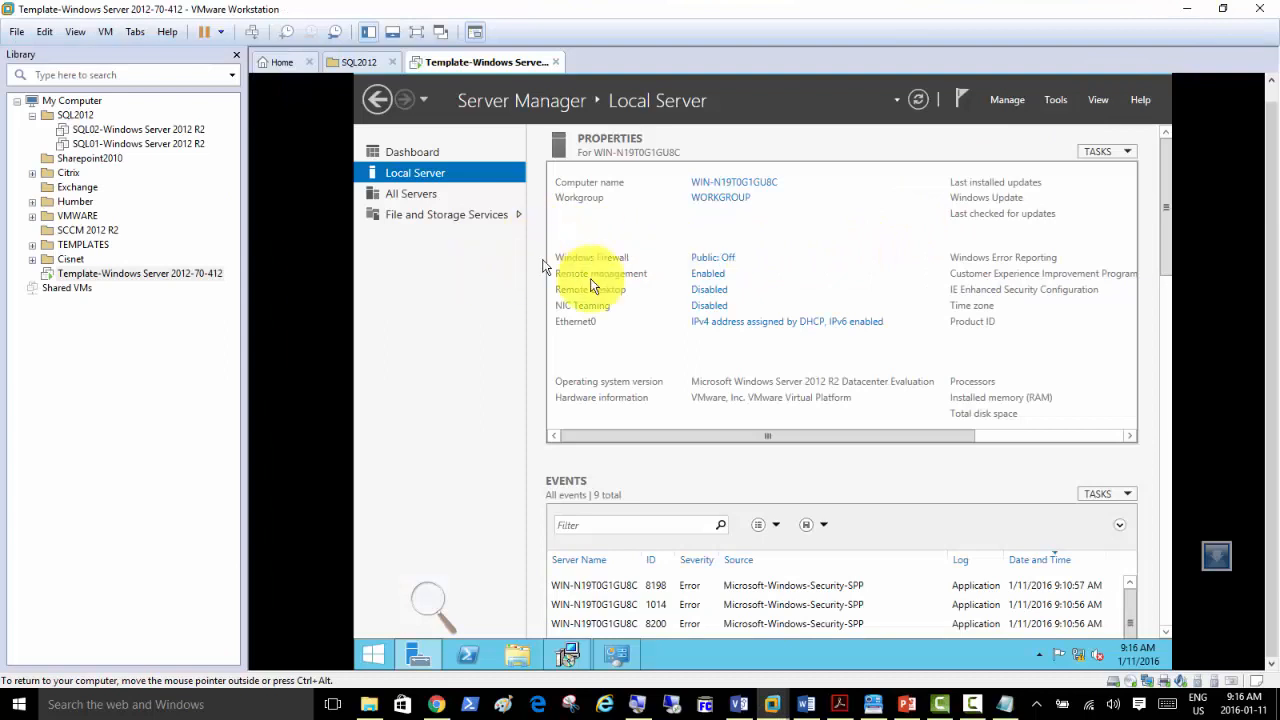
Postpone the pending computer restart with Restart Later.
click(712, 288)
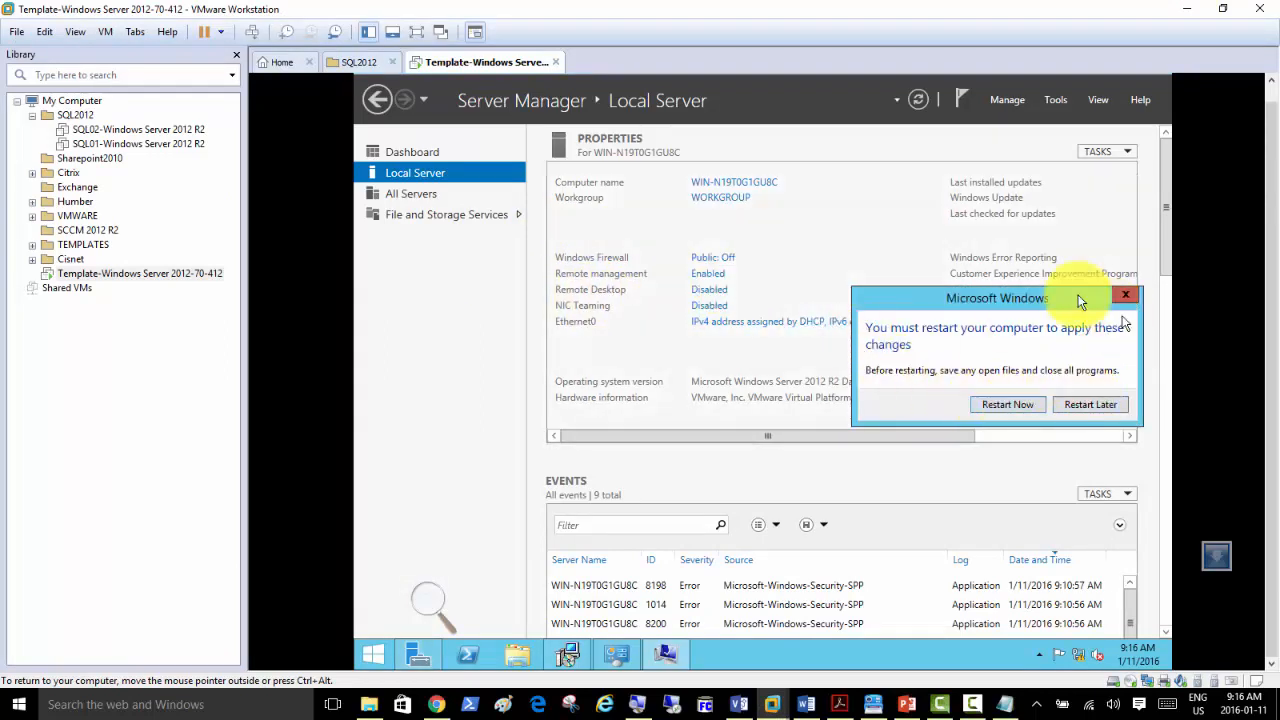
drag(1024, 294, 1023, 311)
click(1090, 421)
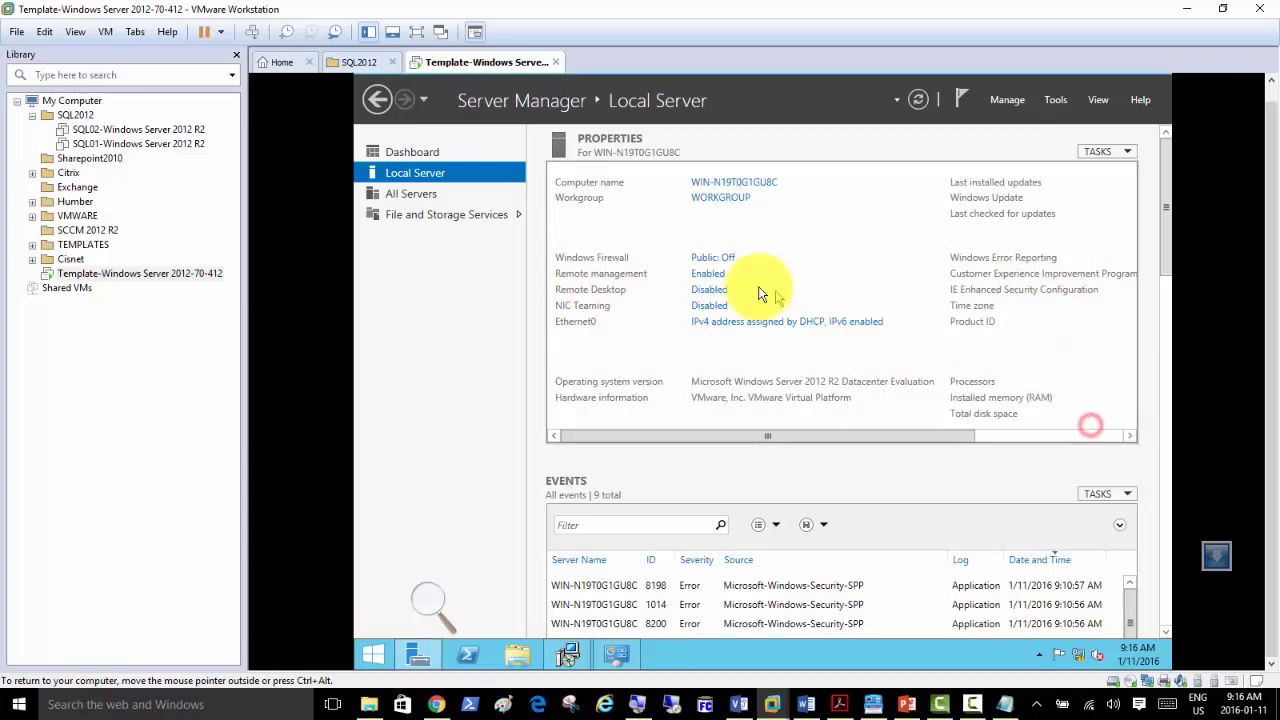
Allow remote desktop connections to this server, accepting the firewall exception warning.
click(700, 292)
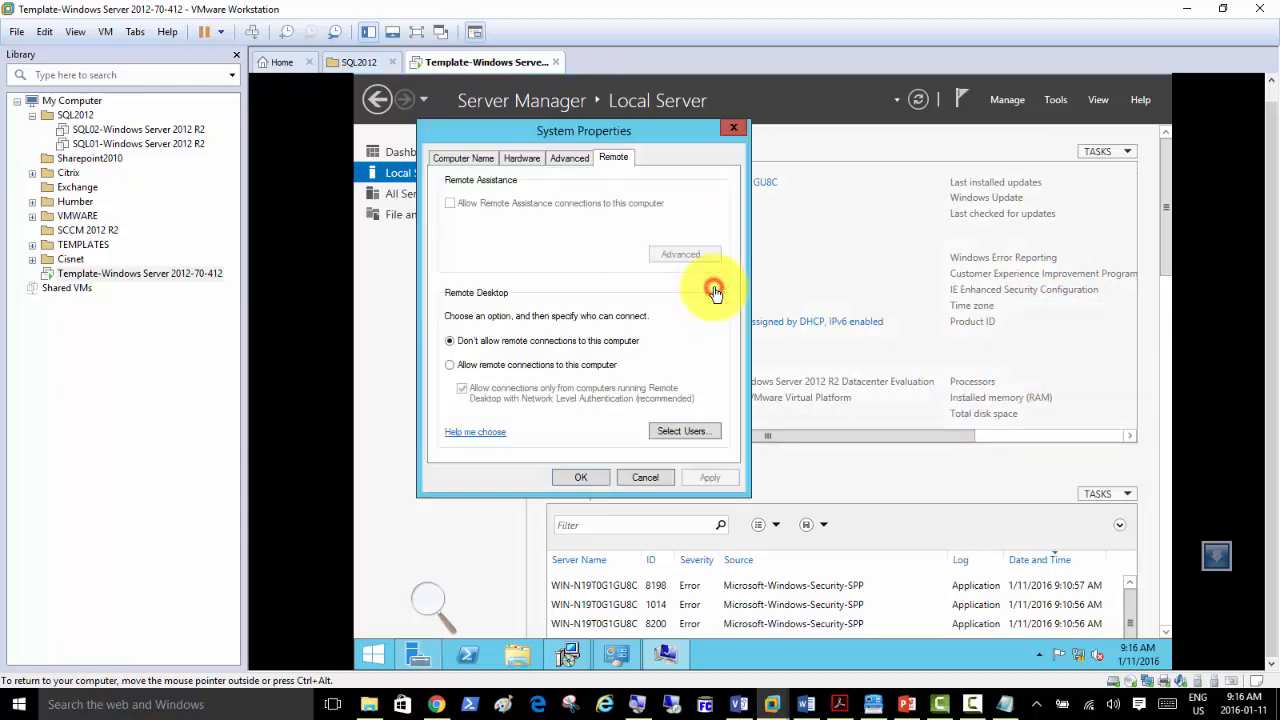
click(519, 372)
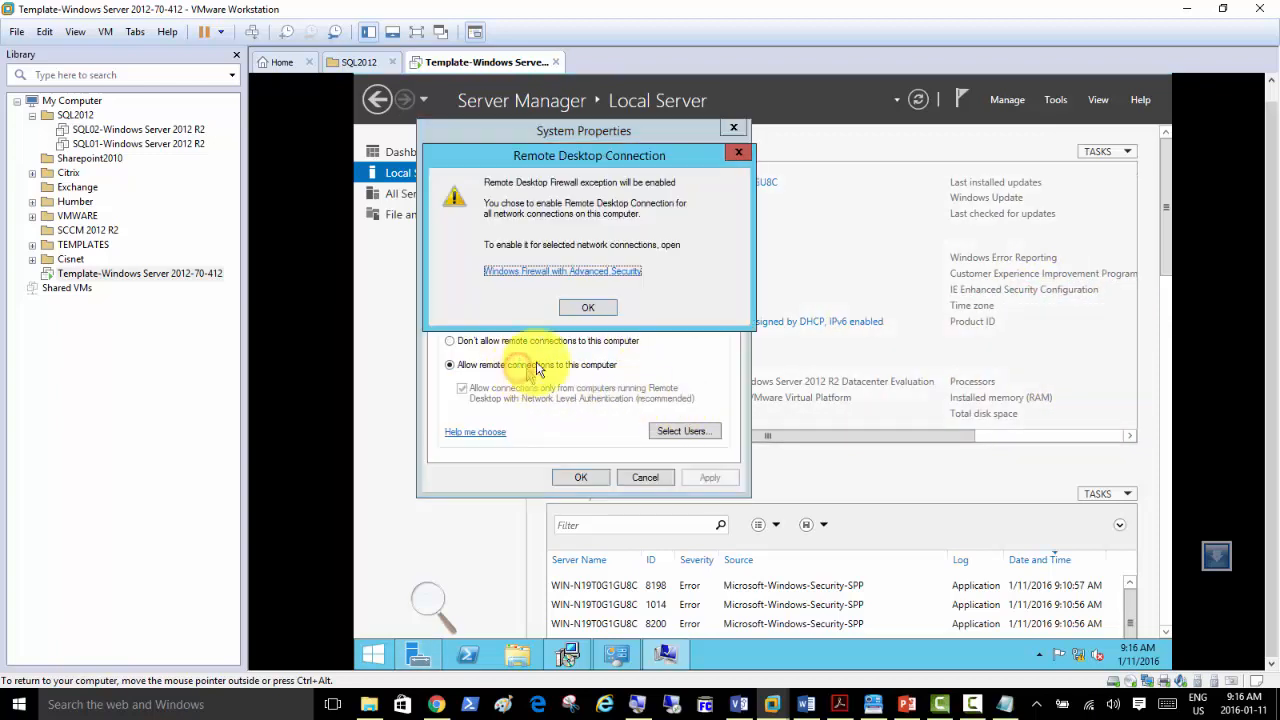
click(583, 307)
click(582, 478)
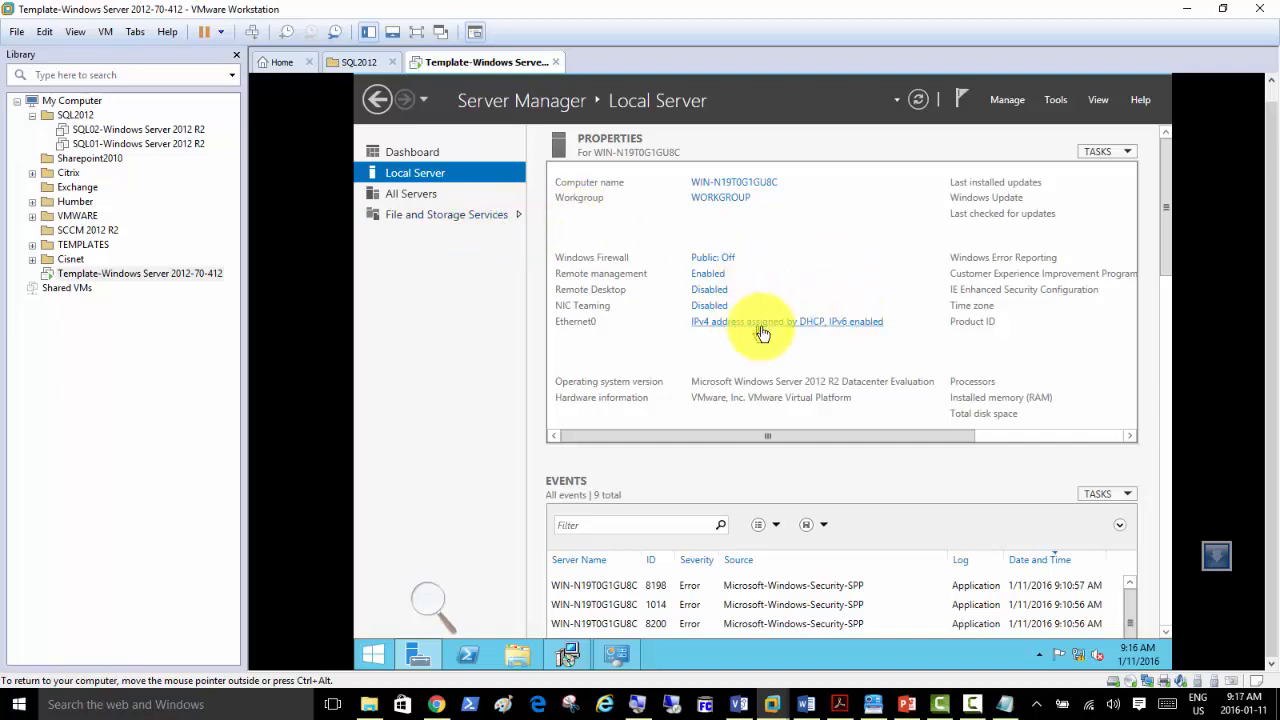
In Control Panel's Power Options, set the Balanced plan's Turn off the display to Never and save.
click(377, 658)
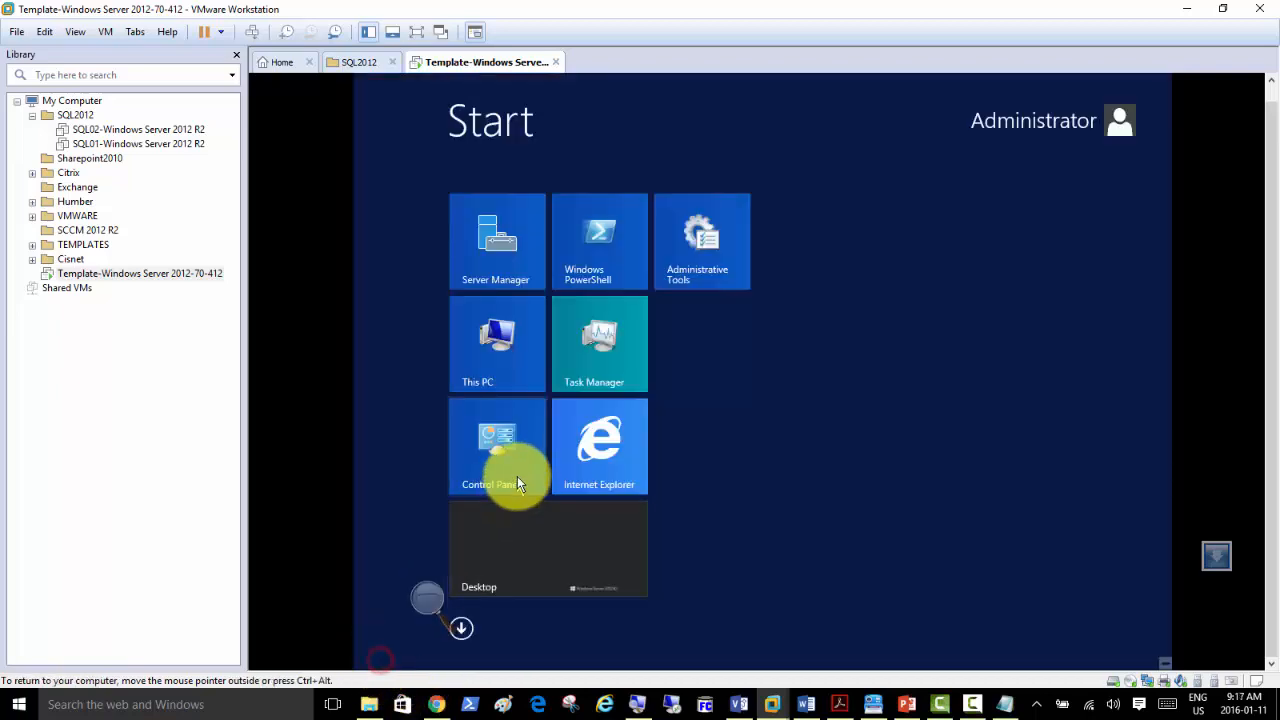
click(491, 450)
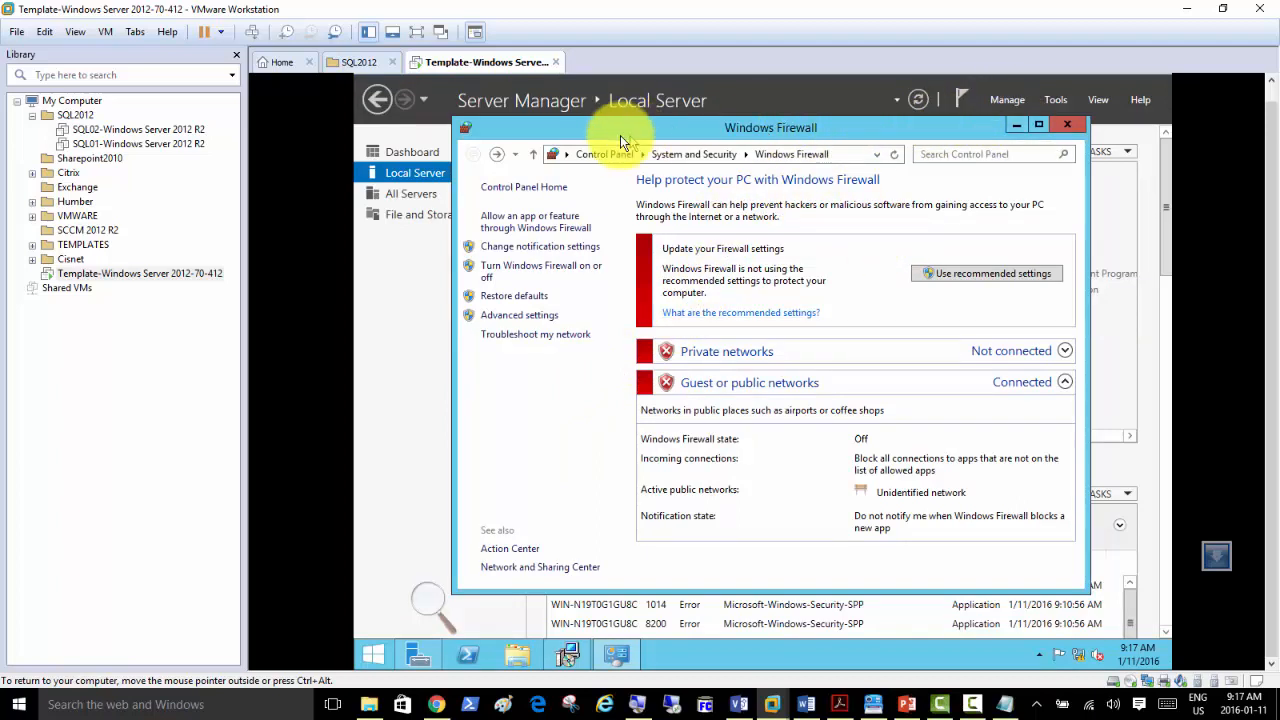
click(598, 156)
click(602, 236)
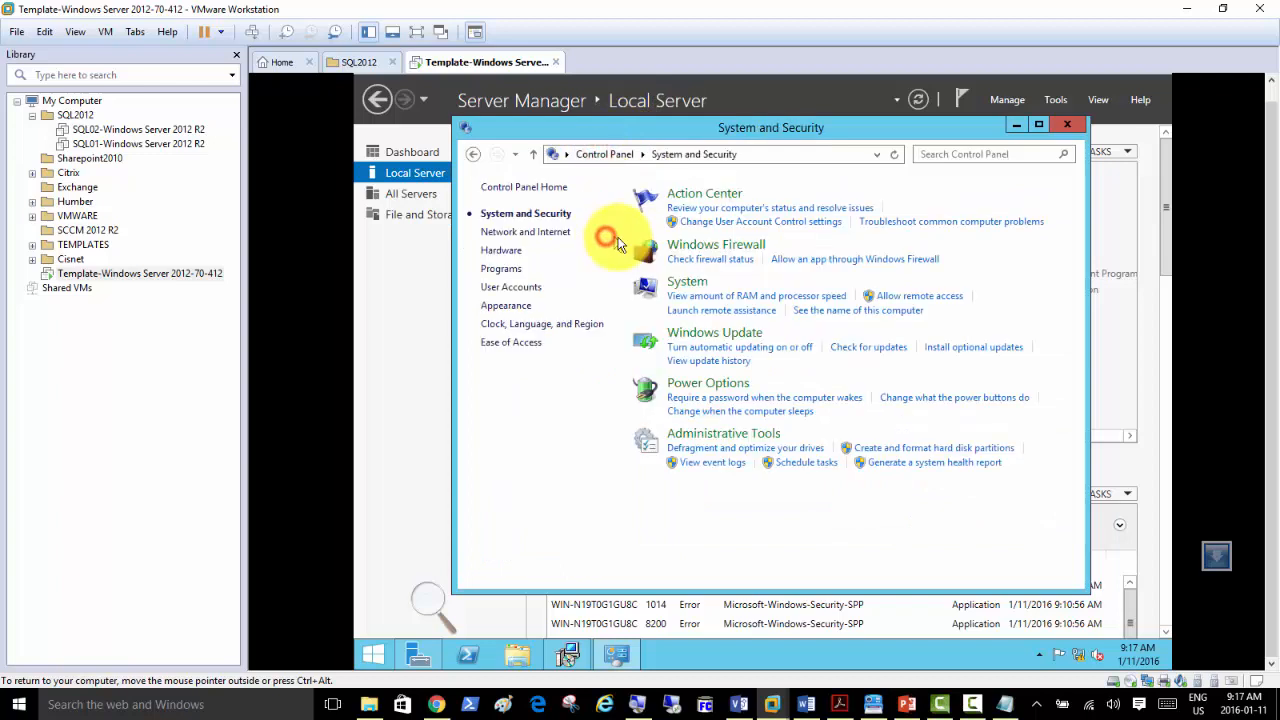
click(707, 389)
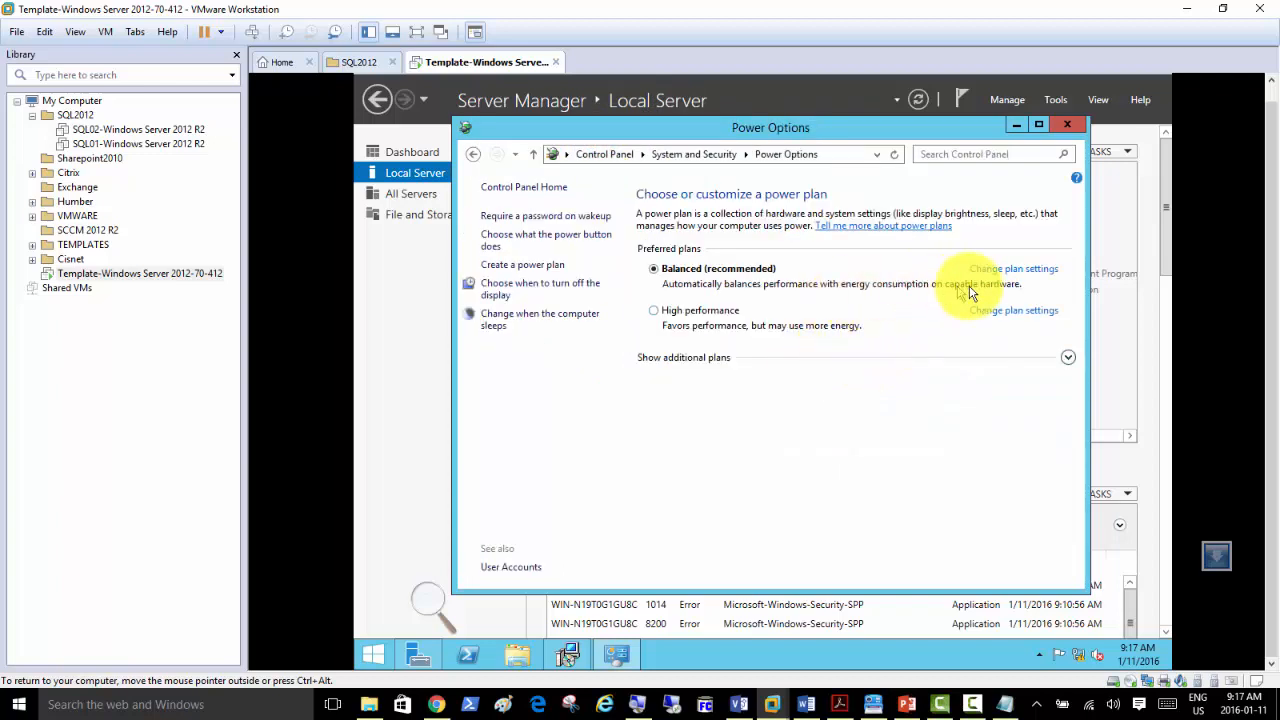
click(1013, 272)
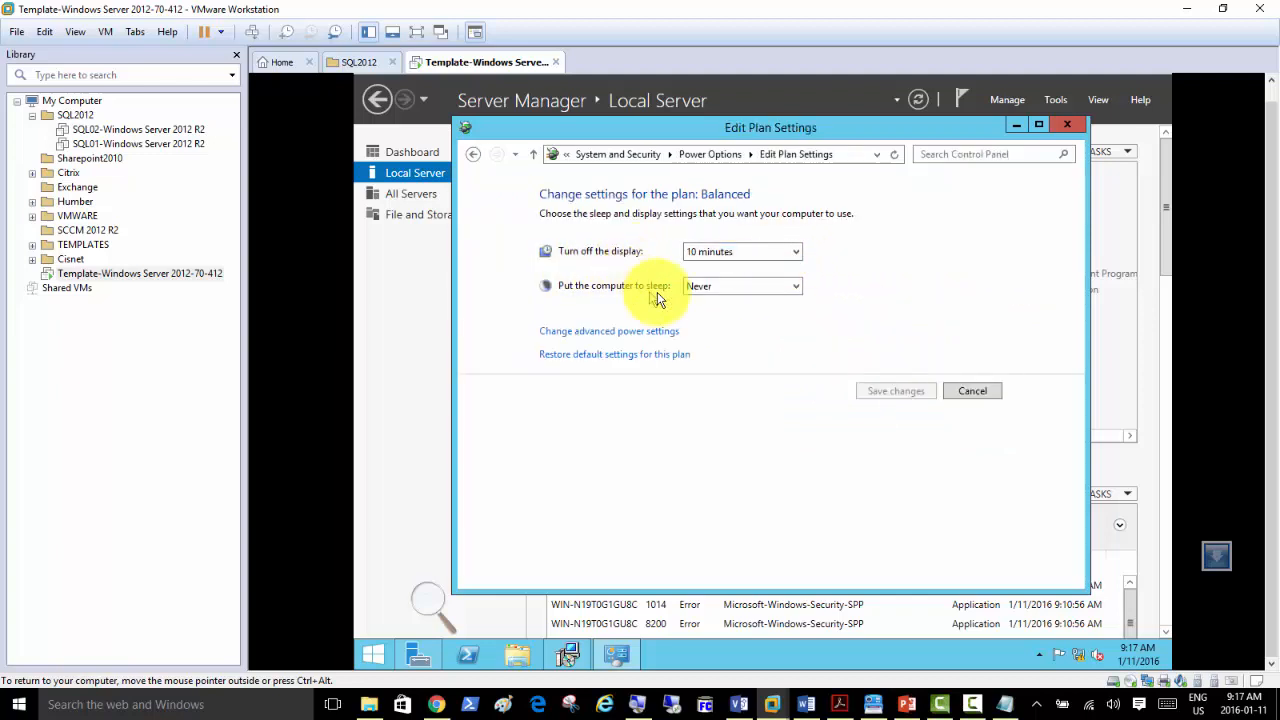
click(716, 252)
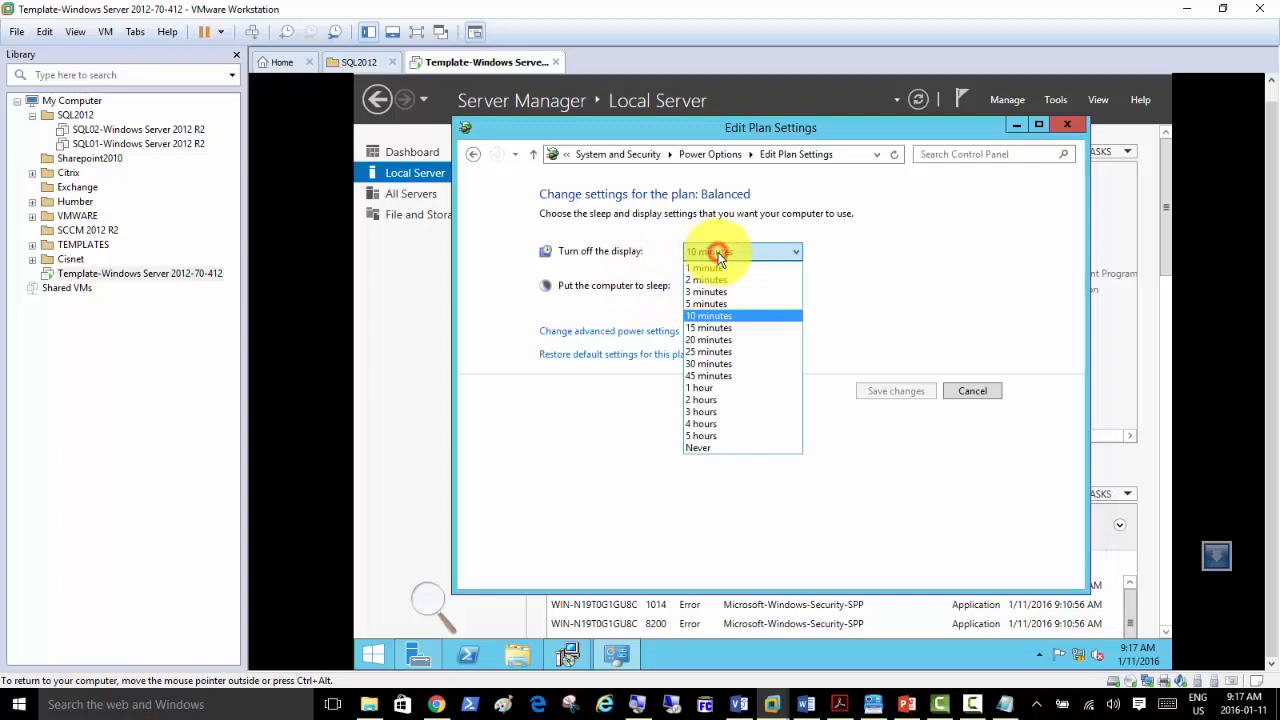
click(704, 448)
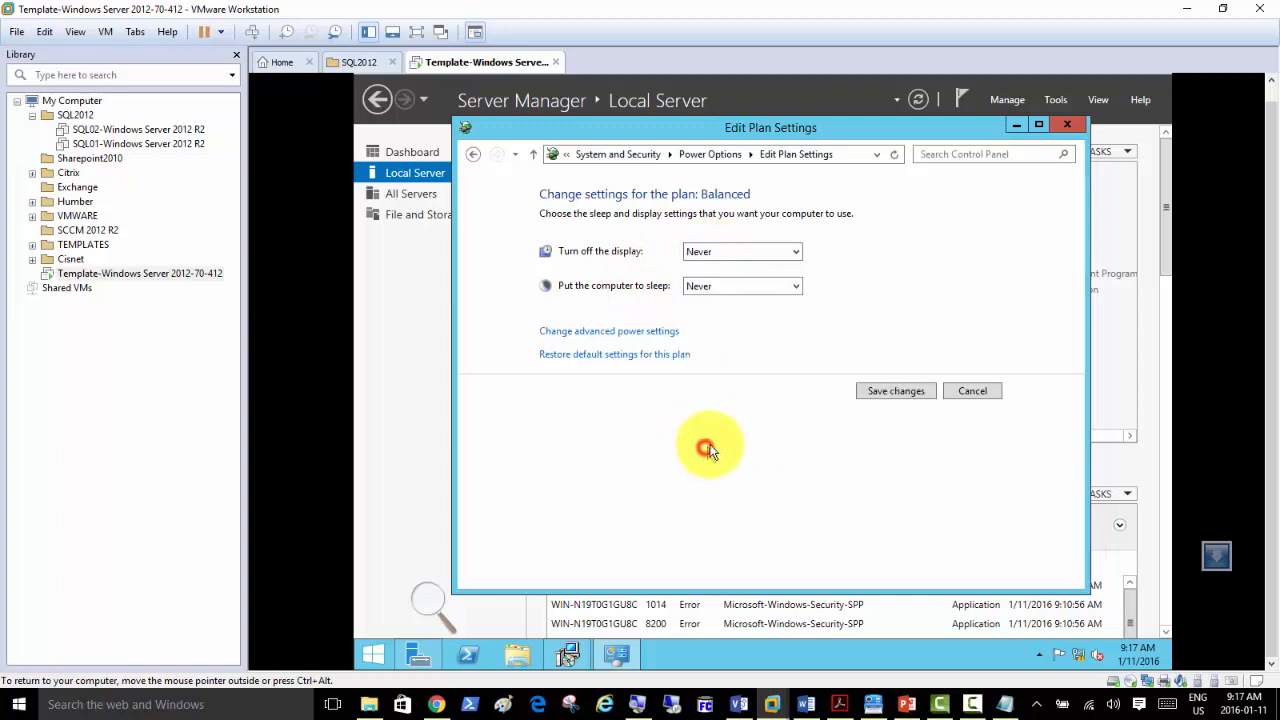
click(897, 394)
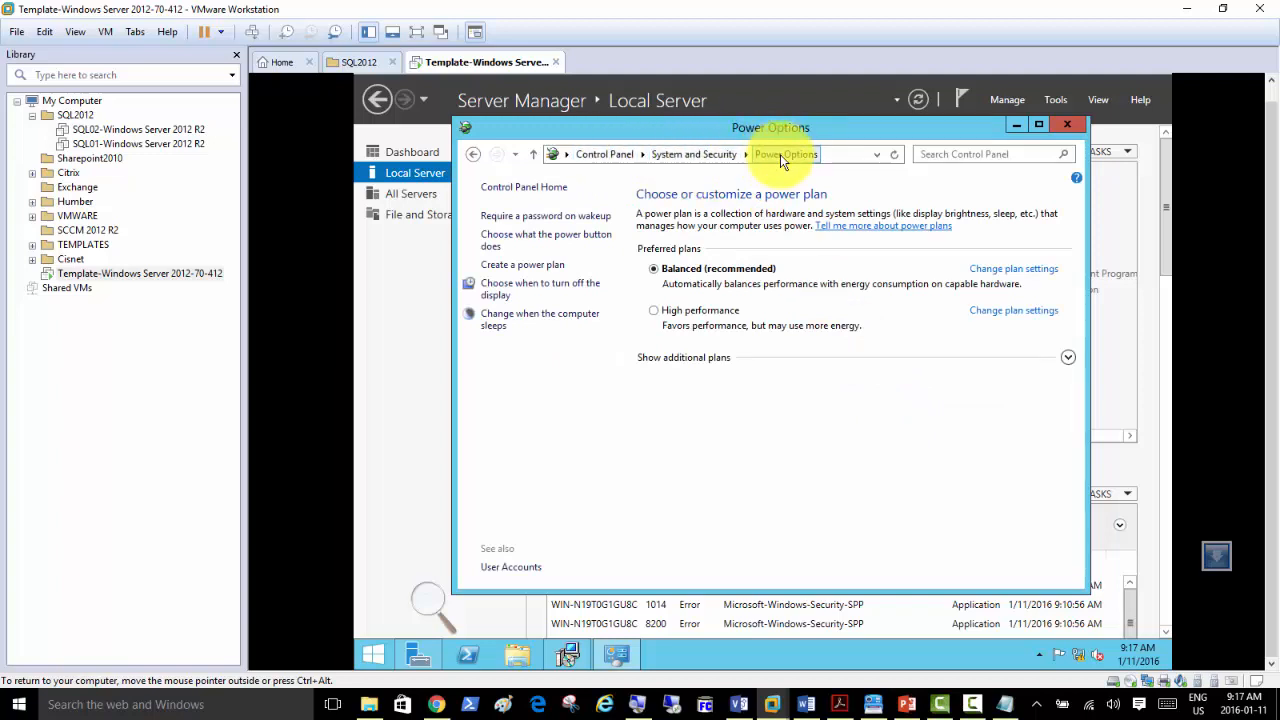
Recheck the Balanced plan settings, then return to Server Manager.
click(1016, 278)
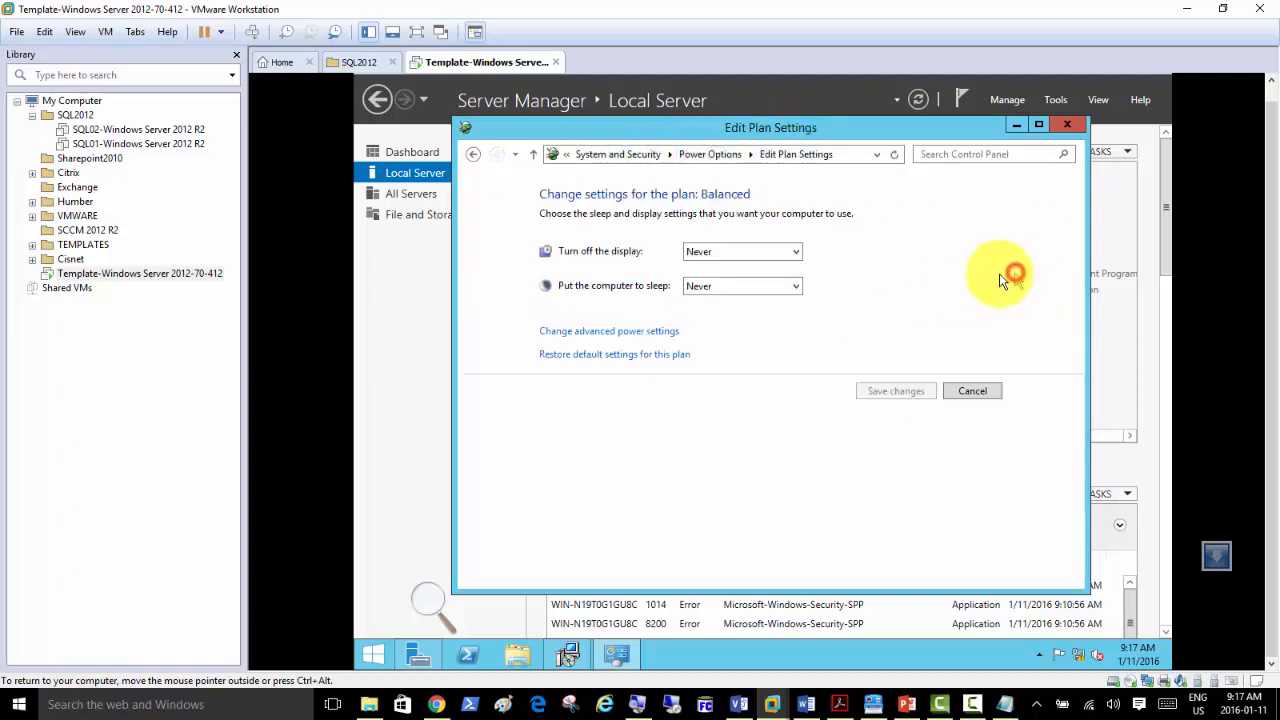
click(972, 390)
click(592, 155)
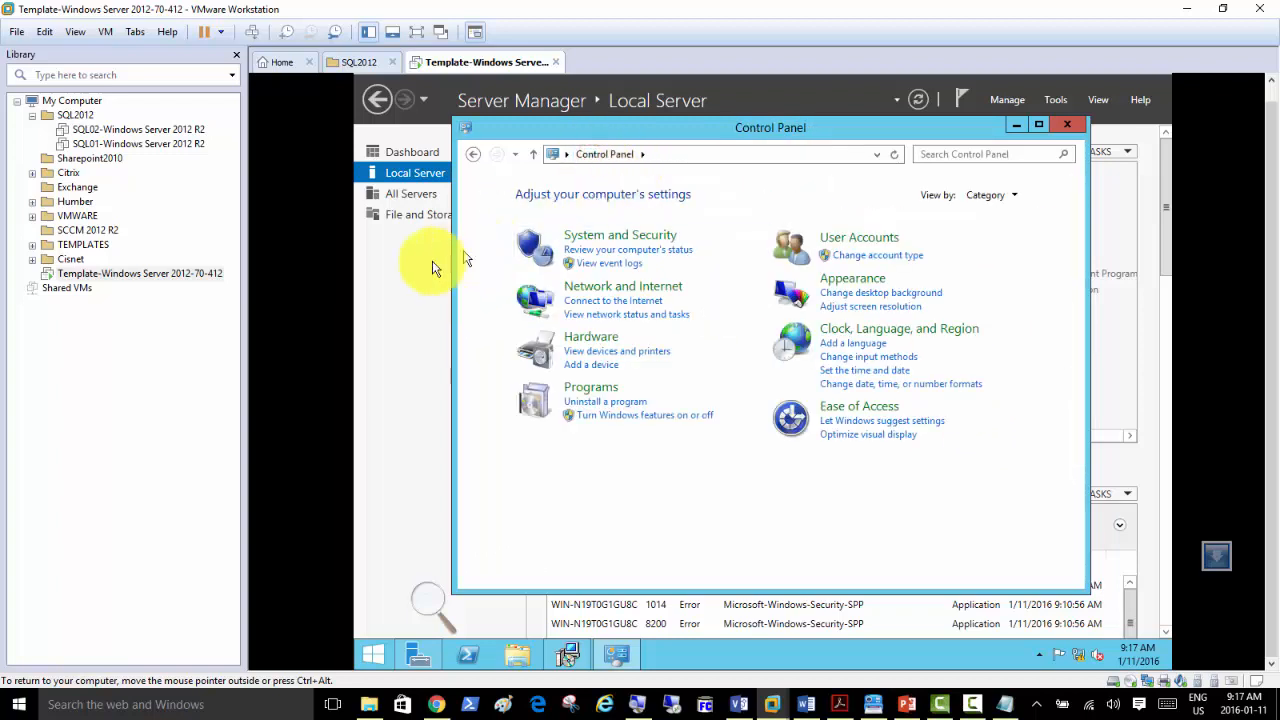
click(393, 290)
Set the template VM's shared folders to Always enabled and map them as a guest network drive.
right_click(430, 62)
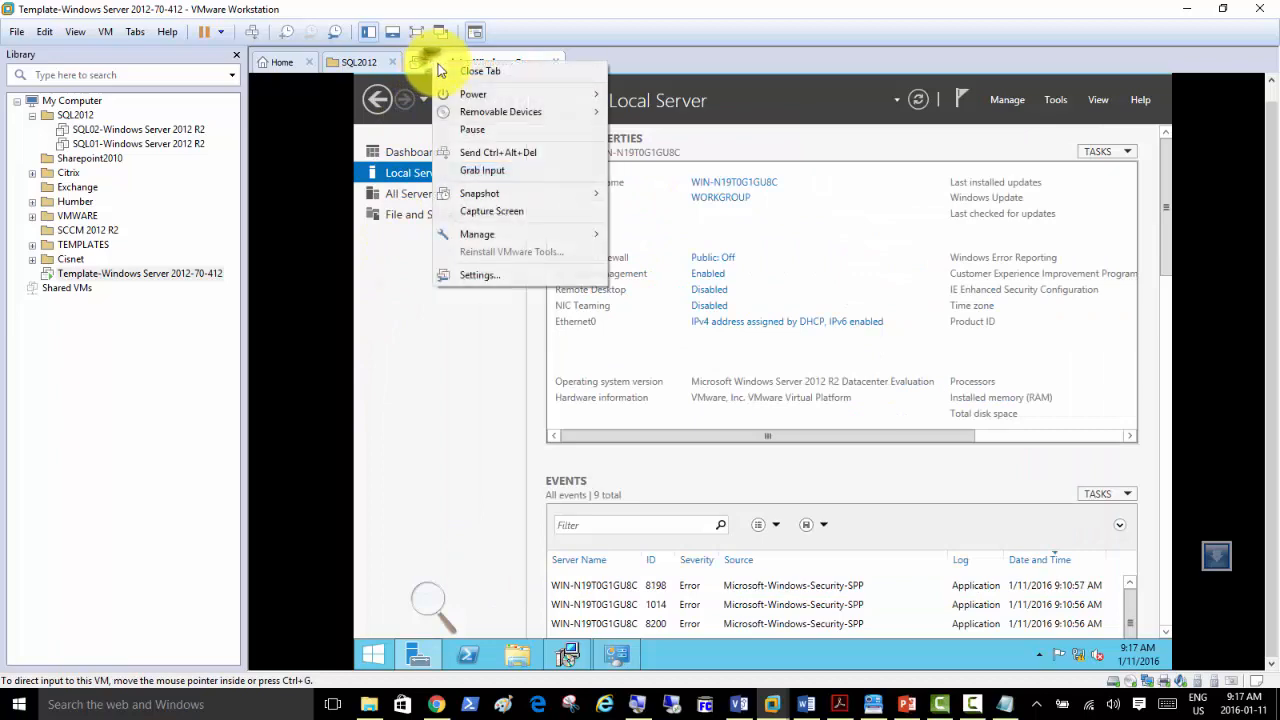
click(489, 278)
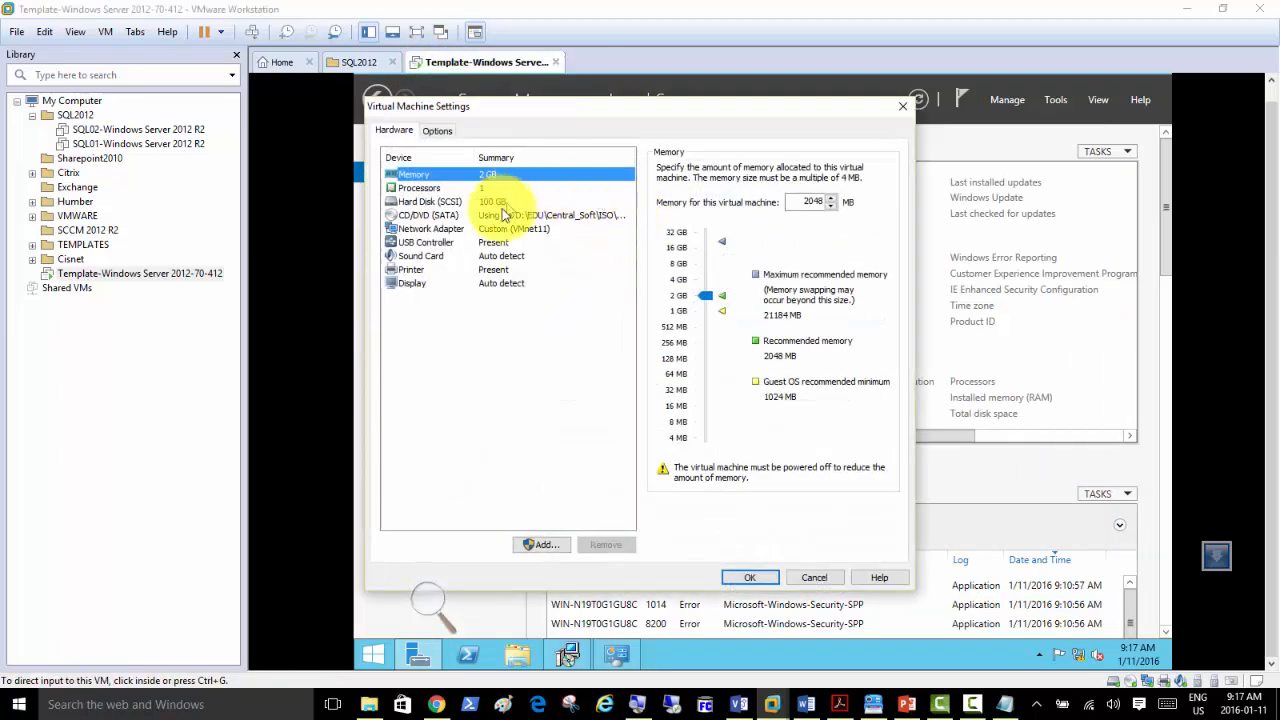
click(436, 131)
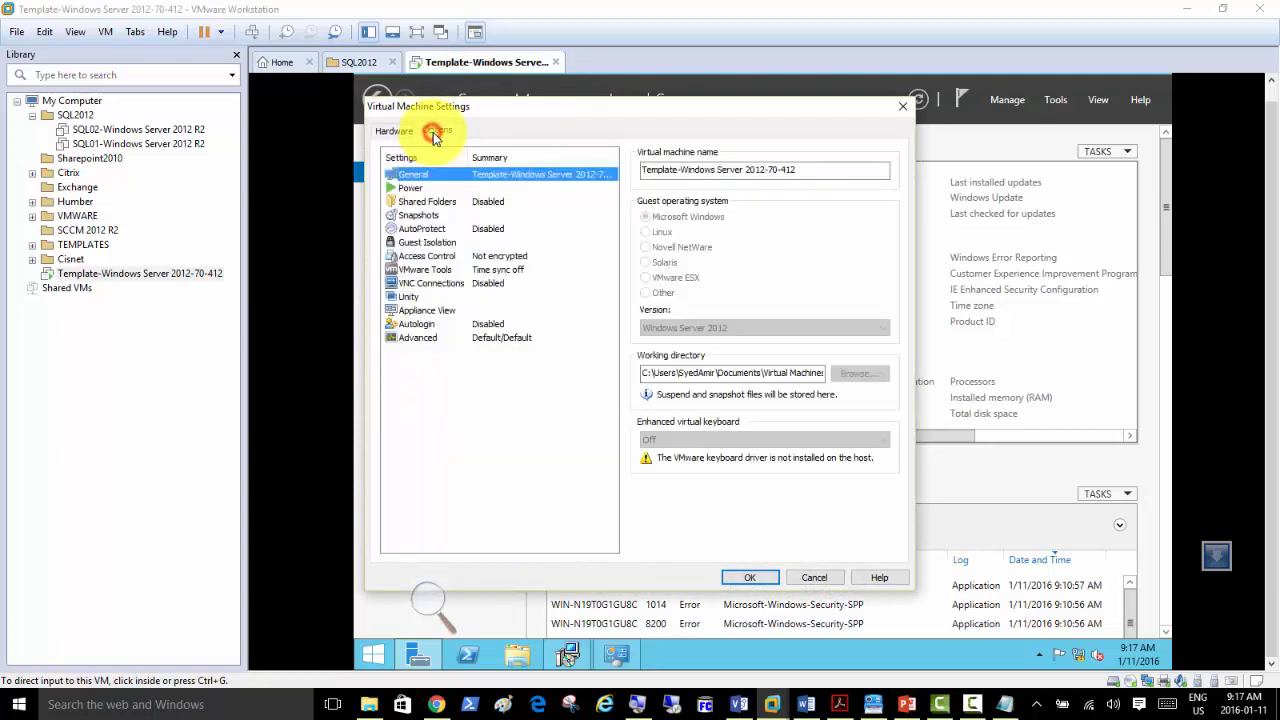
click(446, 204)
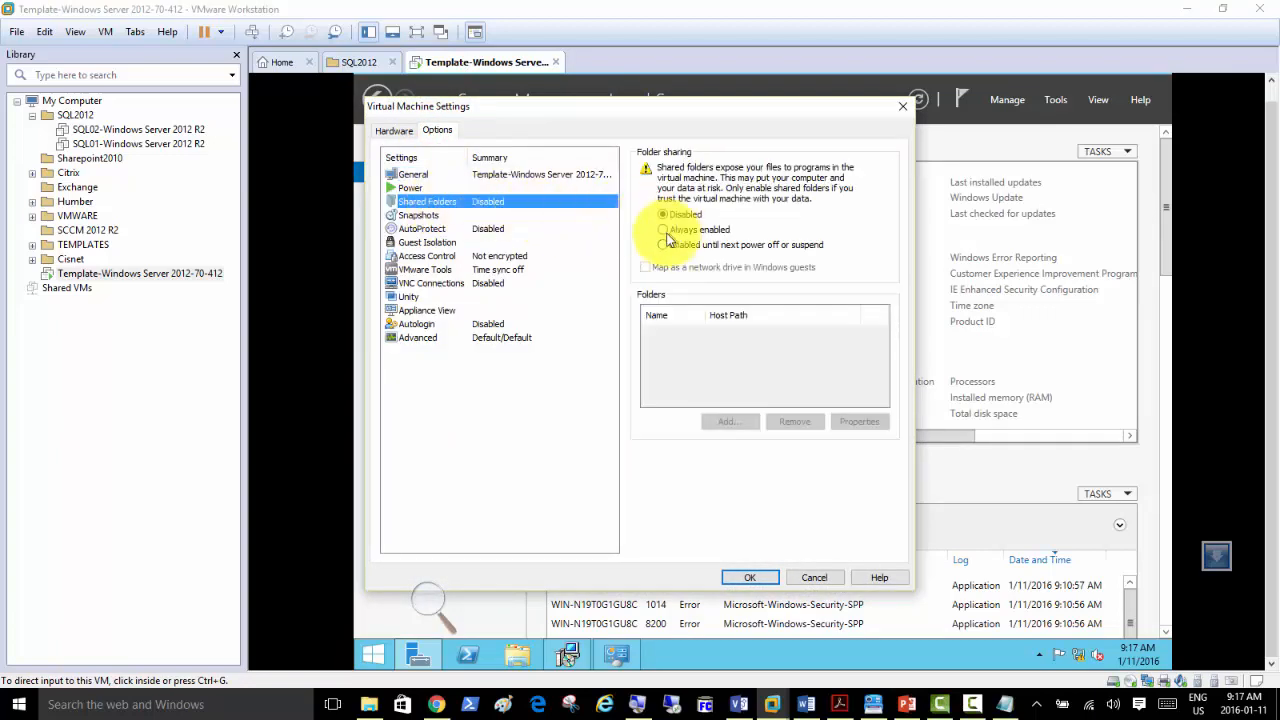
click(663, 231)
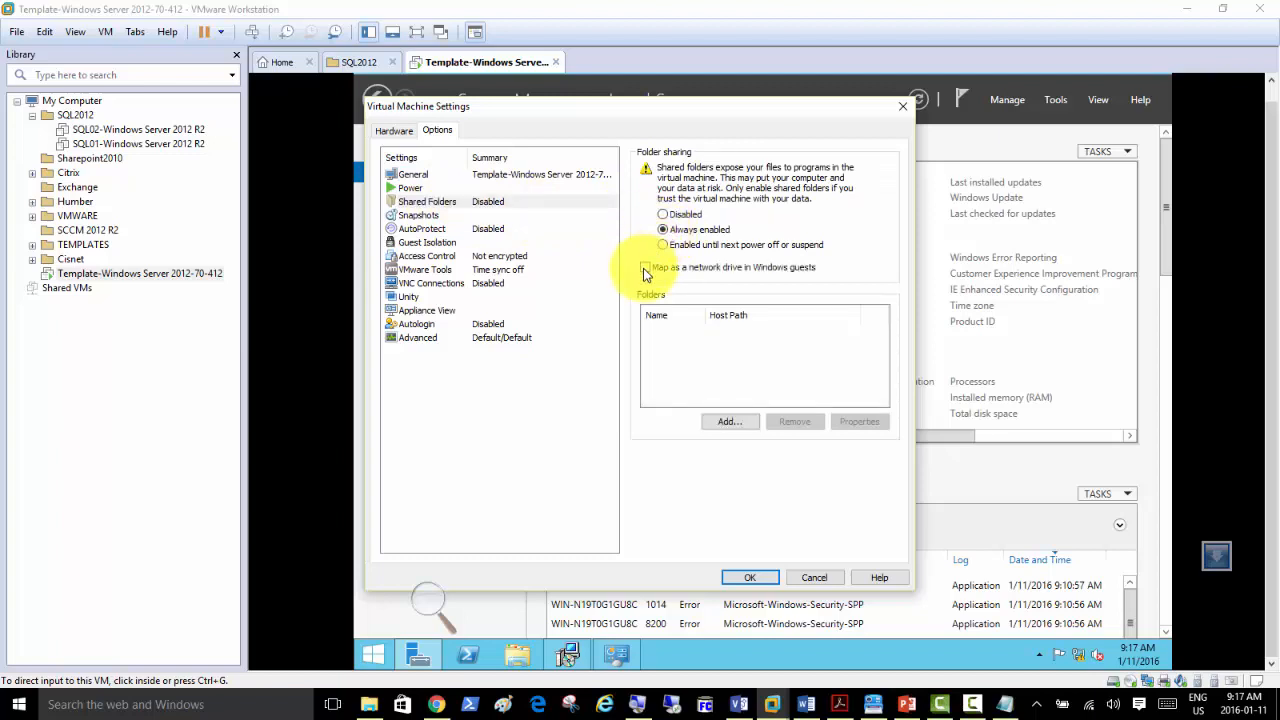
click(645, 268)
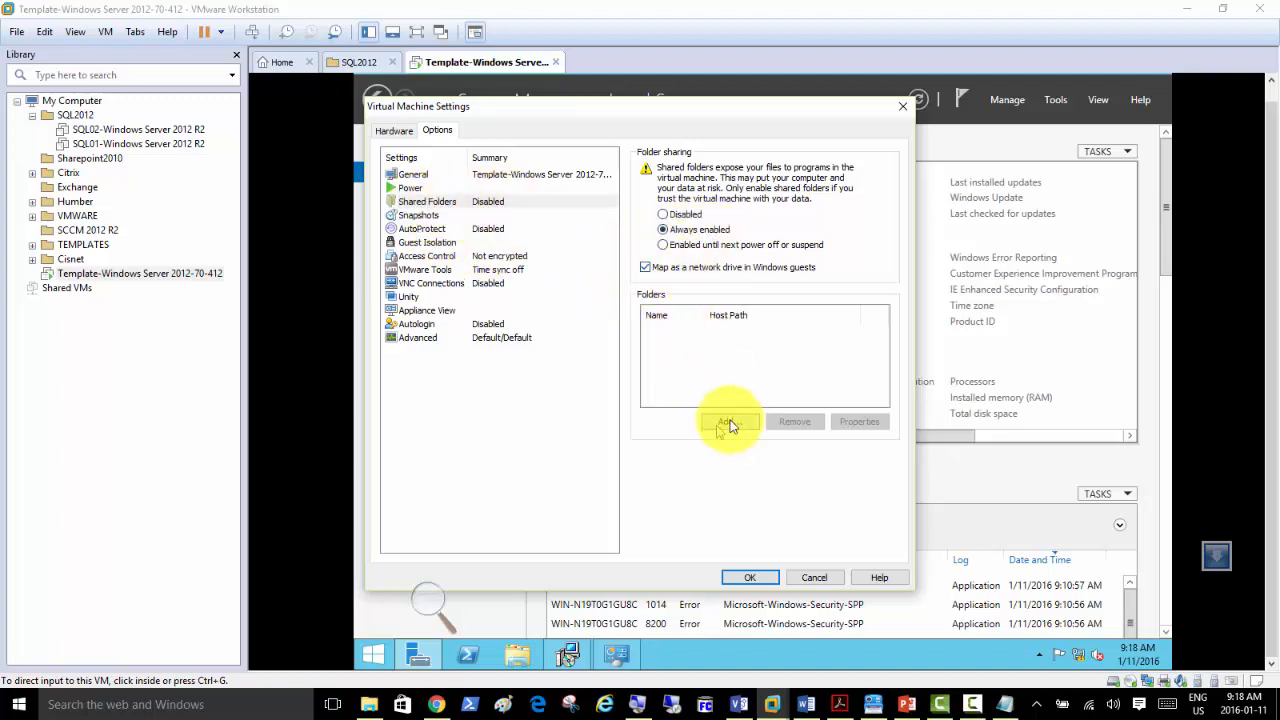
Add a new shared folder pointing to the host folder D:\EDU.
click(725, 428)
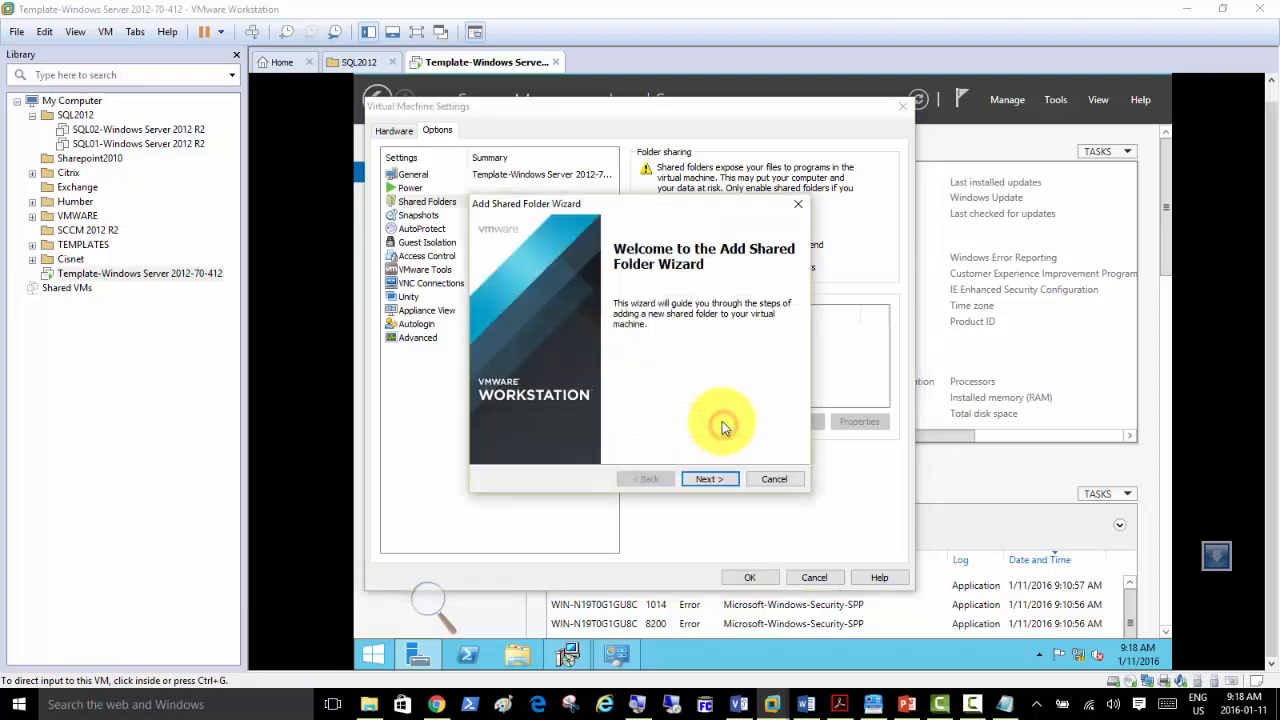
click(715, 479)
click(766, 288)
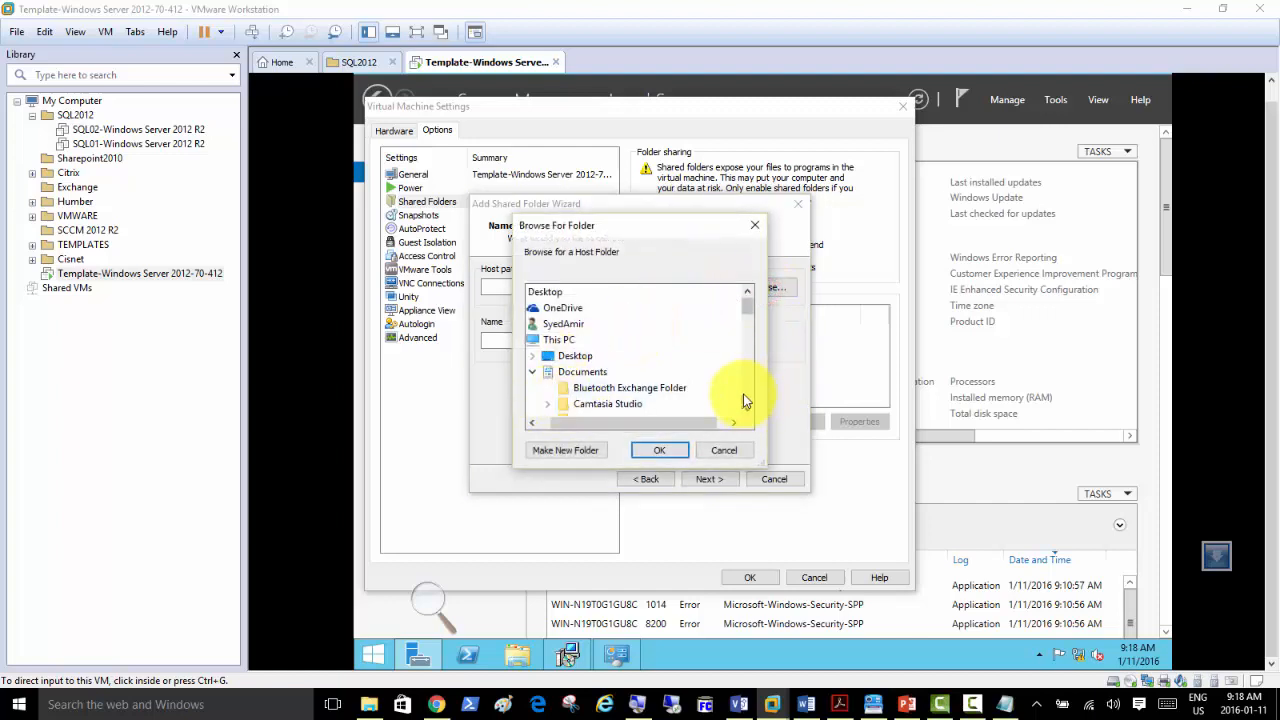
scroll(748, 400, down, 10)
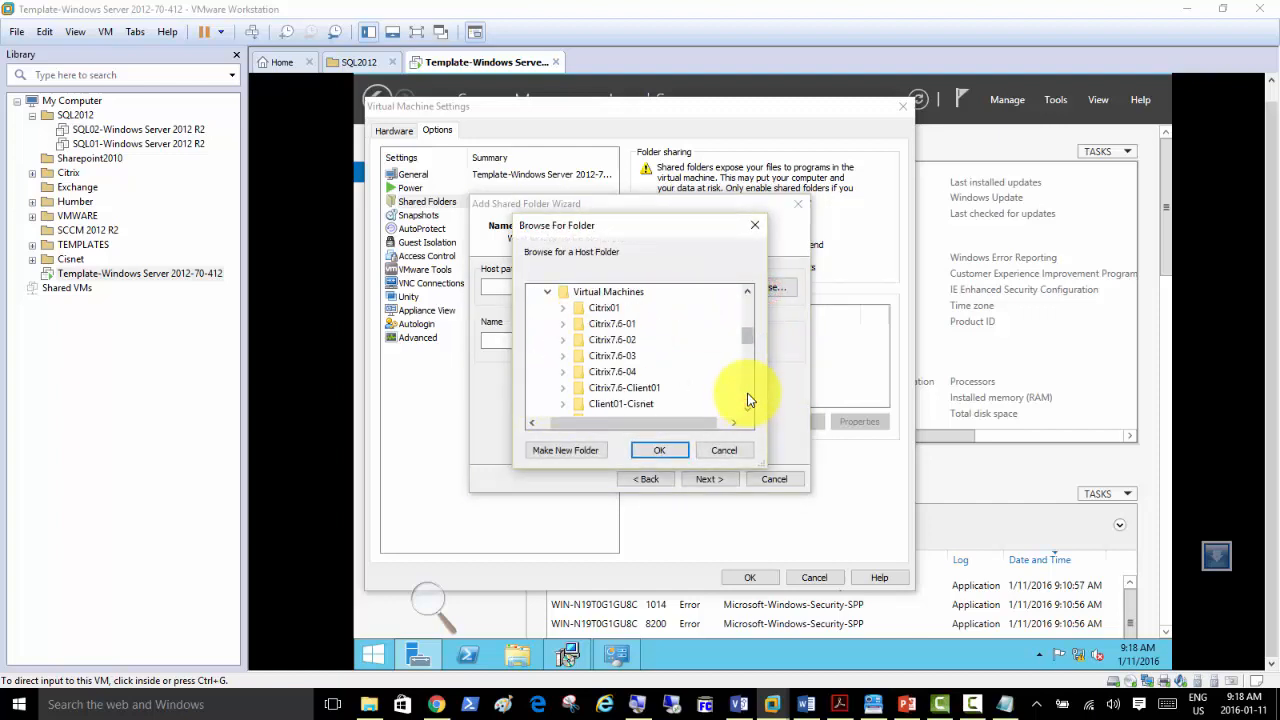
click(748, 394)
click(748, 393)
click(748, 393)
click(749, 408)
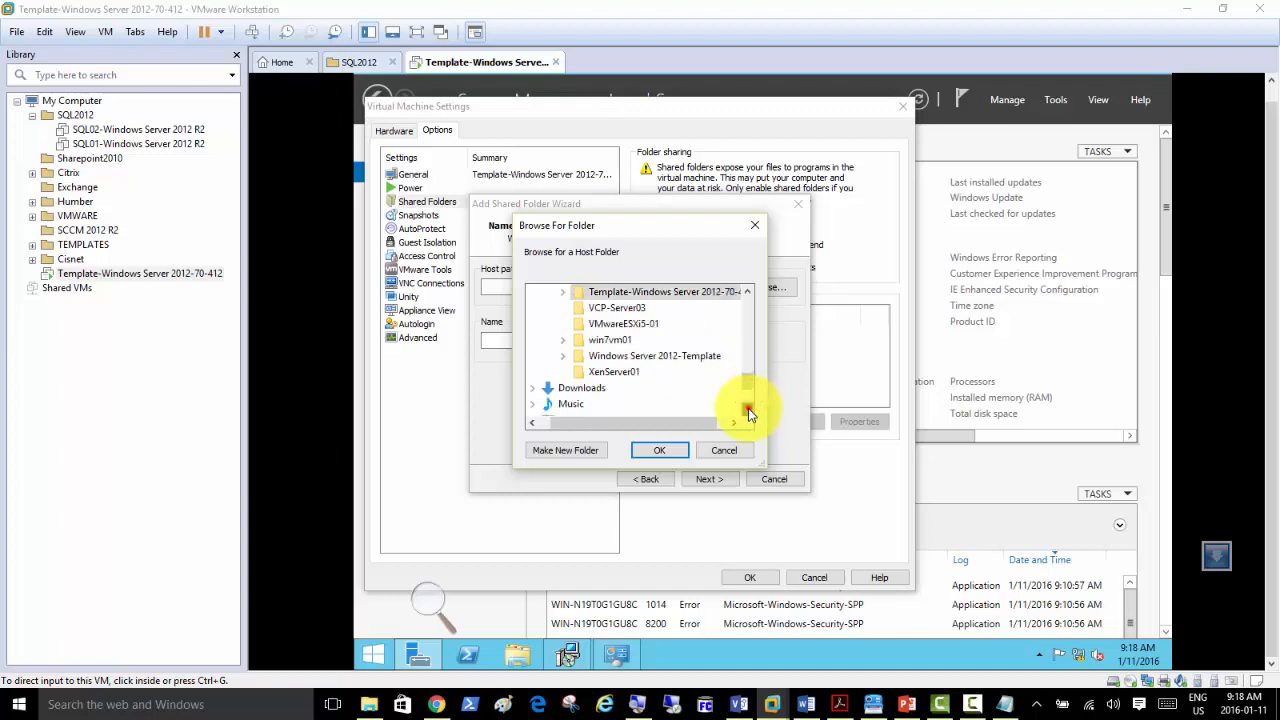
click(749, 409)
click(749, 409)
click(749, 409)
click(749, 409)
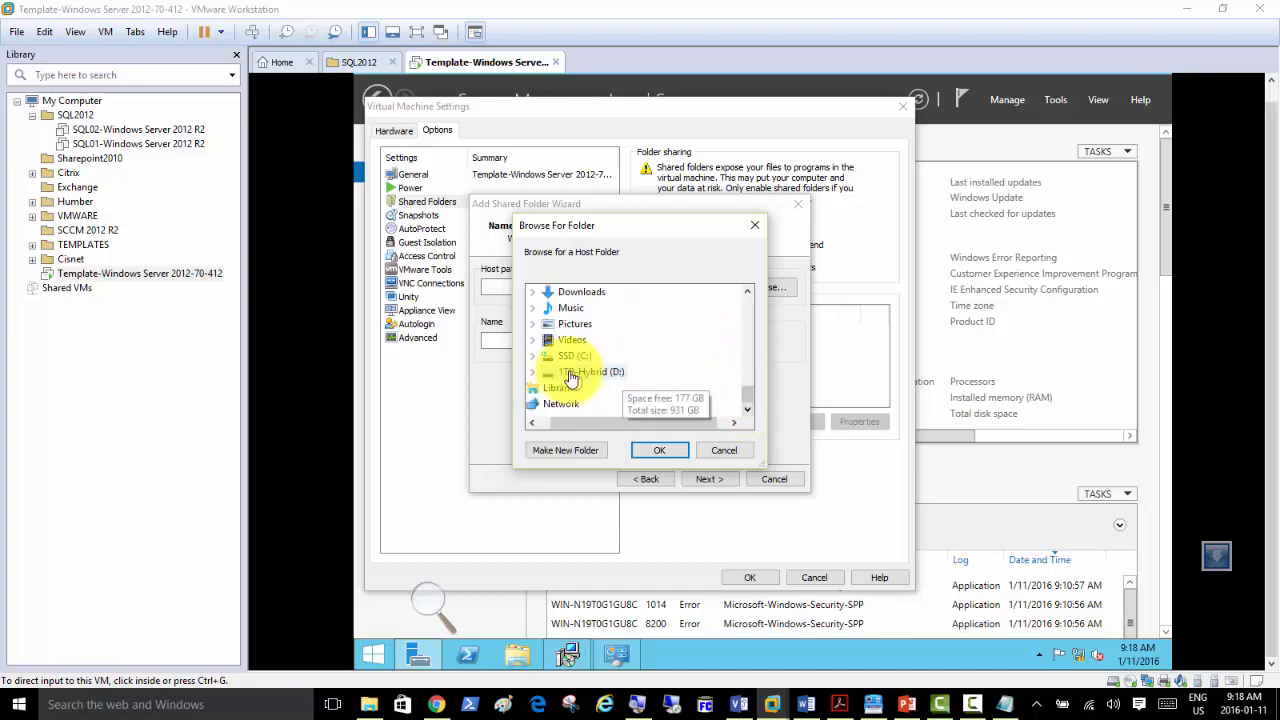
click(537, 372)
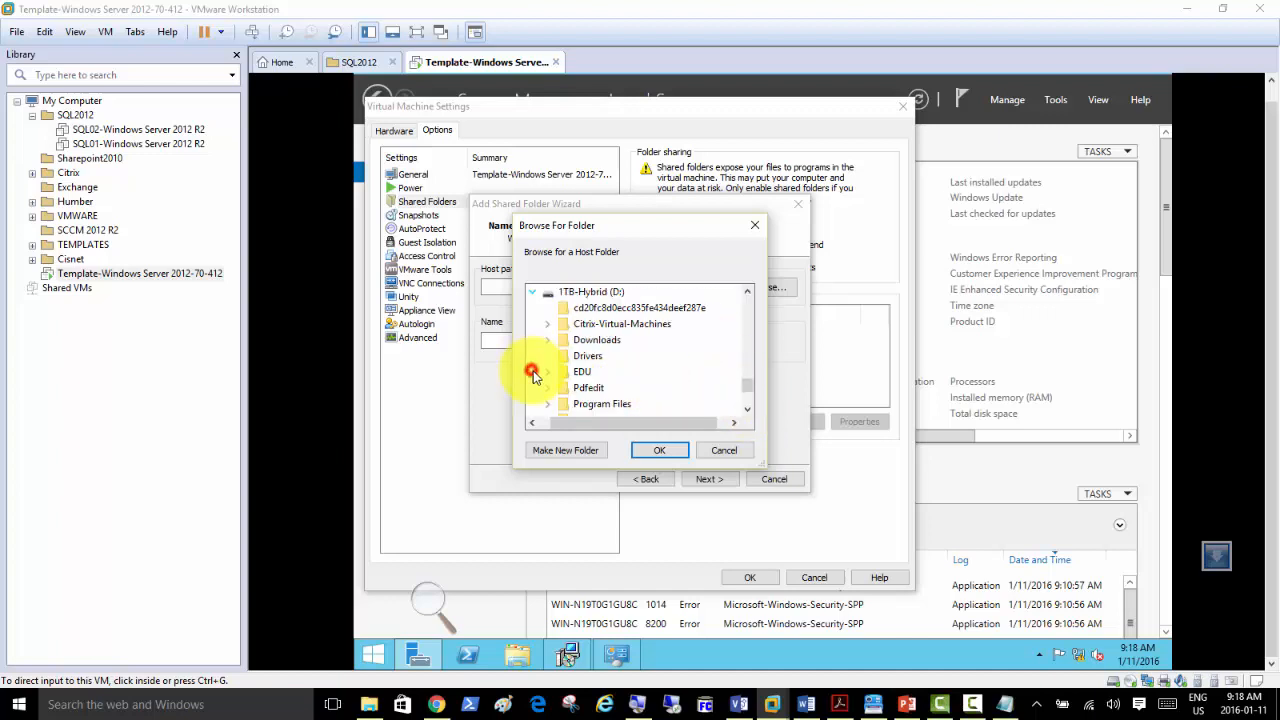
double_click(591, 374)
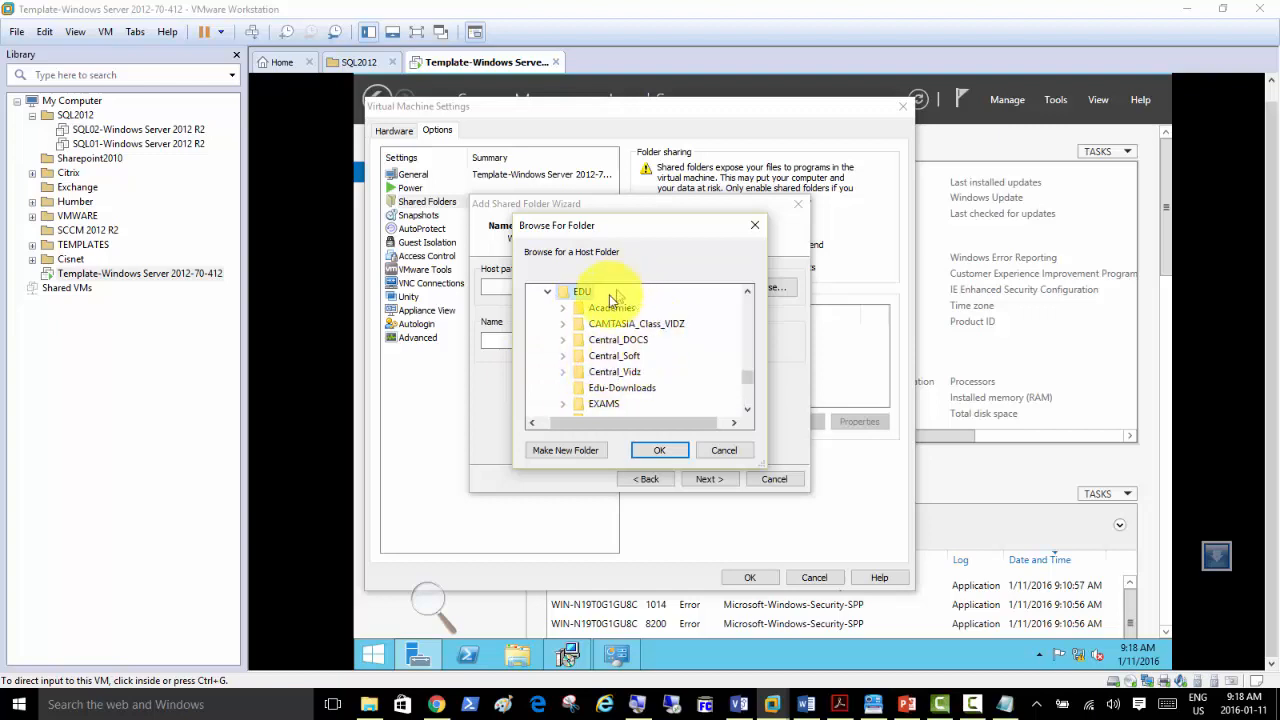
click(657, 452)
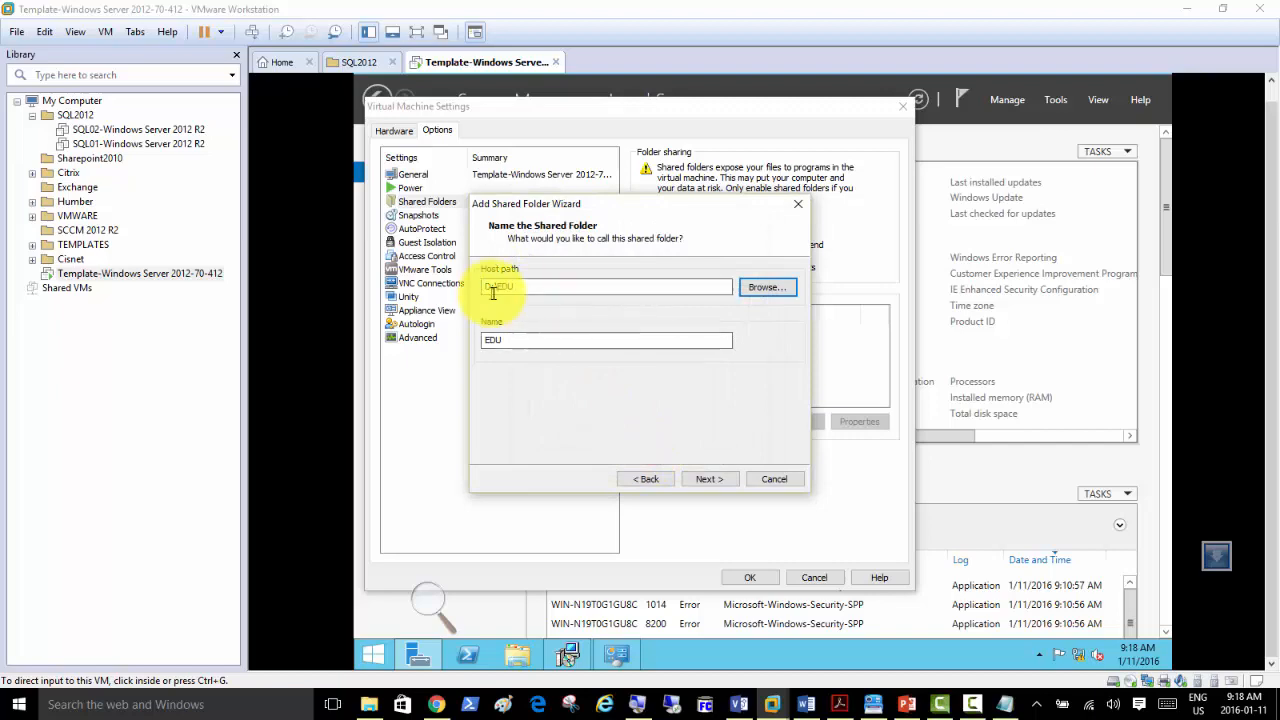
Keep the share named EDU and enabled, finish, and save the VM settings.
click(708, 480)
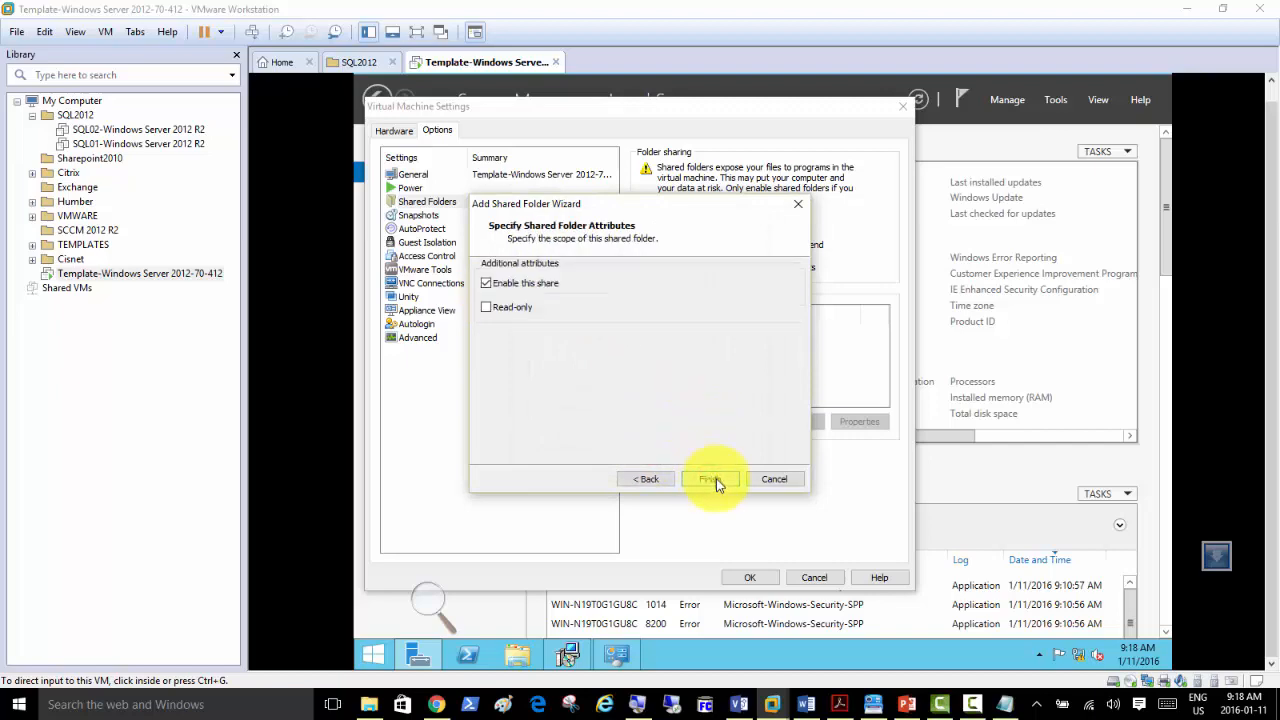
click(714, 479)
click(749, 576)
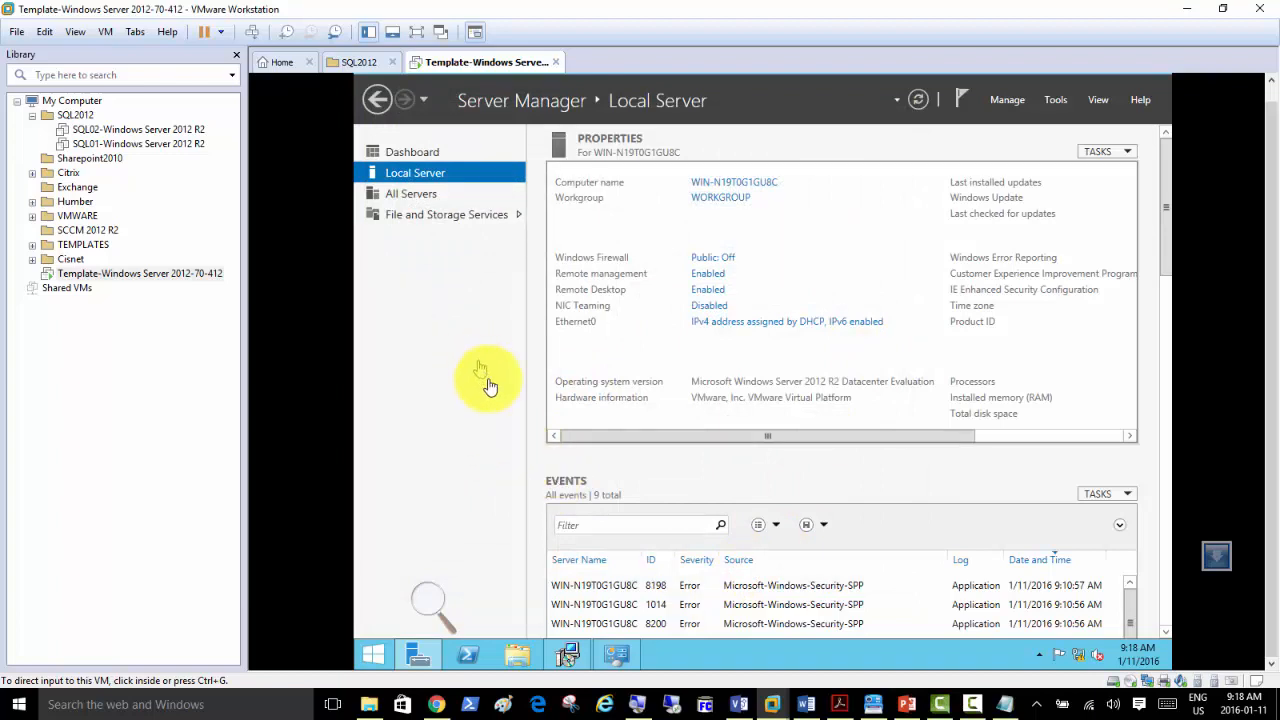
click(517, 654)
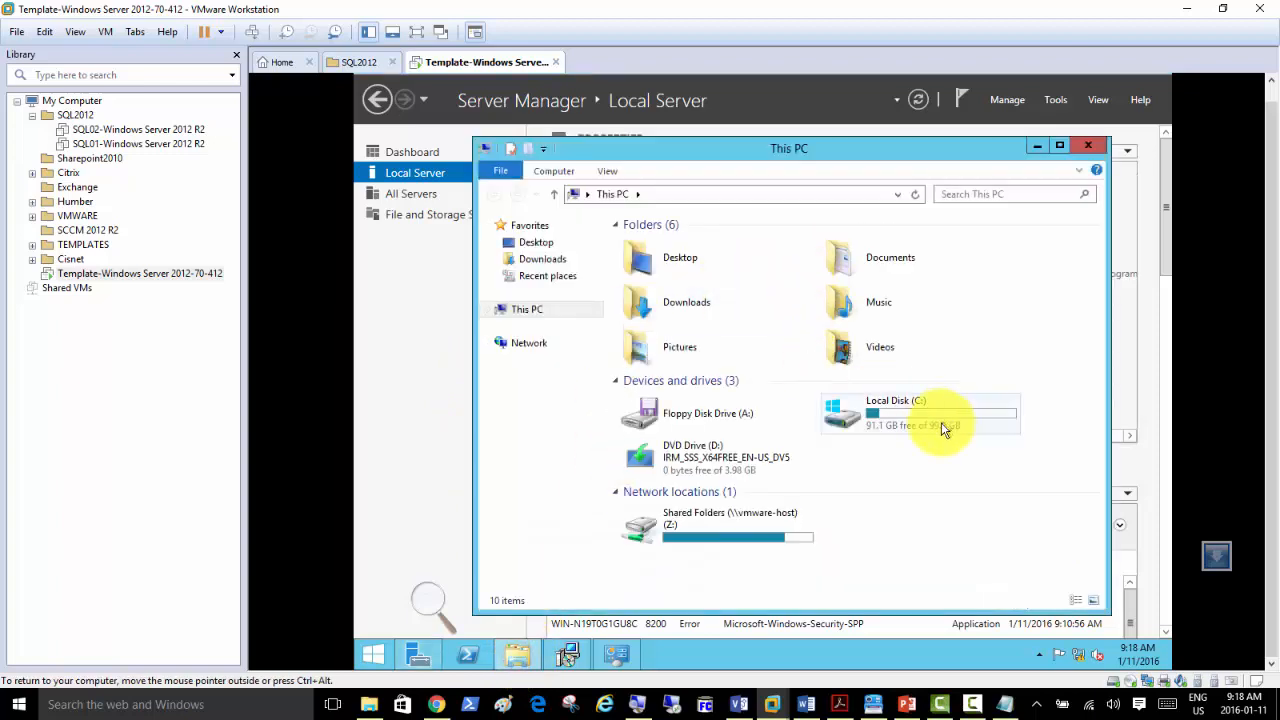
double_click(697, 540)
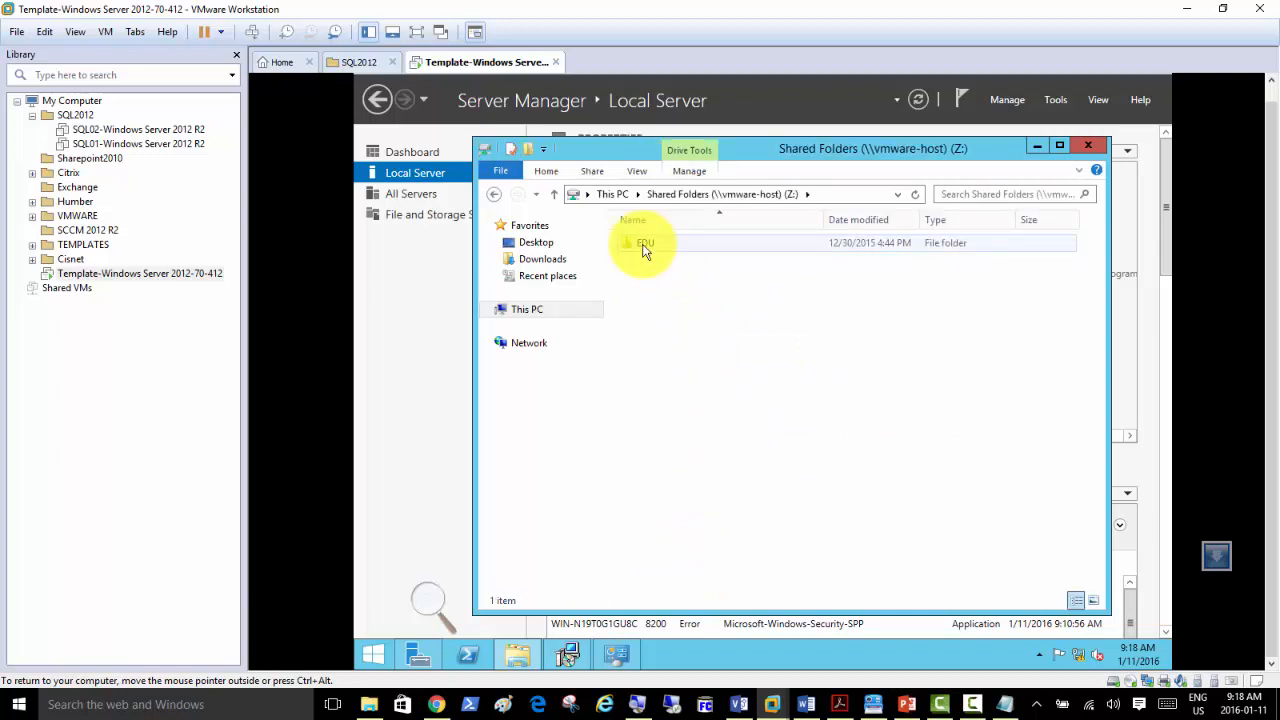
double_click(645, 245)
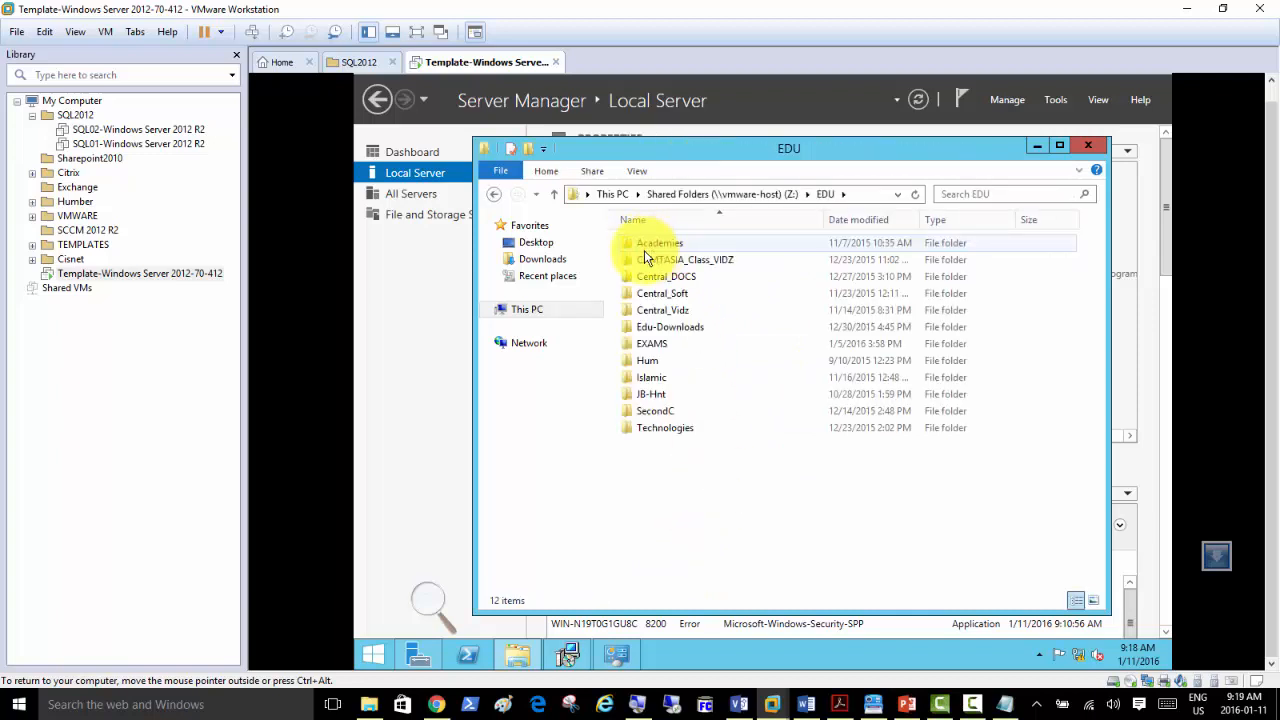
click(680, 193)
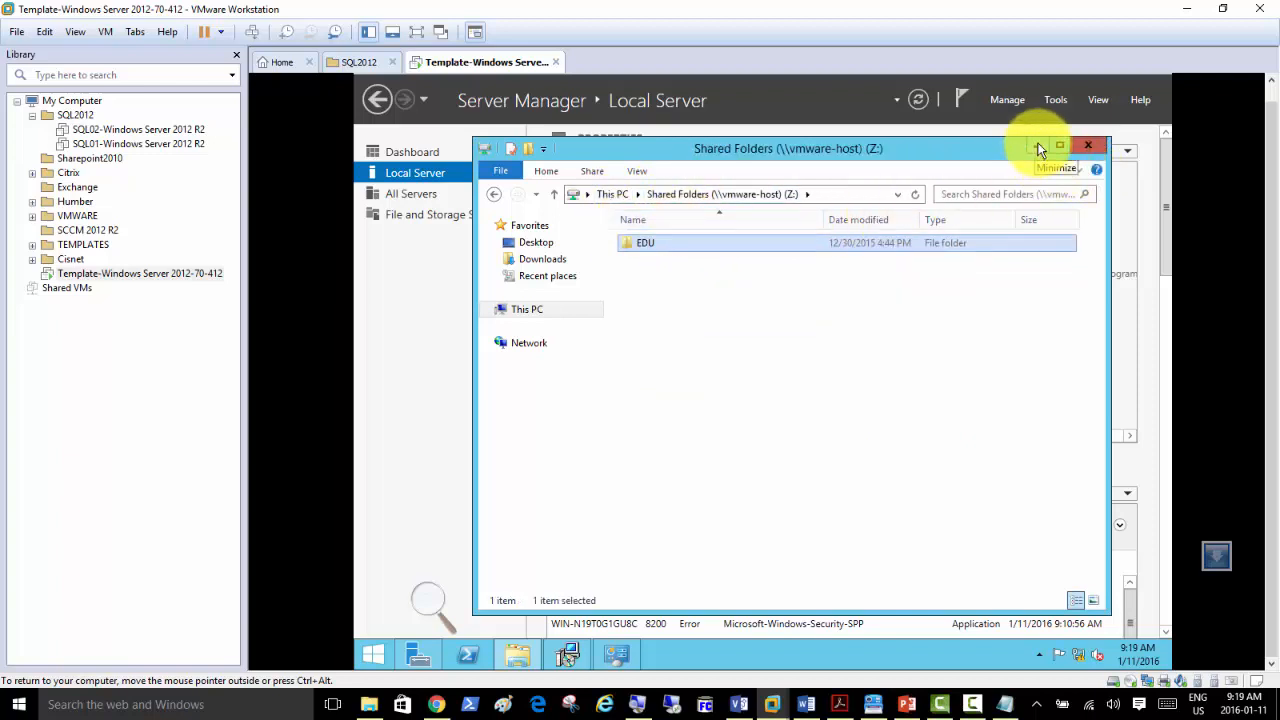
click(1094, 148)
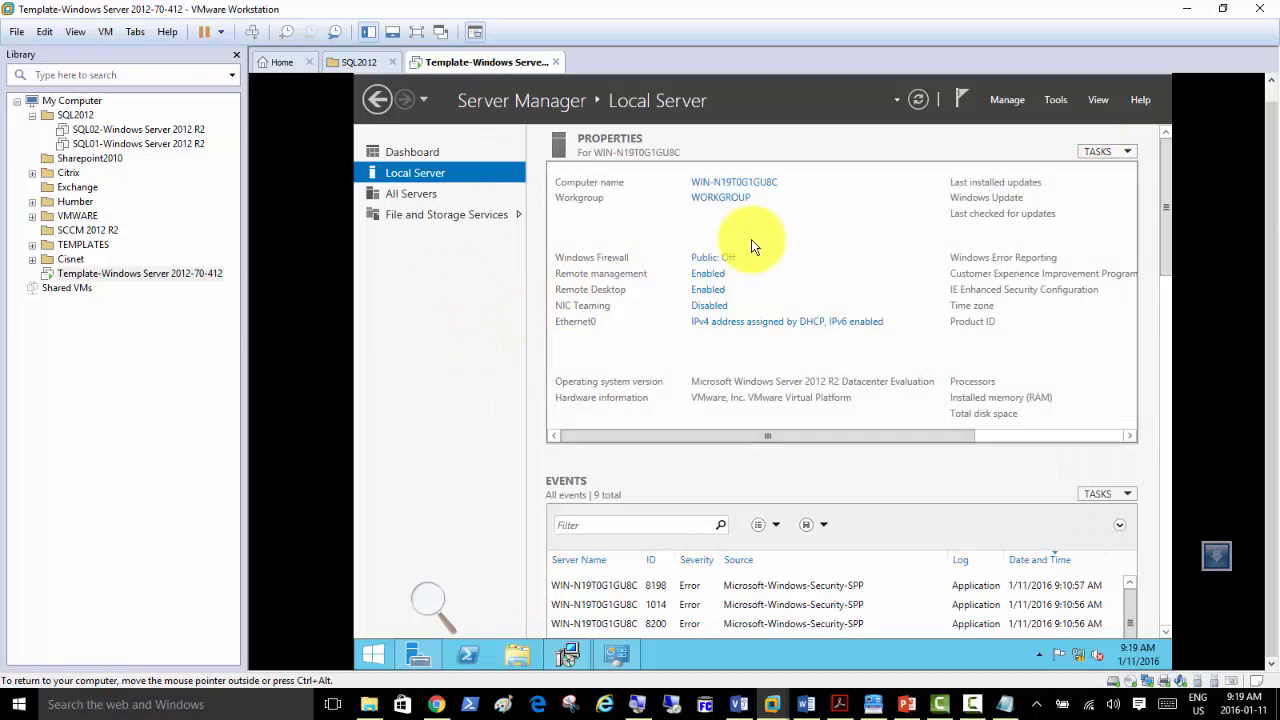
click(436, 704)
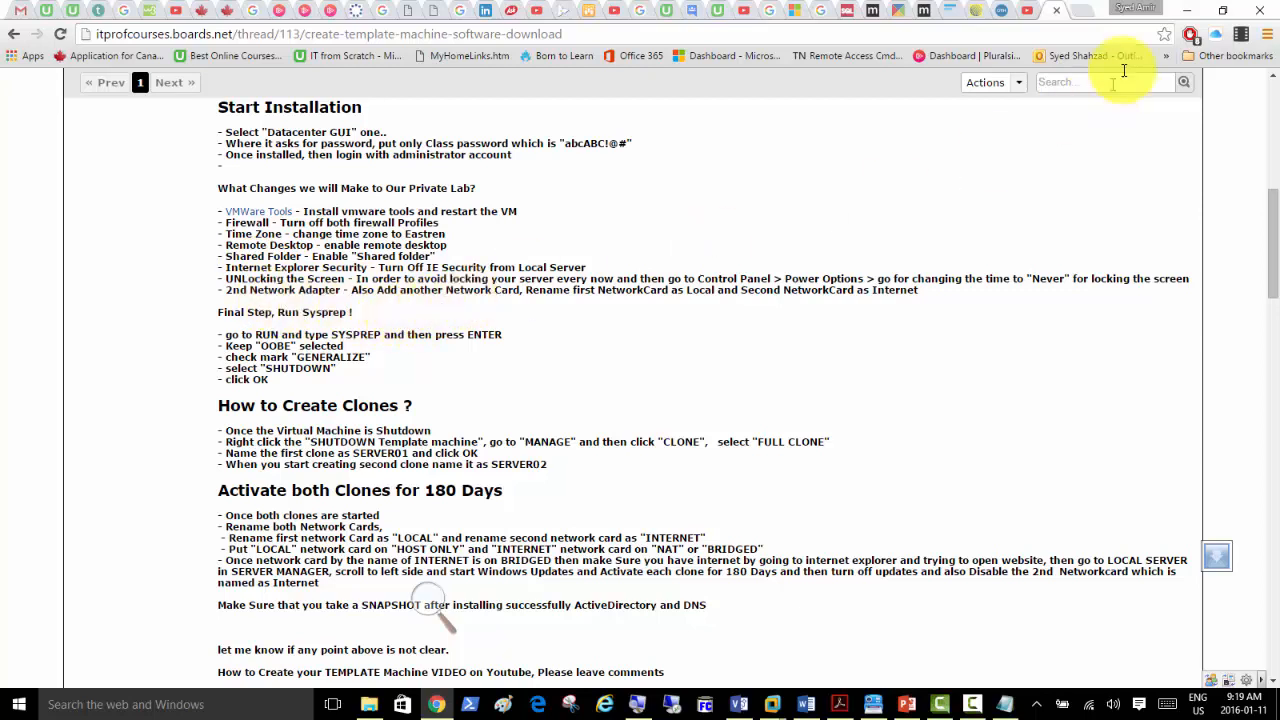
Minimize the Chrome guide to return to VMware Workstation.
click(1195, 14)
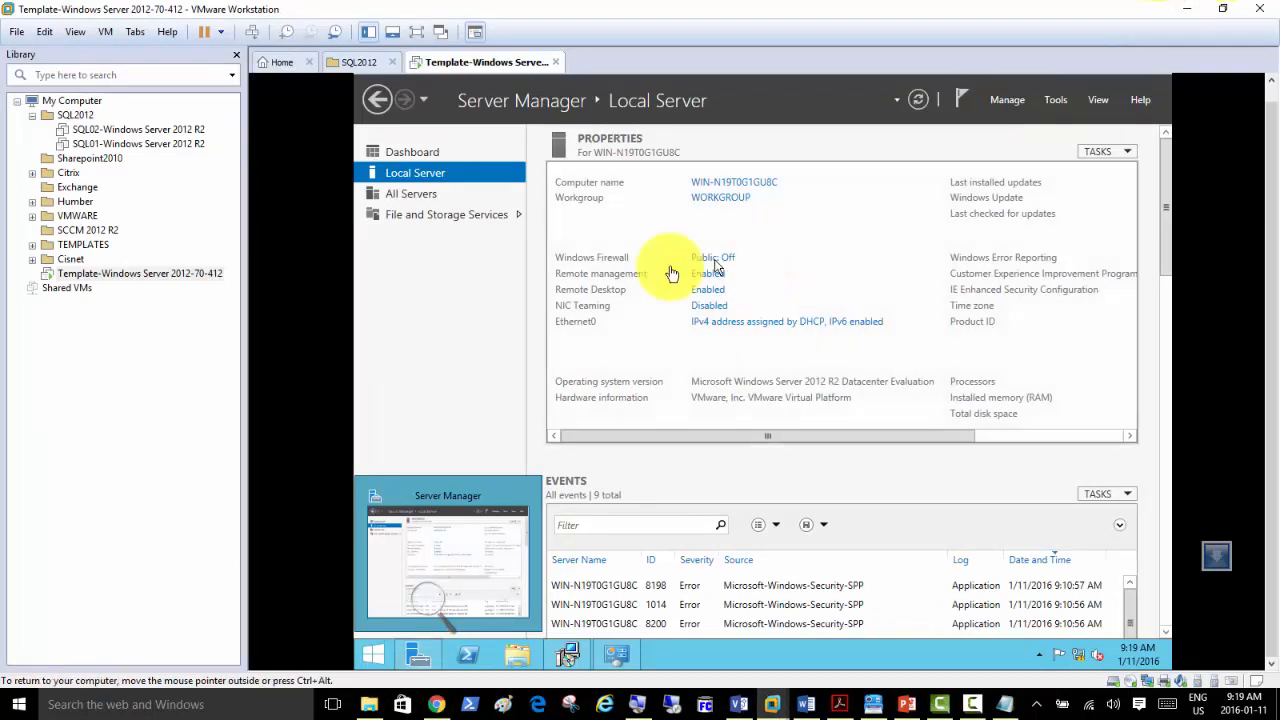
Add a Network Adapter set to Custom: VMnet8 (NAT) and save the template VM's settings.
click(457, 291)
right_click(452, 64)
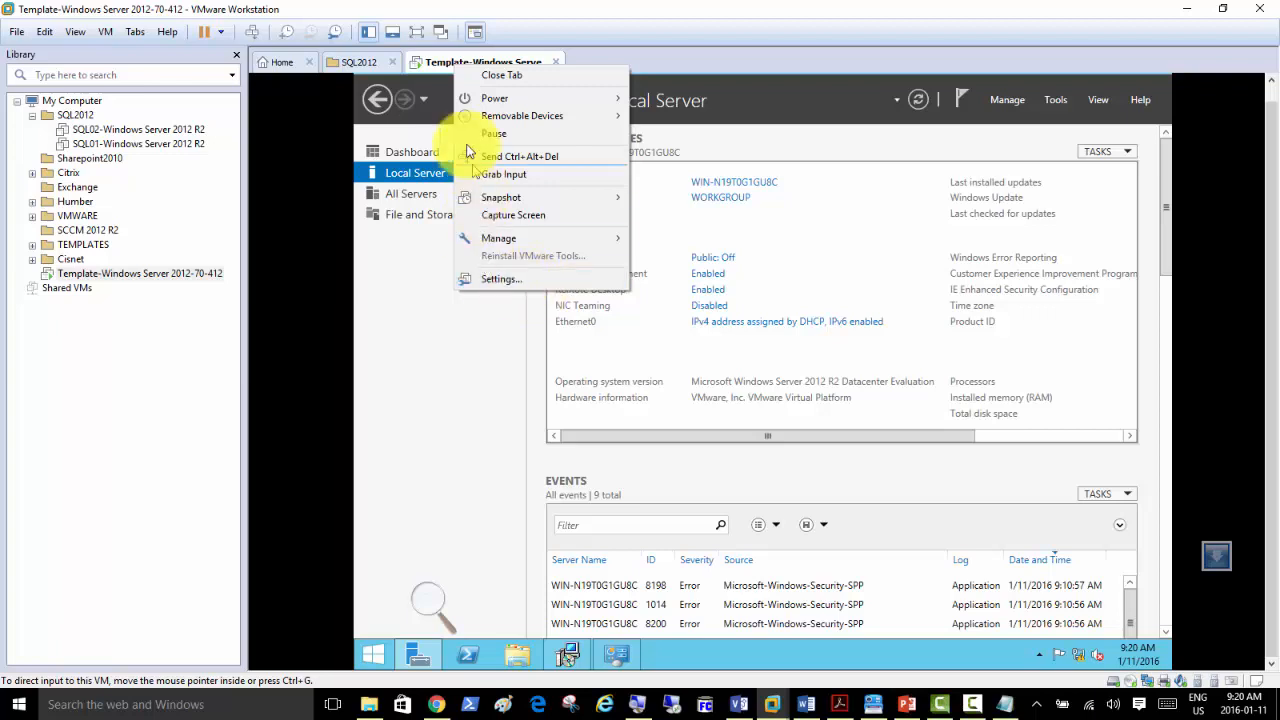
click(508, 277)
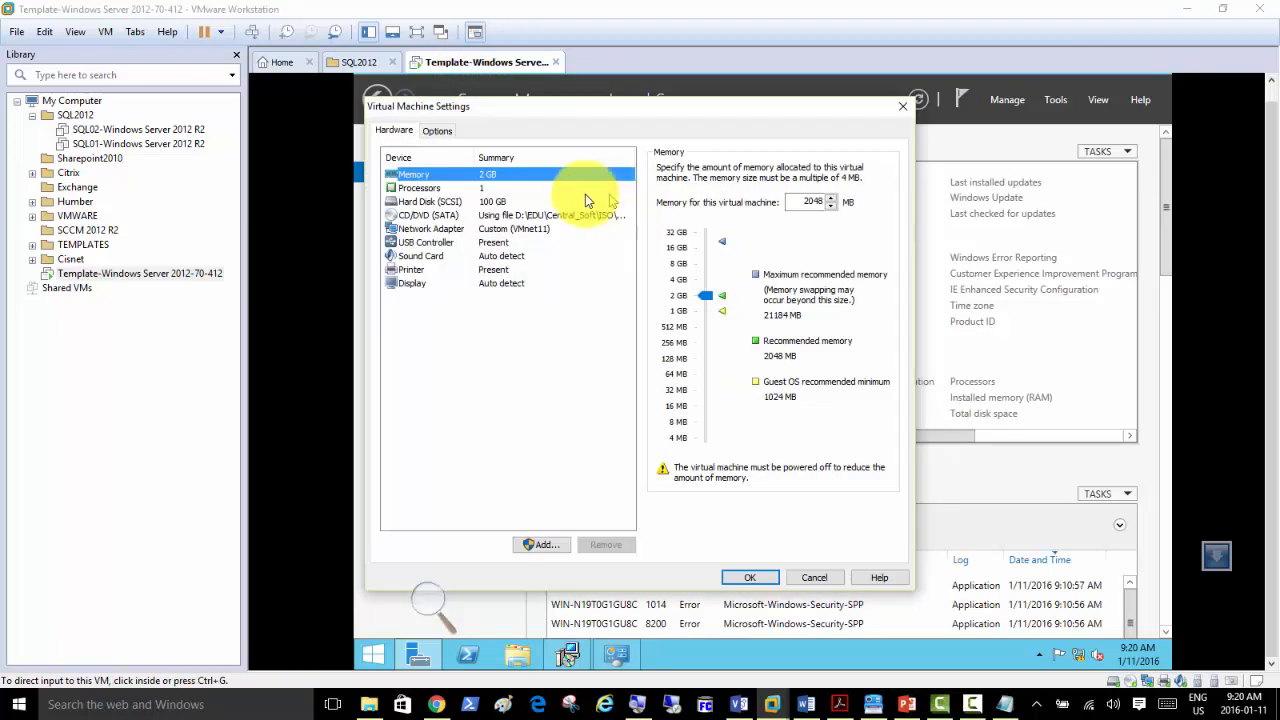
click(544, 546)
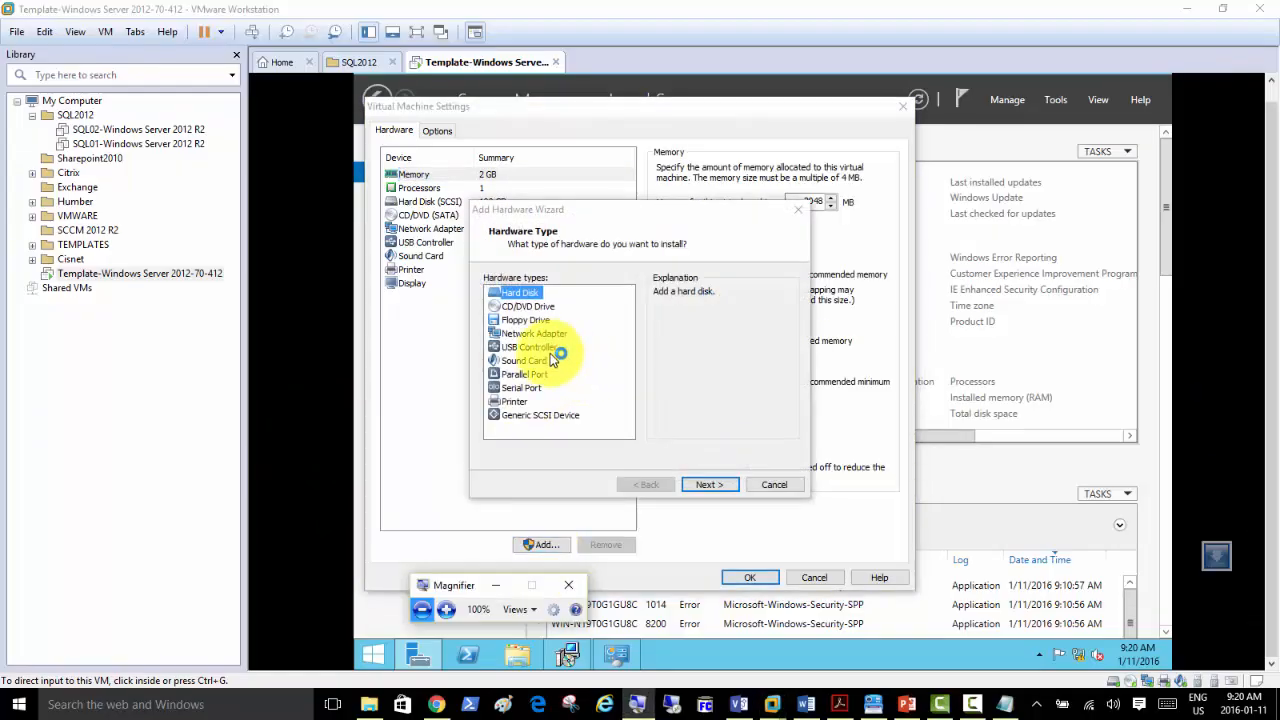
click(537, 333)
click(700, 485)
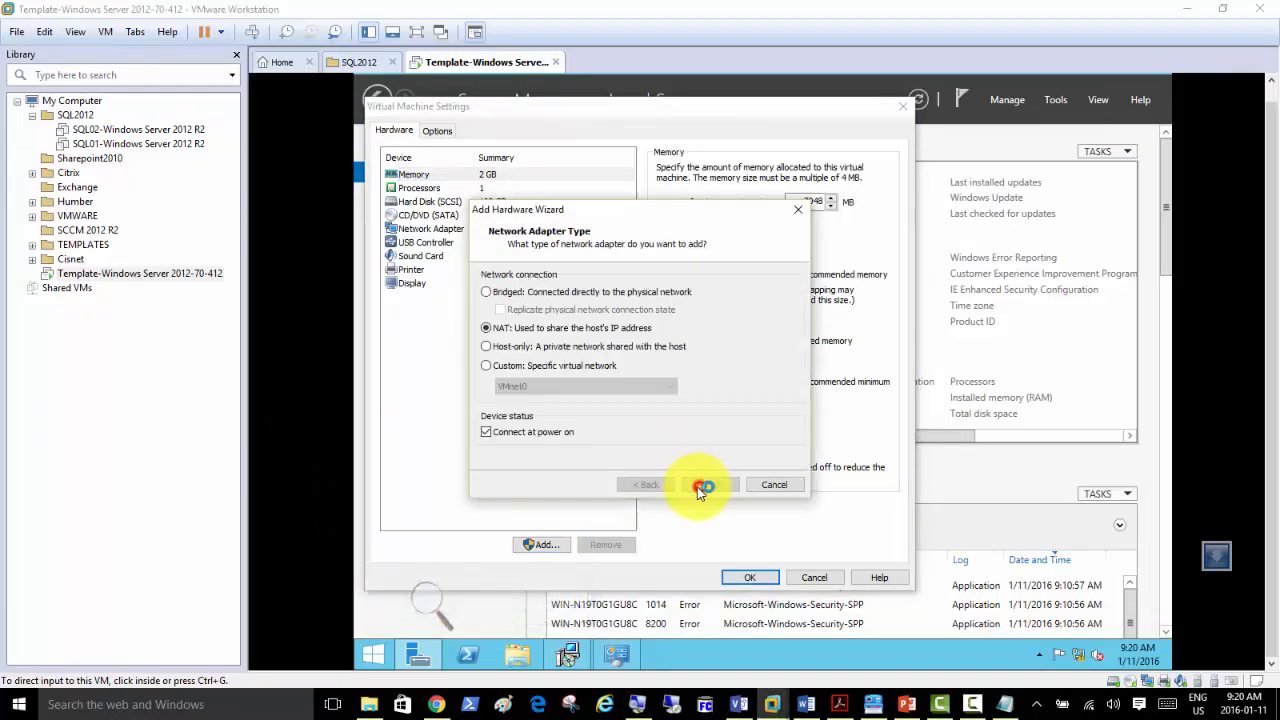
click(488, 366)
click(538, 390)
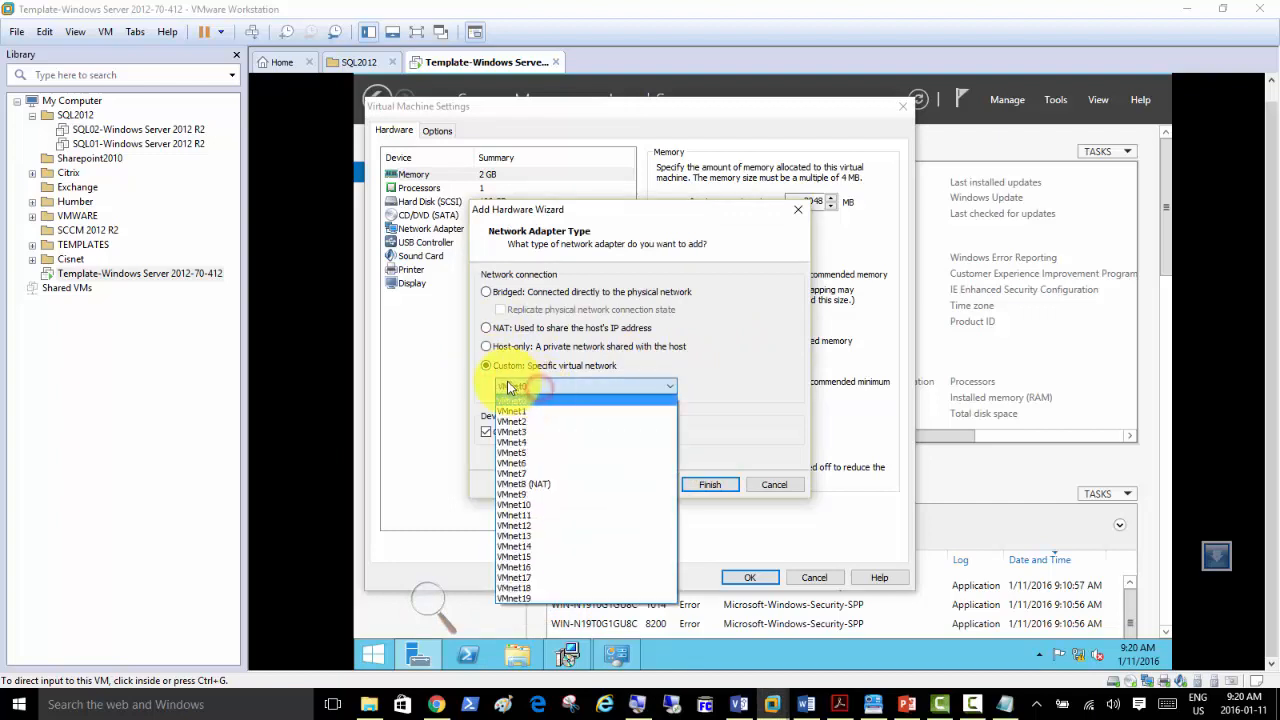
click(545, 485)
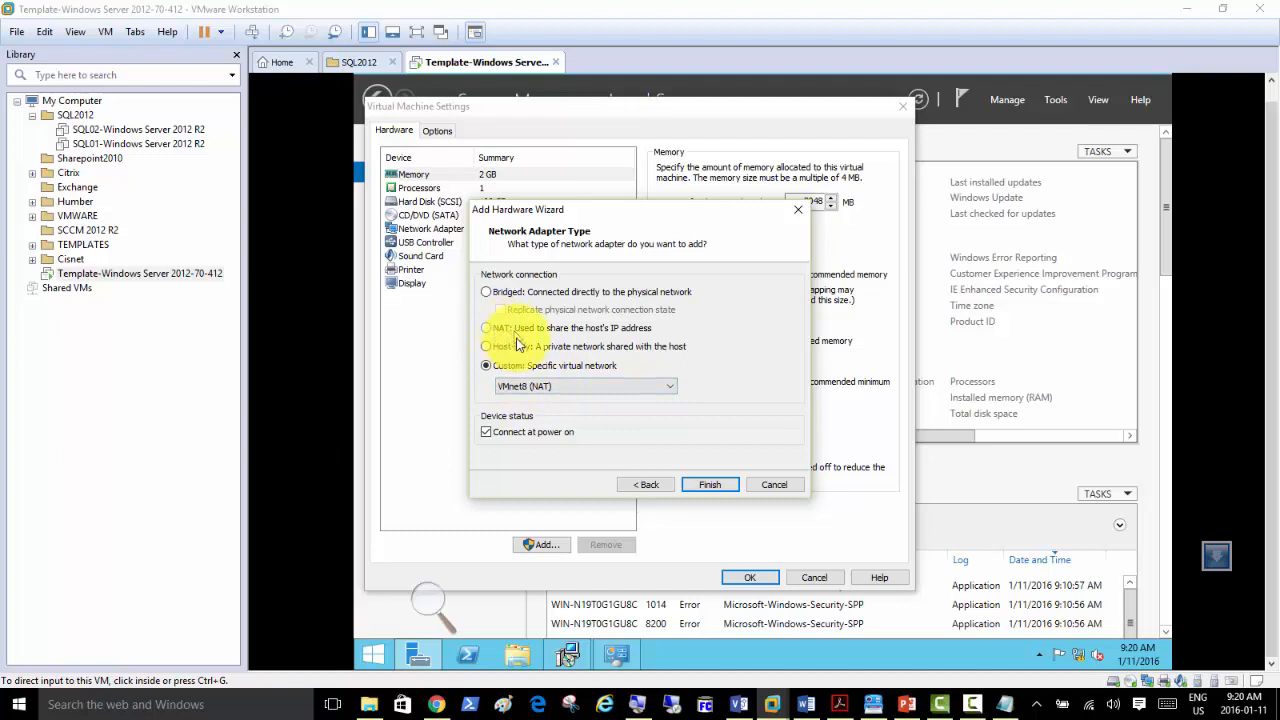
click(710, 485)
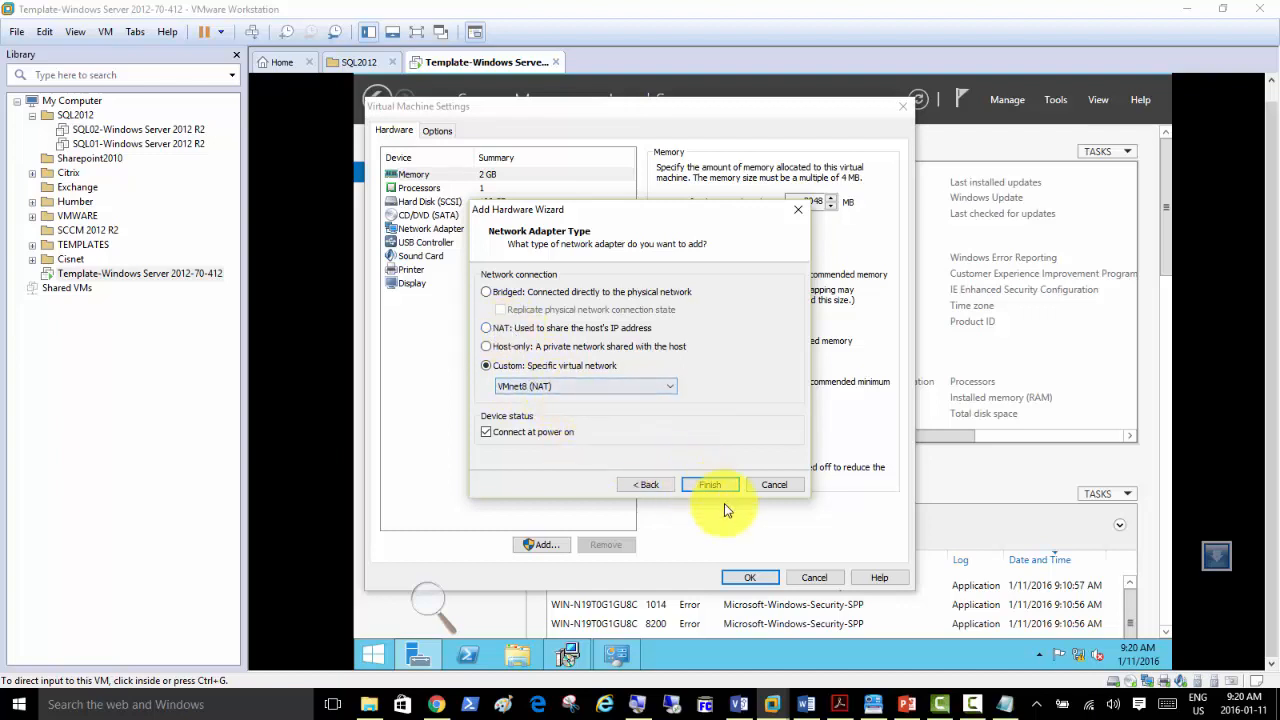
click(747, 578)
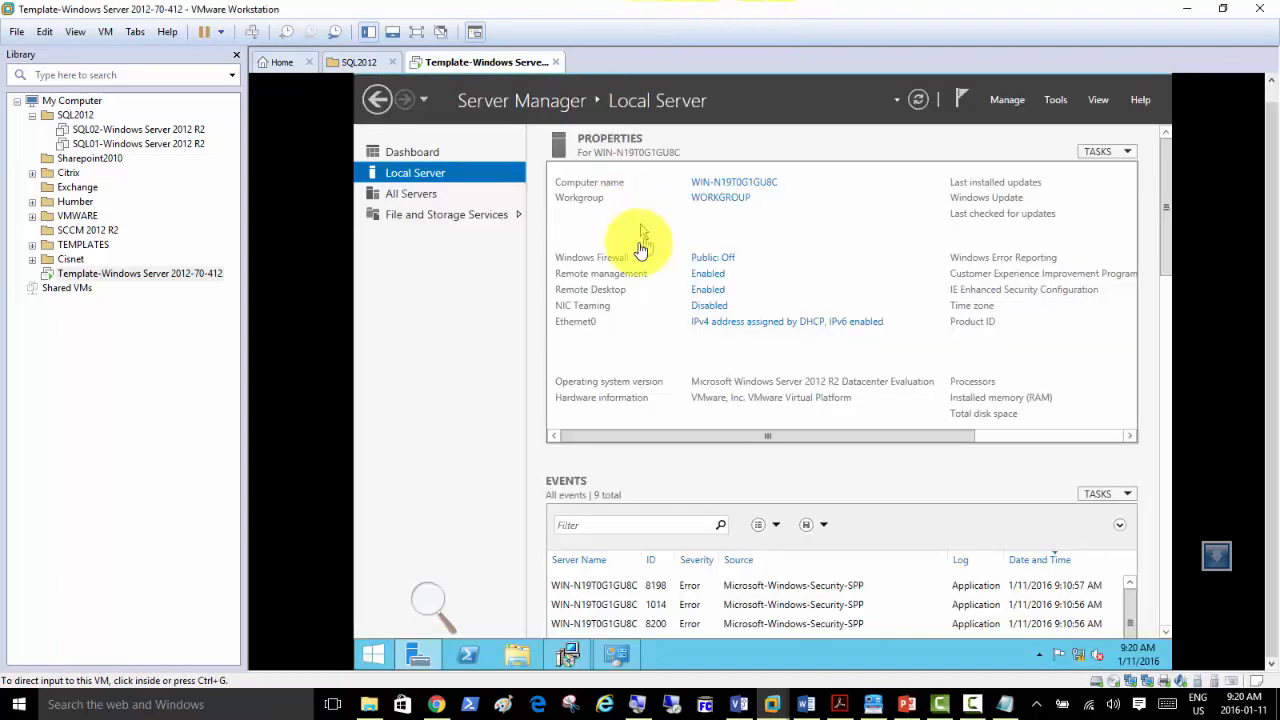
Answer Yes to the guest's Networks prompt to allow finding PCs and devices.
click(458, 366)
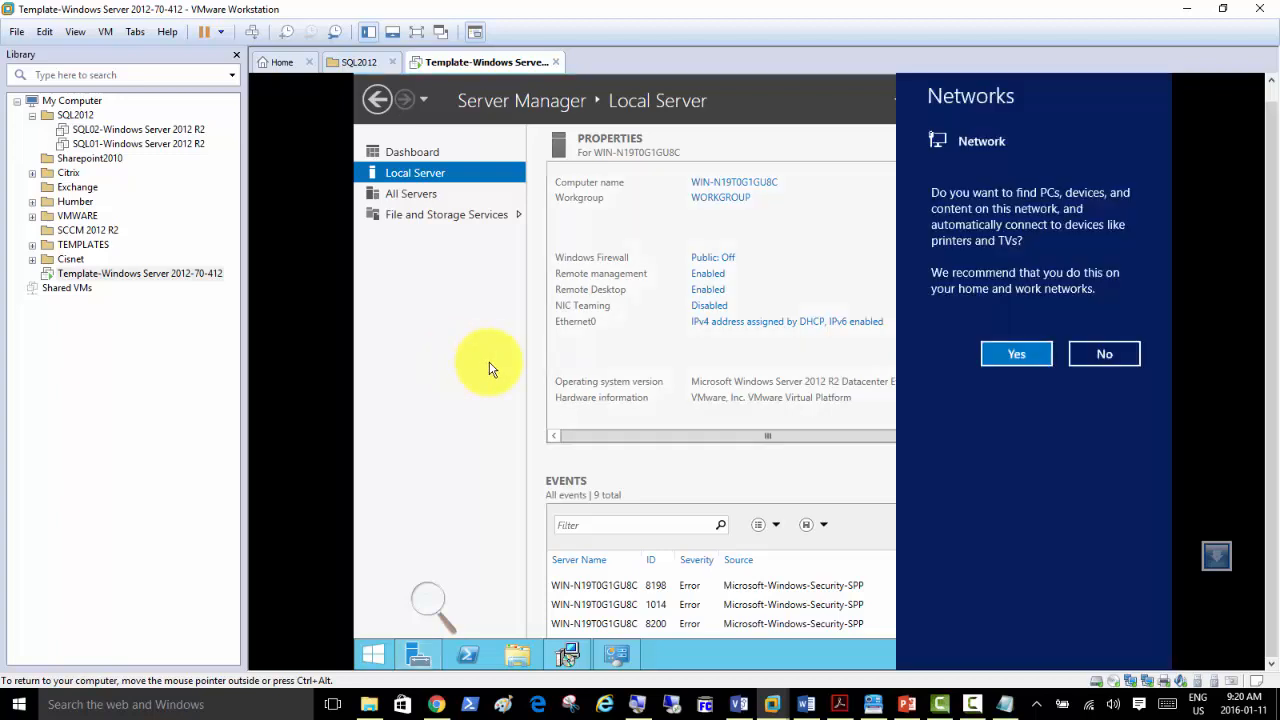
click(996, 357)
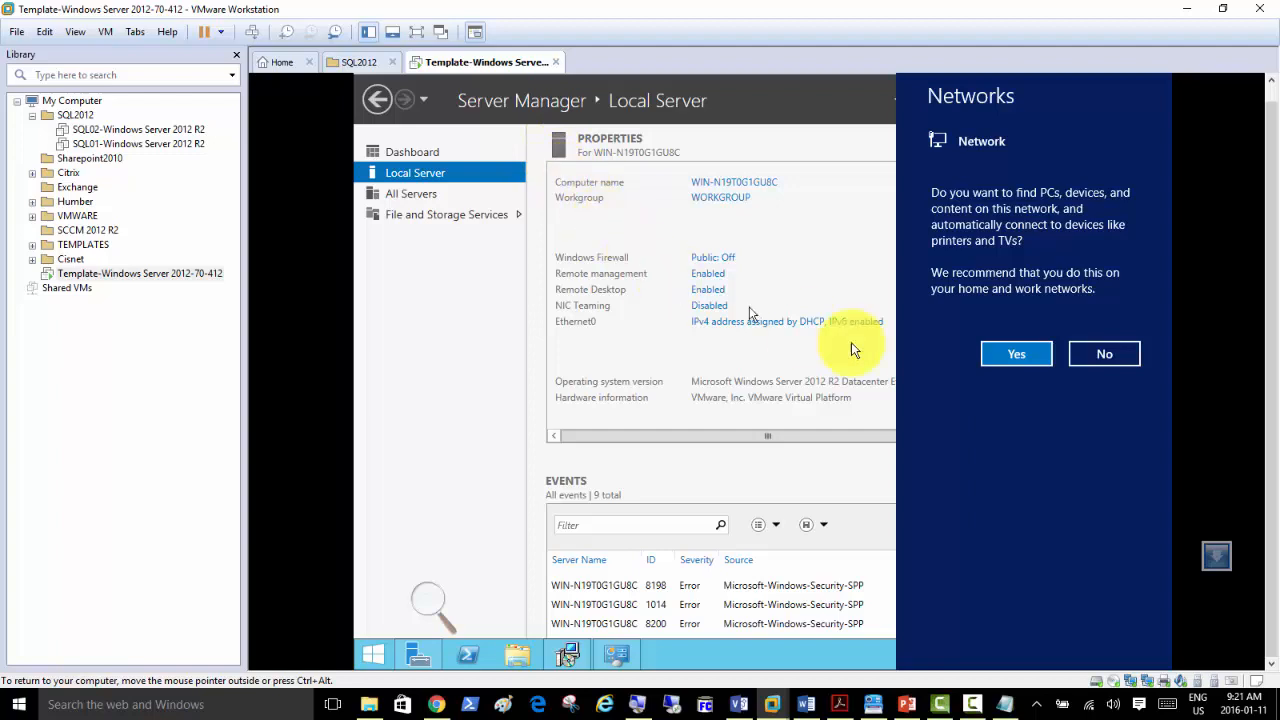
click(1012, 355)
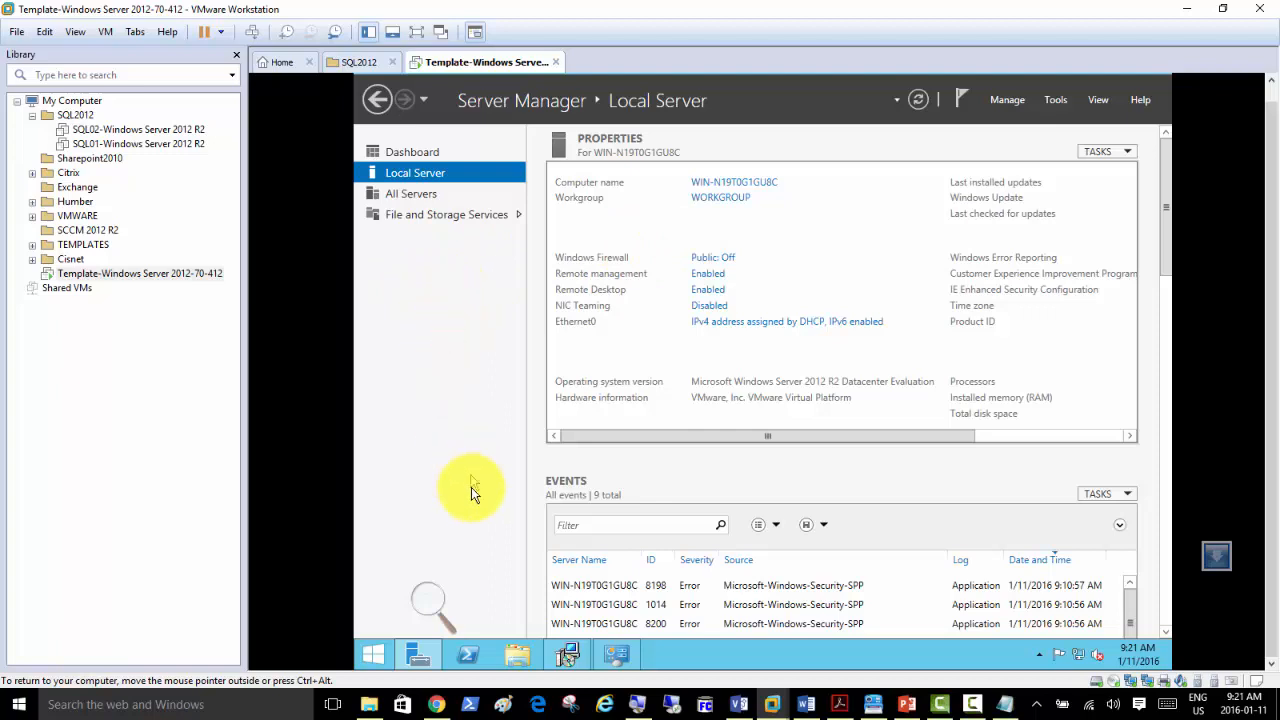
Review Ethernet1's properties, disable the Ethernet1 adapter, and bring Server Manager forward.
mouse_move(419, 659)
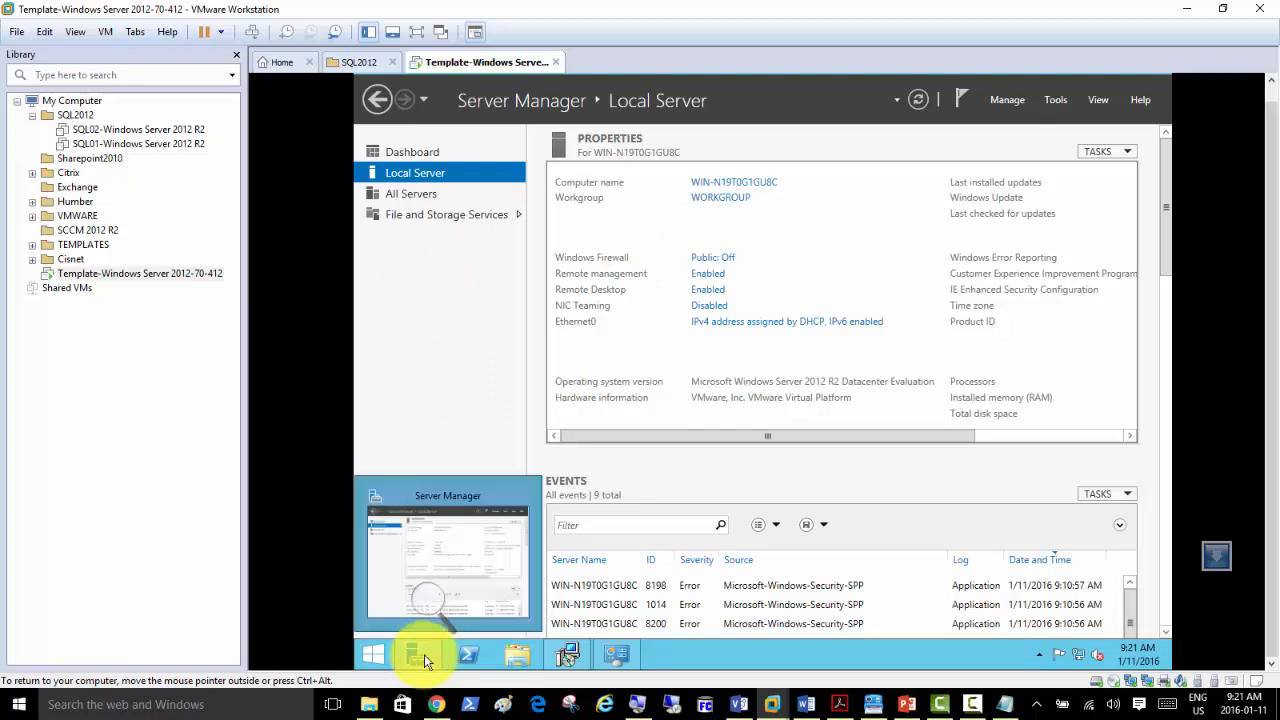
click(742, 321)
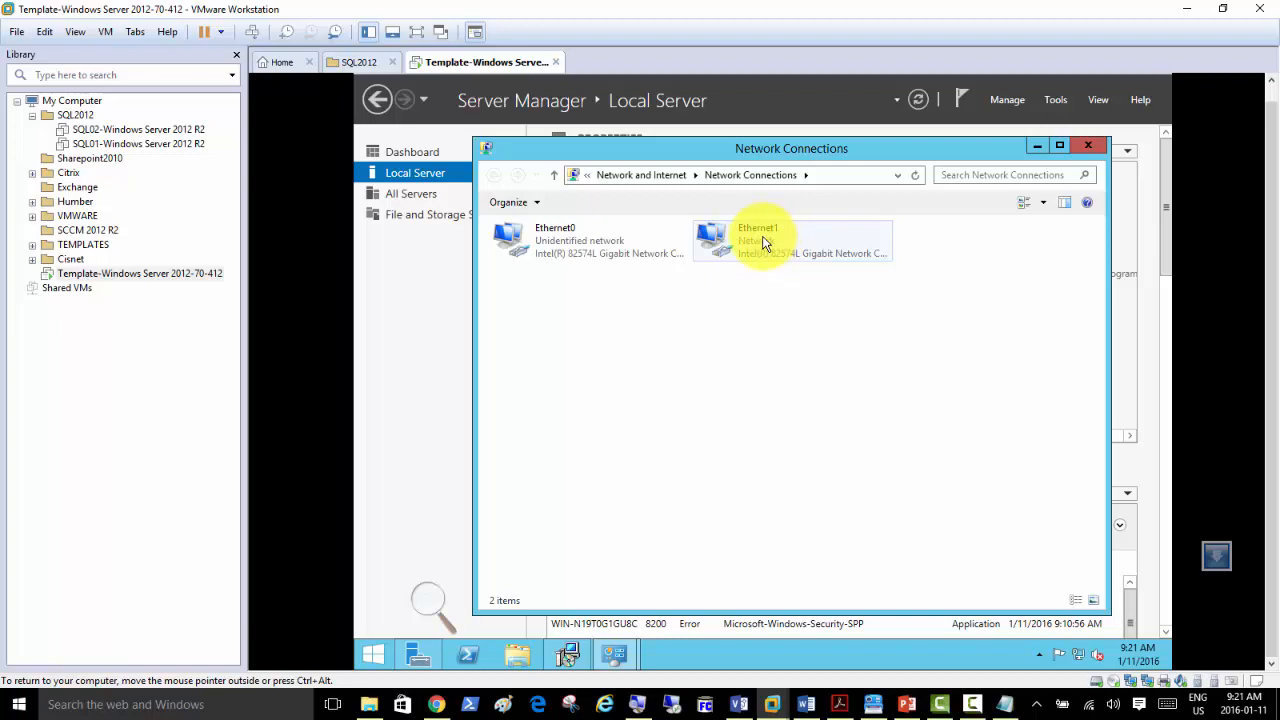
right_click(744, 248)
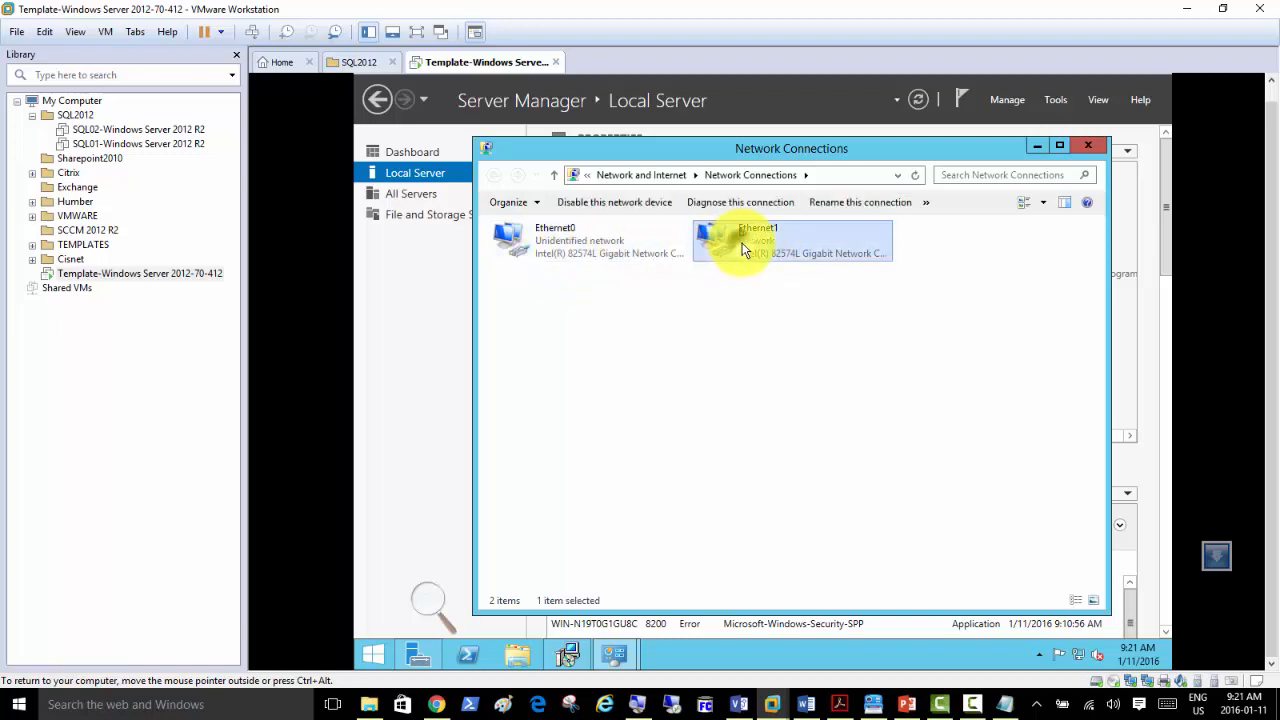
click(788, 389)
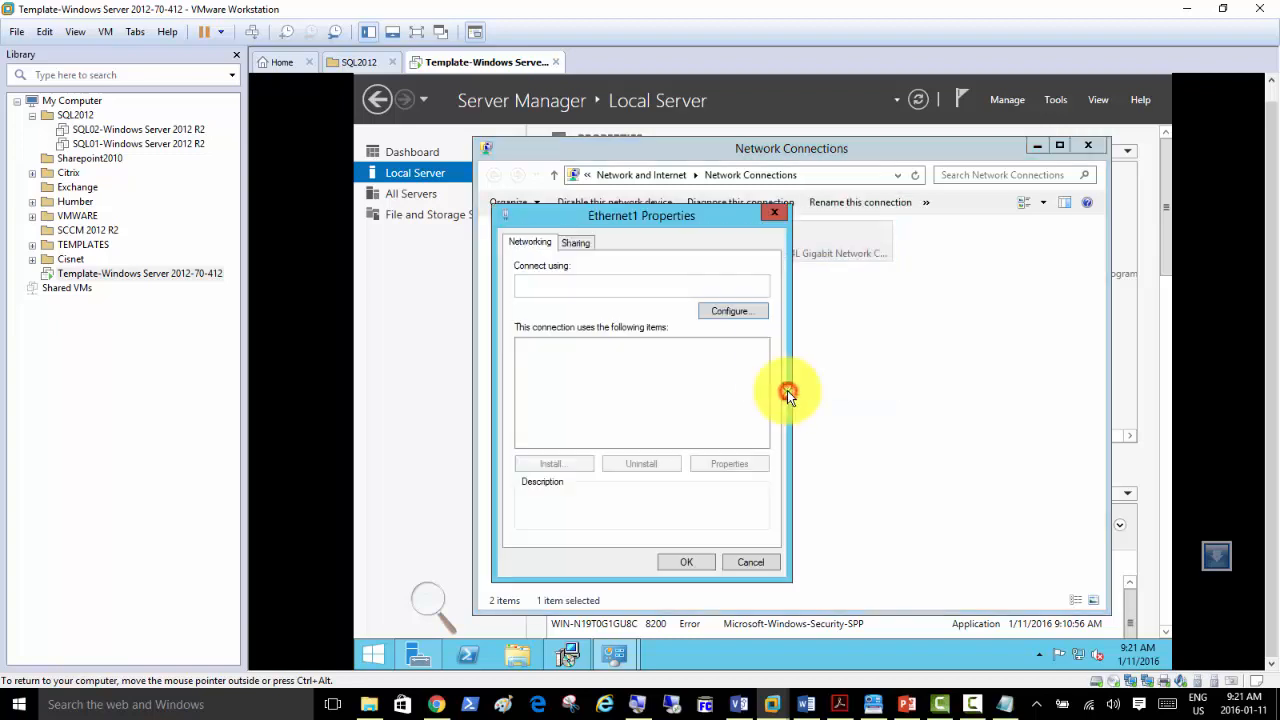
click(759, 563)
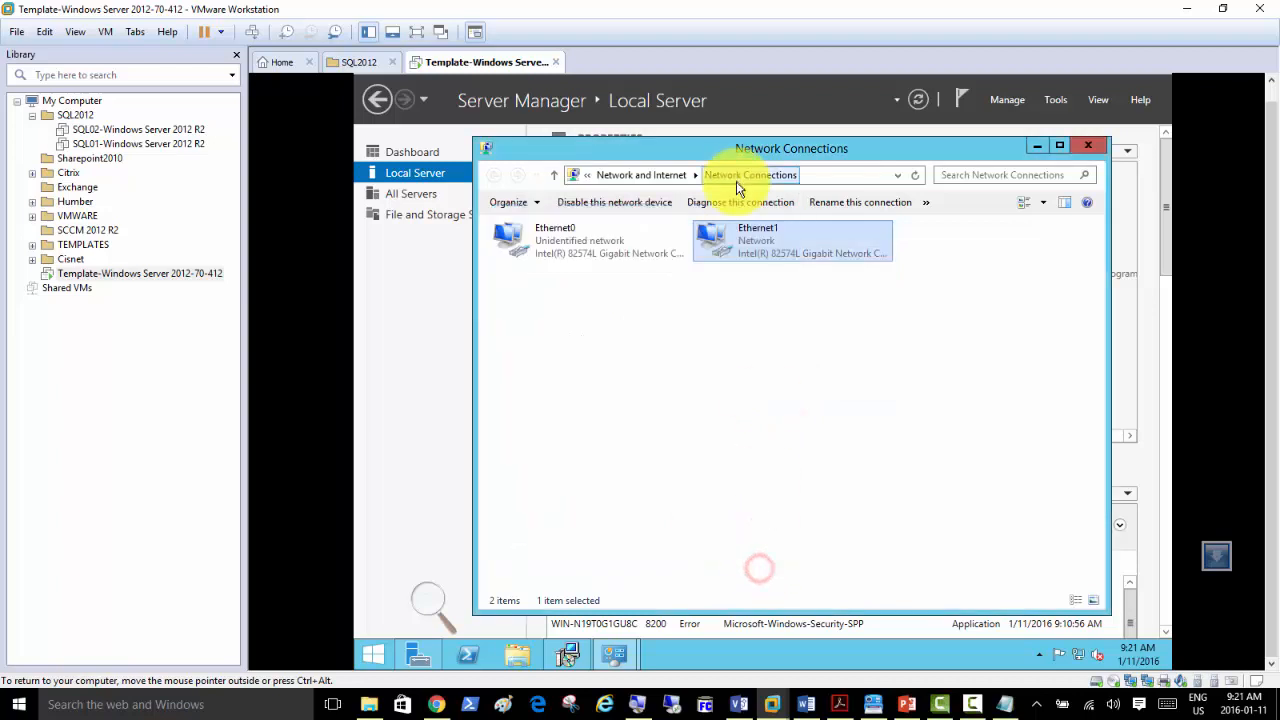
right_click(748, 251)
click(762, 258)
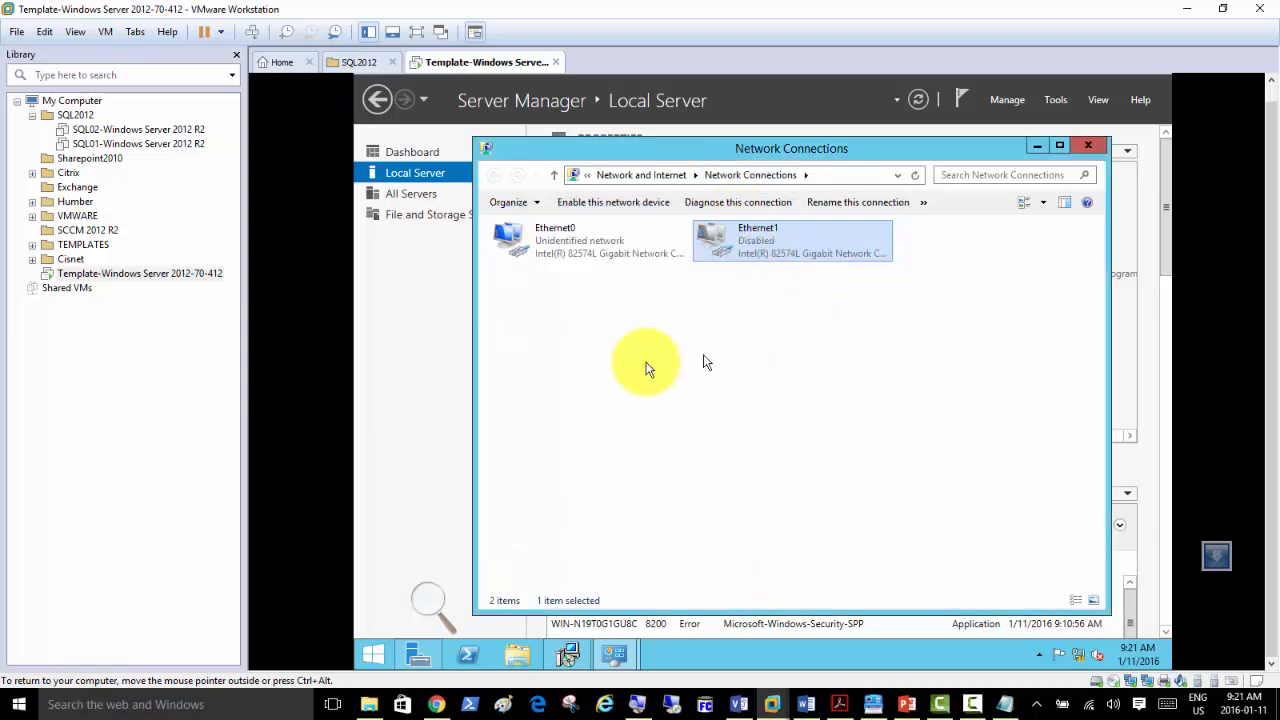
click(430, 375)
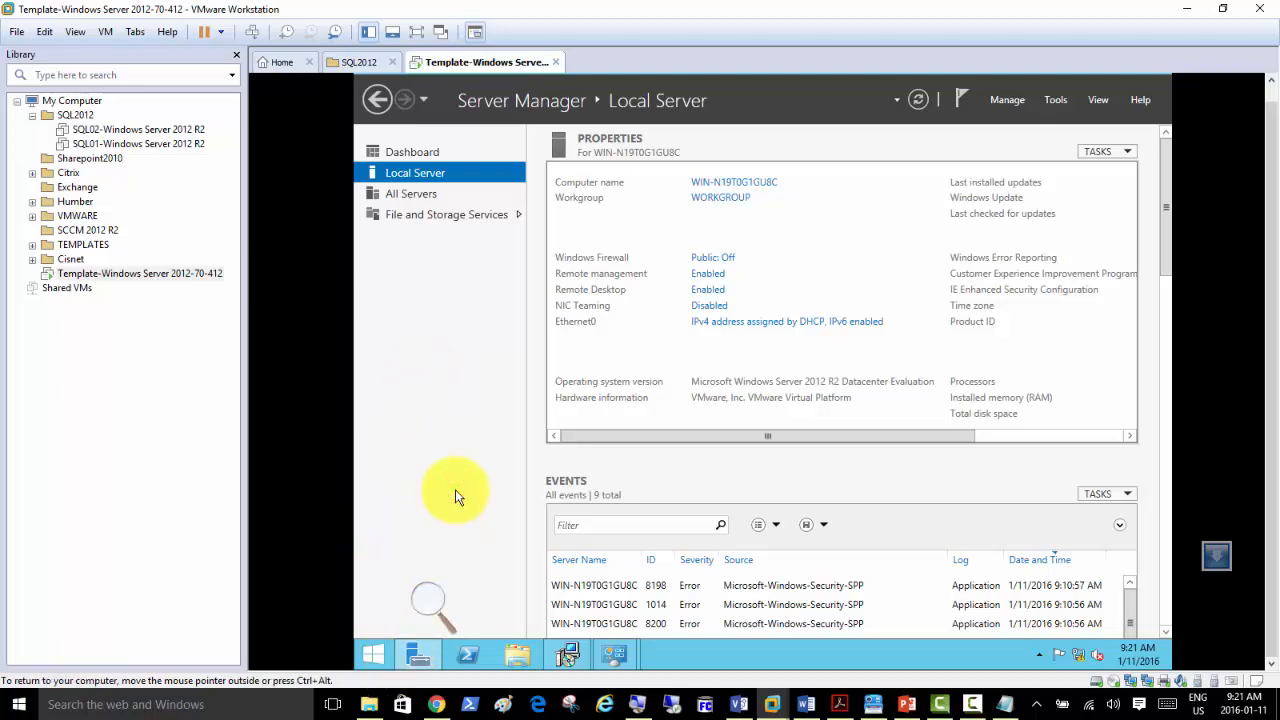
Run 'sysprep' from the guest's Run prompt to open the Sysprep folder.
key(super+r)
text(sys)
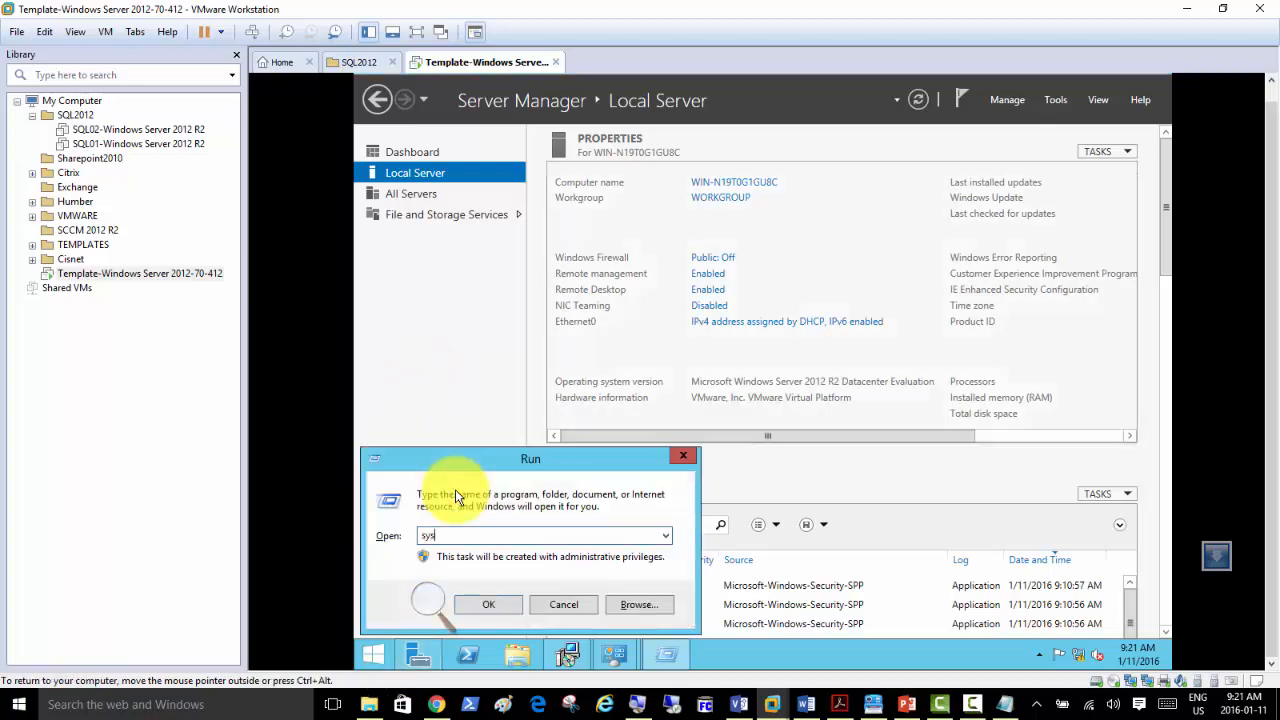
text(prep)
key(Return)
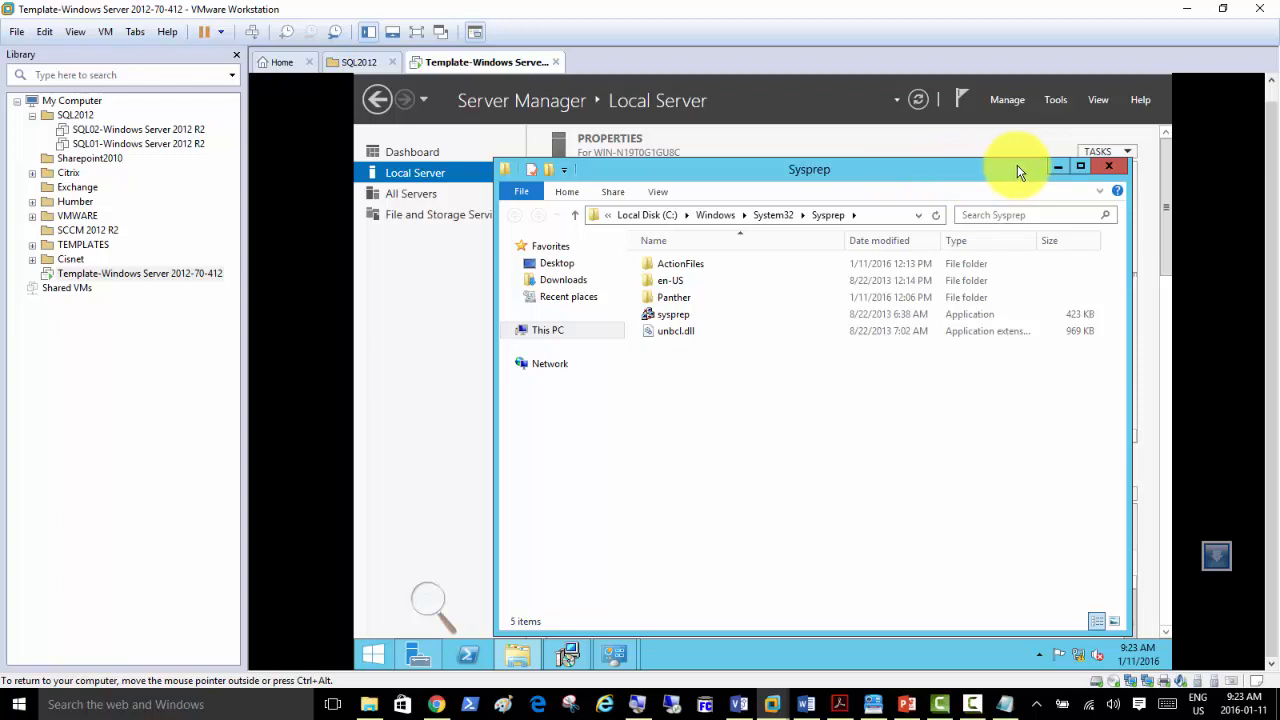
Launch sysprep from the Sysprep folder with Generalize ticked and Shutdown as the shutdown option.
click(767, 462)
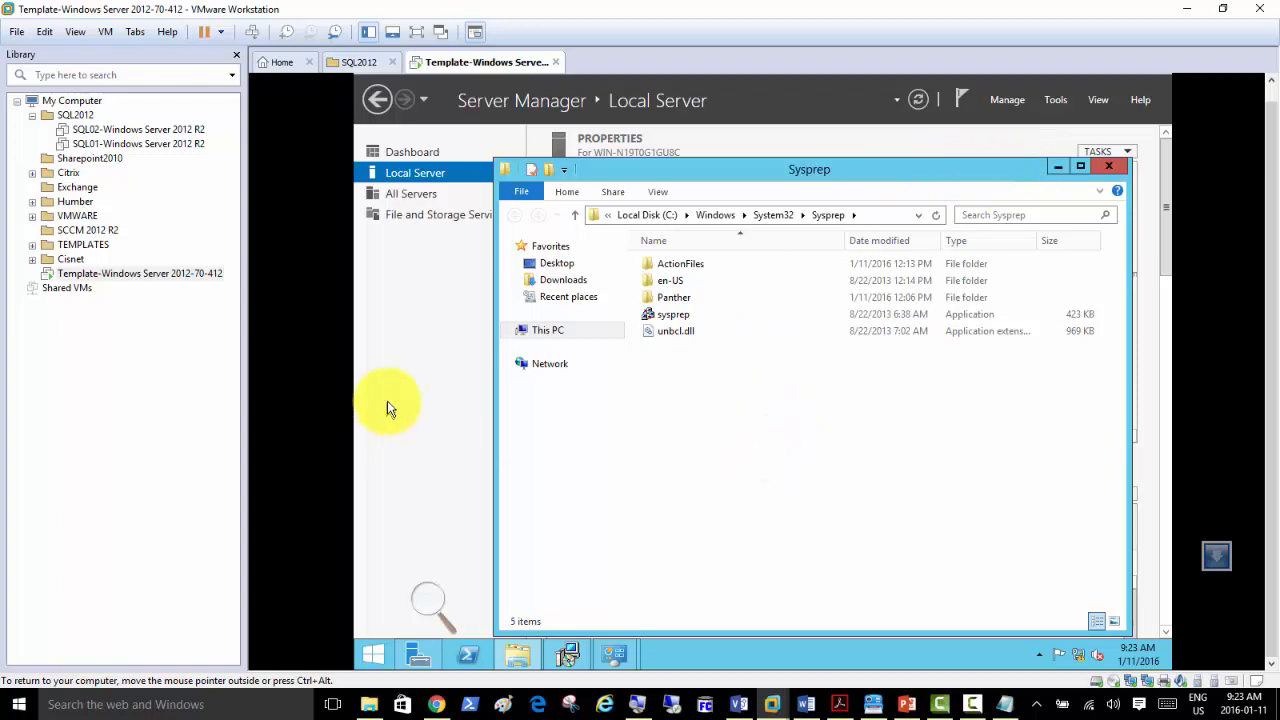
click(388, 405)
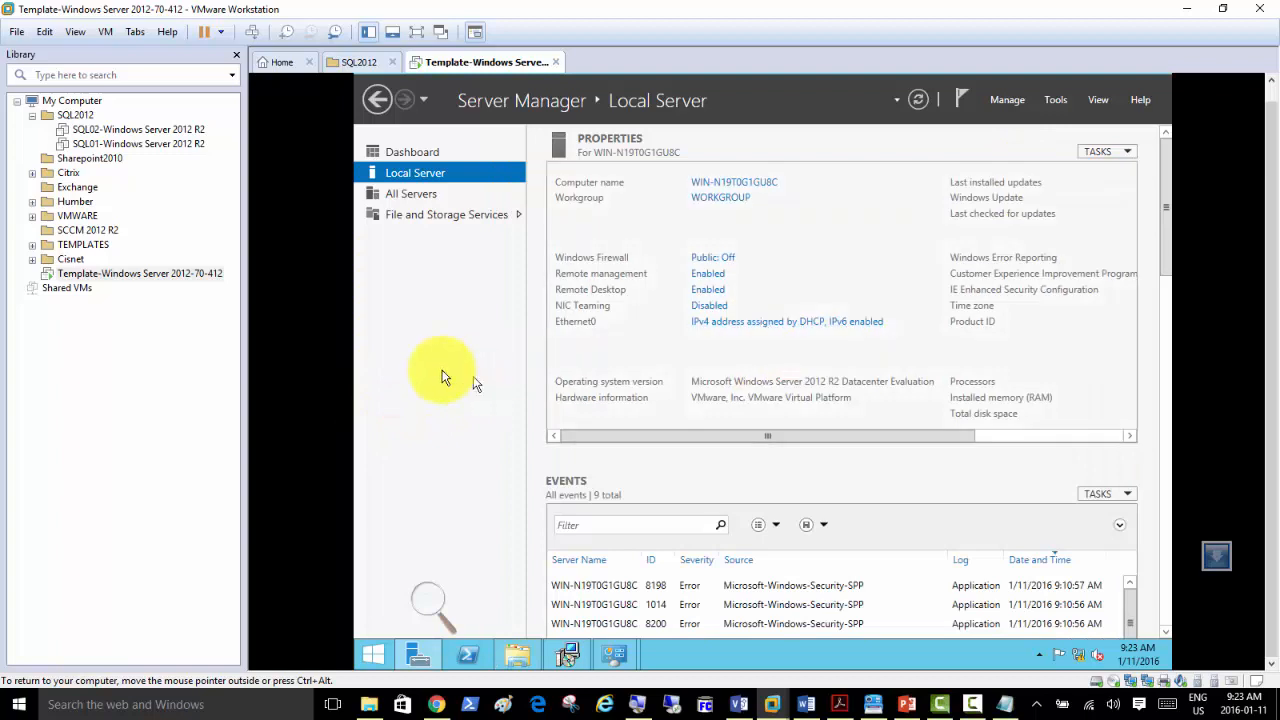
click(614, 656)
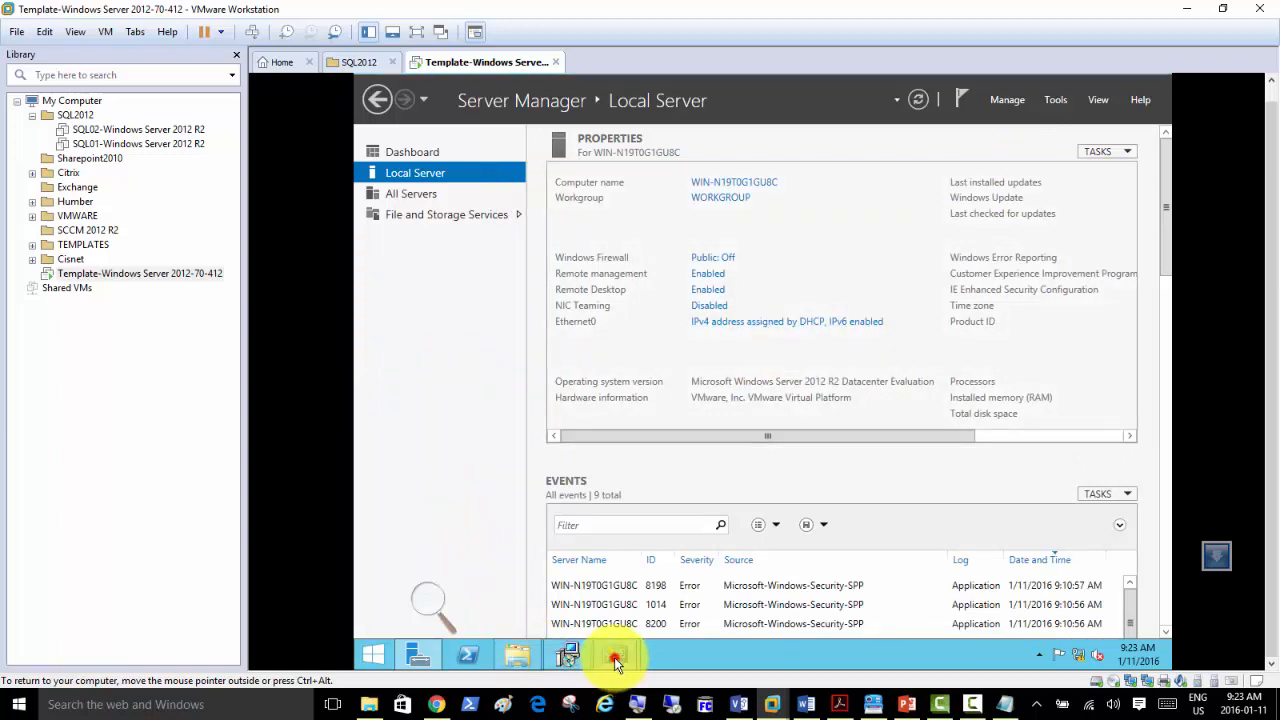
click(692, 575)
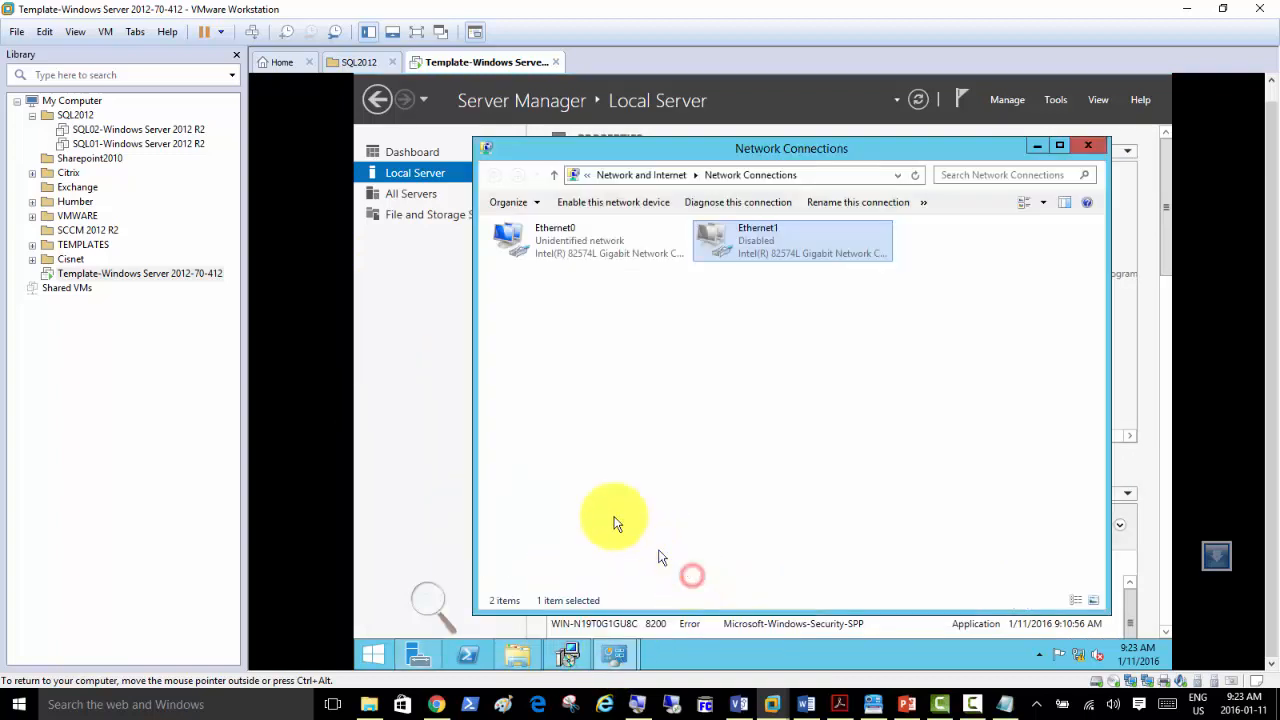
click(515, 656)
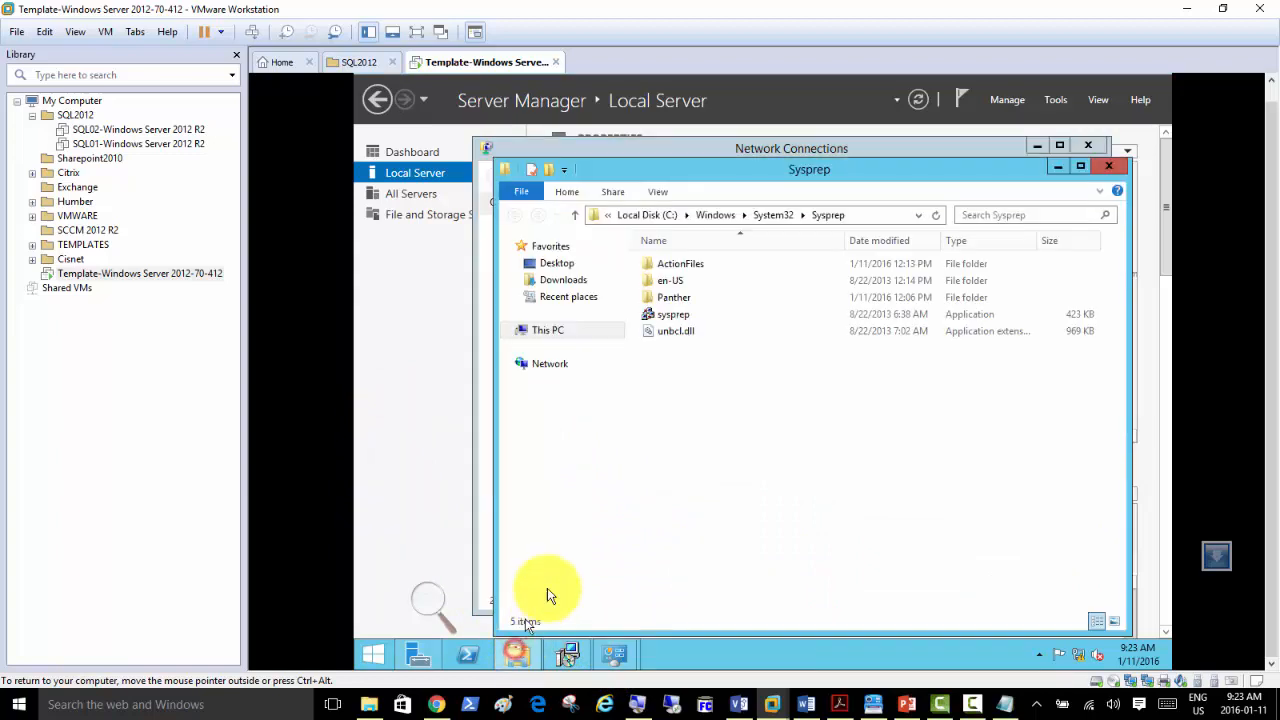
double_click(680, 316)
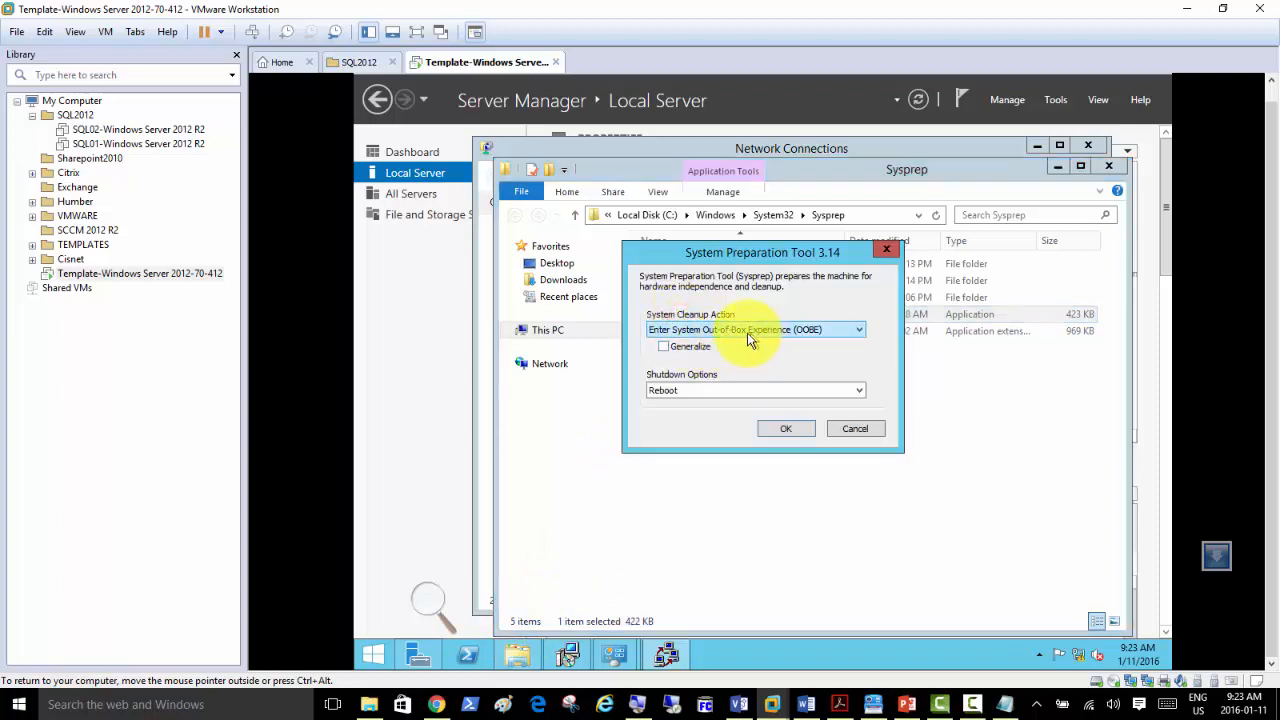
click(664, 347)
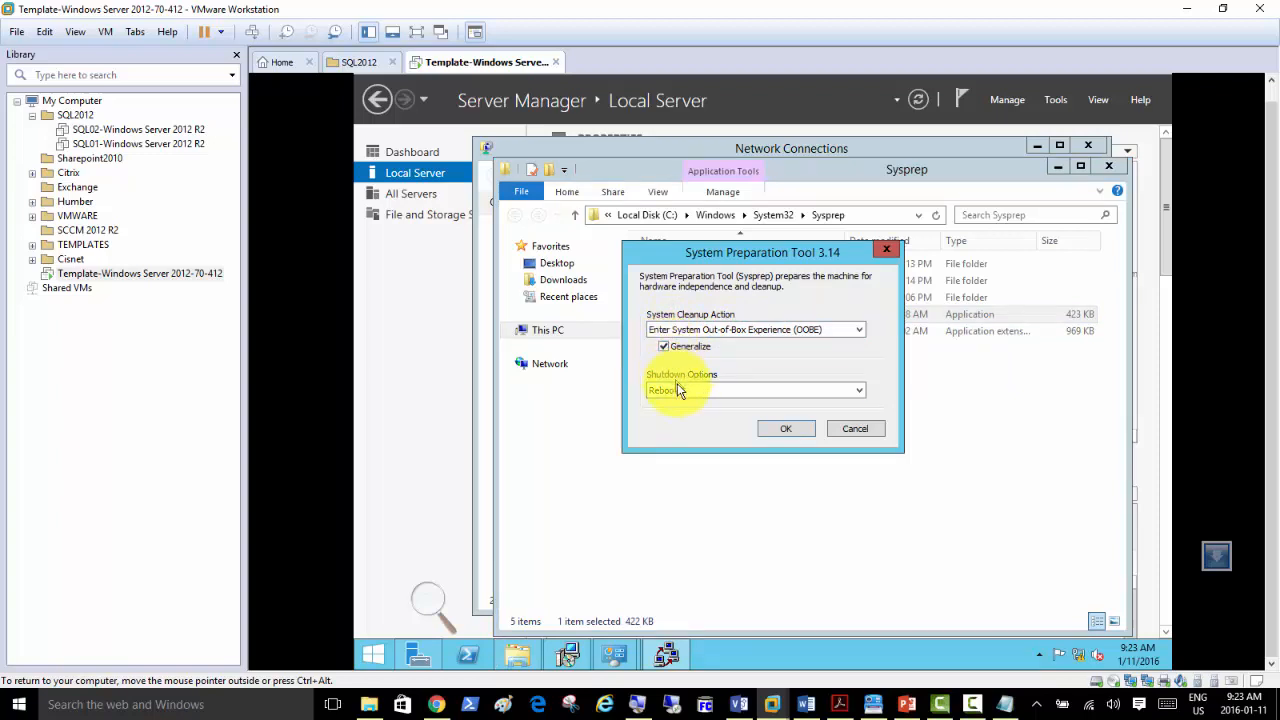
click(678, 390)
click(679, 425)
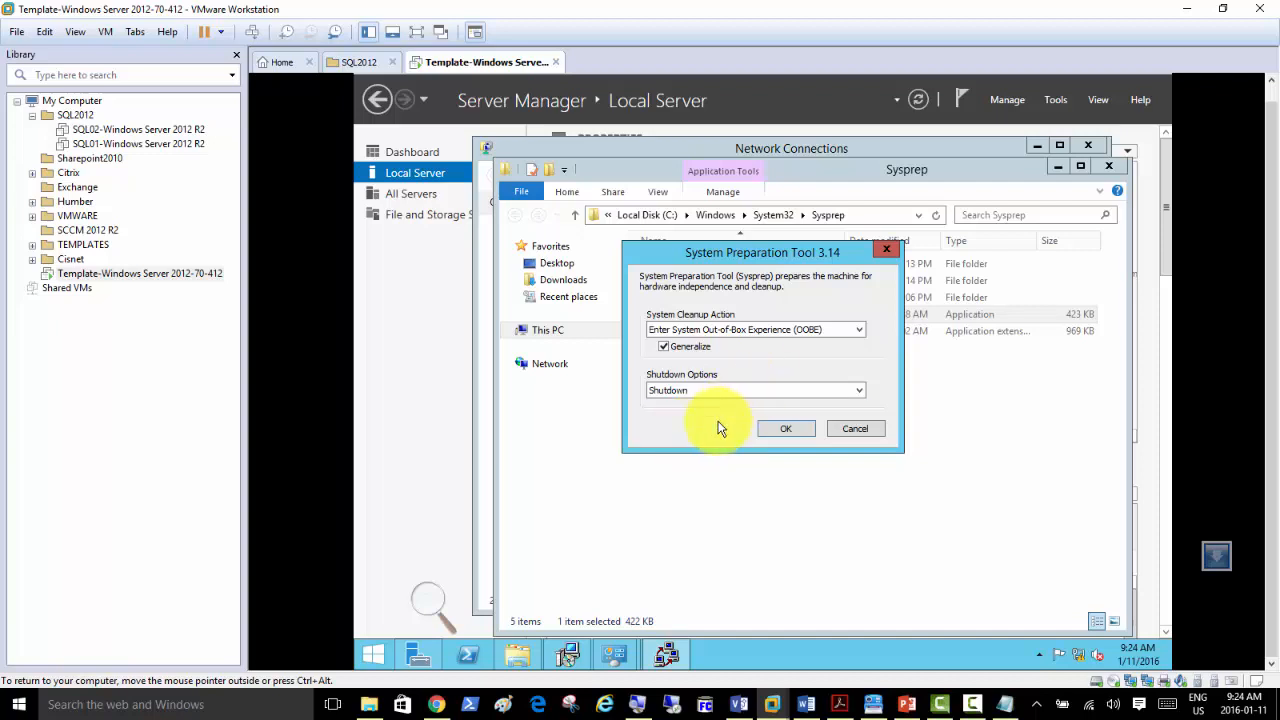
click(775, 426)
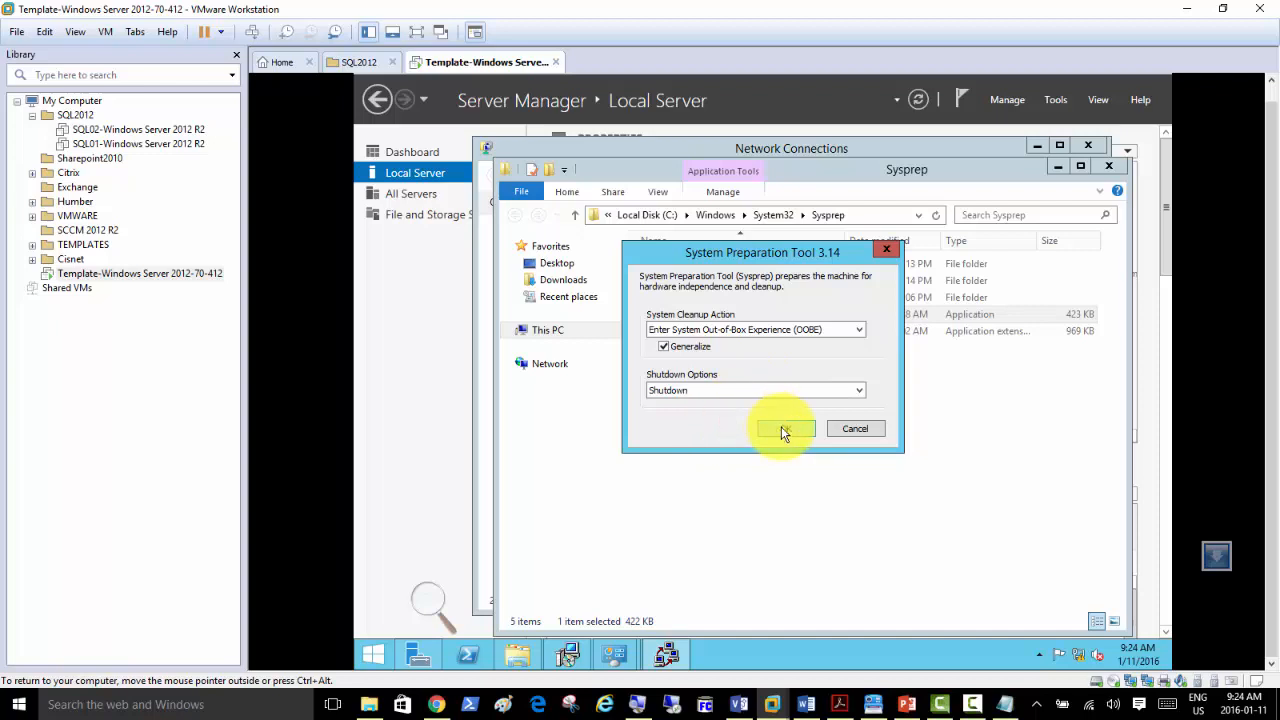
Check the computer name in Server Manager's System Properties, then close it.
click(864, 428)
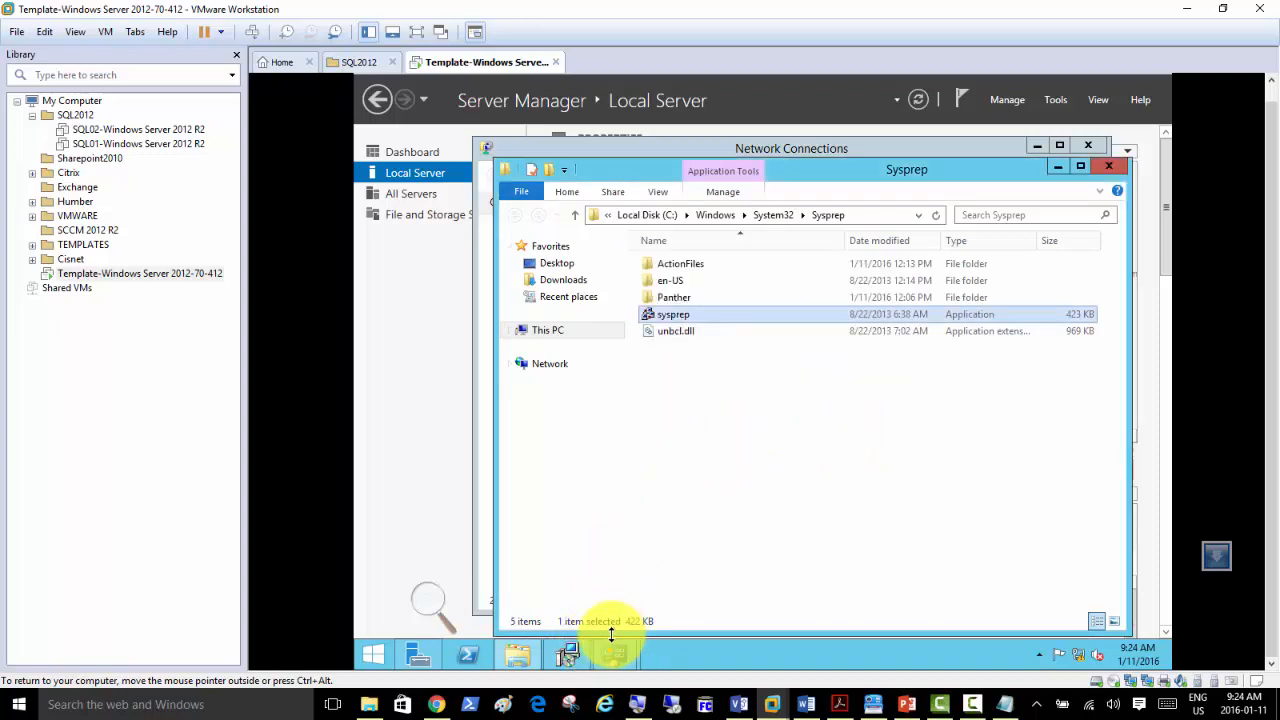
click(418, 169)
click(749, 183)
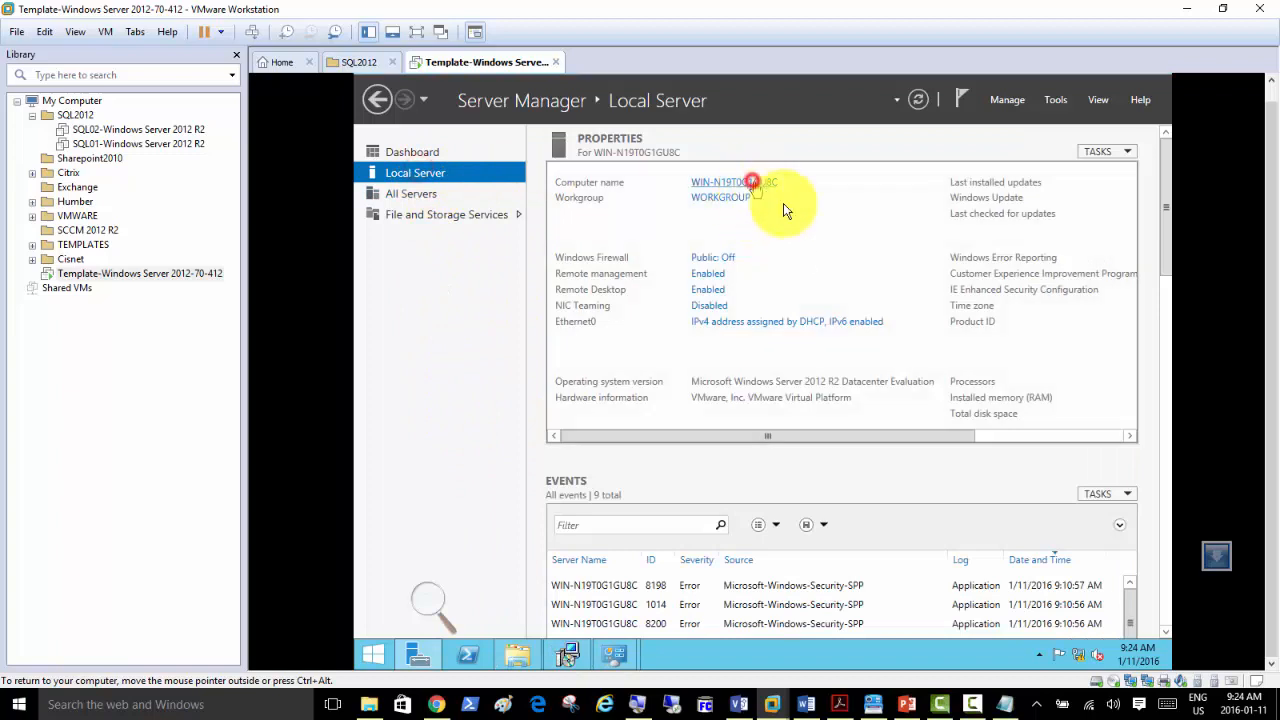
click(553, 458)
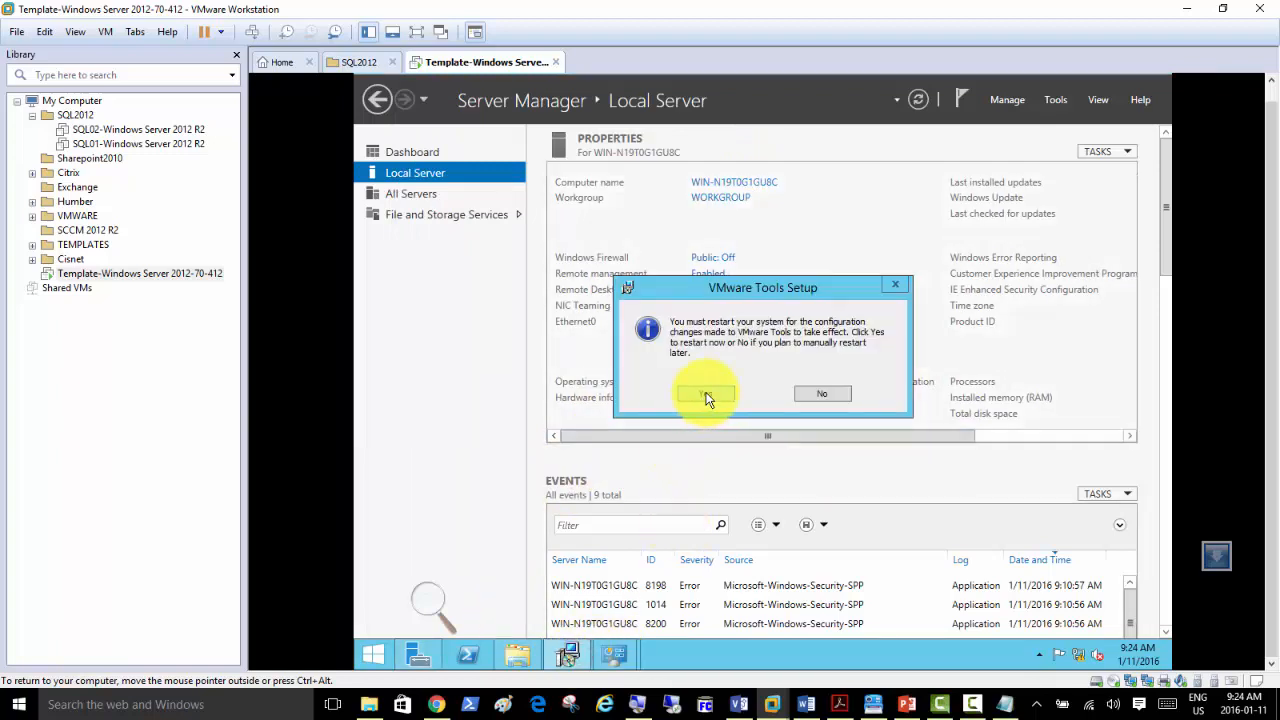
Accept the VMware Tools Setup prompt to restart the template VM.
click(705, 393)
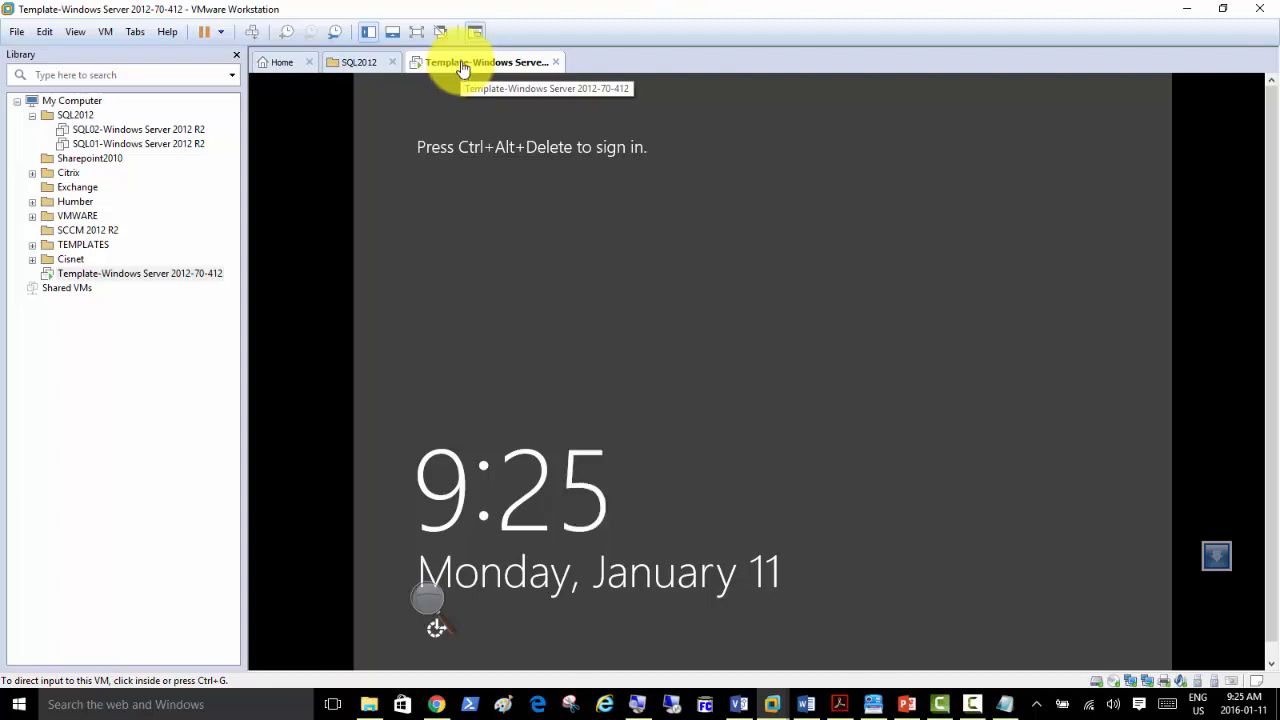
Send Ctrl+Alt+Del and sign in as Administrator with the account password.
click(252, 33)
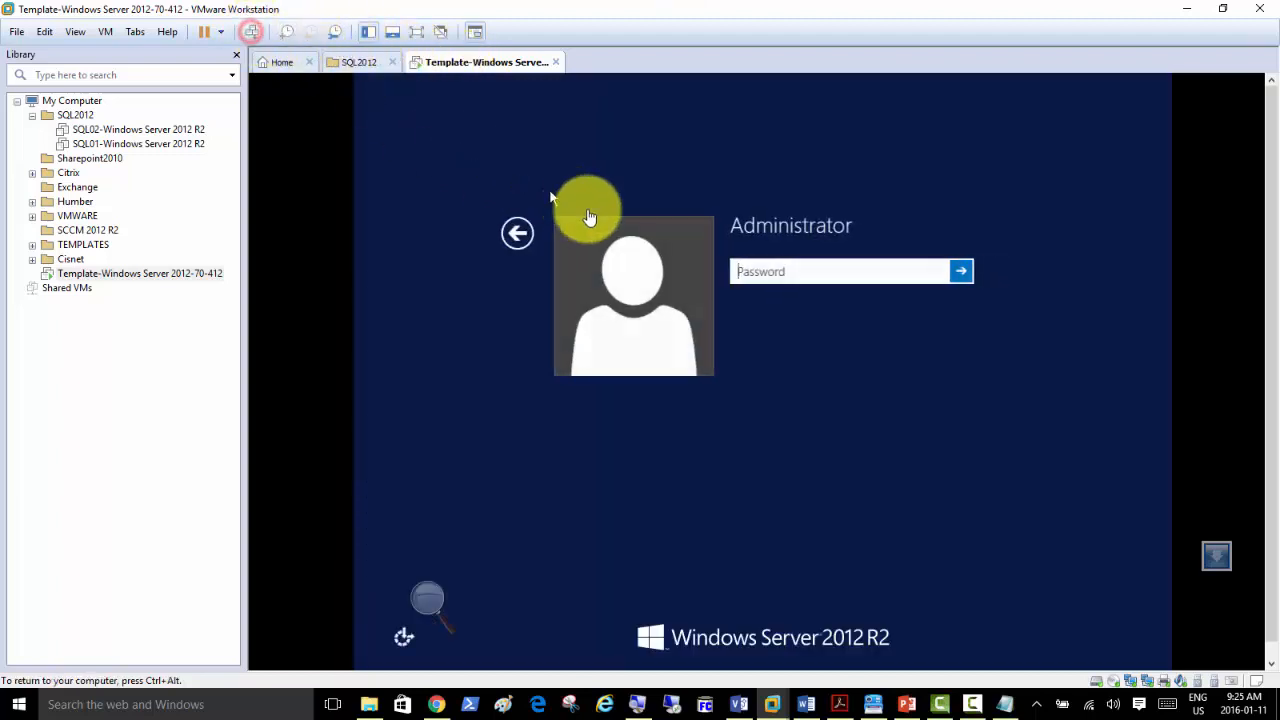
click(808, 270)
text(Pa$$w0rd)
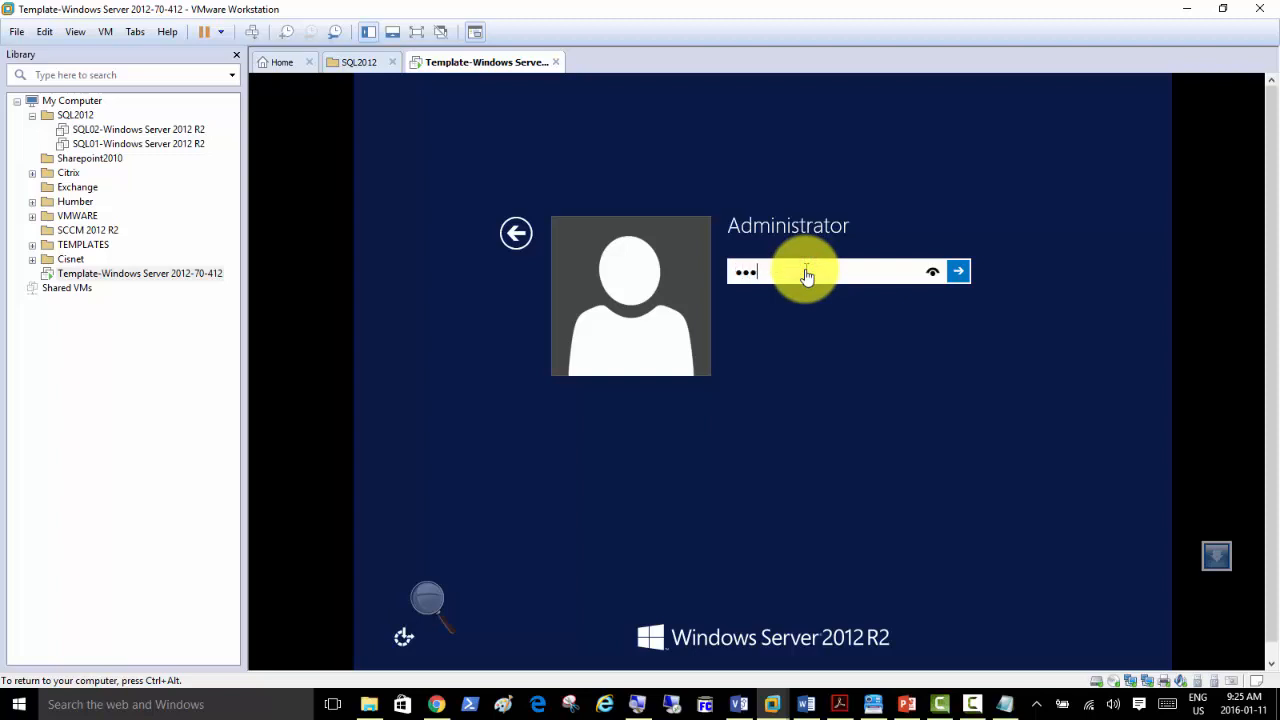
key(Return)
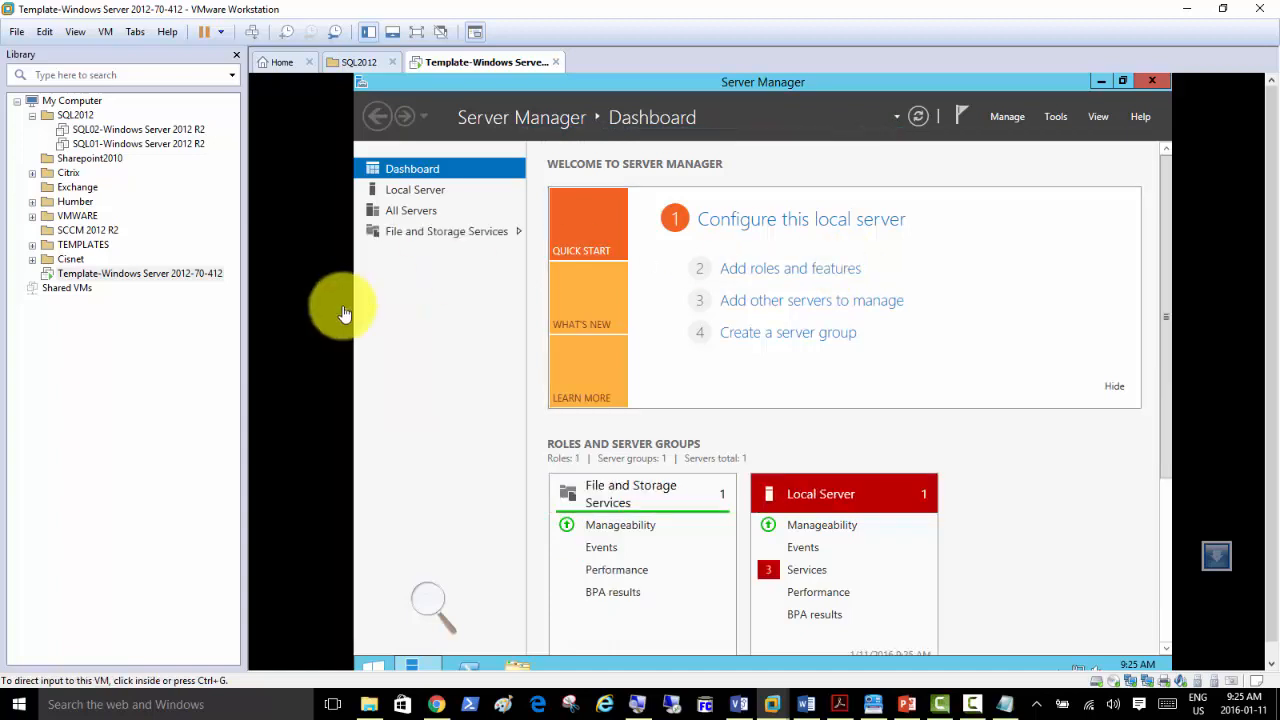
click(414, 363)
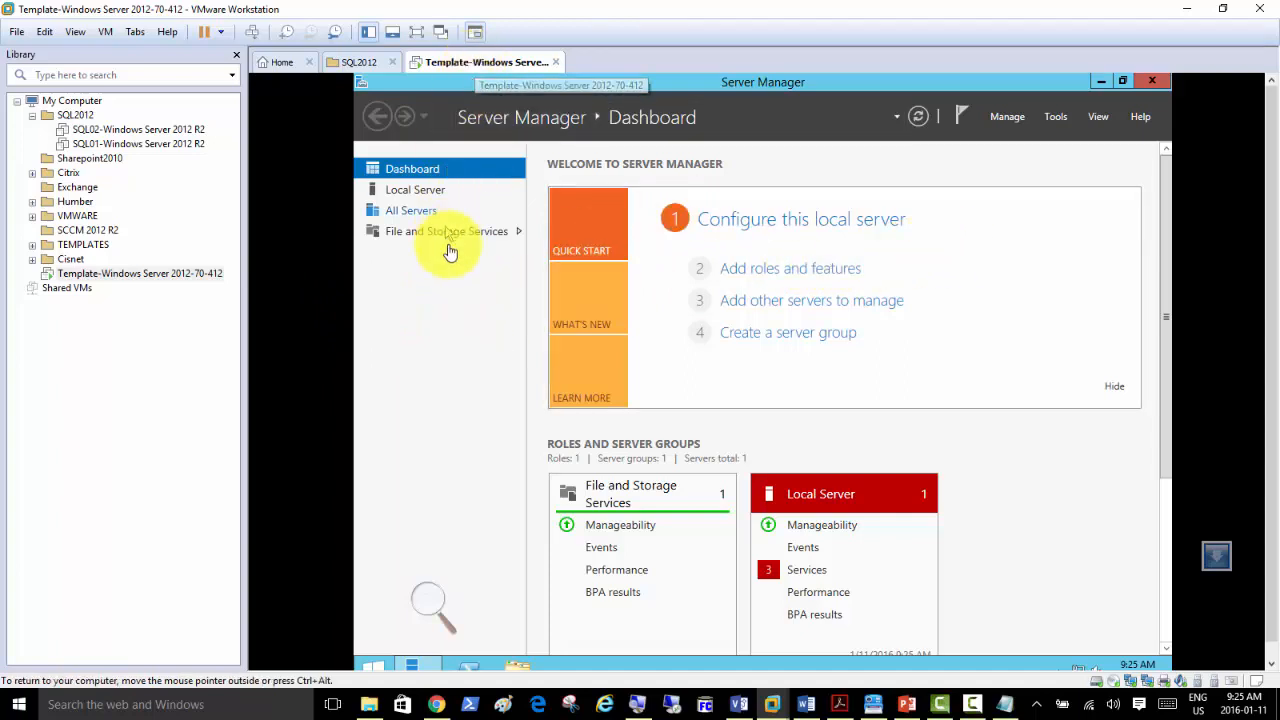
Rerun sysprep.exe with Generalize ticked and Shutdown chosen so the VM powers off.
key(super+r)
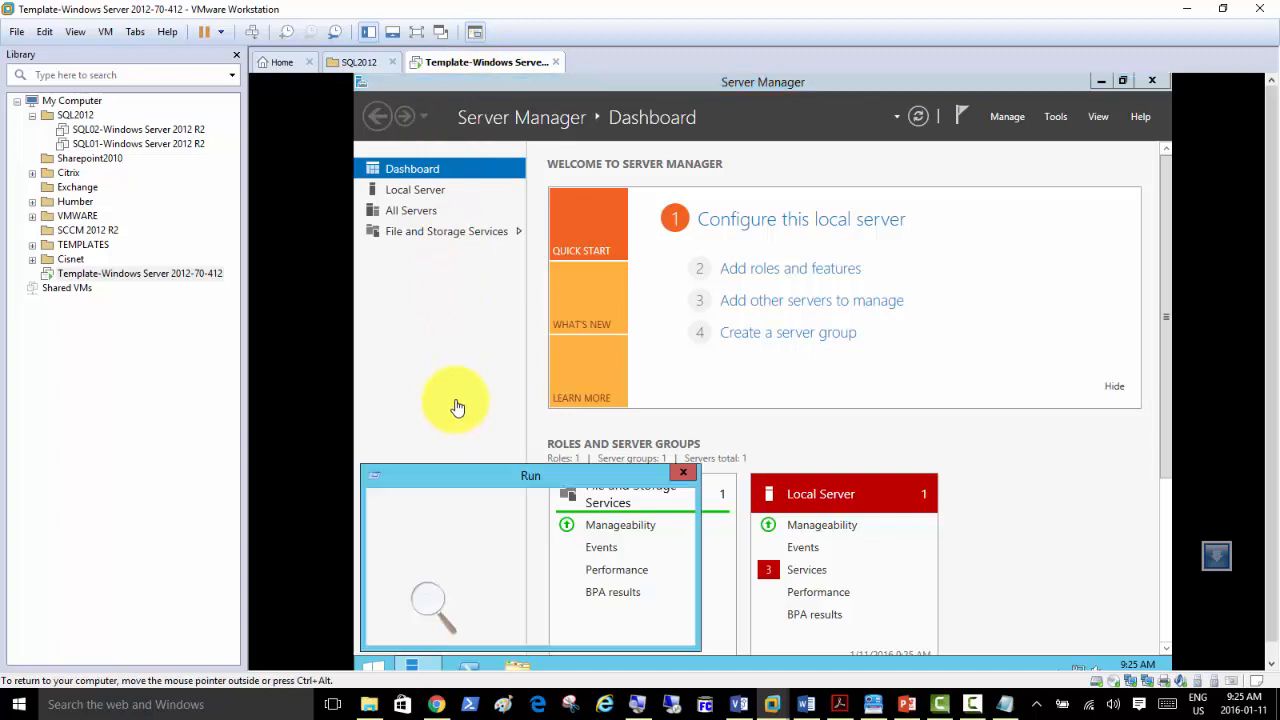
key(Return)
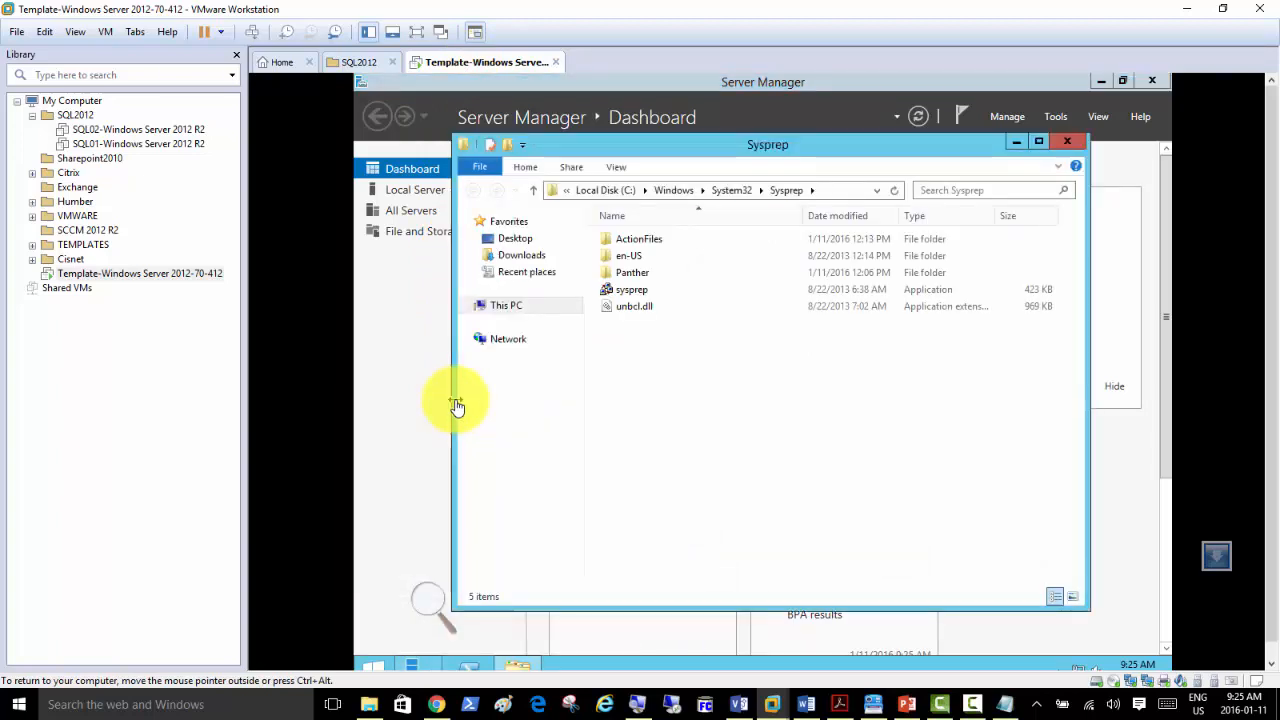
double_click(622, 300)
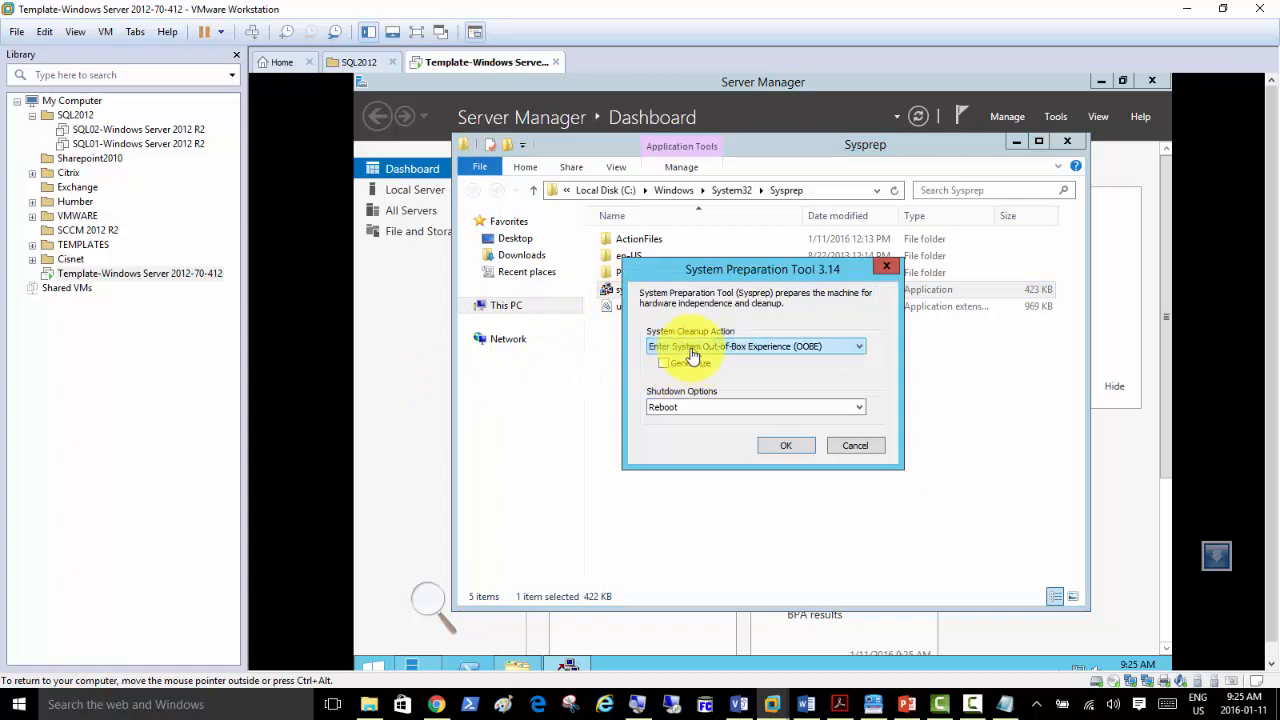
click(665, 366)
click(680, 407)
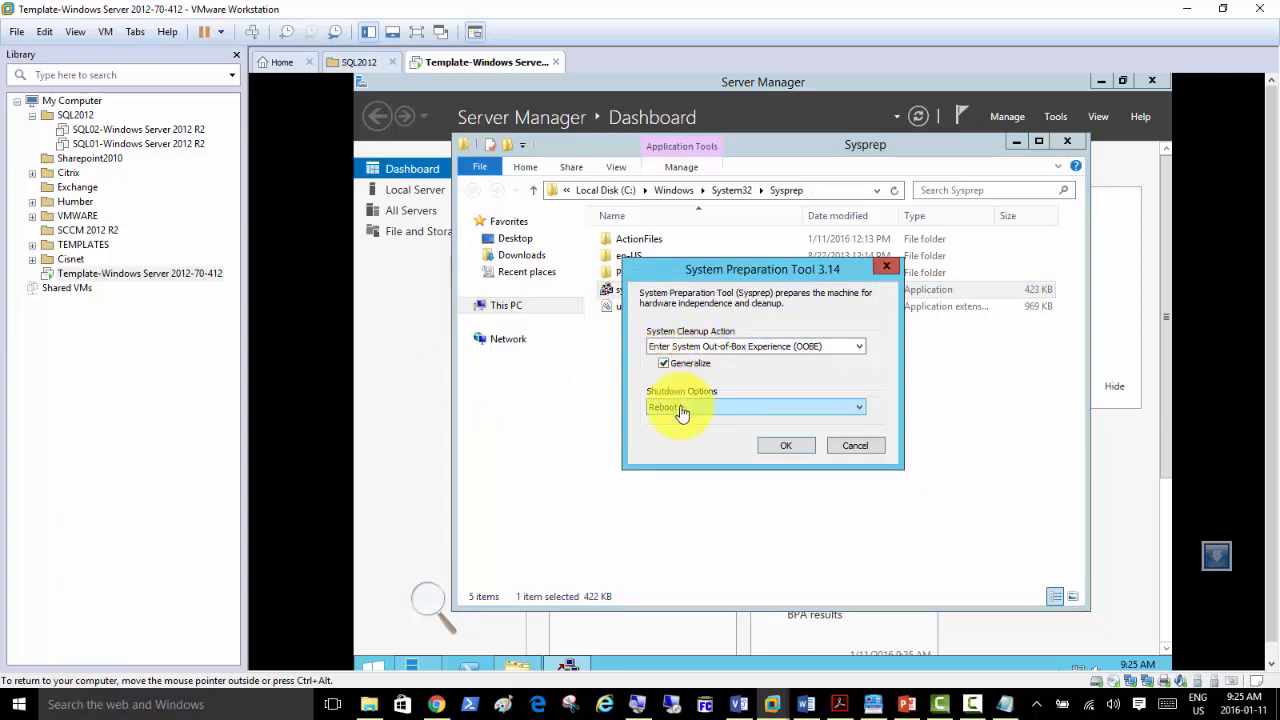
click(678, 444)
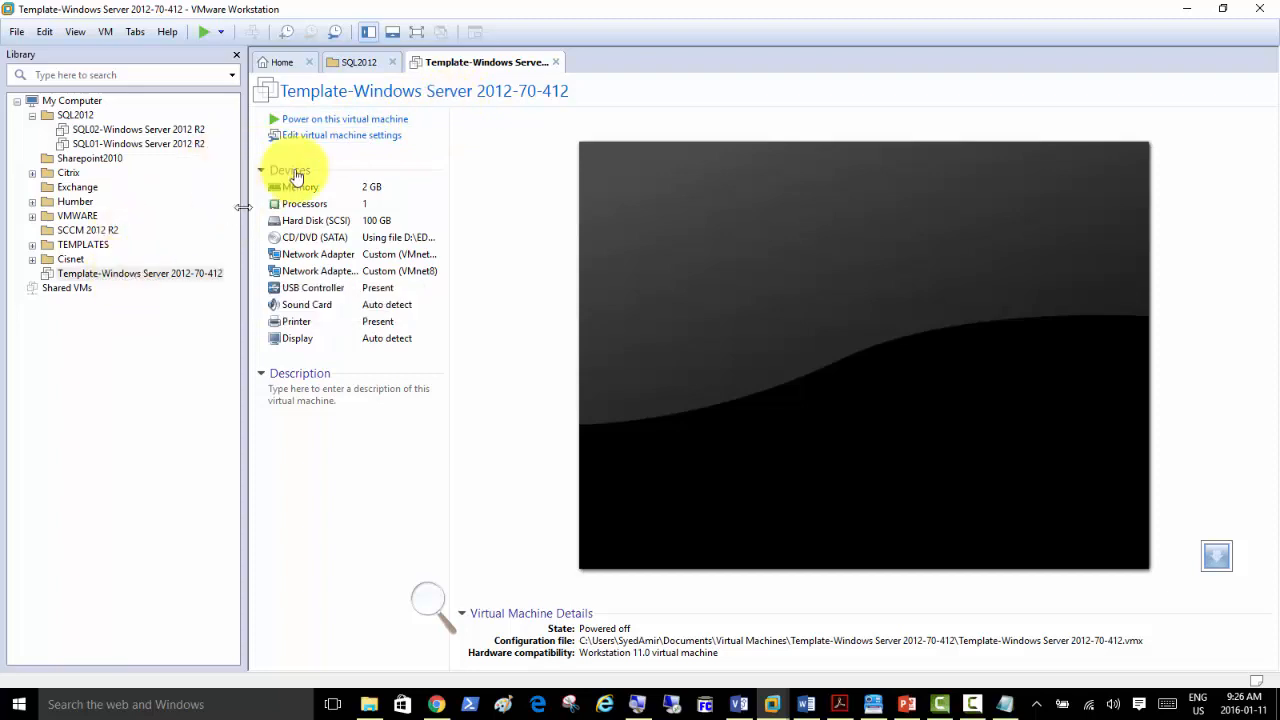
Start a clone of the template VM, then cancel the clone wizard and dismiss the context menu.
right_click(162, 278)
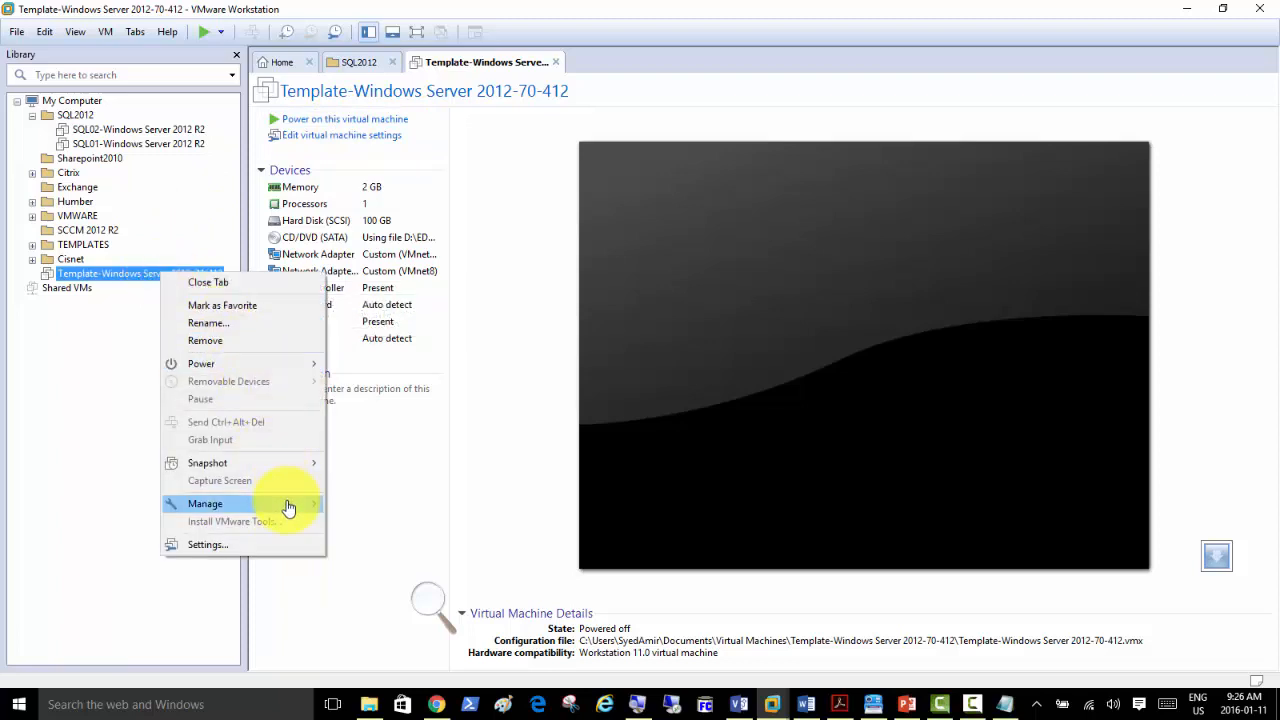
mouse_move(288, 508)
click(368, 526)
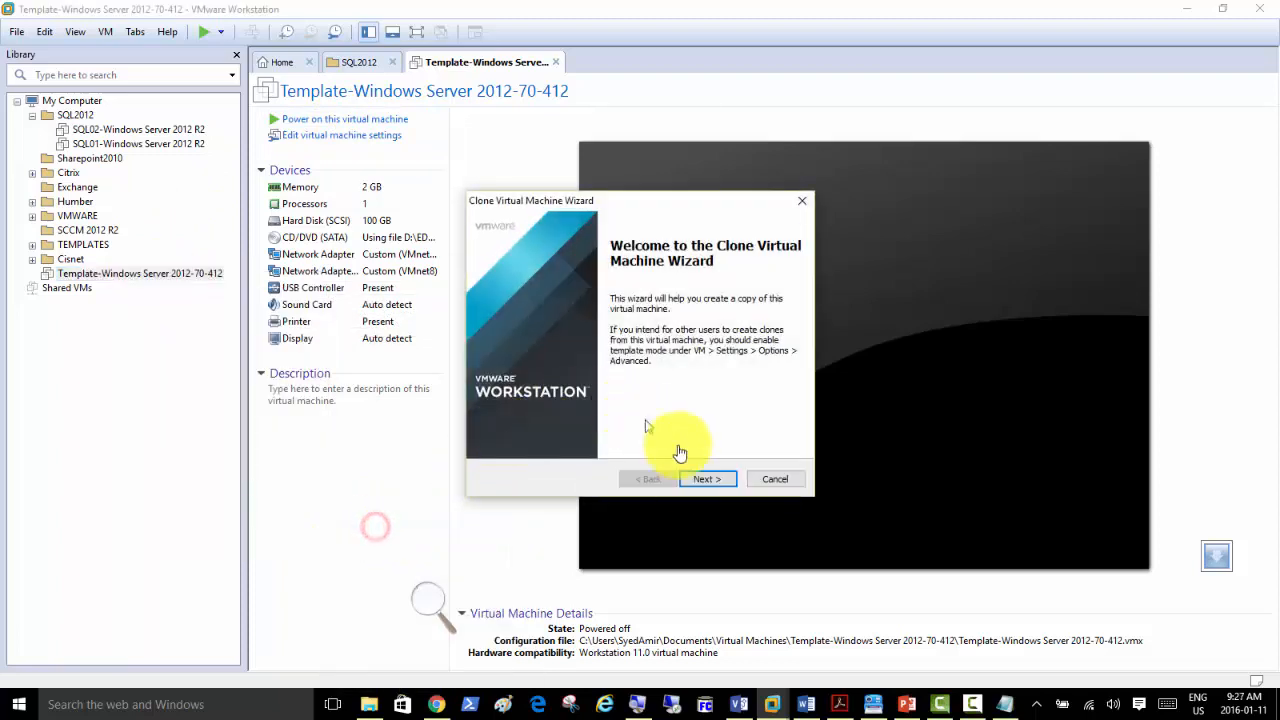
click(769, 480)
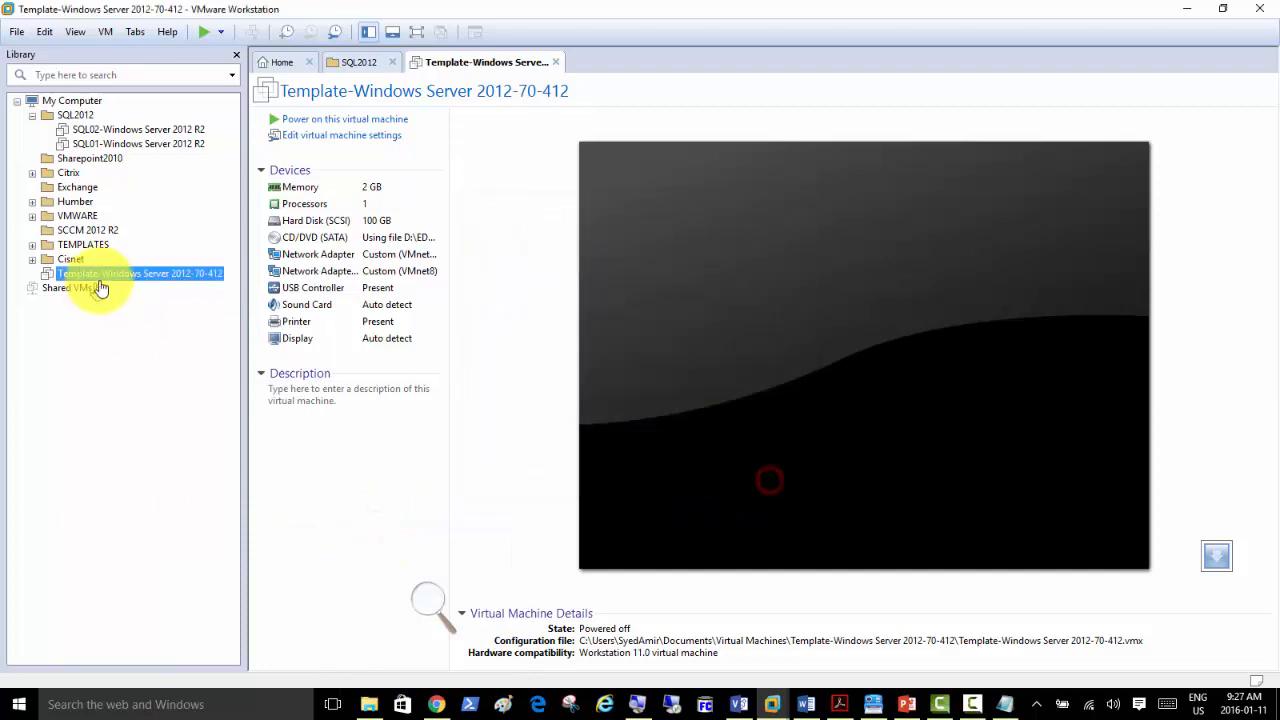
right_click(123, 278)
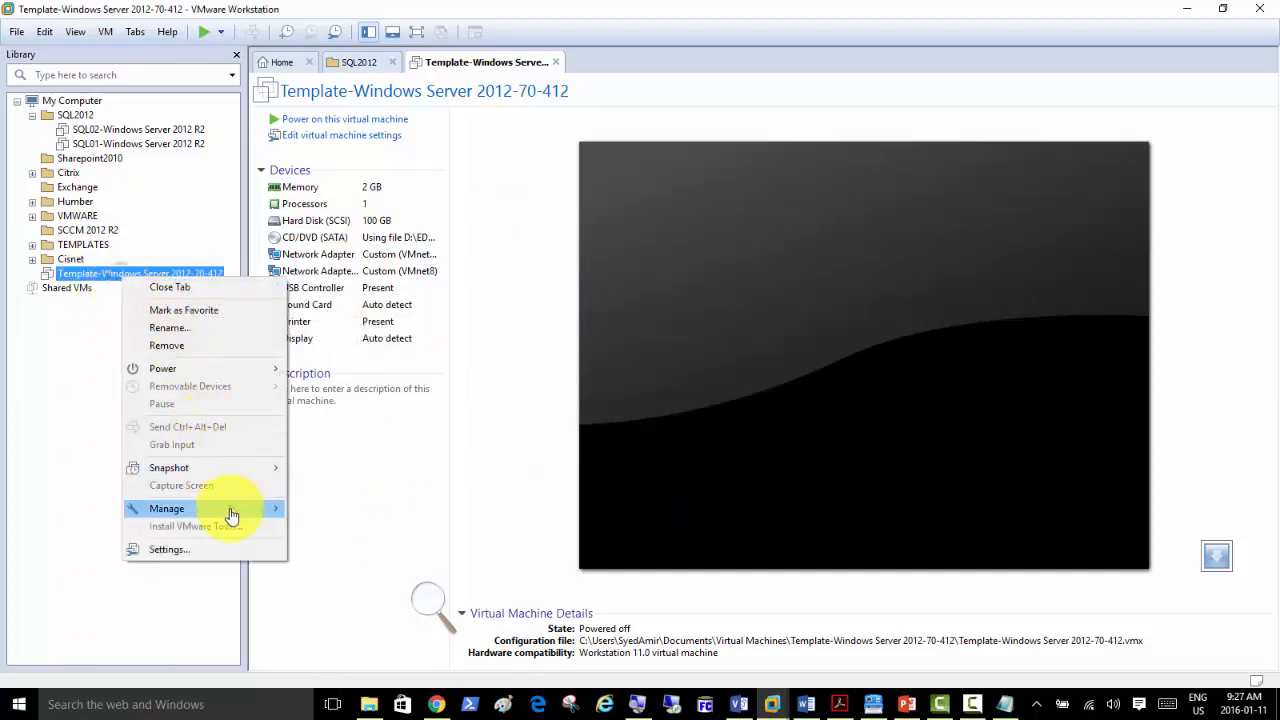
click(66, 393)
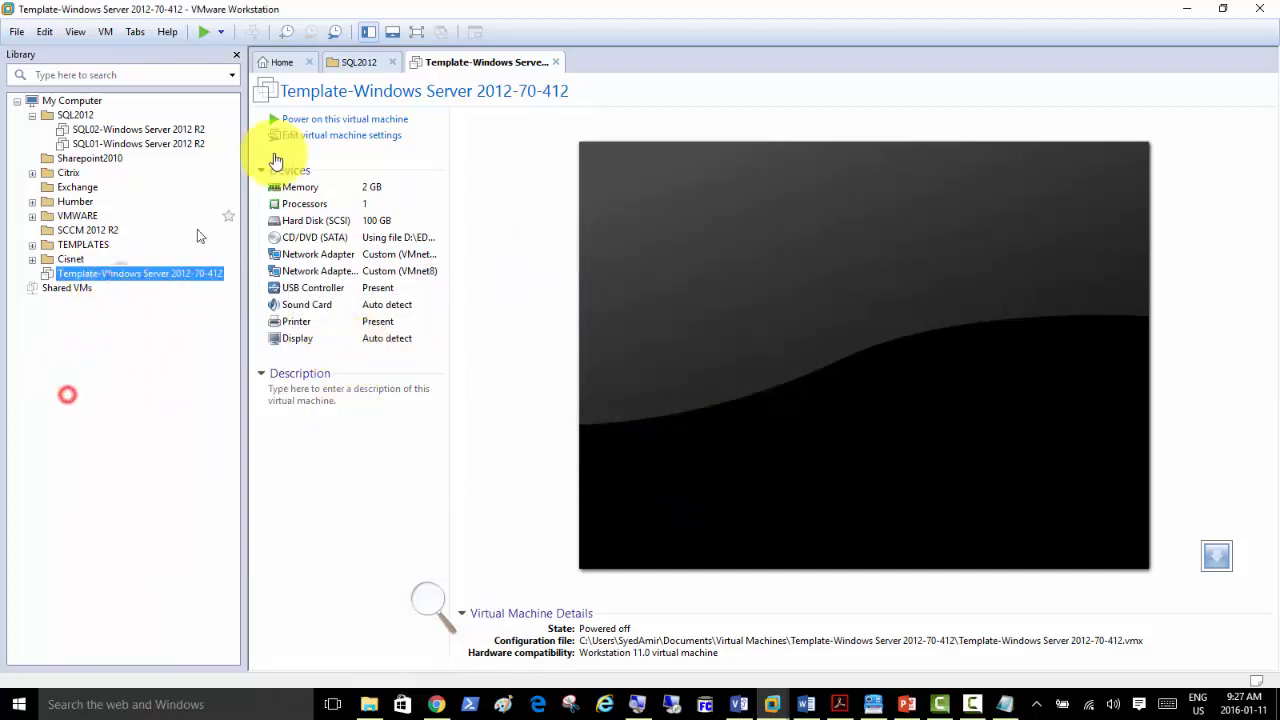
Take Snapshot 1 of the template, described 'Template machine just shutdown after all configurations'.
right_click(457, 64)
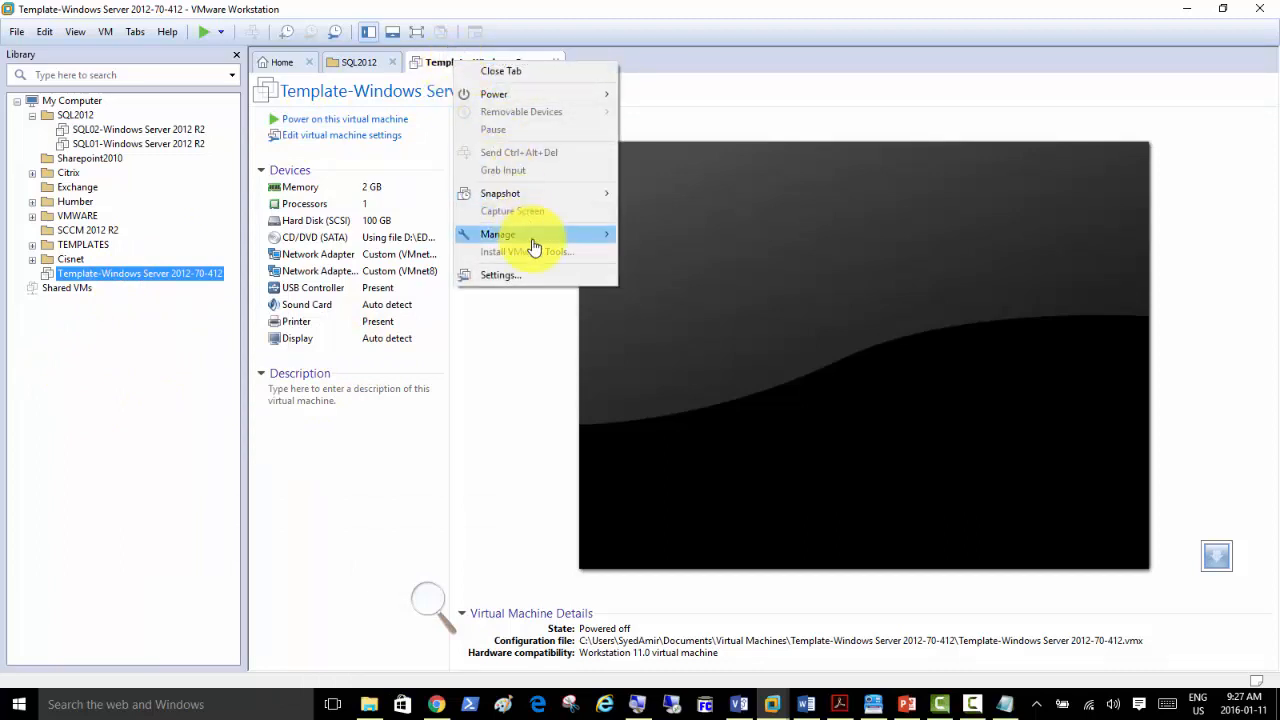
mouse_move(526, 197)
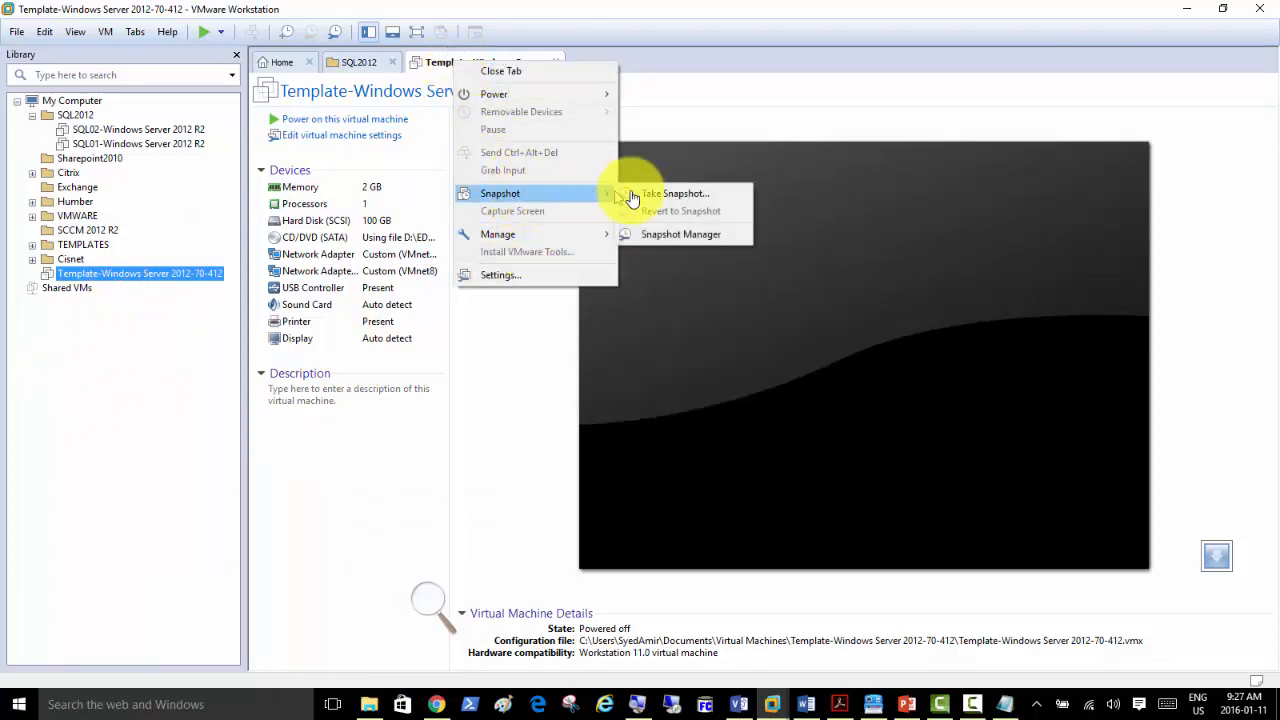
click(663, 196)
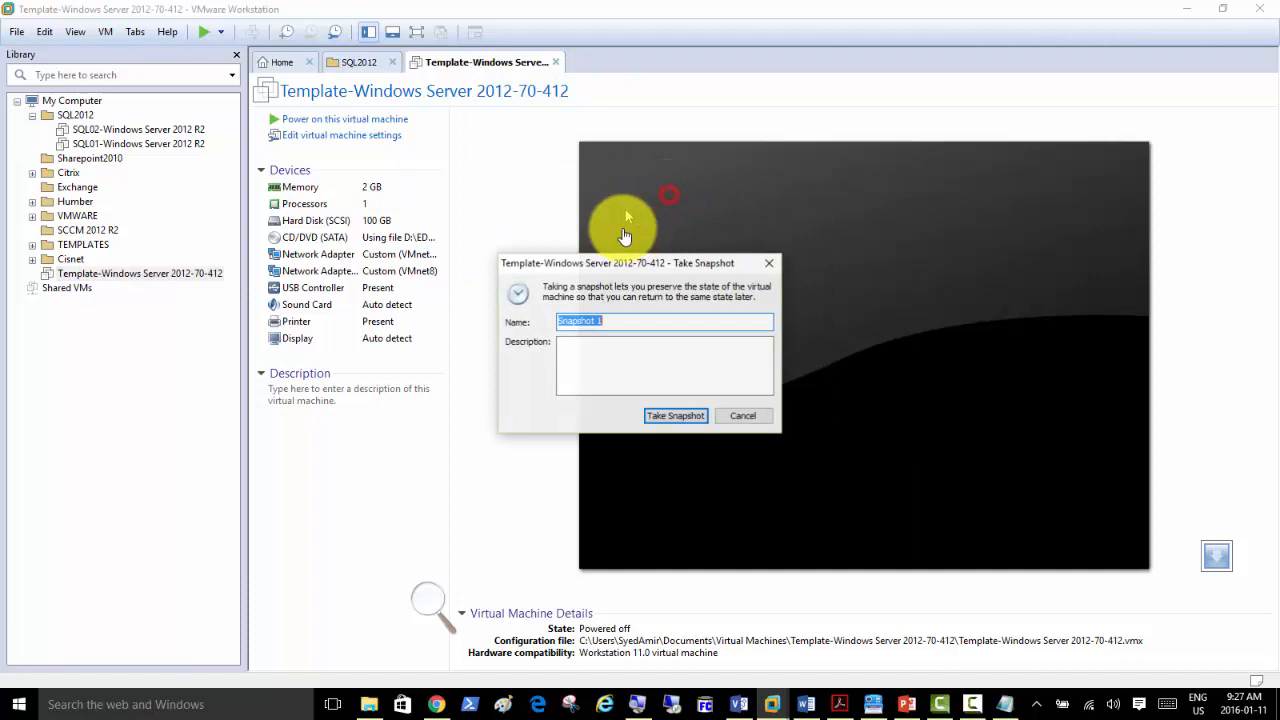
click(639, 376)
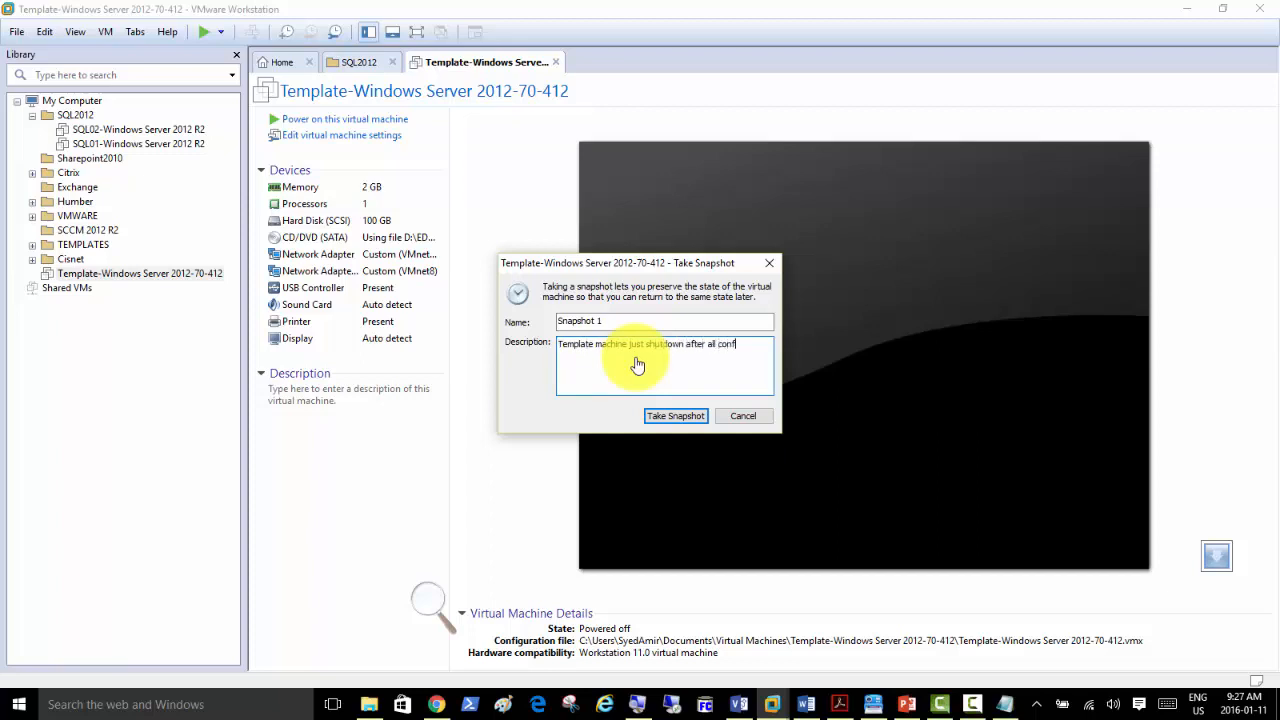
text(ns)
click(676, 416)
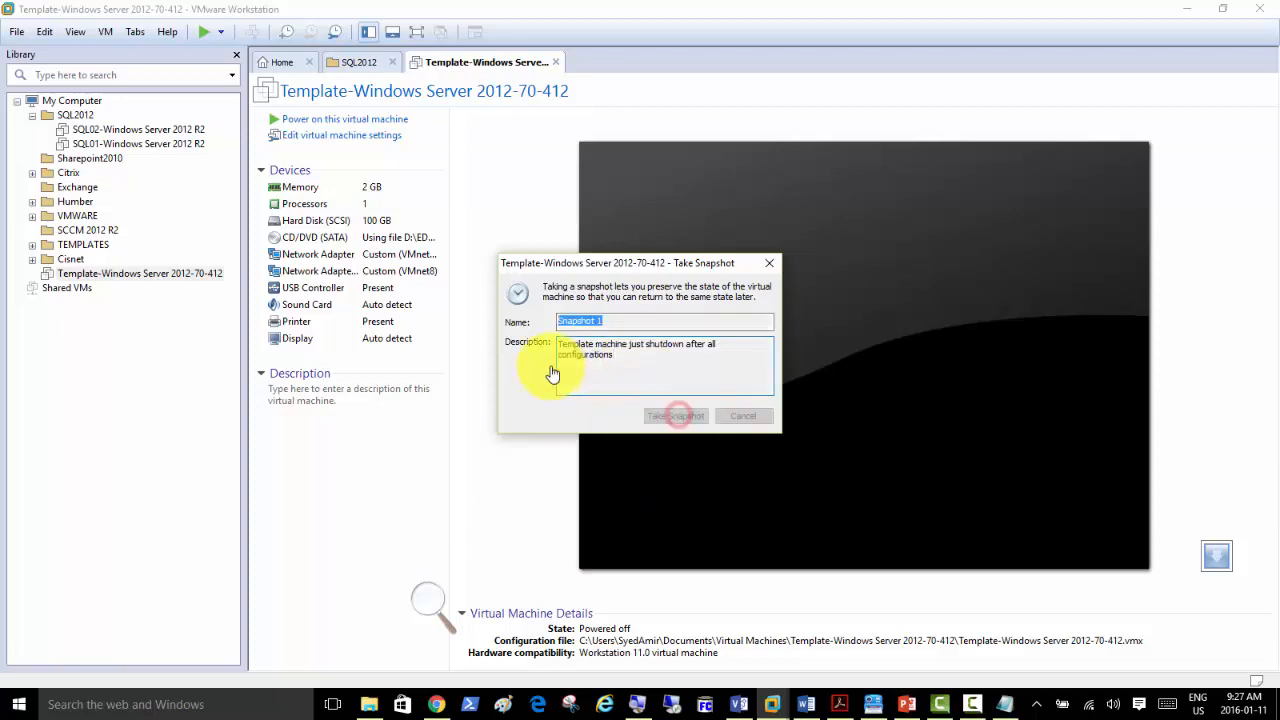
Create a full, independent clone of the template from its current state, named SQLDC.
right_click(137, 283)
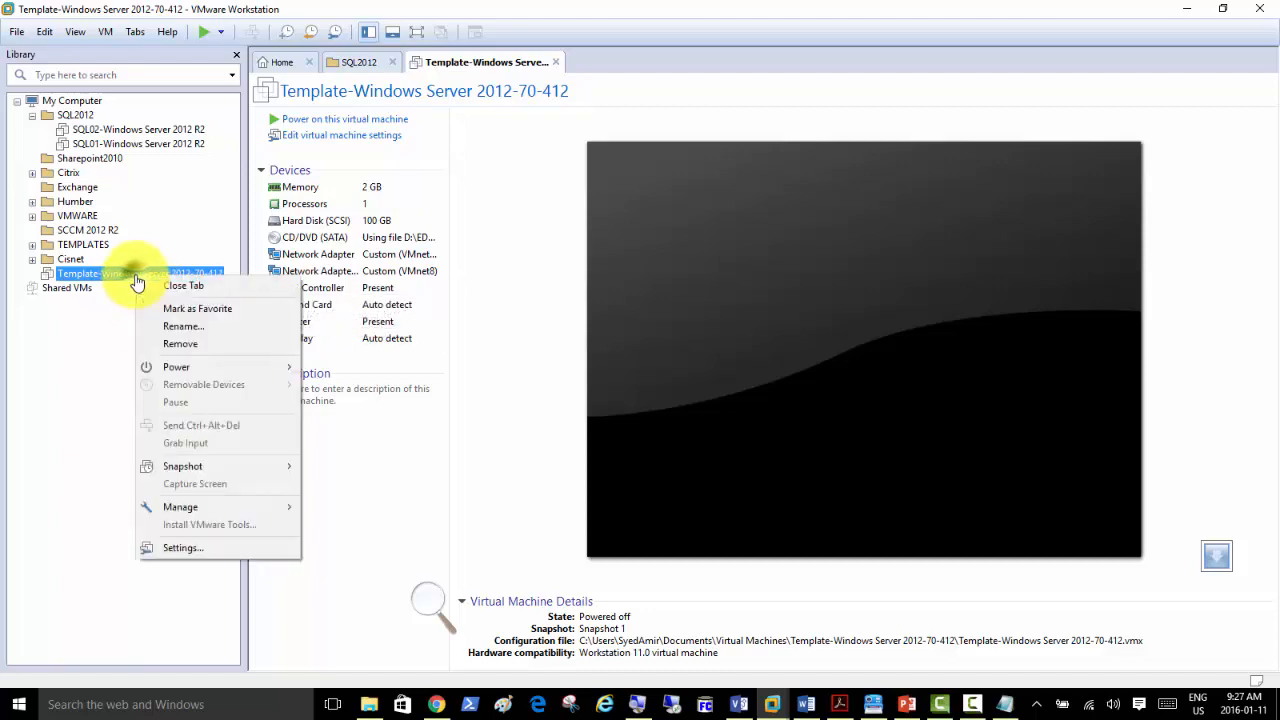
mouse_move(280, 511)
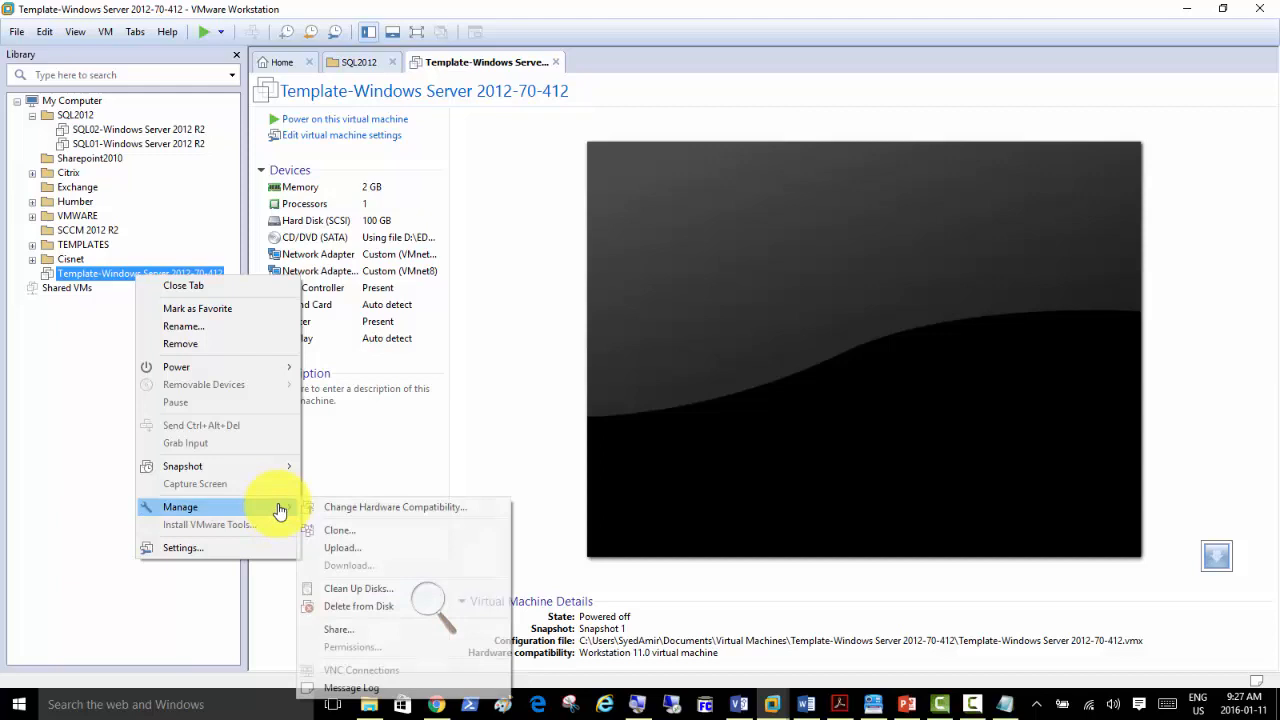
click(362, 531)
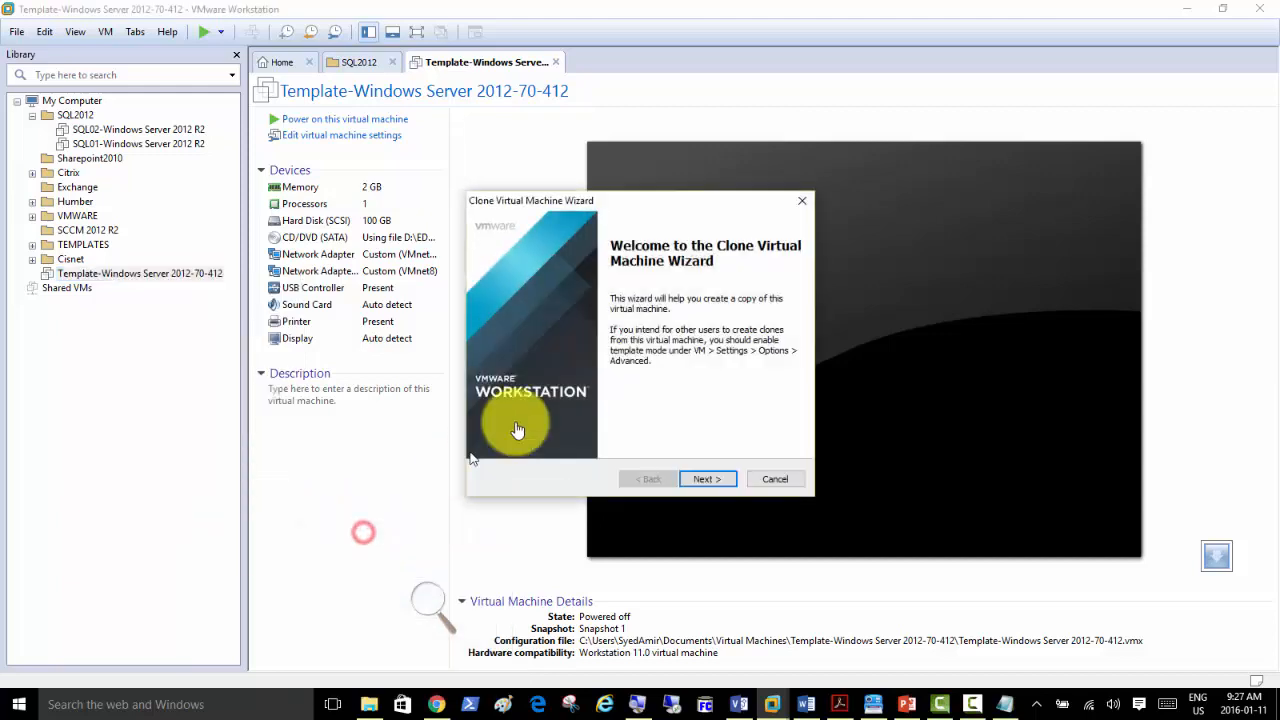
click(719, 485)
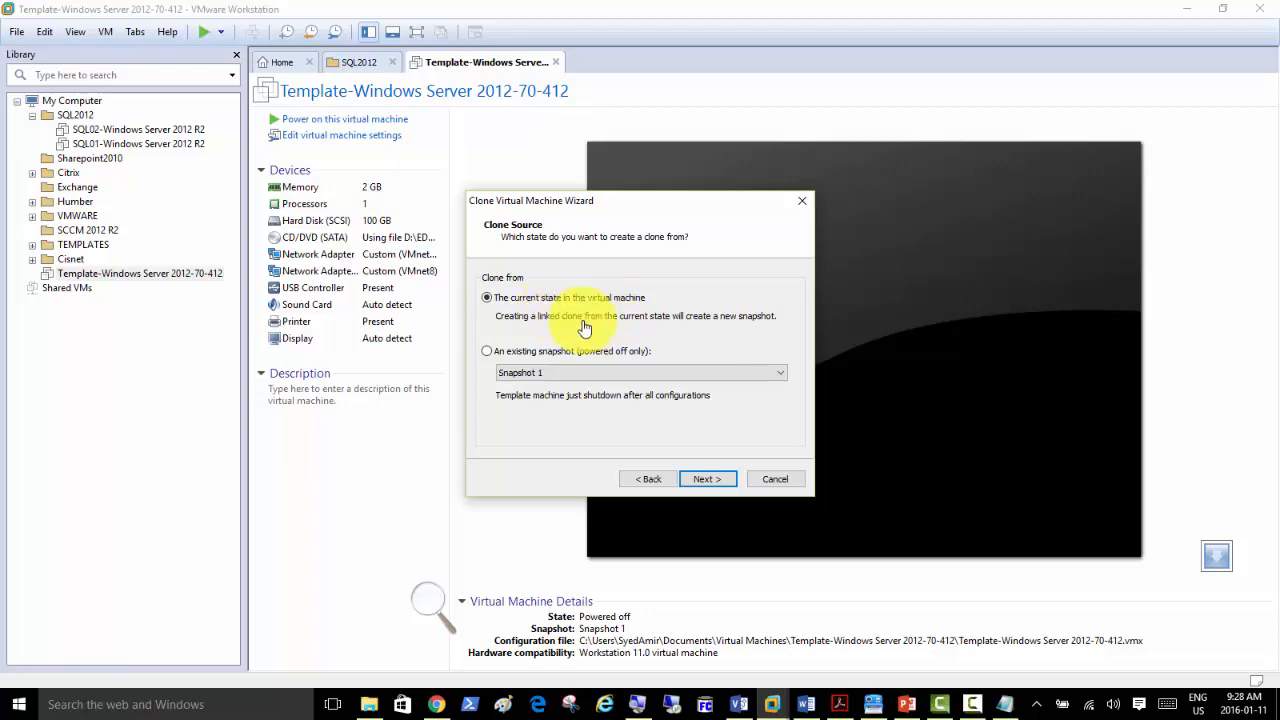
click(705, 483)
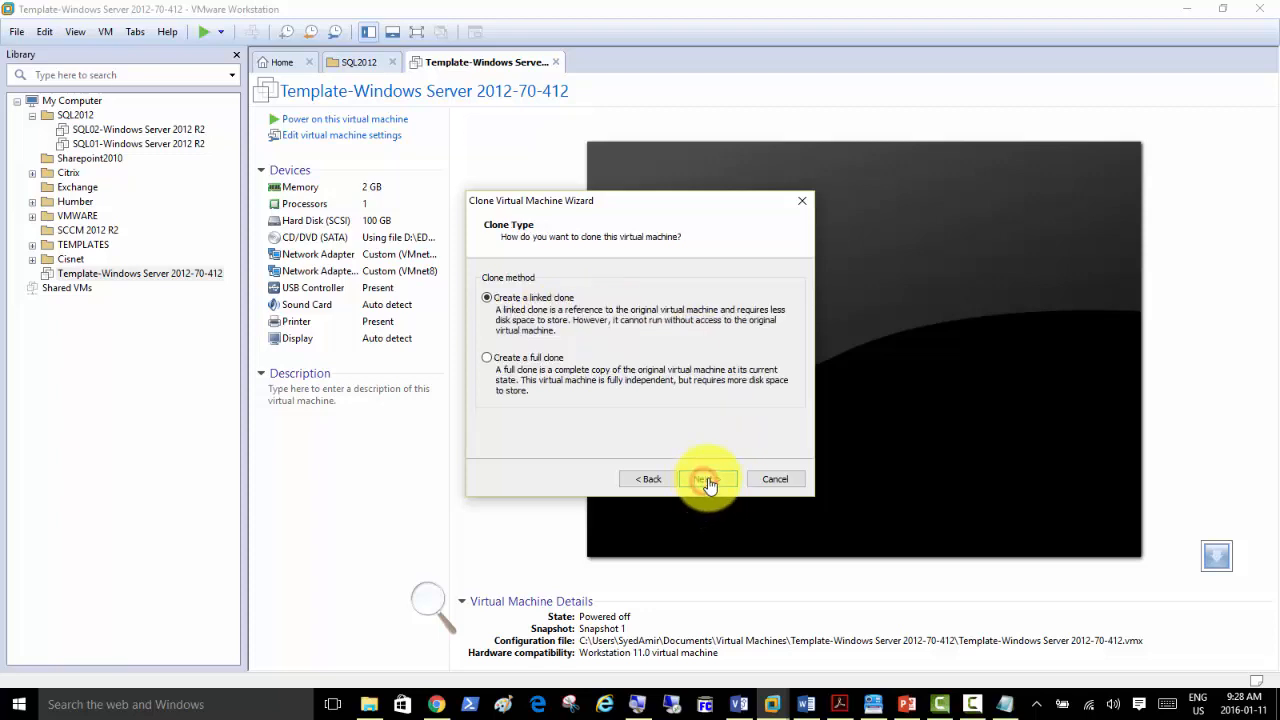
click(541, 361)
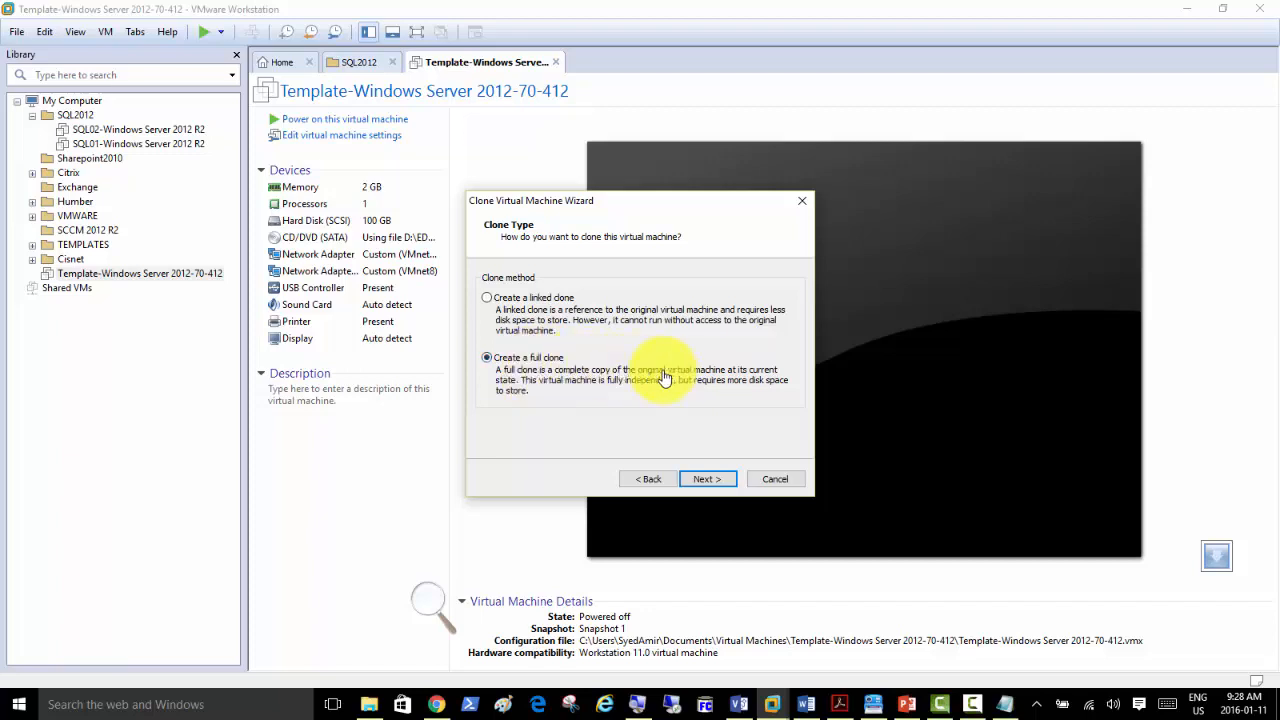
click(711, 486)
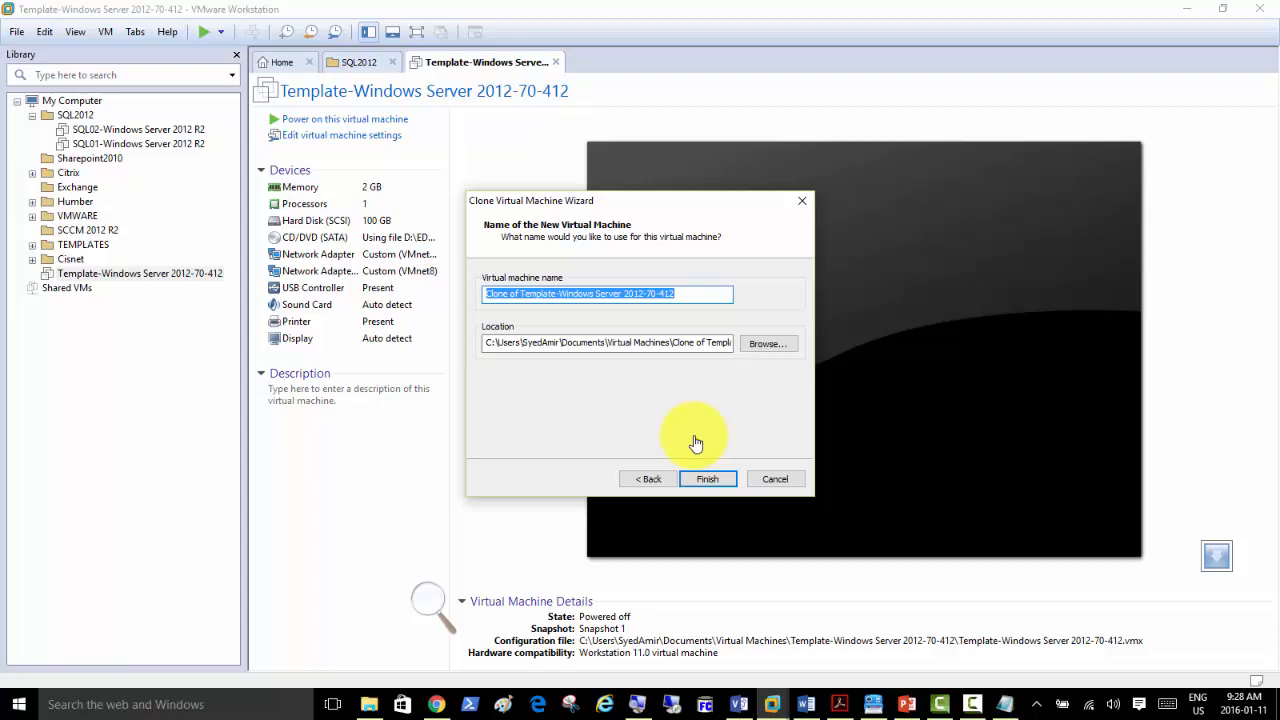
text(SQL)
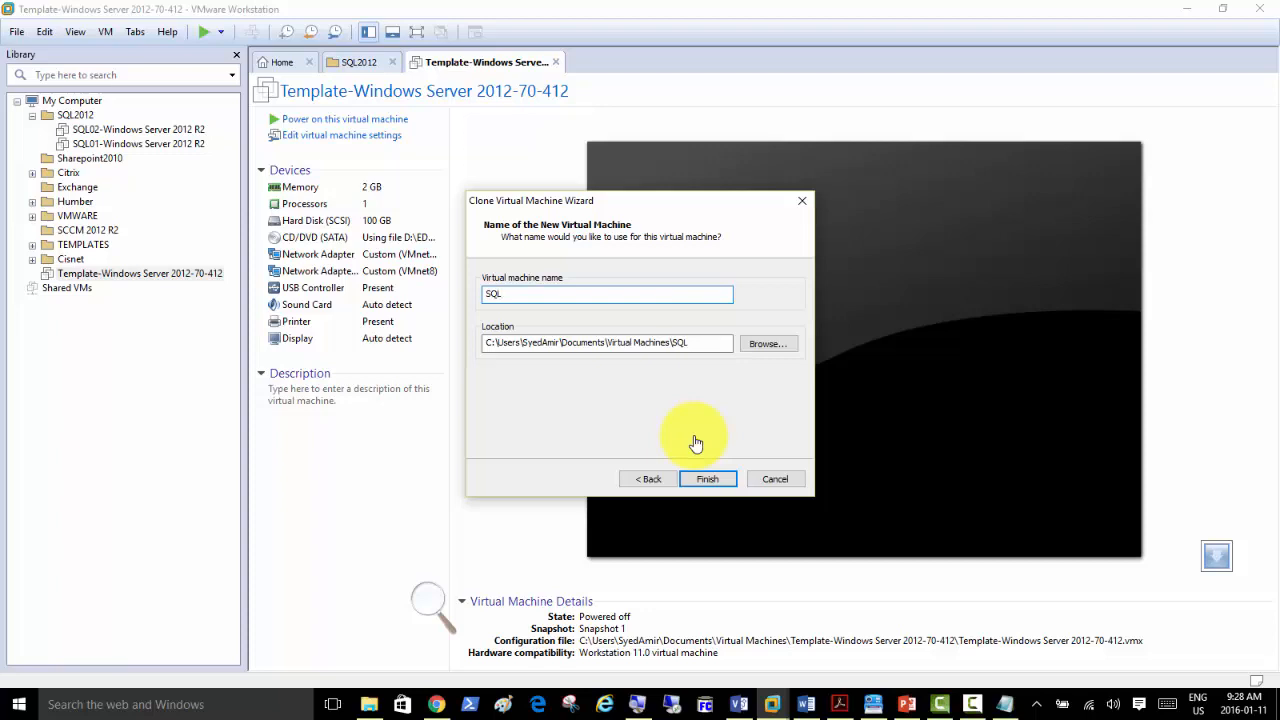
text(DC)
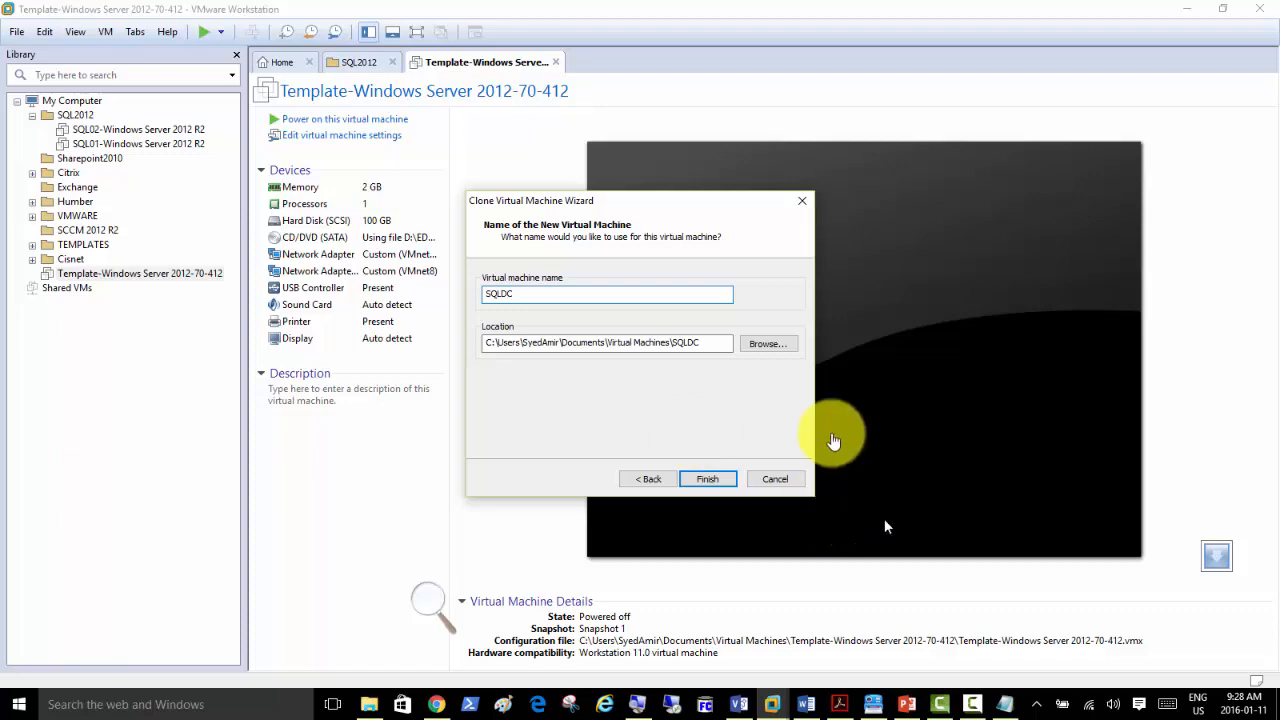
click(713, 485)
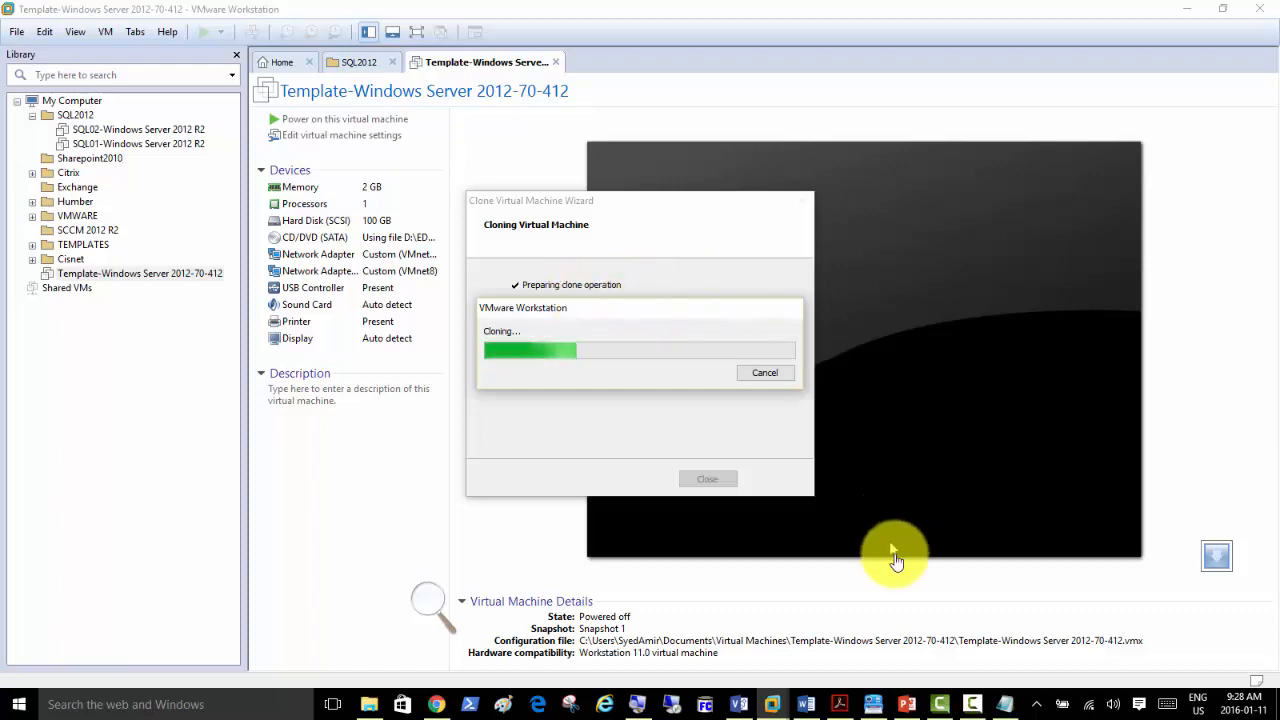
mouse_move(907, 708)
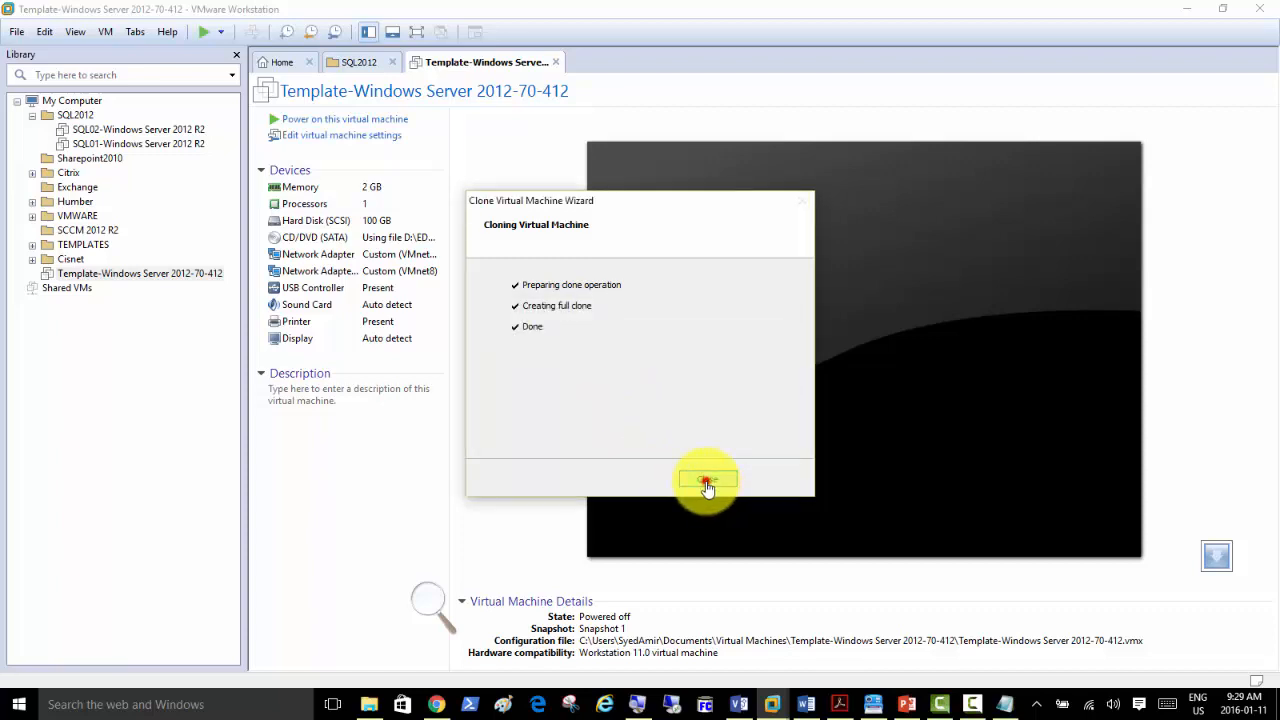
Close the finished wizard and start a second full clone of the template named SQLmem.
click(706, 482)
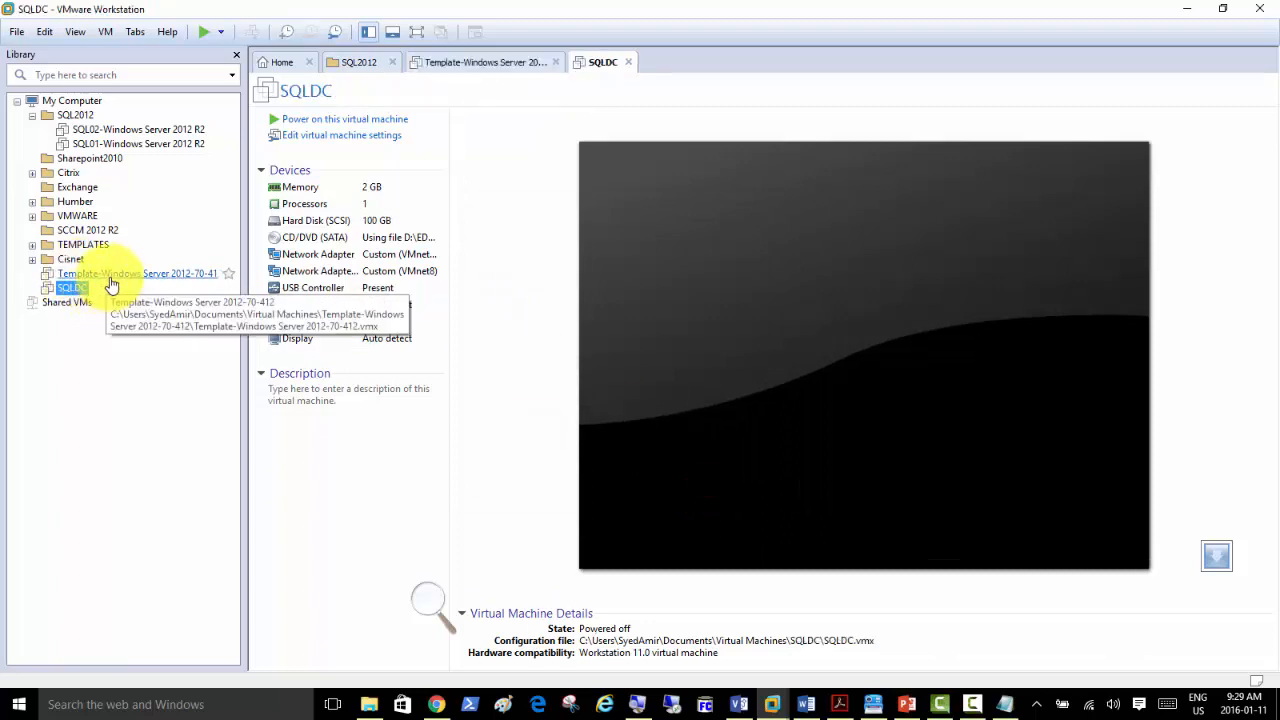
right_click(118, 276)
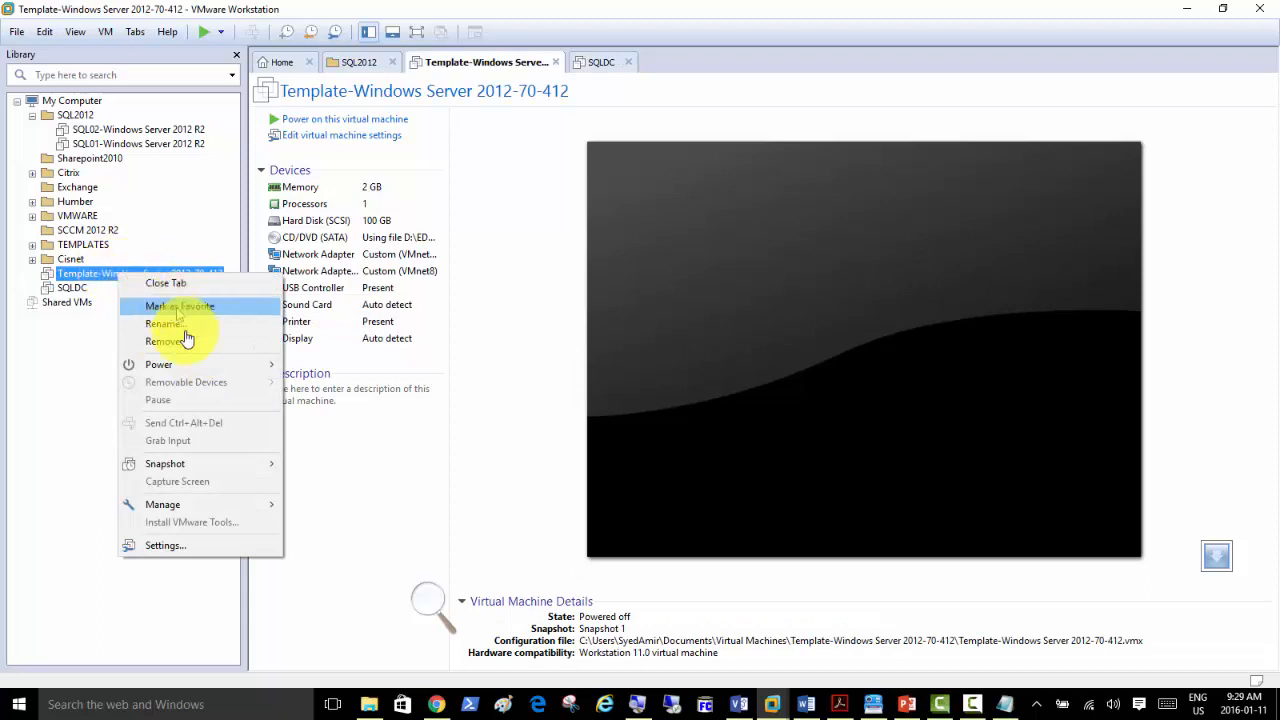
mouse_move(242, 512)
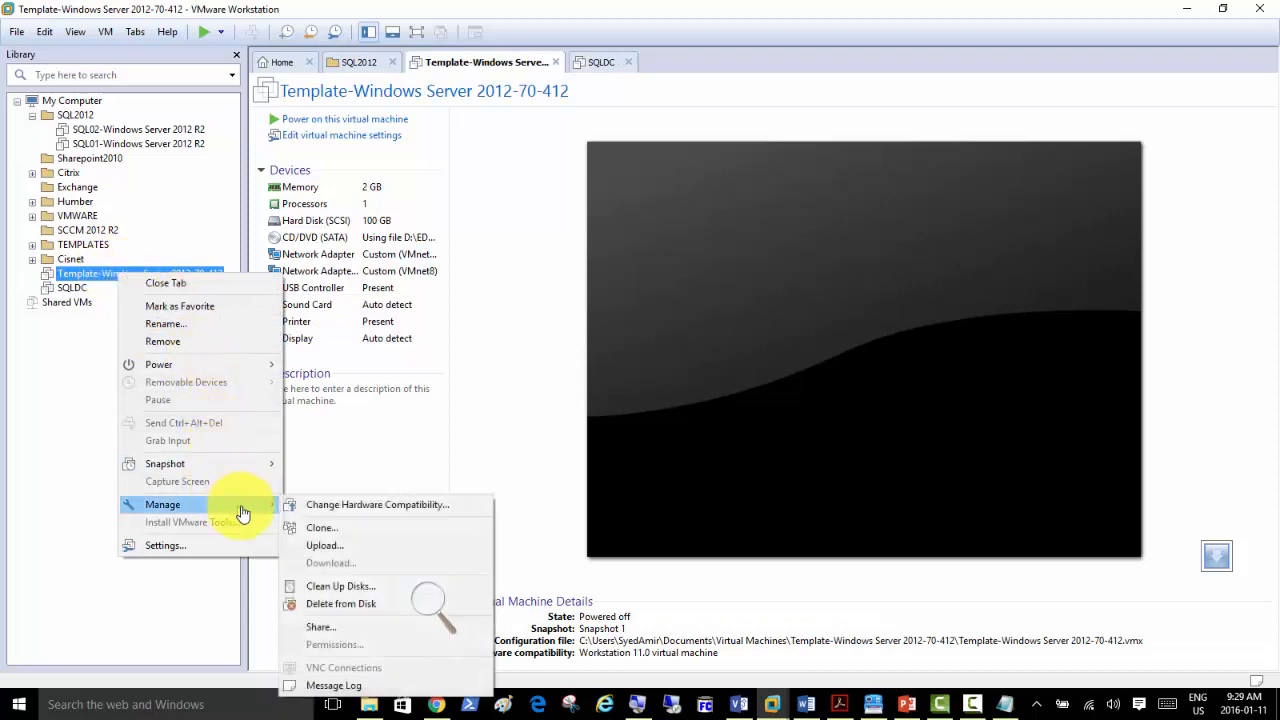
click(357, 533)
click(713, 481)
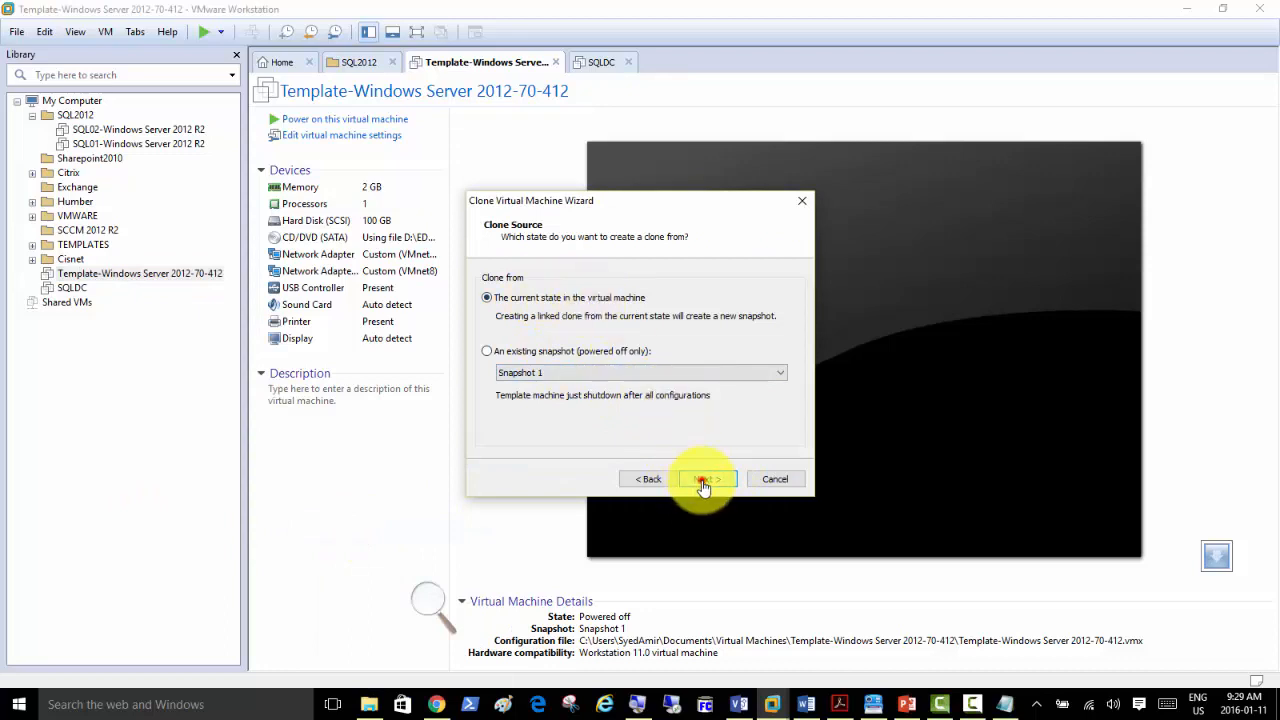
click(705, 479)
click(548, 358)
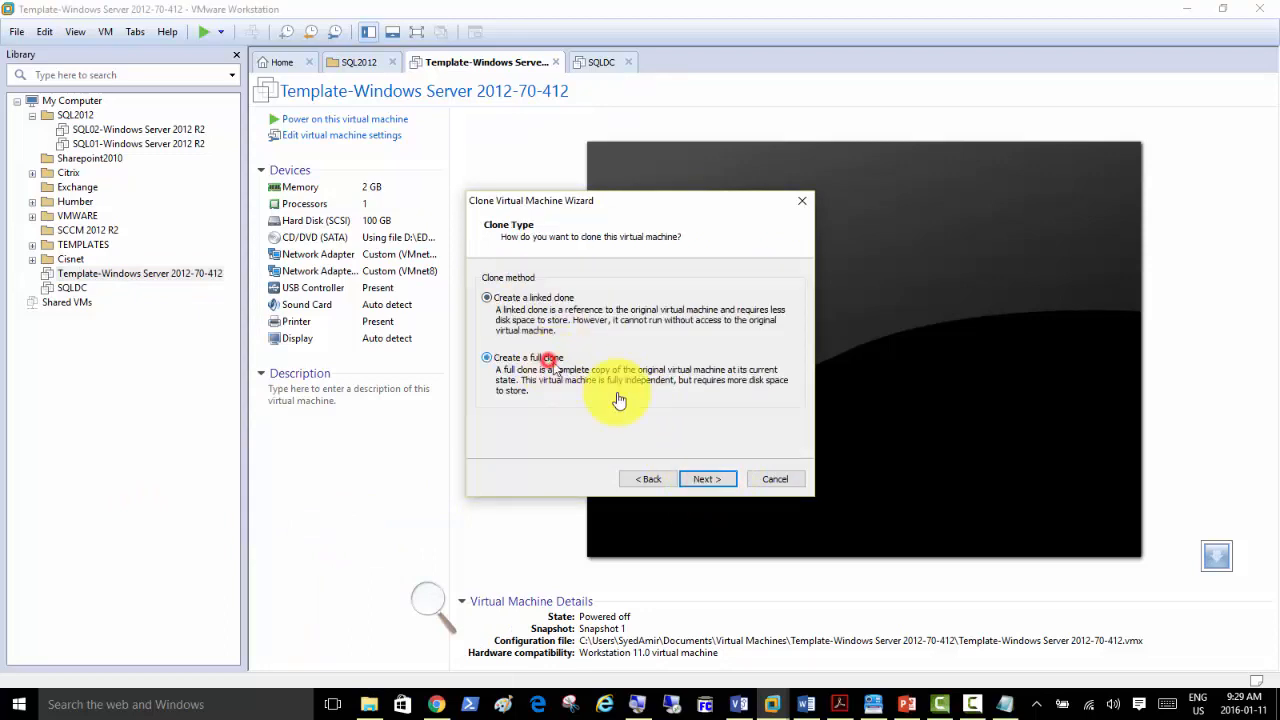
click(707, 479)
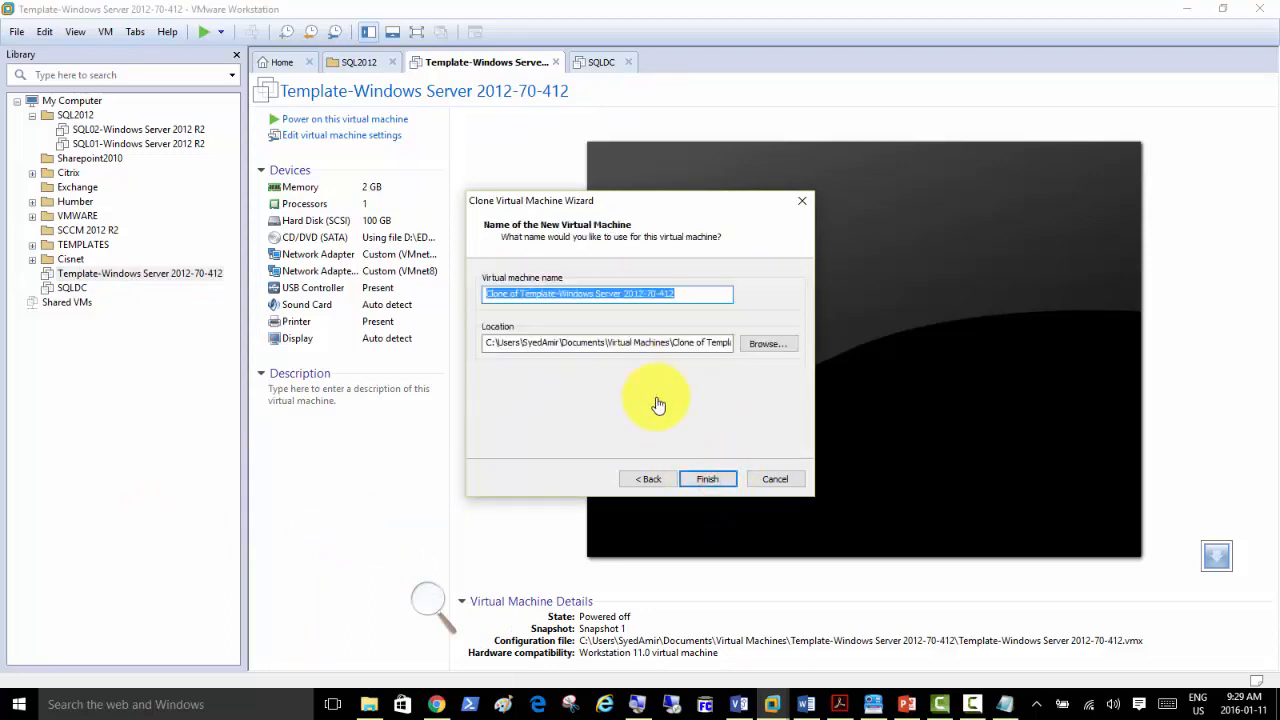
text(SQLmem01)
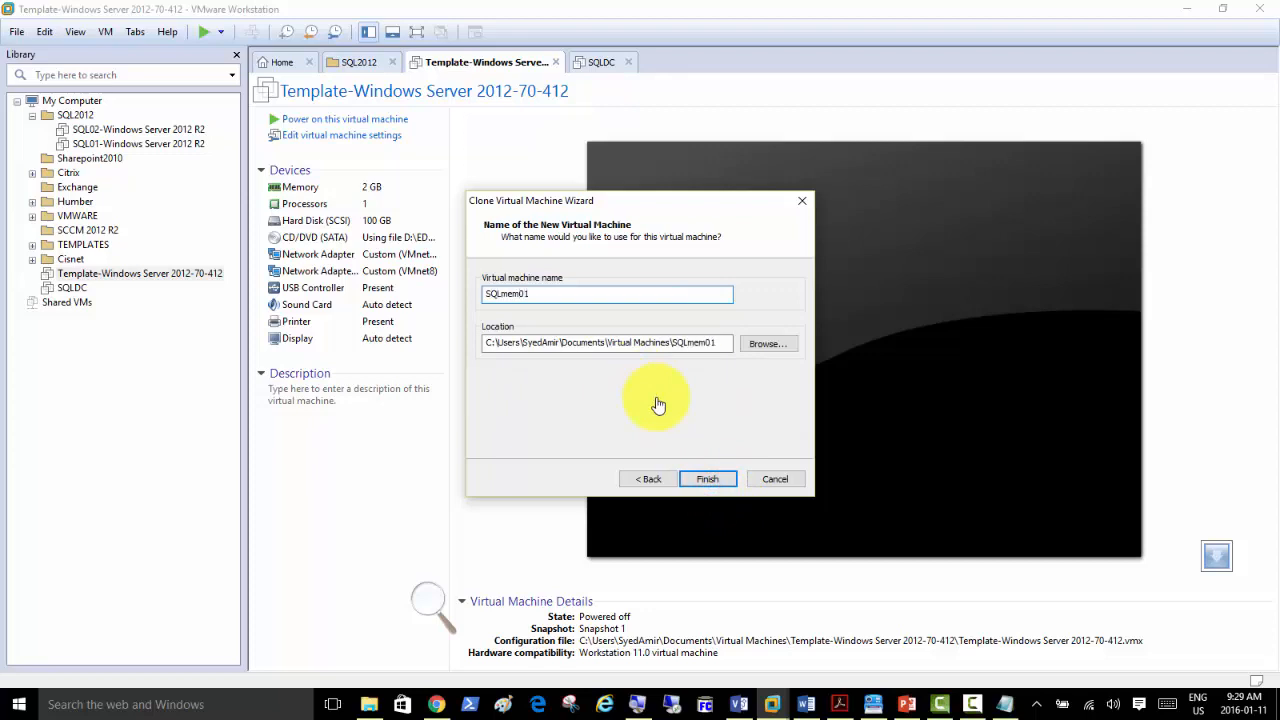
click(707, 481)
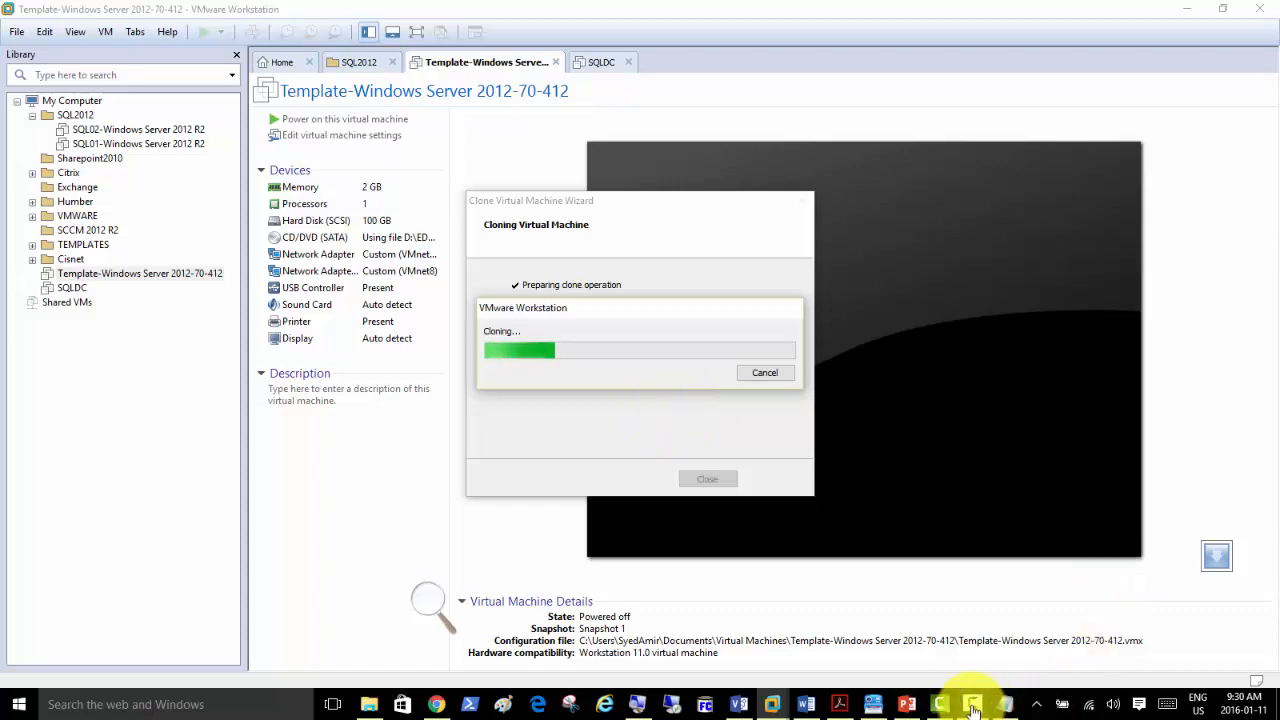
Bring the PowerPoint Naming and IP Address slide back to the front.
mouse_move(973, 708)
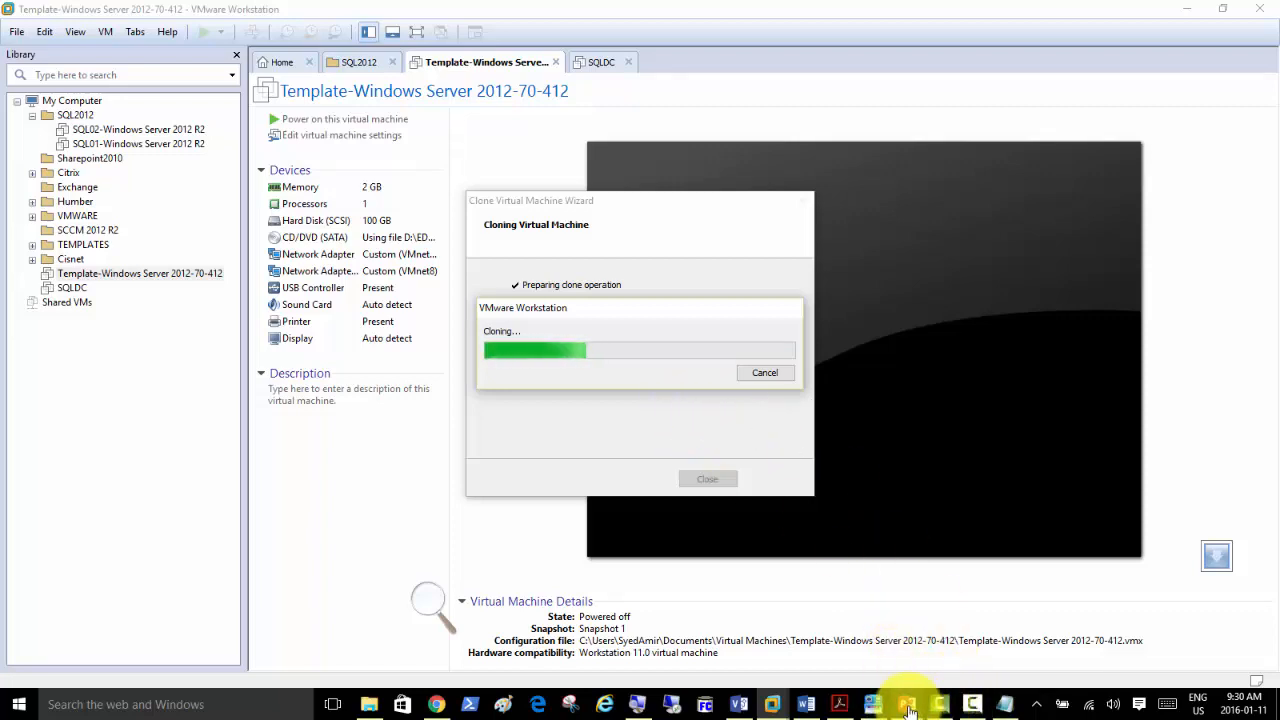
mouse_move(908, 700)
click(910, 655)
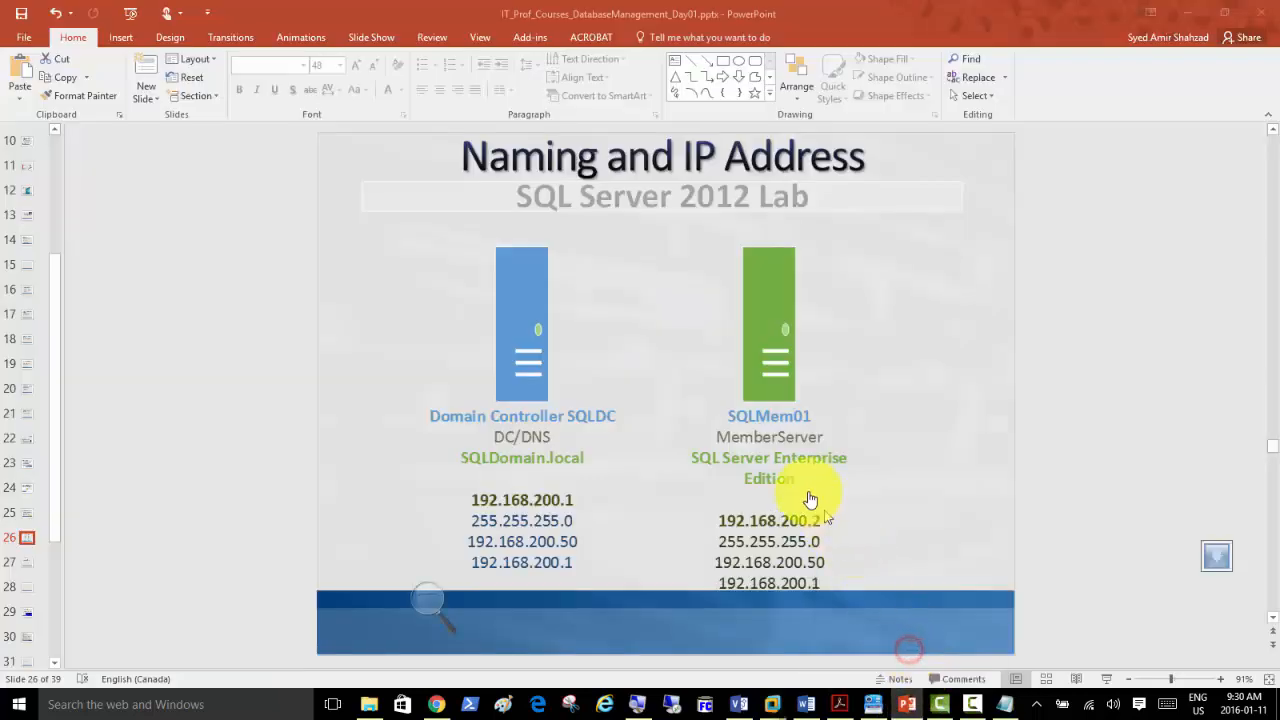
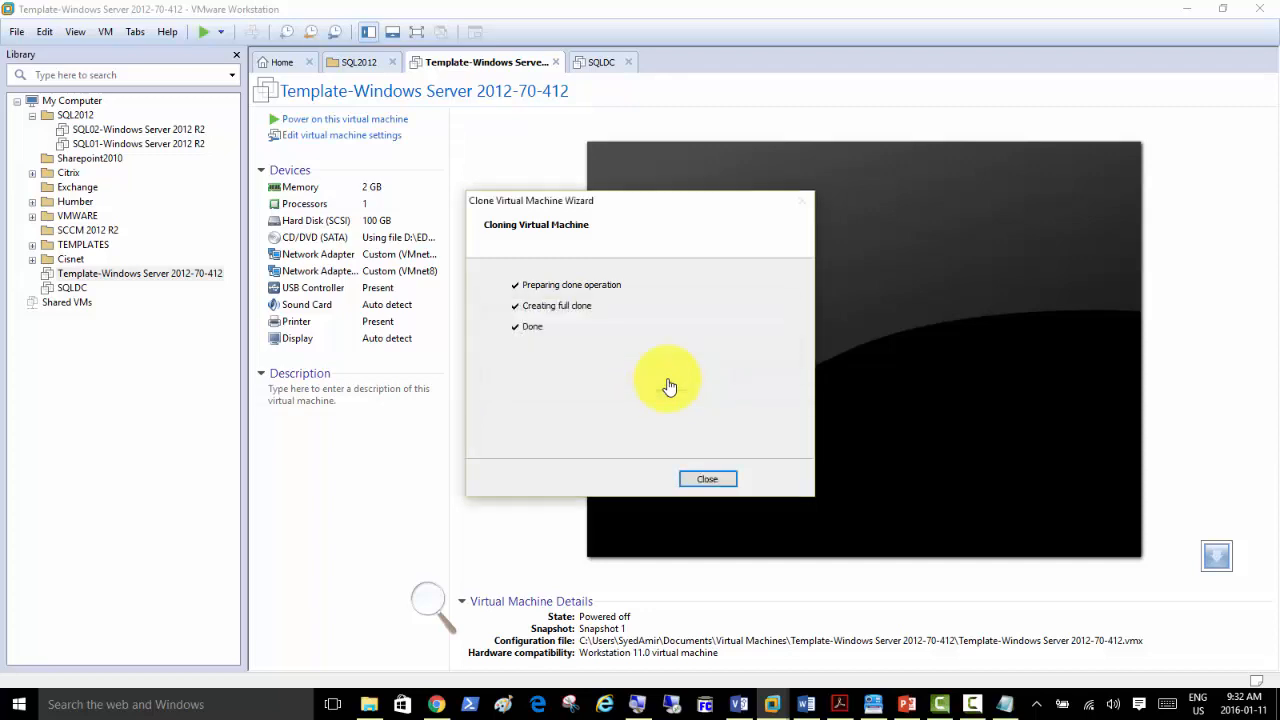
Close the finished clone wizard so the new SQLmem01 VM opens in its own tab.
click(706, 482)
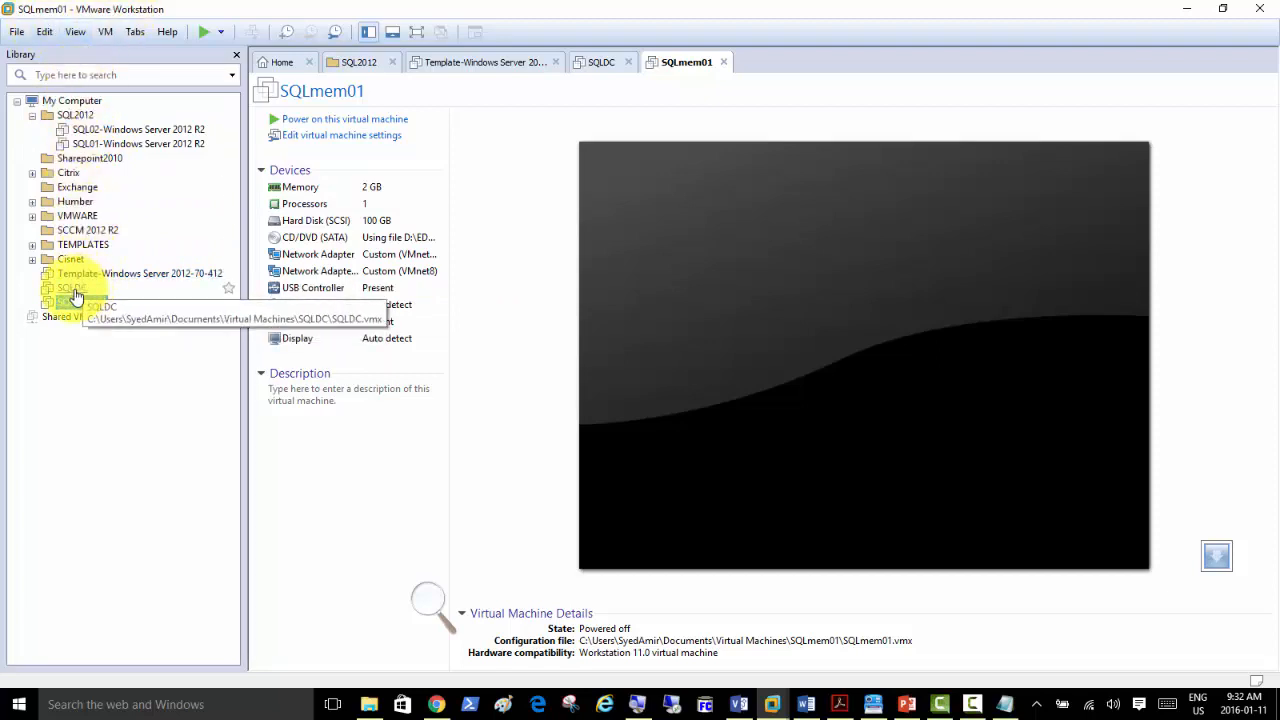
Move SQLDC and SQLmem01 into the SQL2012 library folder and power both on.
drag(75, 295, 80, 118)
drag(78, 302, 97, 126)
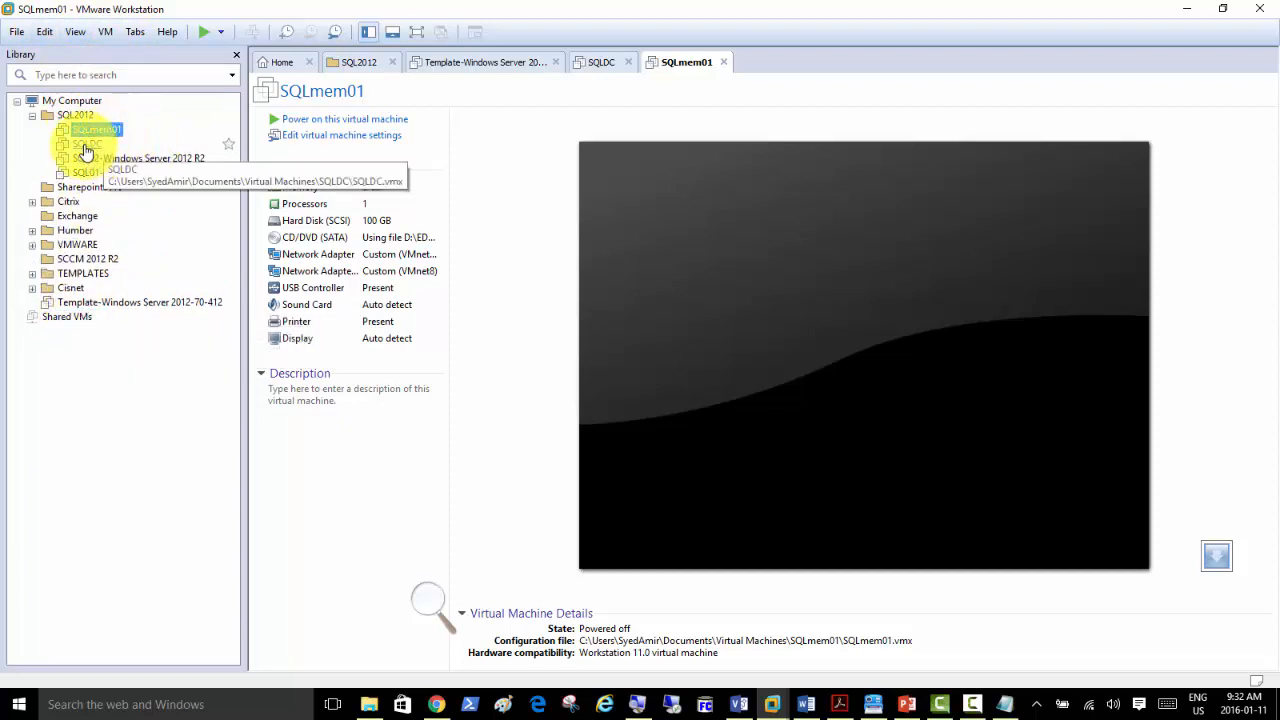
click(88, 144)
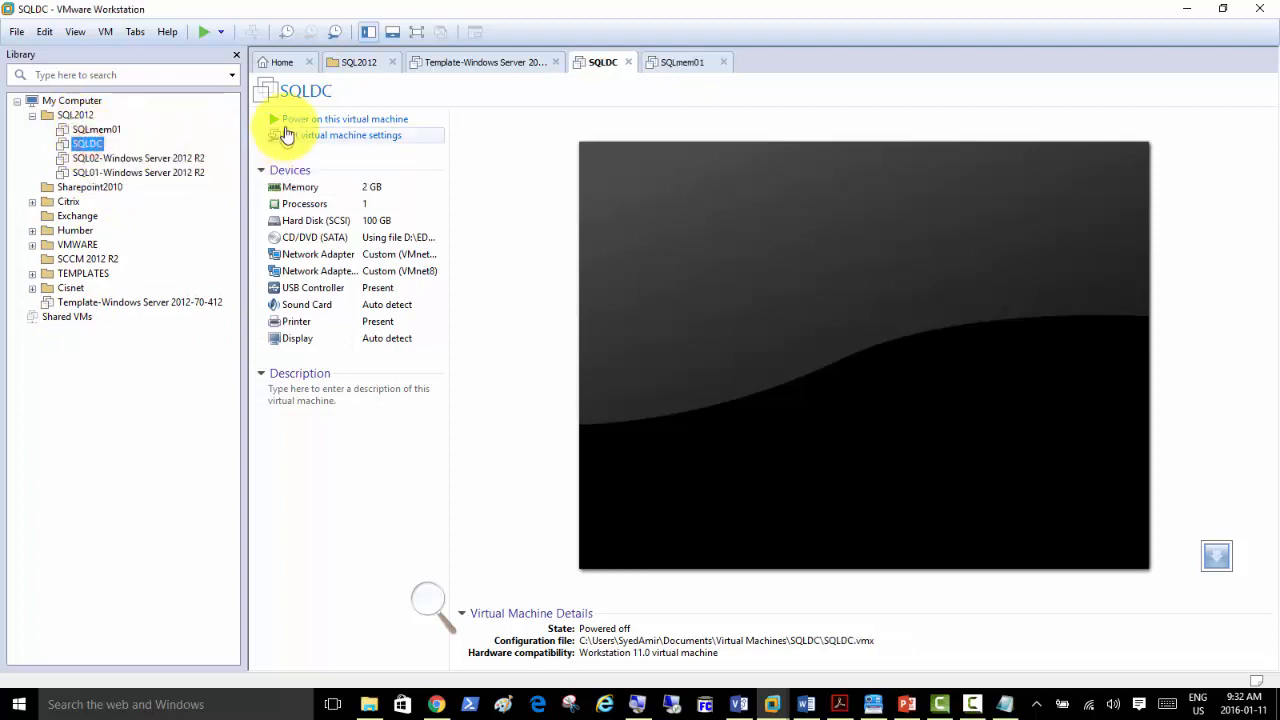
click(297, 121)
click(105, 132)
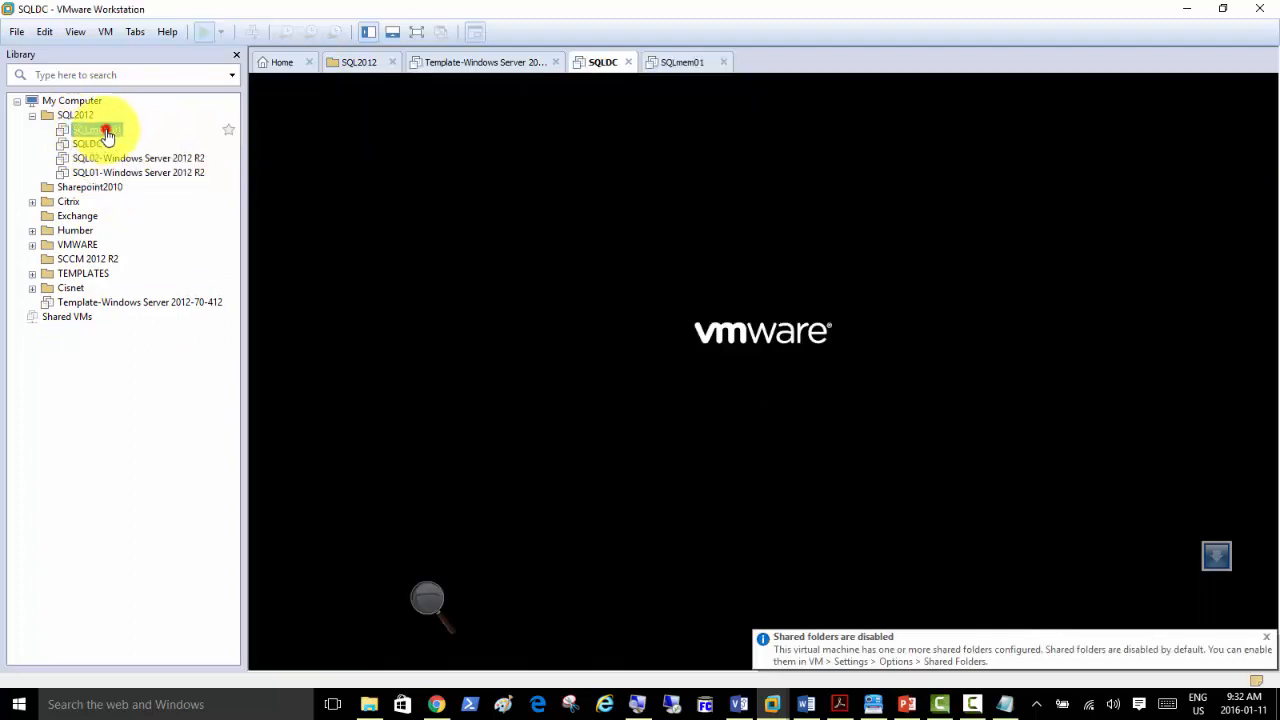
click(310, 119)
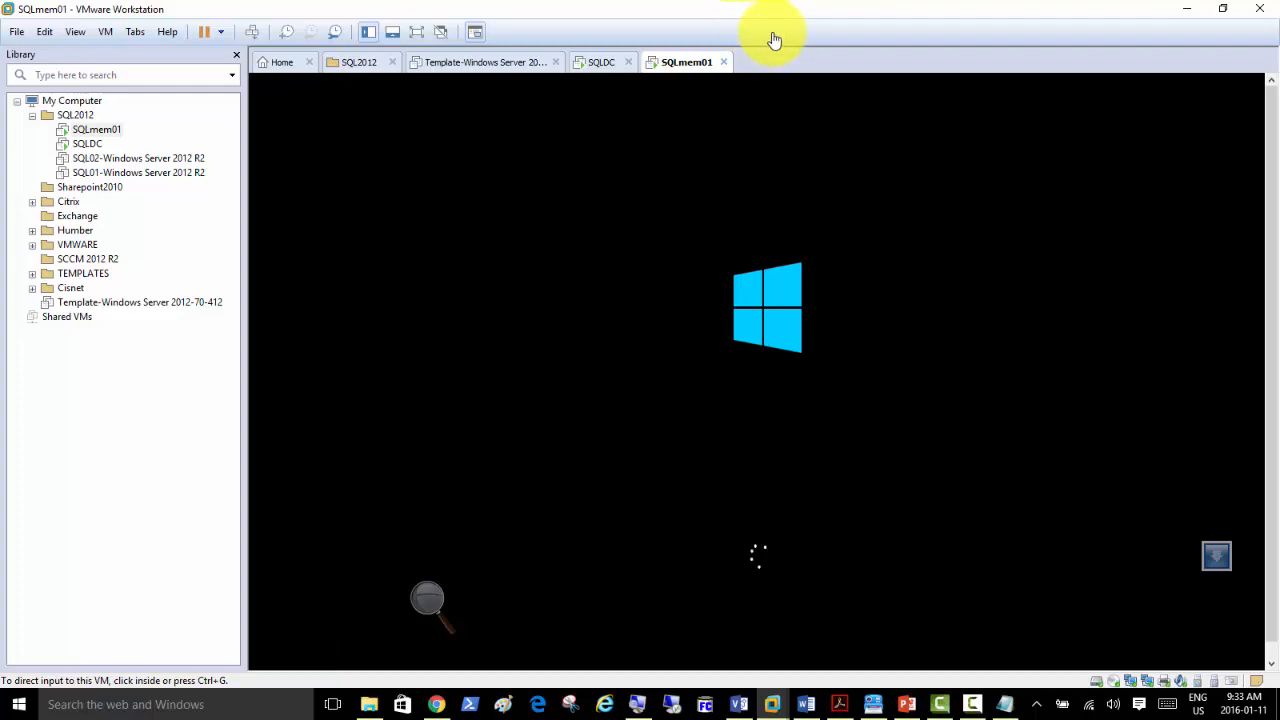
Close the Template tab and return to SQLDC's console.
click(556, 63)
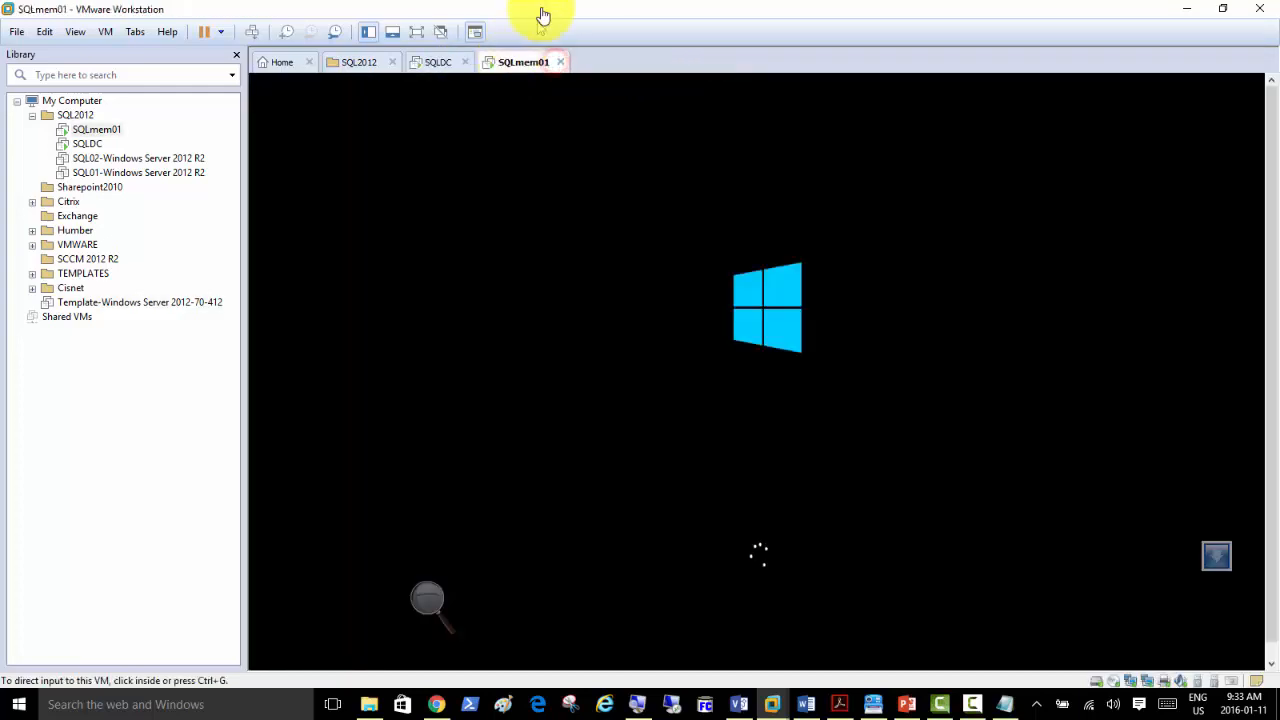
click(437, 64)
click(513, 64)
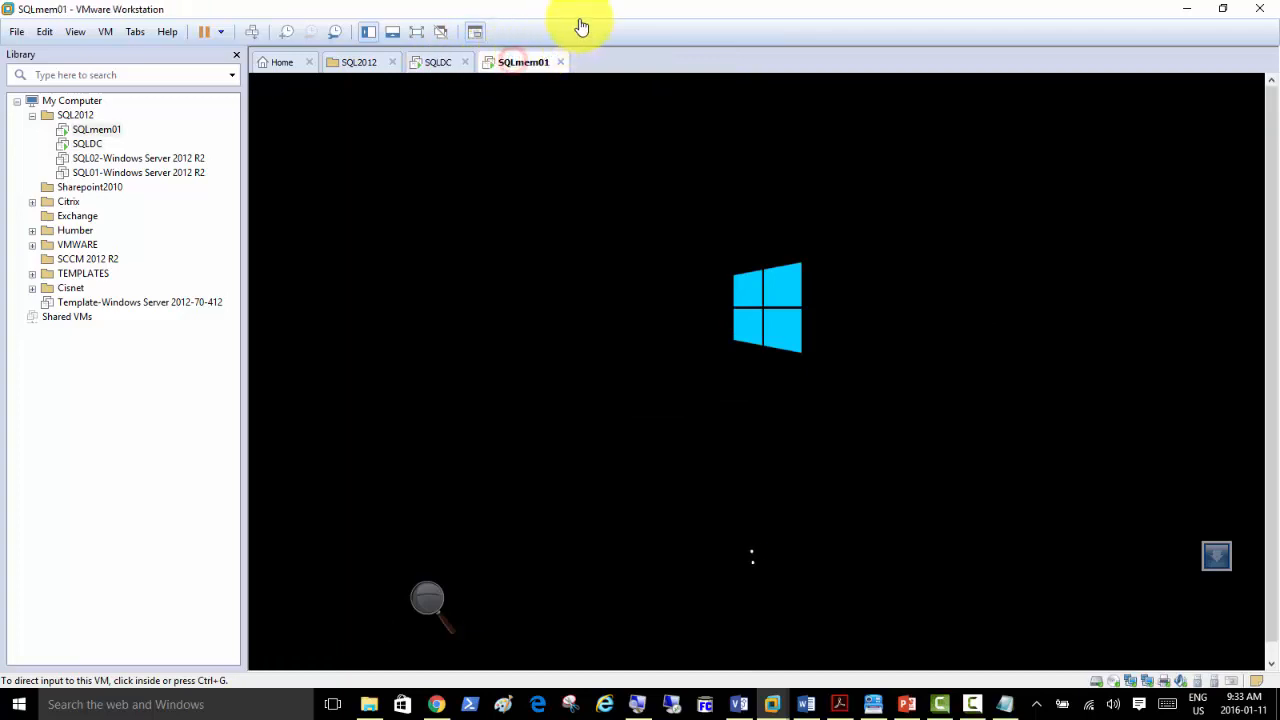
click(436, 64)
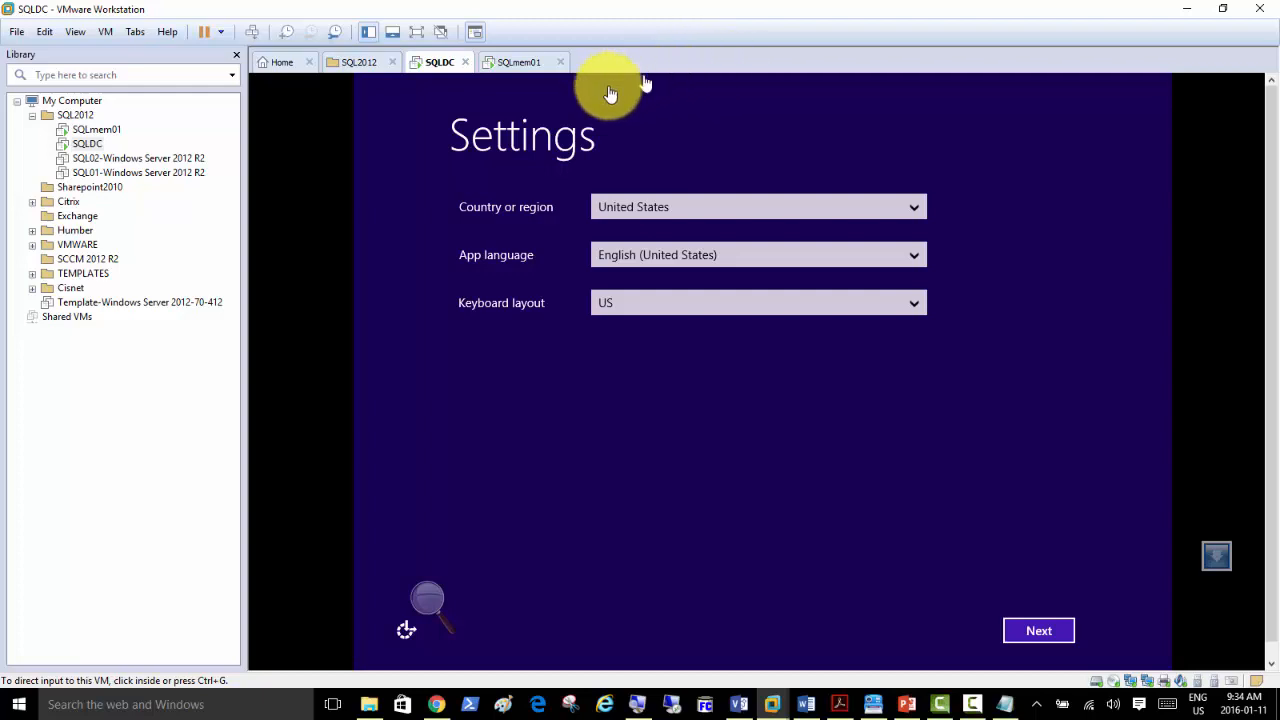
Complete SQLDC's first-run setup: accept regional defaults and license, and set the administrator password.
click(1039, 631)
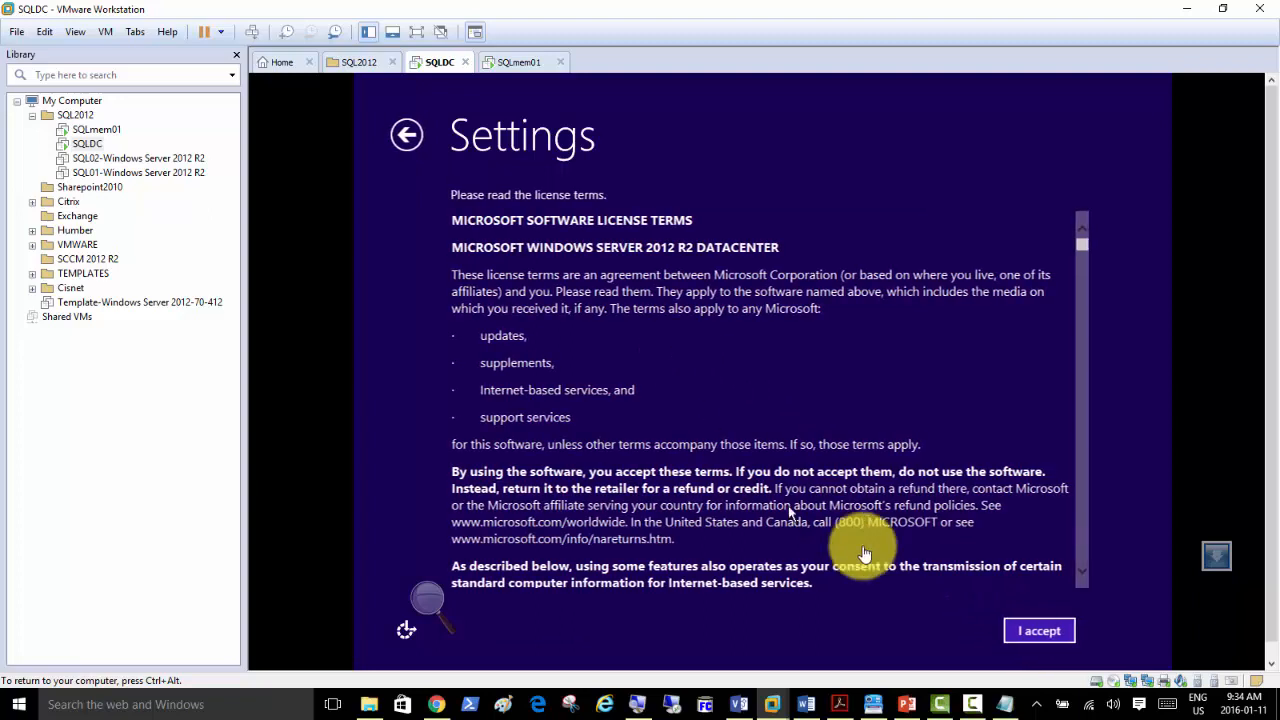
click(1031, 627)
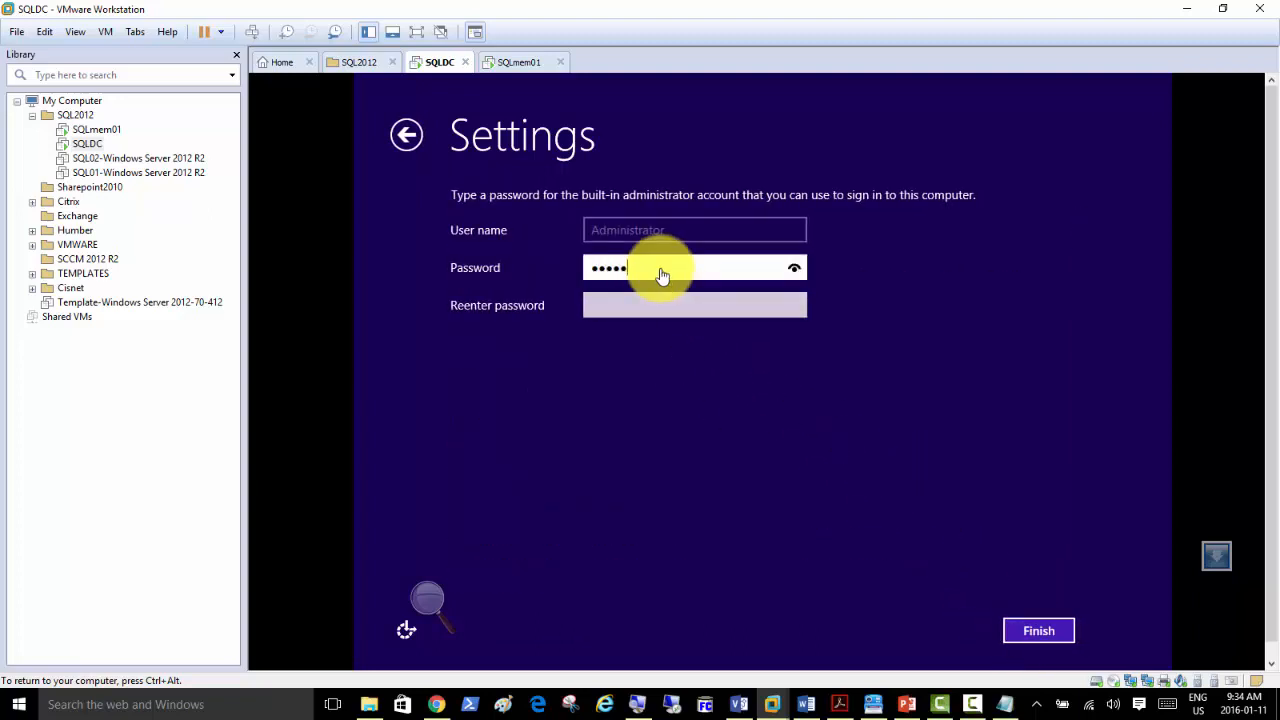
key(Tab)
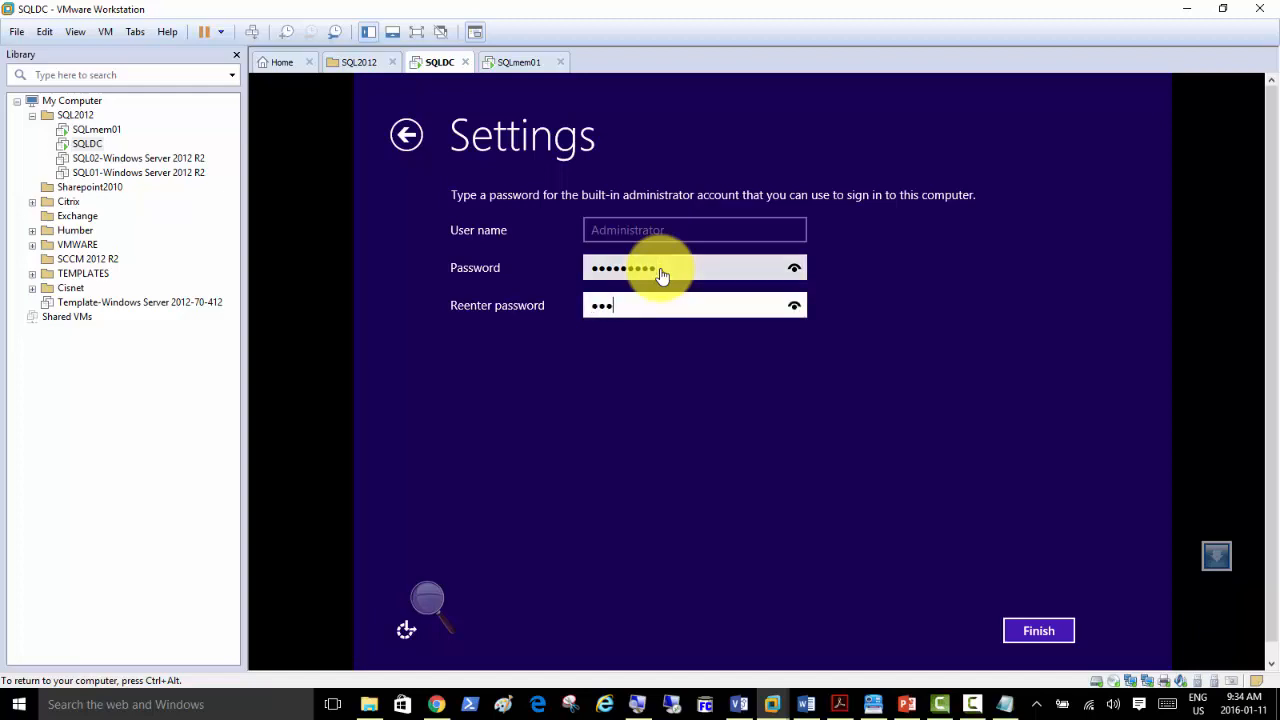
key(Return)
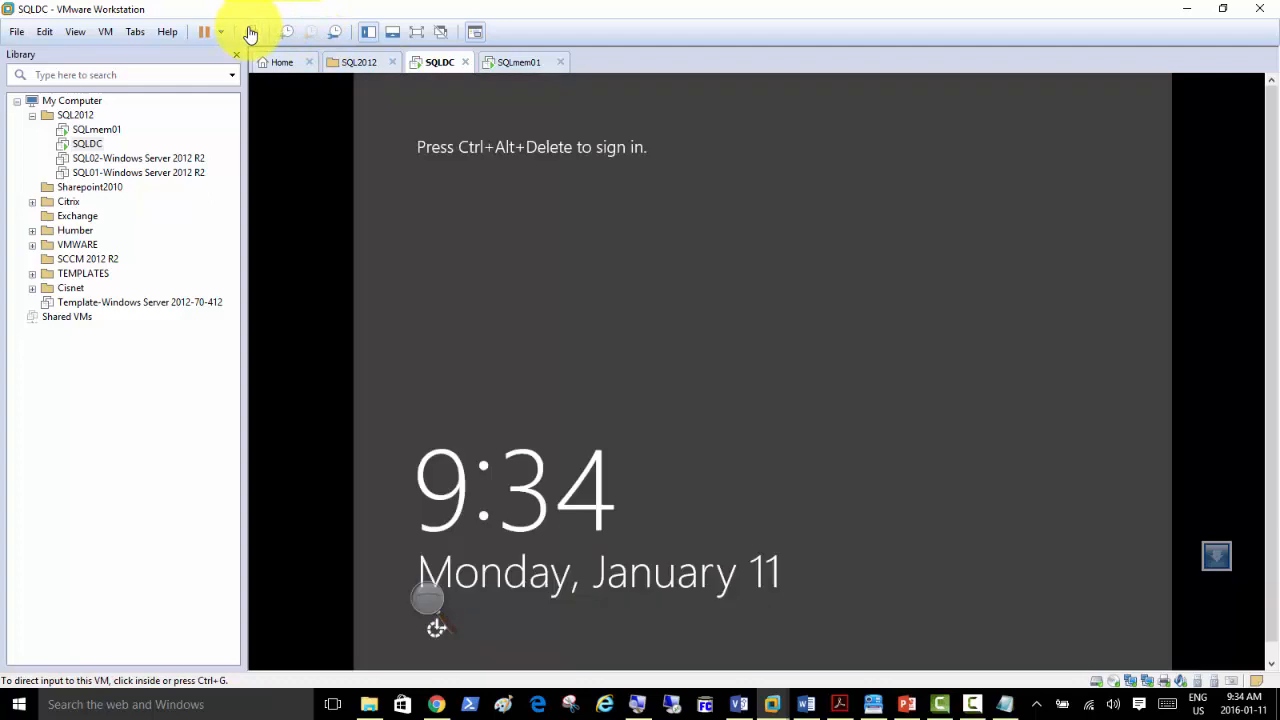
Sign in to SQLDC as Administrator with the new password, then switch to SQLmem01.
click(250, 31)
click(763, 269)
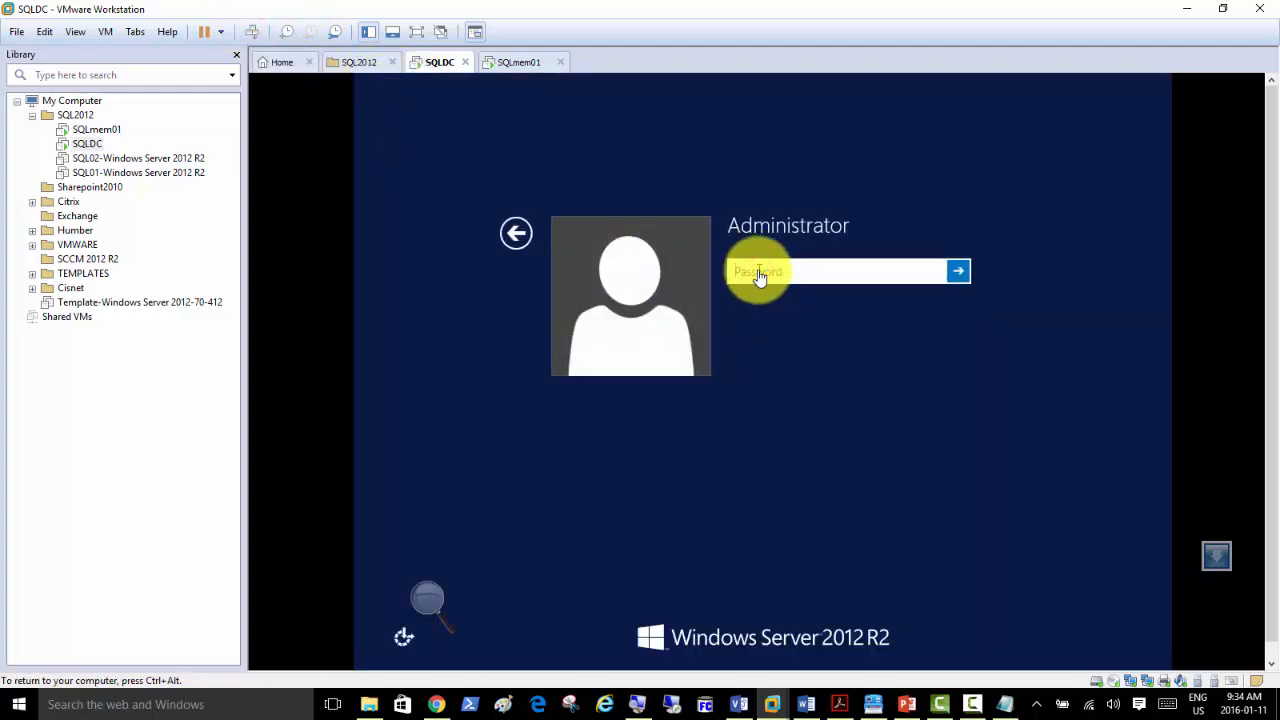
text(********)
key(Return)
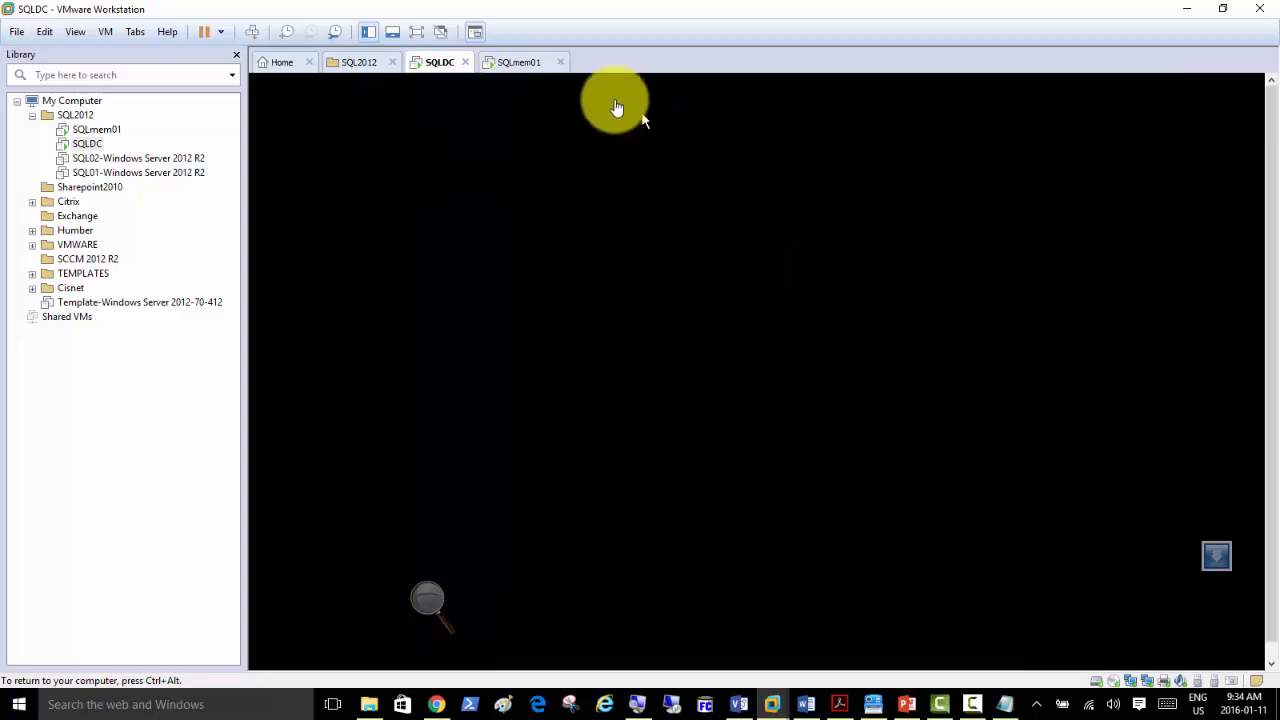
click(516, 62)
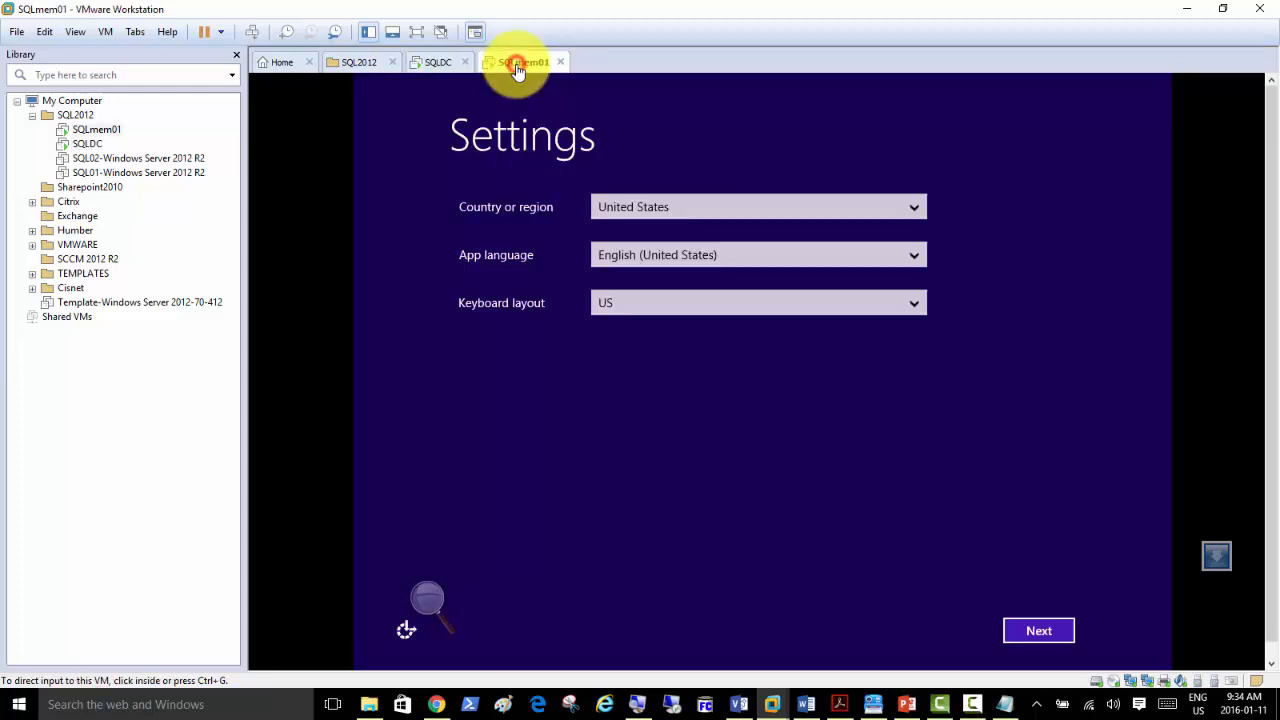
Complete SQLmem01's first-run setup: accept regional defaults and license, and set the administrator password.
click(1040, 633)
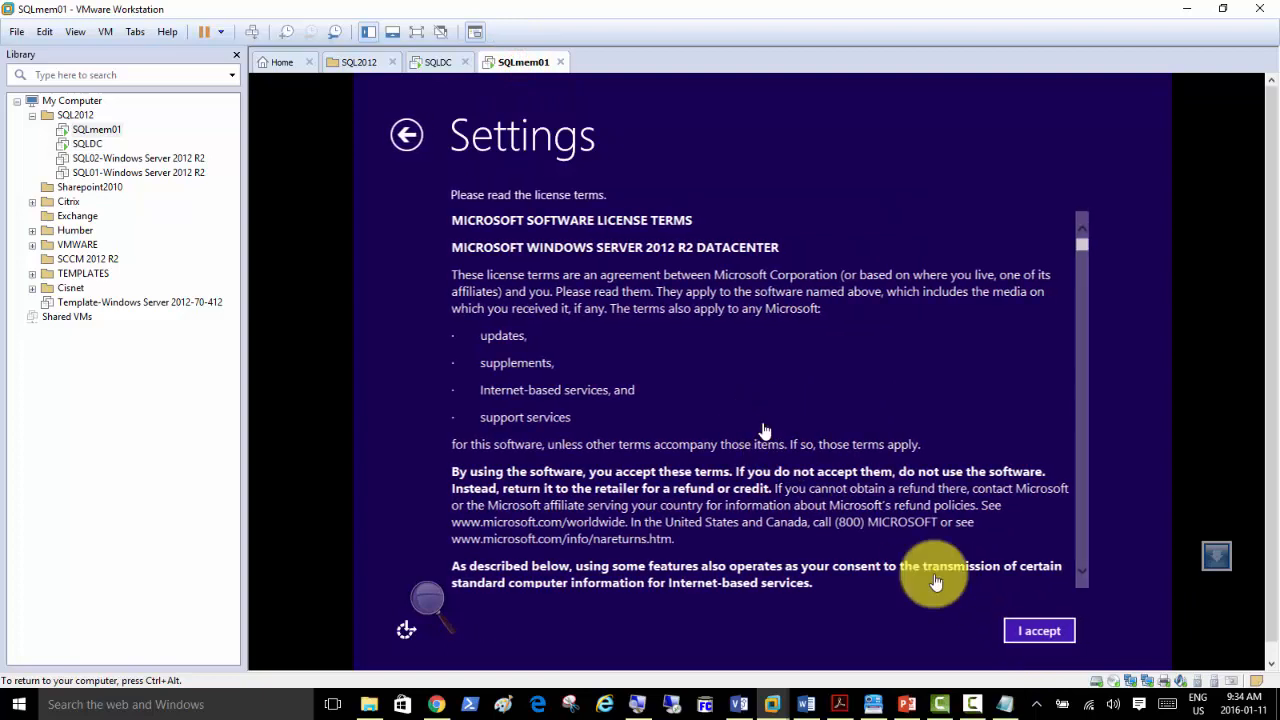
click(1039, 631)
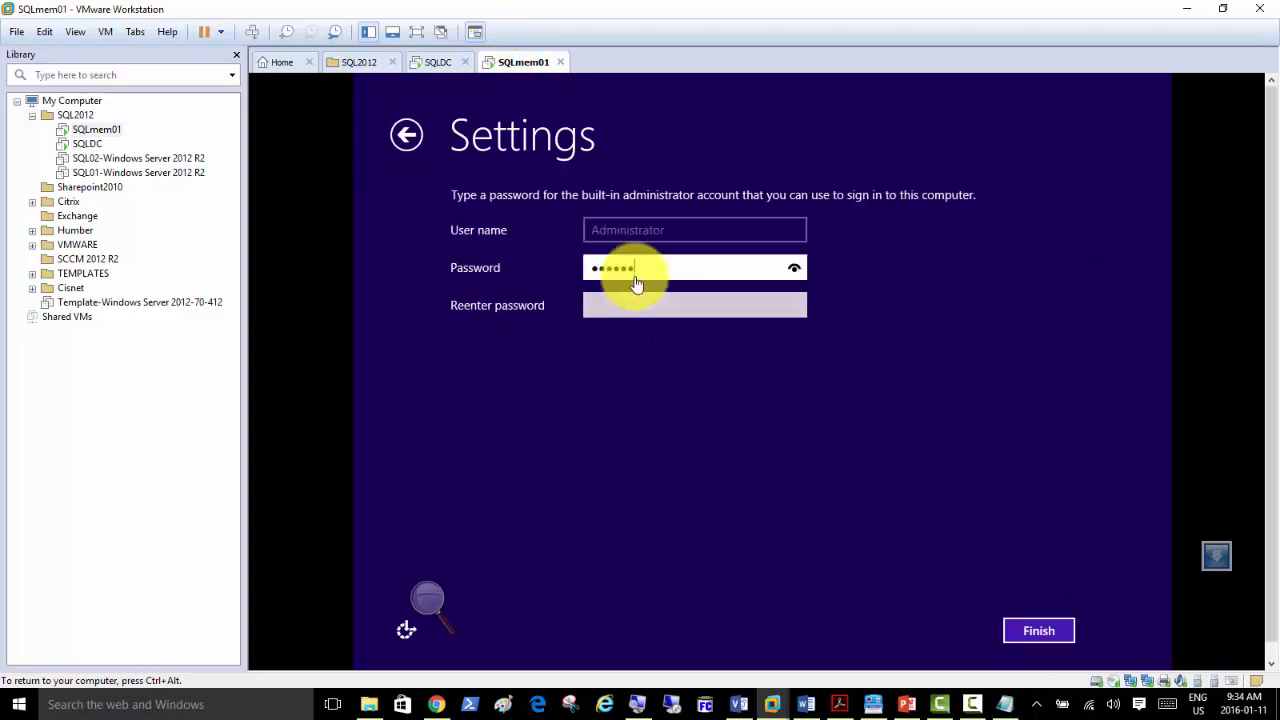
text(d)
key(Tab)
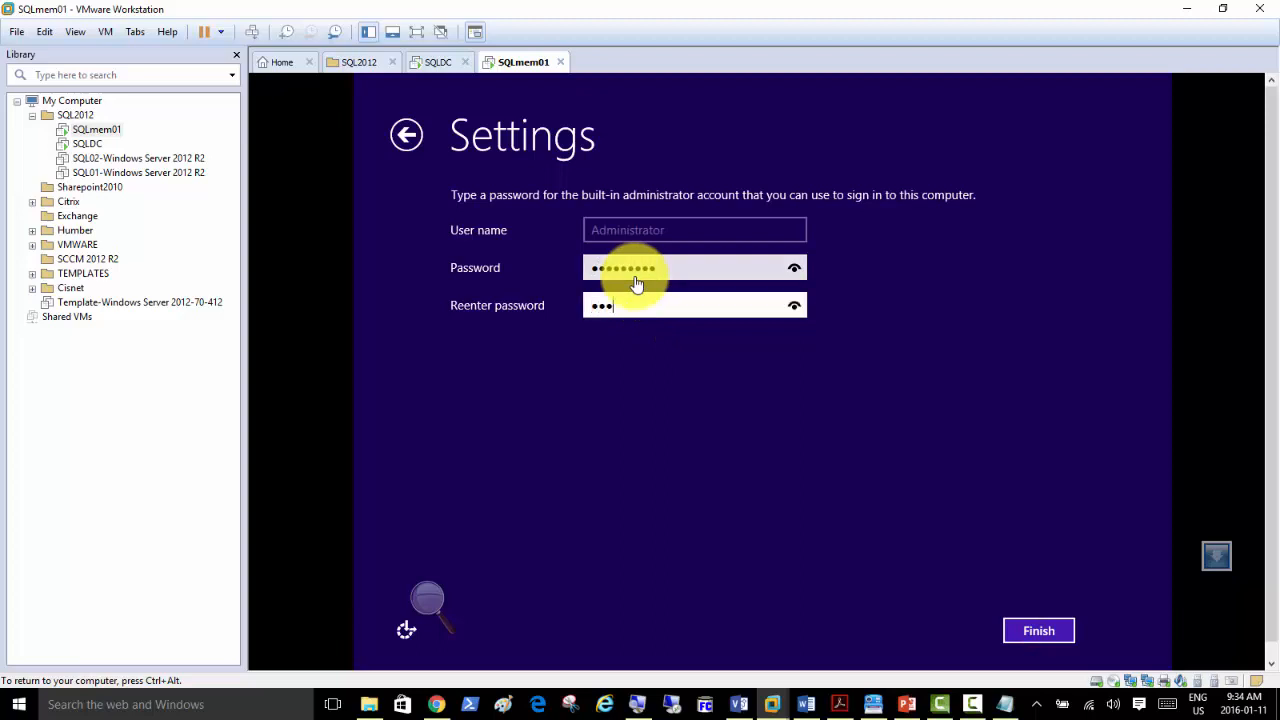
key(Return)
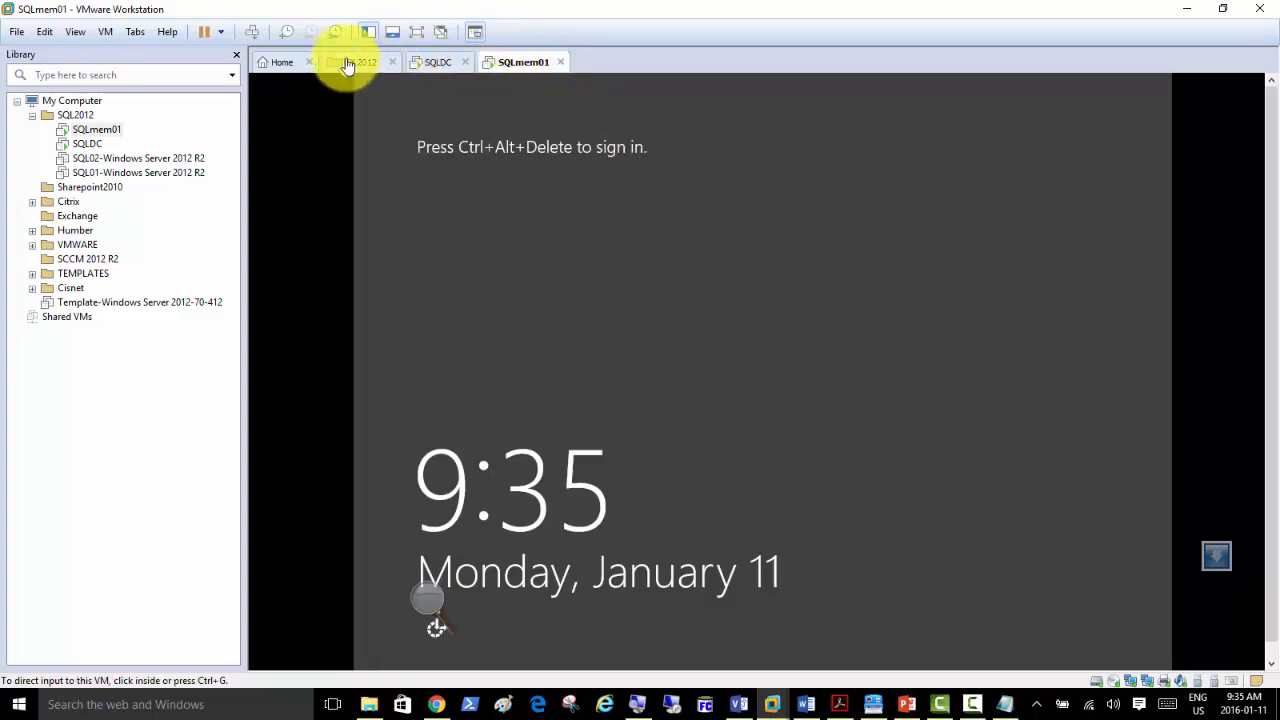
Sign in to SQLmem01 as Administrator using Ctrl+Alt+Del and the password.
click(251, 30)
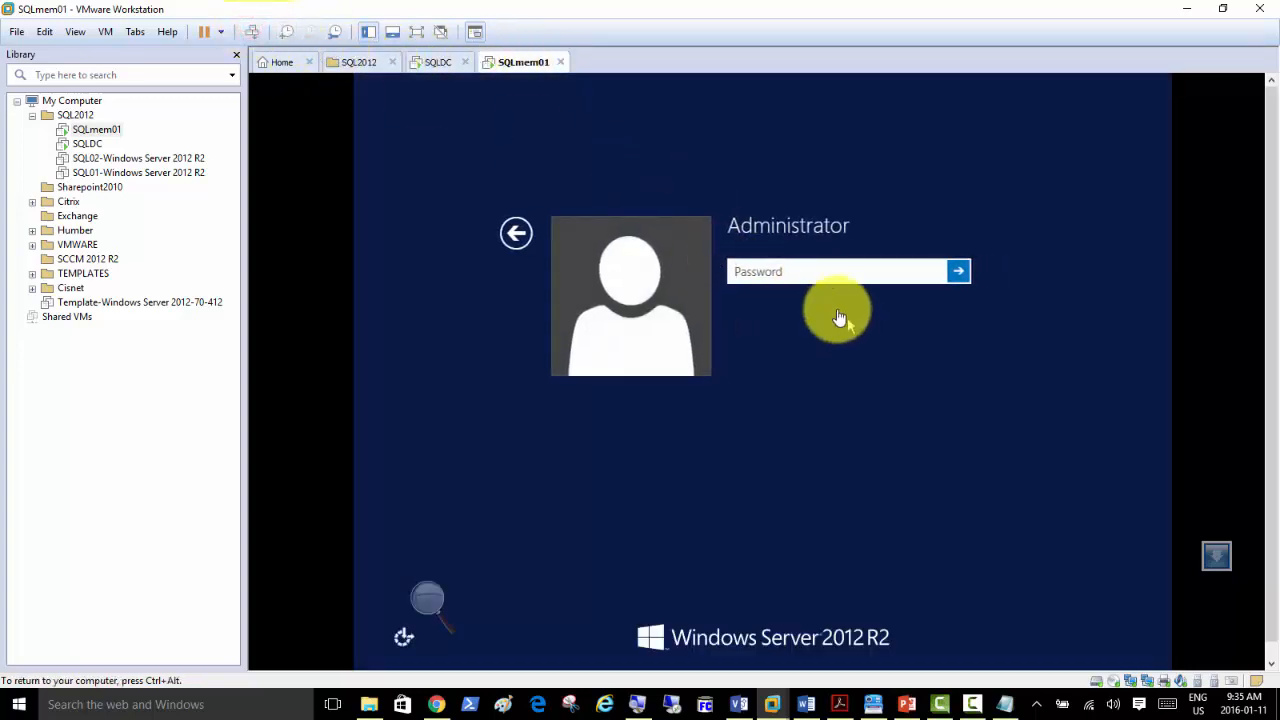
click(817, 276)
text(•)
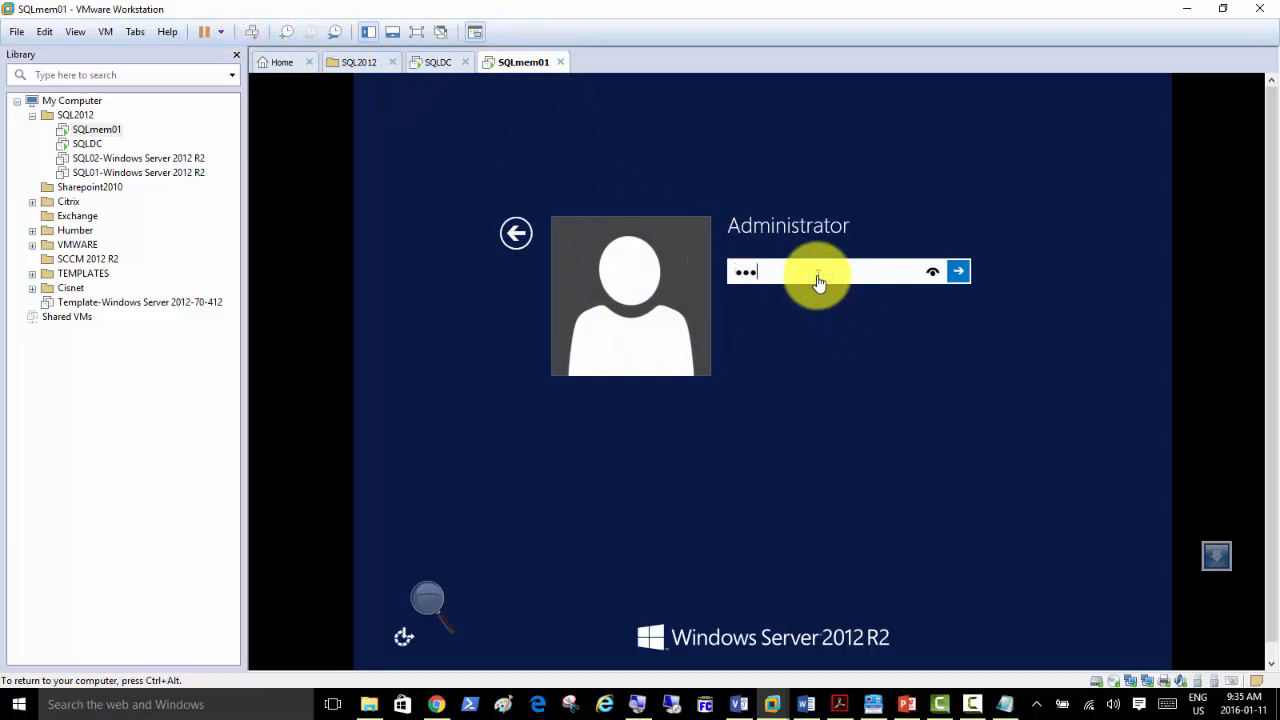
key(Return)
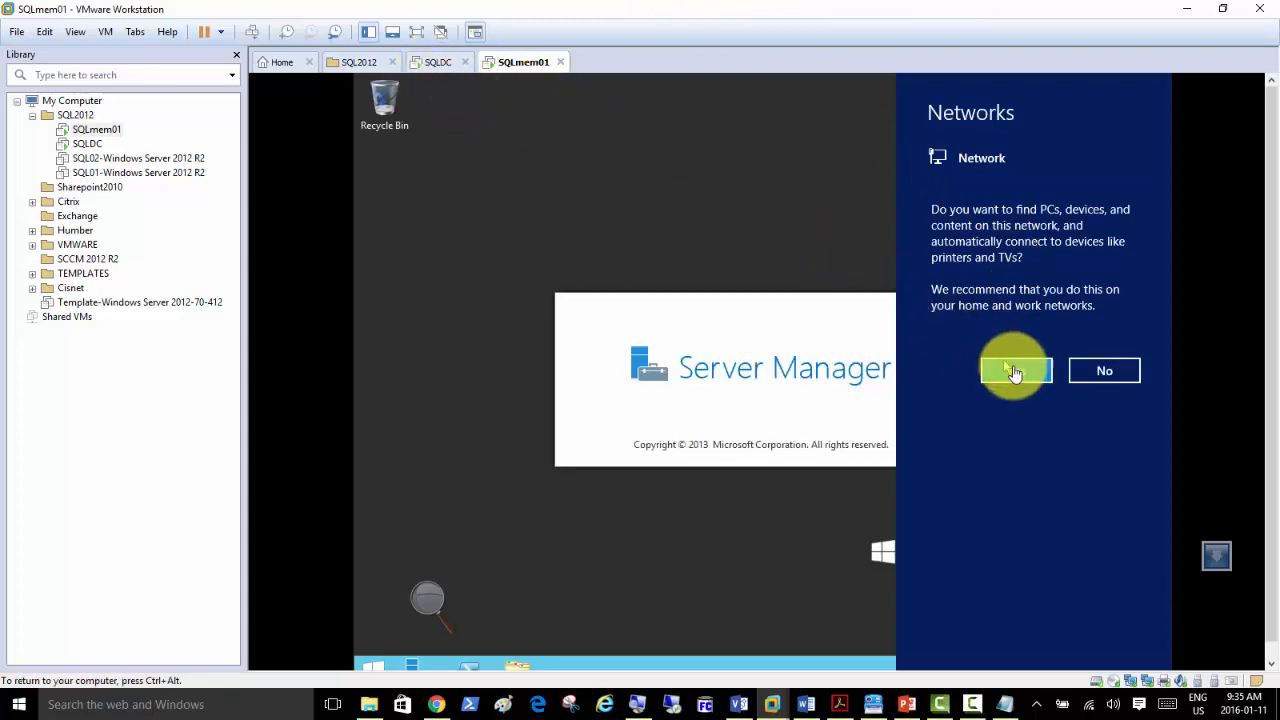
On SQLDC, answer Yes to finding devices on the network and open Server Manager's Local Server page.
click(435, 62)
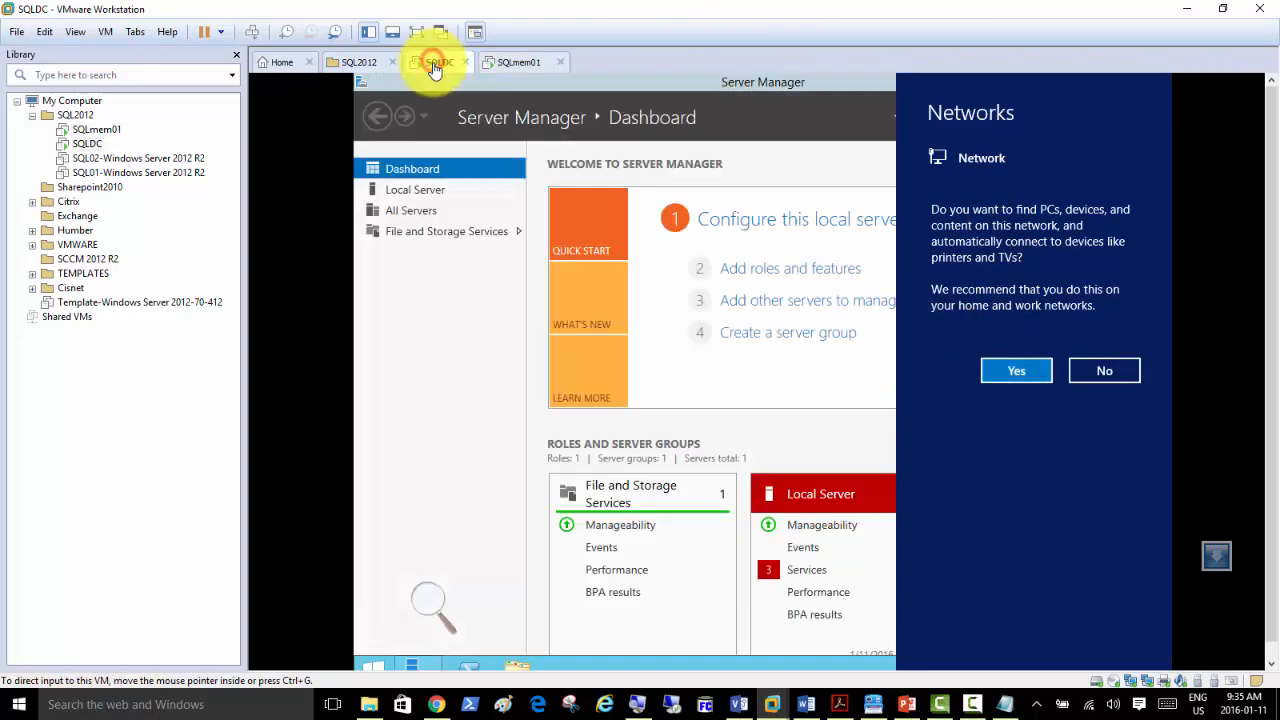
click(1013, 374)
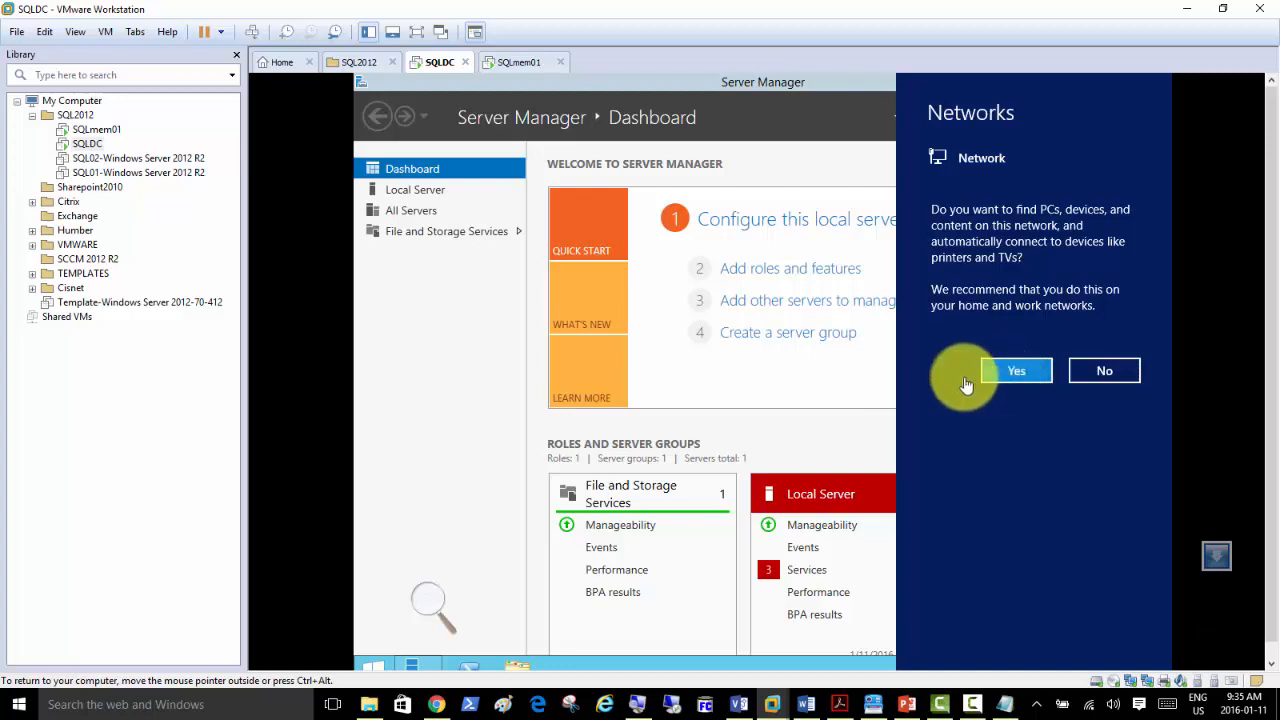
click(1013, 378)
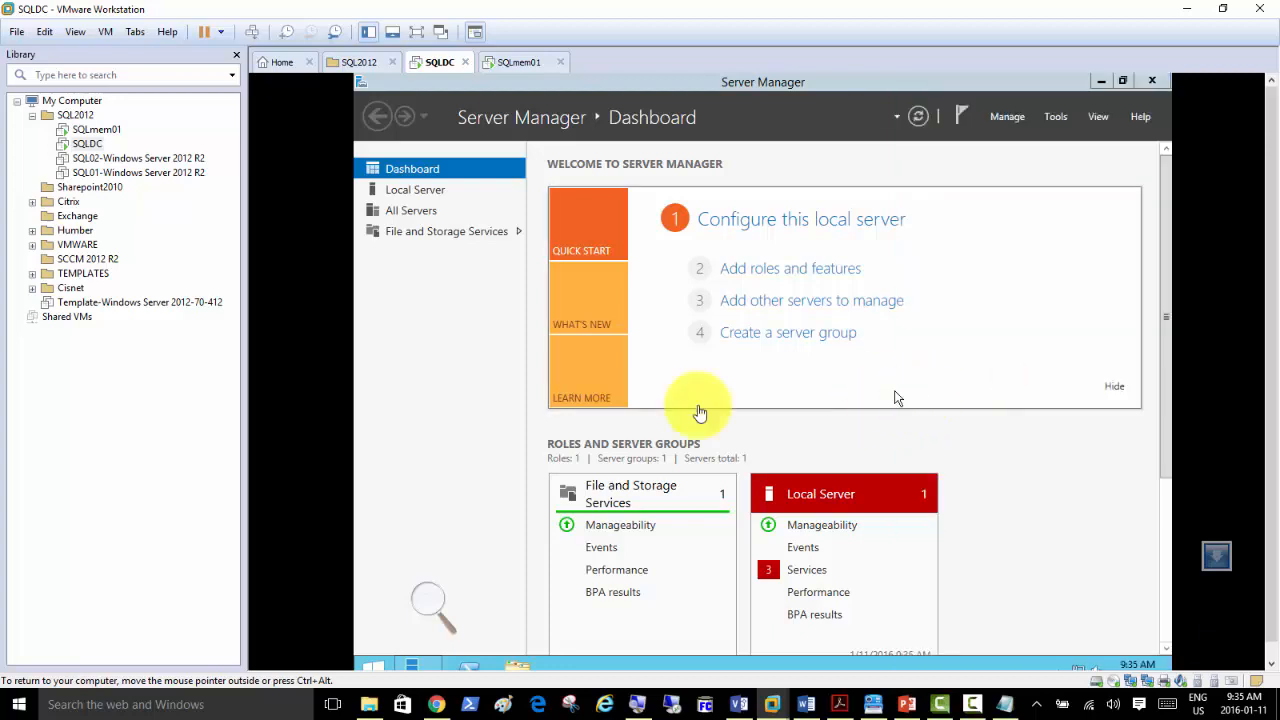
click(416, 192)
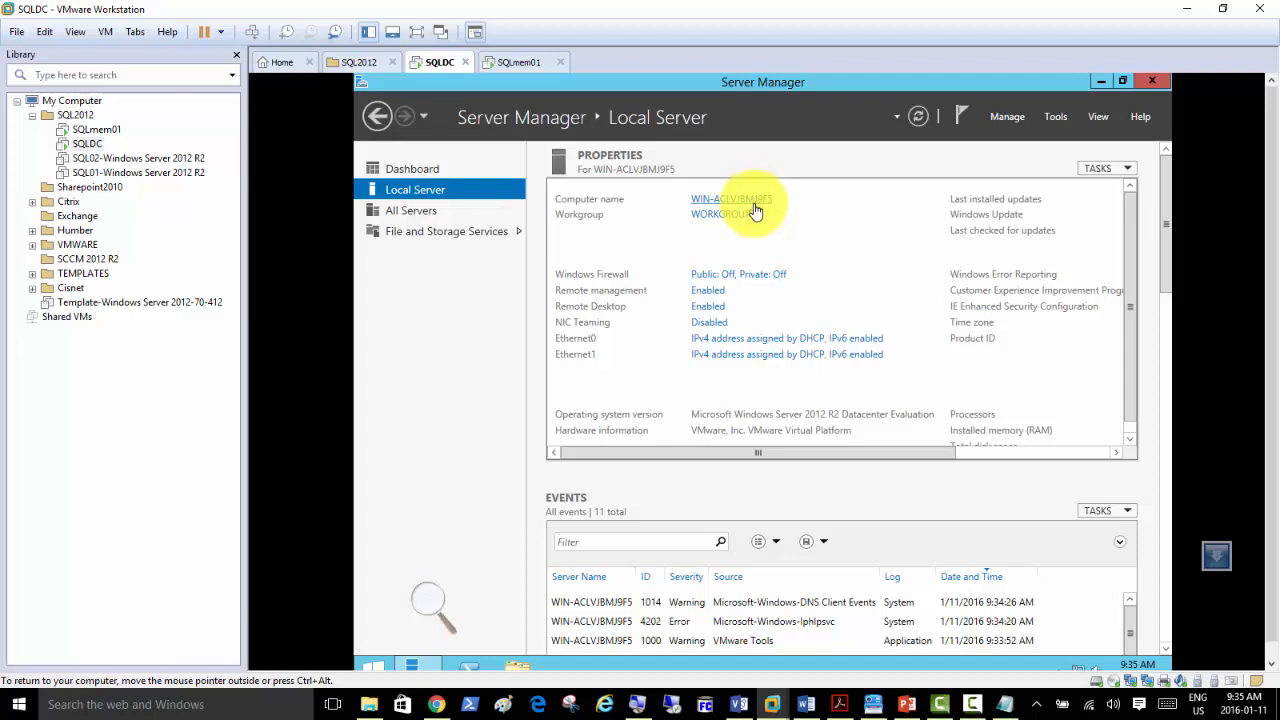
Change the guest's computer name to SQLDC in System Properties and acknowledge the restart notice.
click(750, 205)
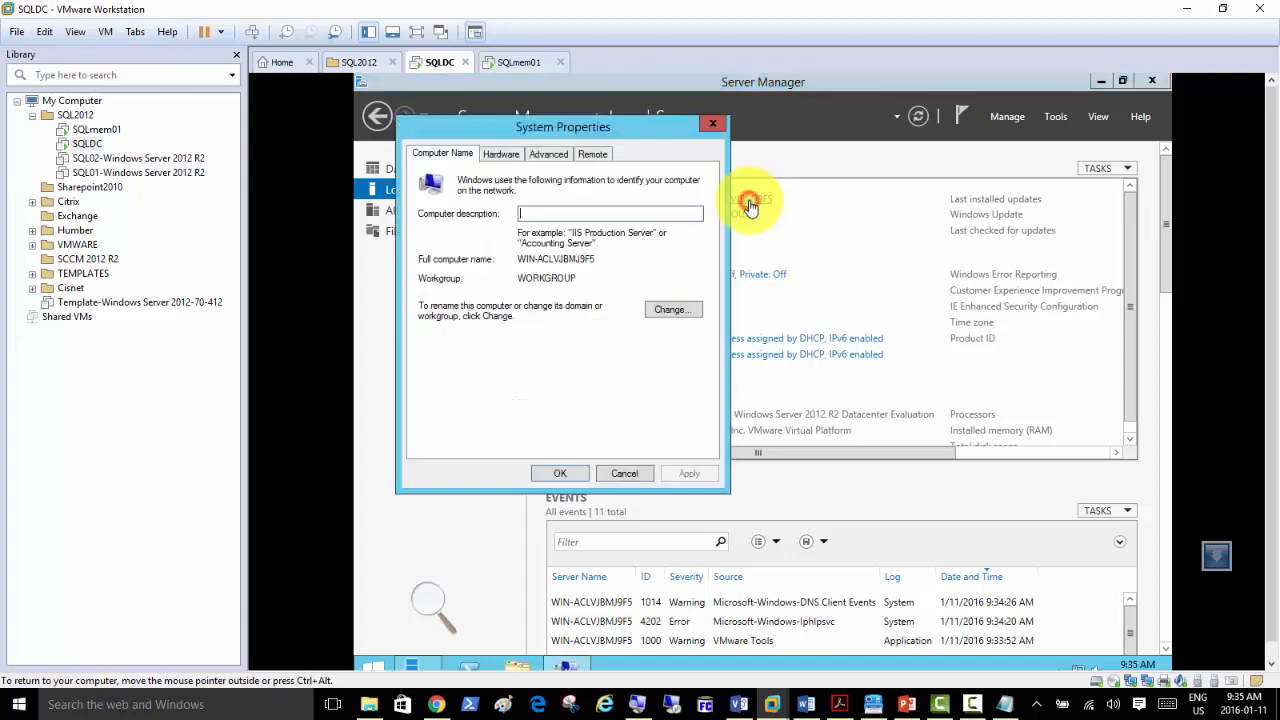
click(670, 314)
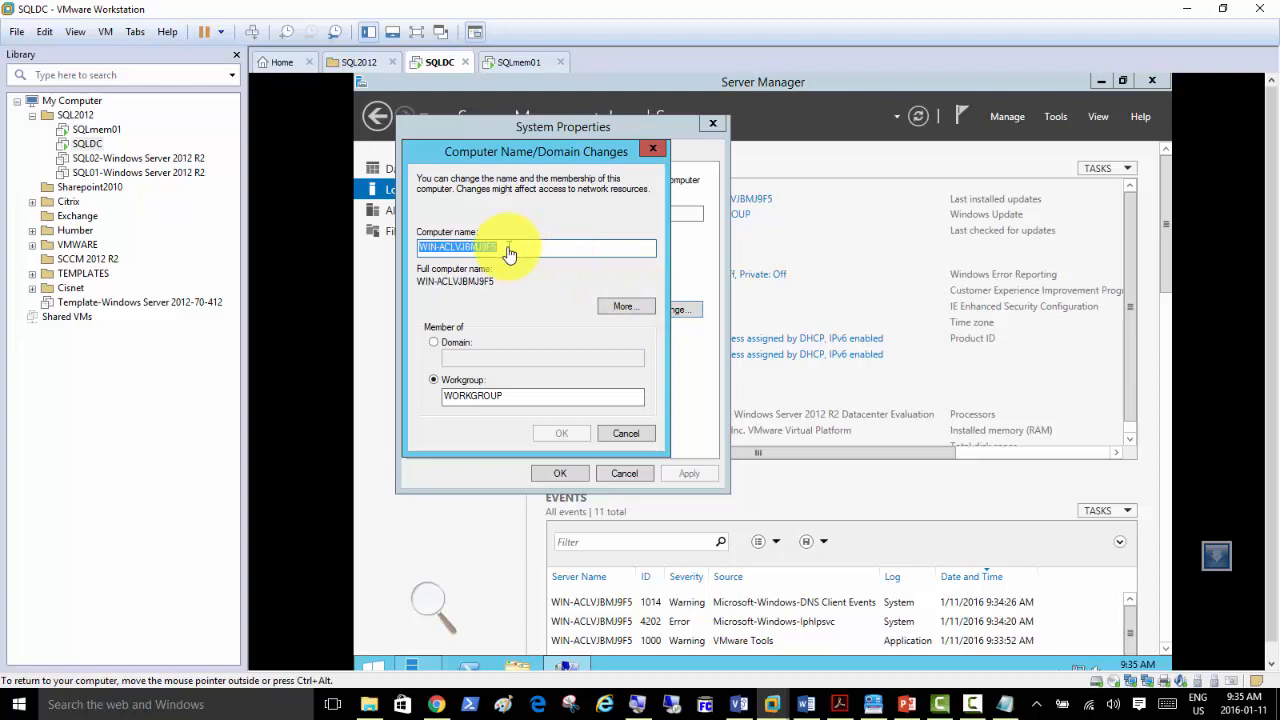
text(SQLDC)
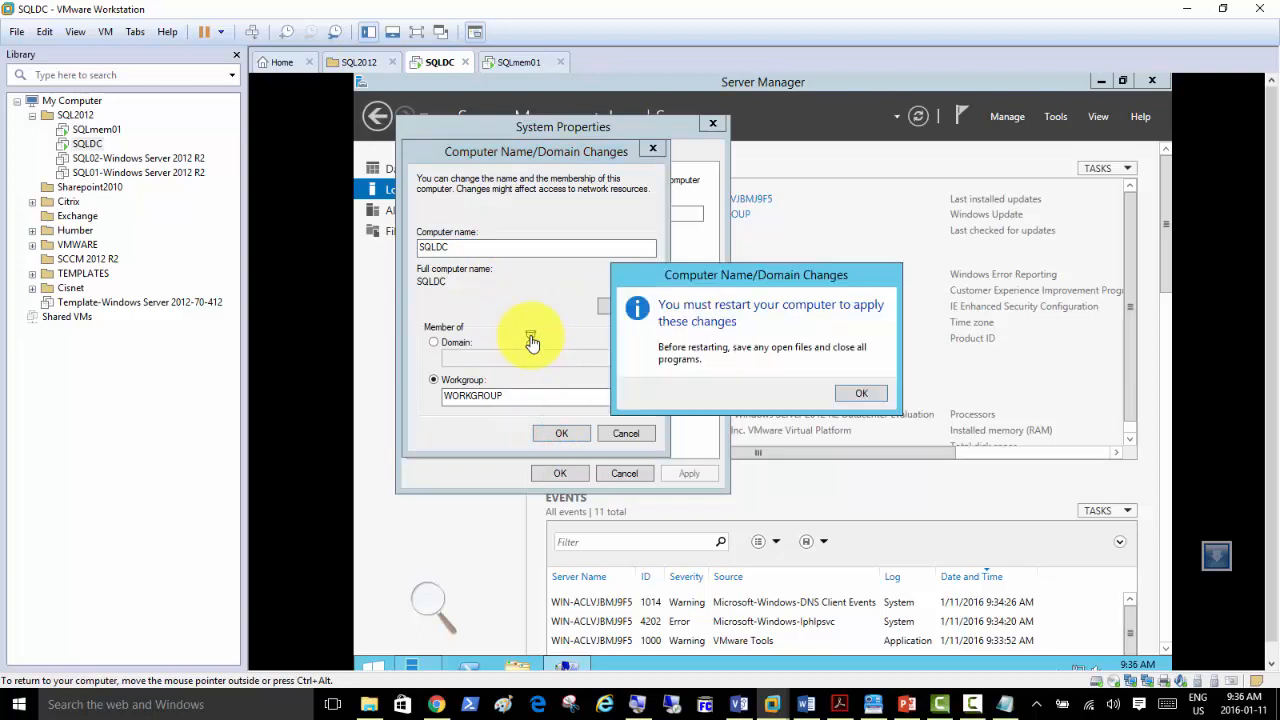
click(866, 399)
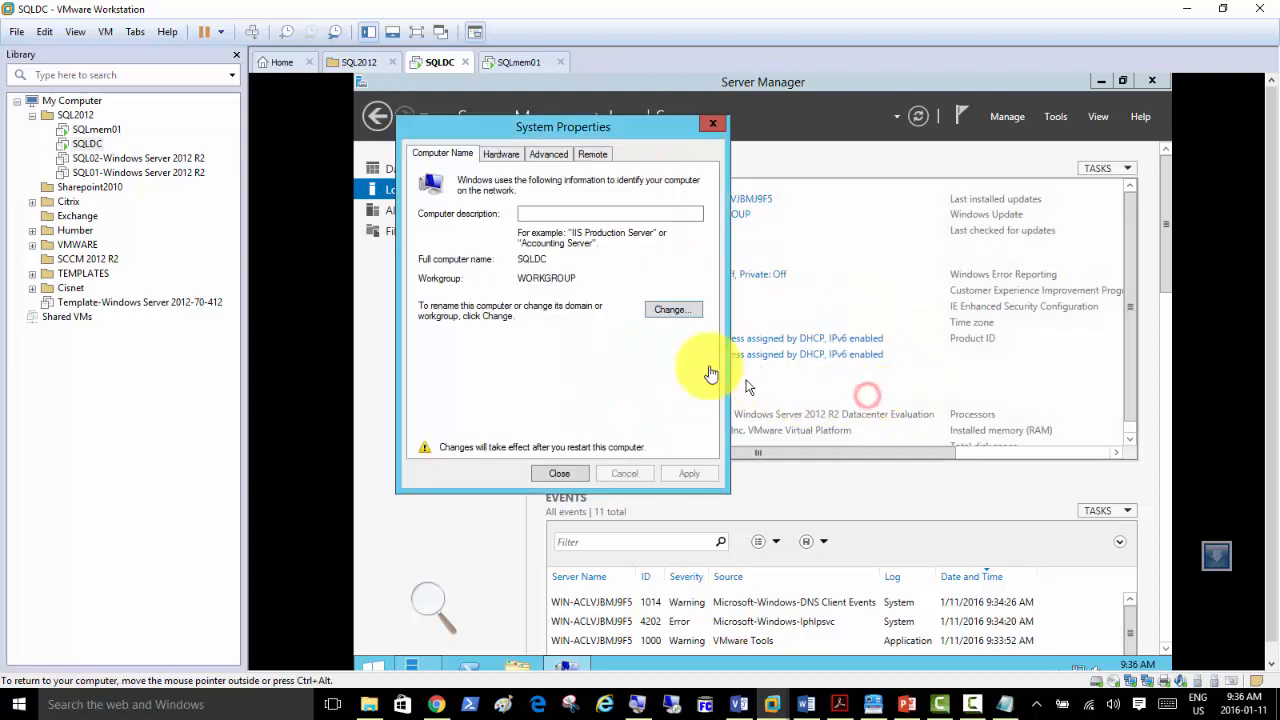
click(369, 306)
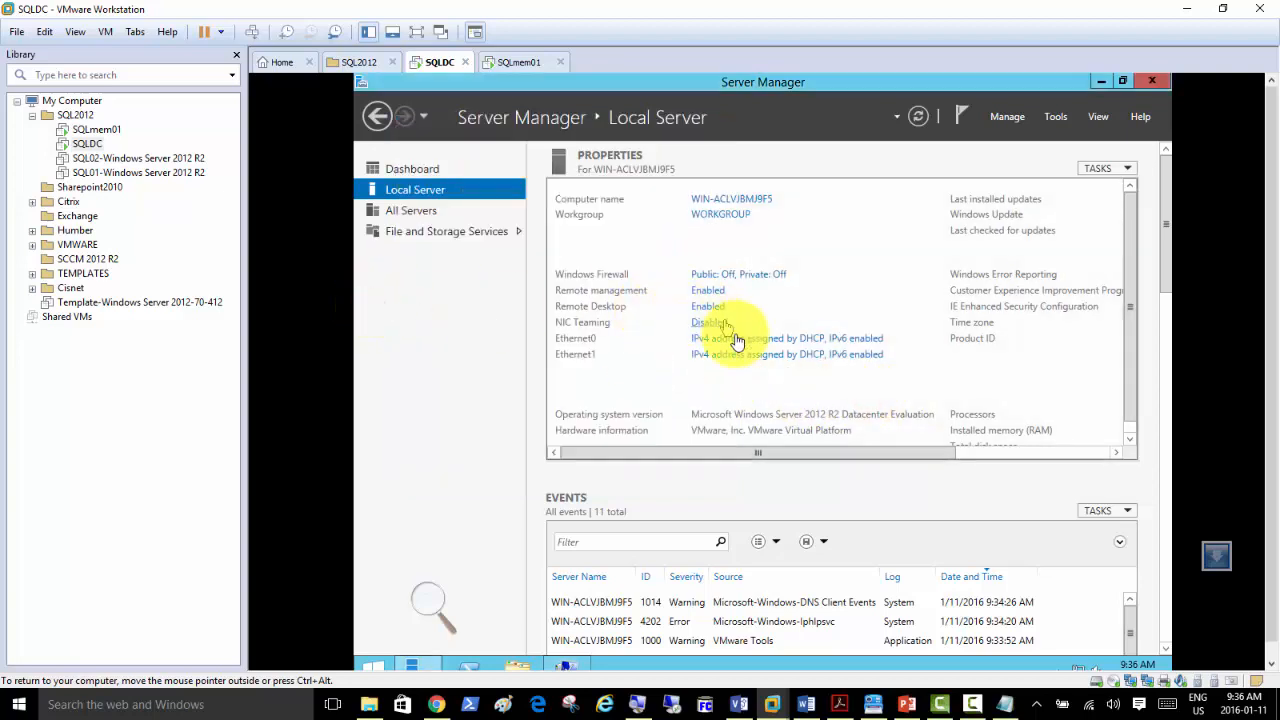
Minimize Server Manager and Network Connections so System Properties shows the pending name SQLDC.
click(736, 360)
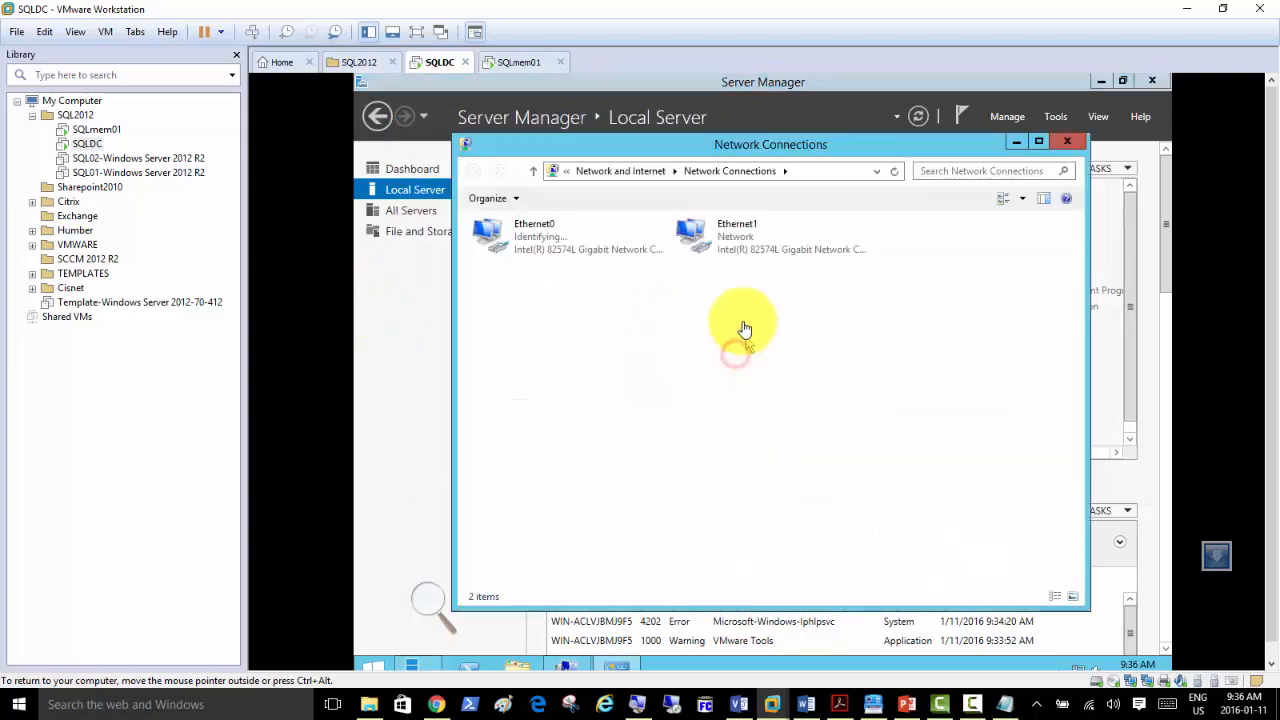
right_click(734, 246)
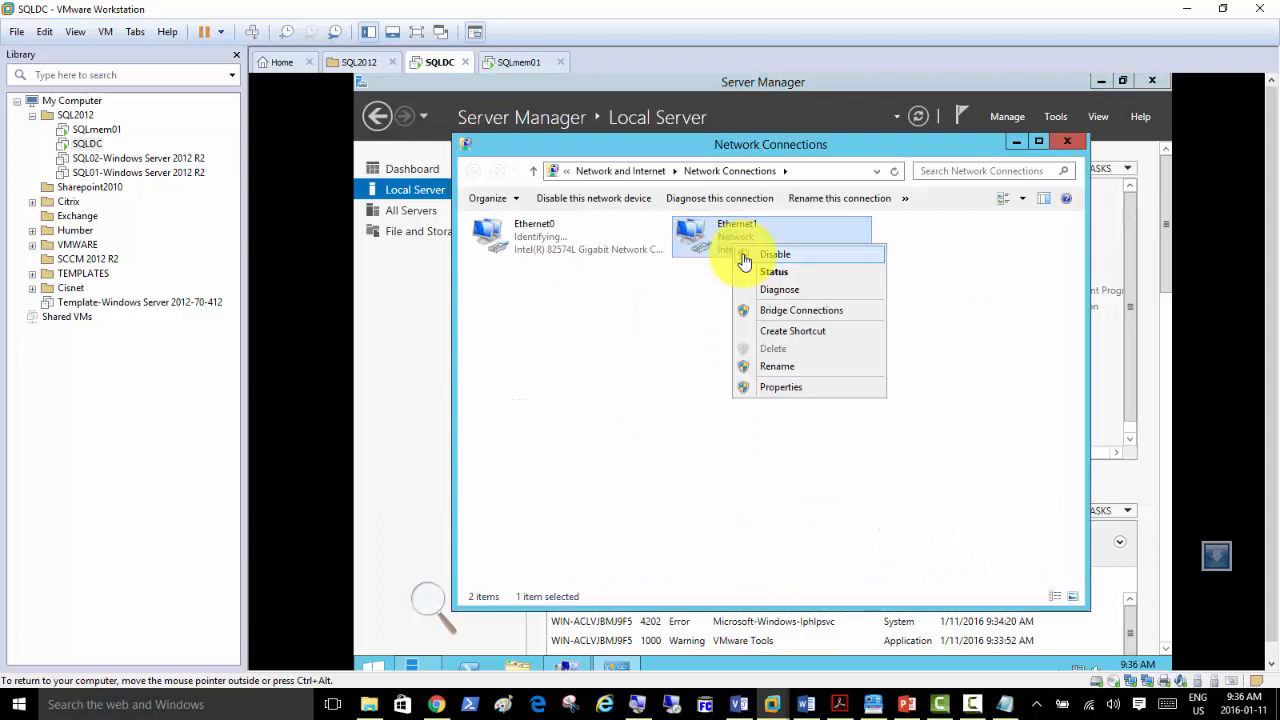
click(686, 288)
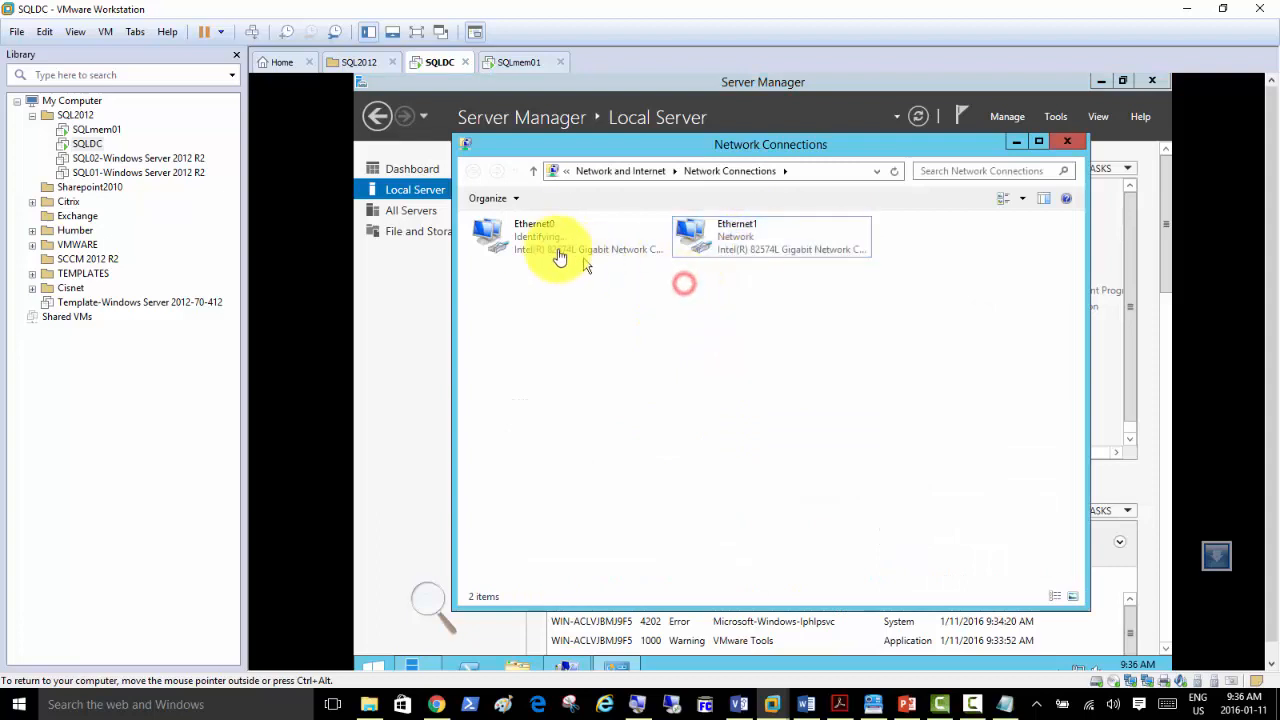
click(1100, 82)
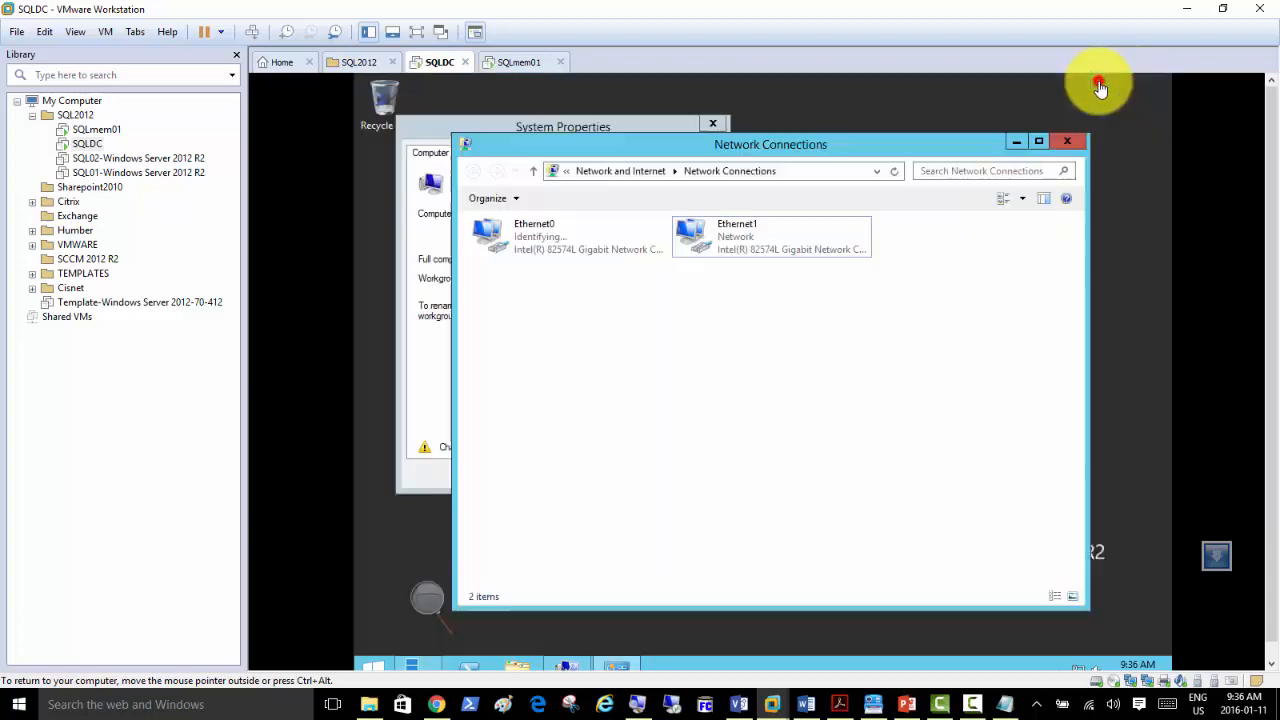
click(1015, 145)
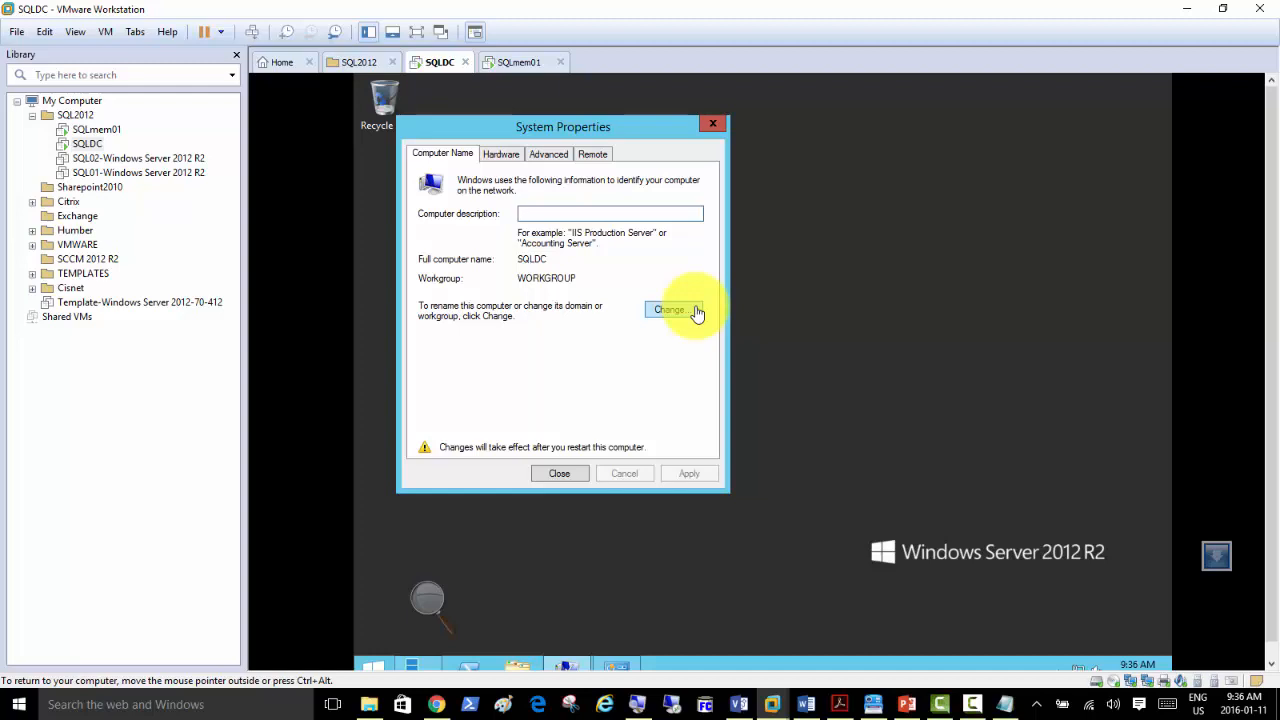
right_click(438, 62)
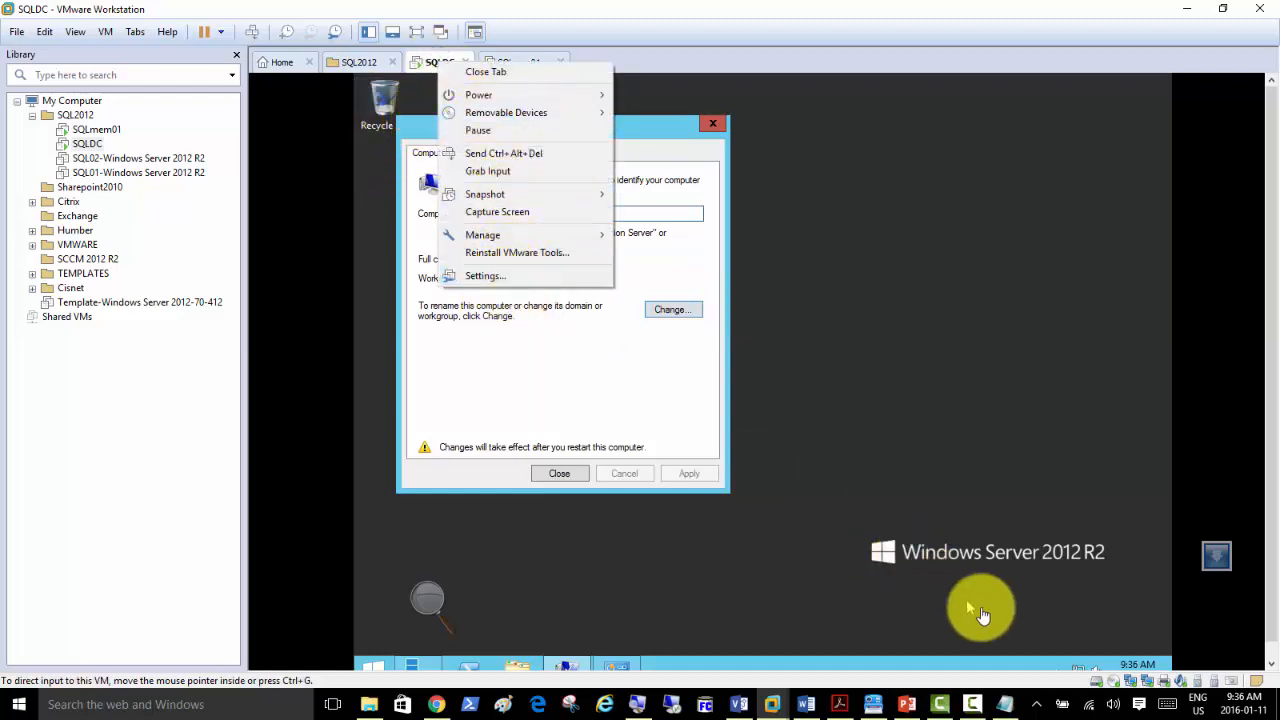
click(1271, 663)
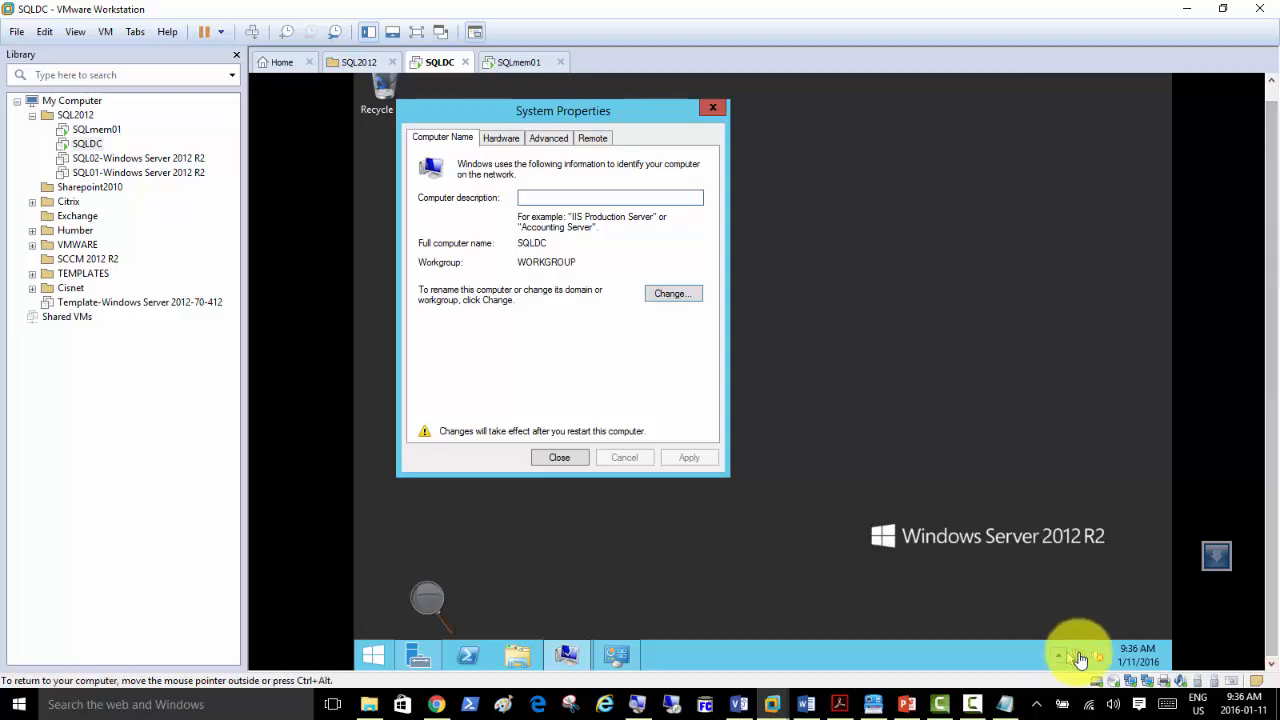
Turn on automatic Windows updates from Server Manager, then return to the Local Server properties.
click(418, 655)
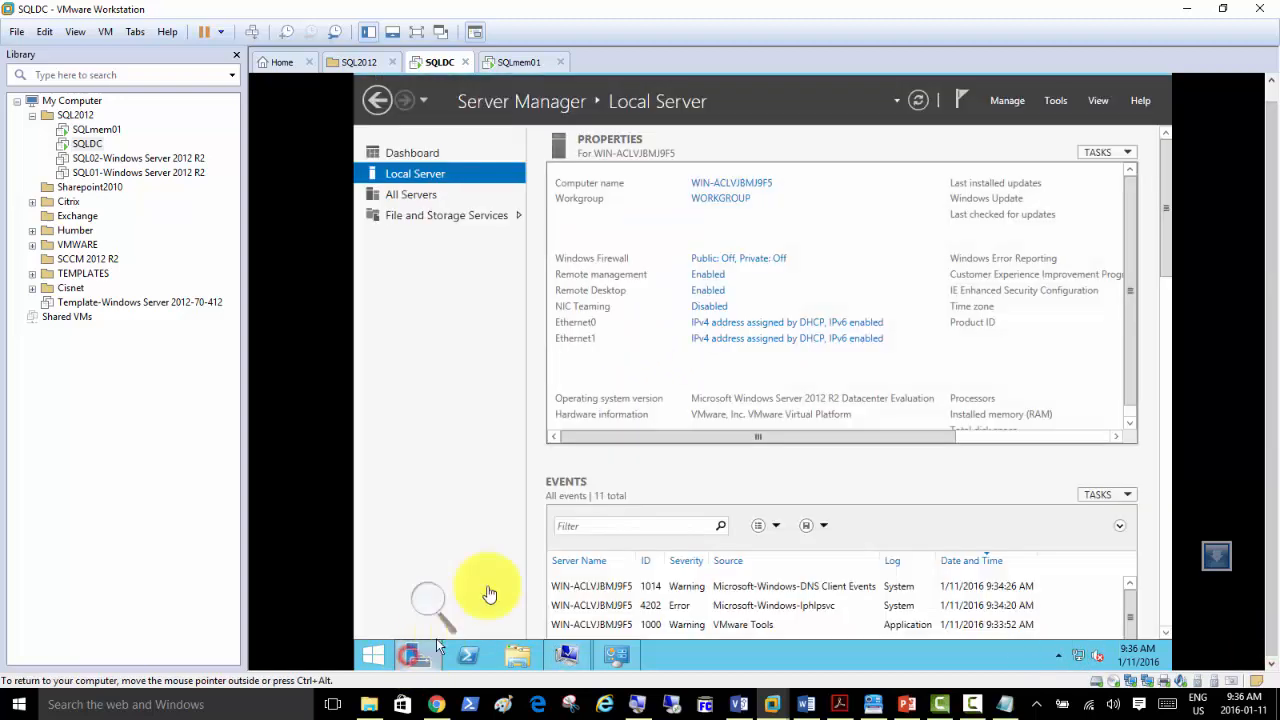
click(1058, 440)
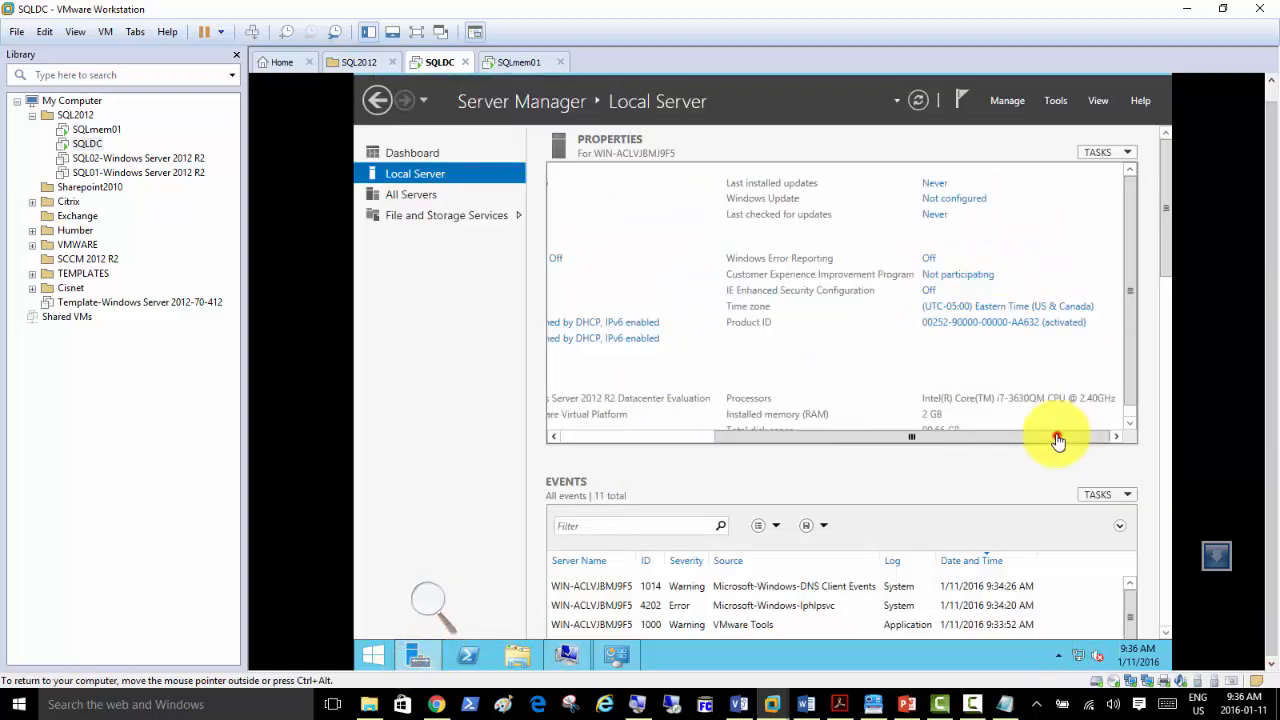
click(935, 199)
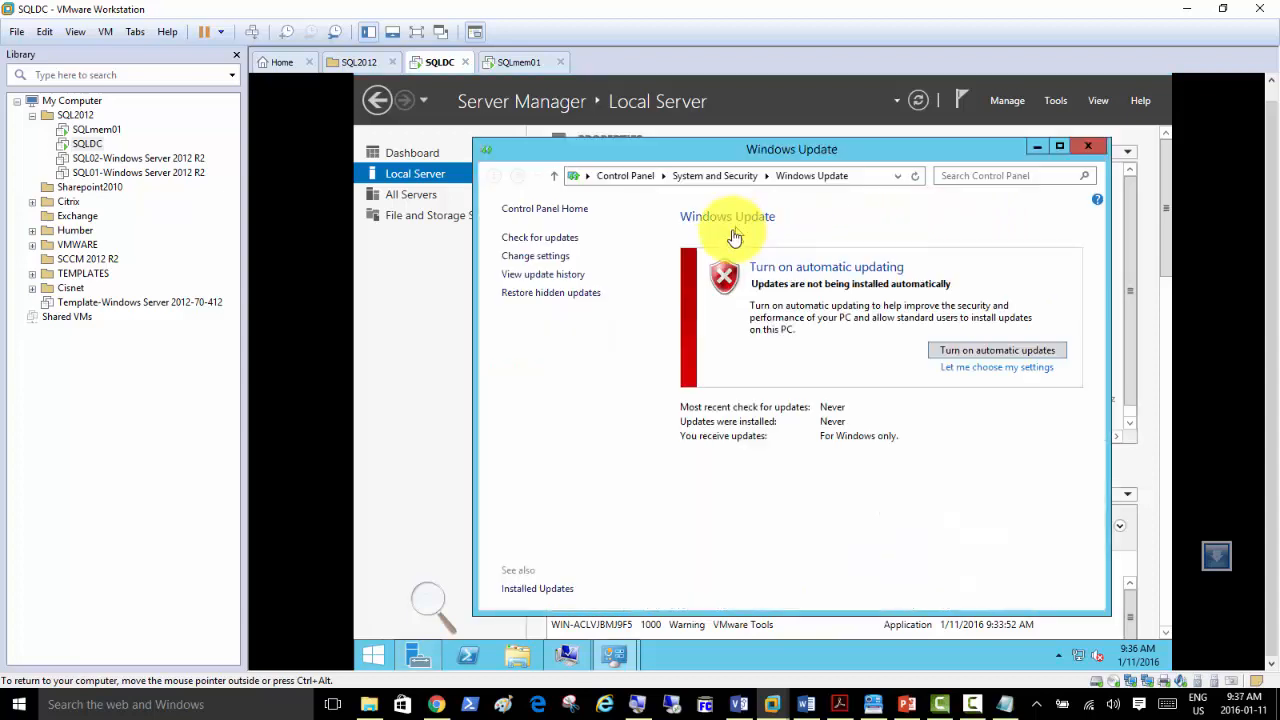
click(955, 352)
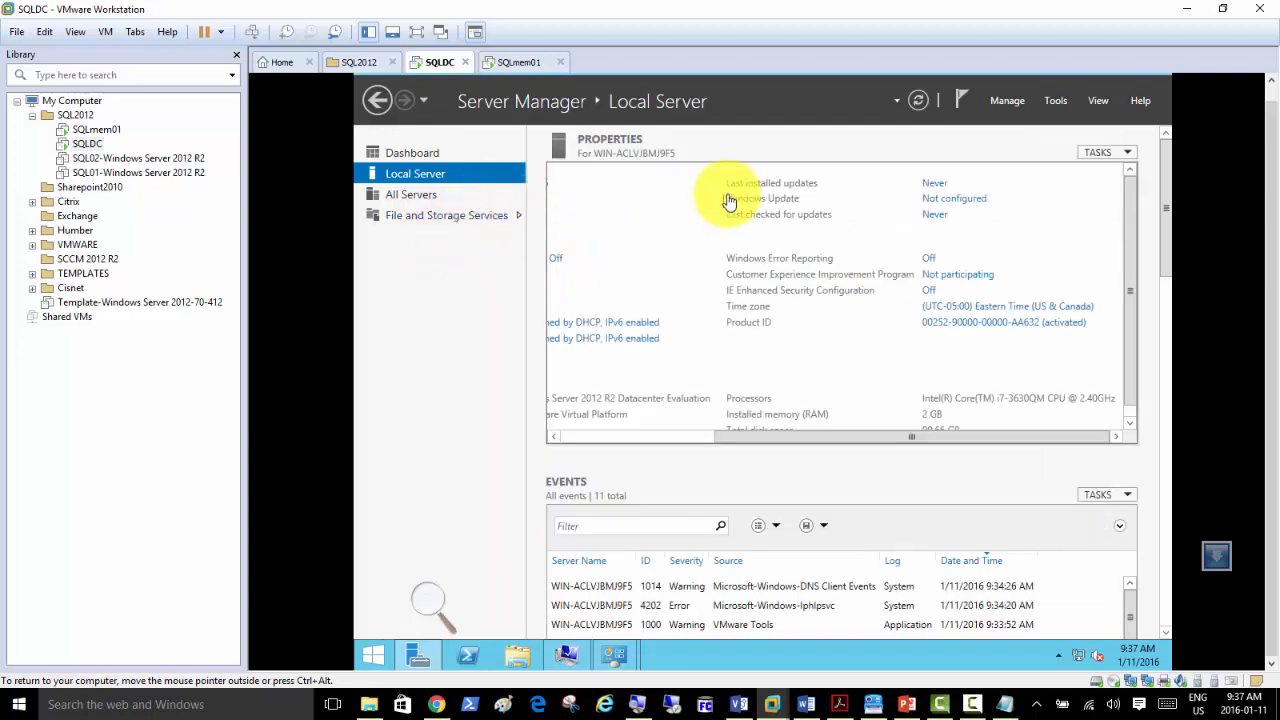
click(590, 437)
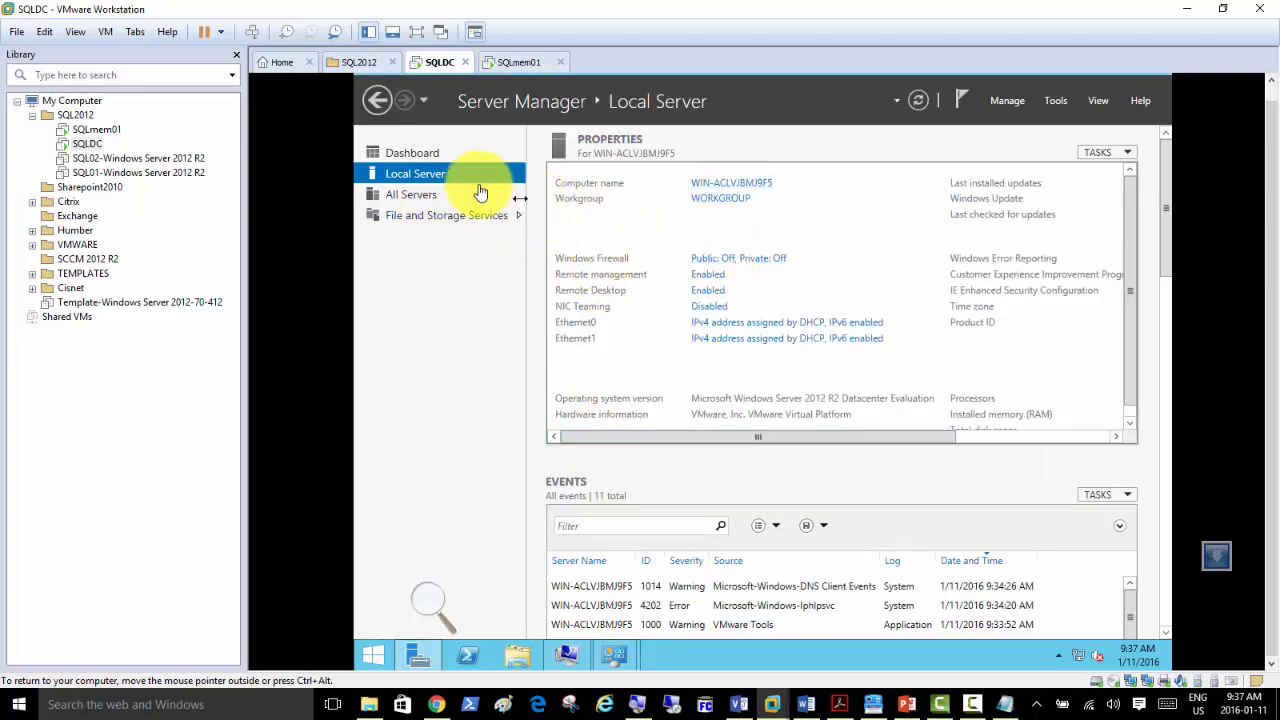
Open Ethernet0's adapter properties, uncheck IPv6, and open its IPv4 settings.
click(745, 342)
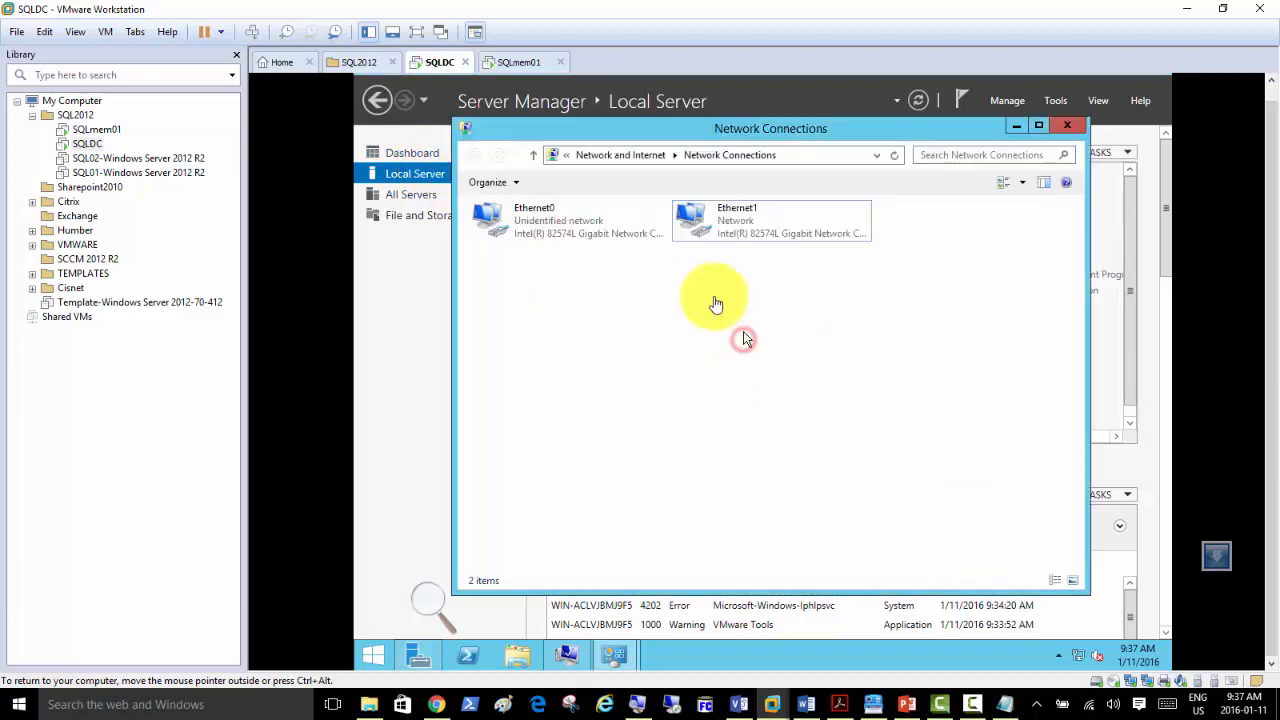
double_click(519, 231)
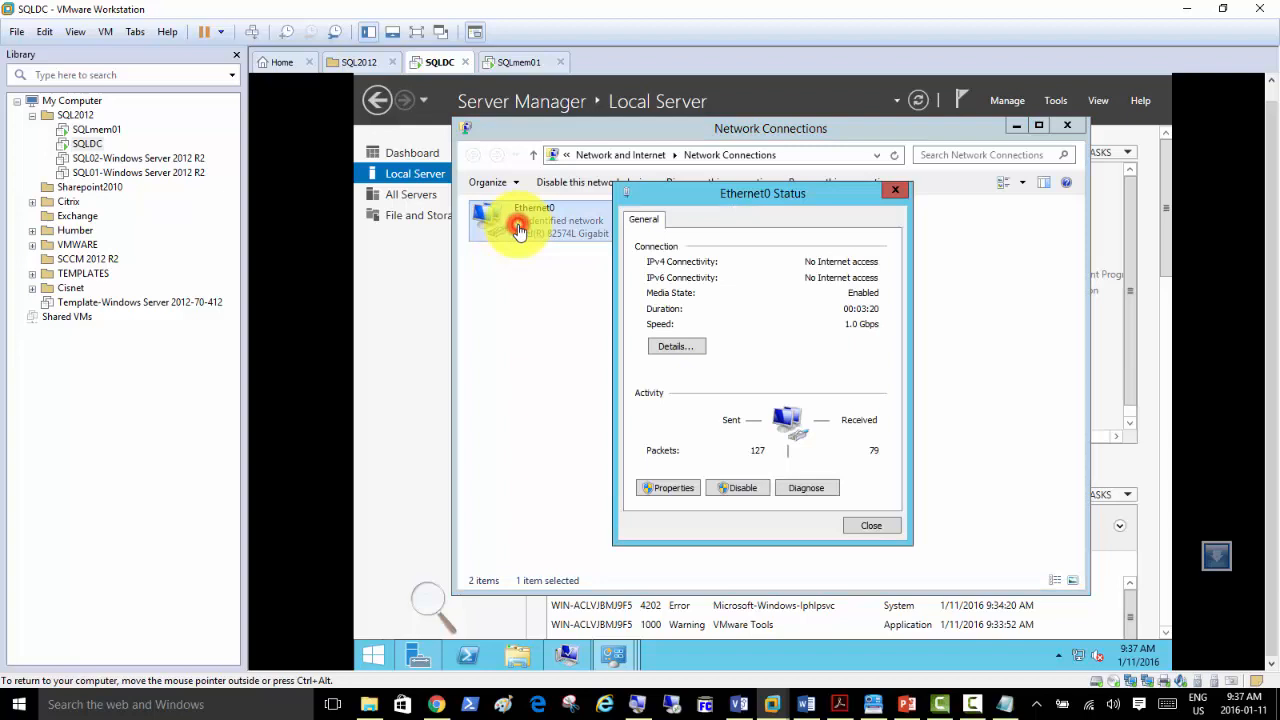
click(665, 485)
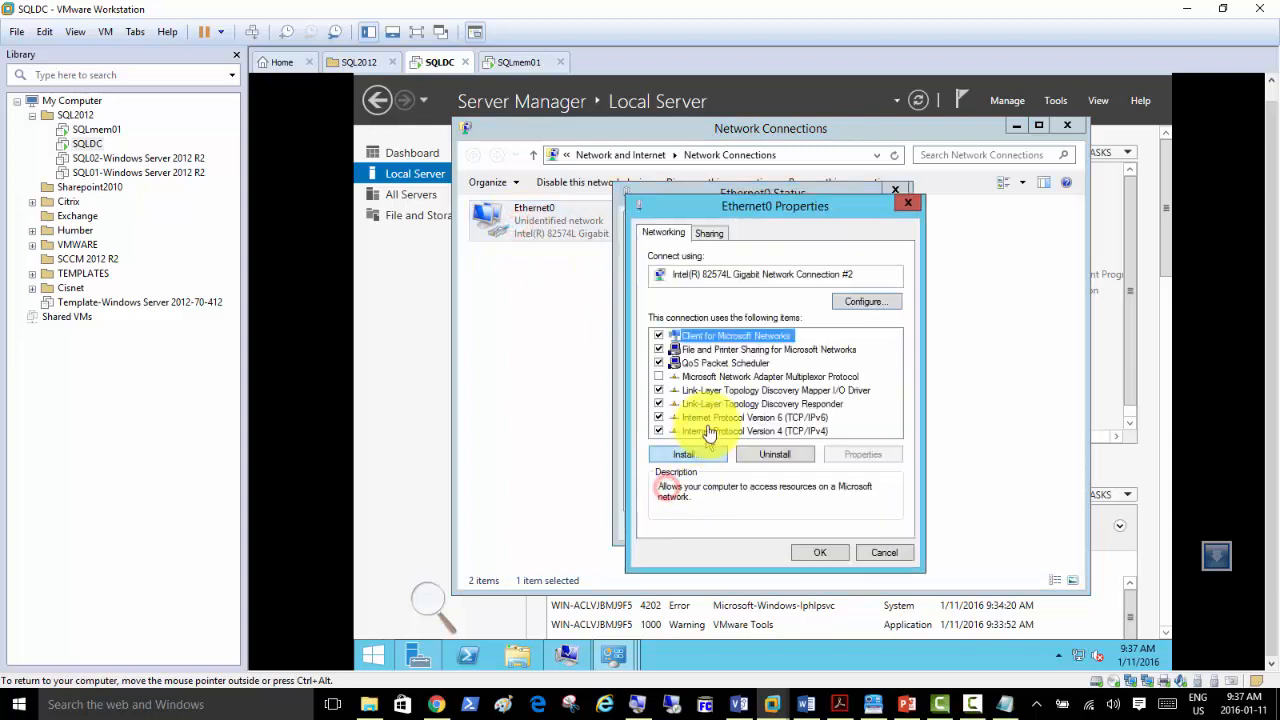
click(658, 417)
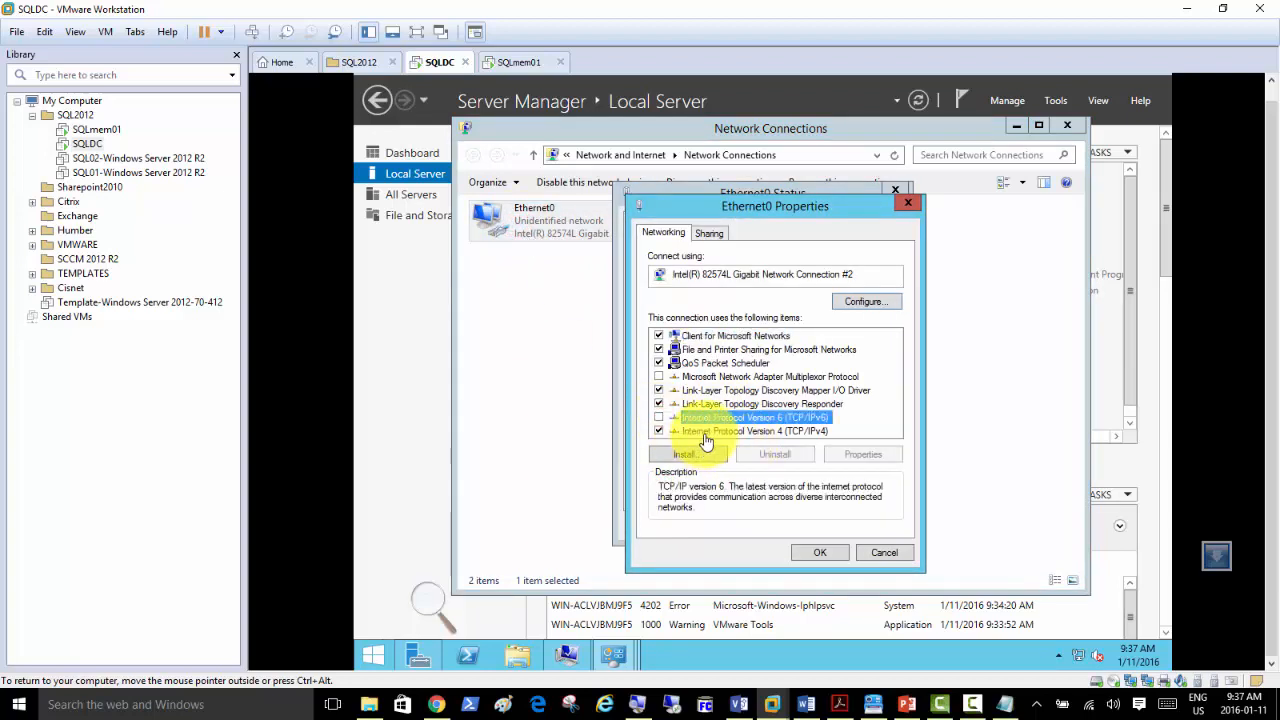
double_click(703, 431)
Set static IP 192.168.200.1, mask 255.255.255.0, gateway 192.168.200.50, DNS 192.168.200.1, and confirm.
click(745, 382)
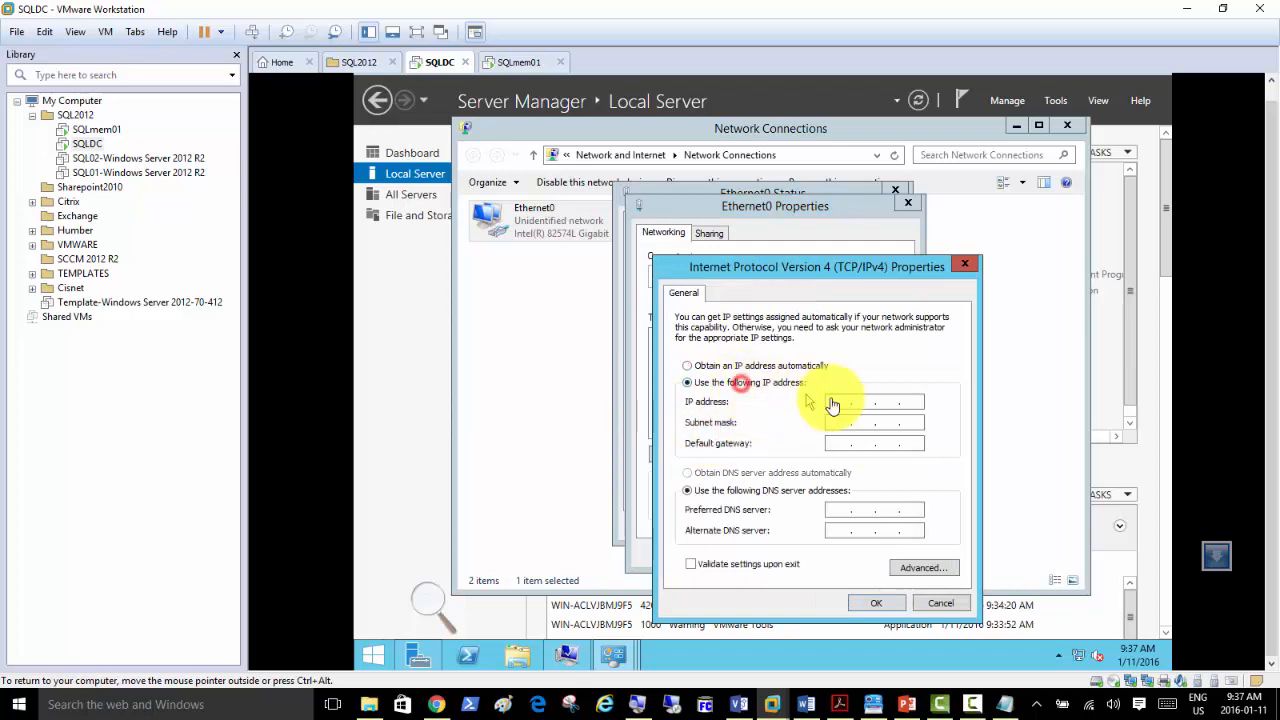
click(834, 401)
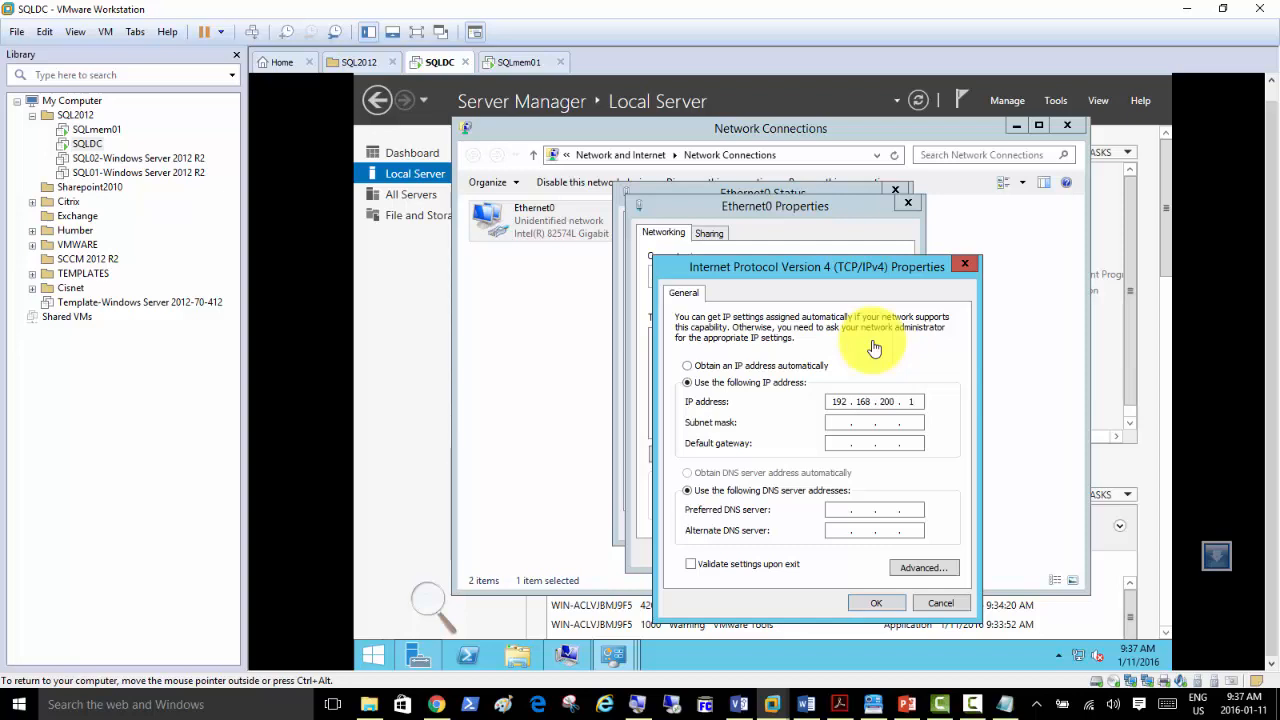
key(Tab)
text(192 . 168 . 200)
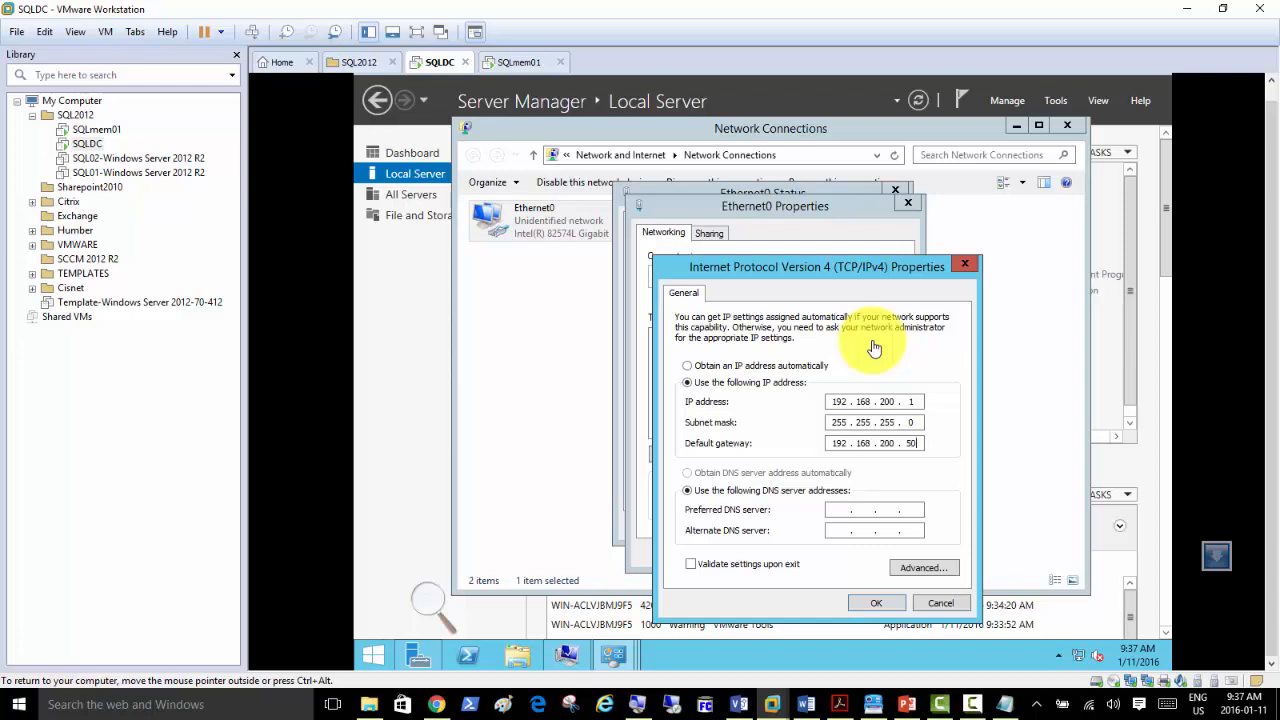
key(Tab)
text(192 . 168 . 200 . 1)
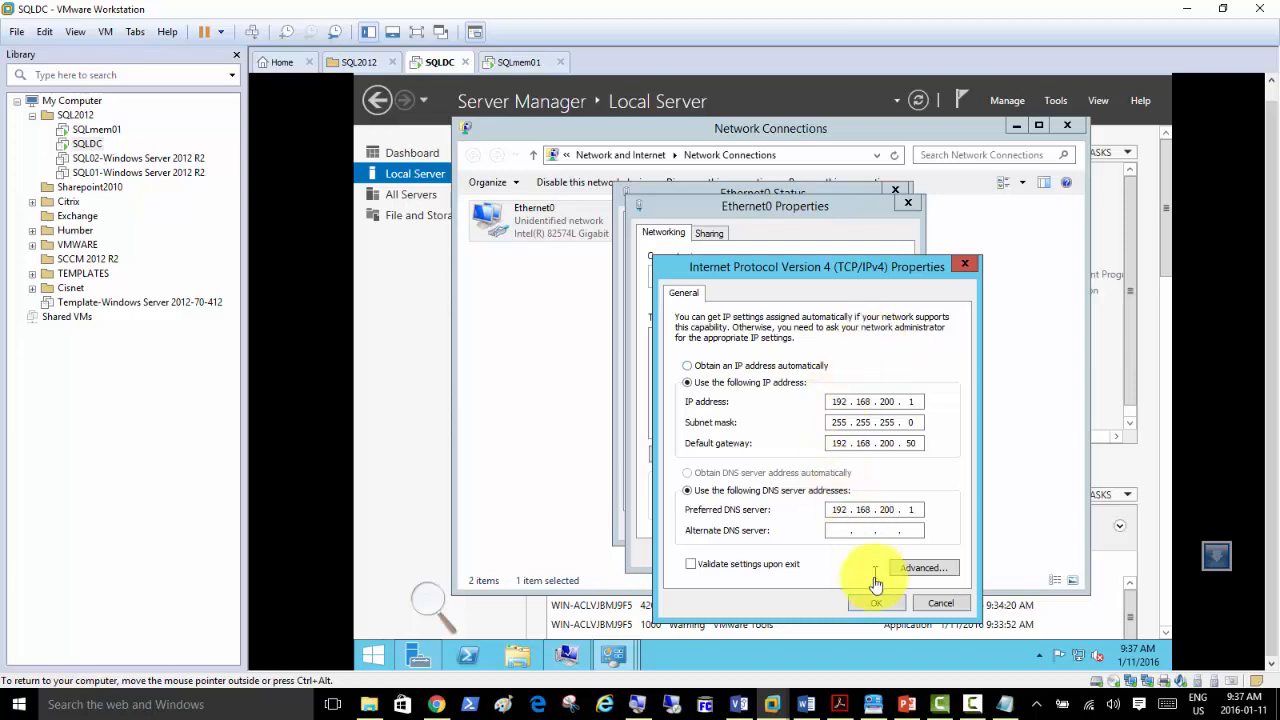
click(871, 605)
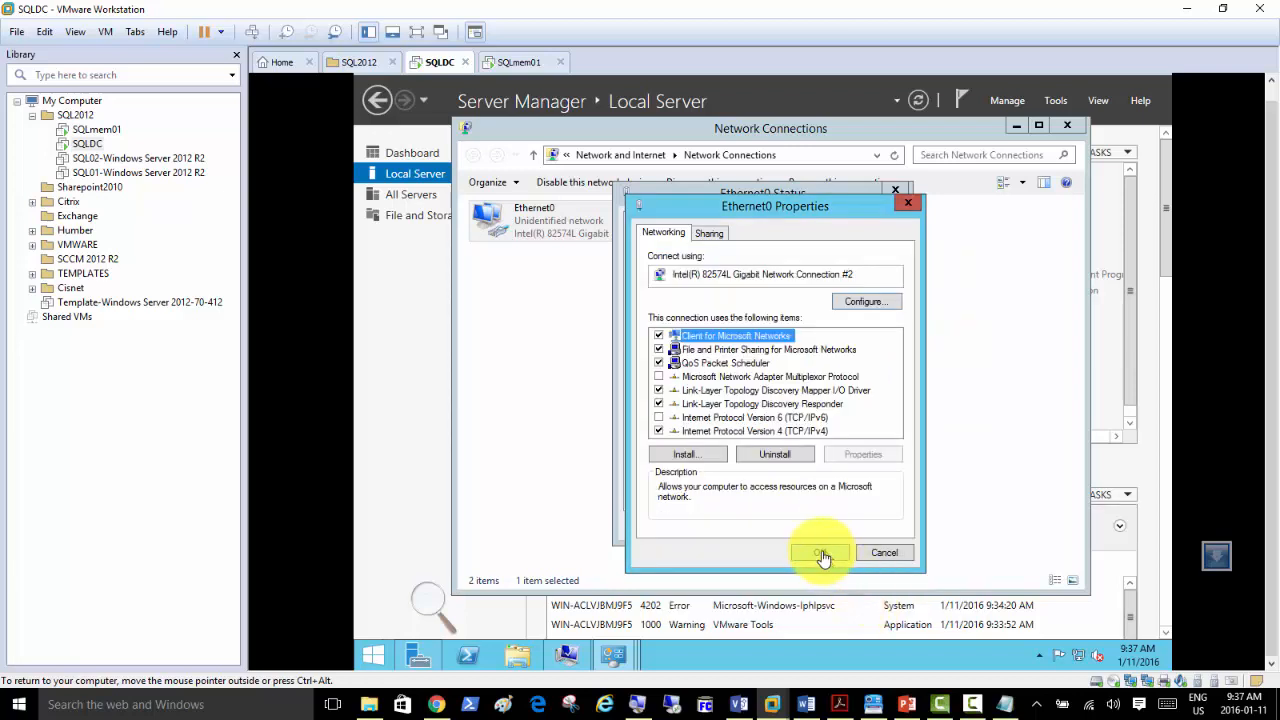
click(818, 556)
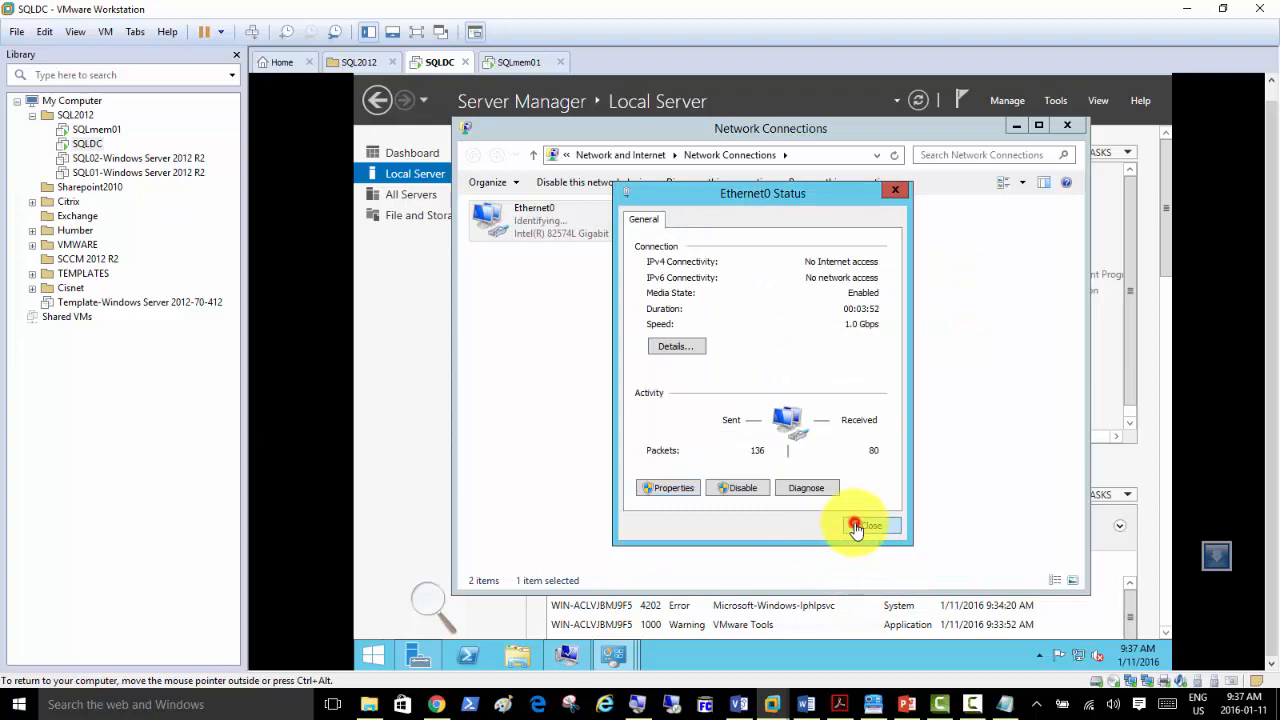
click(855, 524)
click(413, 318)
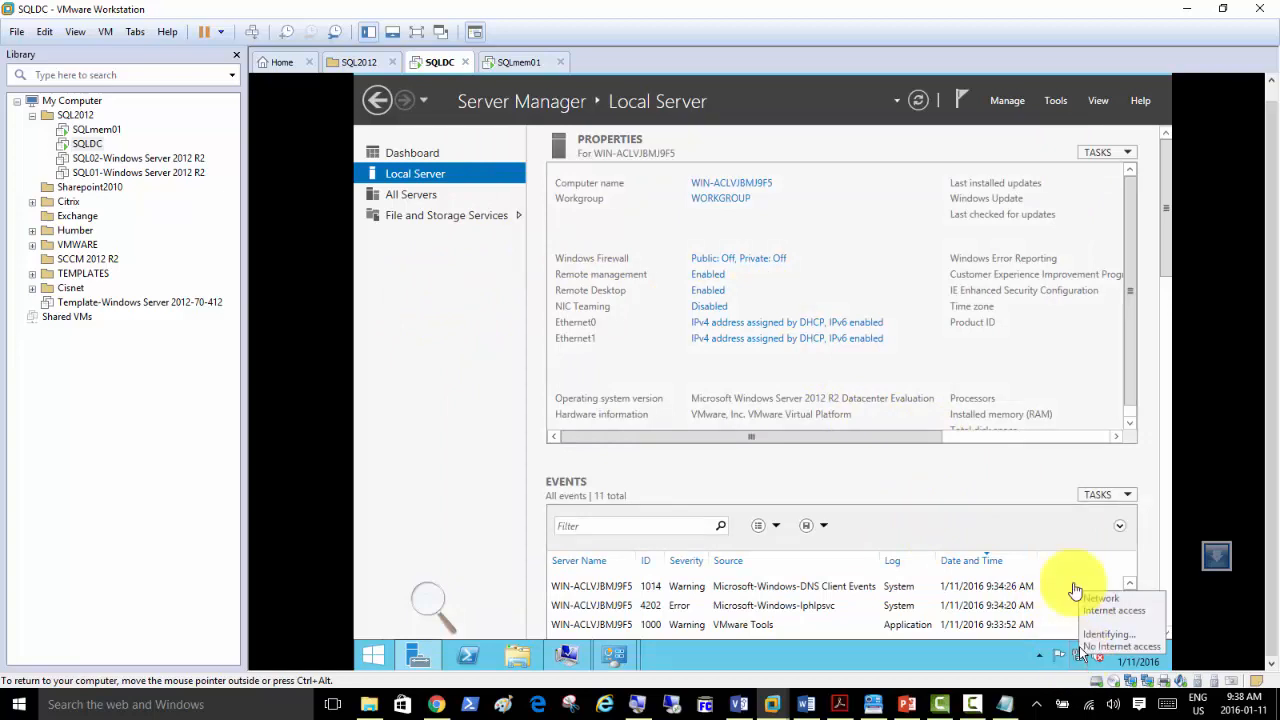
Minimize Server Manager, Network Connections and the Windows Update window on SQLDC.
click(1272, 94)
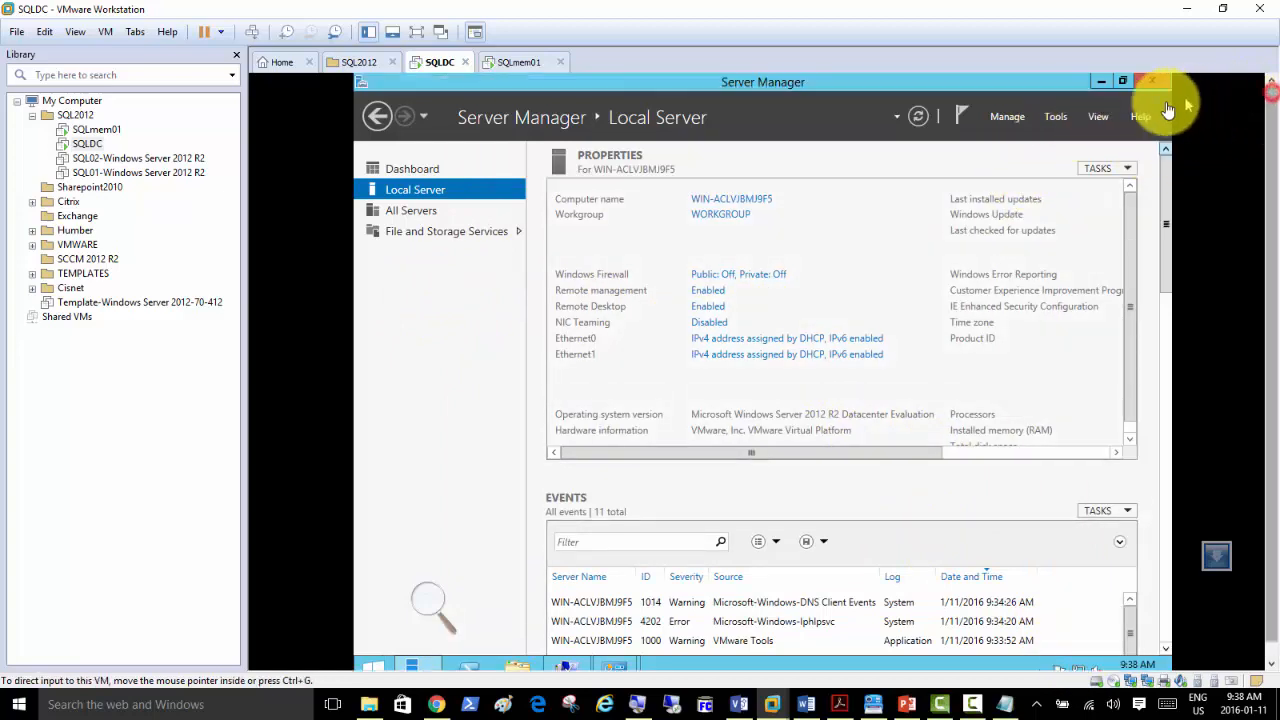
click(1103, 84)
click(1022, 143)
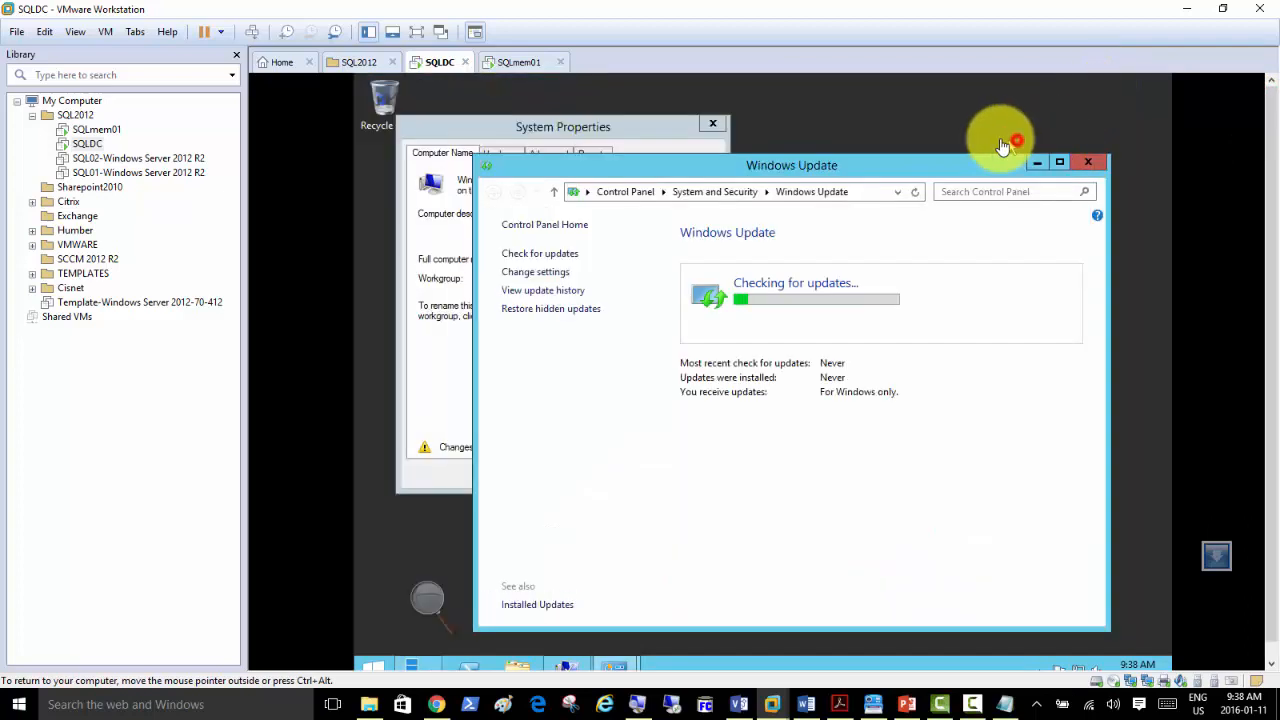
click(1036, 163)
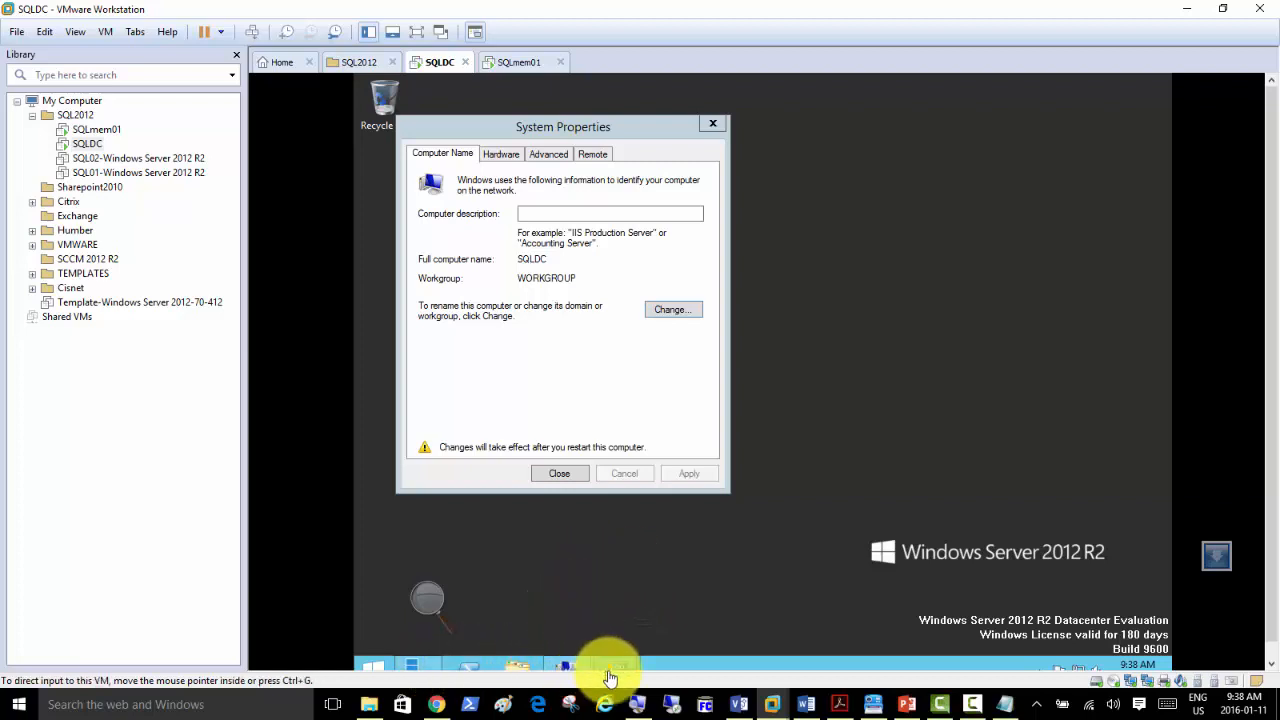
Set Windows Update to 'Never check for updates', save it, and close System Properties.
mouse_move(610, 668)
click(700, 592)
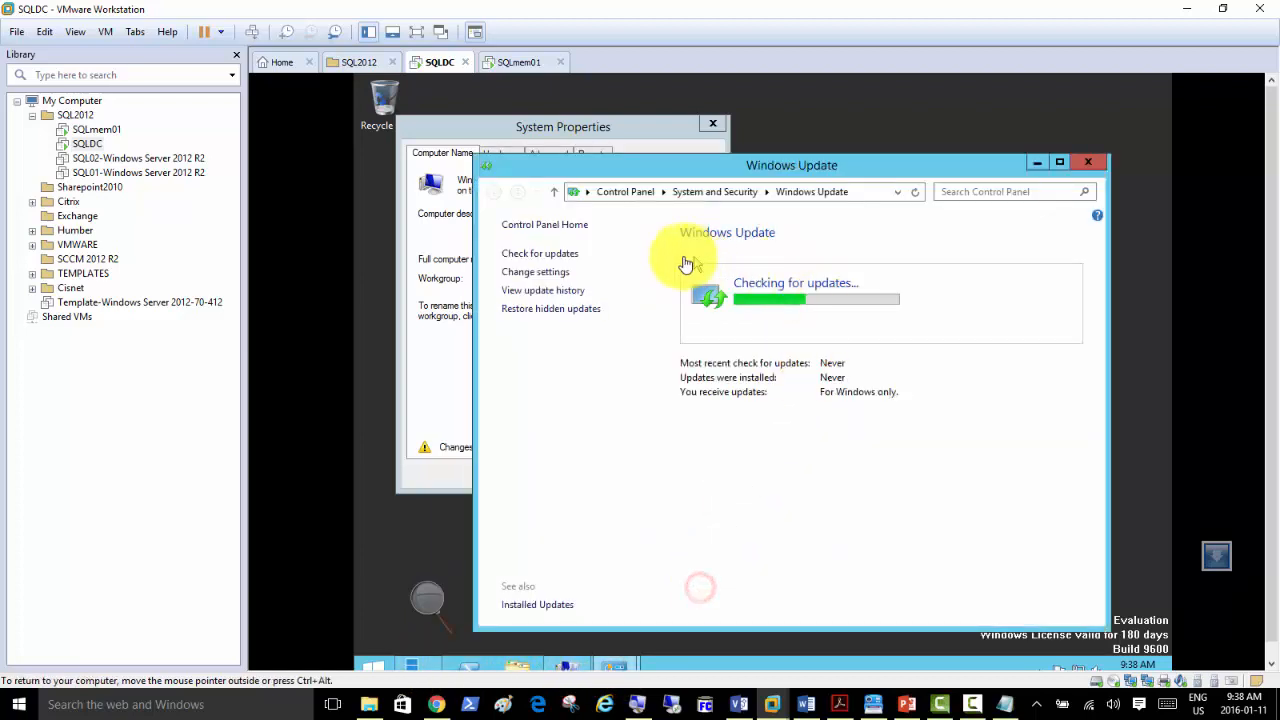
click(537, 272)
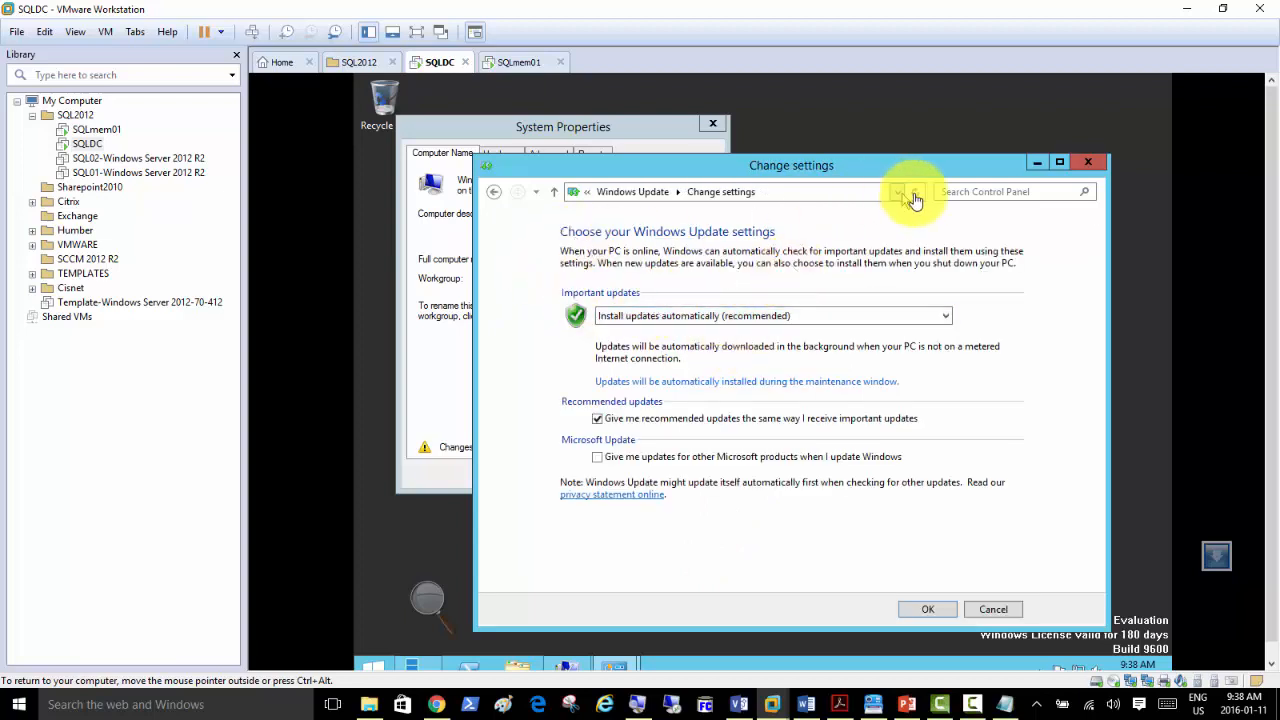
click(859, 316)
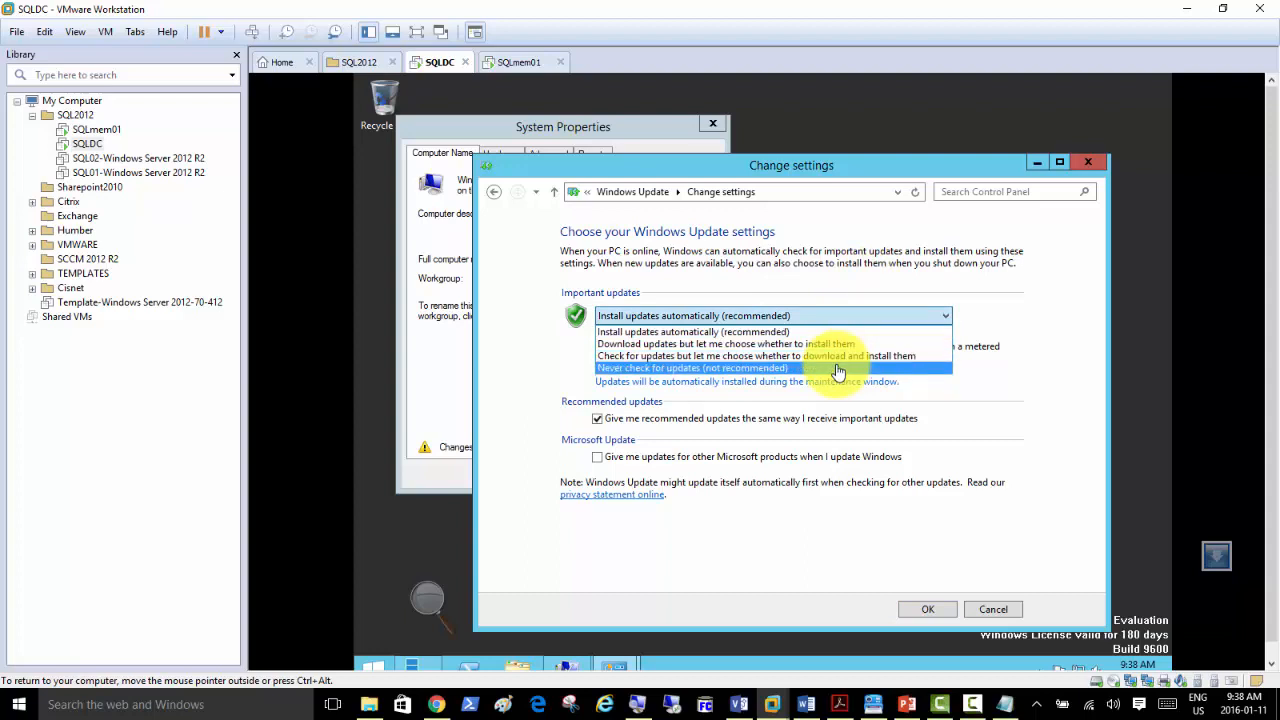
click(838, 370)
click(930, 610)
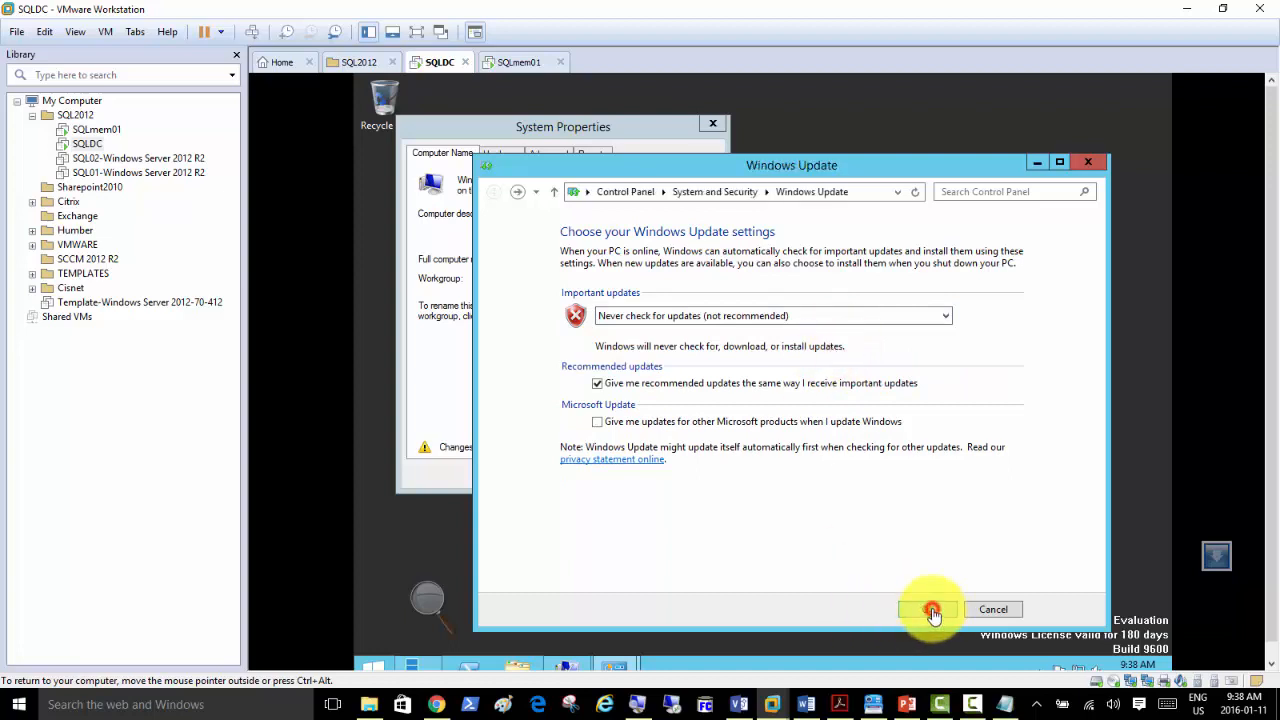
click(433, 280)
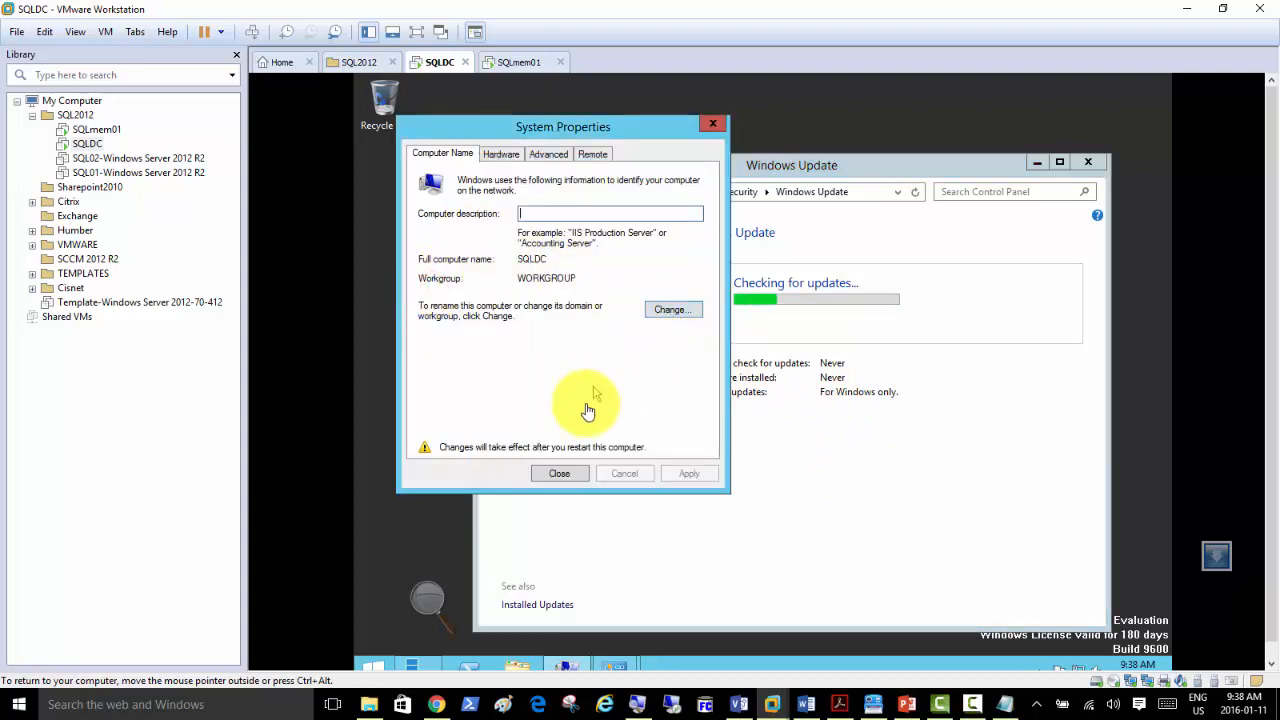
click(560, 476)
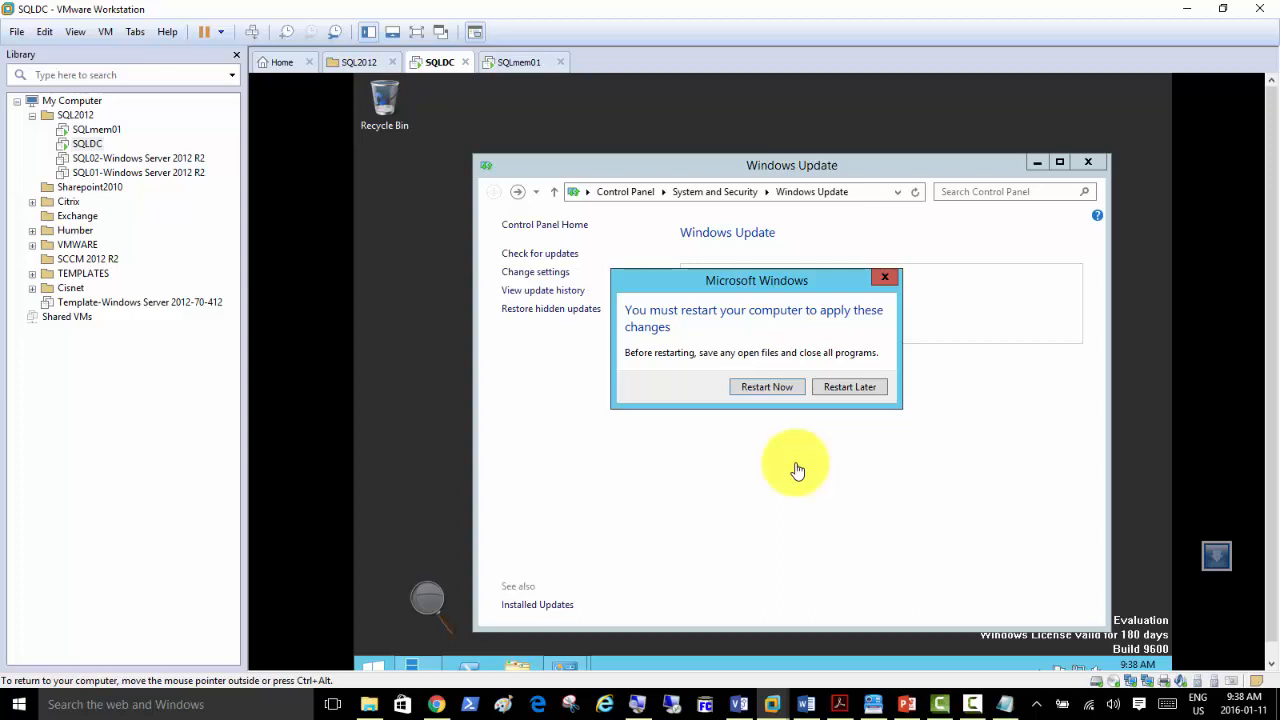
Choose Restart Now so SQLDC reboots and returns to its lock screen.
click(765, 389)
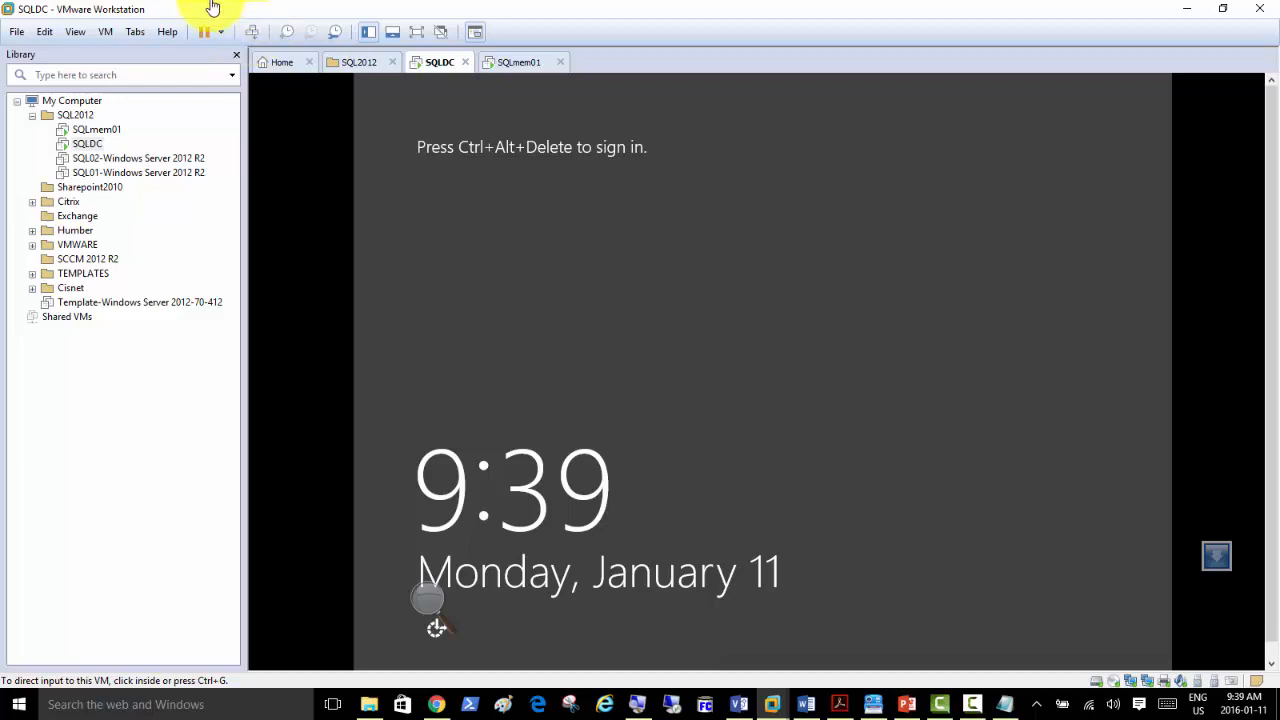
On SQLmem01, allow network discovery, rename the computer to SQLMem01, and open its network connections.
click(519, 66)
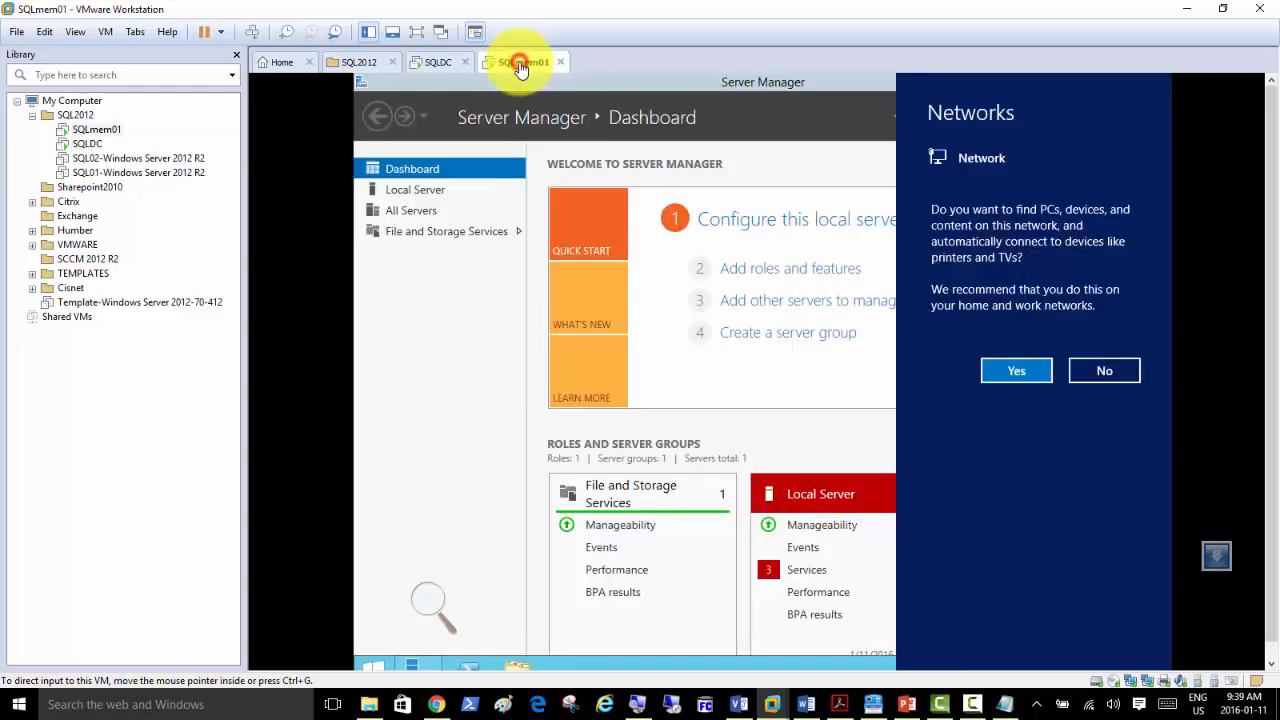
click(1010, 372)
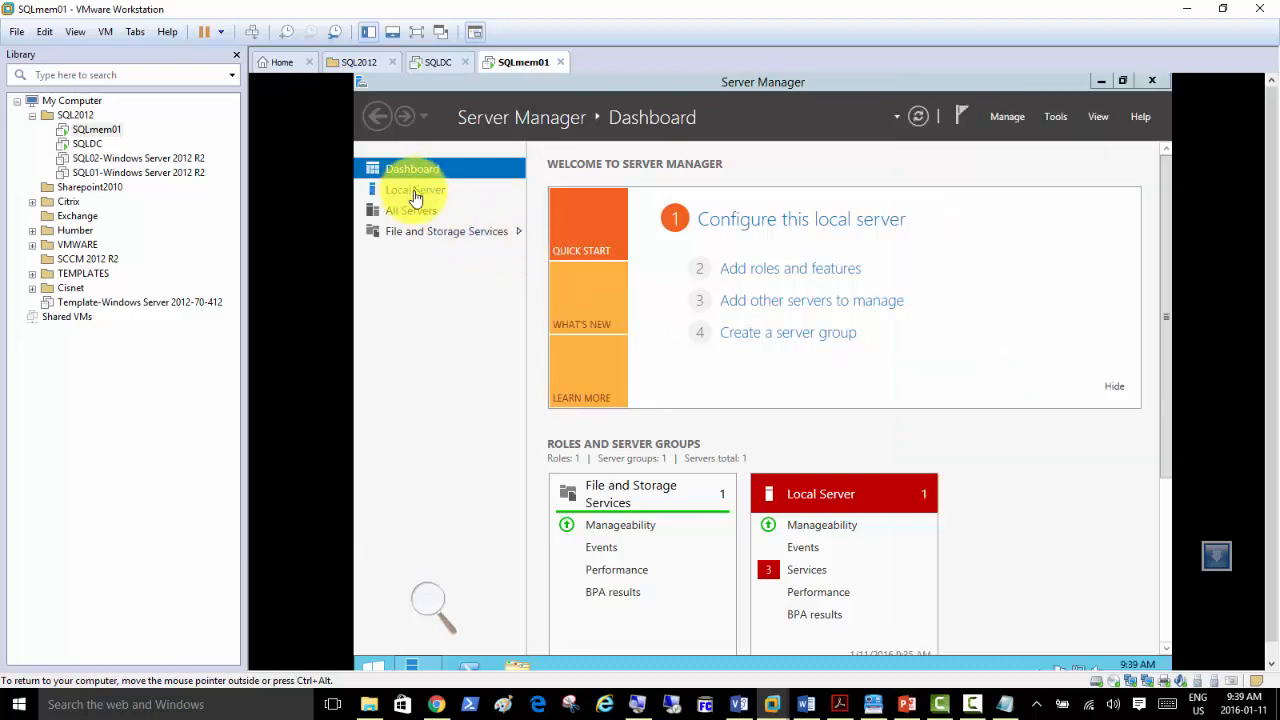
click(414, 192)
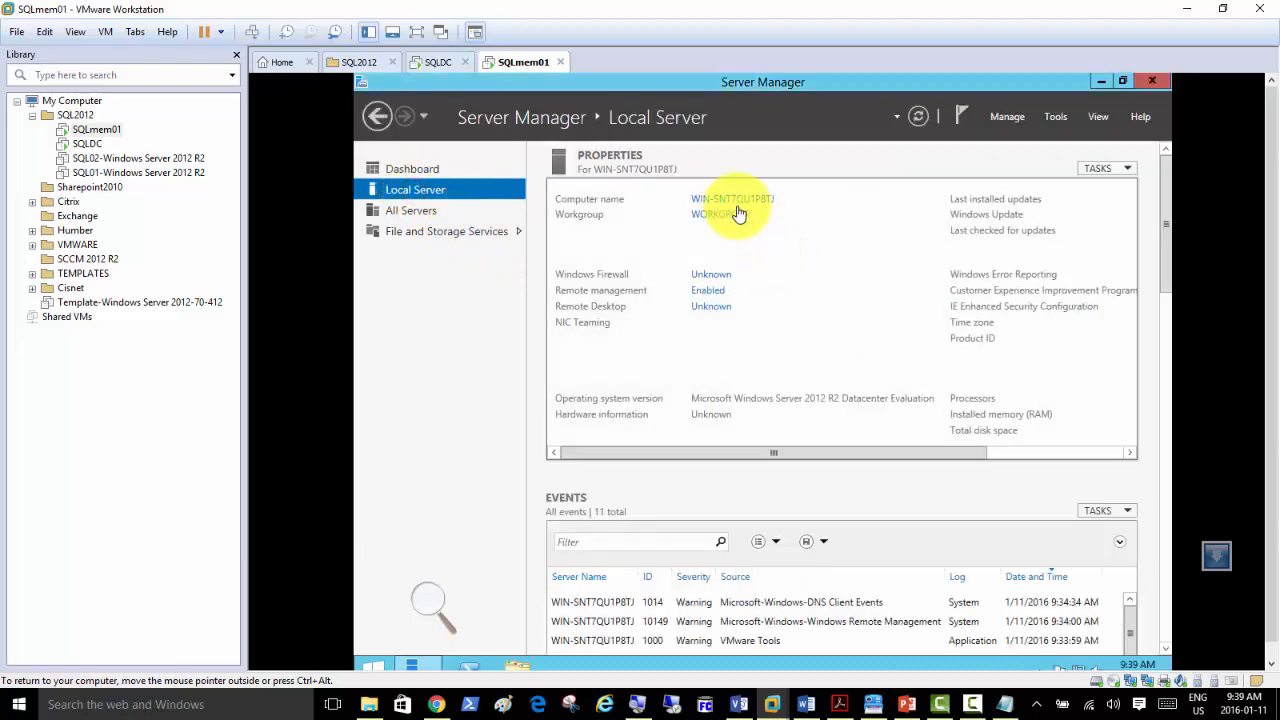
click(737, 203)
click(668, 310)
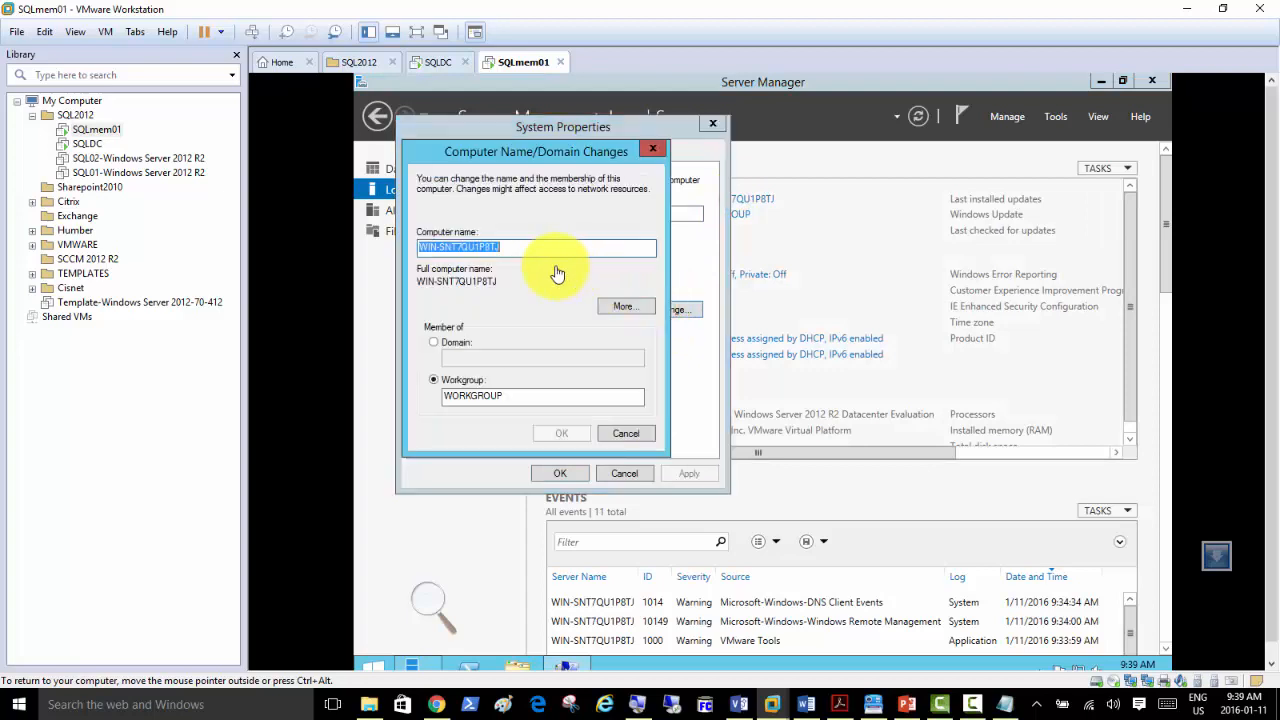
text(SQLMem)
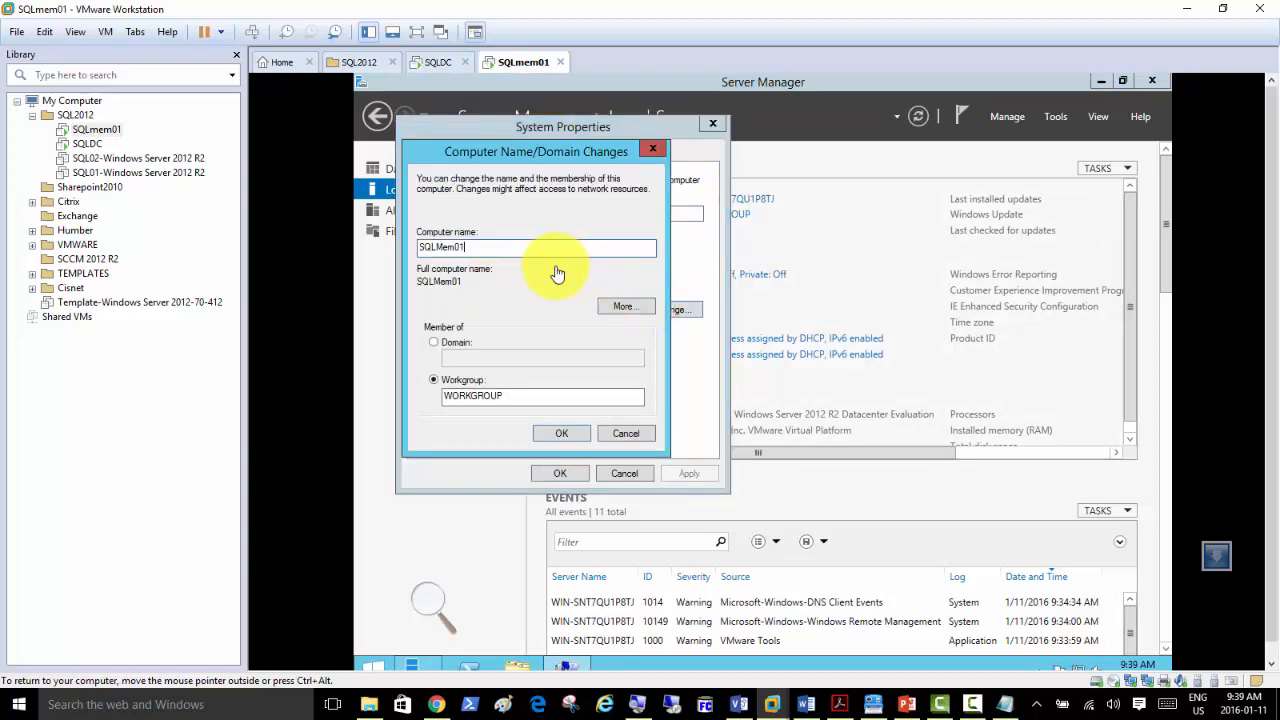
text(01)
click(561, 433)
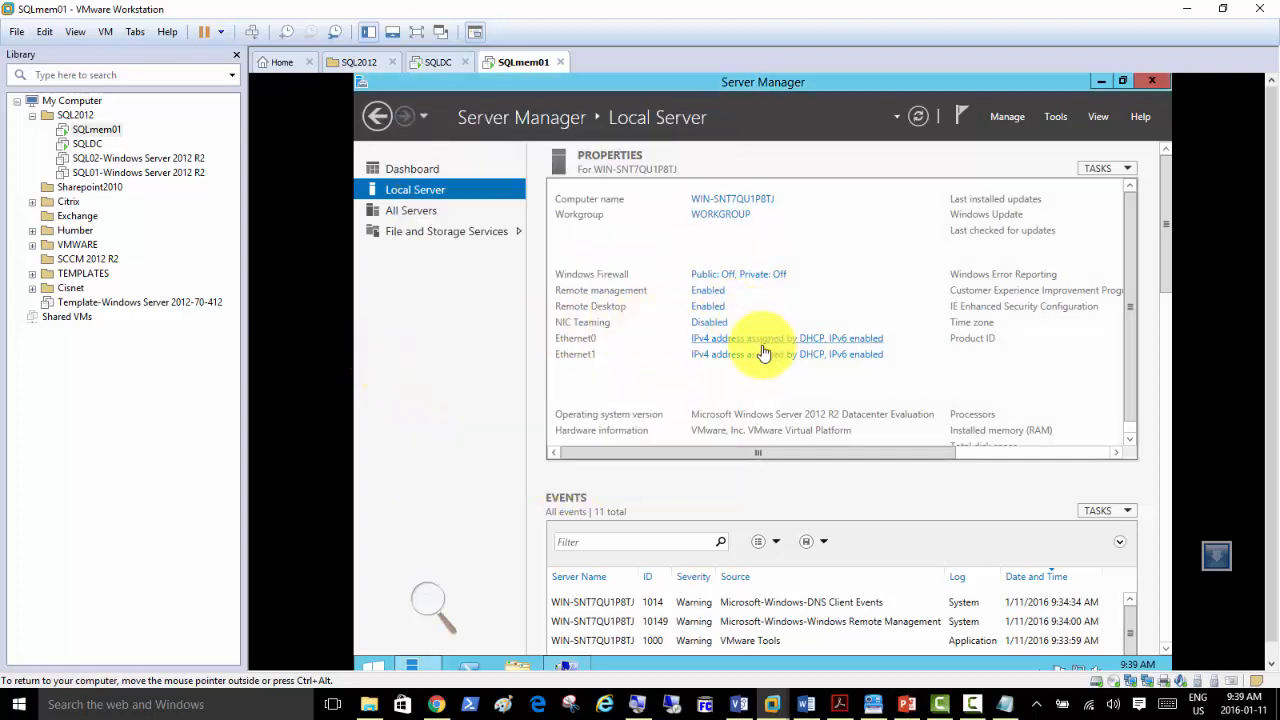
click(750, 340)
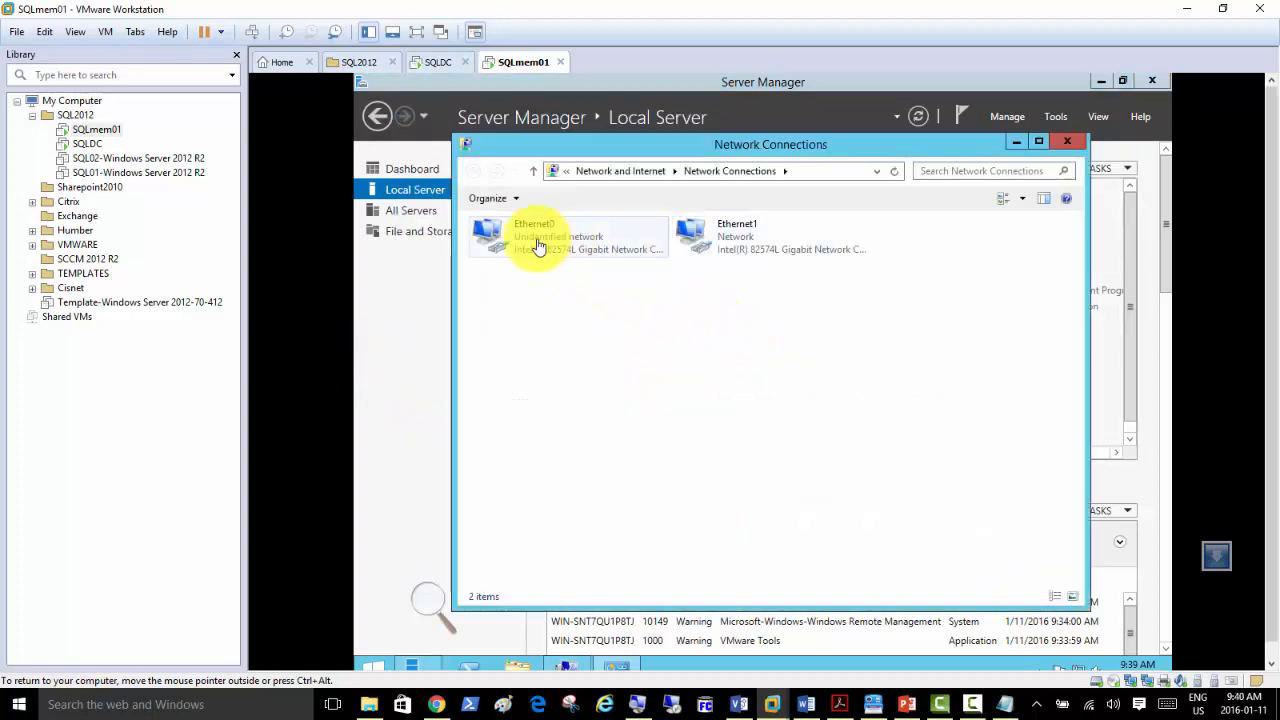
In Ethernet0's IPv4 properties, enter static IP 192.168.200.2, mask 255.255.255.0 and gateway 192.168.200.50.
double_click(538, 246)
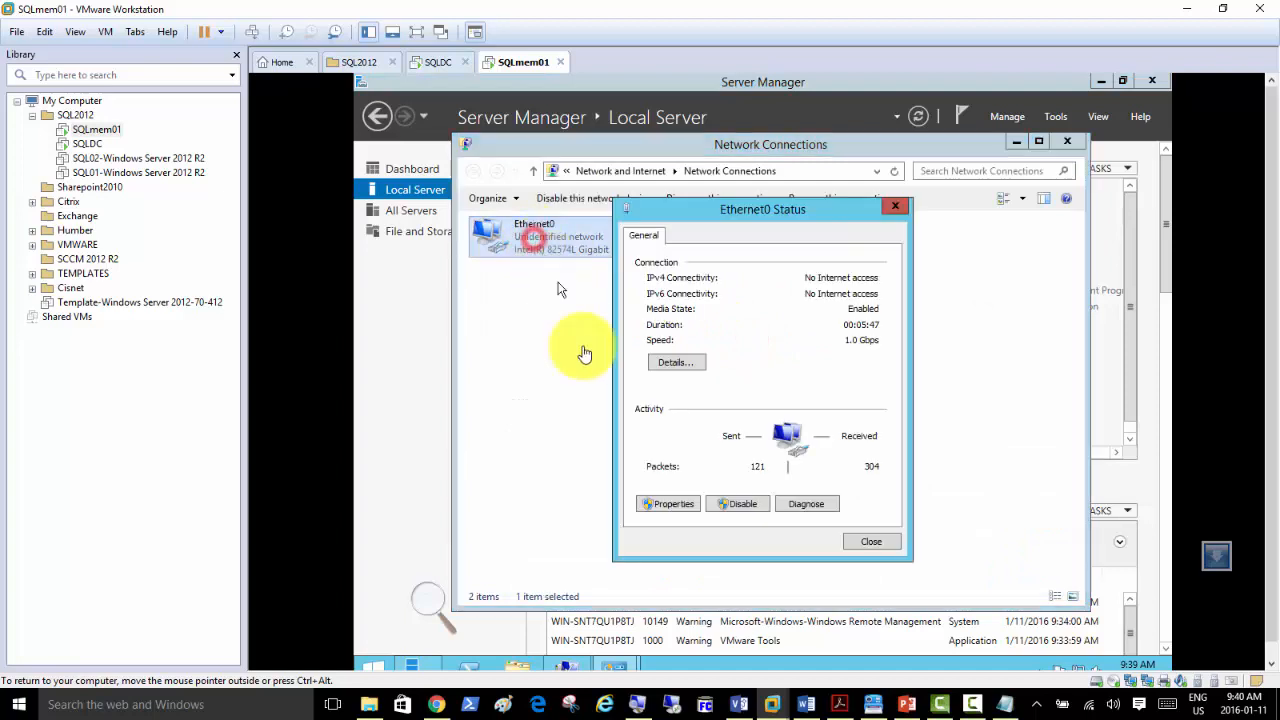
click(668, 504)
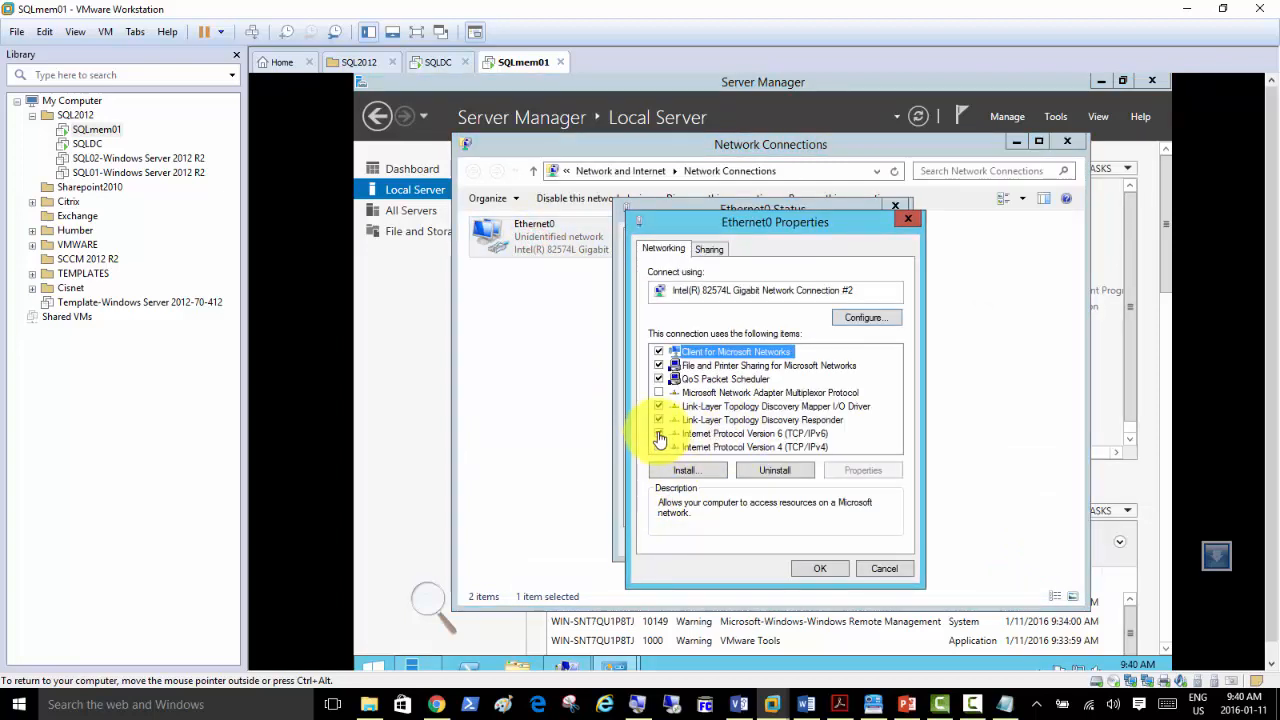
click(660, 434)
double_click(720, 447)
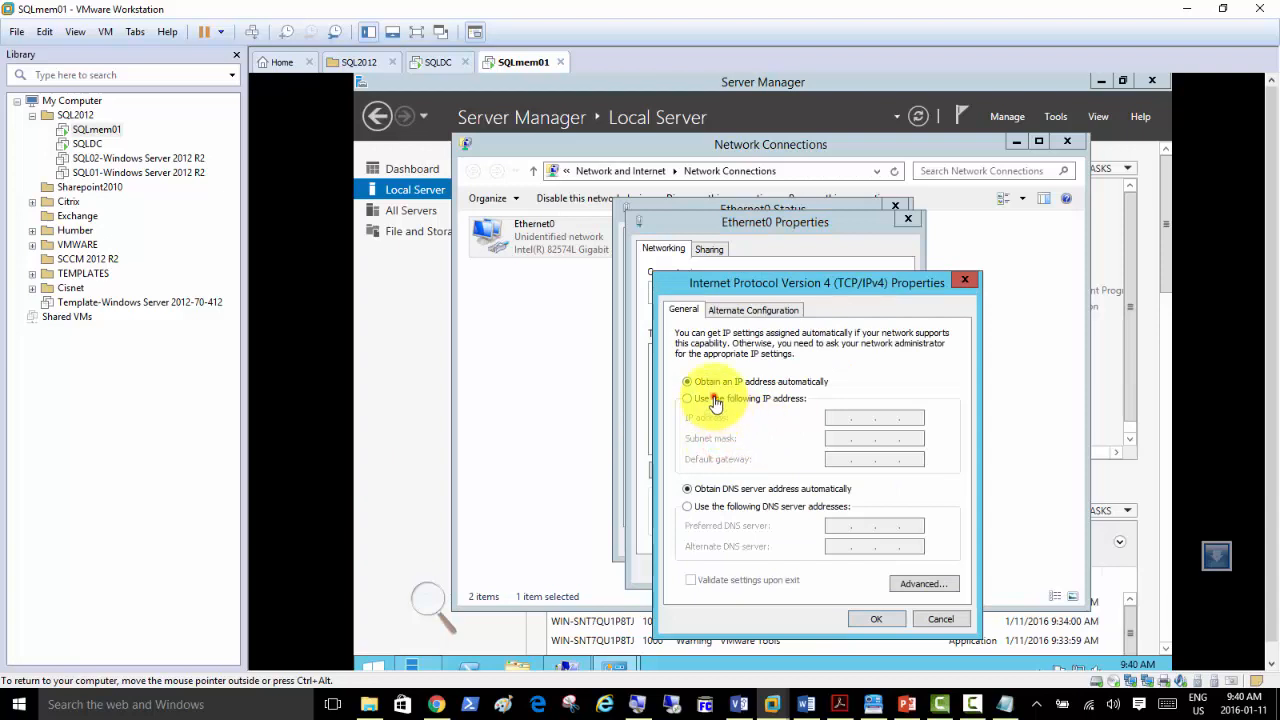
click(715, 400)
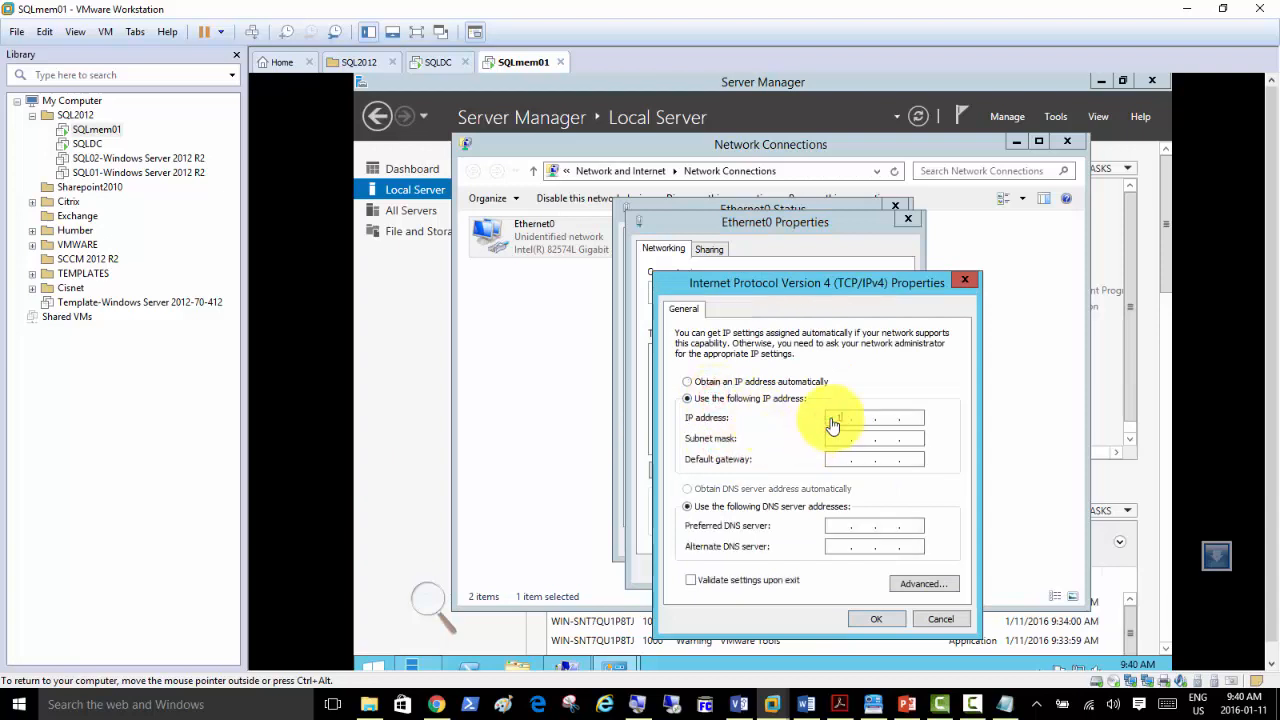
text(192 . 168 . 200 . 2)
key(Tab)
text(192 . 168 . 2)
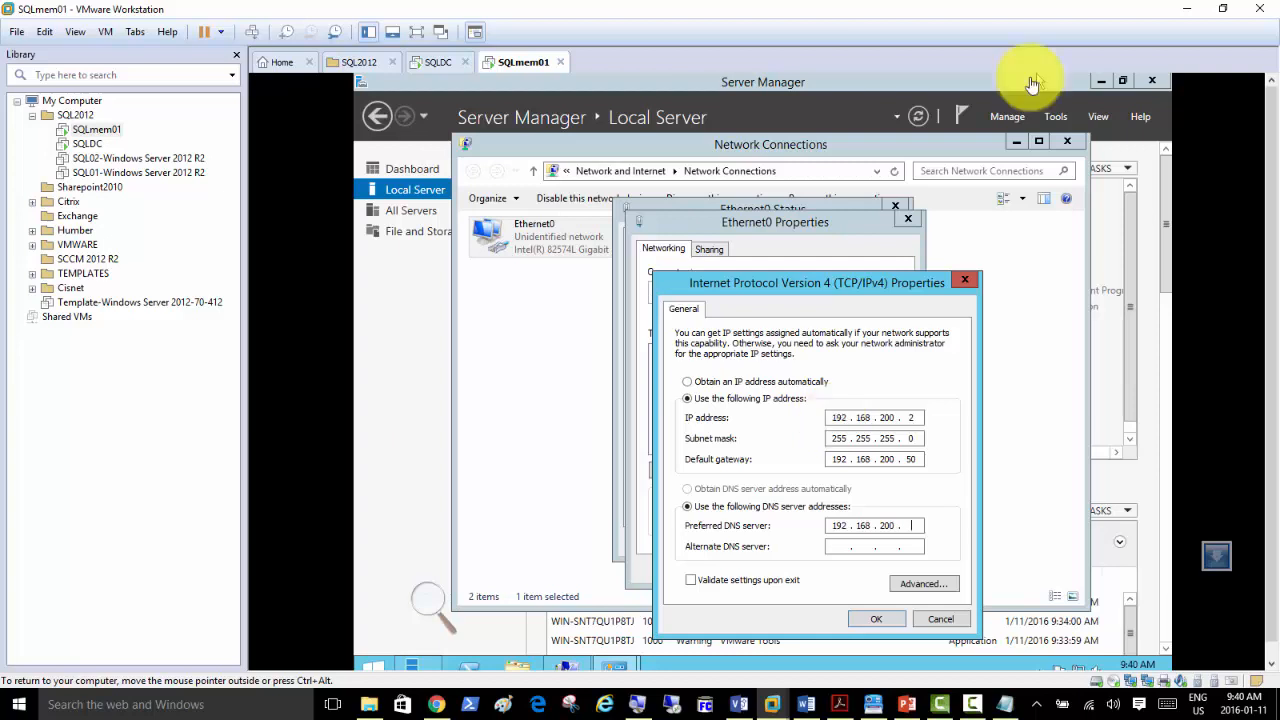
text(2)
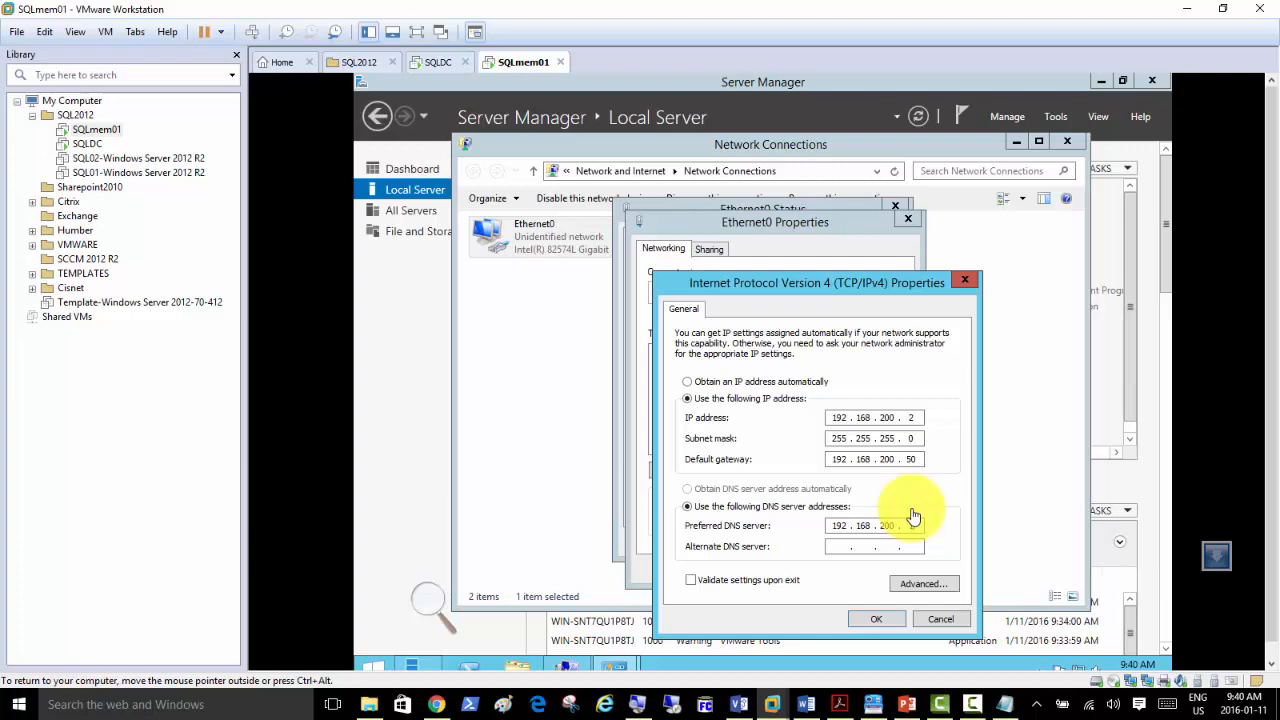
Apply the static IPv4 settings, then minimize Network Connections and Server Manager.
click(878, 622)
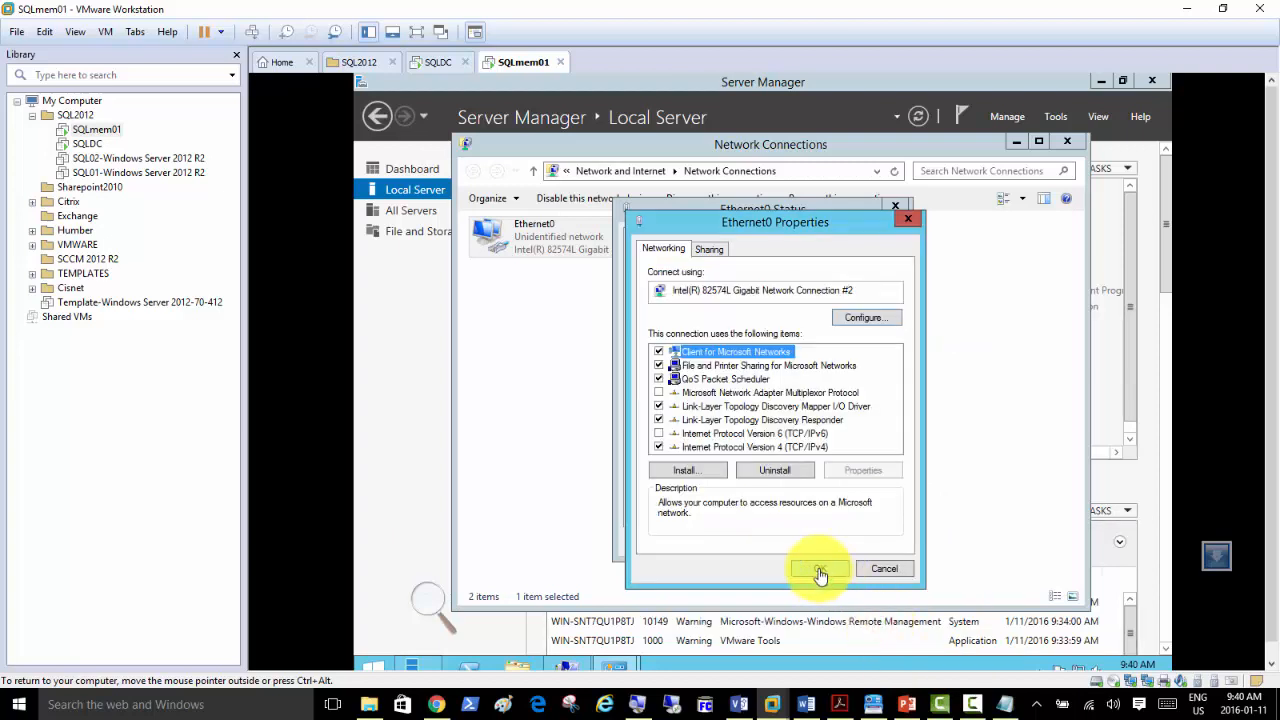
click(820, 569)
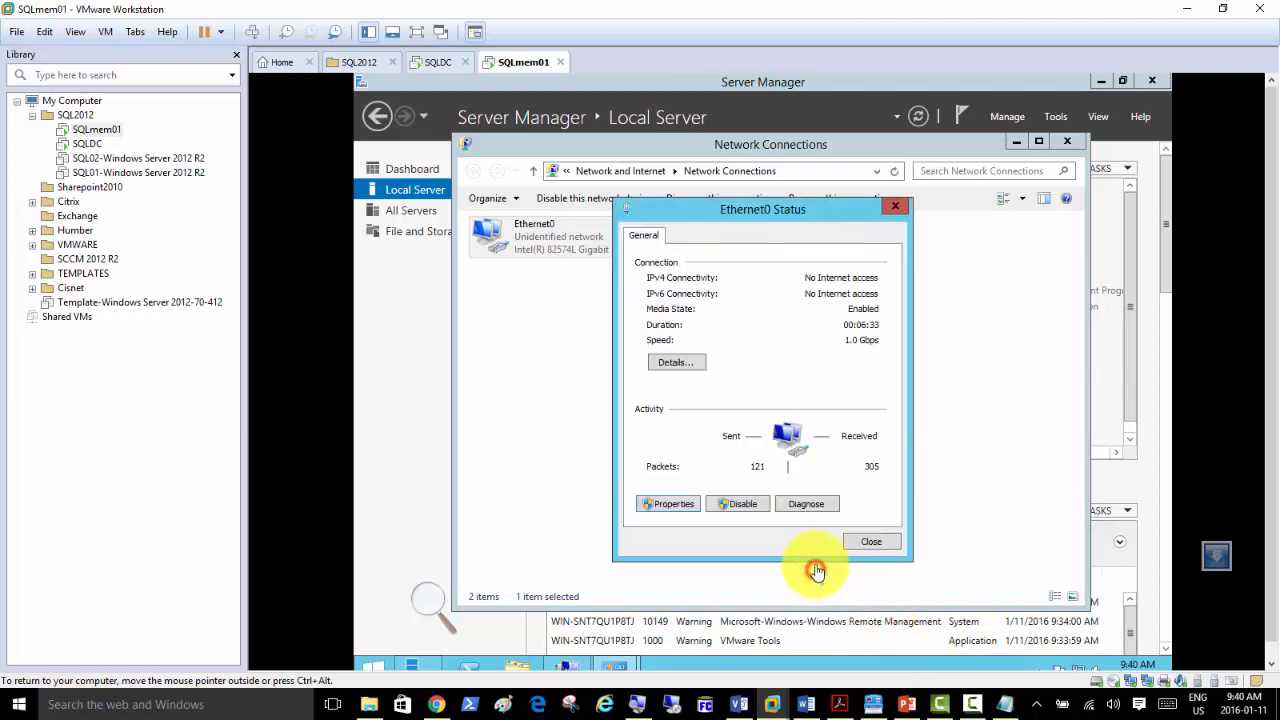
click(1016, 142)
click(1100, 81)
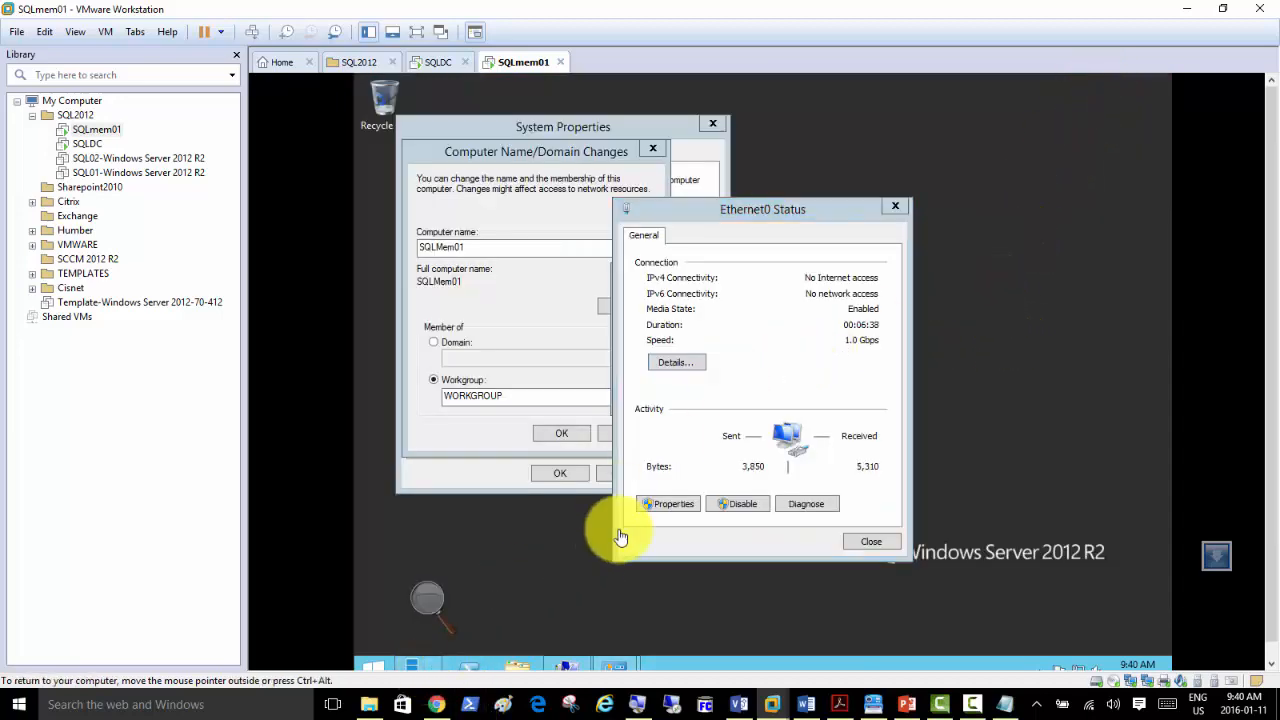
Turn on automatic updates from SQLmem01's Windows Update link, then go back to SQLDC.
click(412, 668)
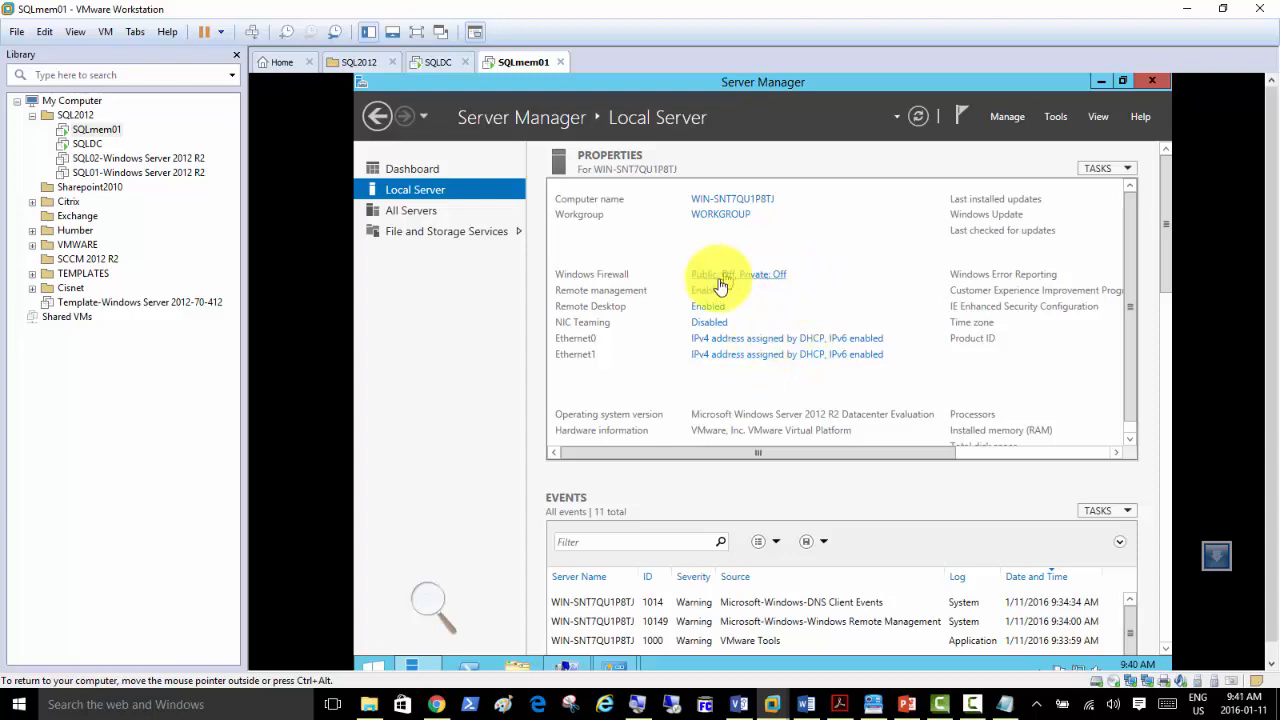
click(995, 452)
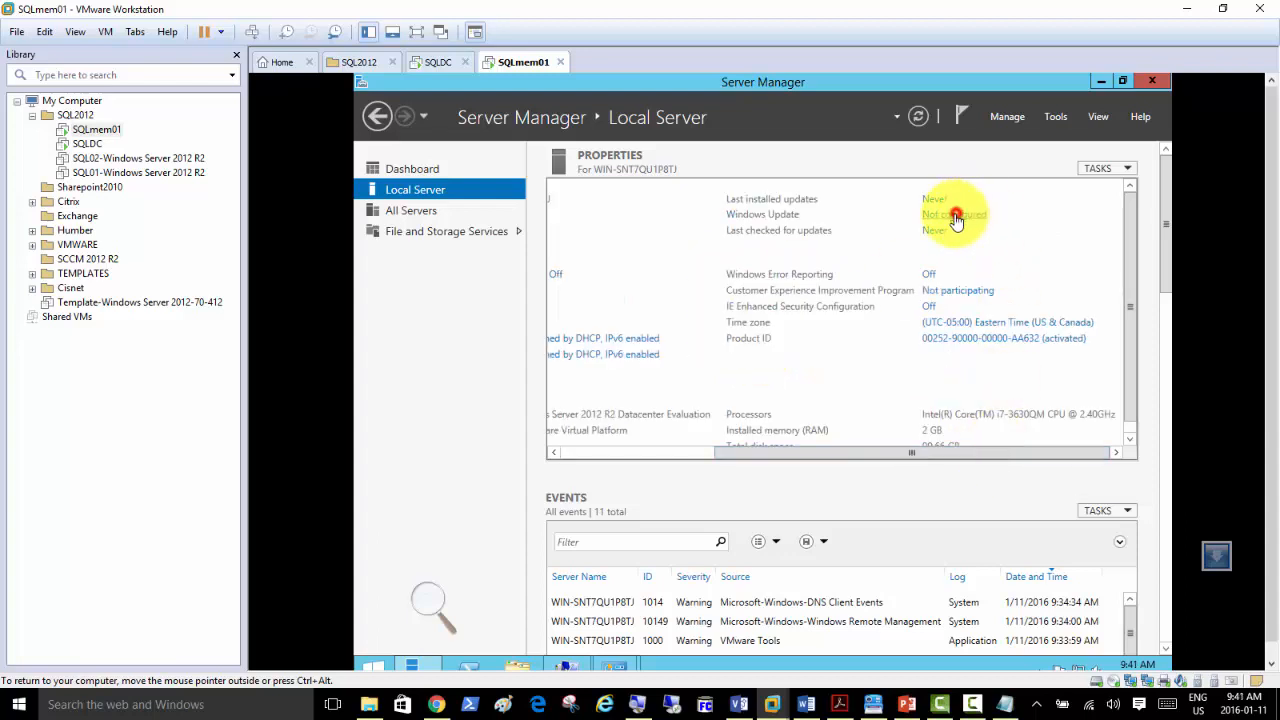
click(957, 214)
click(963, 368)
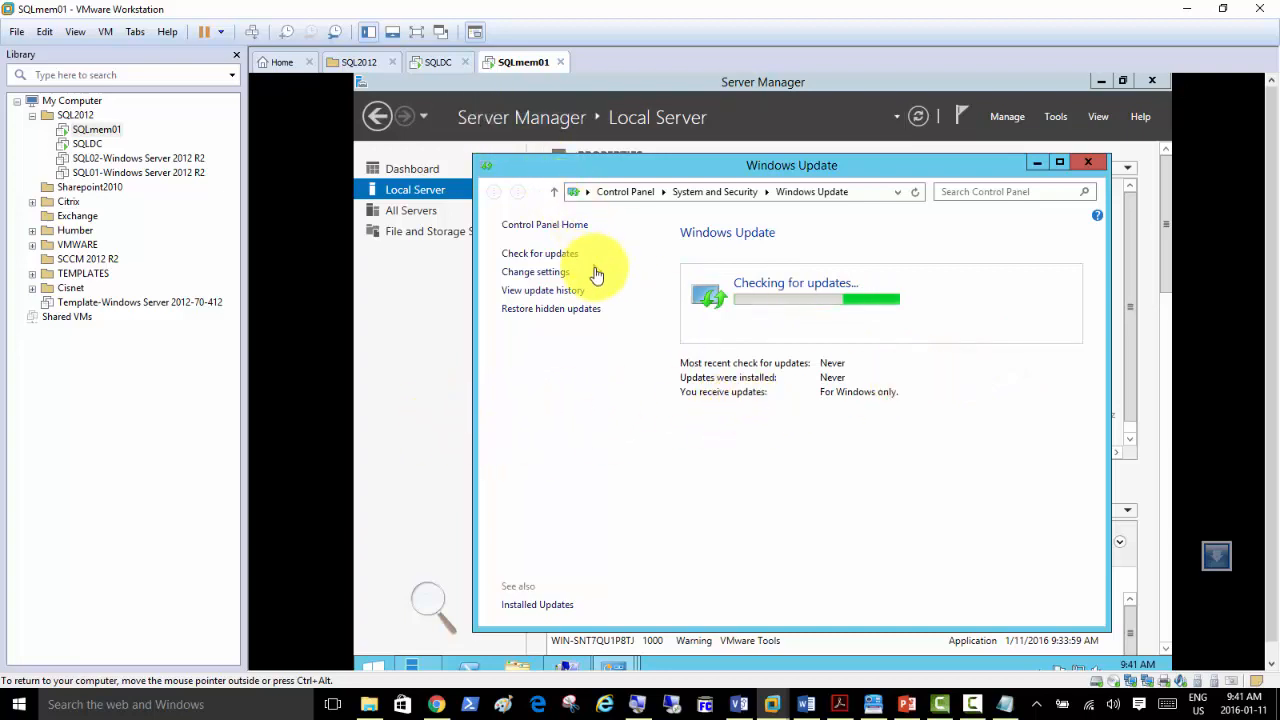
click(436, 64)
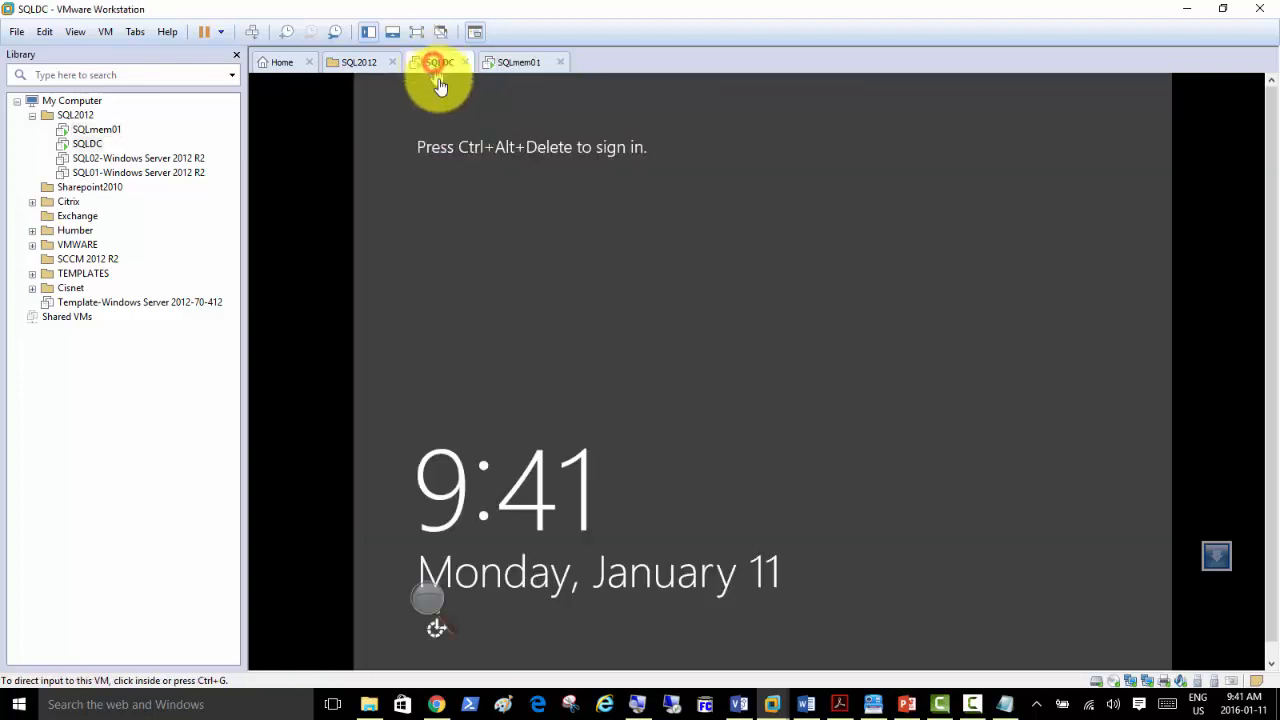
Send Ctrl+Alt+Del to SQLDC and sign in as Administrator with the account password.
click(251, 31)
click(782, 275)
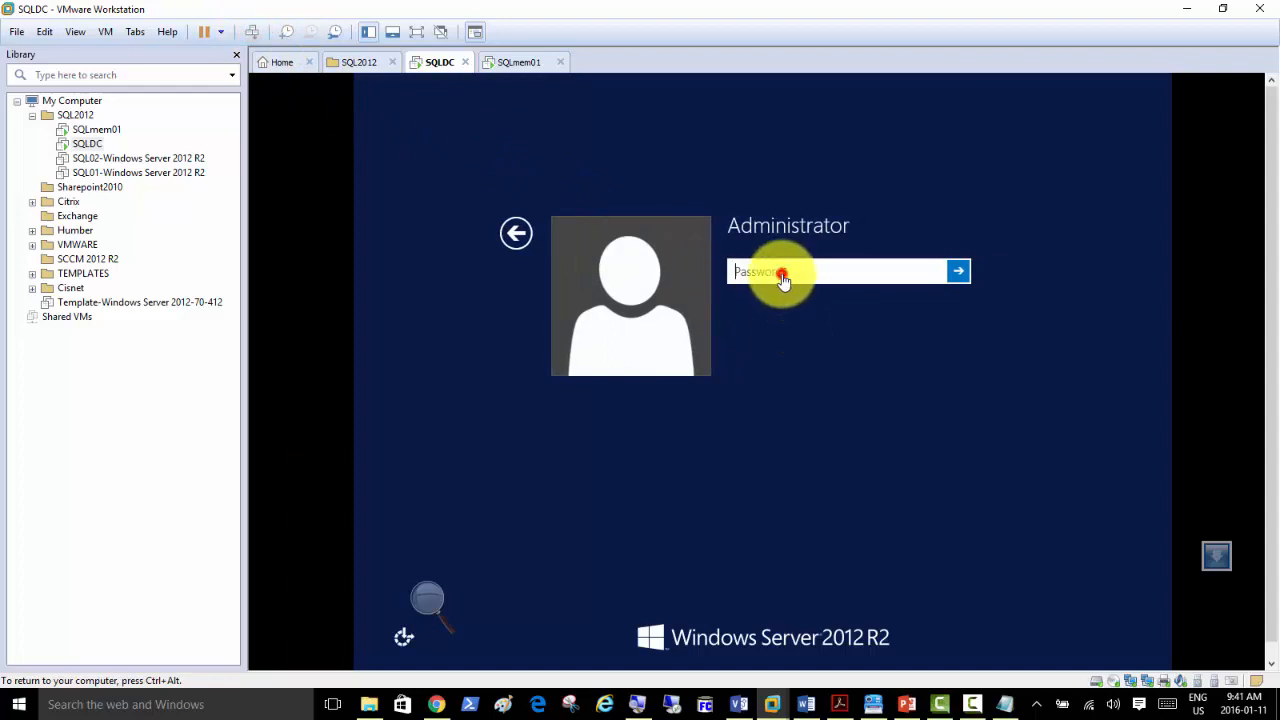
text(••)
key(Return)
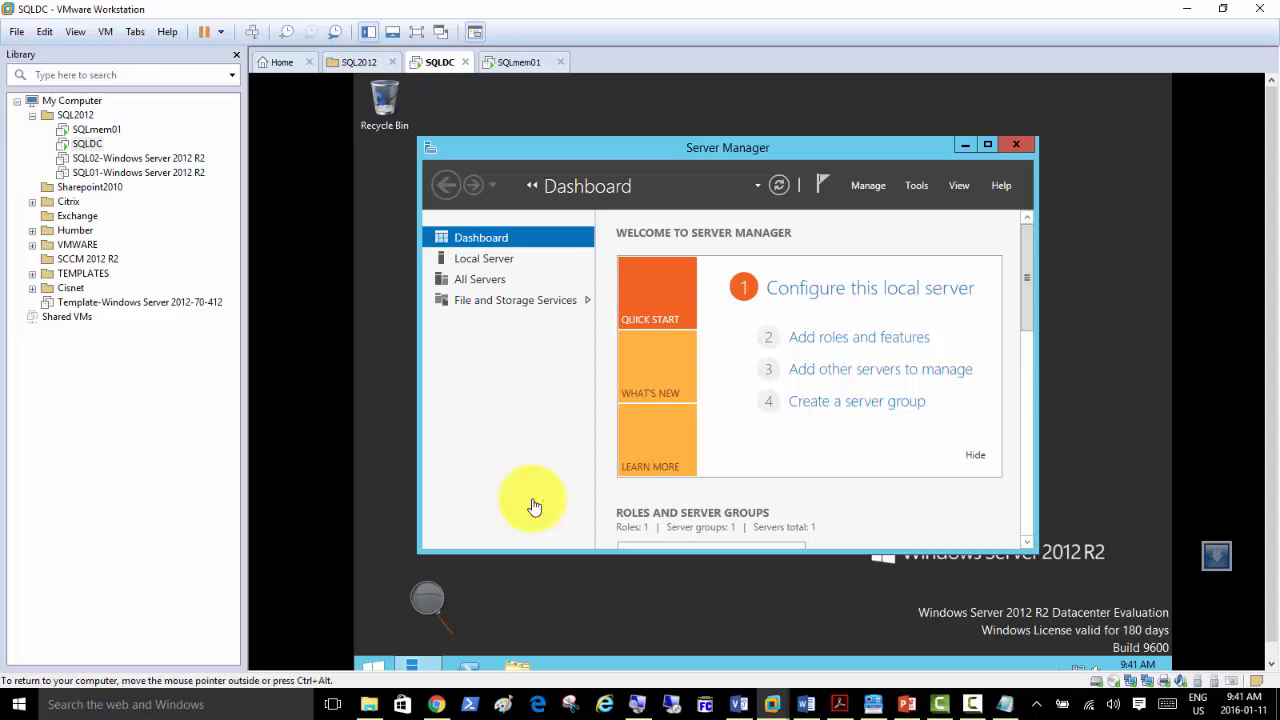
From SQLDC's Local Server page, disable the Ethernet1 adapter in Network Connections.
click(491, 259)
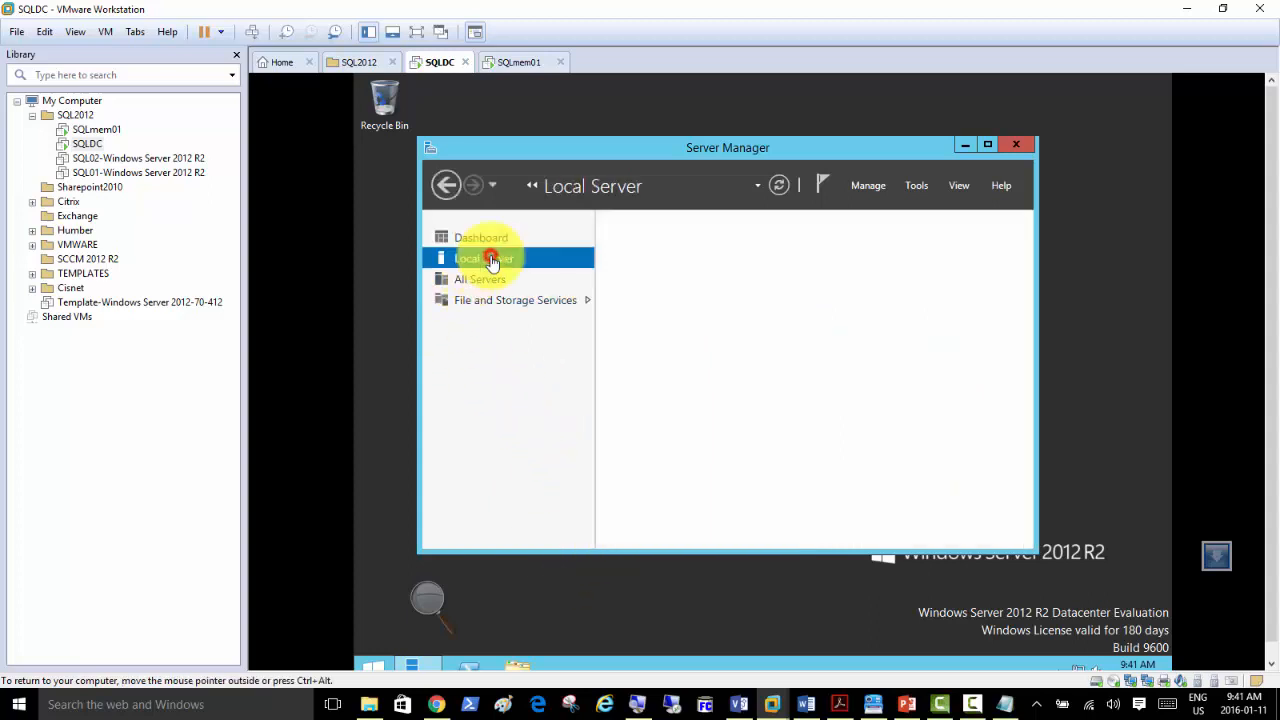
double_click(720, 150)
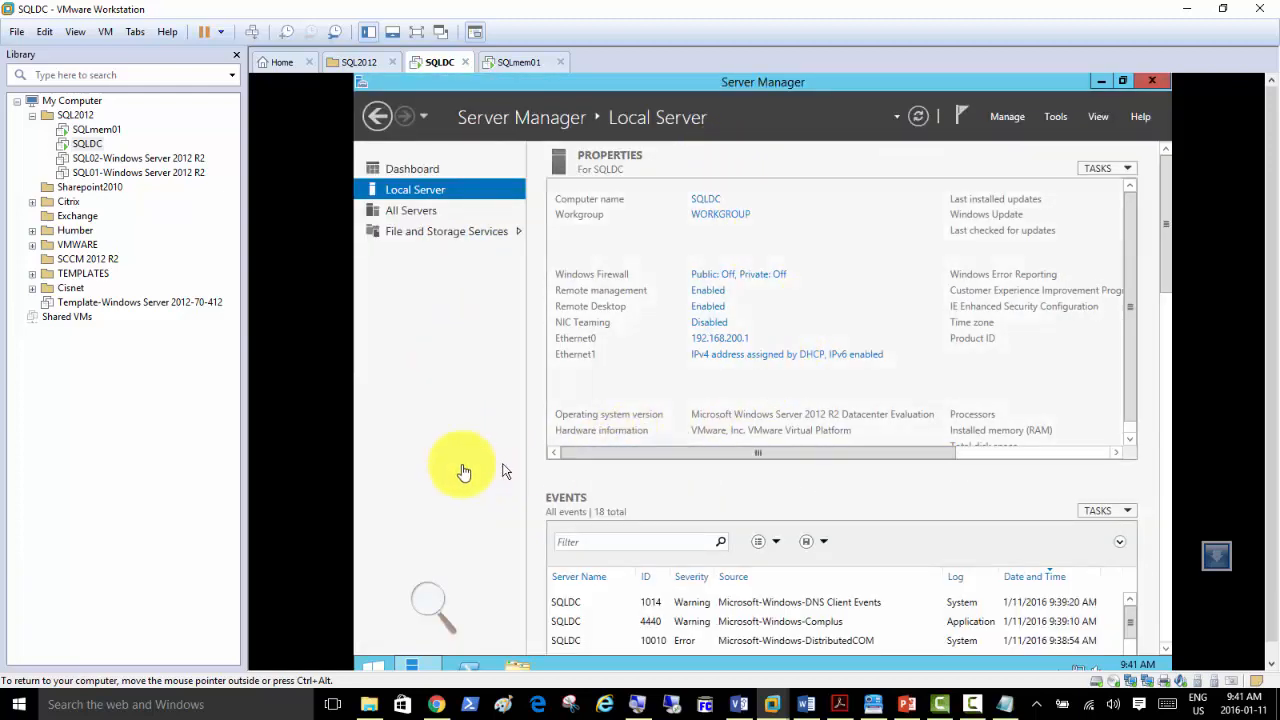
click(726, 358)
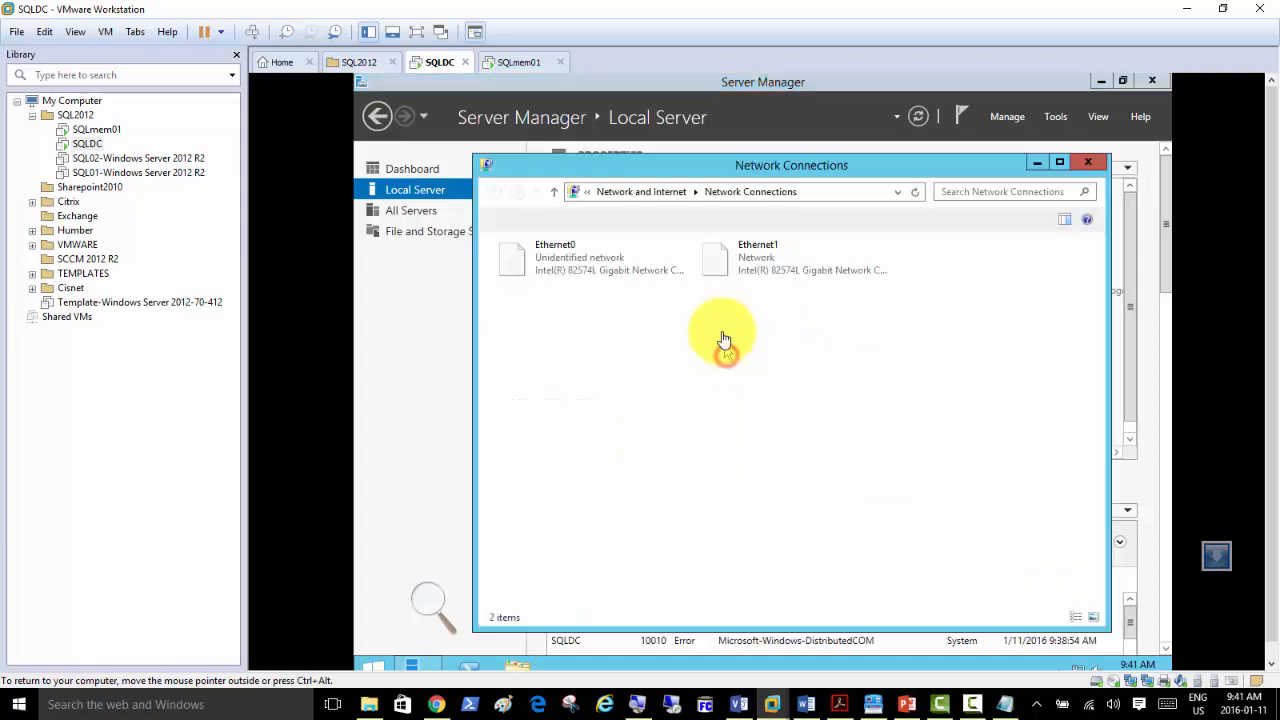
right_click(745, 262)
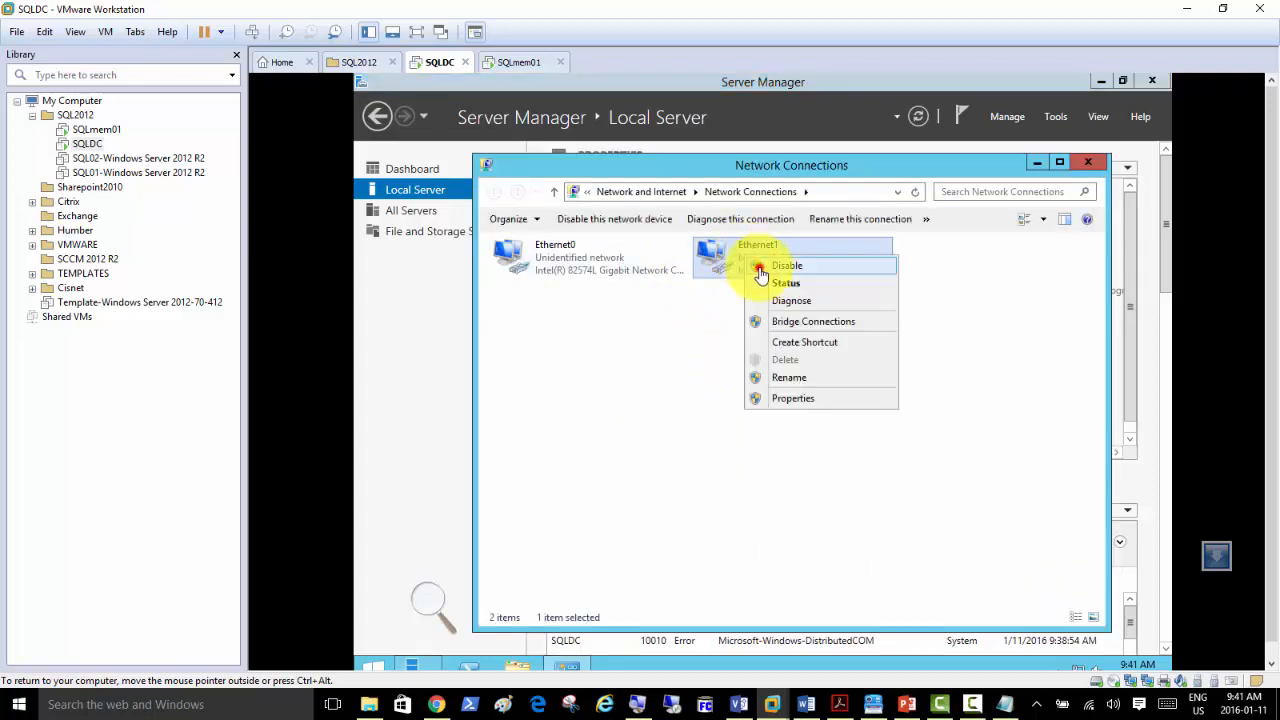
click(786, 265)
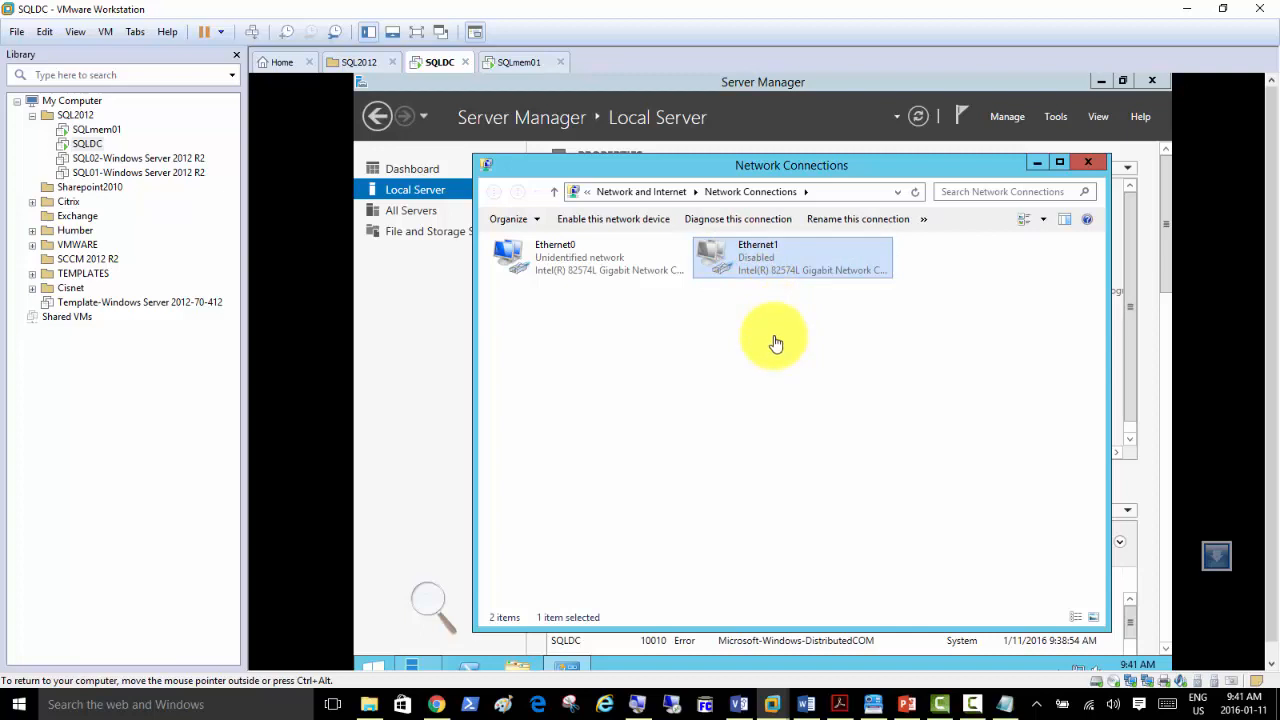
click(413, 316)
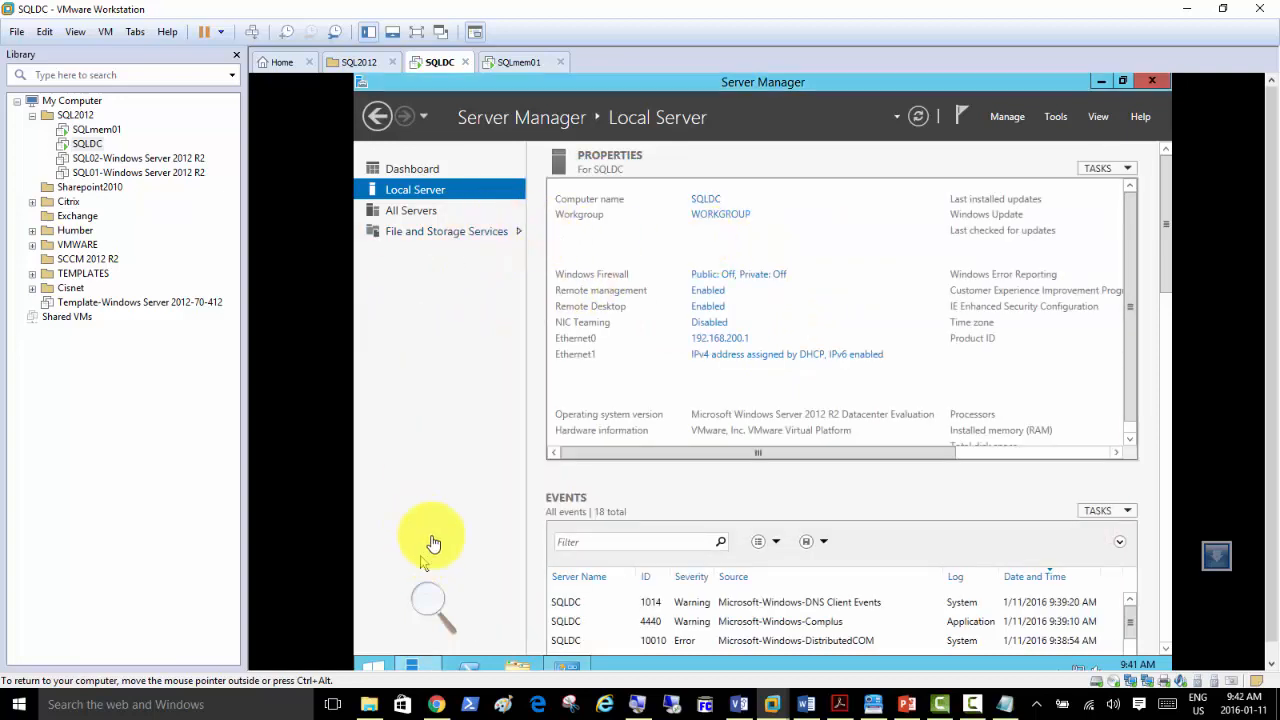
Launch the Add Roles and Features wizard, keeping the default installation type and SQLDC as destination.
click(405, 170)
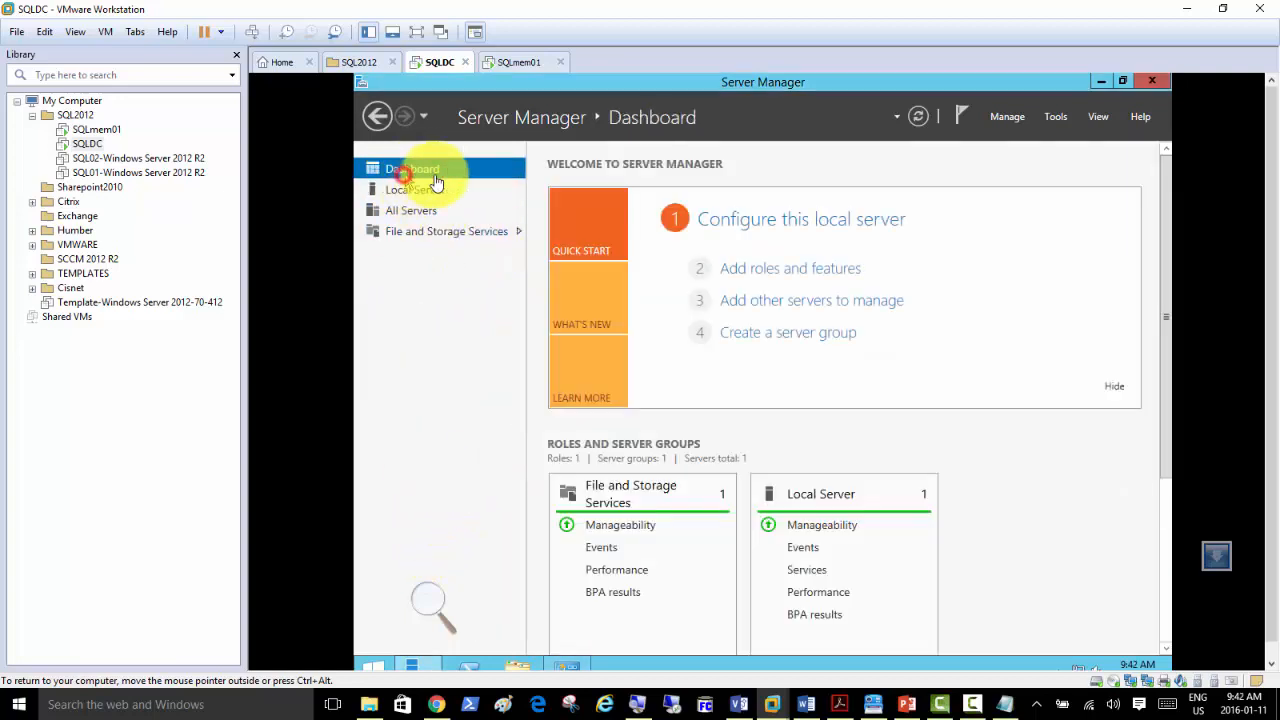
click(760, 268)
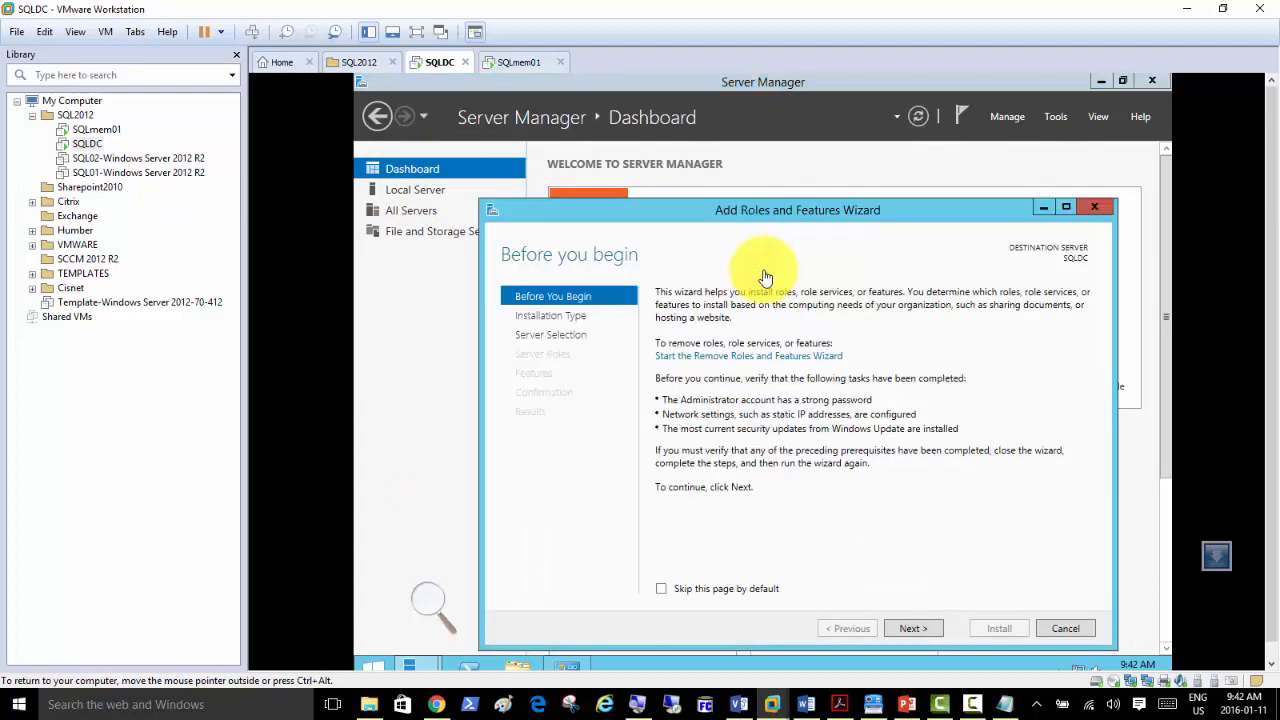
click(1095, 208)
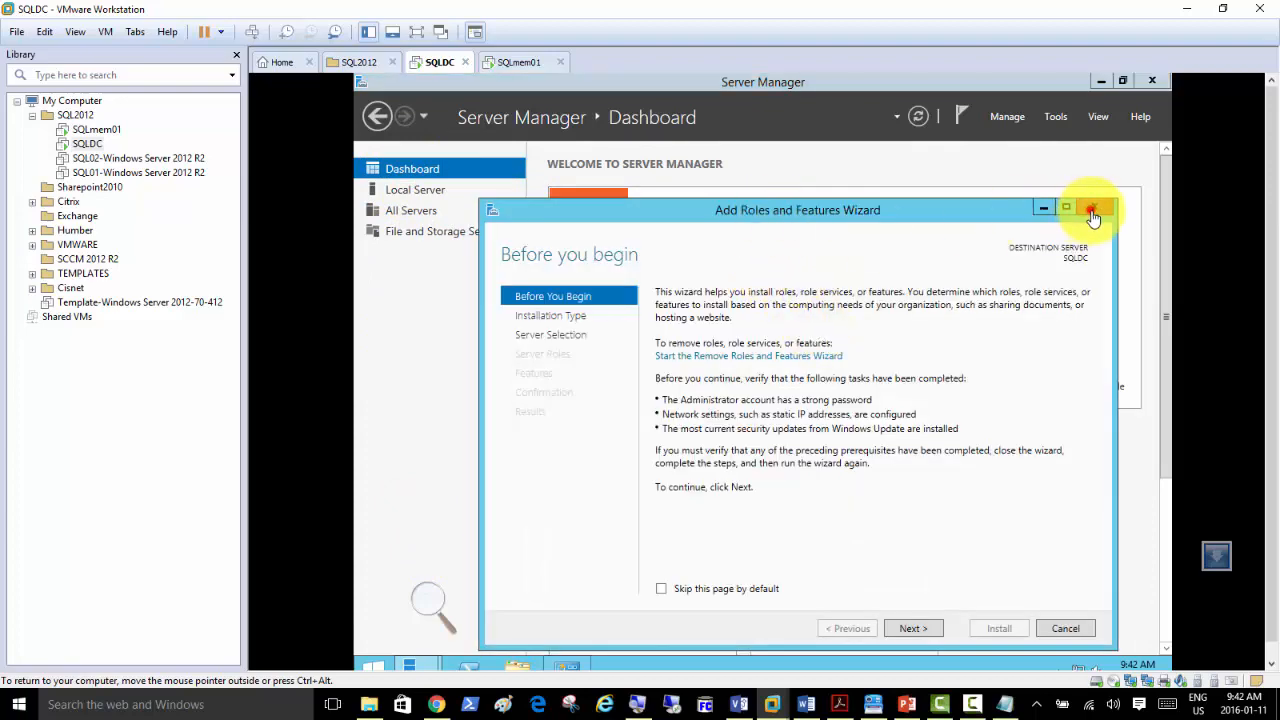
click(786, 275)
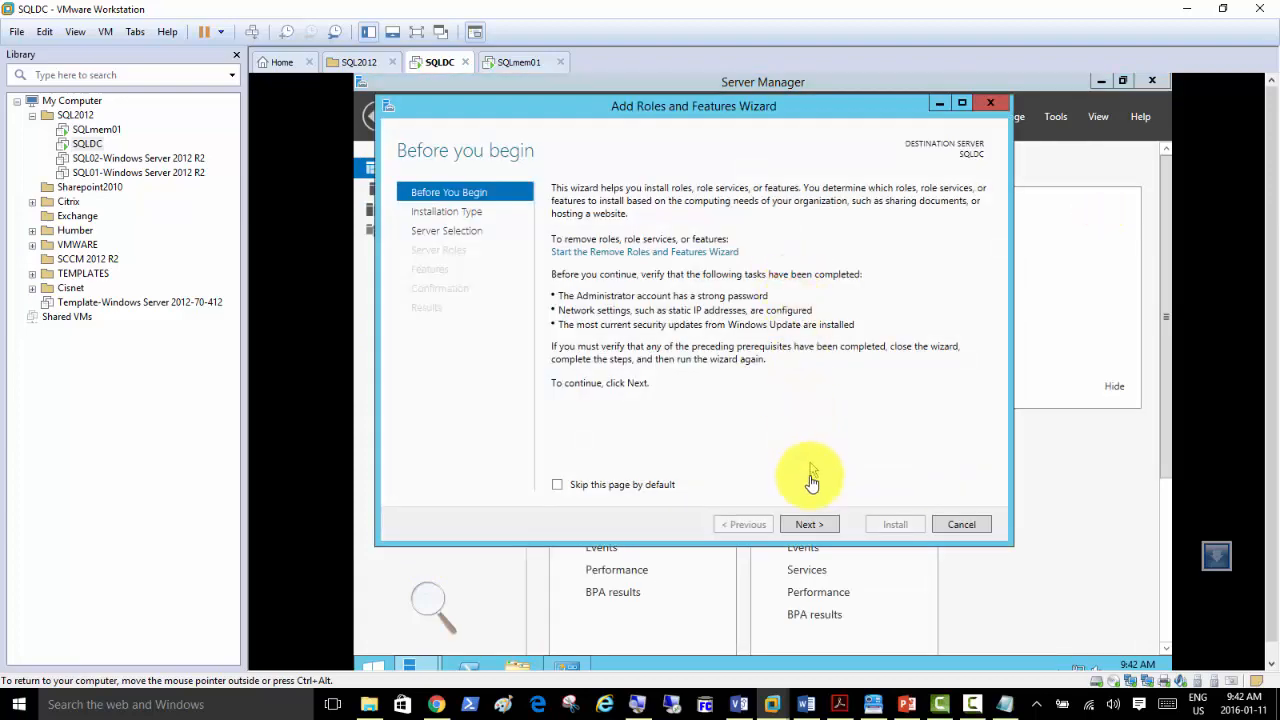
click(807, 528)
click(807, 528)
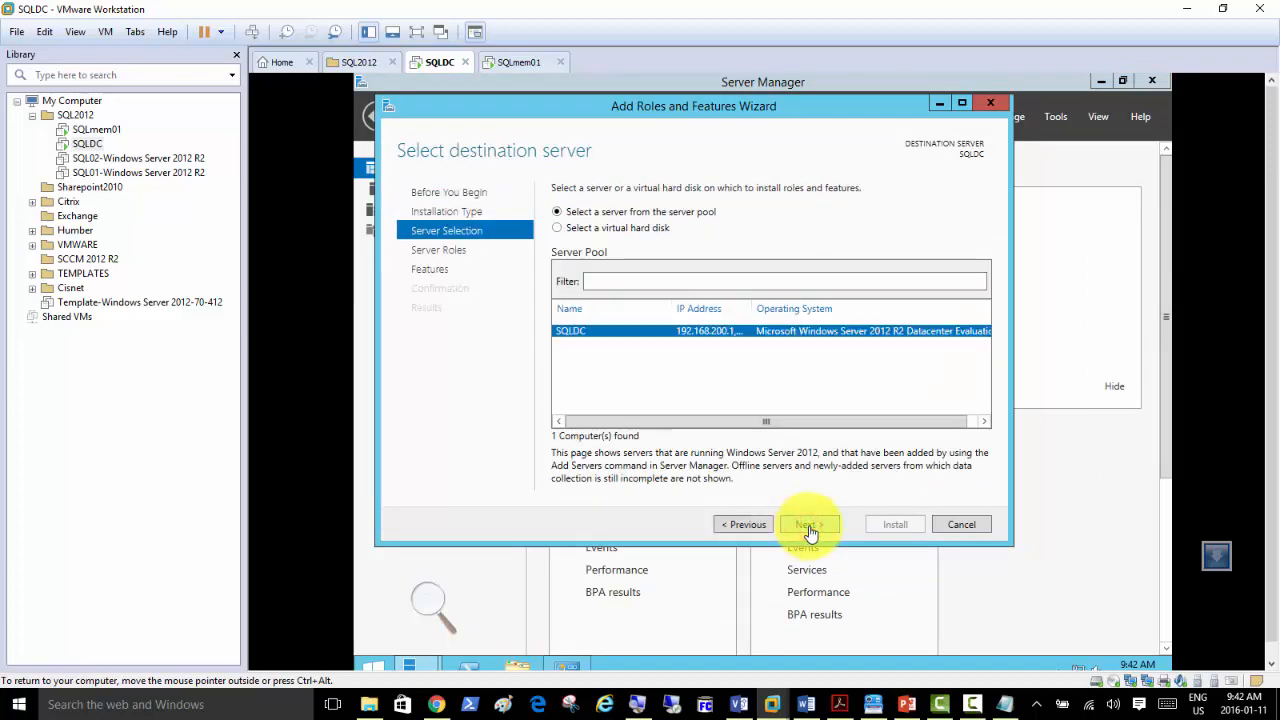
click(808, 527)
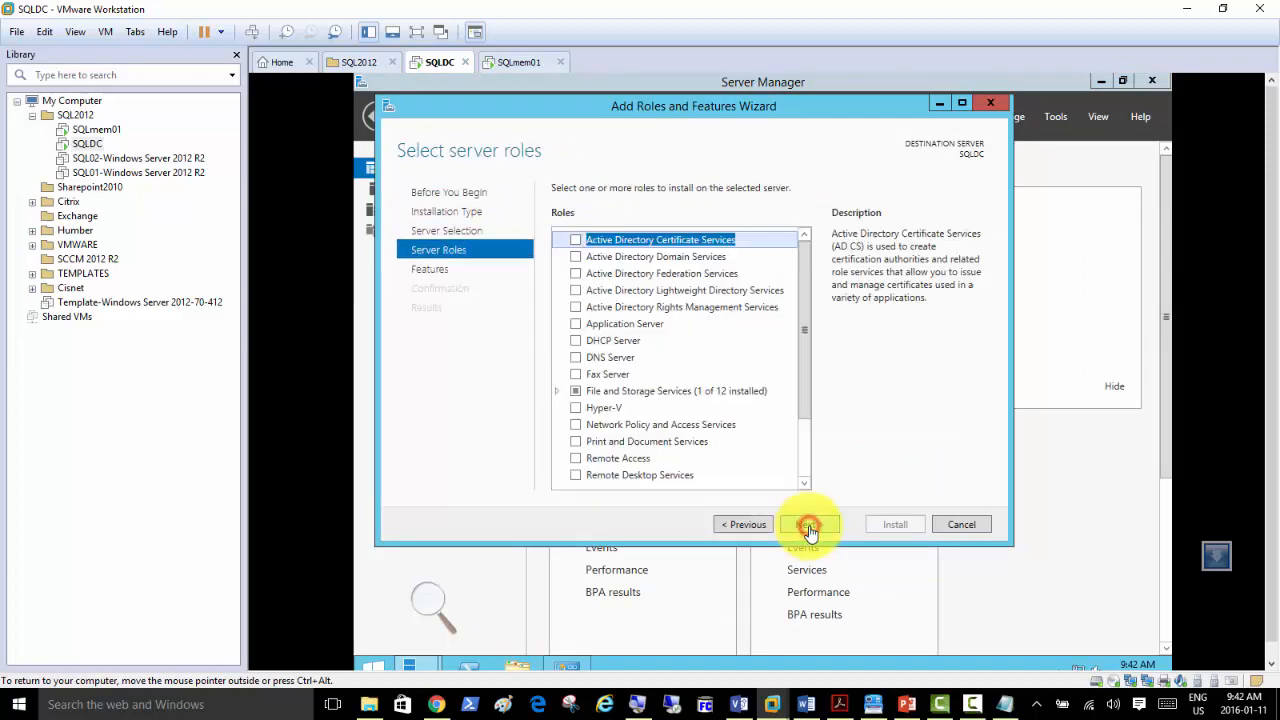
Select Active Directory Domain Services with its management features and start the installation.
click(576, 257)
click(742, 461)
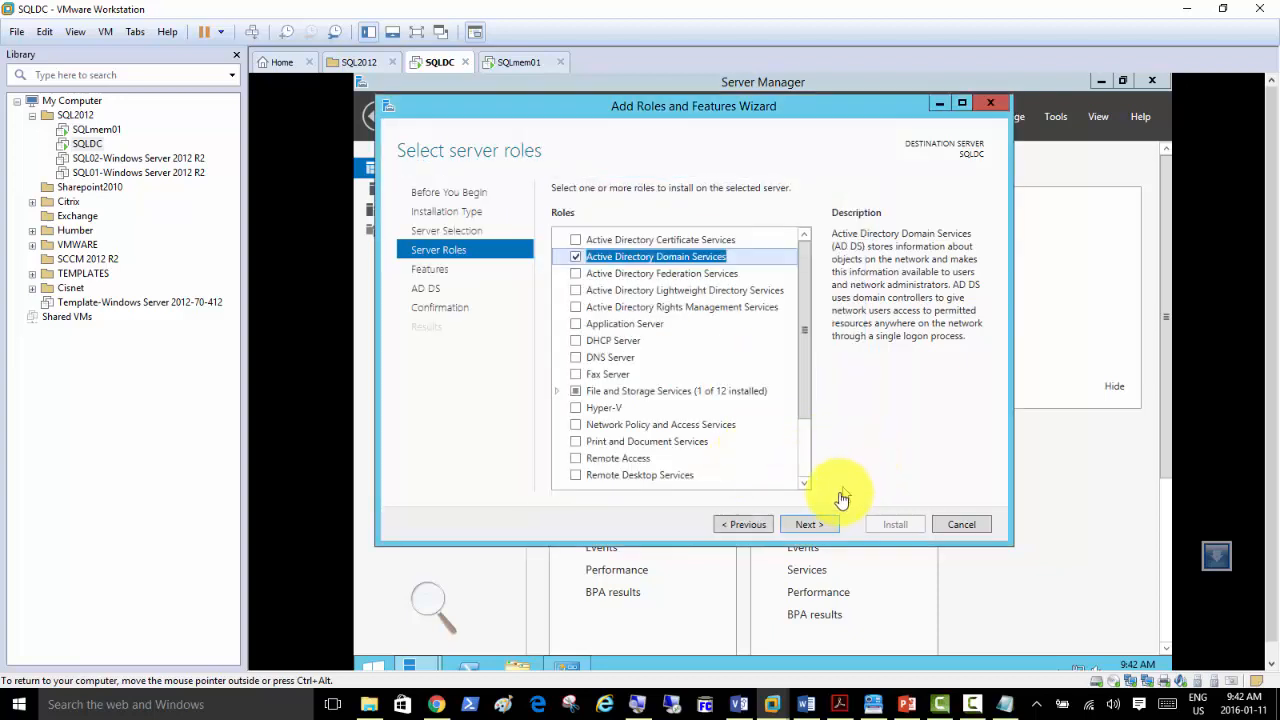
click(812, 525)
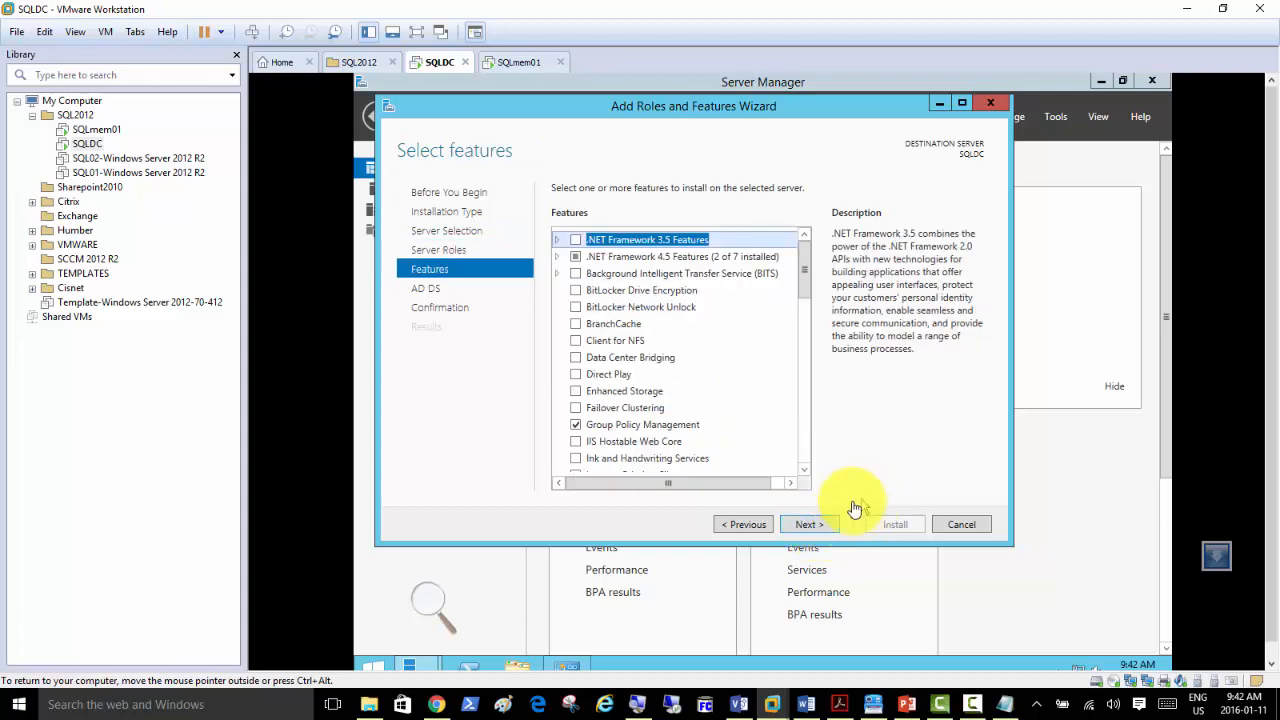
click(814, 528)
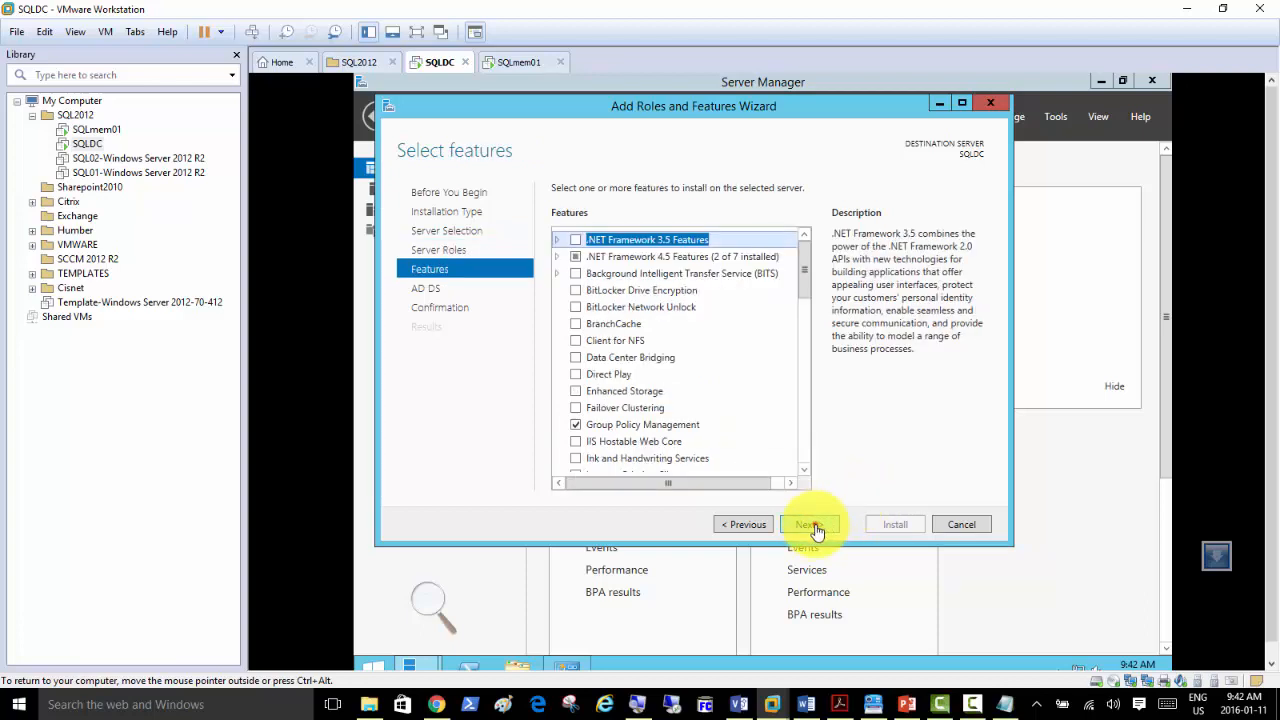
click(815, 527)
click(818, 525)
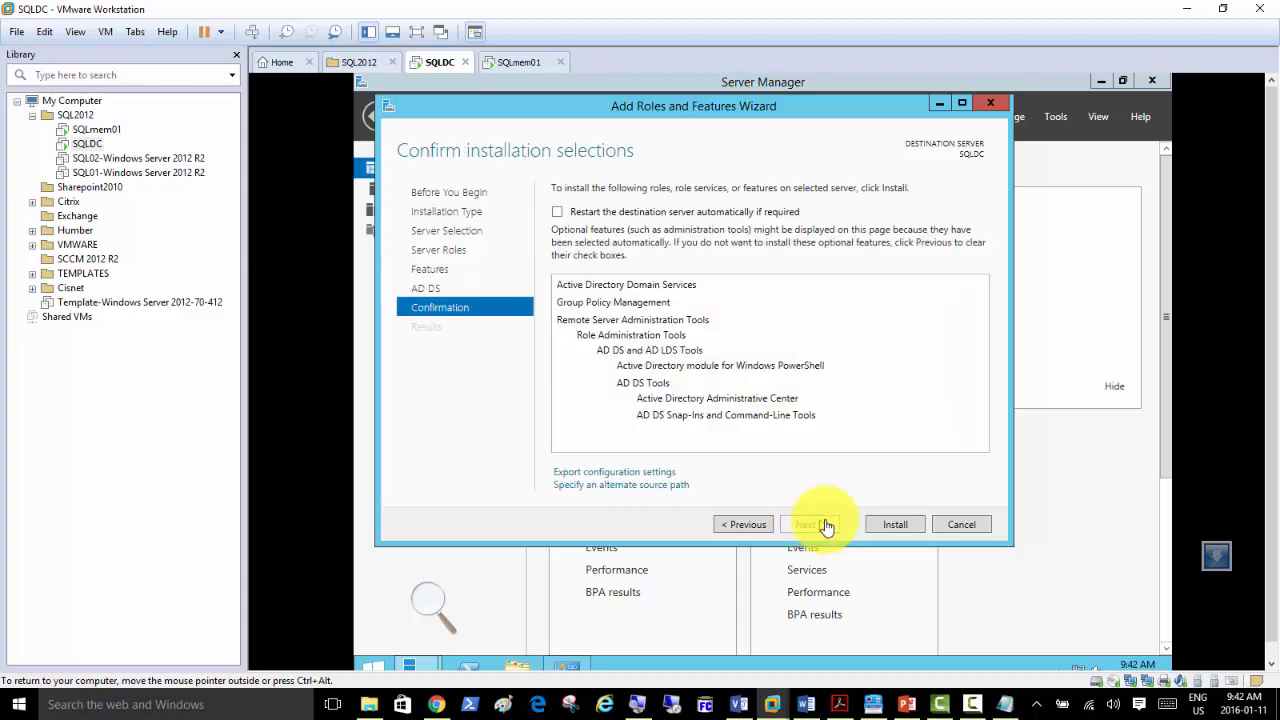
click(879, 526)
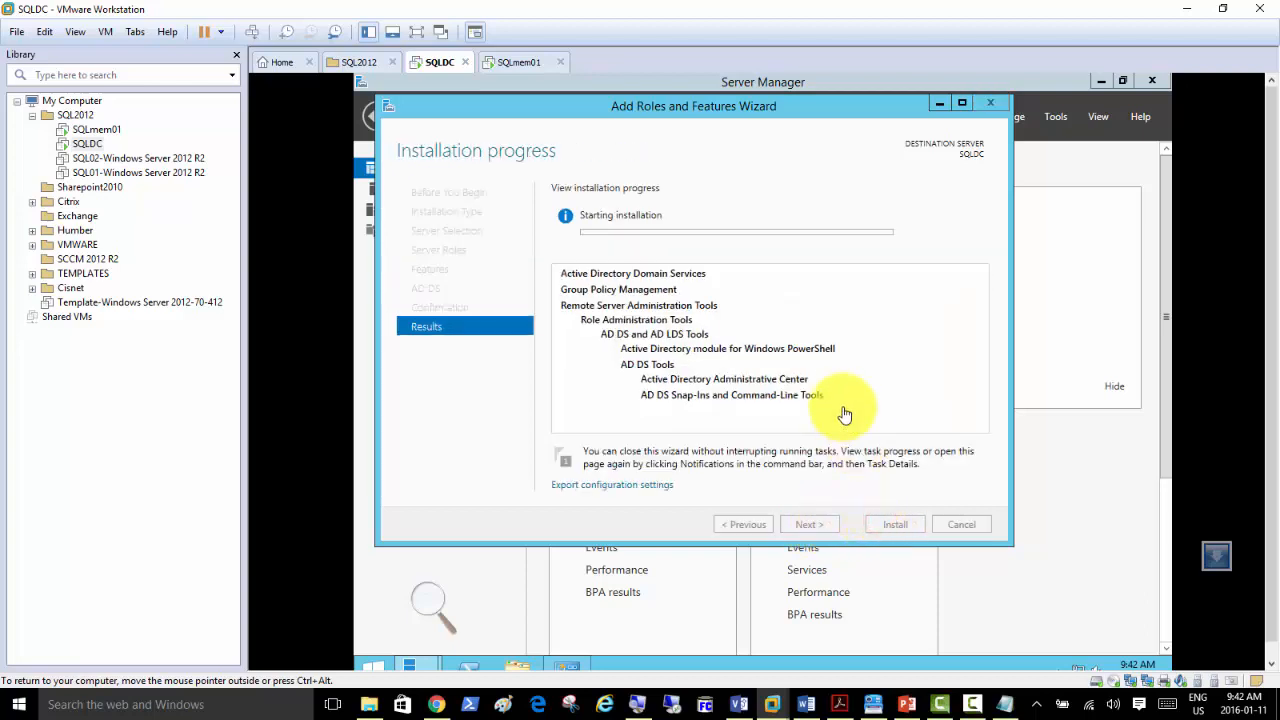
On SQLmem01, minimize Windows Update and Server Manager and close the Ethernet0 status dialog.
click(510, 62)
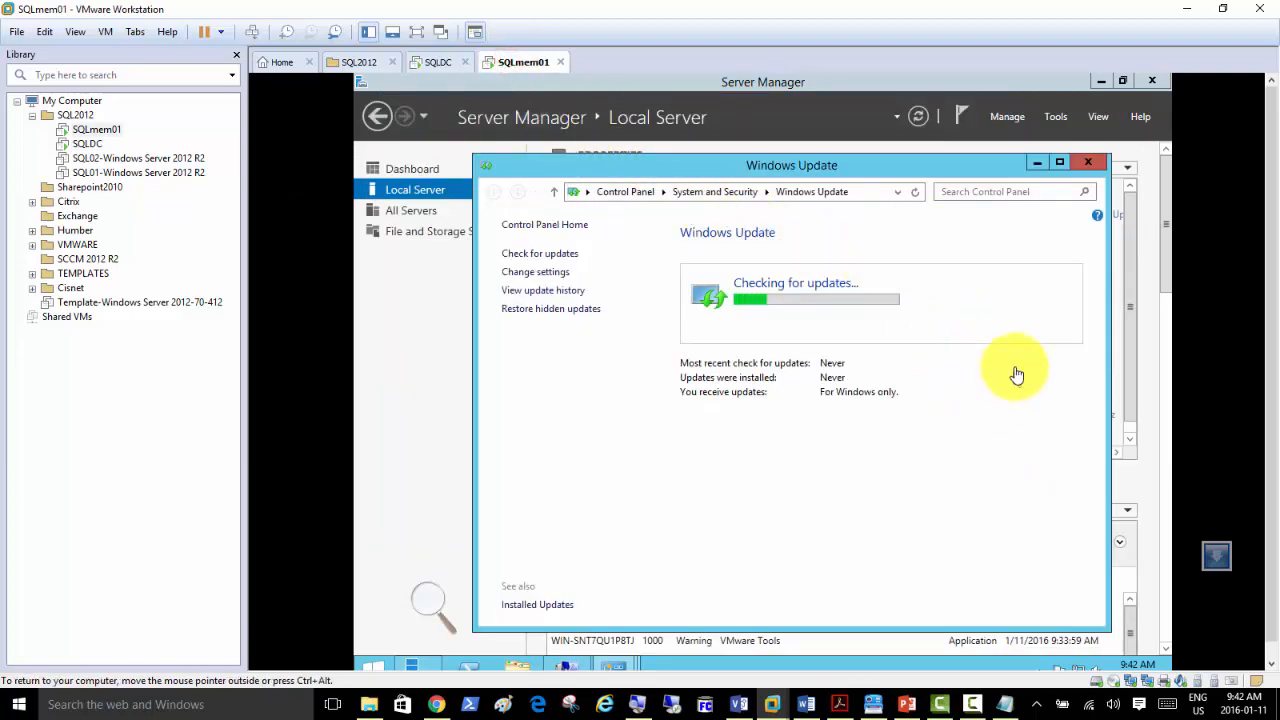
click(1037, 163)
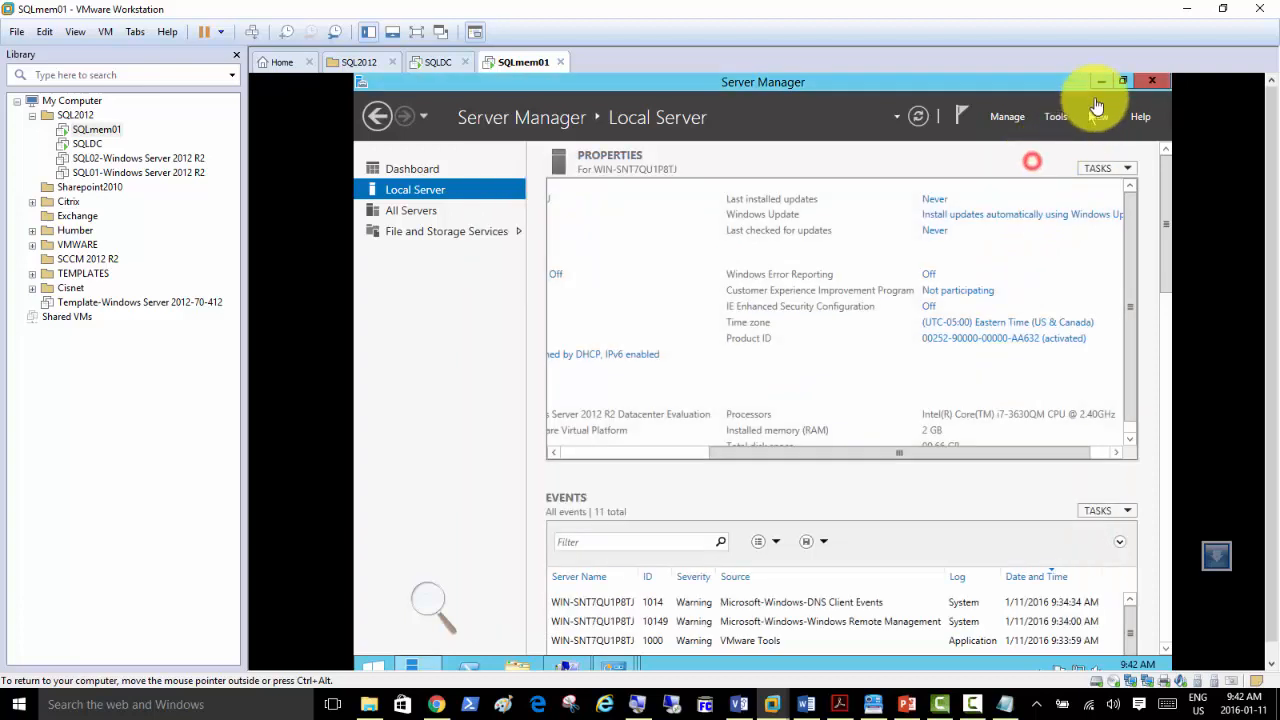
click(1100, 80)
click(1021, 166)
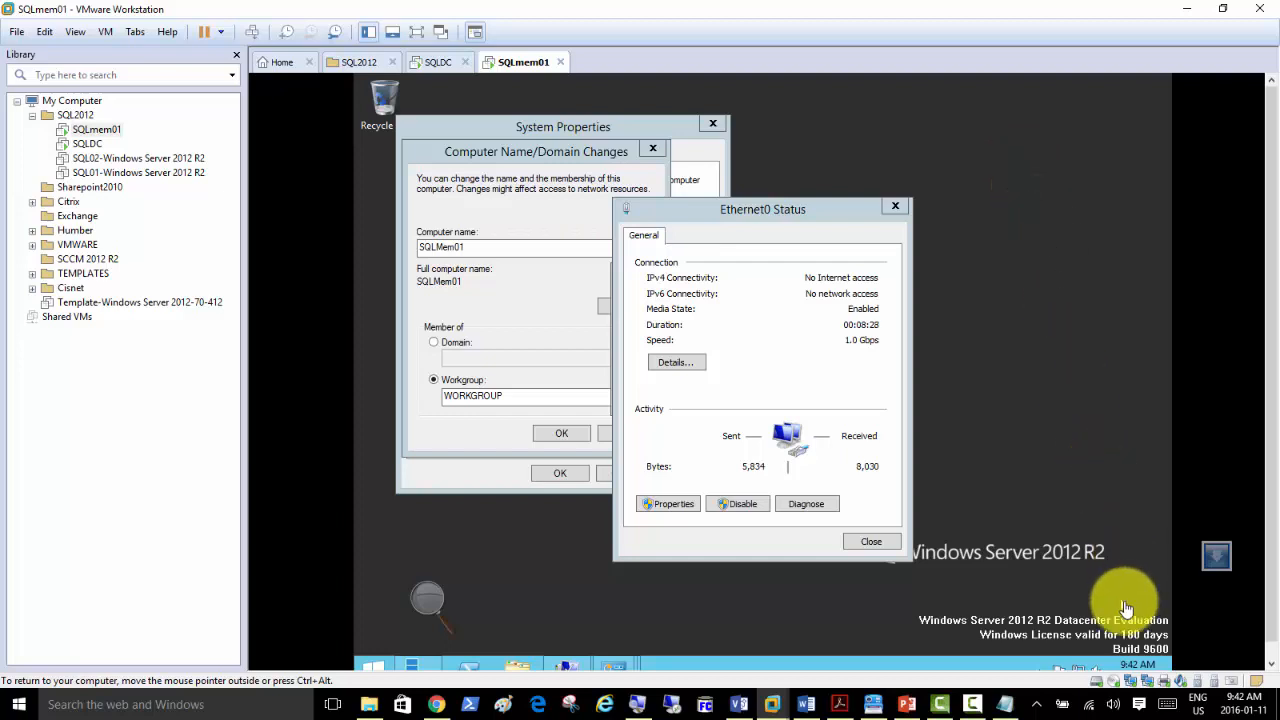
click(866, 541)
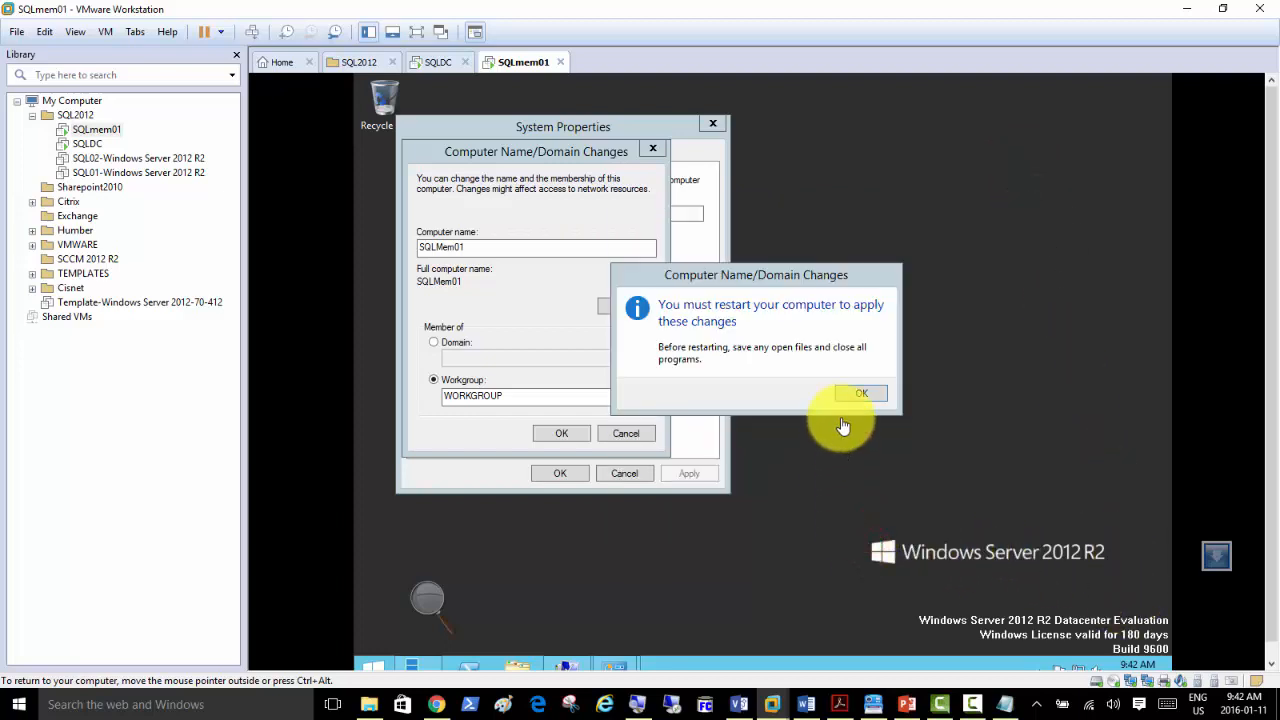
click(425, 670)
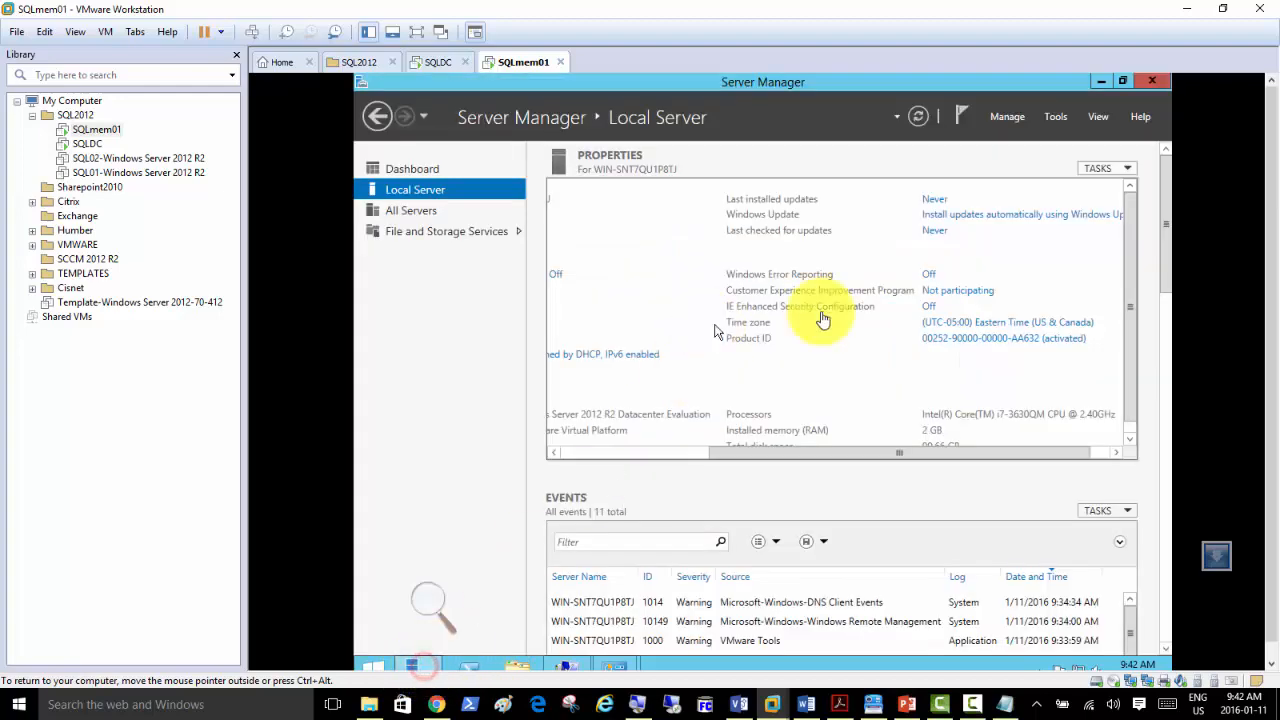
Set SQLmem01's Windows Update to never check for updates.
click(945, 224)
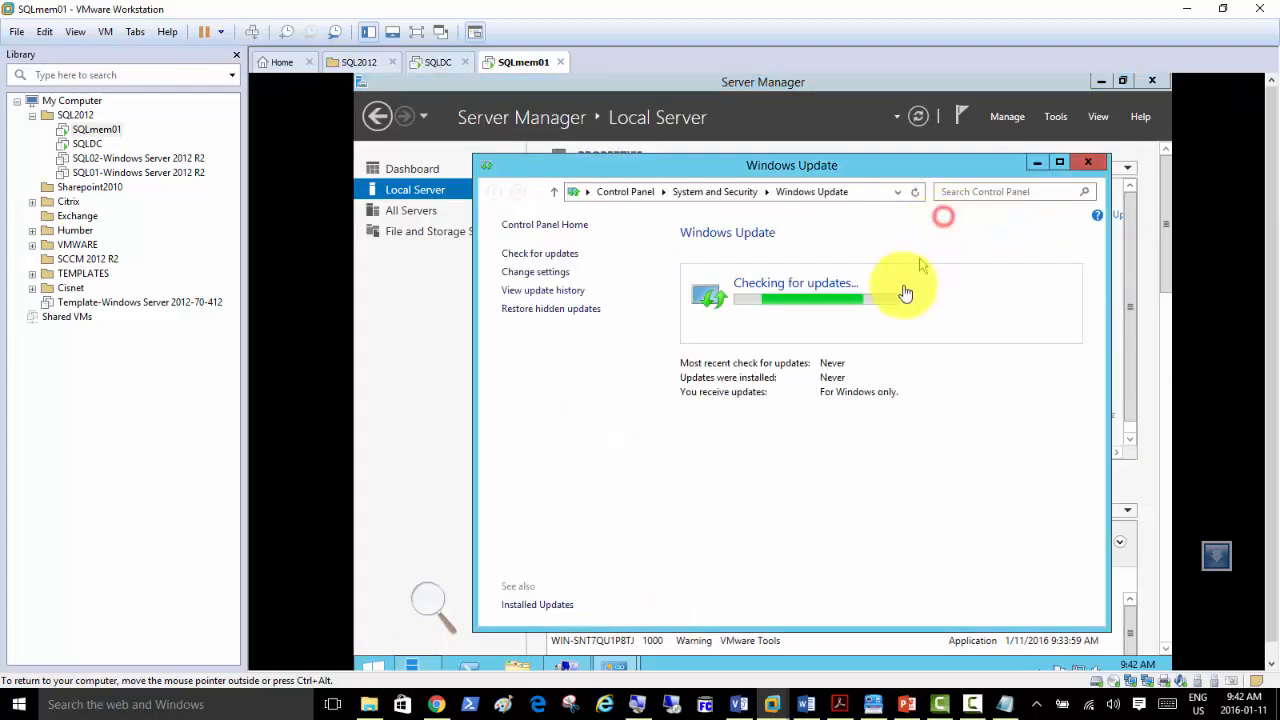
click(541, 273)
click(822, 316)
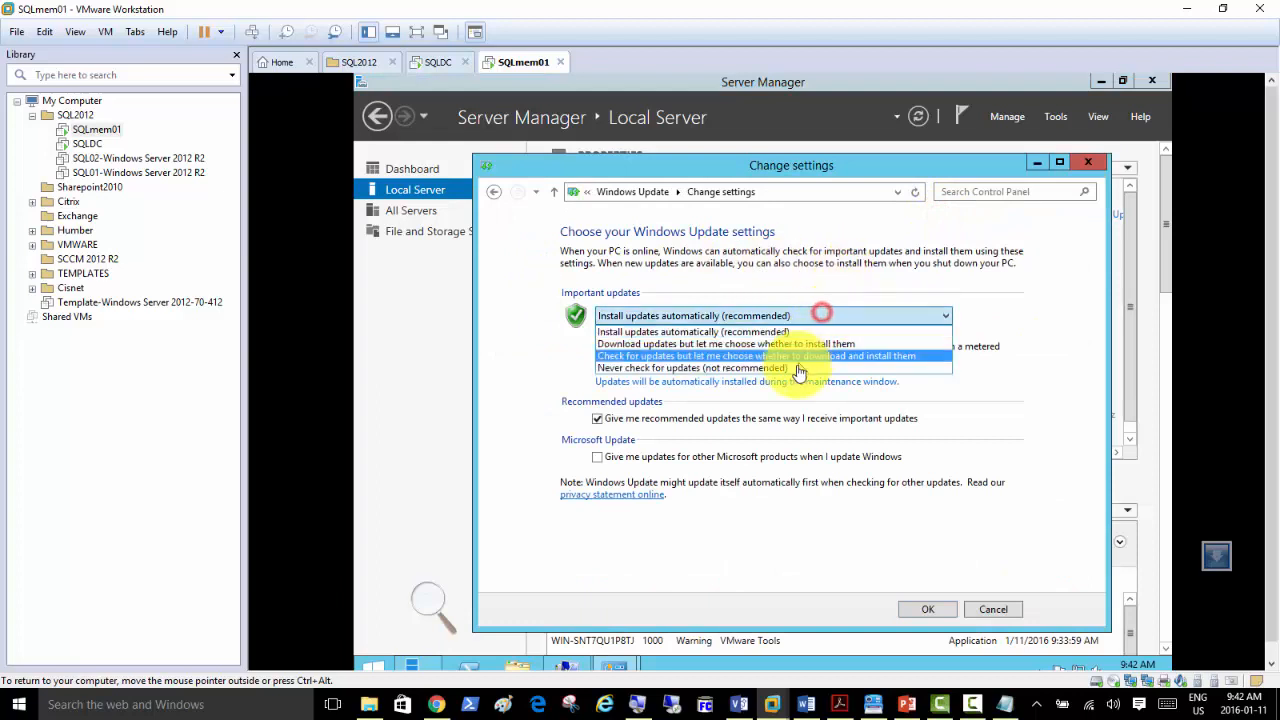
click(798, 368)
click(912, 610)
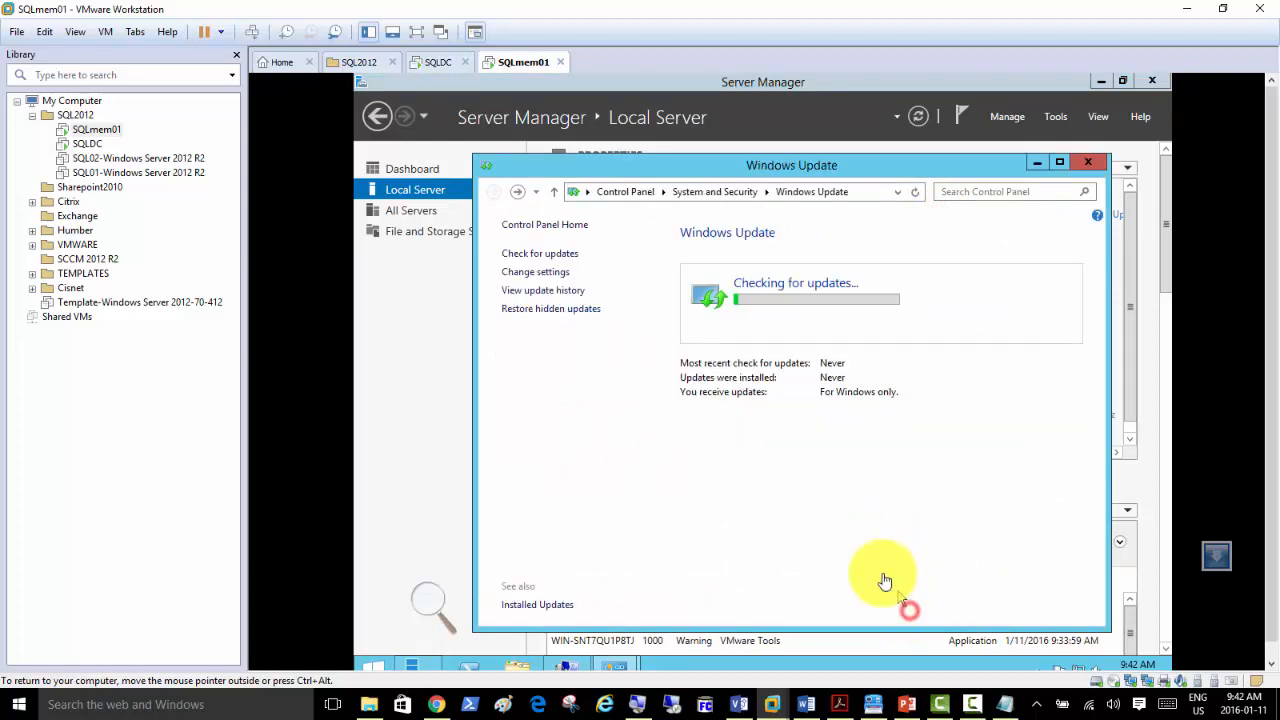
Disable SQLmem01's Ethernet1 adapter in Network Connections.
click(420, 196)
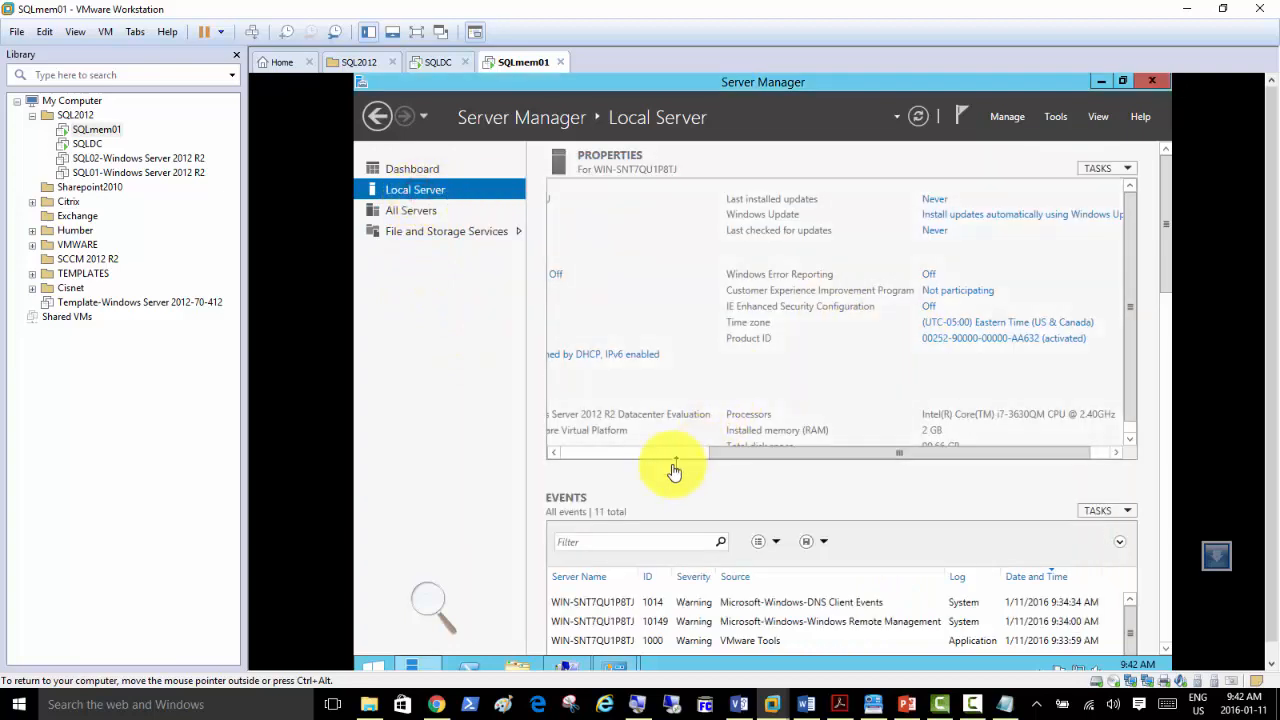
click(737, 354)
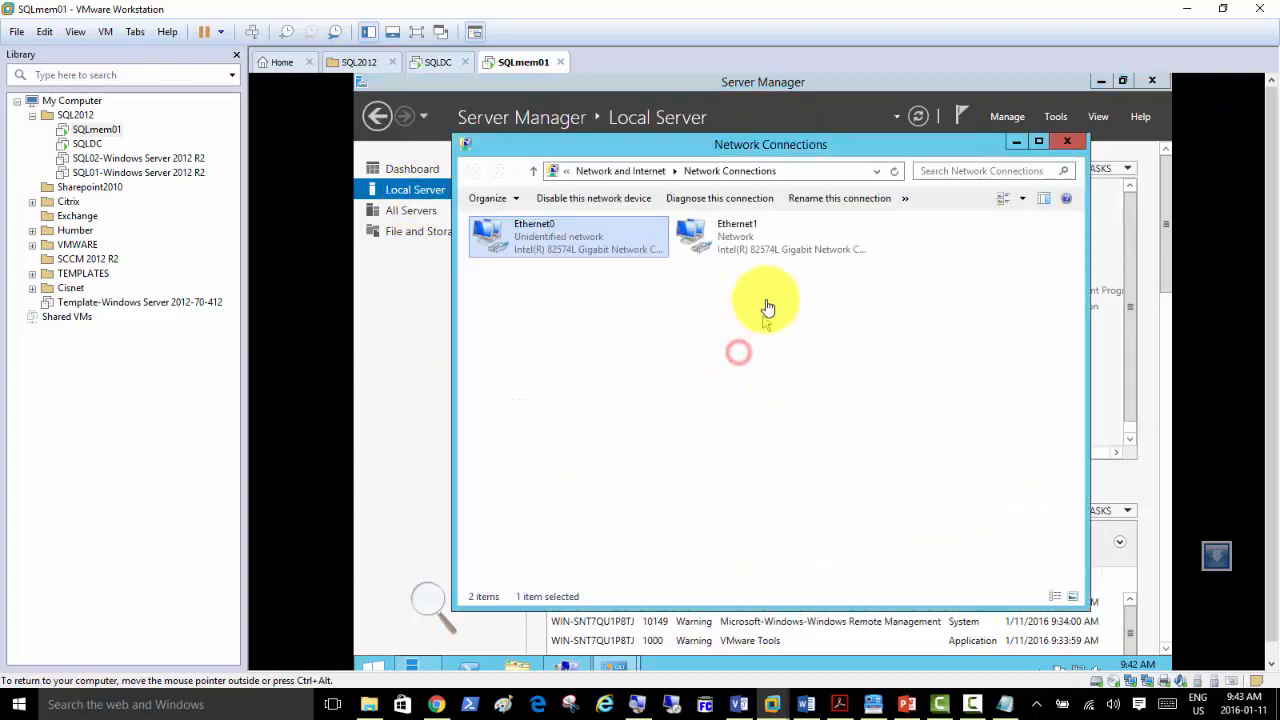
right_click(733, 238)
click(752, 242)
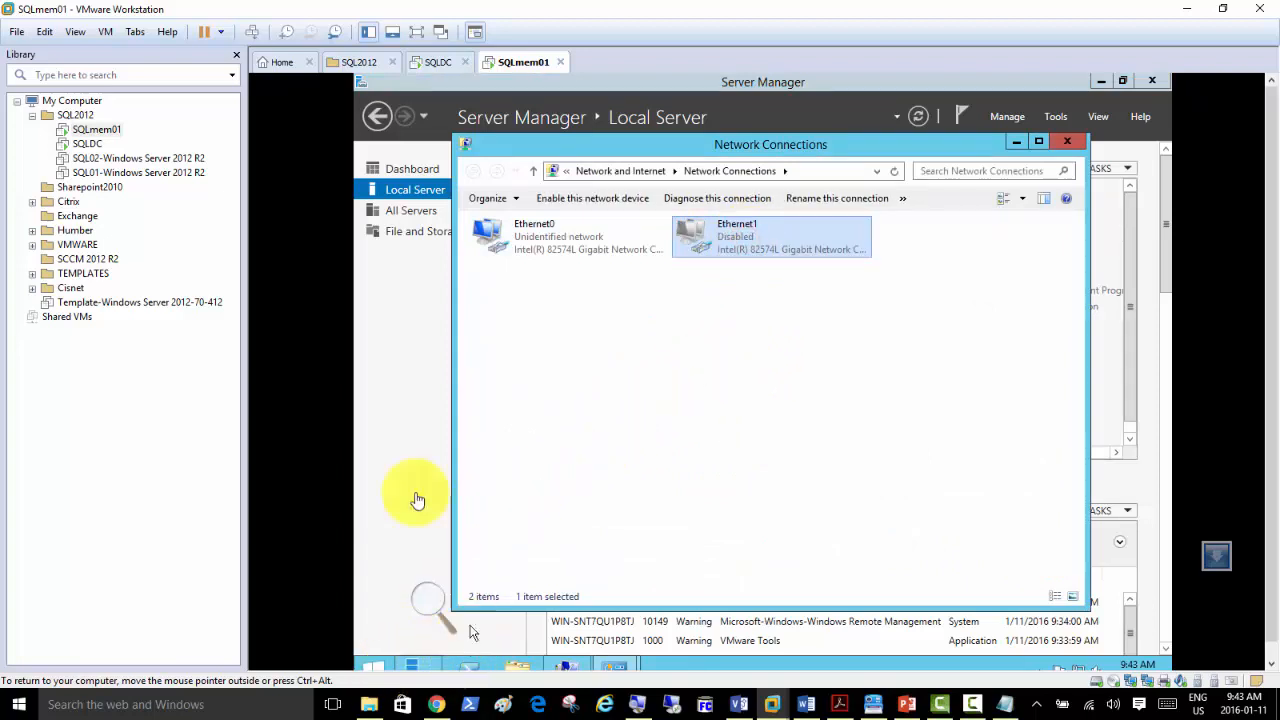
Restart SQLmem01 so the SQLMem01 name takes effect, then return to SQLDC.
click(395, 189)
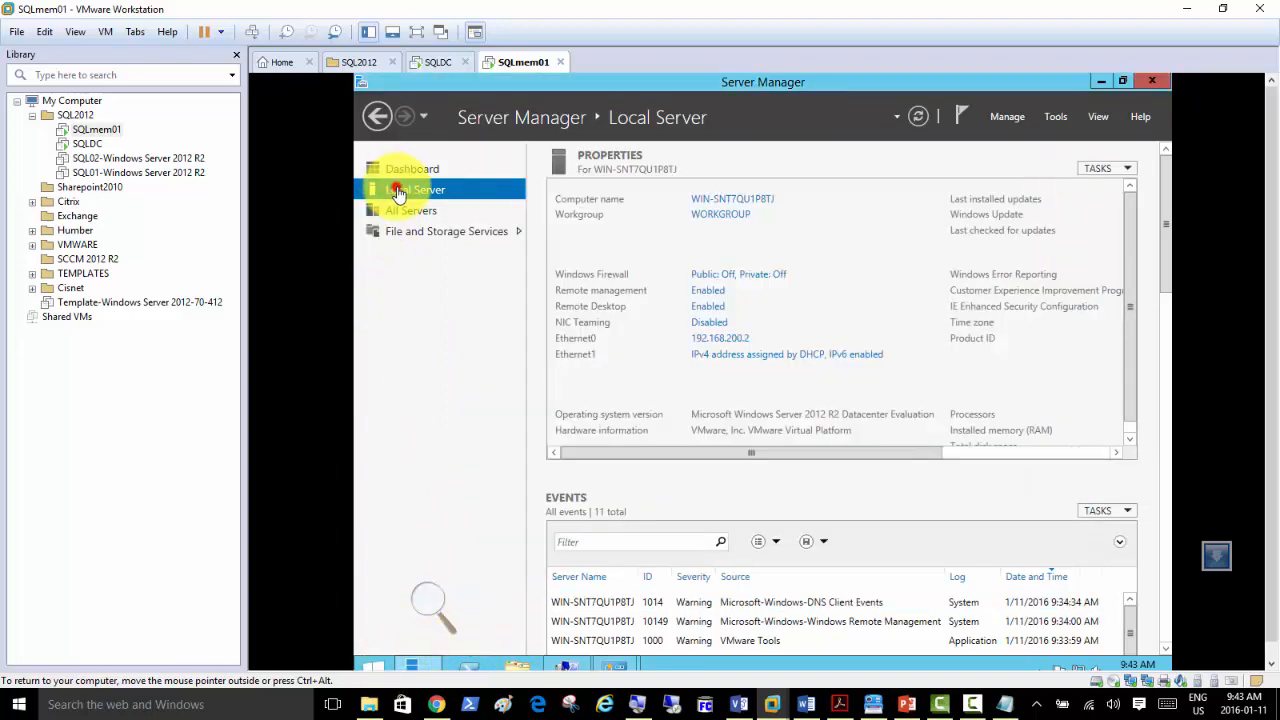
click(714, 199)
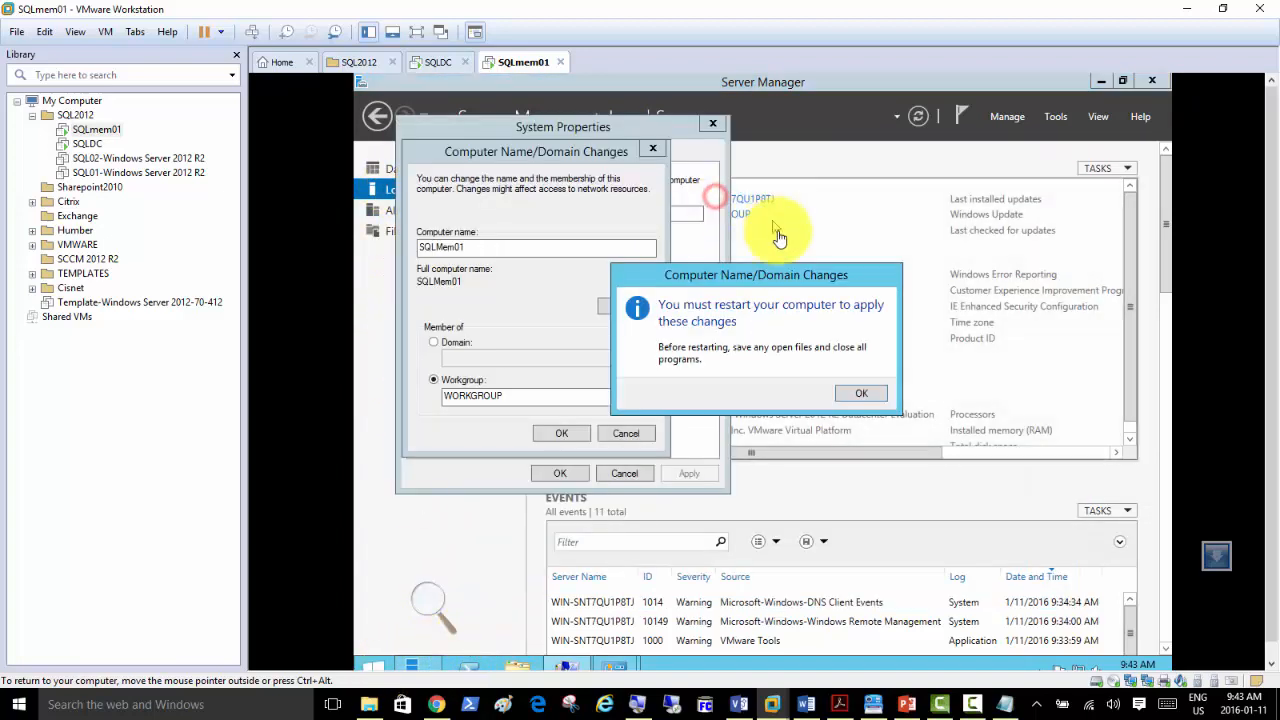
click(850, 392)
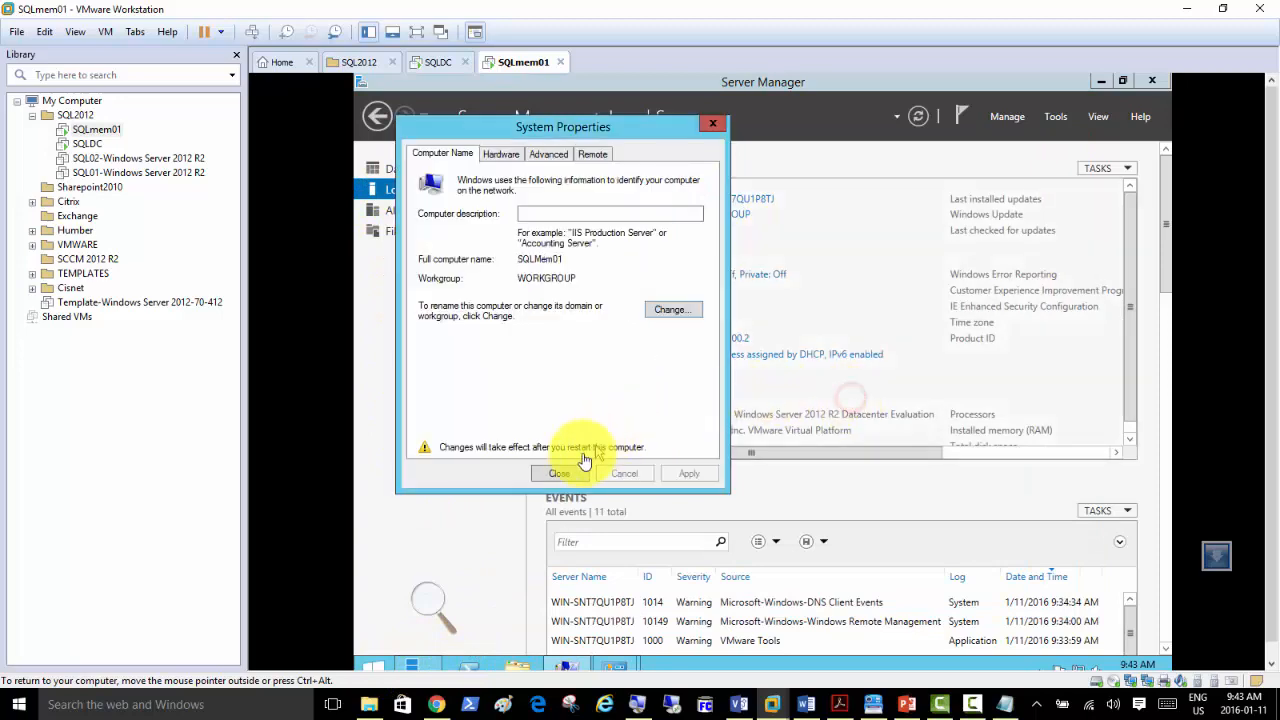
click(565, 478)
click(754, 390)
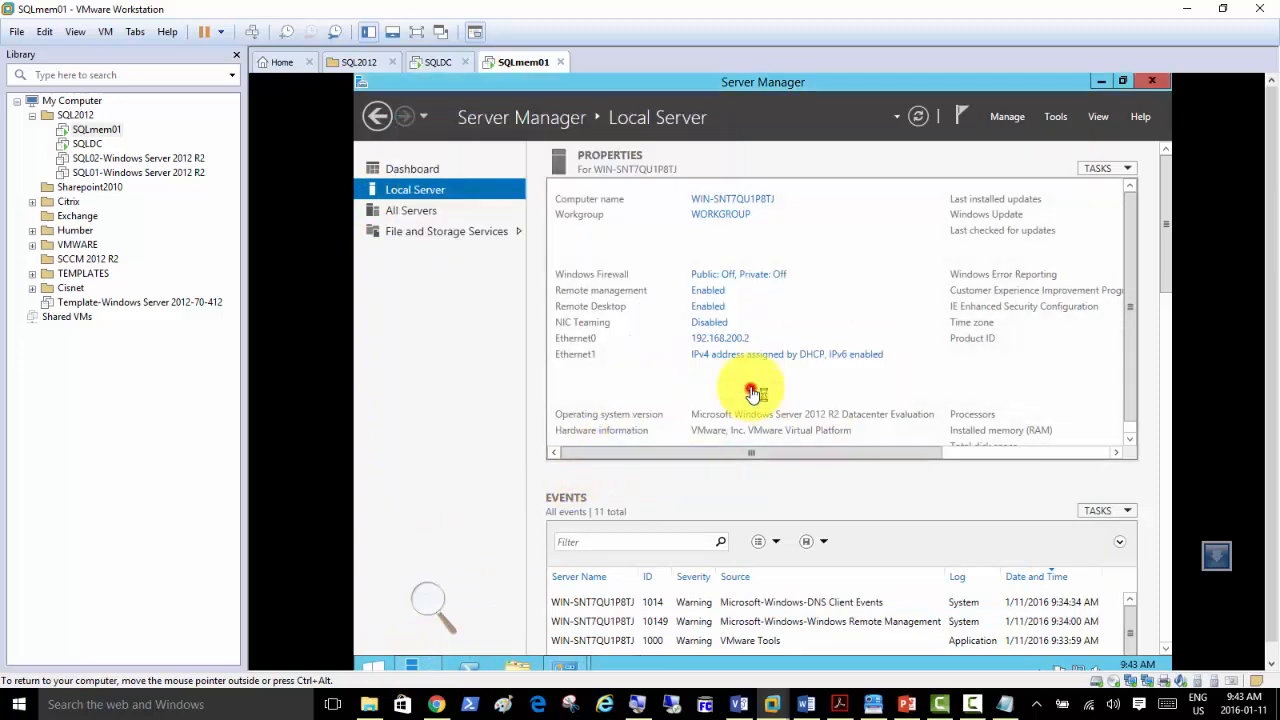
click(432, 62)
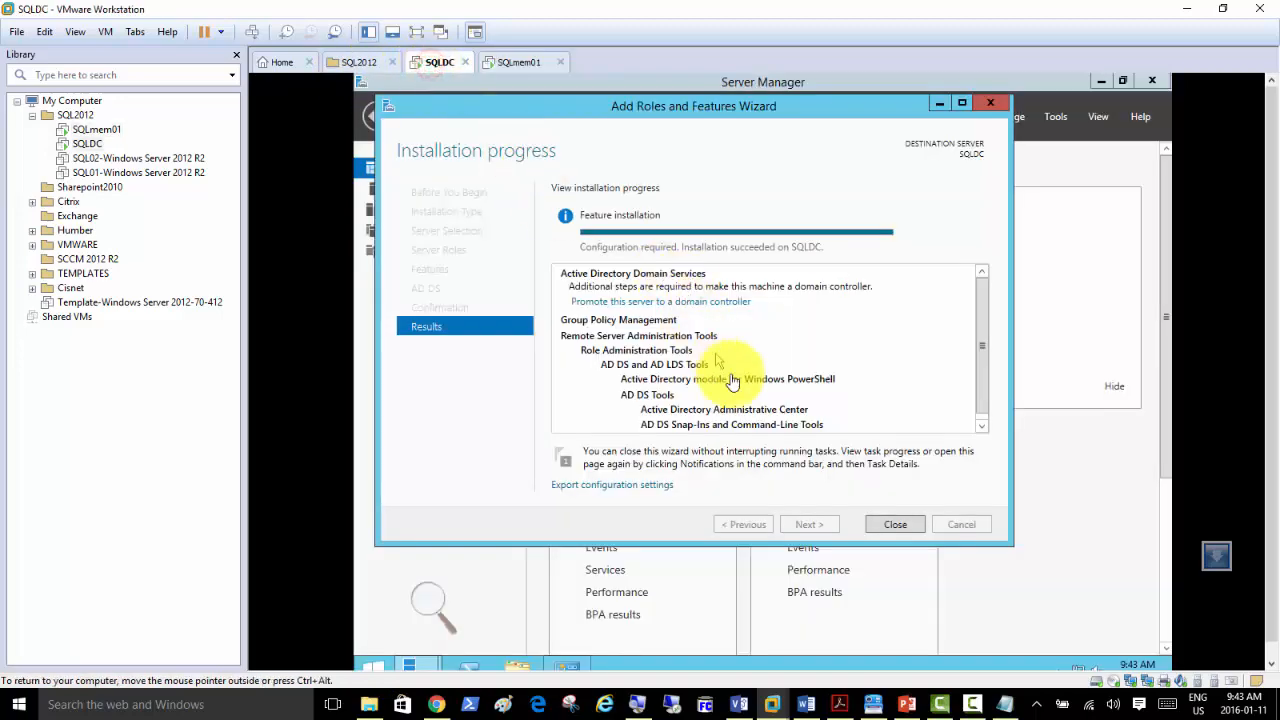
Close the finished wizard and Network Connections, then start promotion adding new forest SQLDomain.local.
click(884, 527)
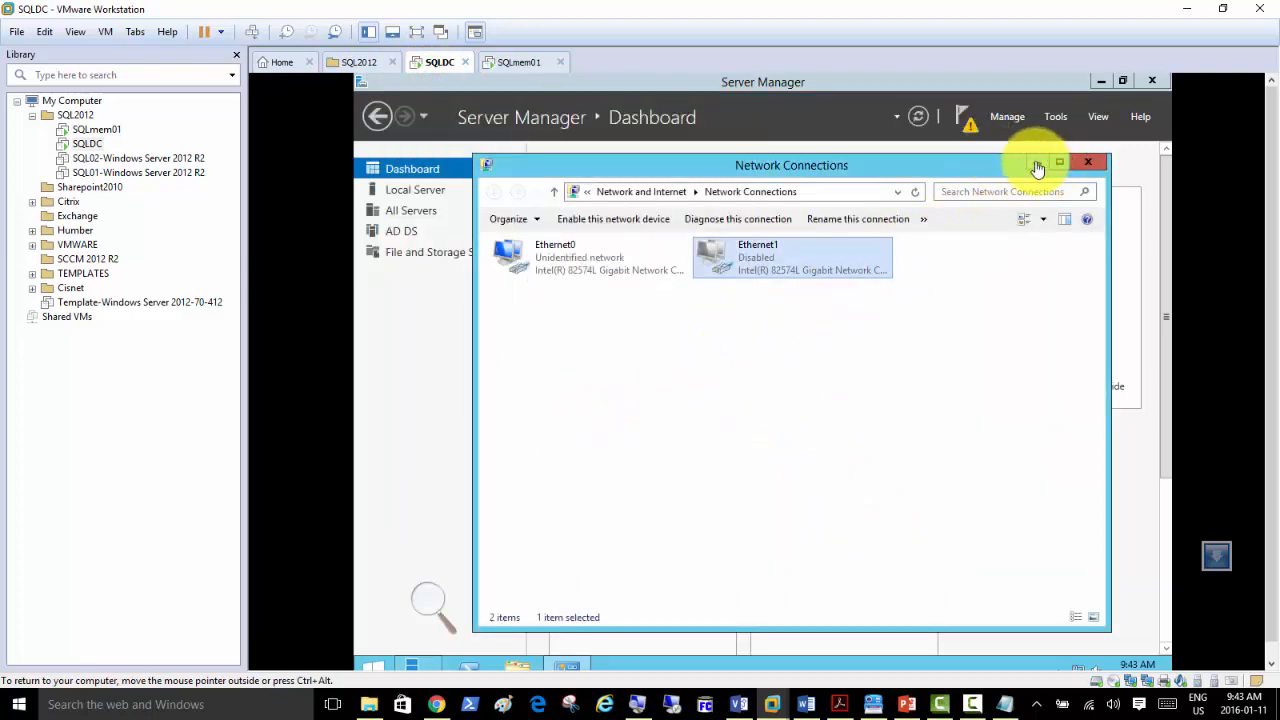
click(1086, 162)
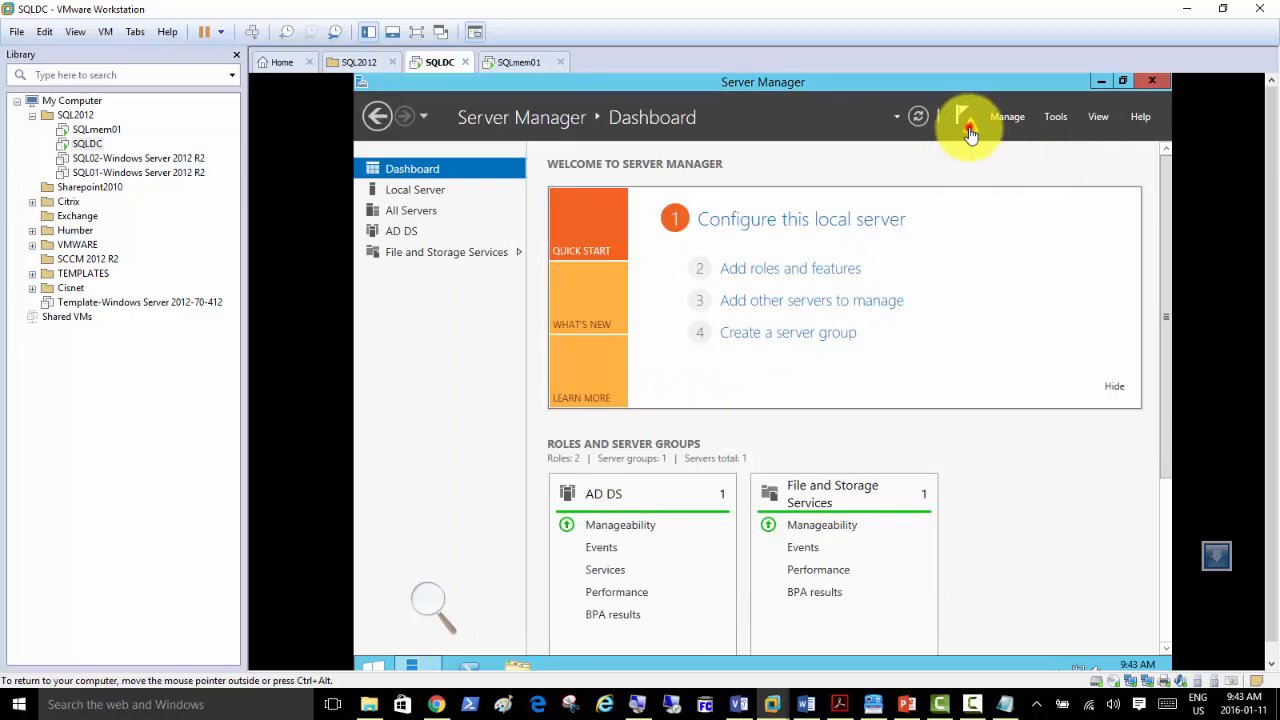
click(968, 126)
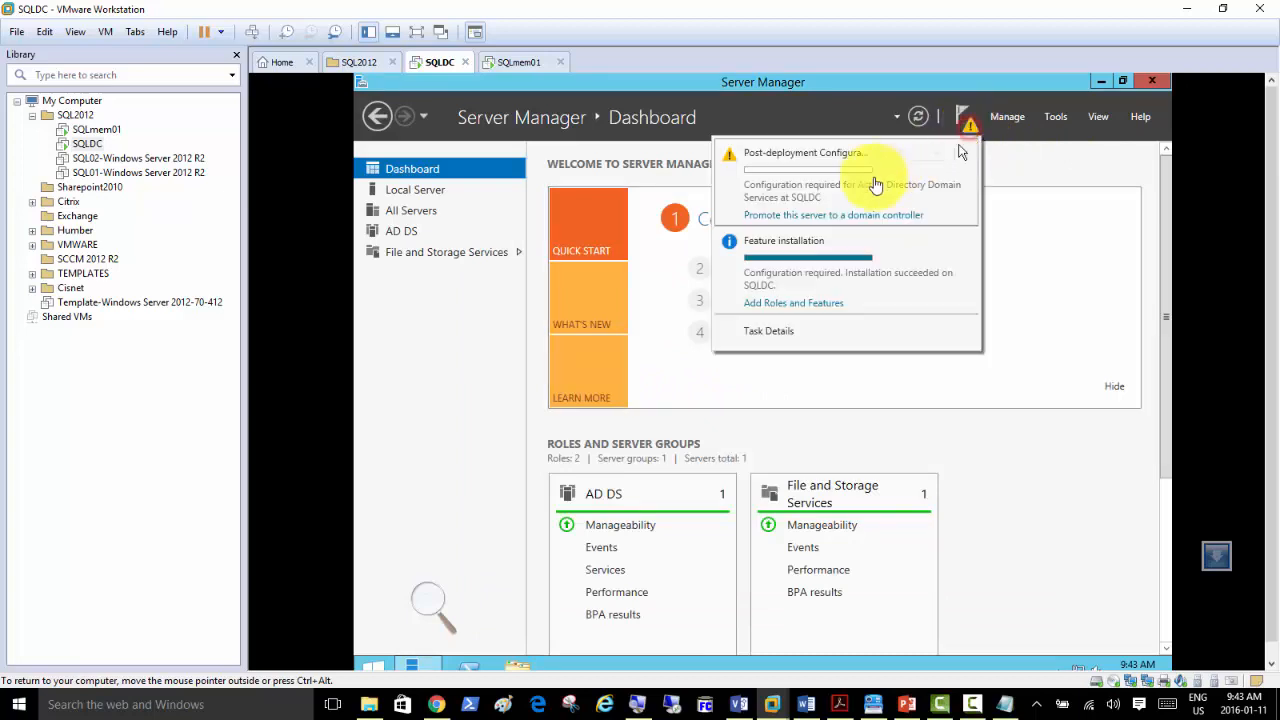
click(831, 216)
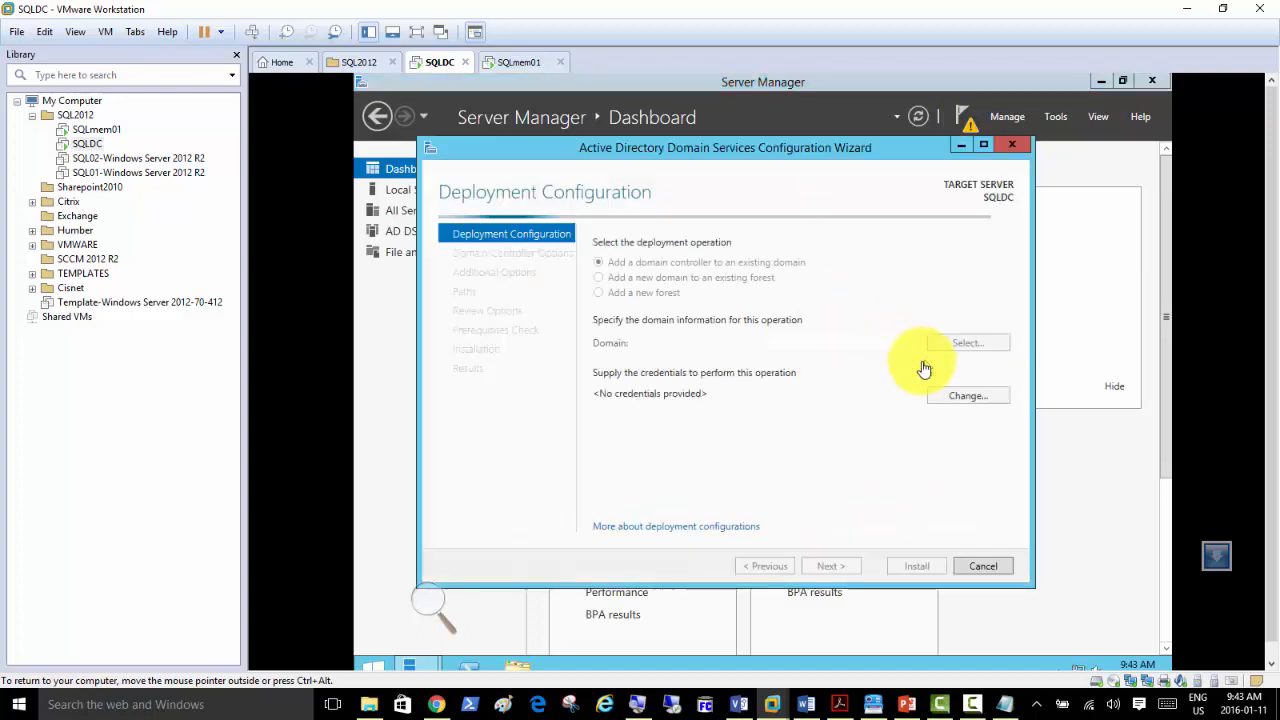
click(638, 293)
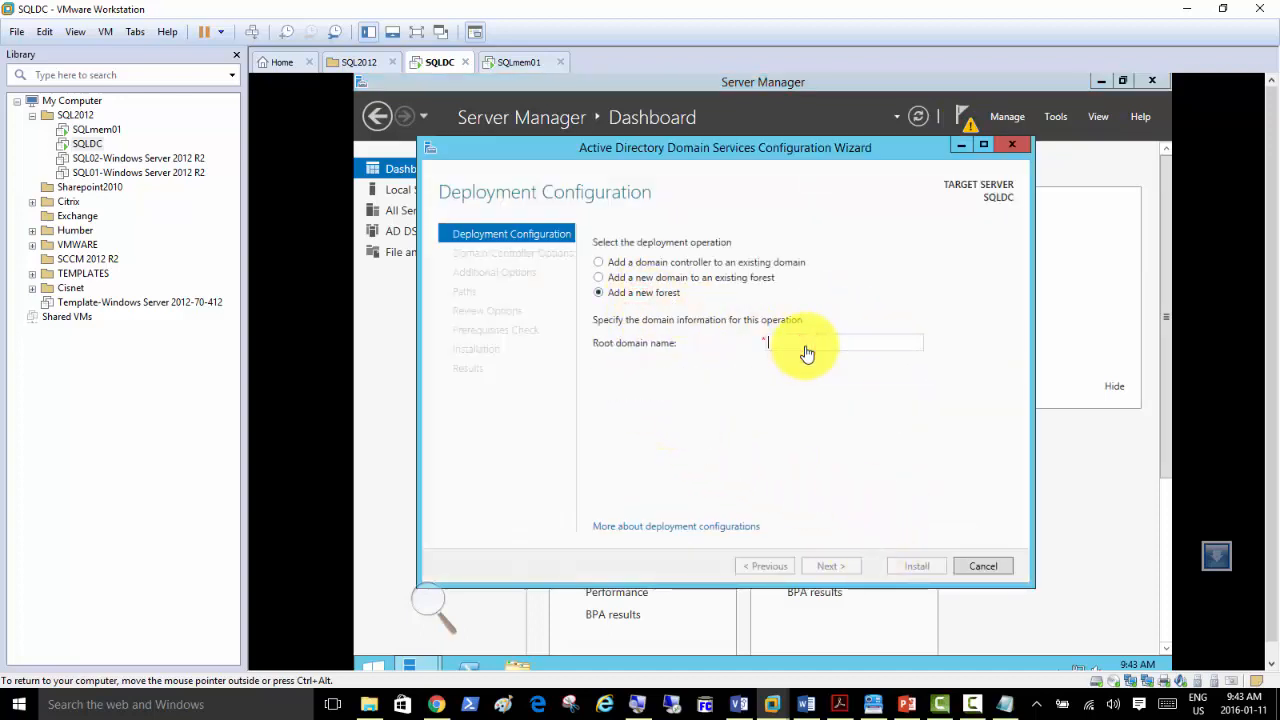
text(SQLDomain.local)
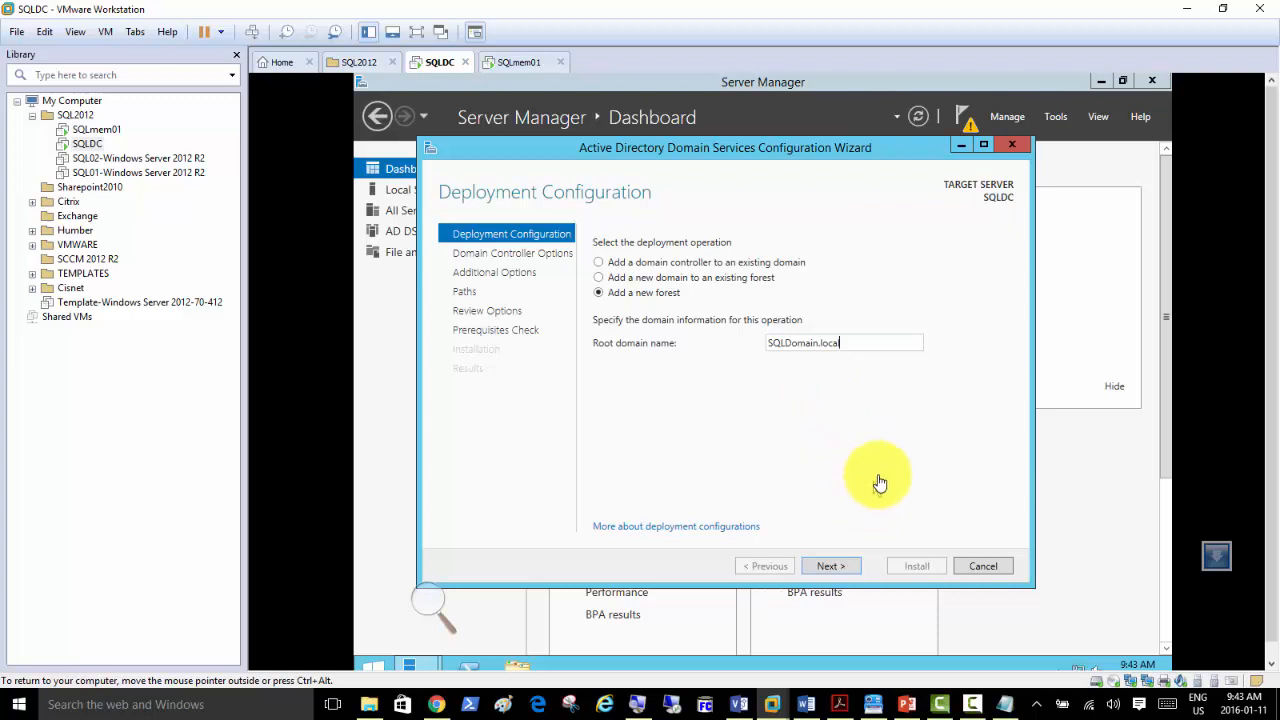
Keep the Windows Server 2012 R2 functional levels, enter and confirm the DSRM password, and continue.
click(832, 568)
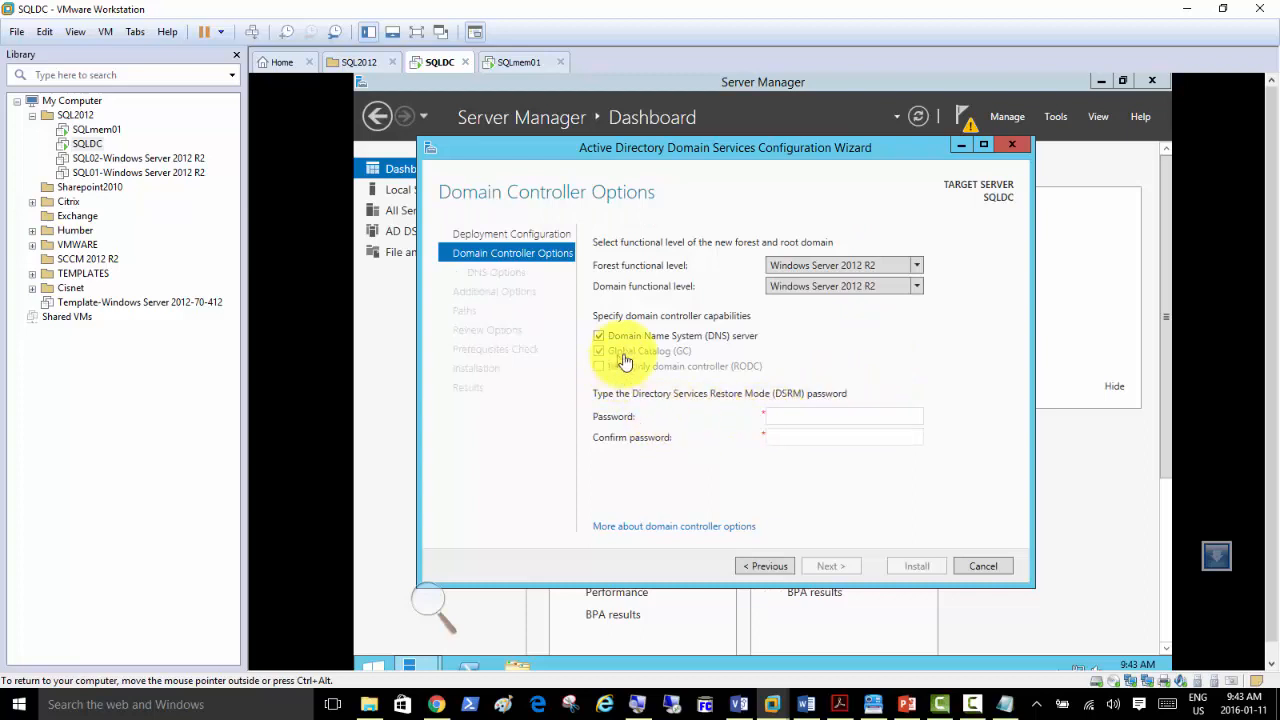
click(782, 416)
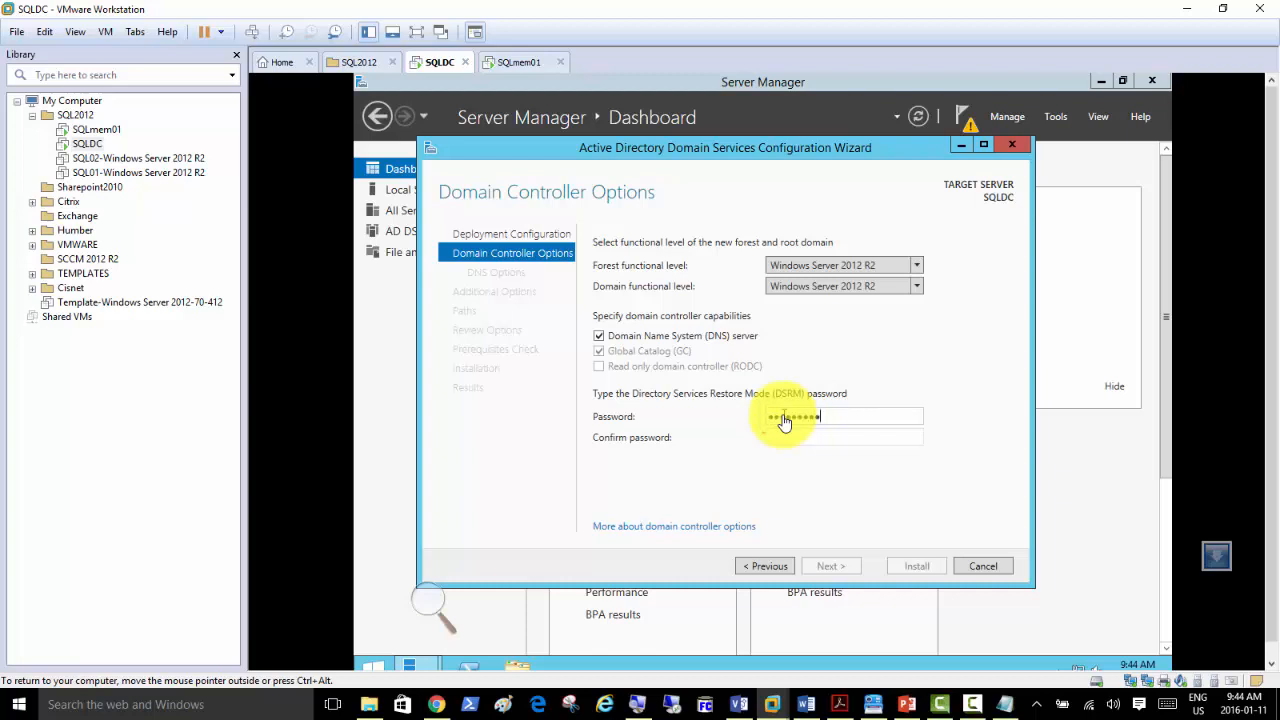
text(••)
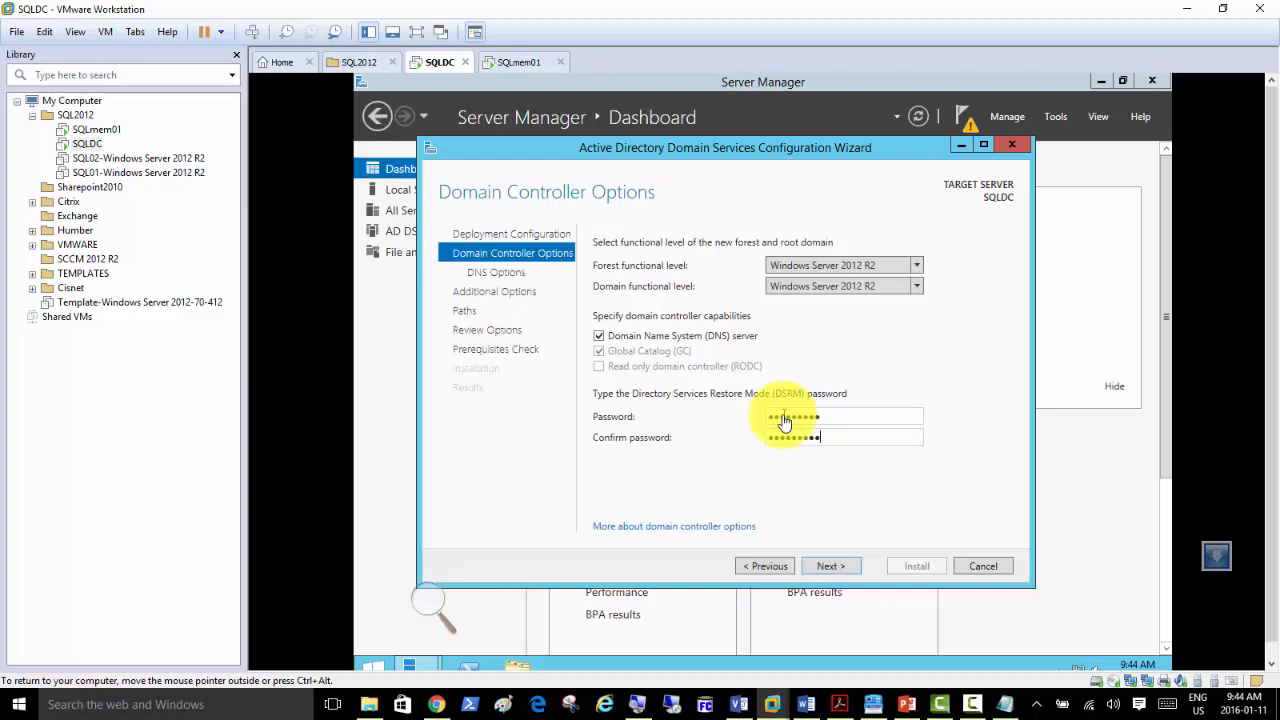
click(828, 574)
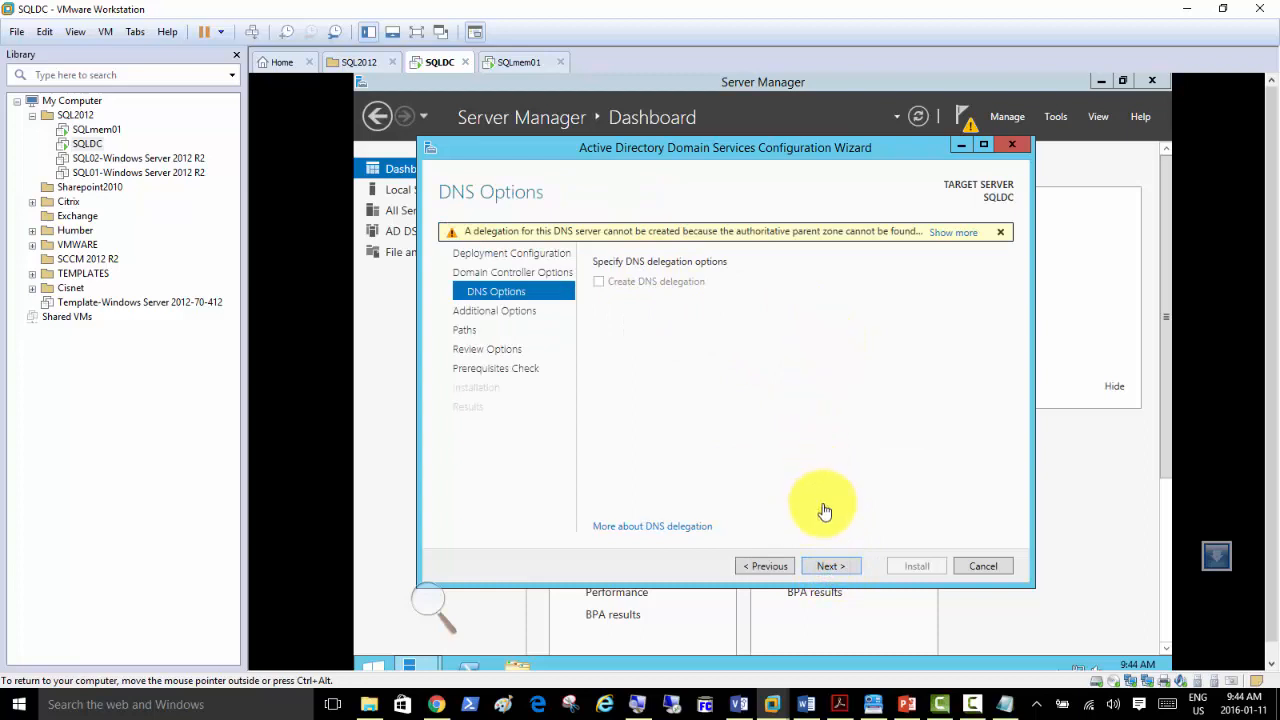
Accept NetBIOS name SQLDOMAIN and default paths, view the deployment script, then run the prerequisites check.
click(830, 566)
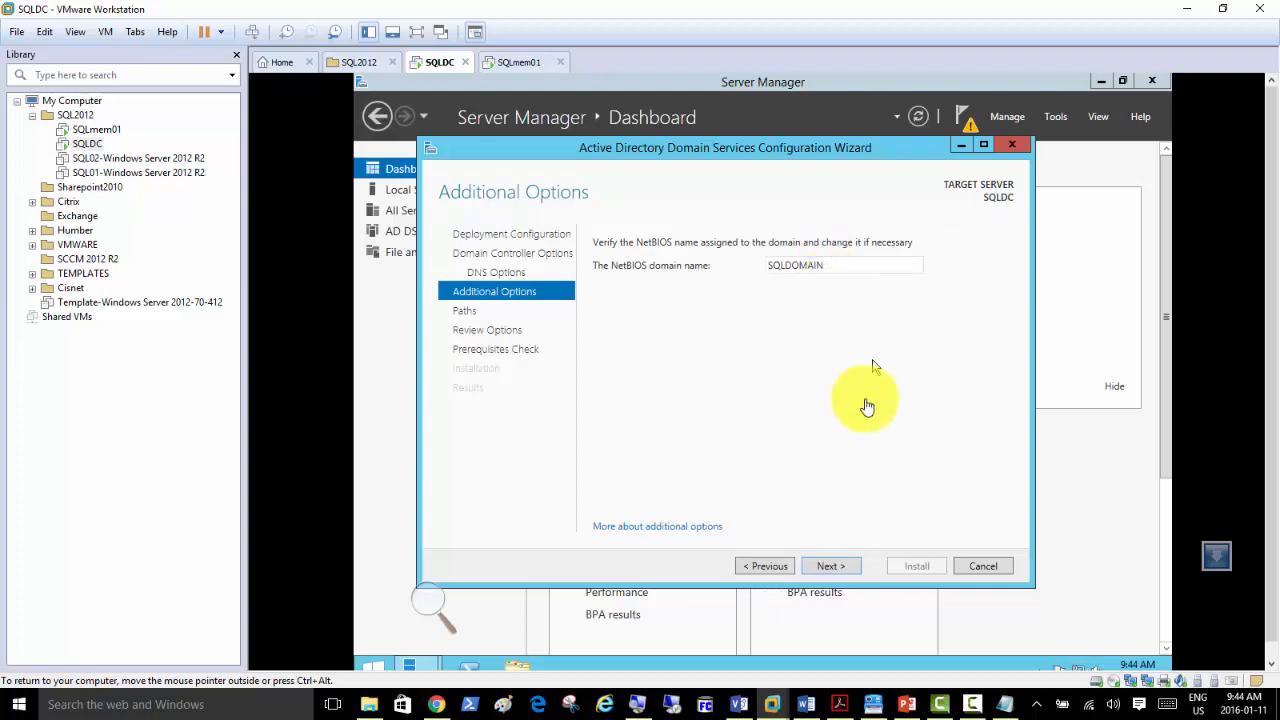
click(833, 566)
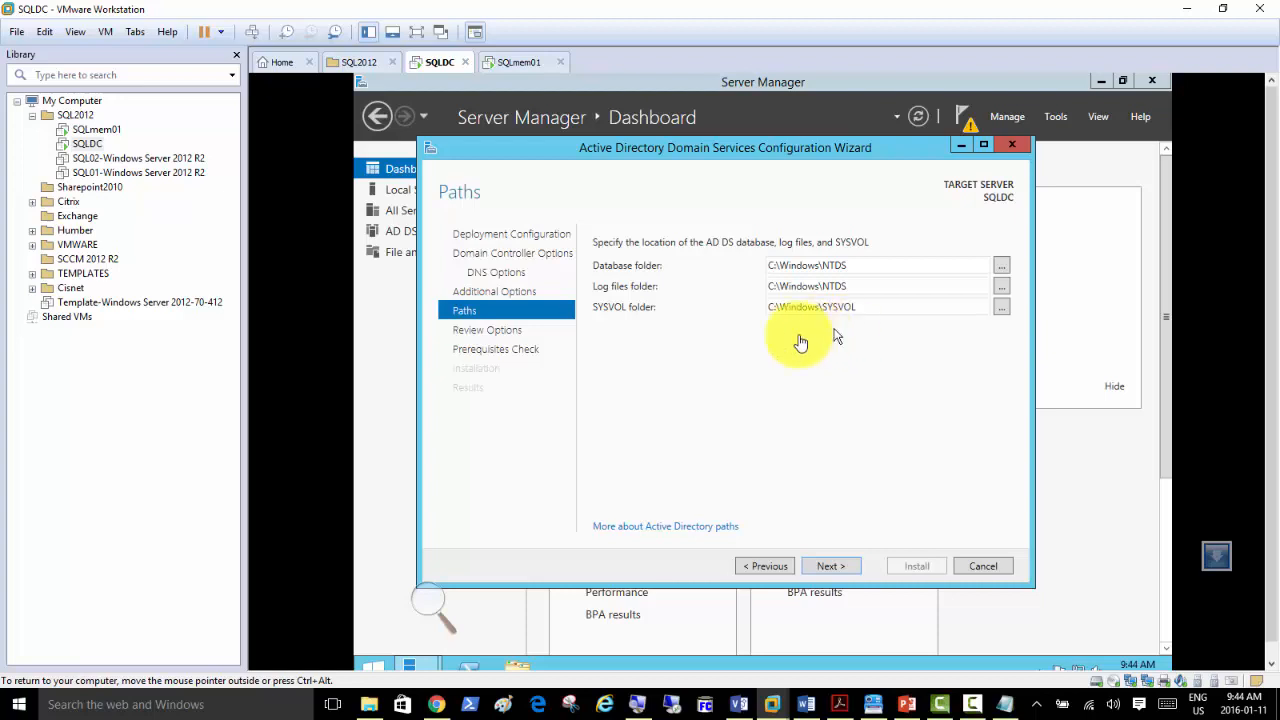
click(827, 568)
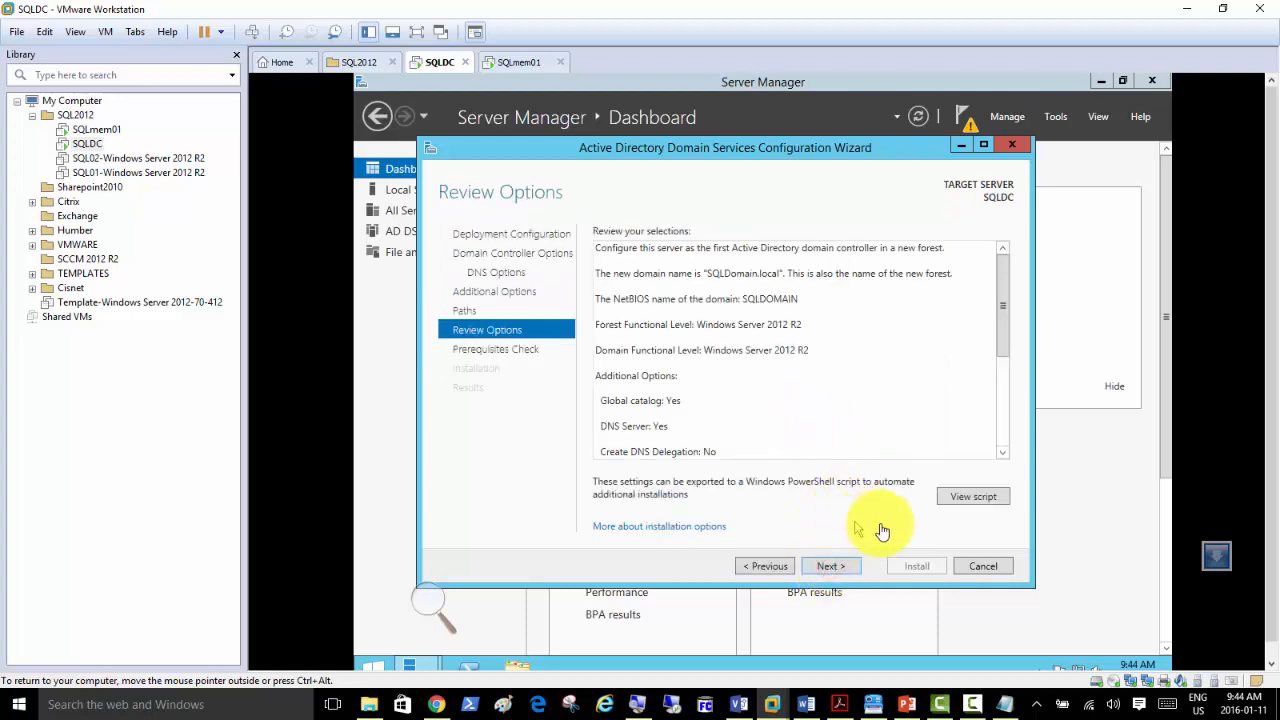
click(969, 500)
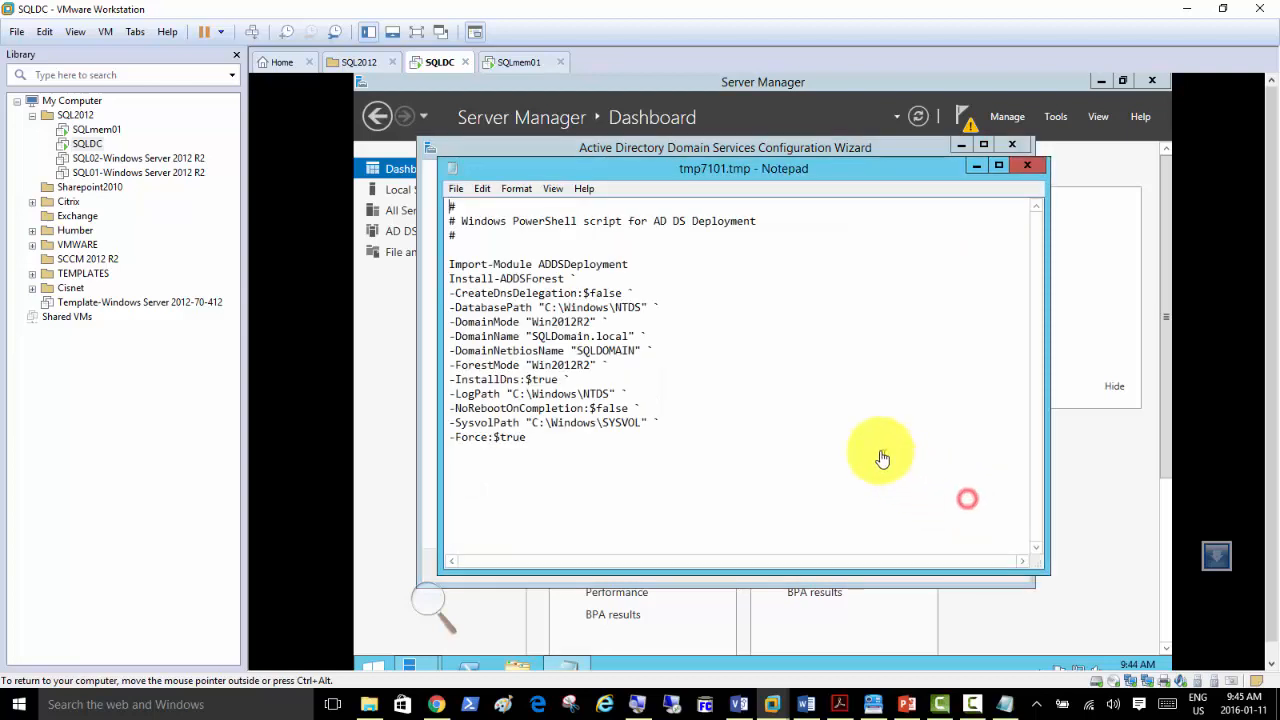
click(1031, 170)
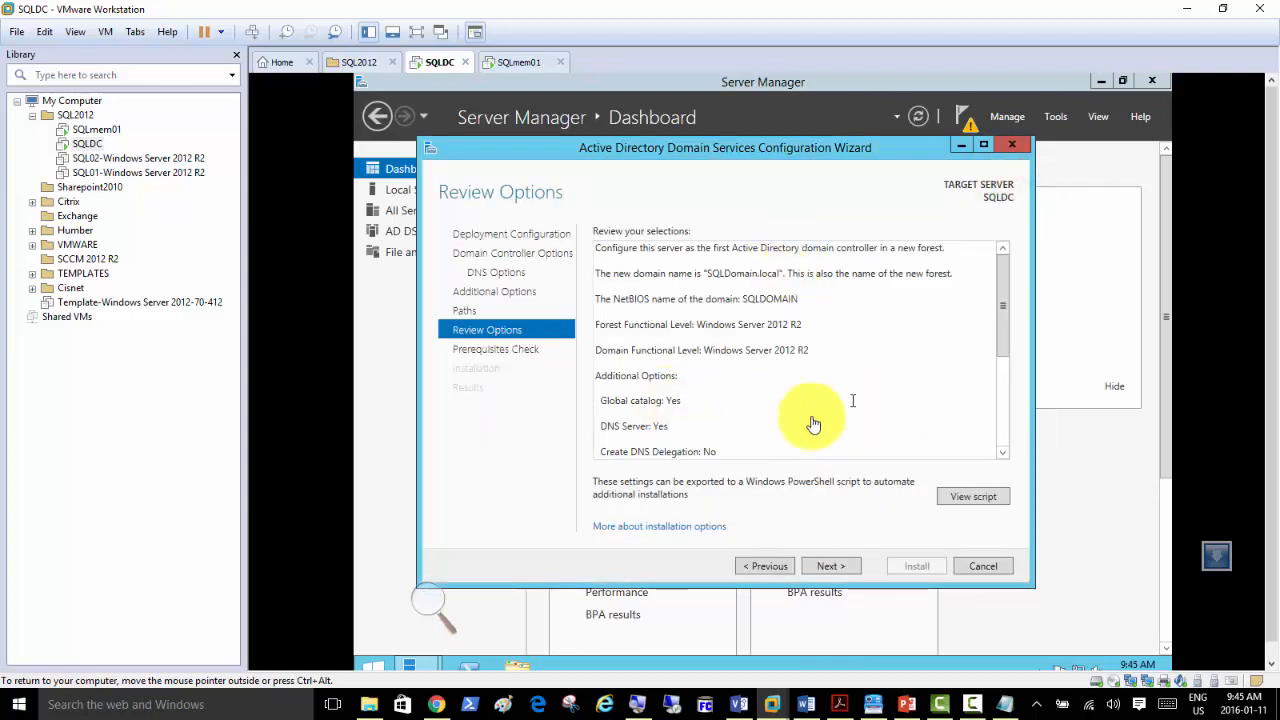
click(830, 567)
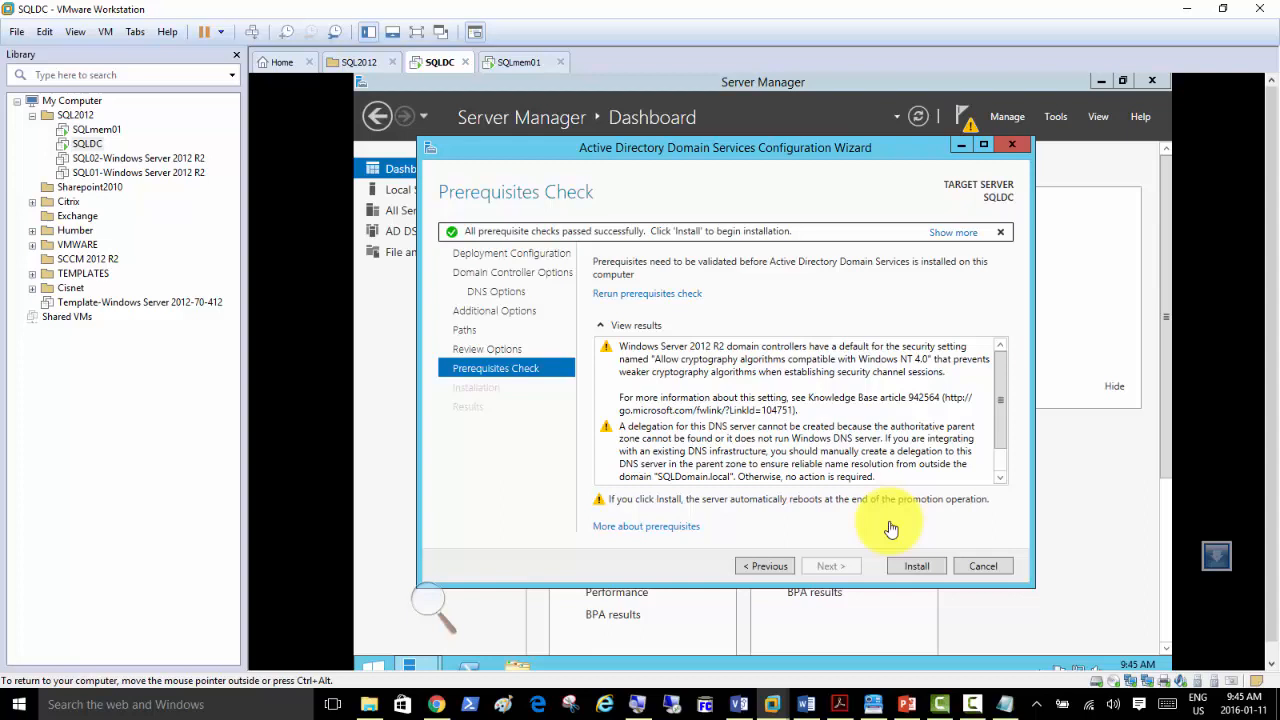
Start the AD DS installation so SQLDC promotes itself to a domain controller and reboots.
click(912, 570)
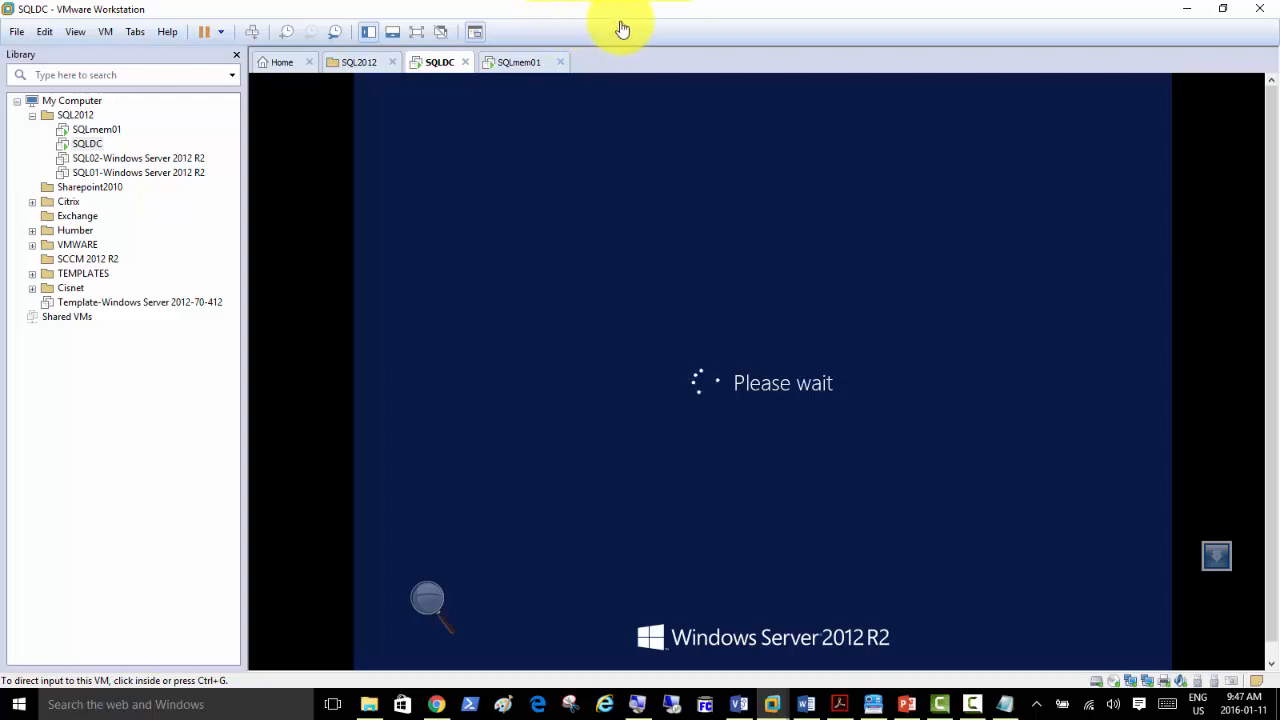
Restore and re-maximize the VMware window, check SQLmem01, then return to SQLDC's lock screen.
double_click(646, 14)
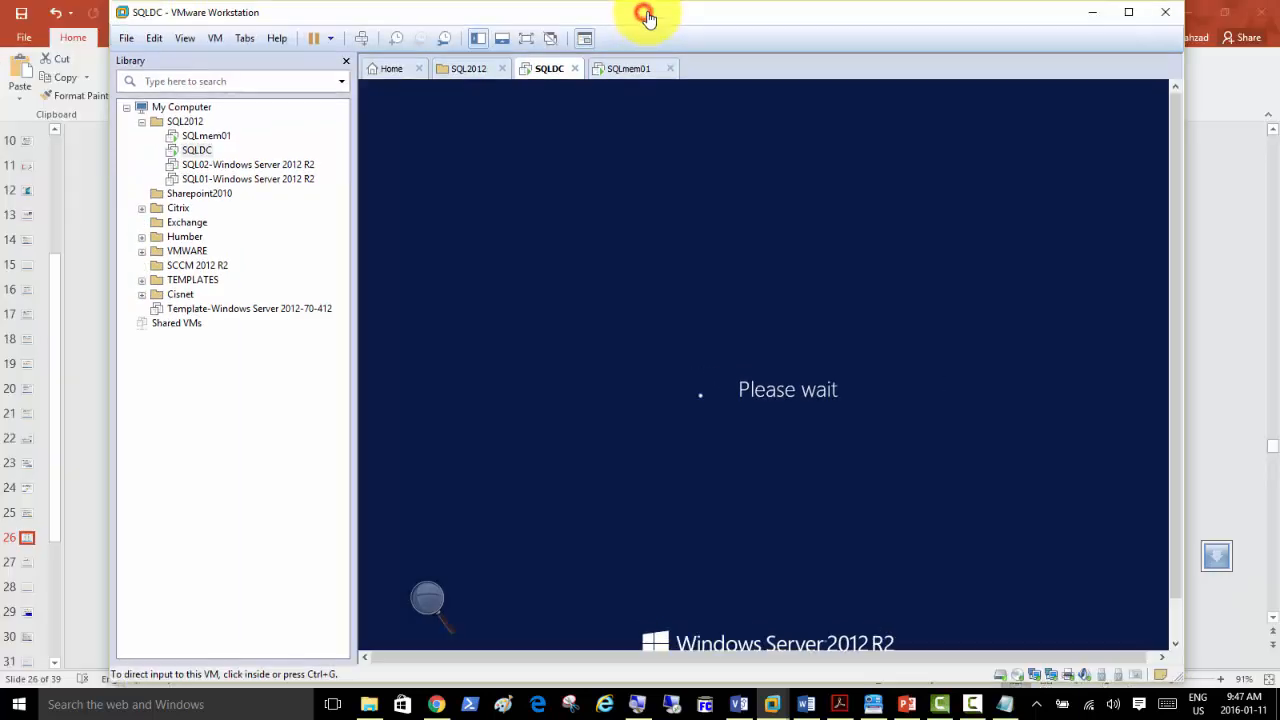
double_click(714, 16)
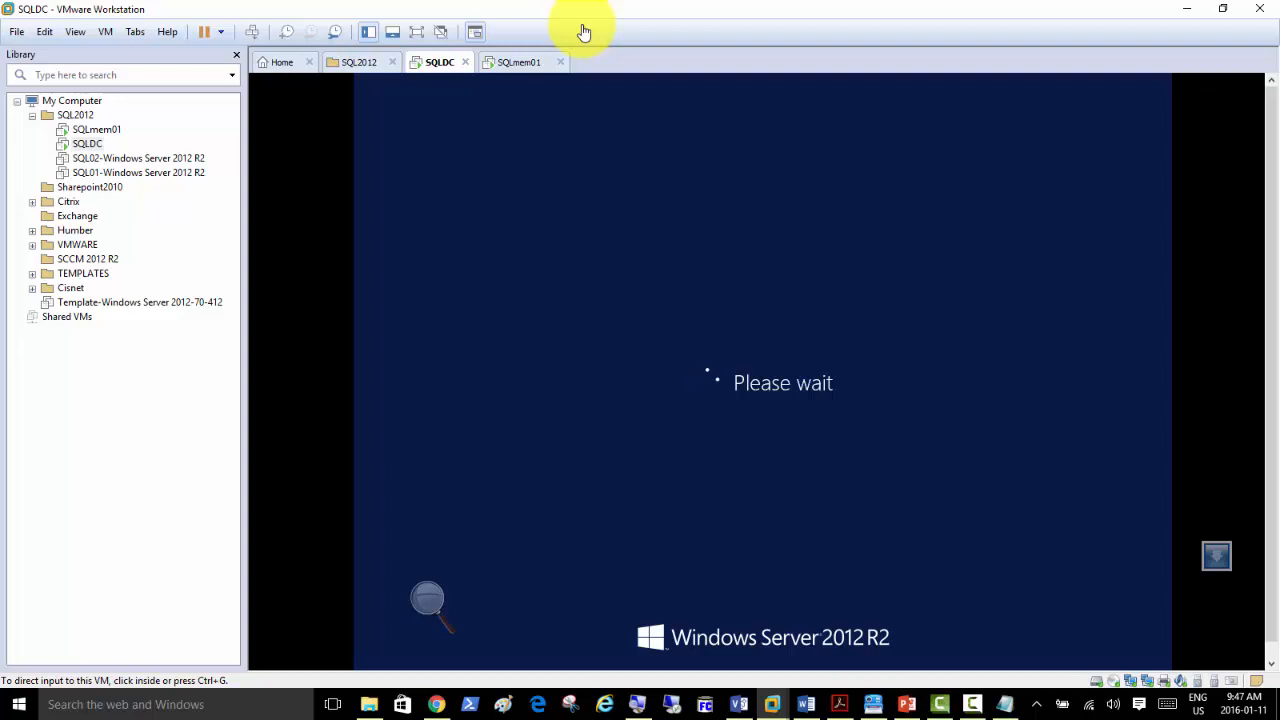
click(516, 63)
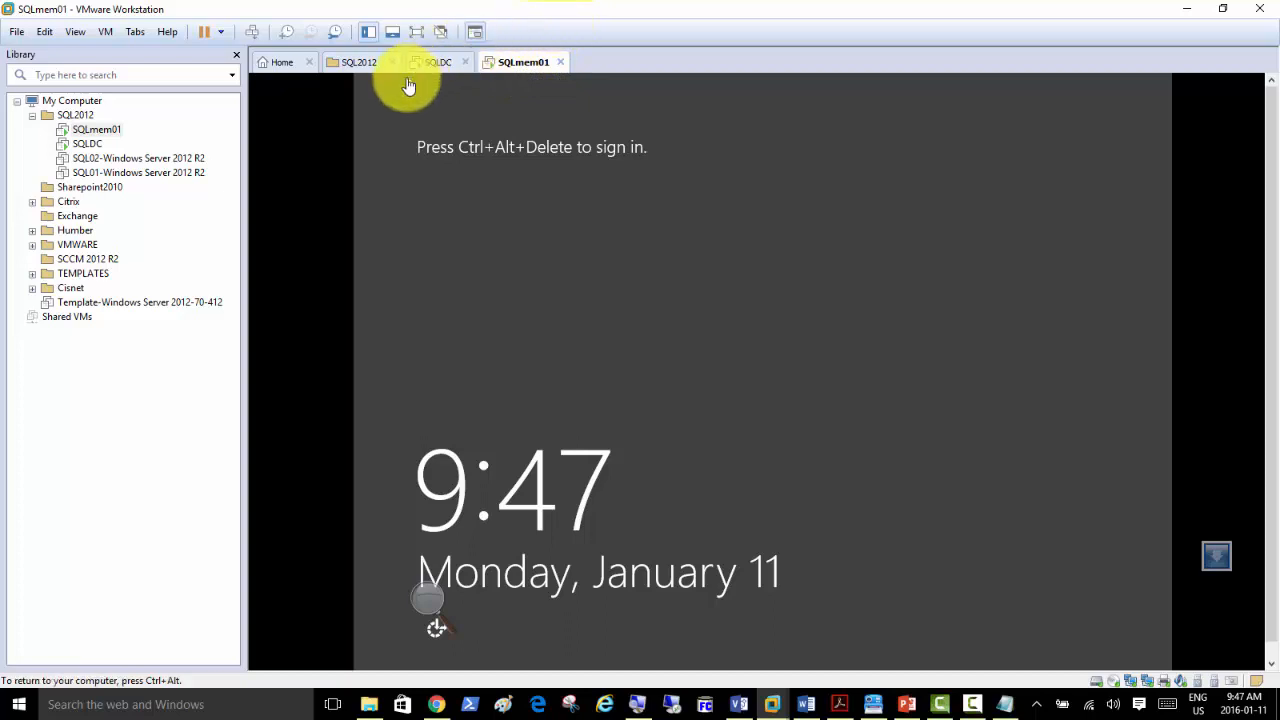
click(437, 64)
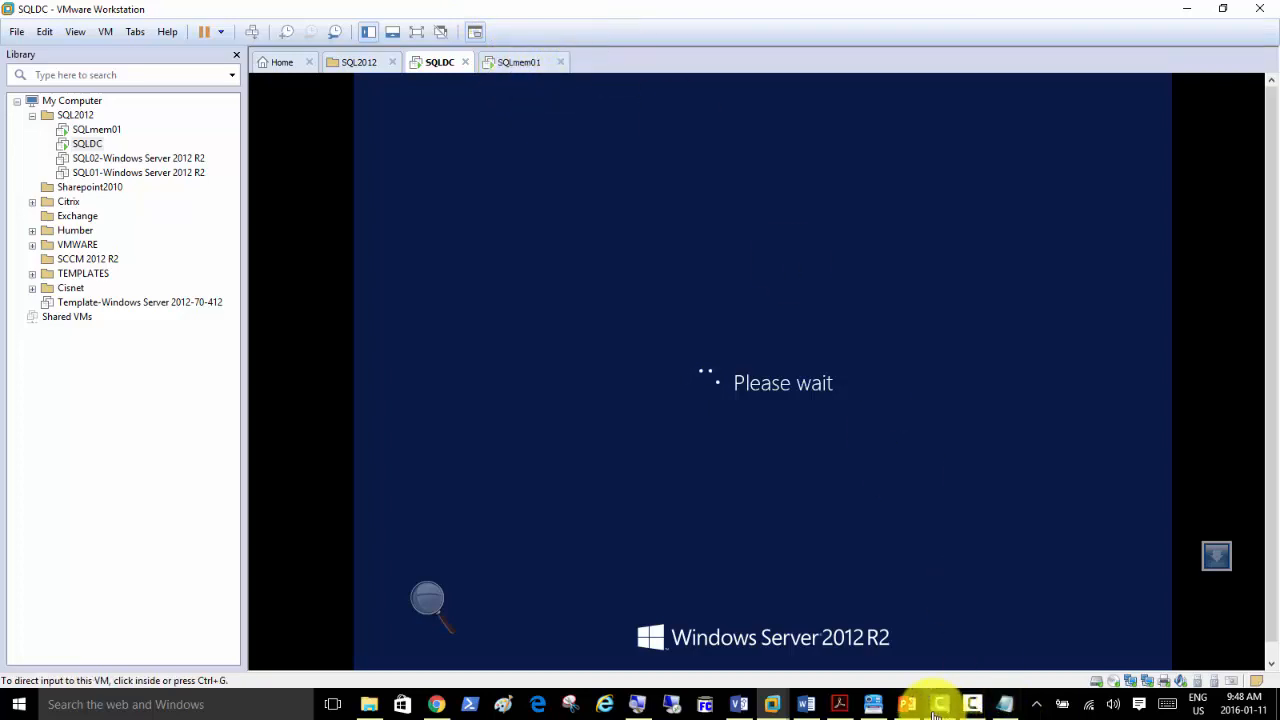
mouse_move(910, 712)
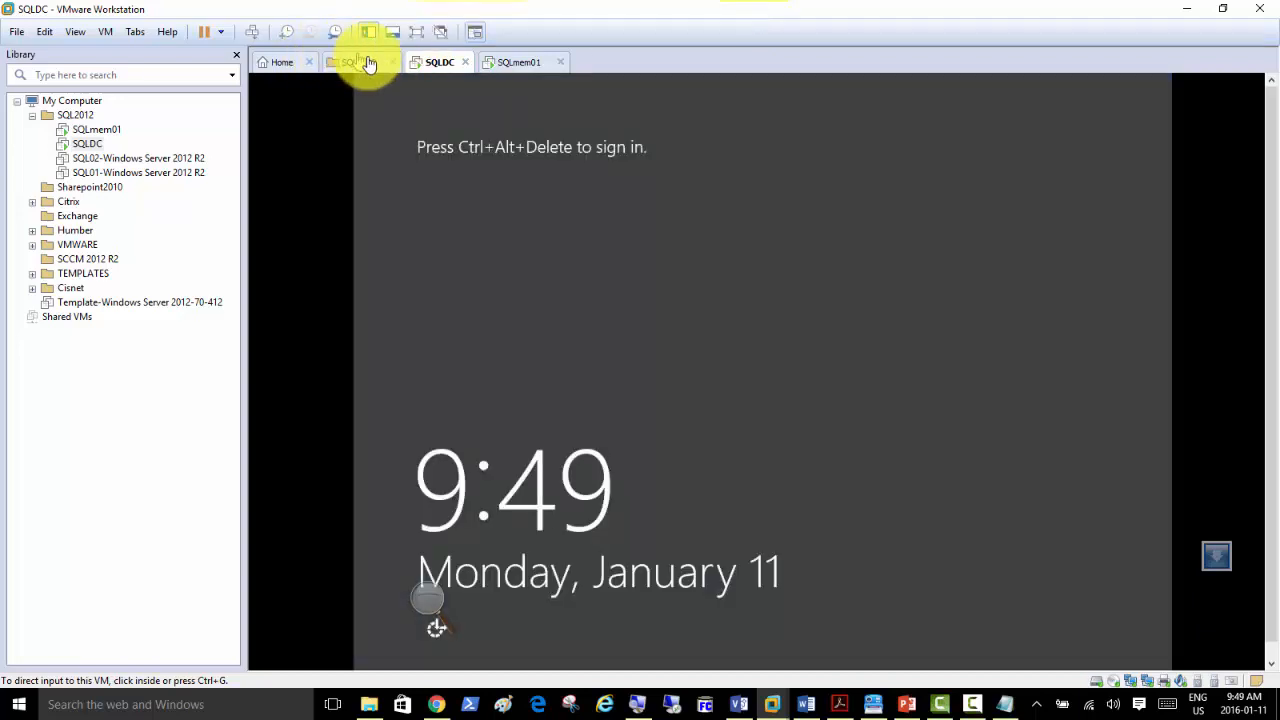
Sign in to SQLDC through Other user as 'administrator' with its password.
click(252, 33)
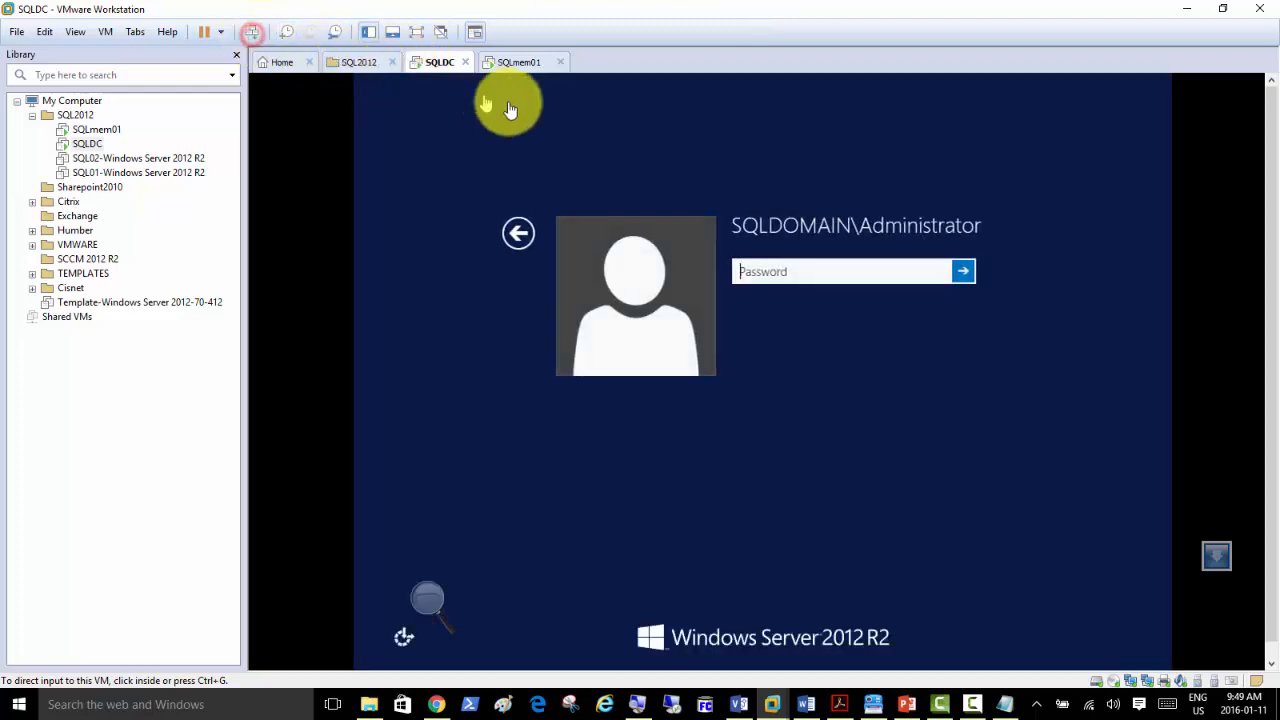
click(516, 236)
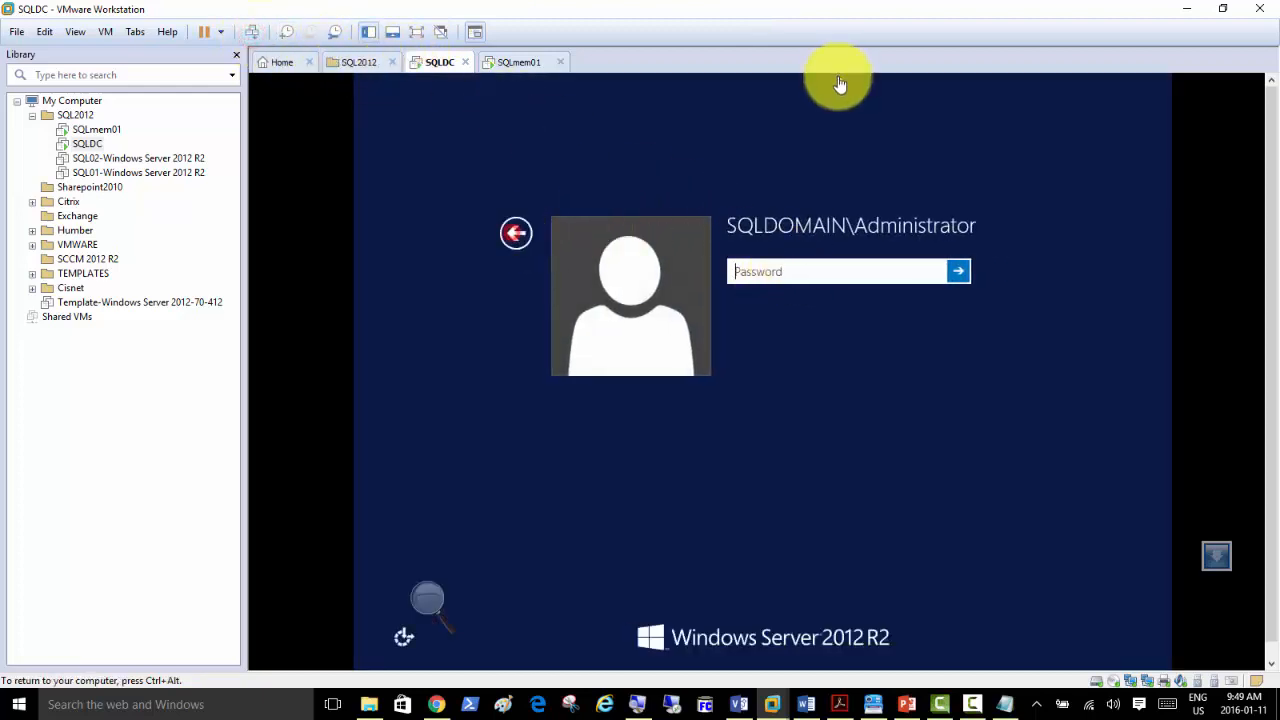
click(516, 236)
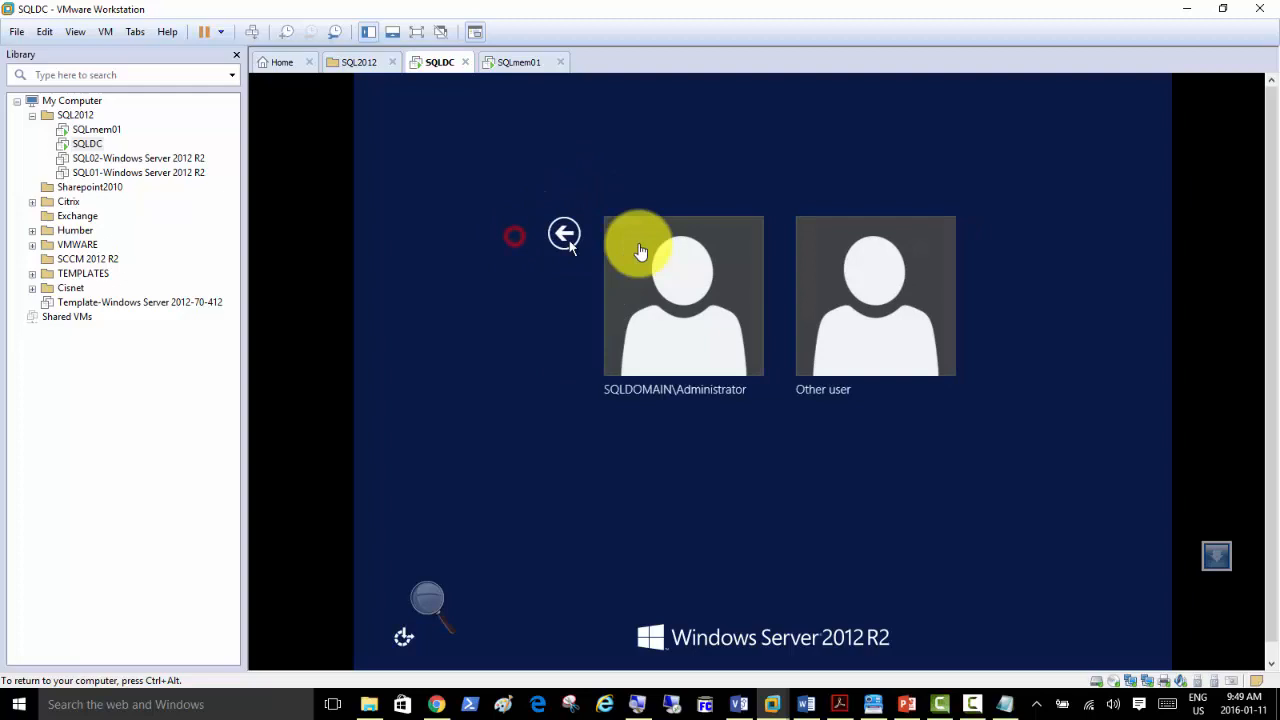
click(848, 298)
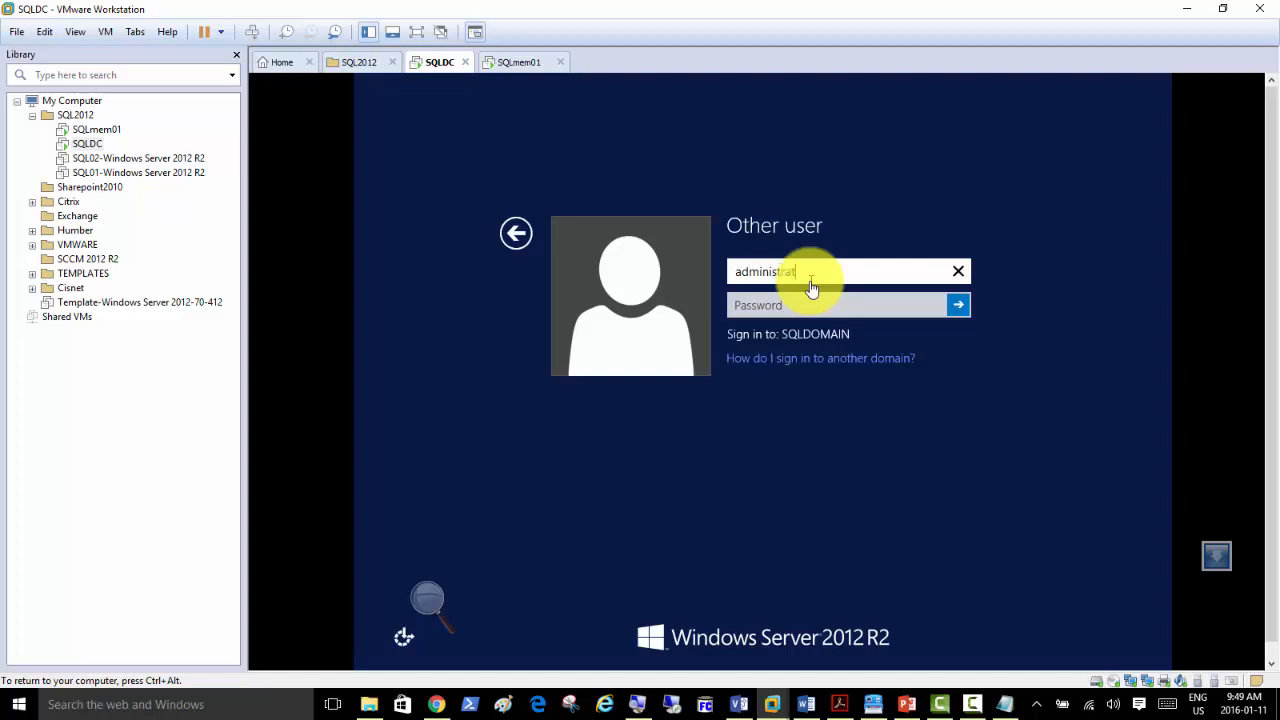
text(administrator)
key(Tab)
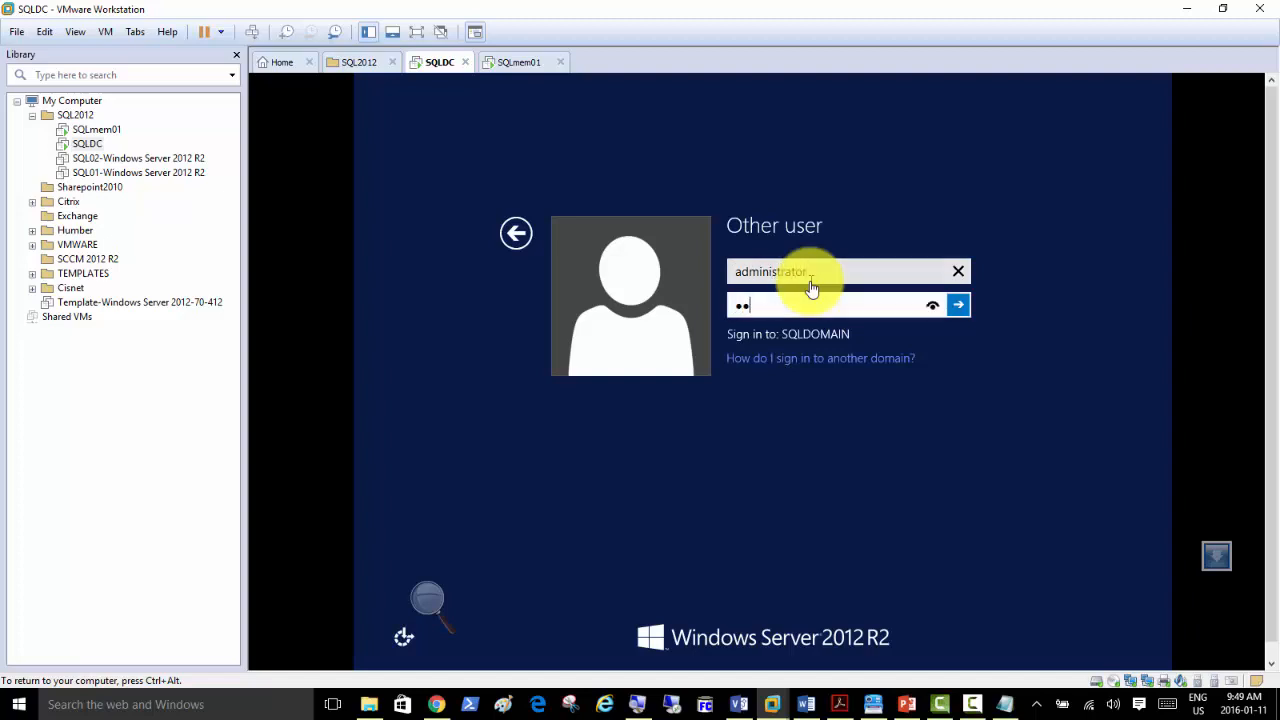
key(Return)
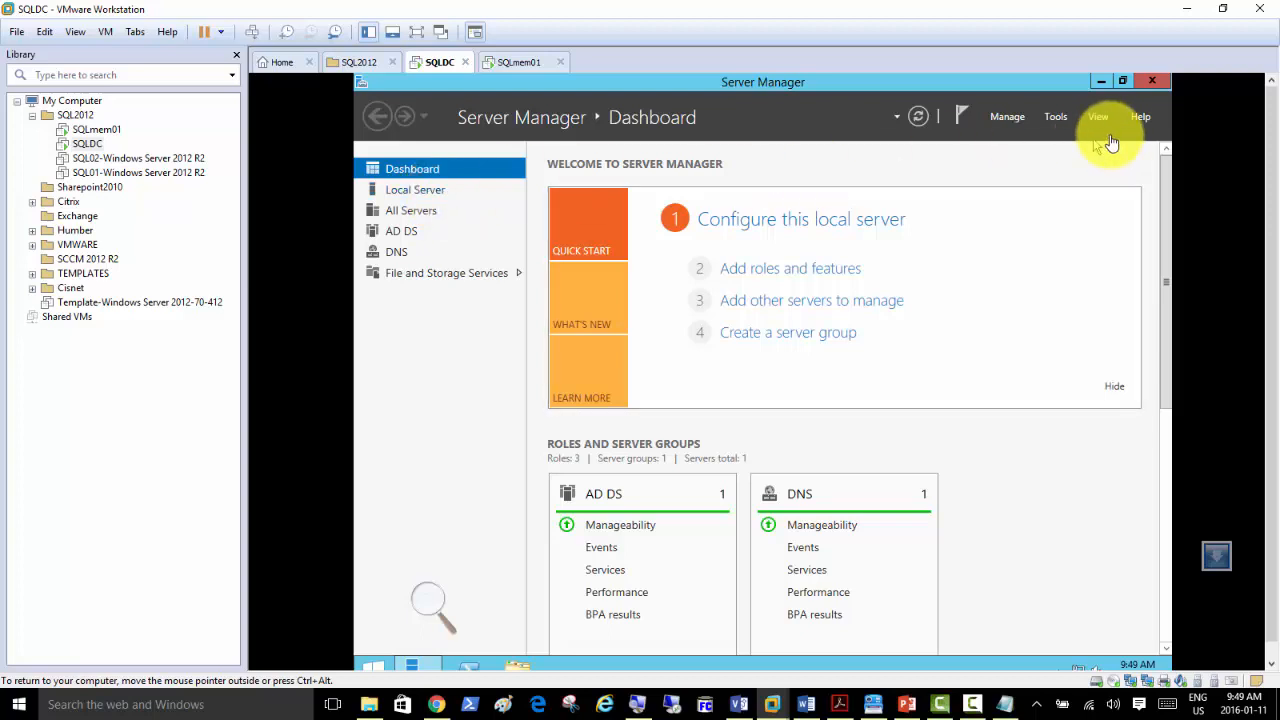
Open Active Directory Users and Computers and browse to SQLDomain.local's Users container.
click(1056, 117)
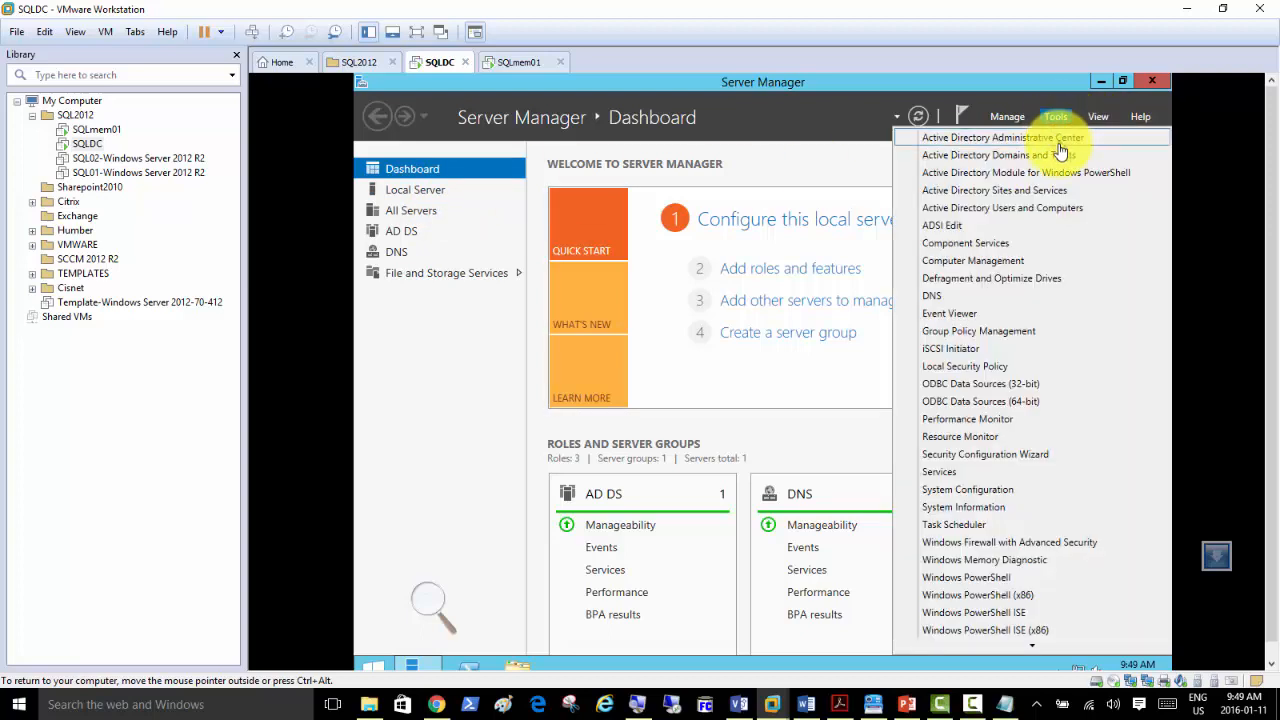
click(1007, 210)
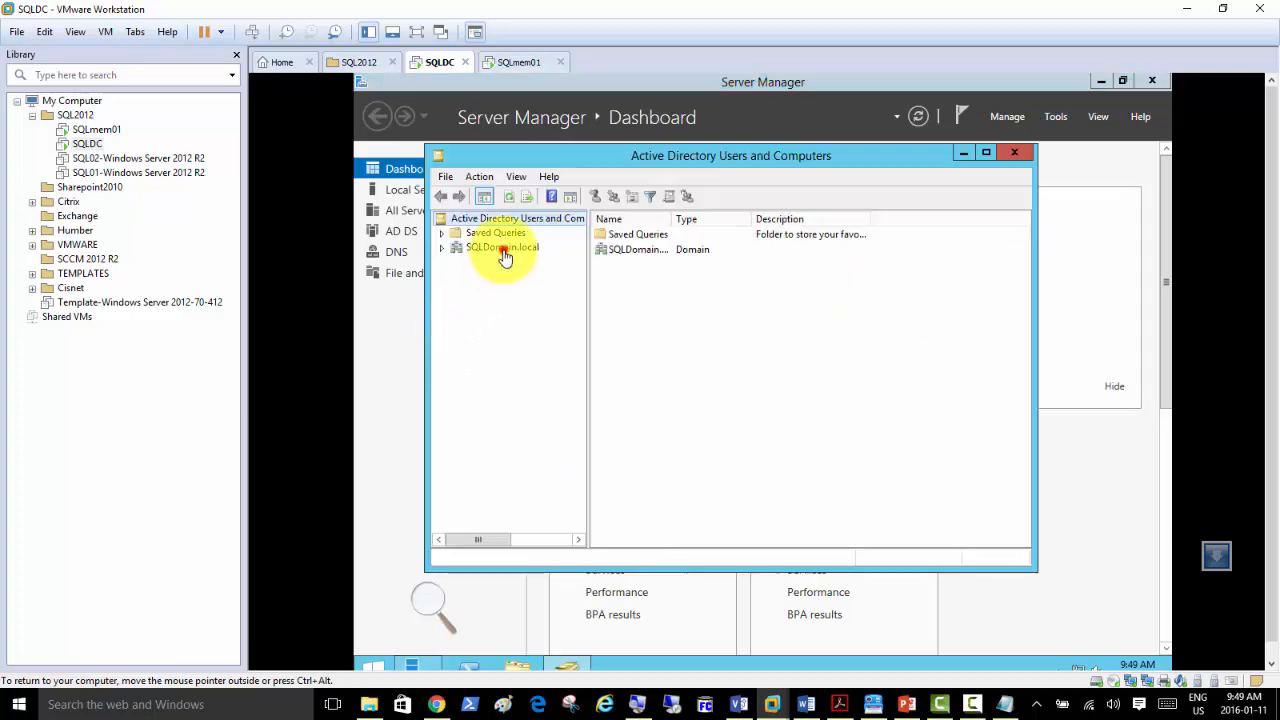
click(502, 250)
click(441, 247)
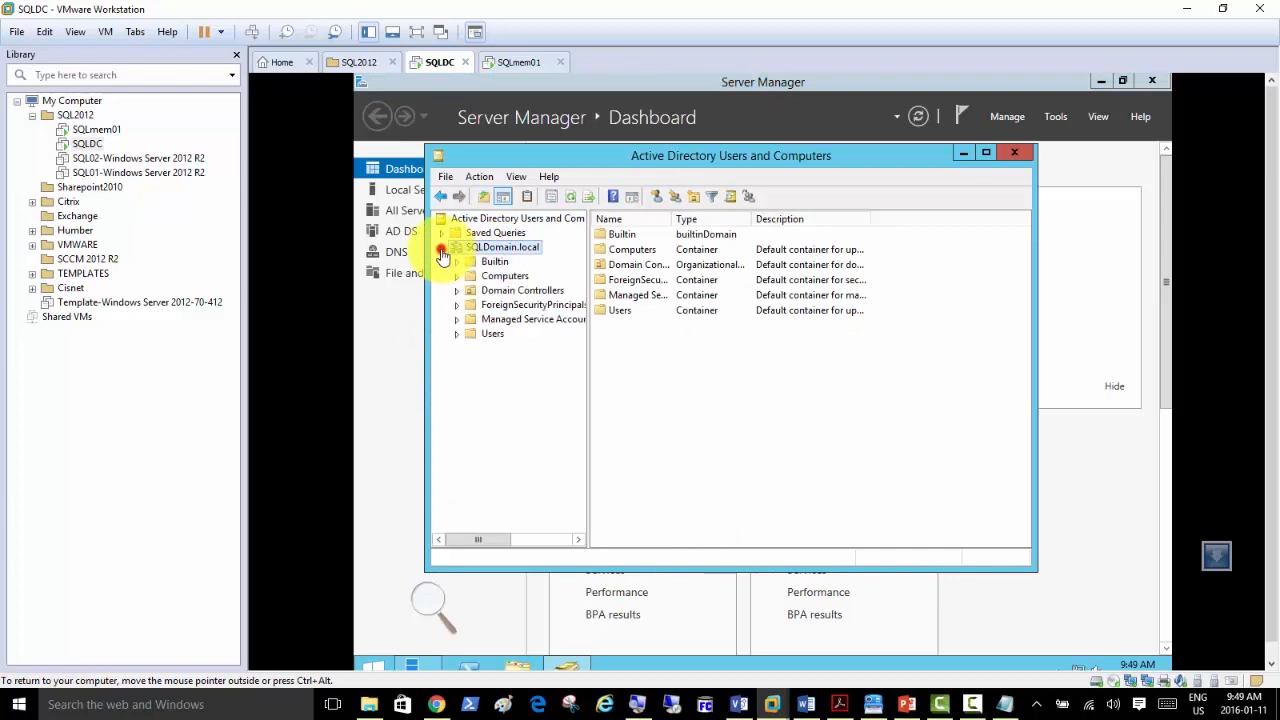
click(492, 334)
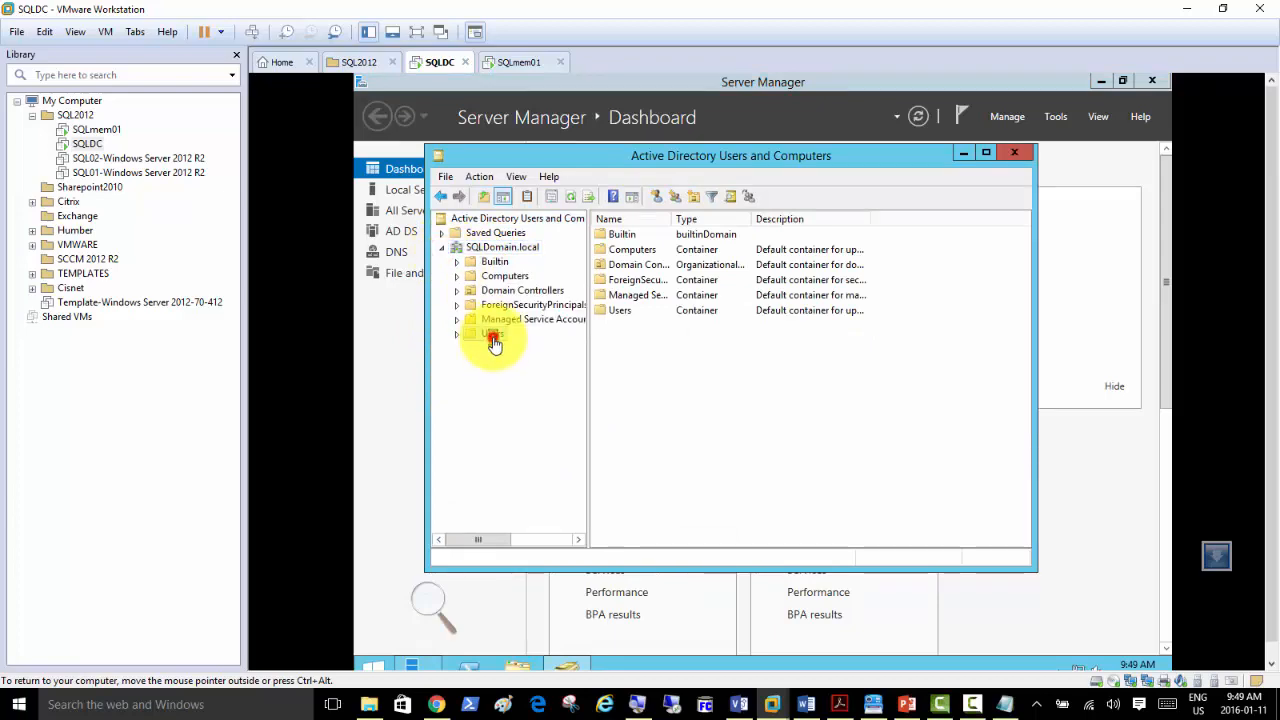
double_click(672, 158)
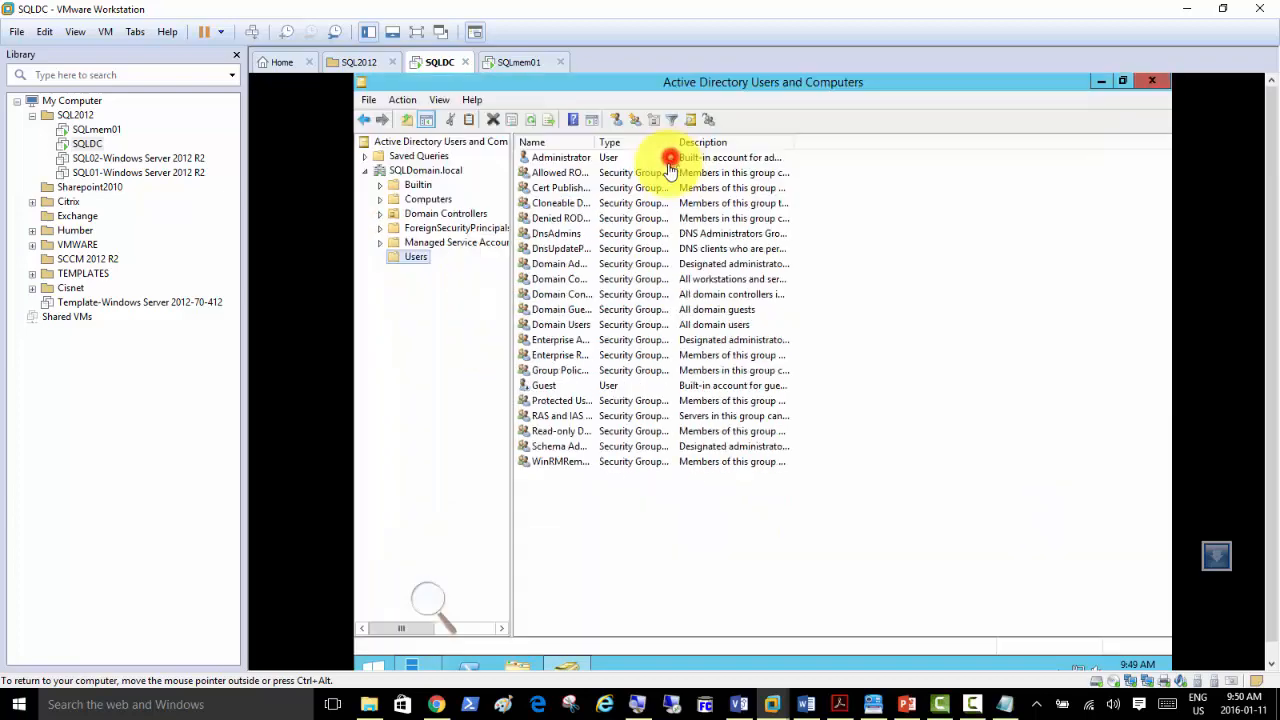
double_click(597, 145)
click(600, 158)
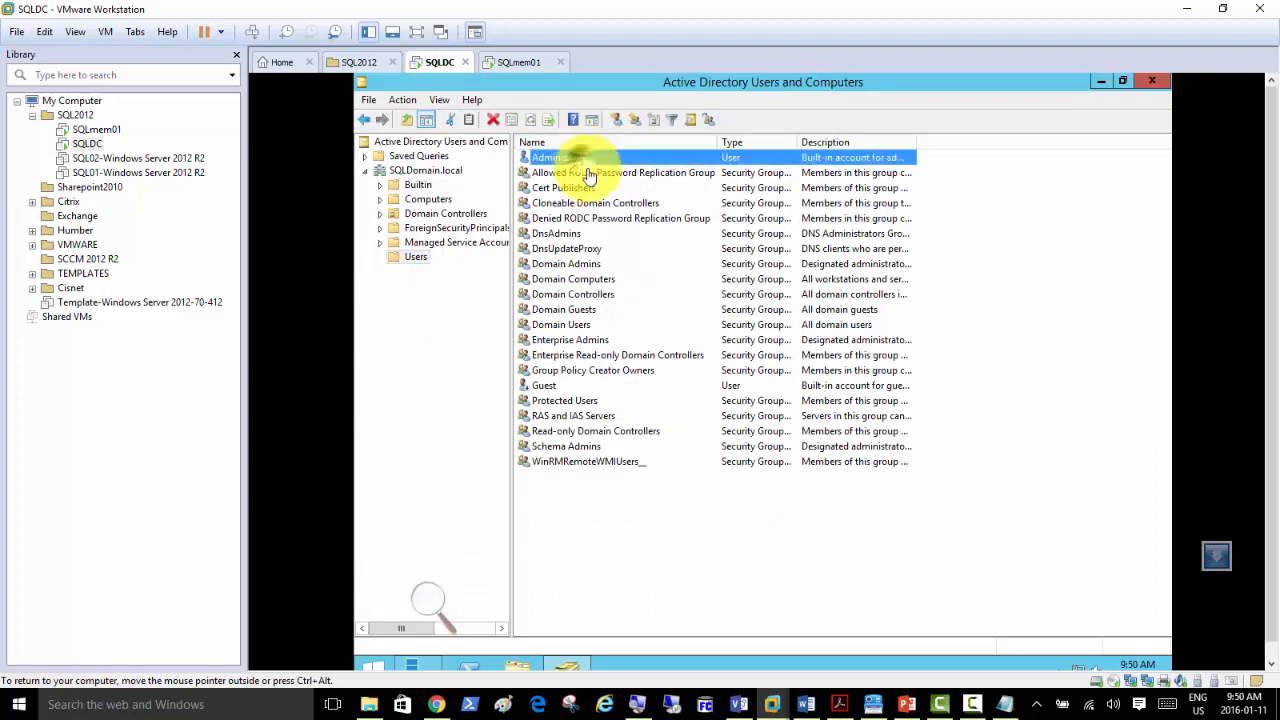
Copy the Administrator account into a new user with logon name SQLAdmin and a password.
right_click(603, 160)
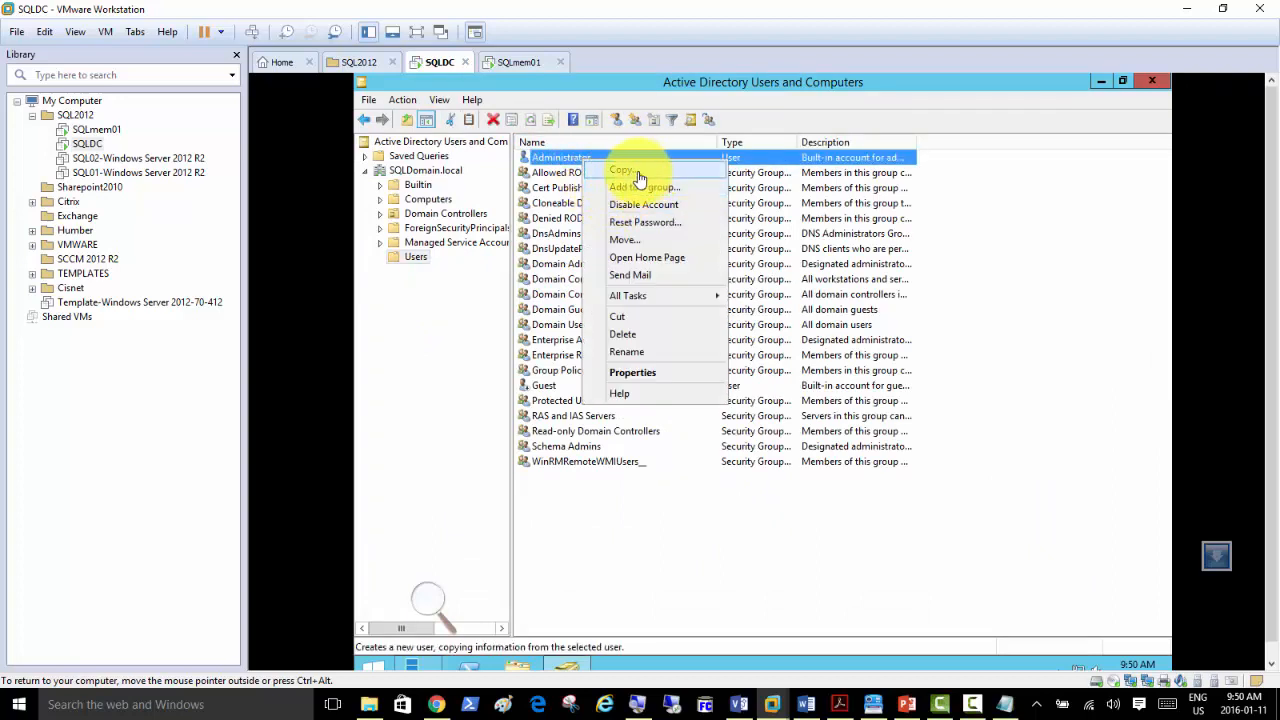
click(640, 177)
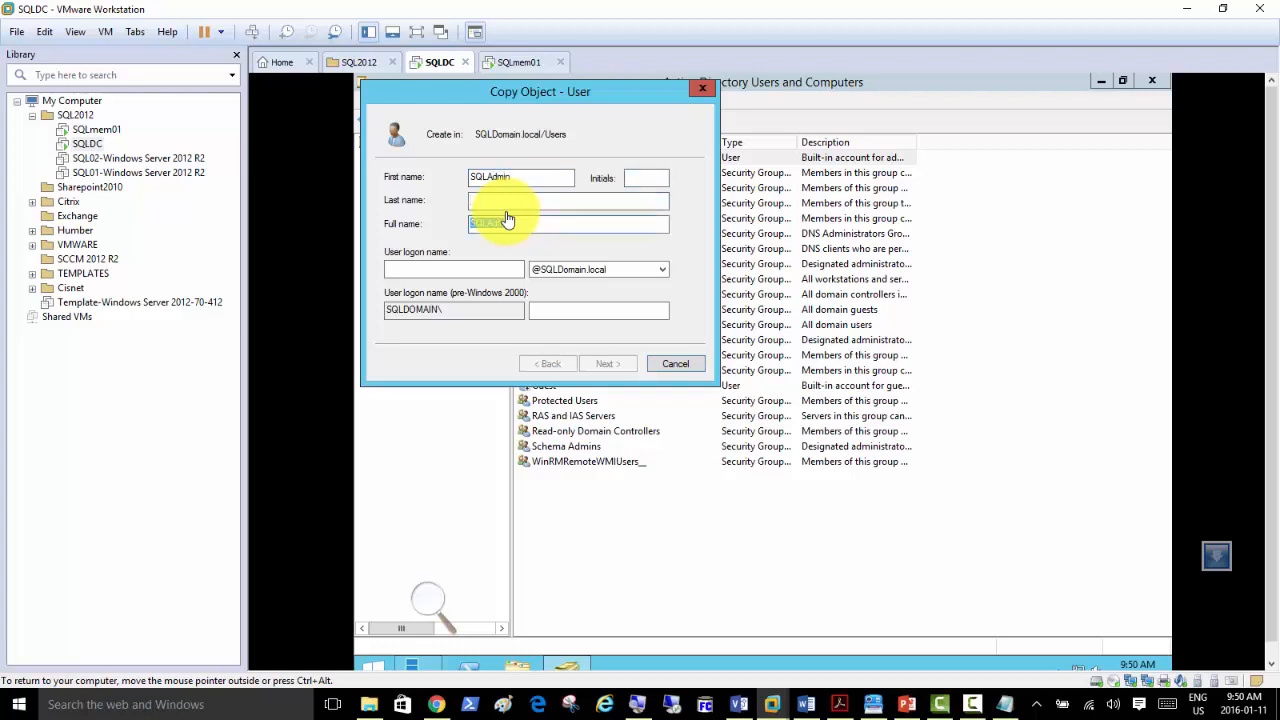
key(Tab)
text(SQLAdmin)
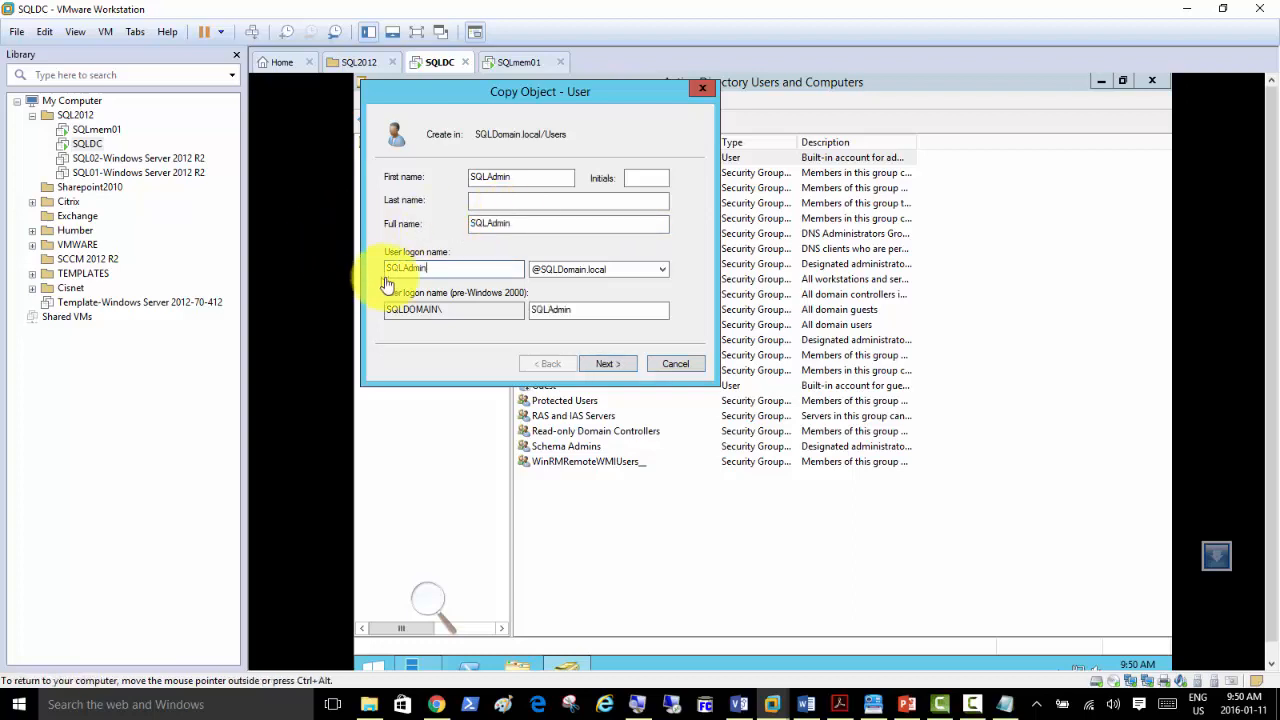
click(612, 368)
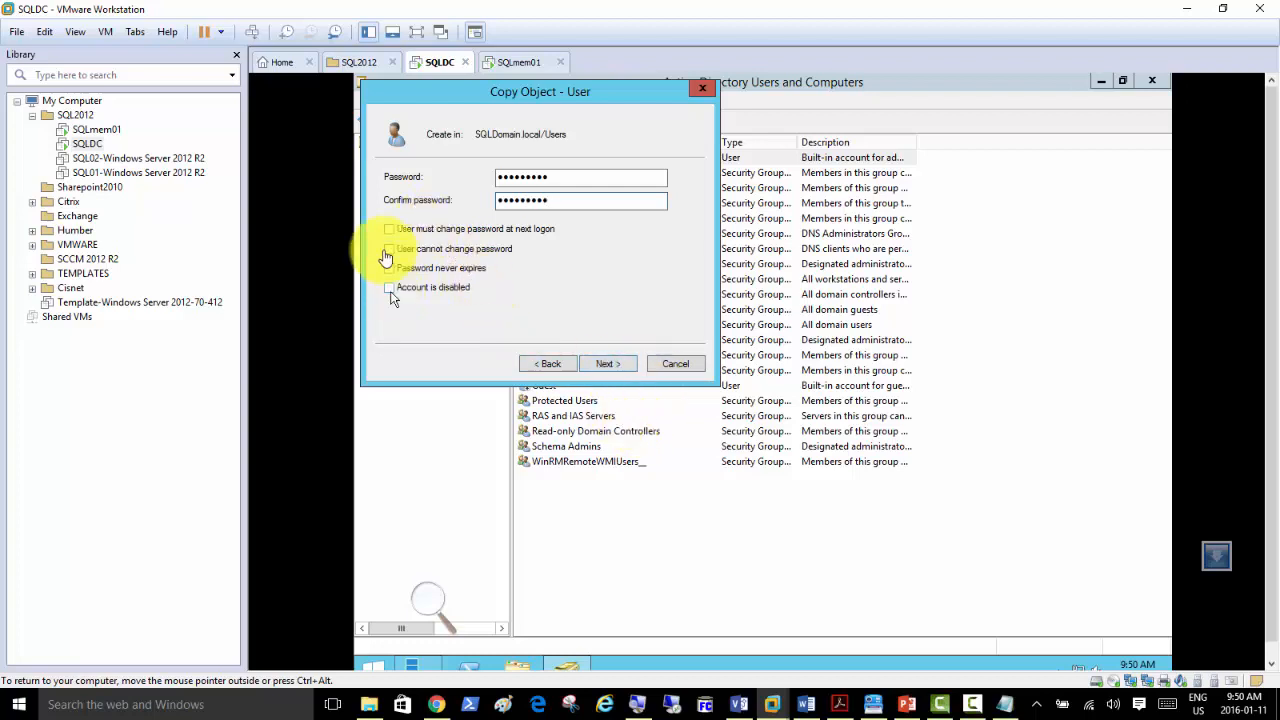
click(602, 365)
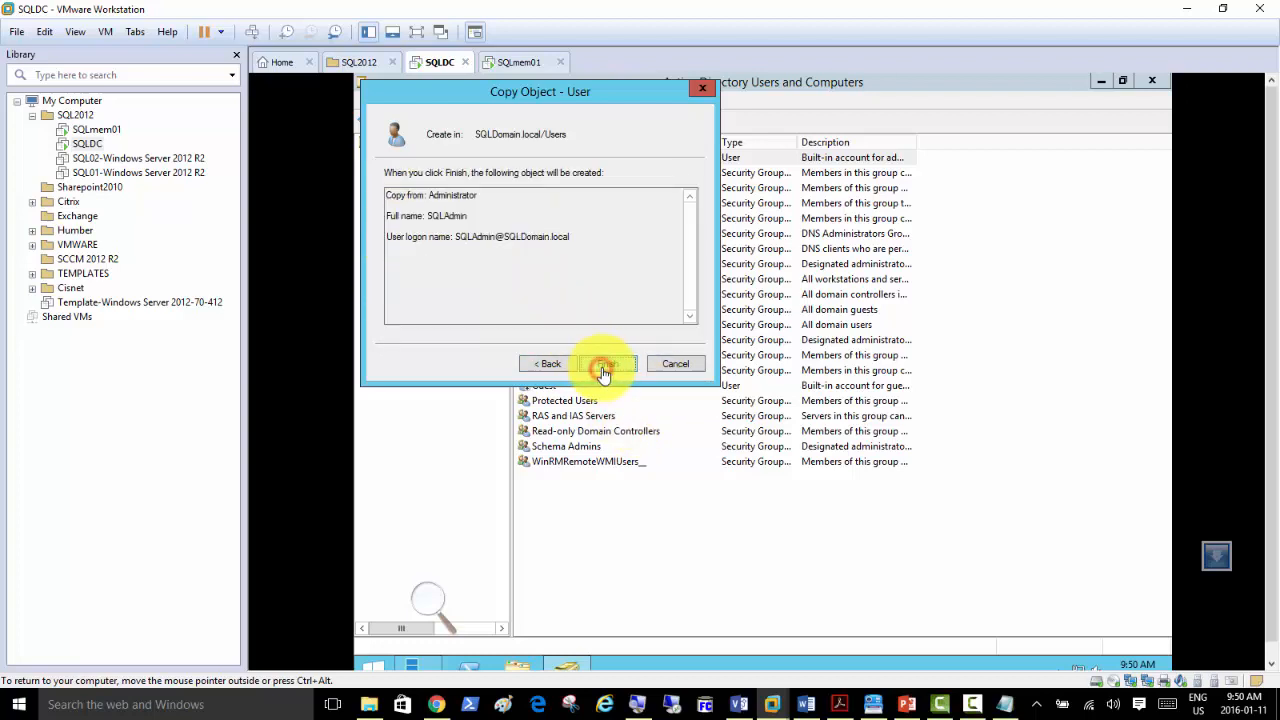
click(602, 366)
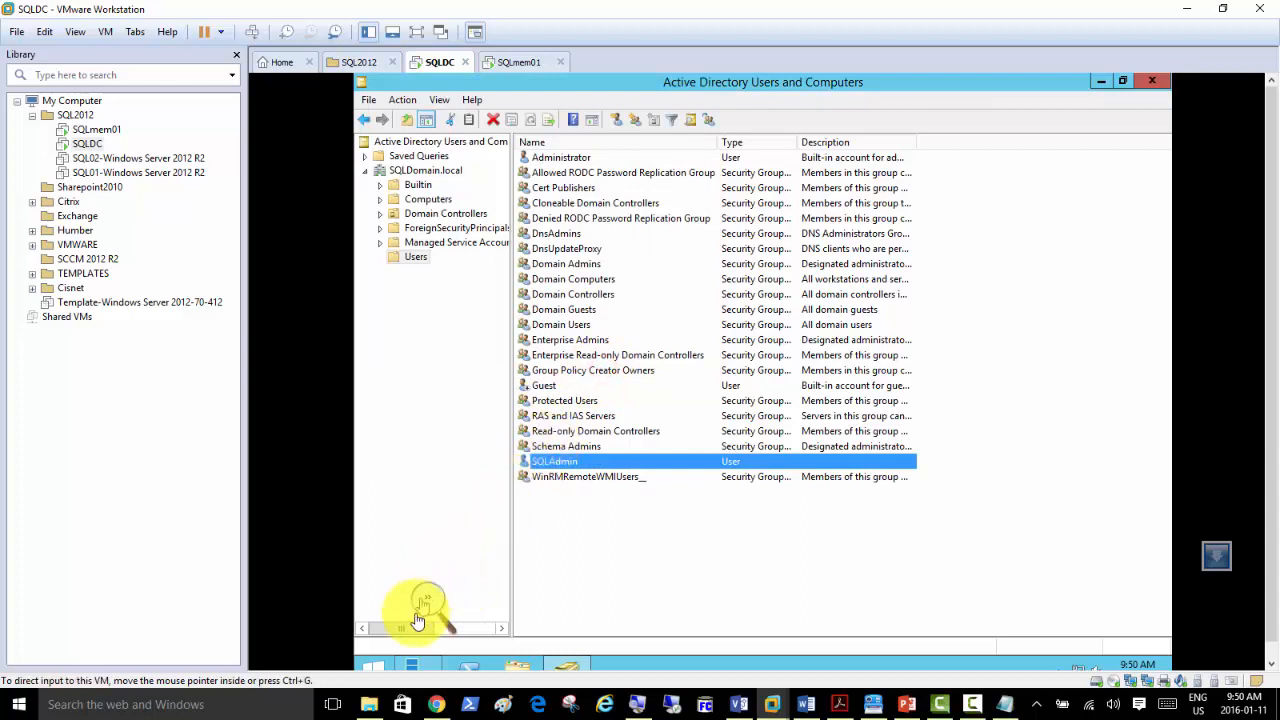
Sign out of the administrator session and sign back in as sqladmin.
click(381, 673)
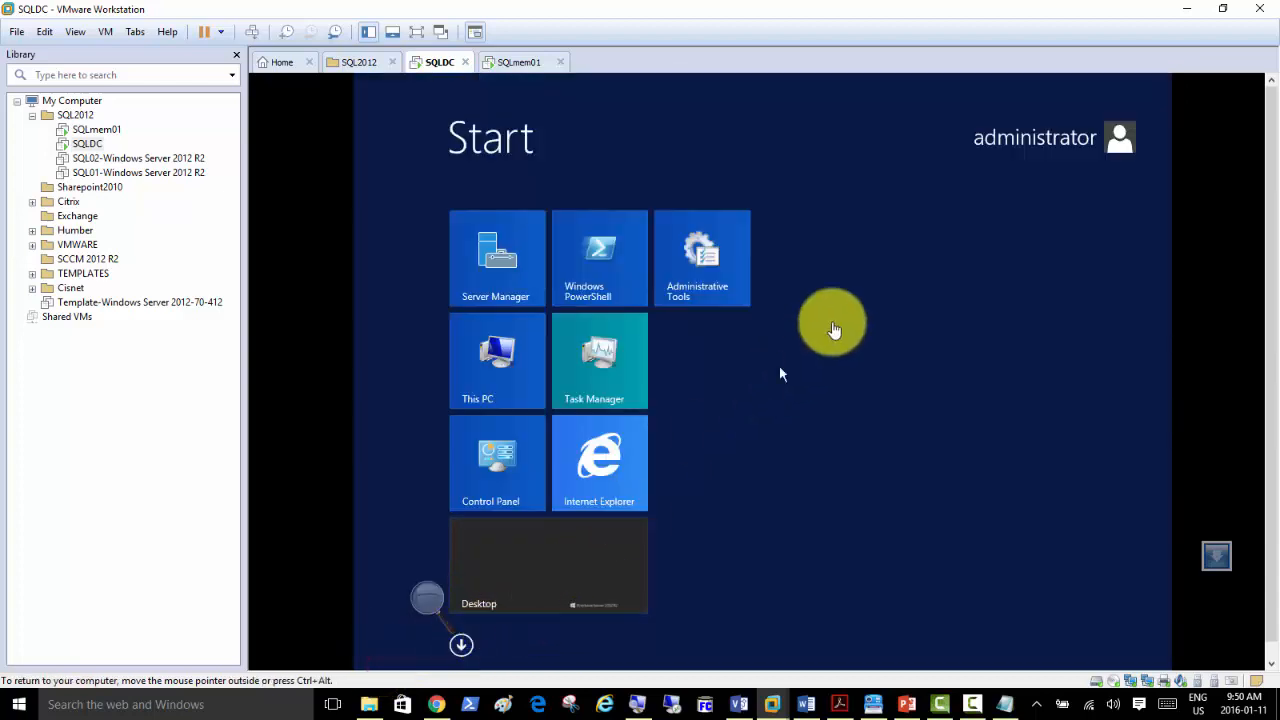
click(1118, 142)
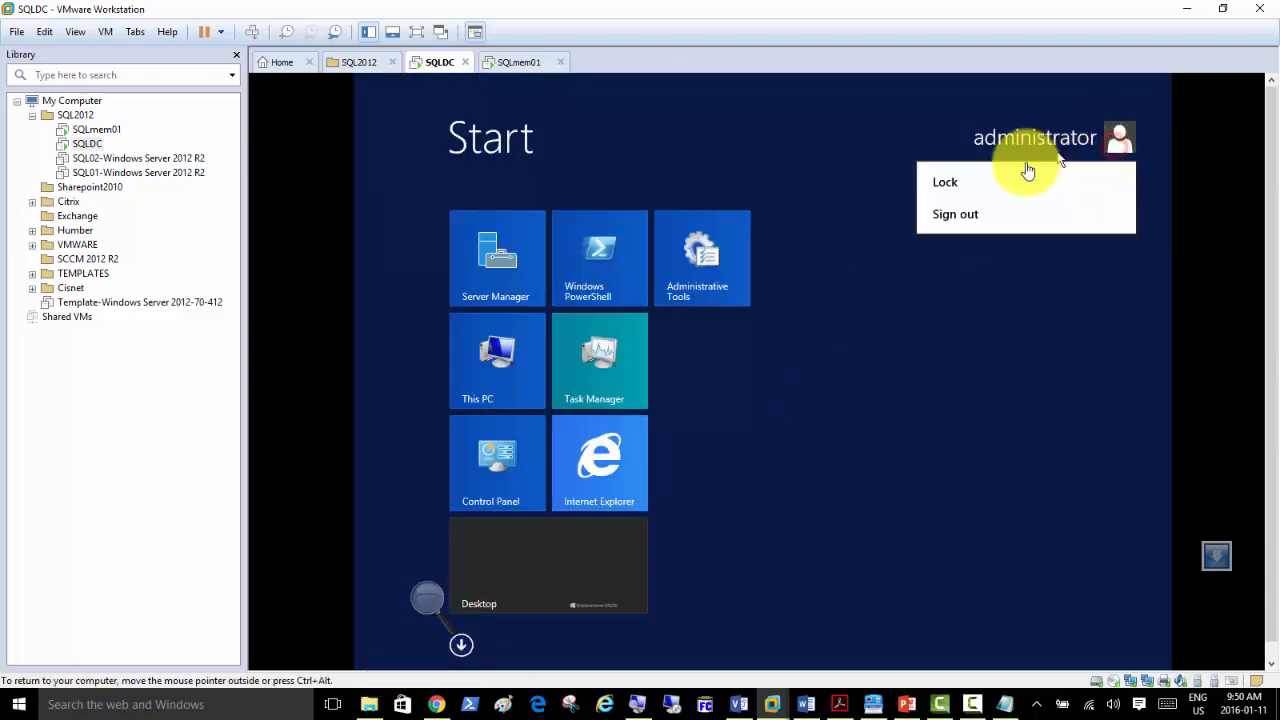
click(979, 214)
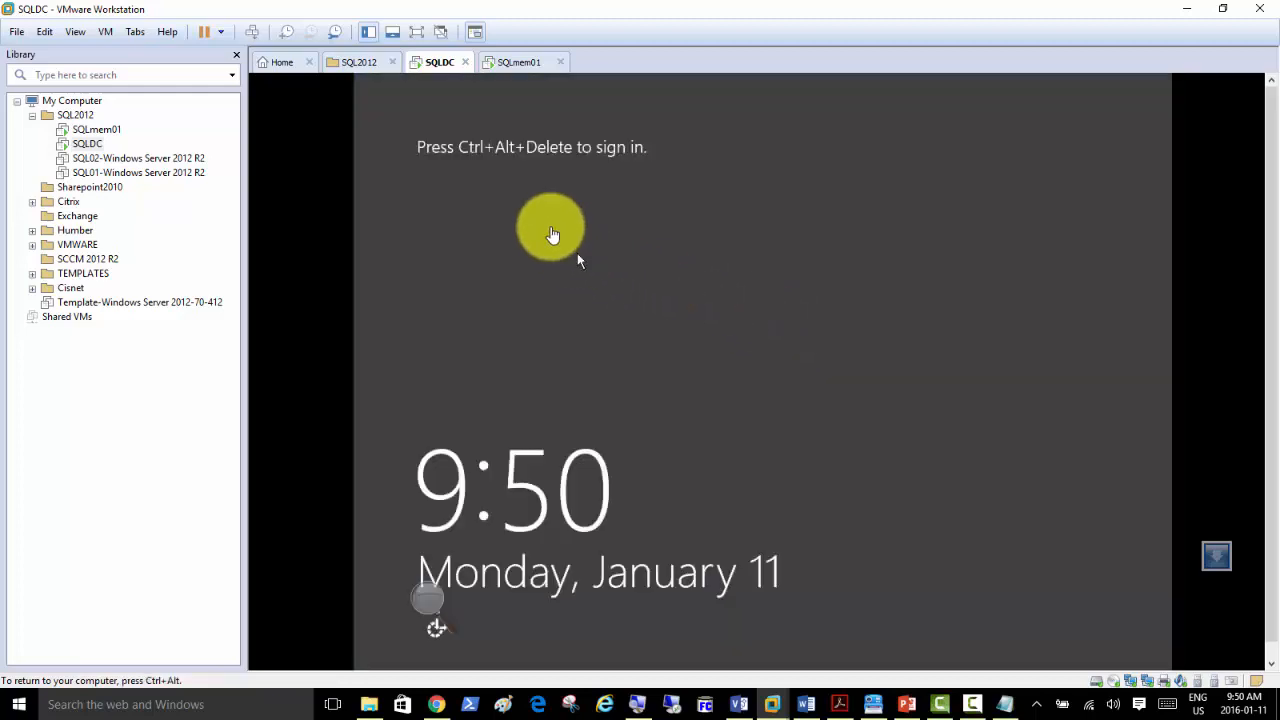
click(252, 33)
click(837, 291)
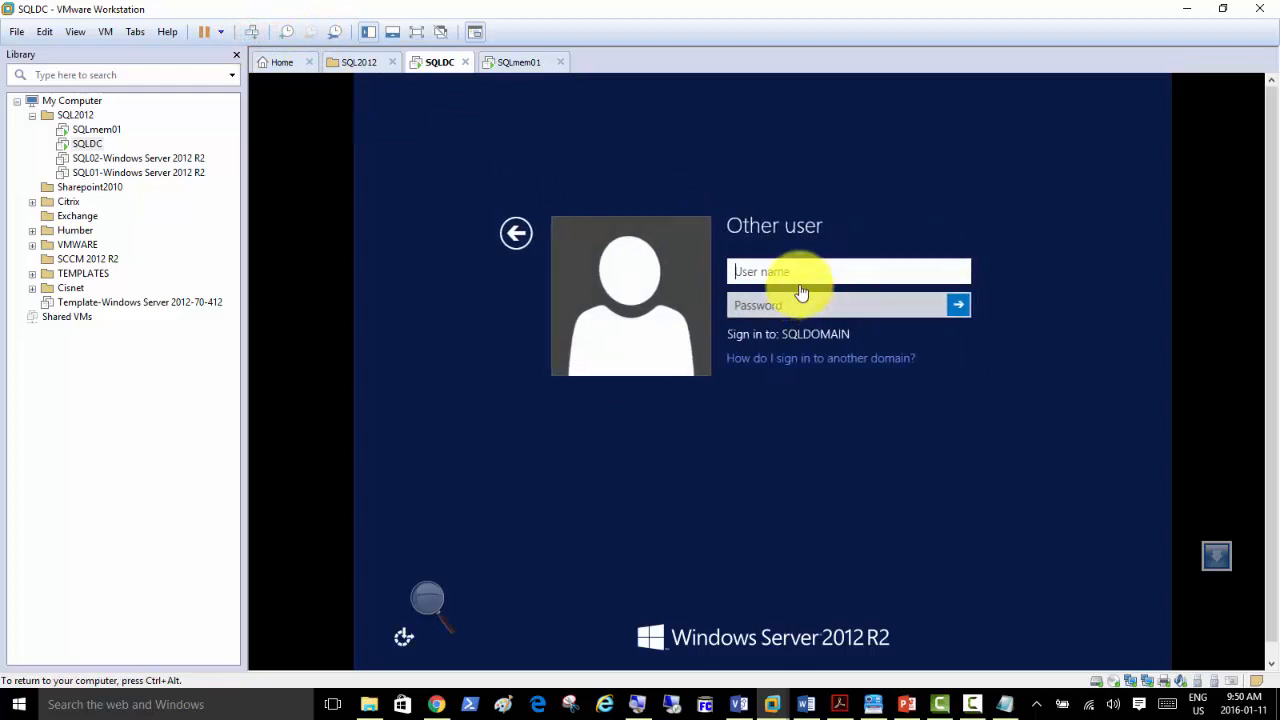
text(sqladmin)
key(Tab)
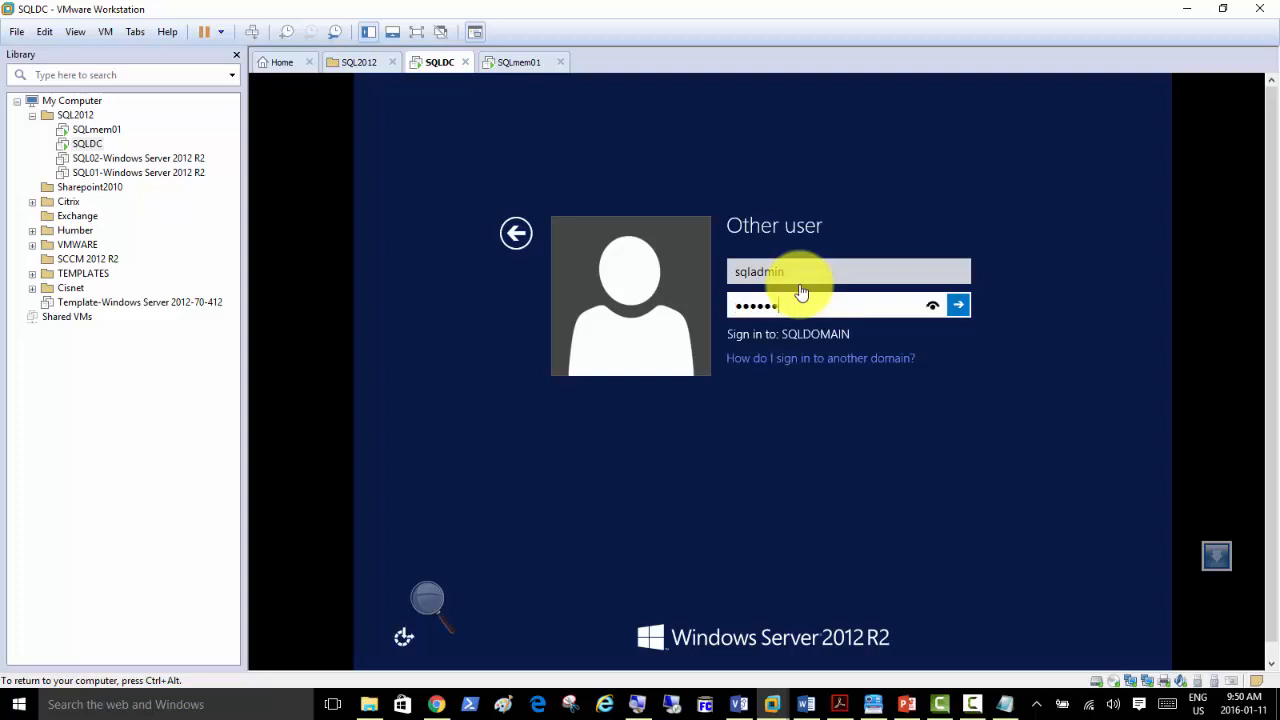
key(Return)
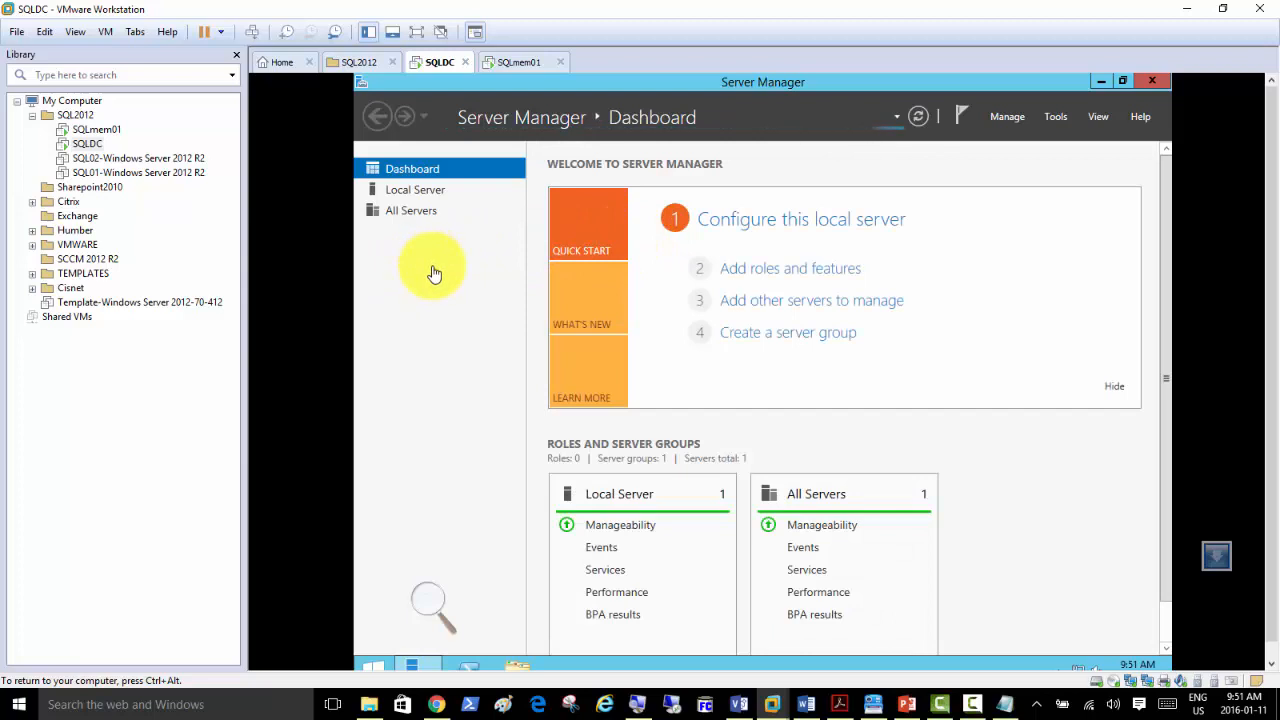
Launch the Active Directory Administrative Center and dismiss the mail notification.
click(1060, 123)
click(990, 141)
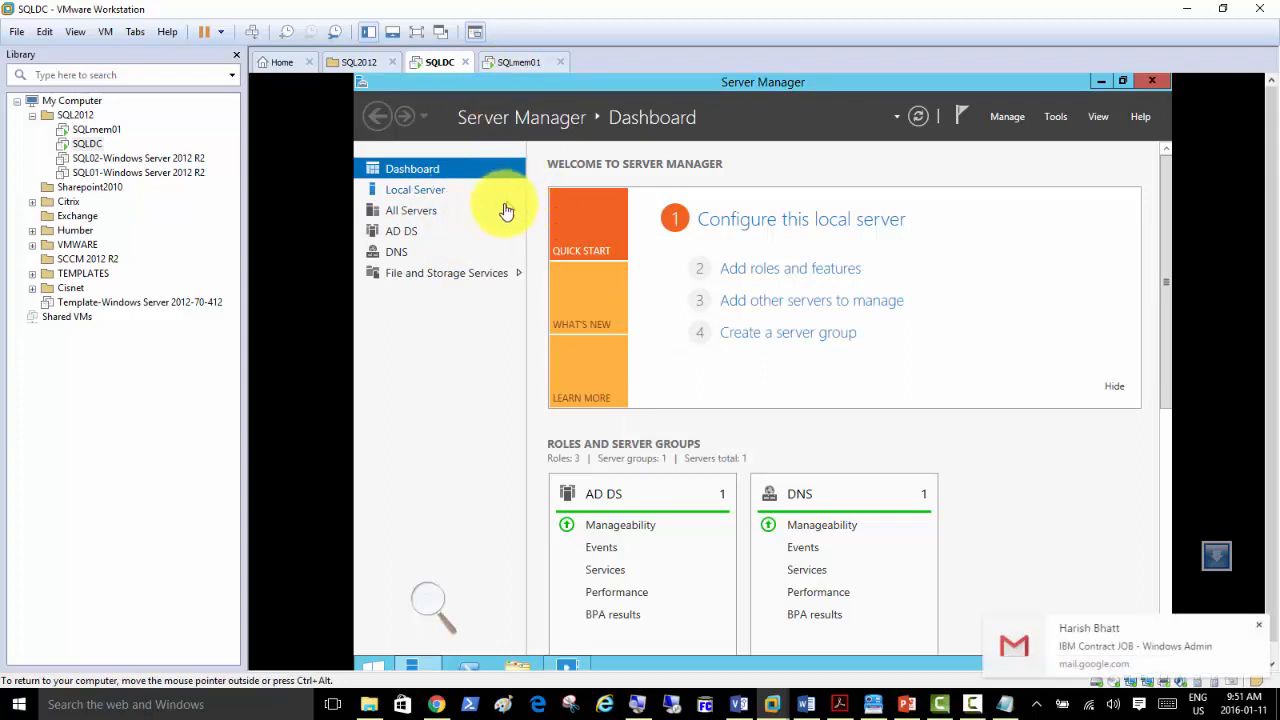
click(1258, 625)
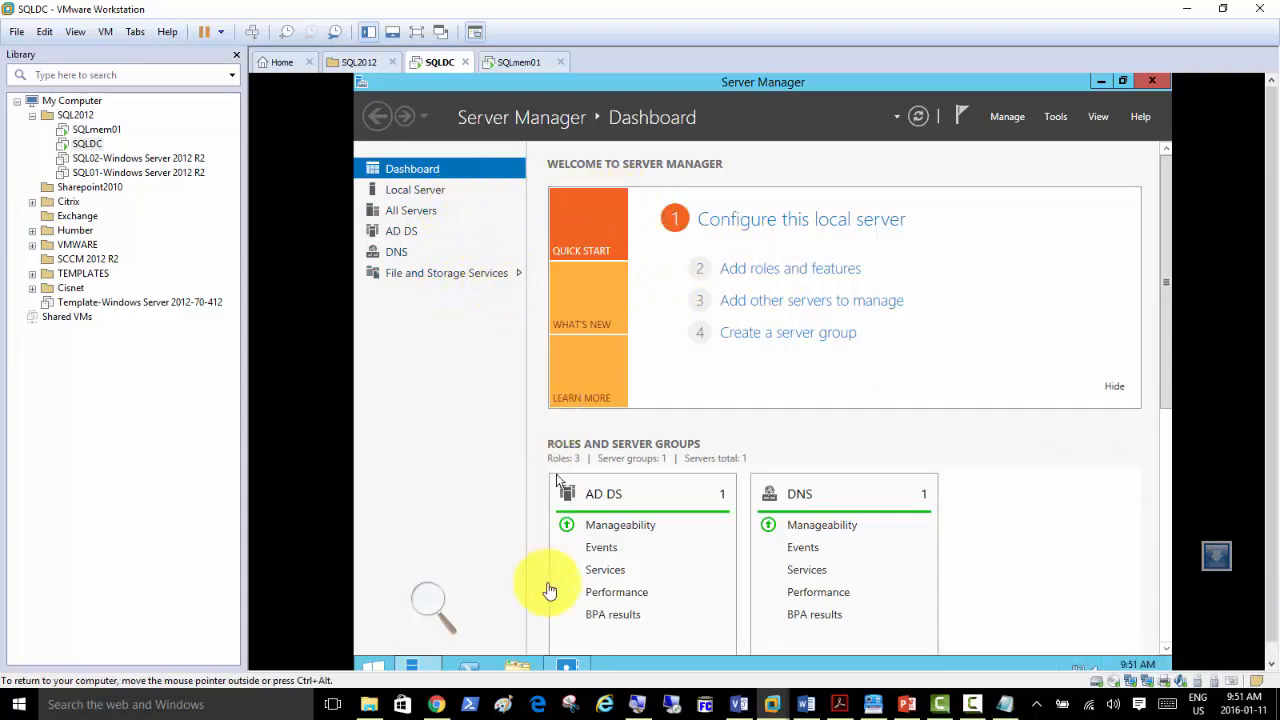
Close the Administrative Center and open SQLDomain.local's Users container in Active Directory Users and Computers.
click(567, 670)
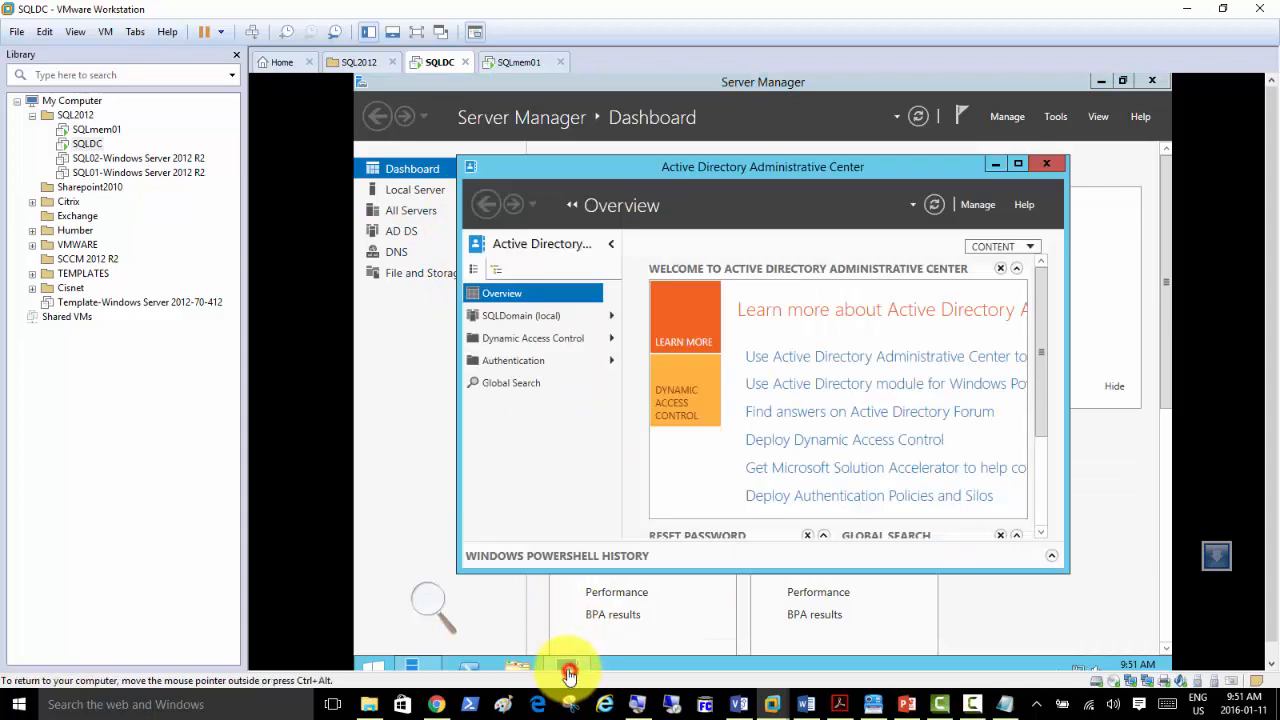
click(1049, 163)
click(1057, 118)
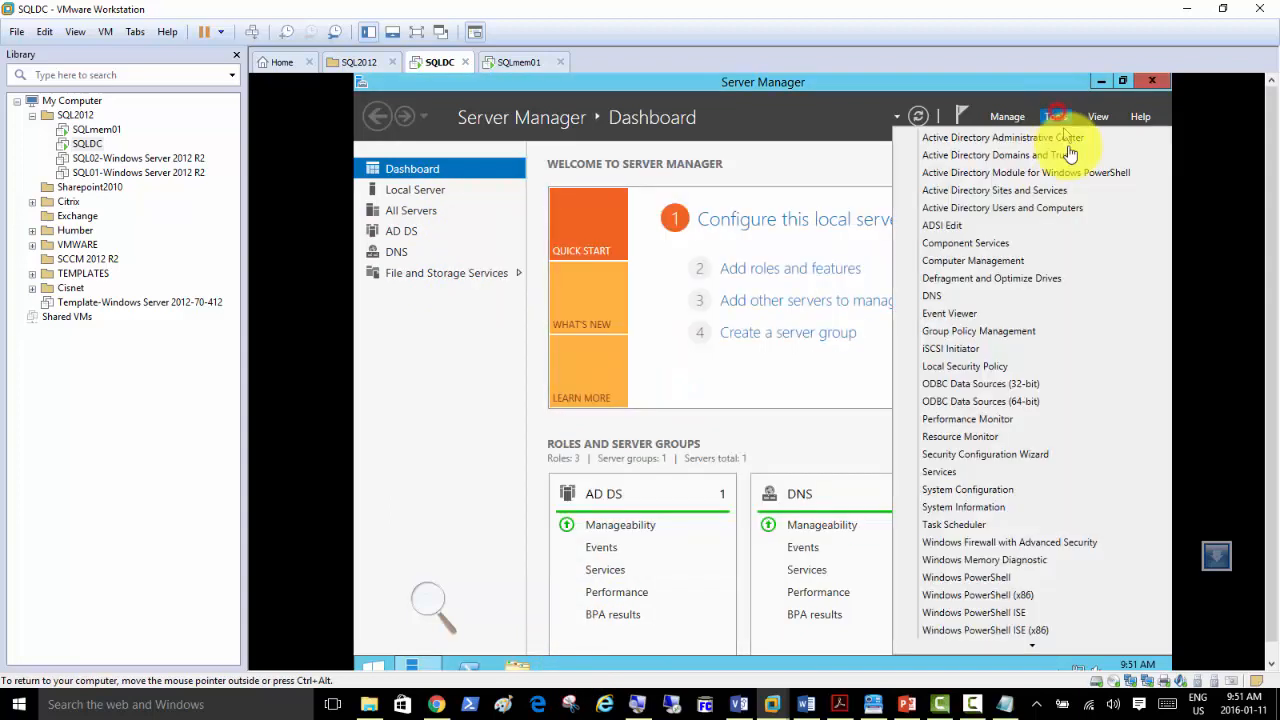
click(1055, 208)
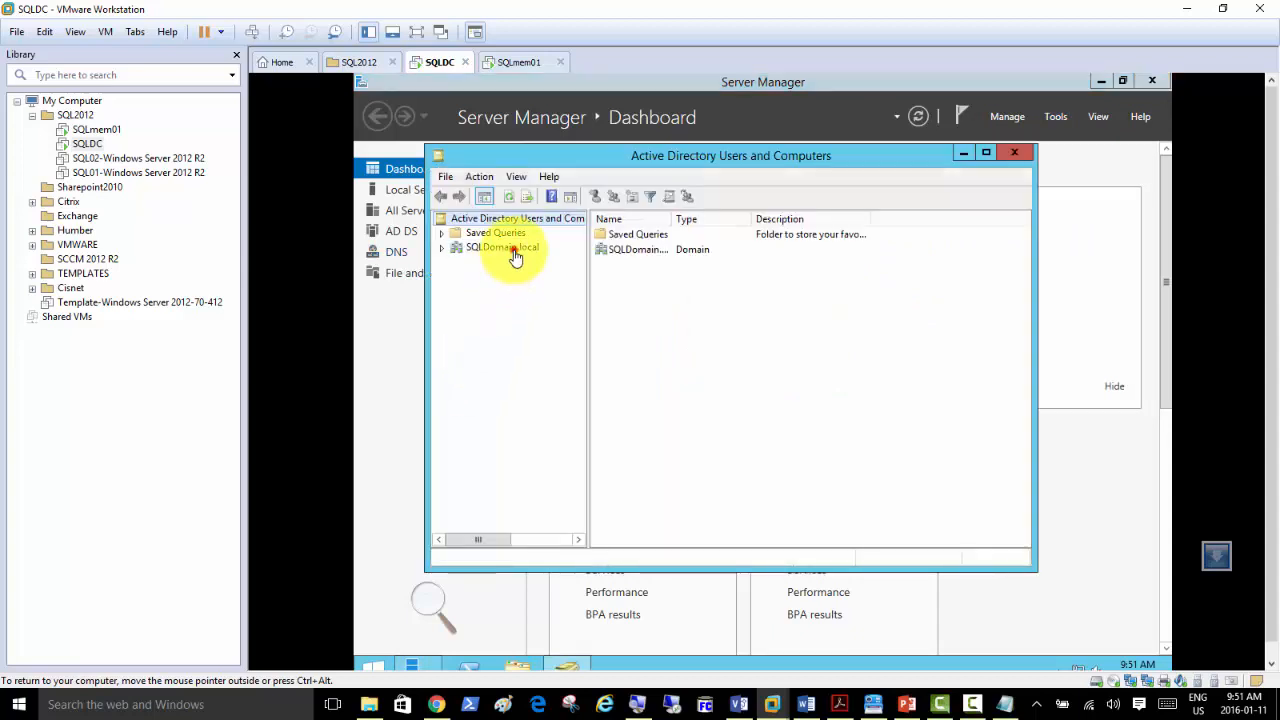
click(513, 250)
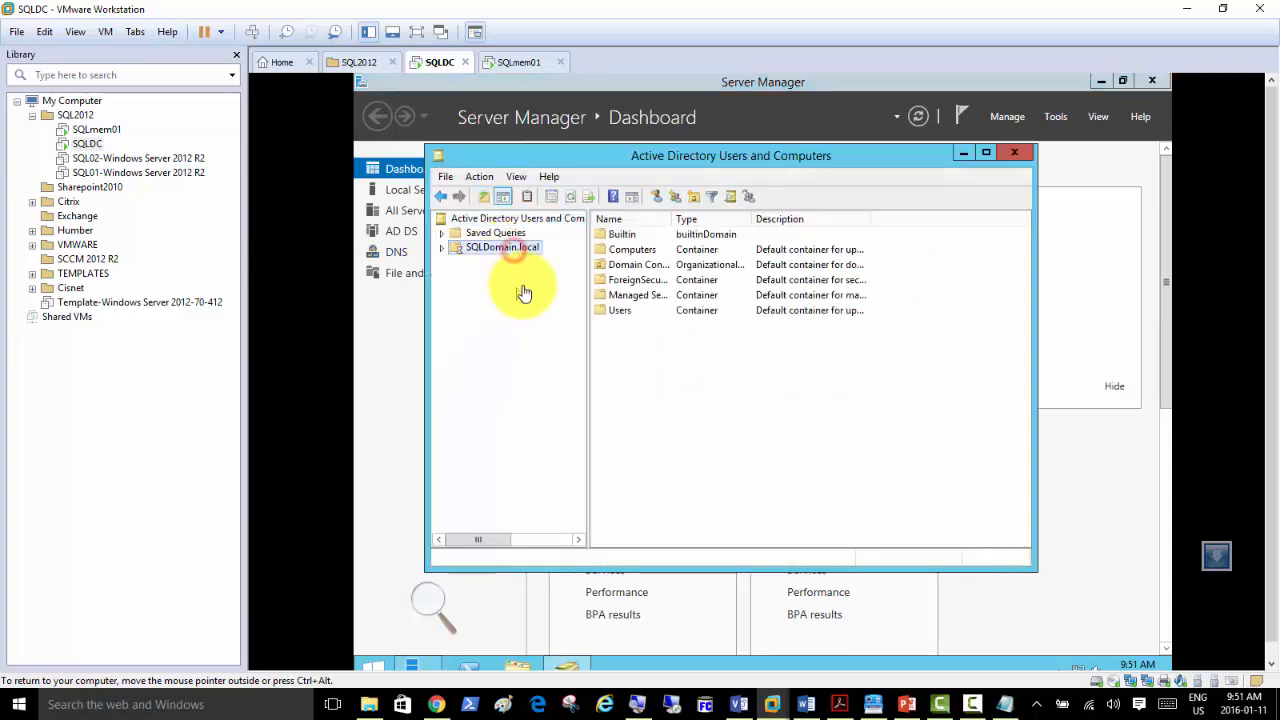
double_click(611, 312)
Disable the built-in Administrator account, confirm the notice, and close the console.
click(622, 237)
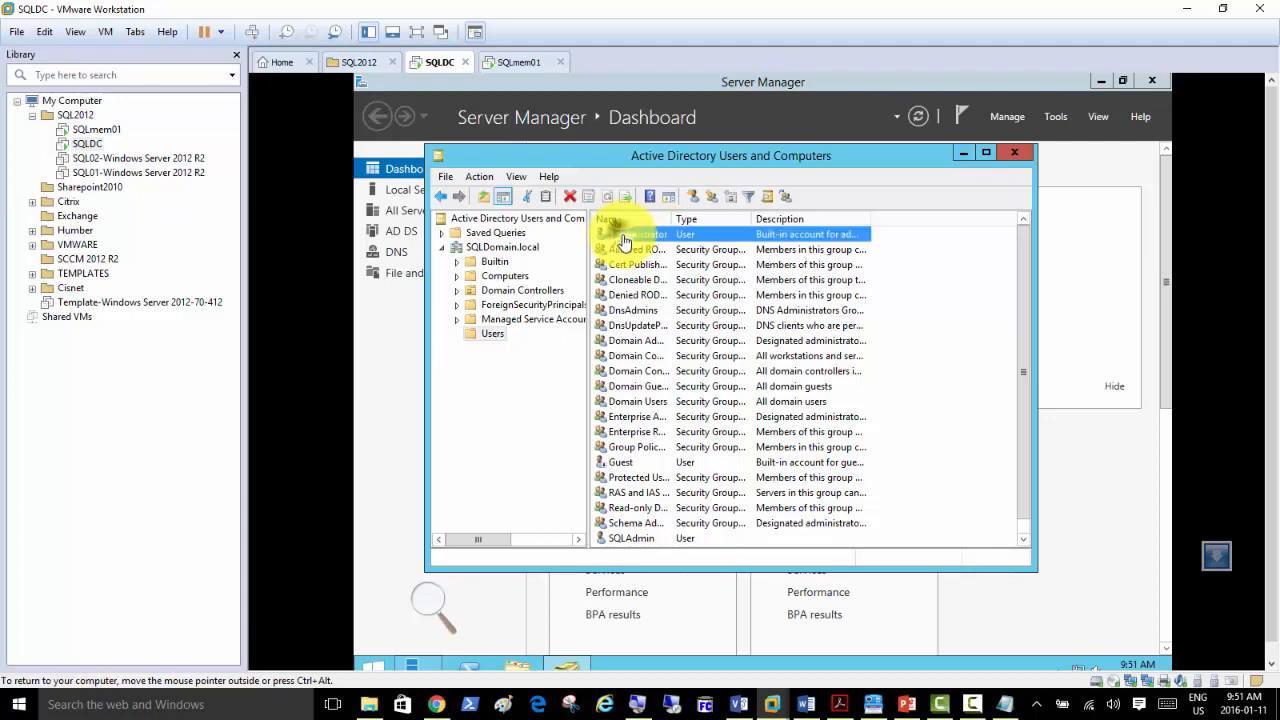
right_click(643, 237)
click(672, 284)
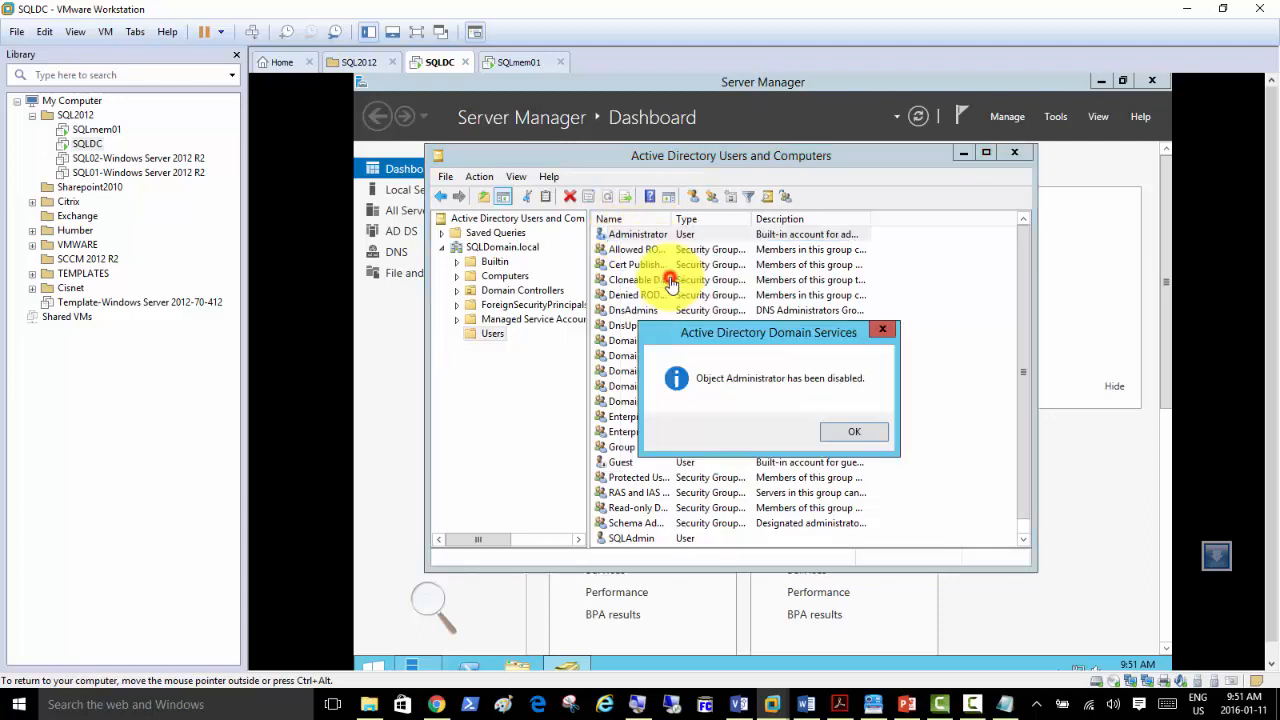
click(845, 433)
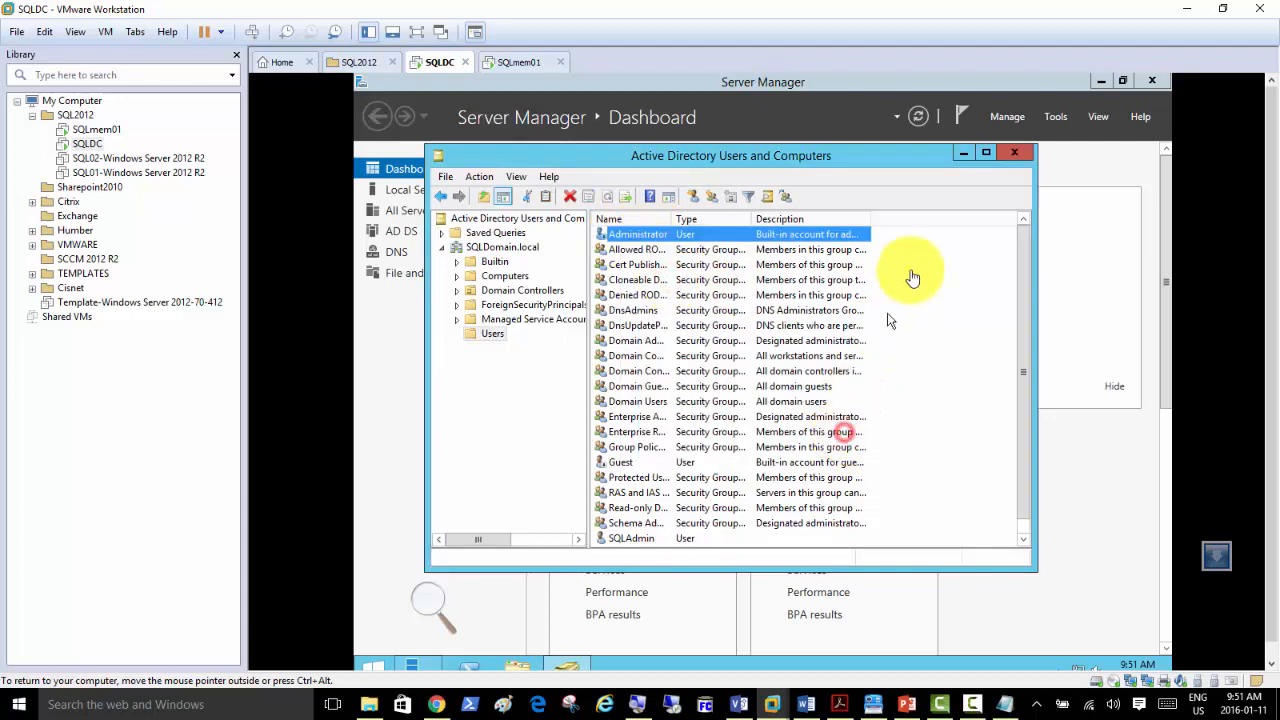
click(1019, 160)
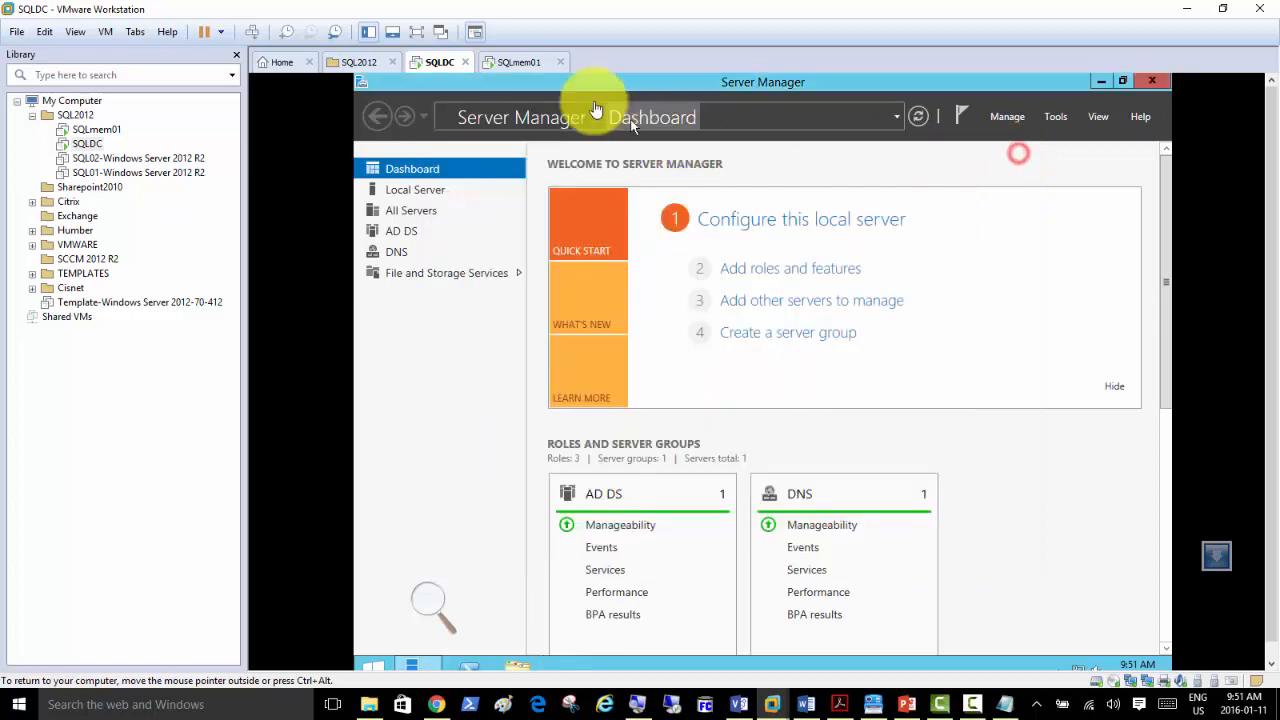
Switch to SQLmem01, sign in as Administrator, and show its Local Server properties.
click(522, 62)
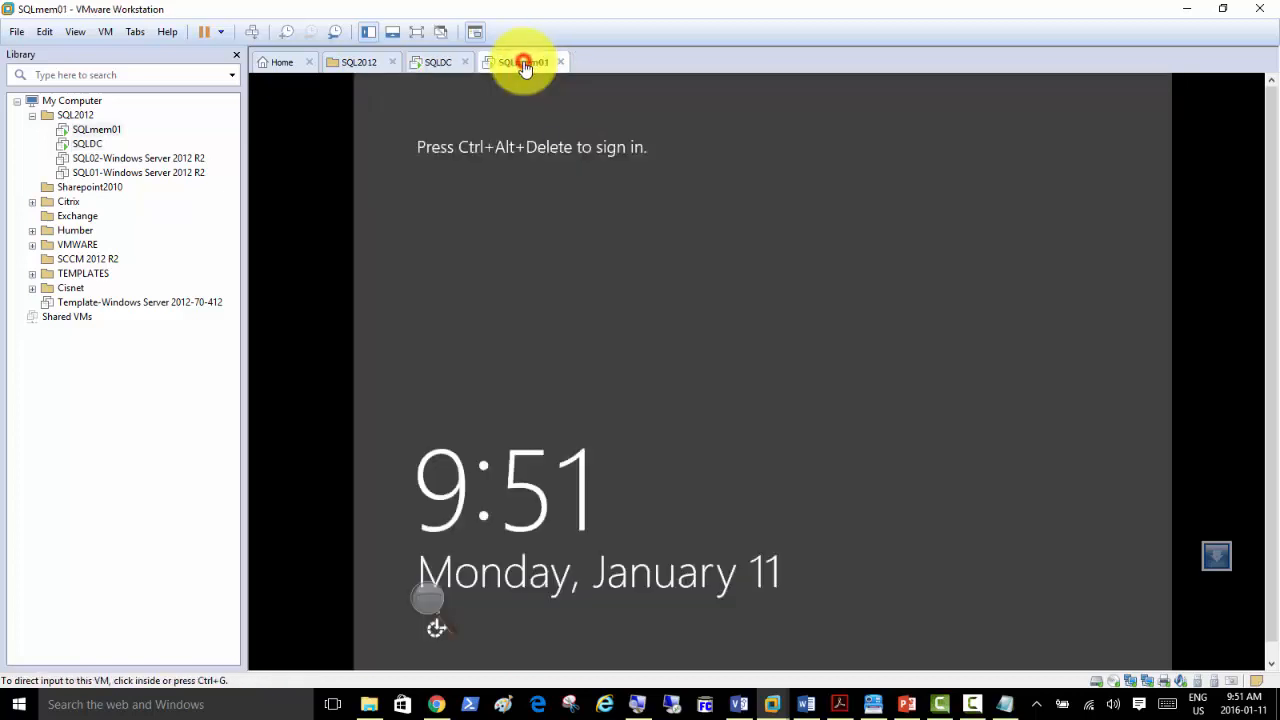
click(251, 33)
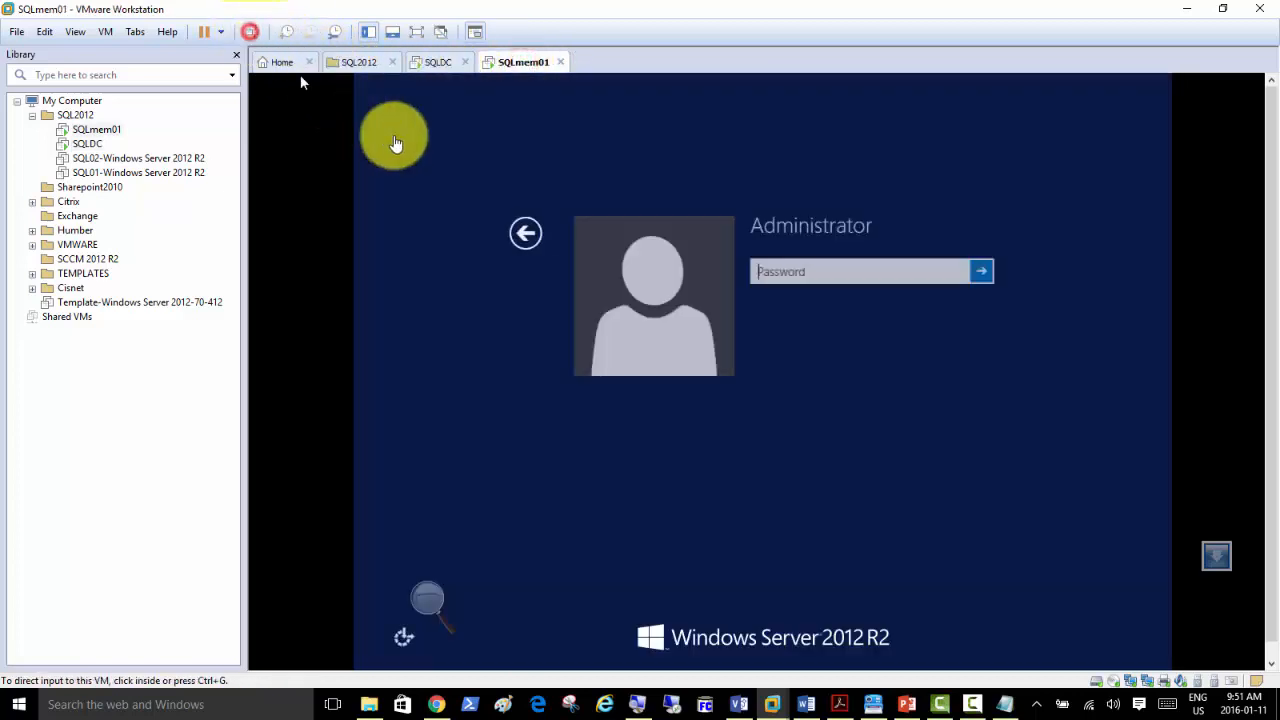
click(745, 282)
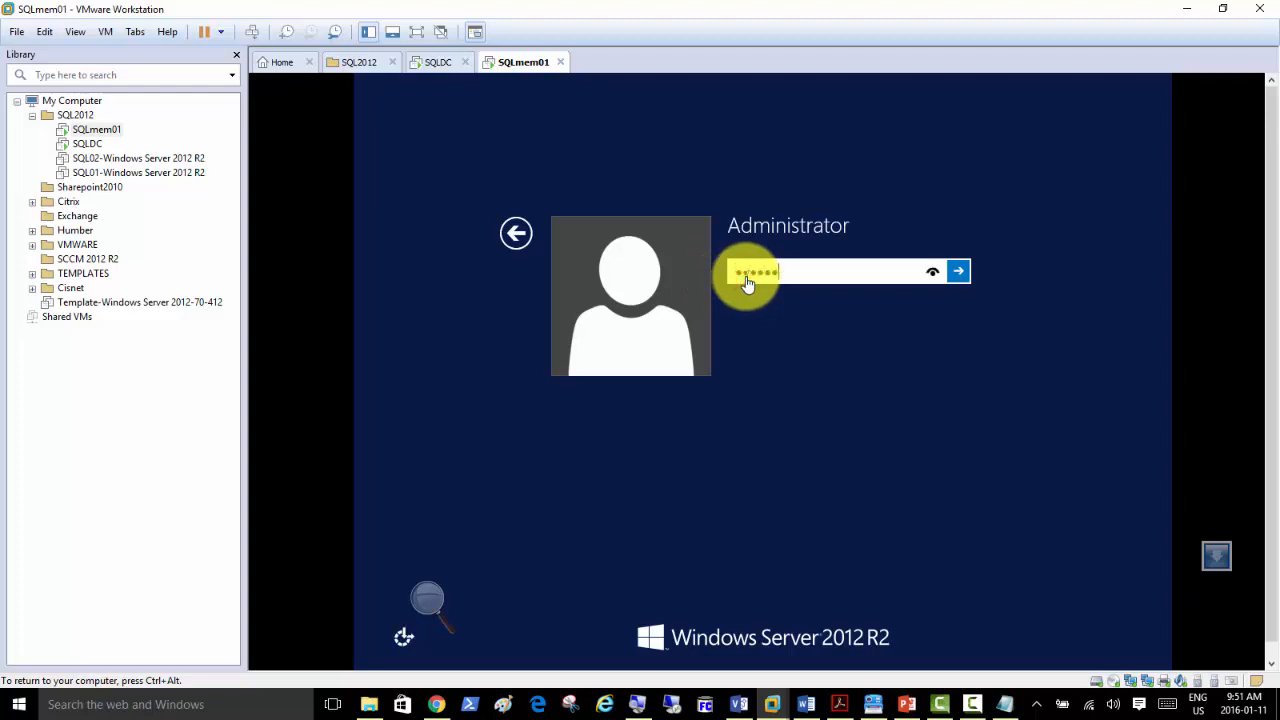
key(Return)
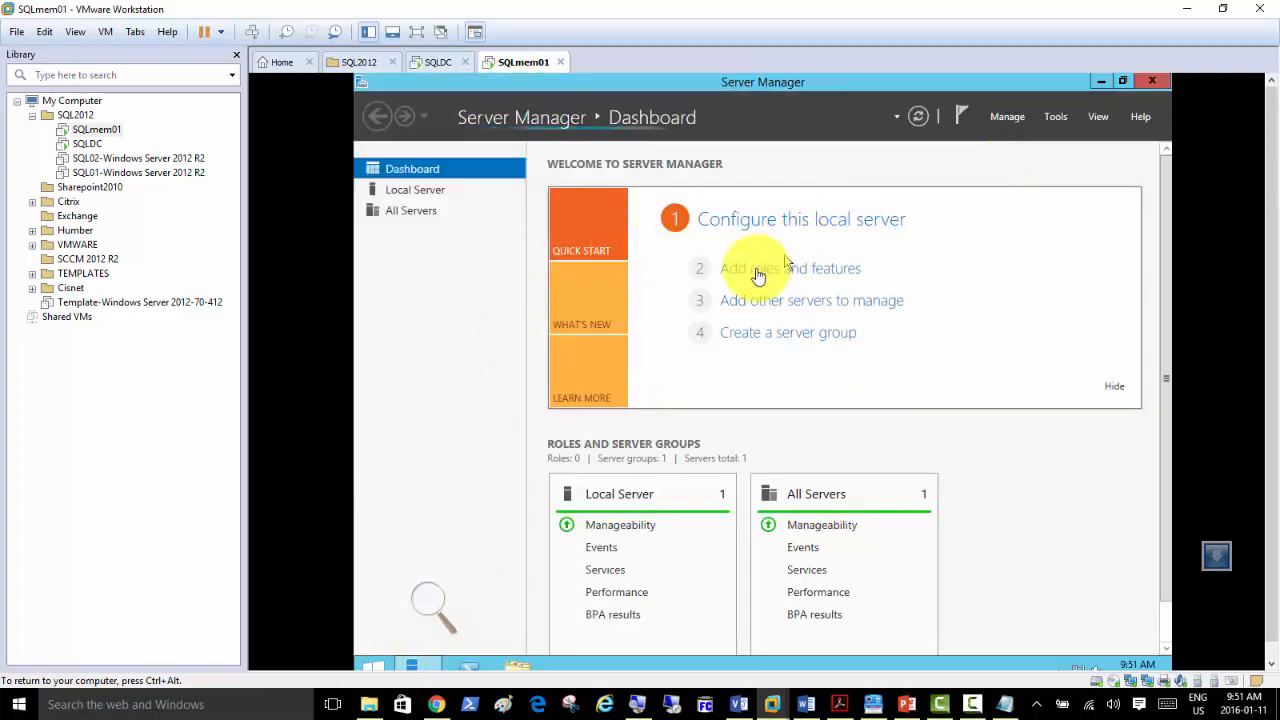
click(426, 192)
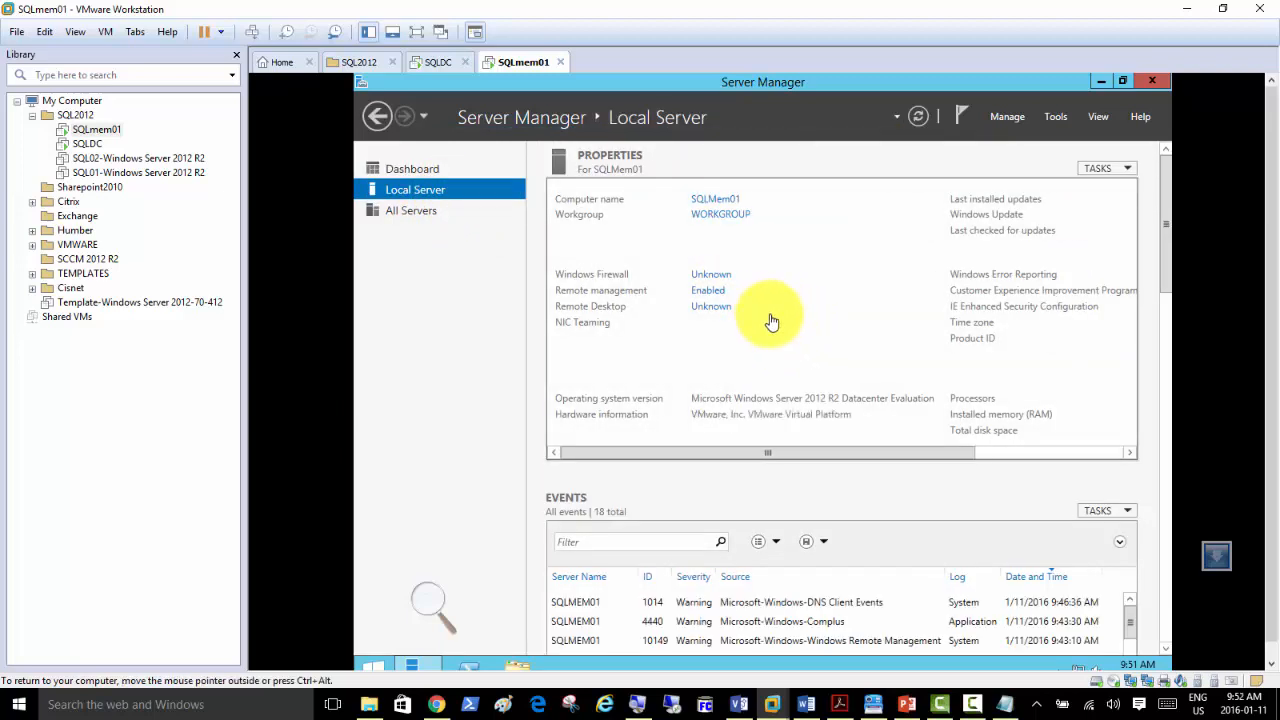
Change SQLmem01's membership to domain sqldomain.local, authenticating with the sqladmin credentials.
click(716, 200)
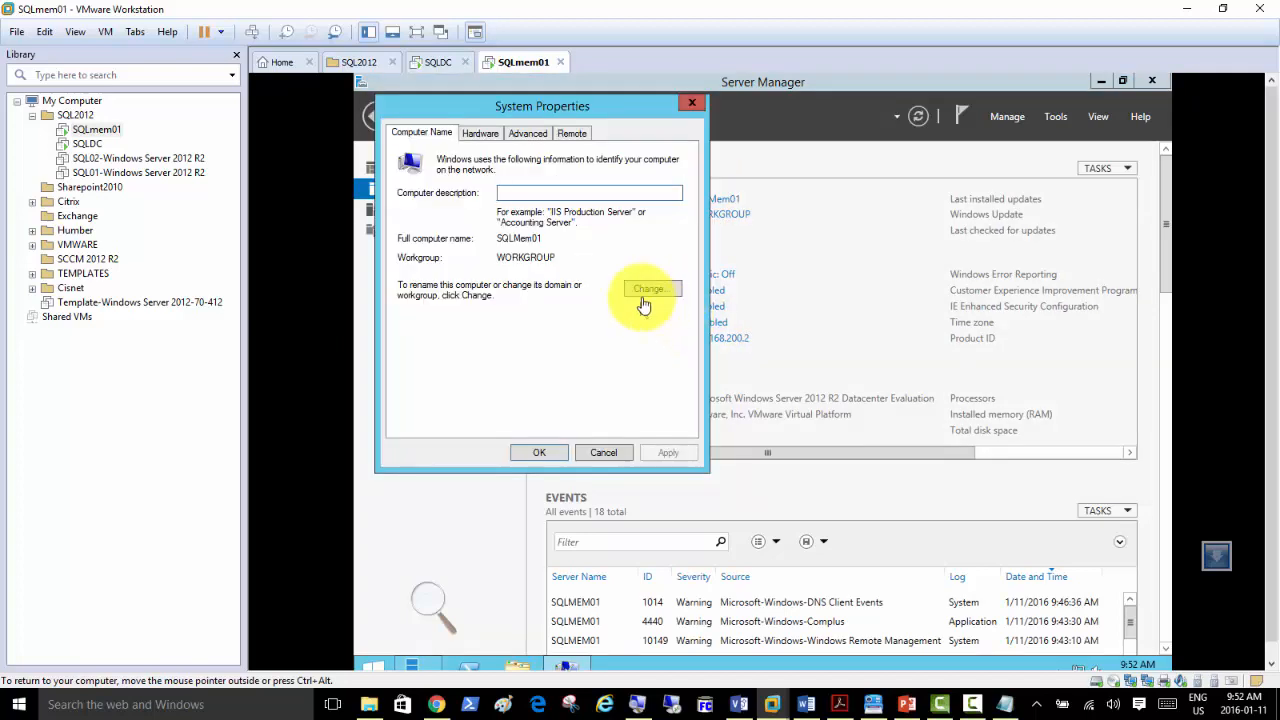
click(648, 289)
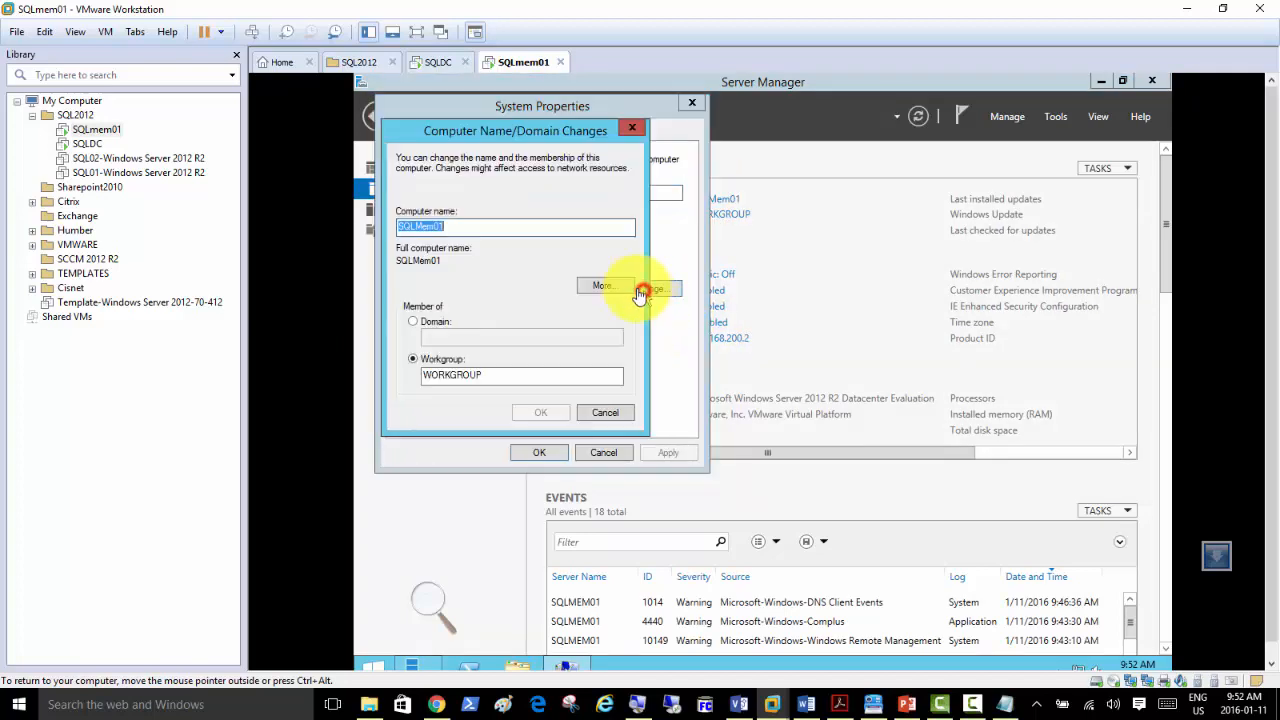
click(438, 321)
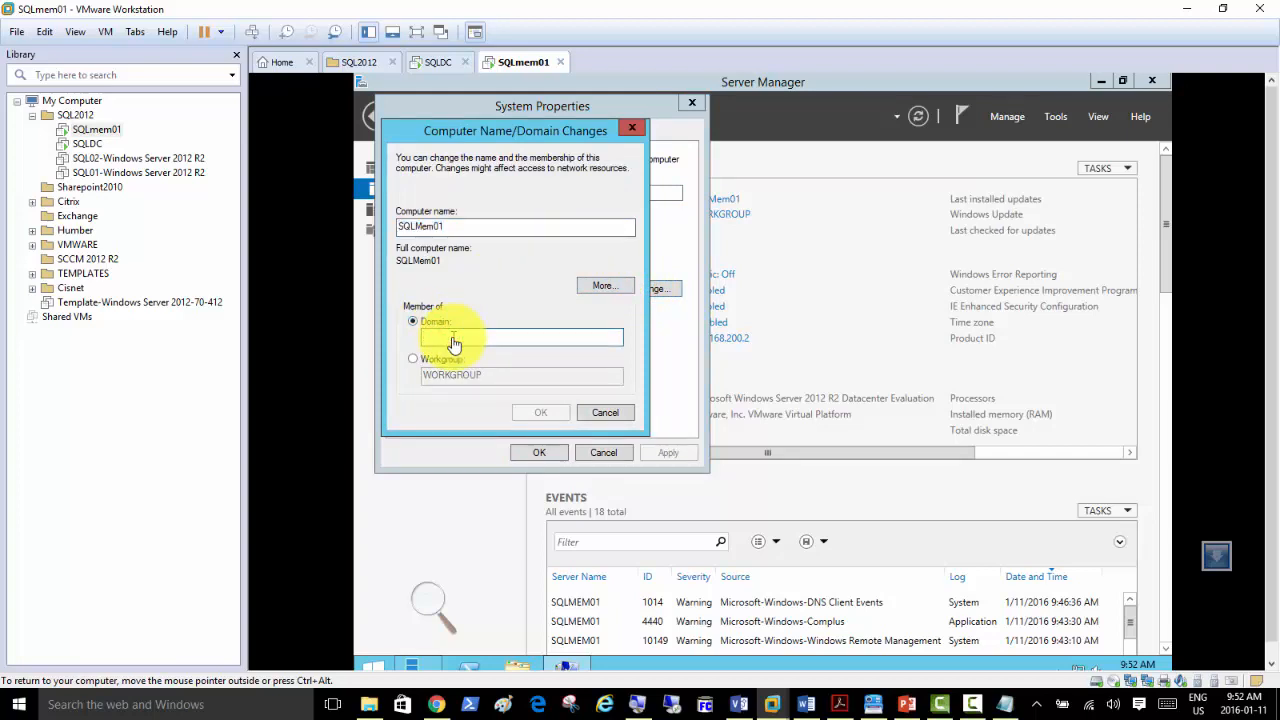
text(sql)
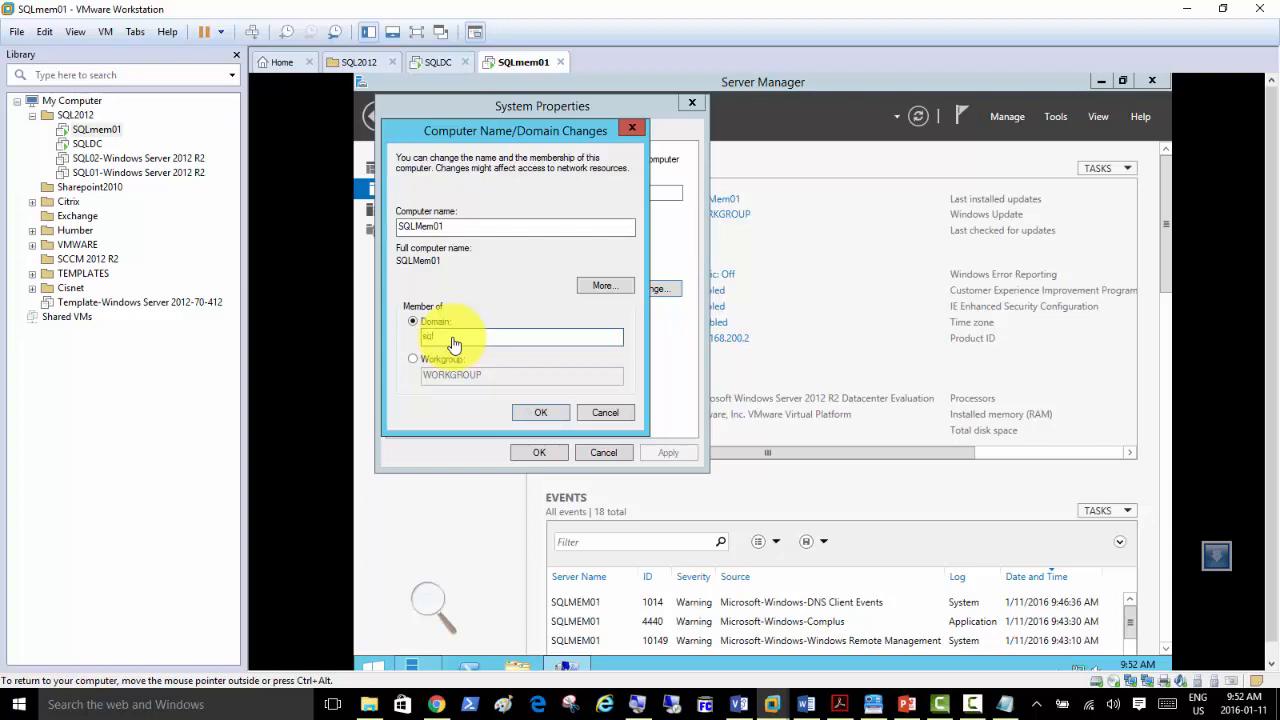
text(domain.lo)
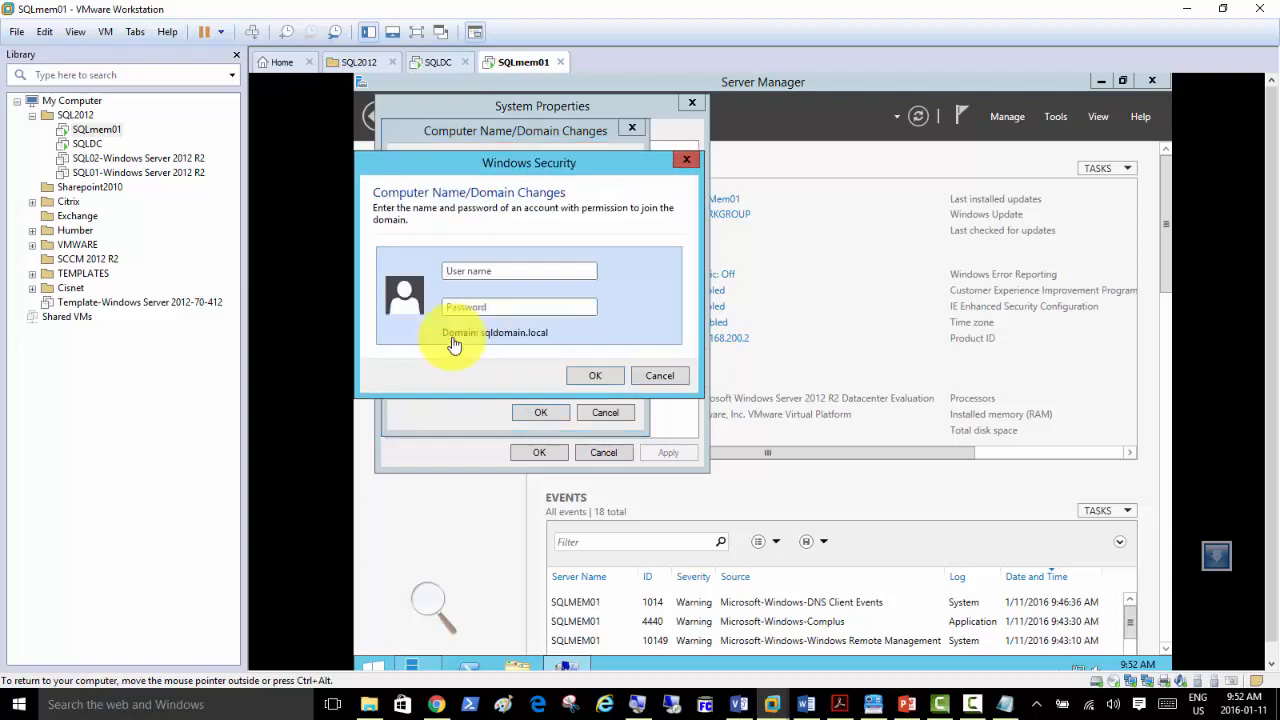
text(sqladmin***)
key(Return)
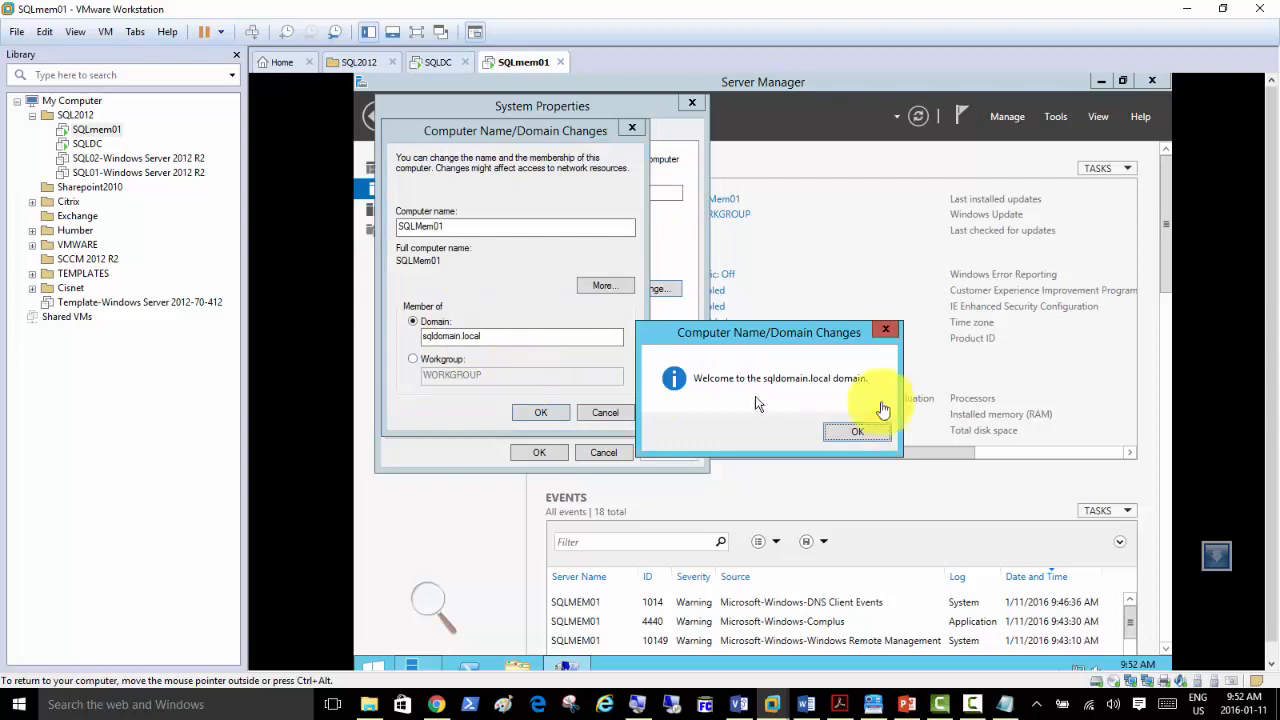
Confirm the welcome and restart notices, restart SQLmem01 now, and return to SQLDC.
click(880, 433)
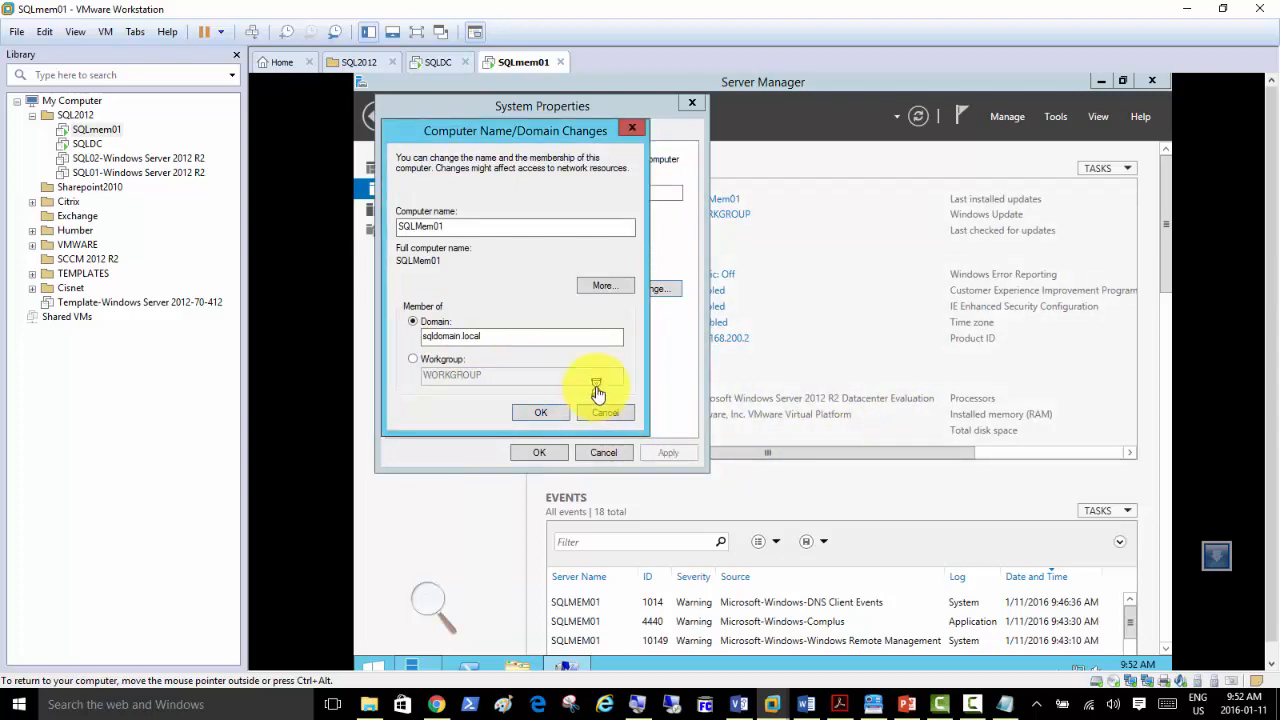
click(863, 393)
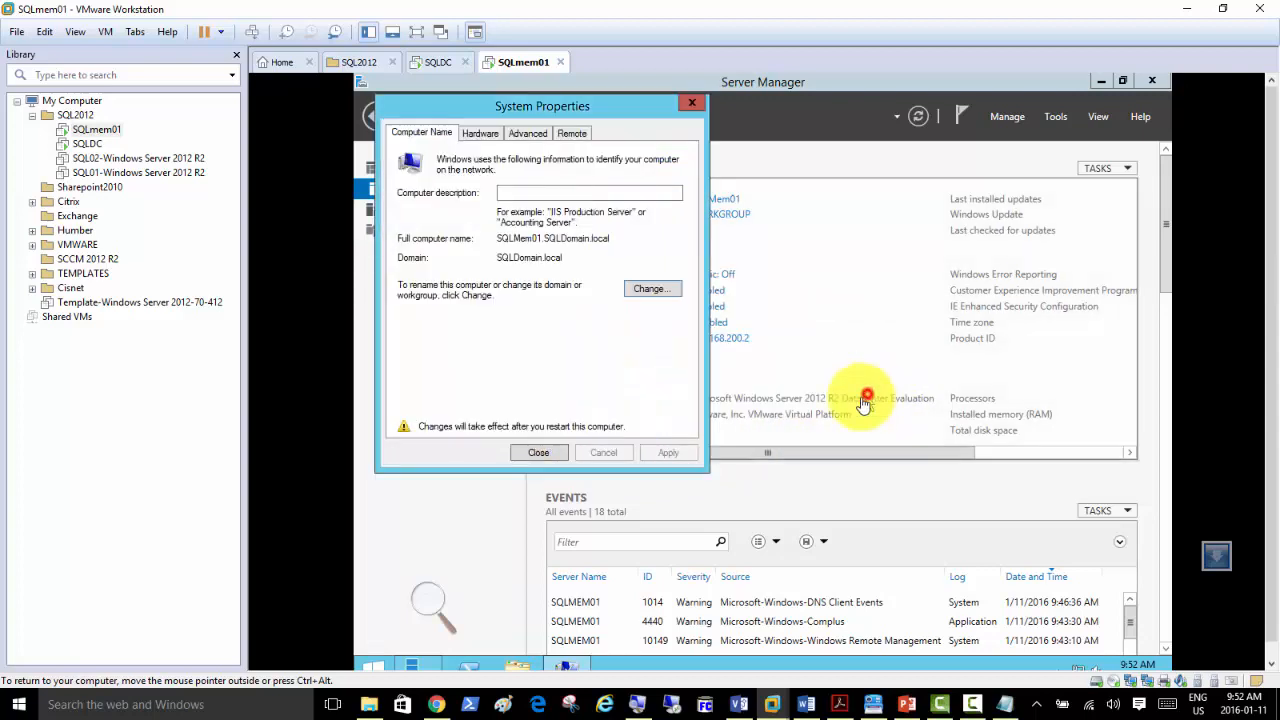
click(541, 453)
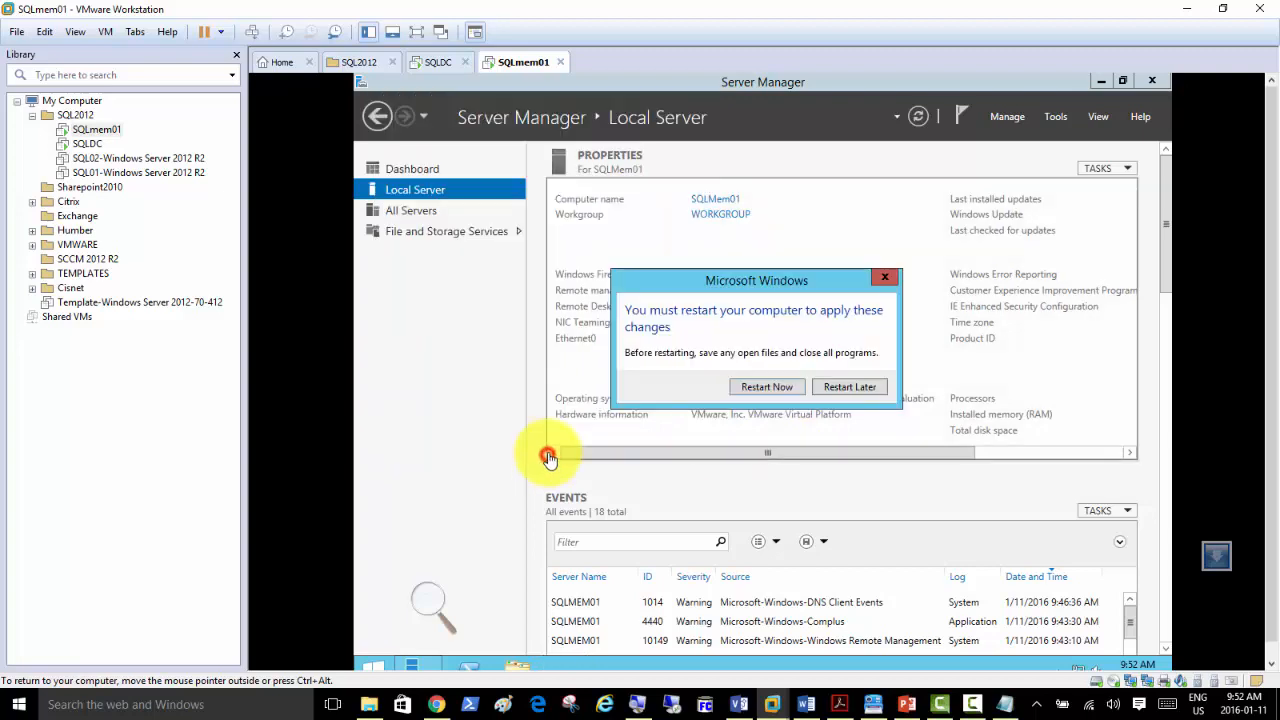
click(754, 391)
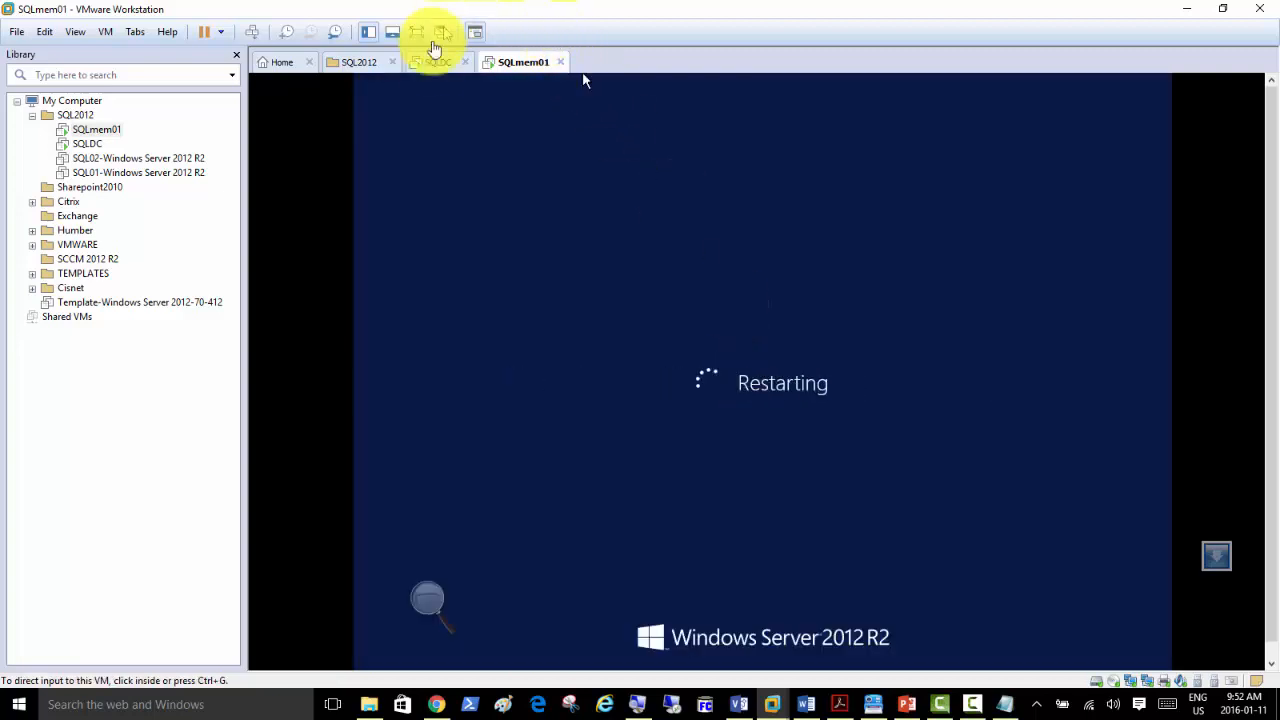
click(432, 62)
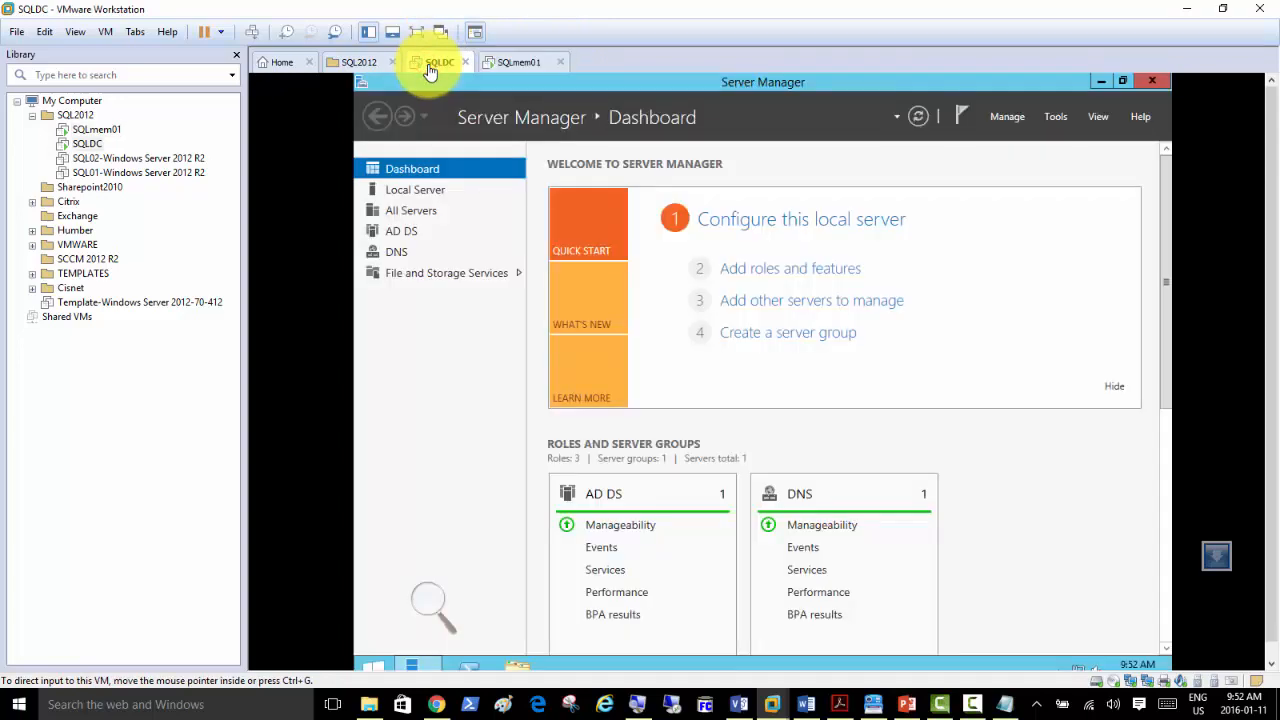